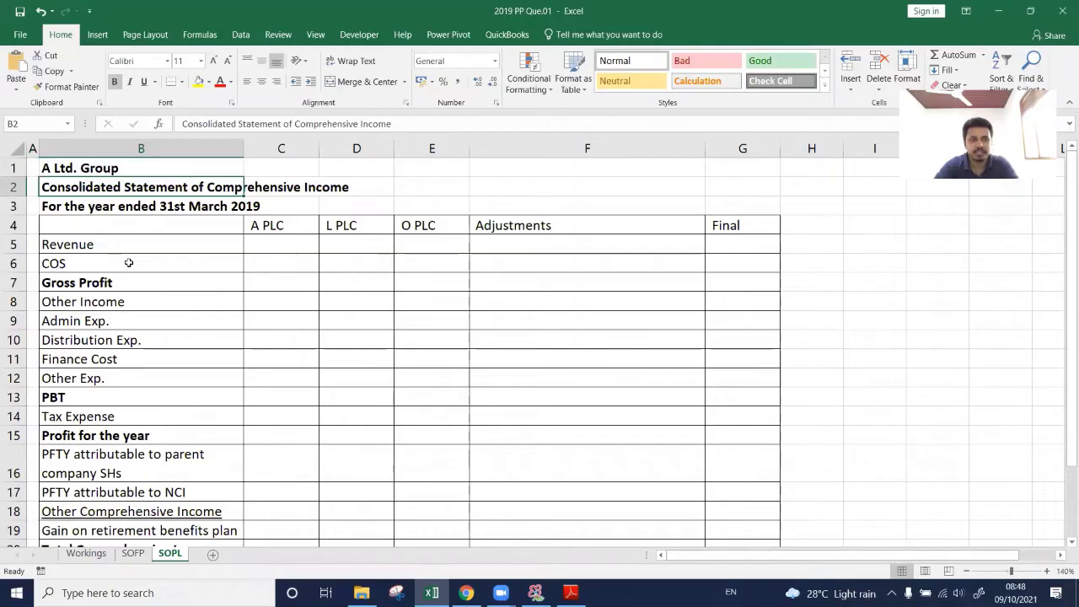
Switch to the 2019 AFR PDF and examine the line items in Question 01's statement of comprehensive income.
{"action": "key", "text": "Down"}
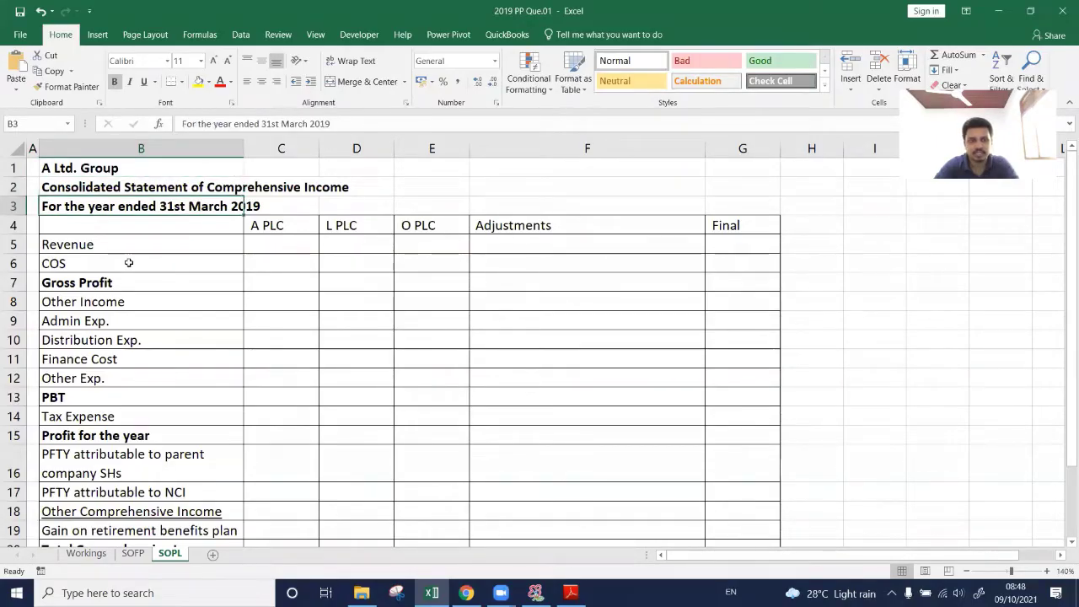
{"action": "key", "text": "Down"}
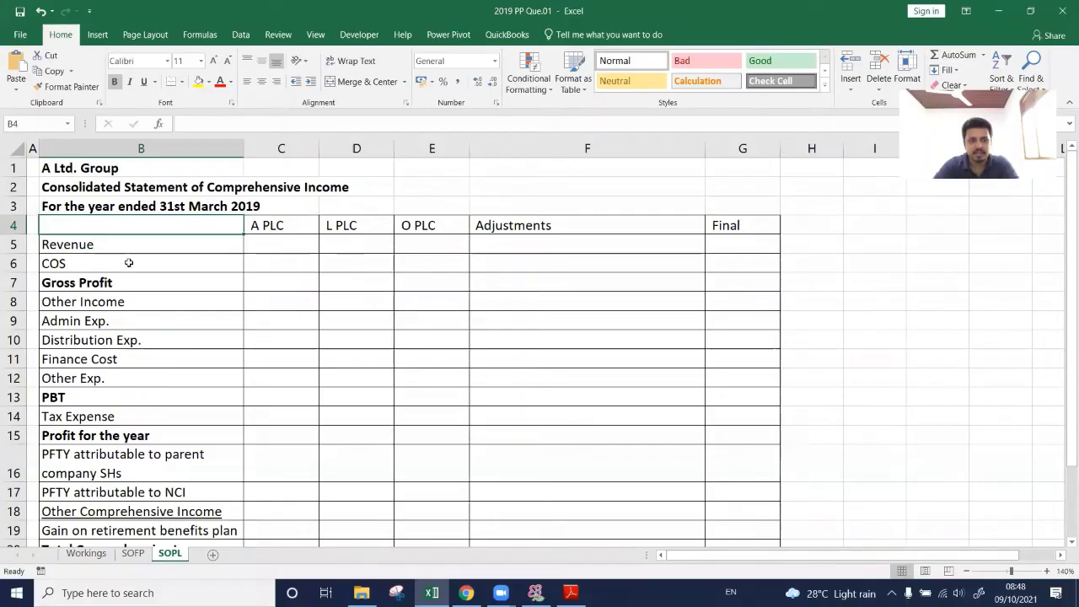
{"action": "key", "text": "alt+Tab"}
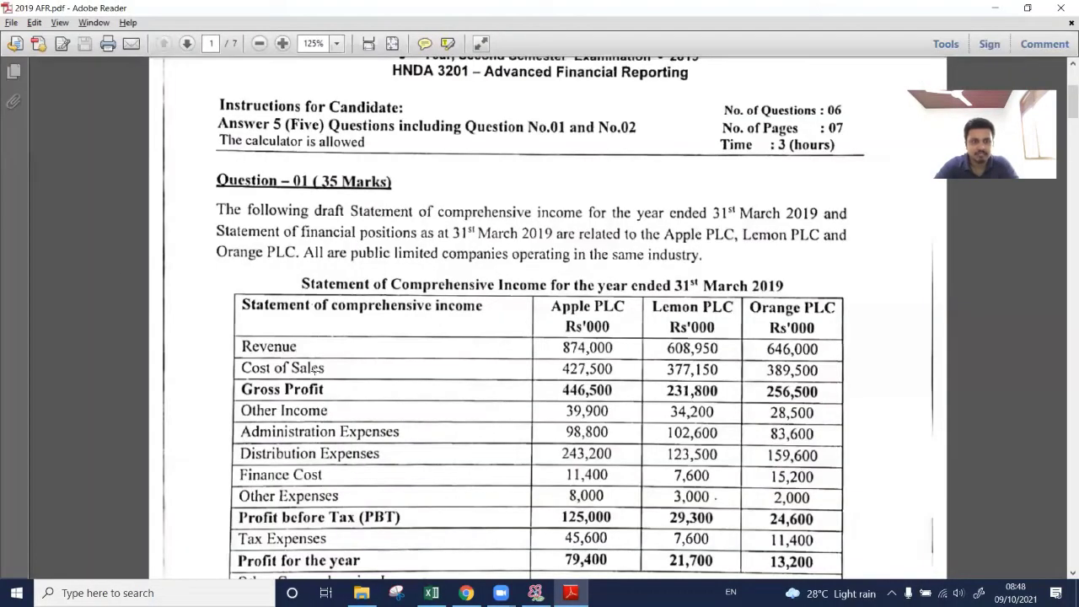
{"action": "scroll", "coordinate": [209, 163], "scroll_direction": "down", "scroll_amount": 3}
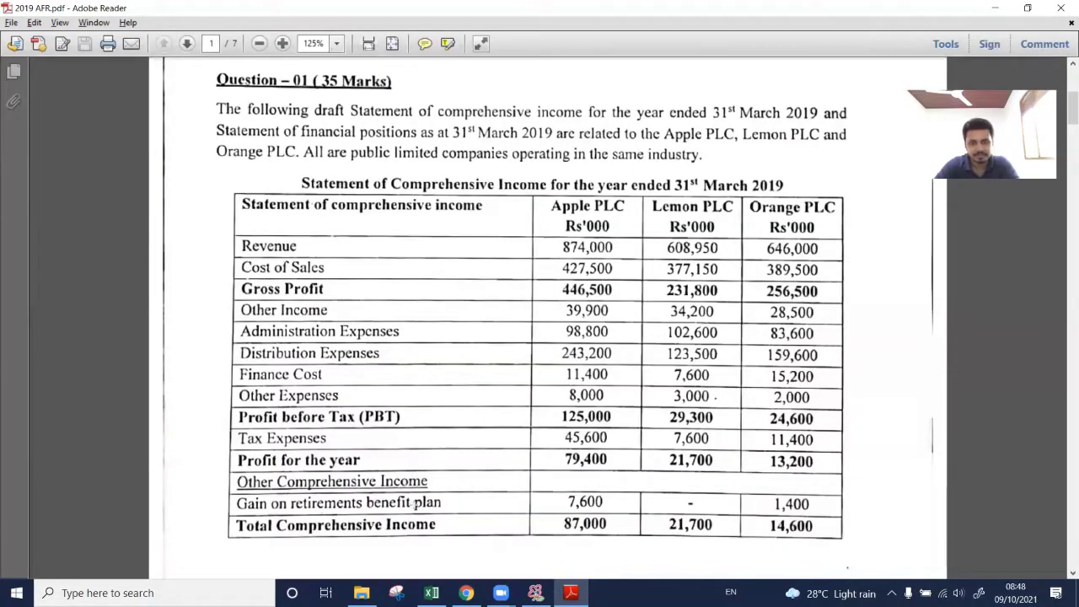
{"action": "left_click_drag", "start_coordinate": [511, 529], "coordinate": [534, 536]}
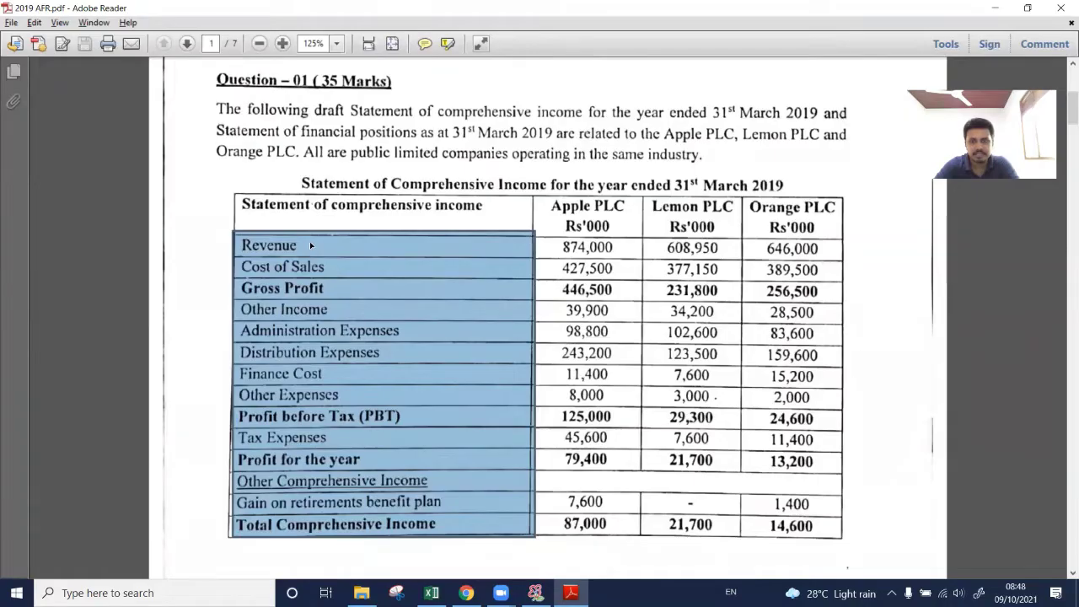
Return to the Excel workbook and review the SOPL sheet's row labels from Gross Profit down to Profit for the year.
{"action": "key", "text": "alt+Tab"}
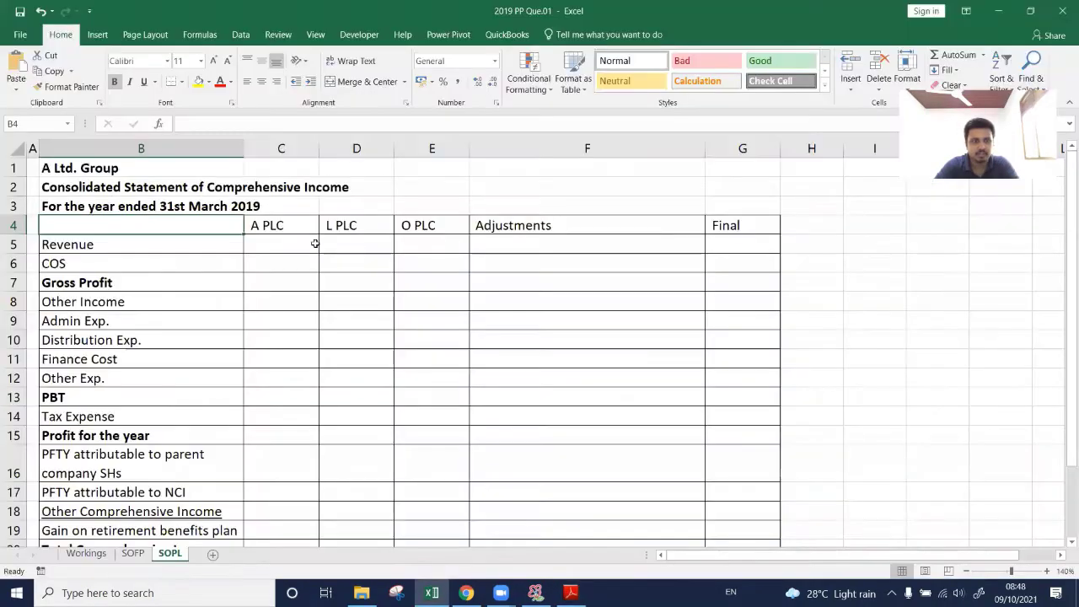
{"action": "left_click", "coordinate": [144, 284]}
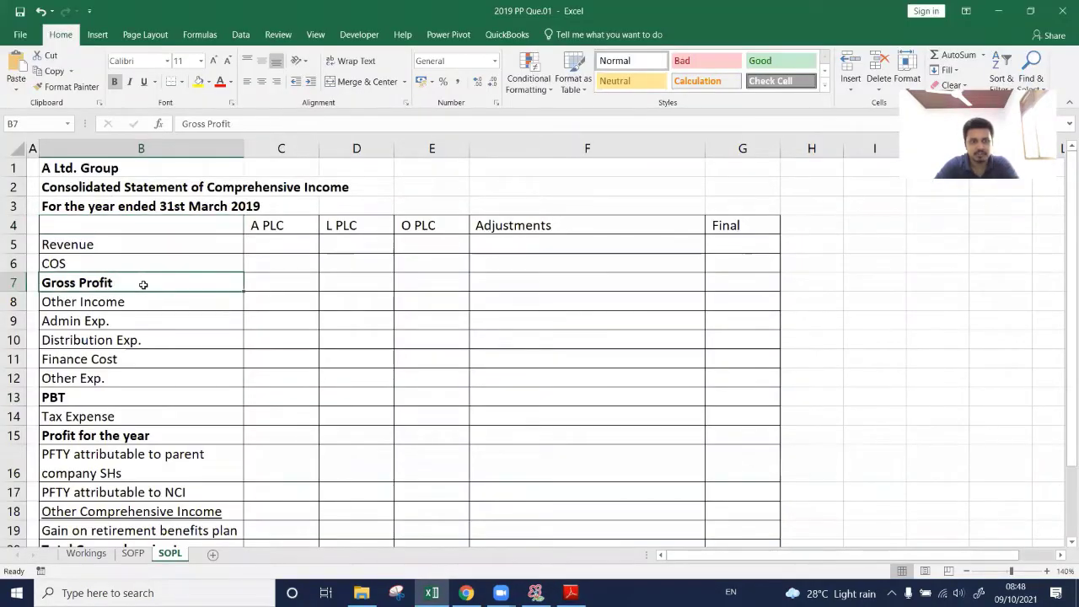
{"action": "key", "text": "Down"}
{"action": "key", "text": "Down"}
{"action": "key", "text": "Down"}
{"action": "key", "text": "Down"}
{"action": "key", "text": "Down"}
{"action": "key", "text": "Down"}
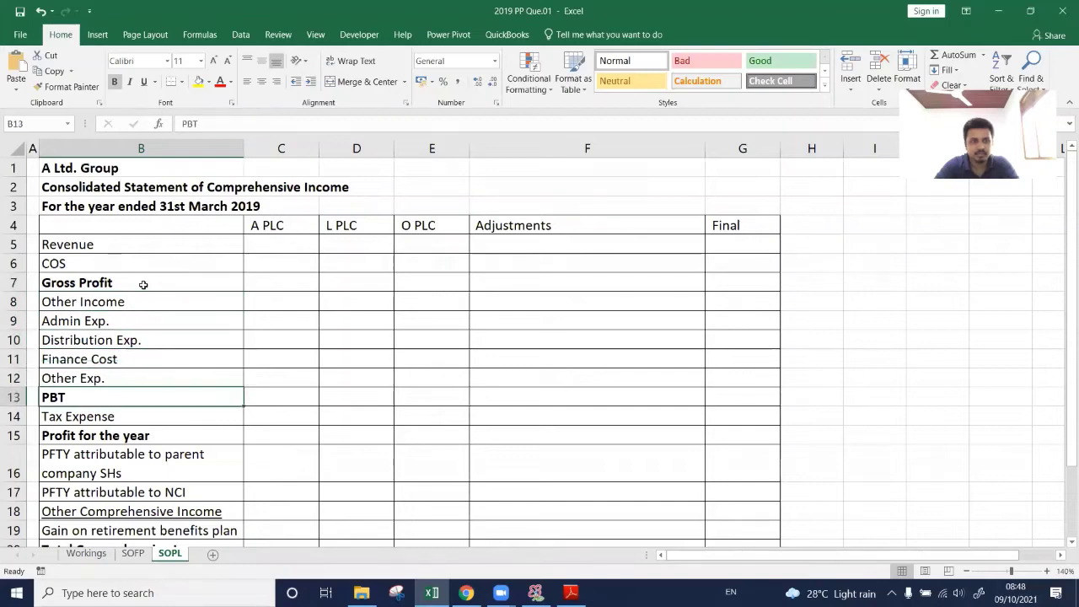
{"action": "key", "text": "Down"}
{"action": "scroll", "coordinate": [206, 371], "scroll_direction": "down", "scroll_amount": 1}
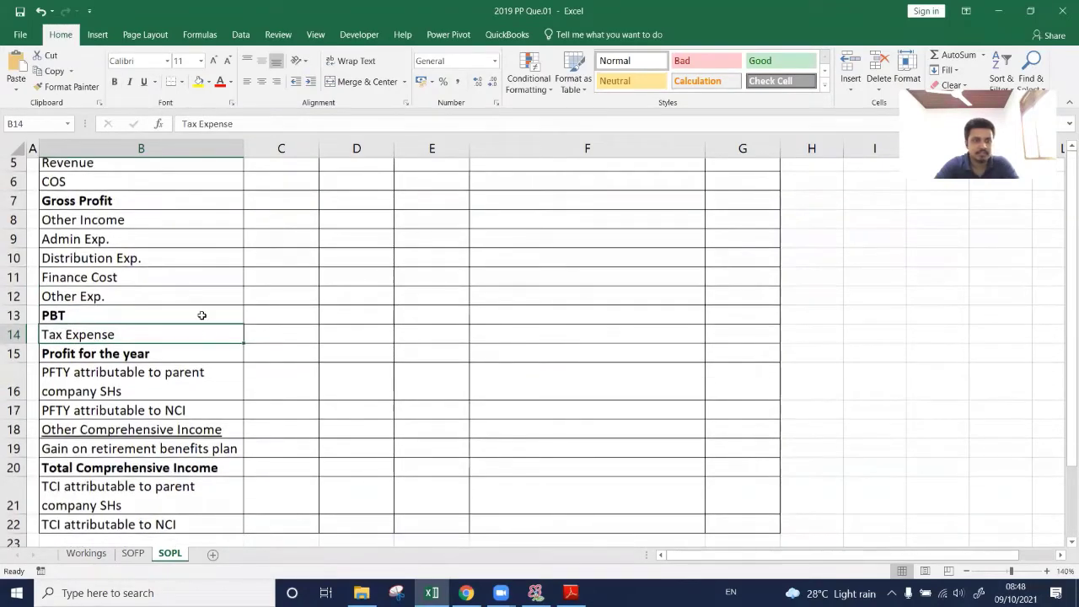
{"action": "scroll", "coordinate": [202, 315], "scroll_direction": "down", "scroll_amount": 1}
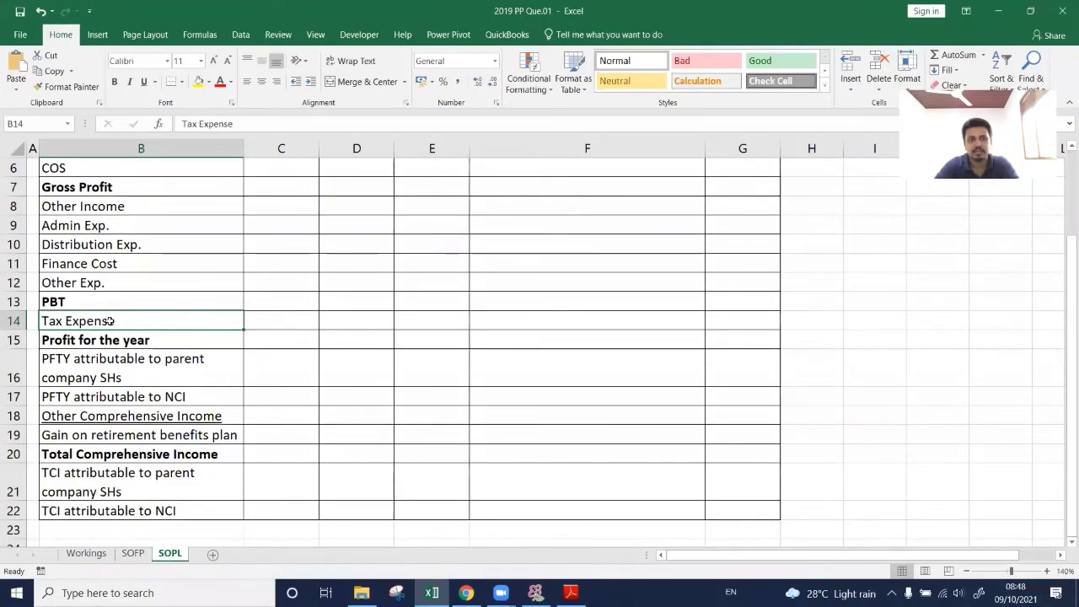
{"action": "left_click", "coordinate": [144, 340]}
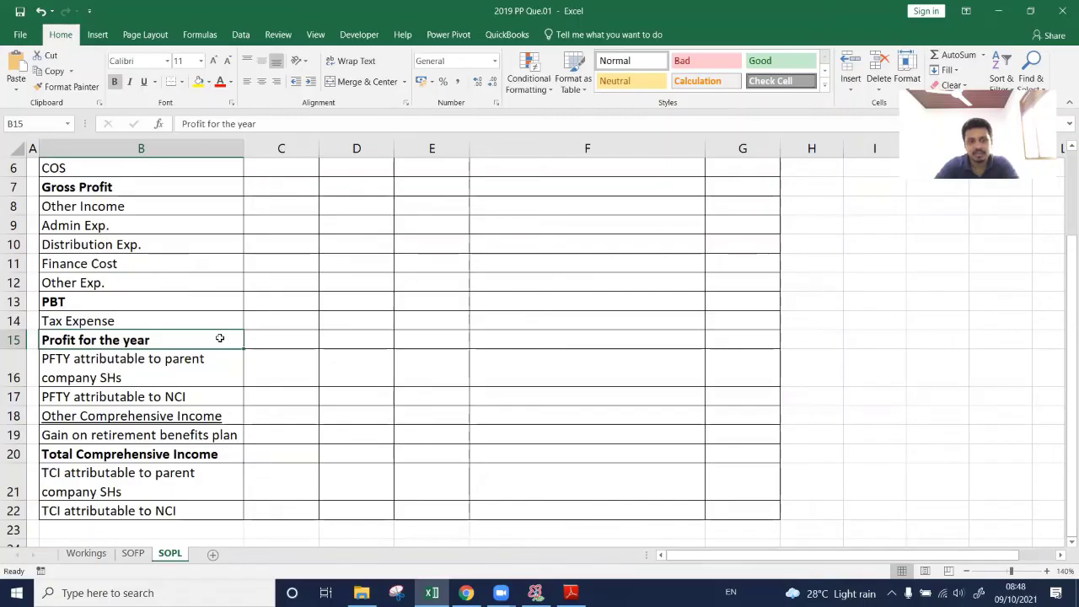
Check the three companies' profit for the year in the PDF against the workbook's PFTY rows for parent company SHs and NCI.
{"action": "key", "text": "alt+Tab"}
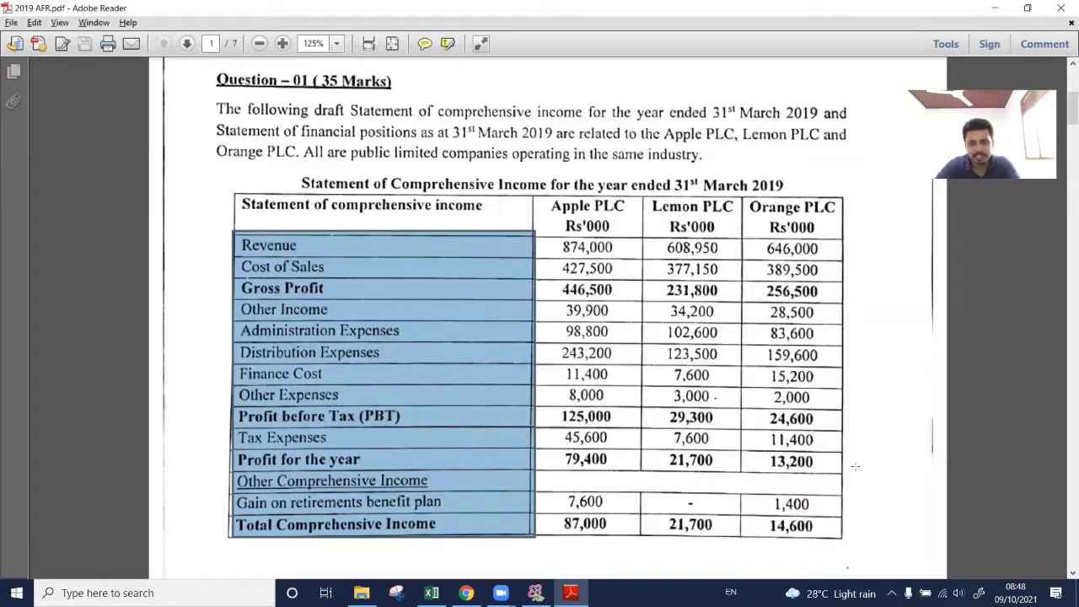
{"action": "left_click_drag", "start_coordinate": [560, 452], "coordinate": [882, 474]}
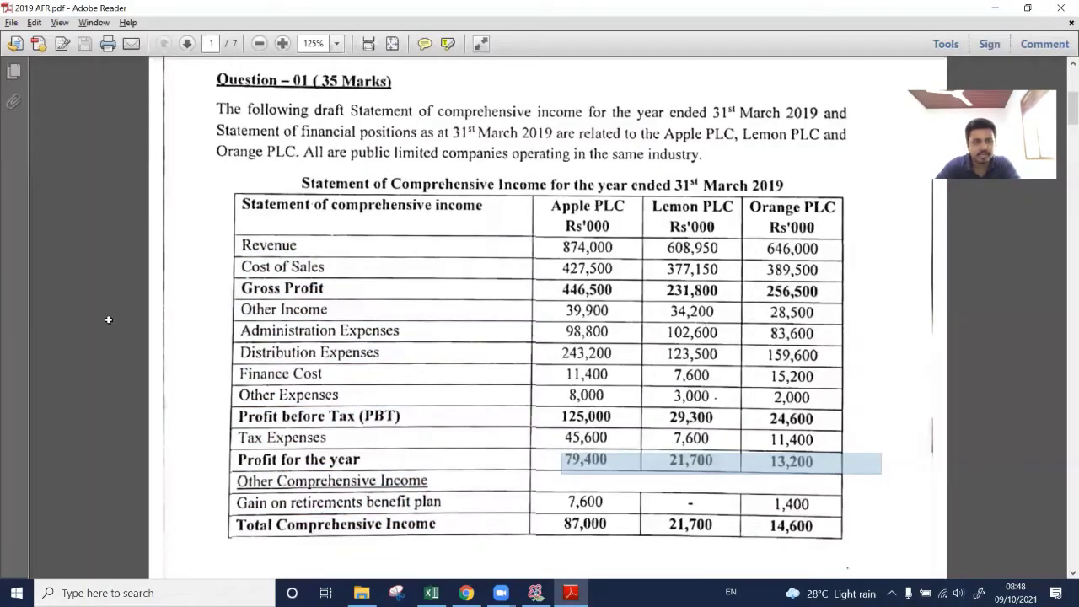
{"action": "key", "text": "alt+Tab"}
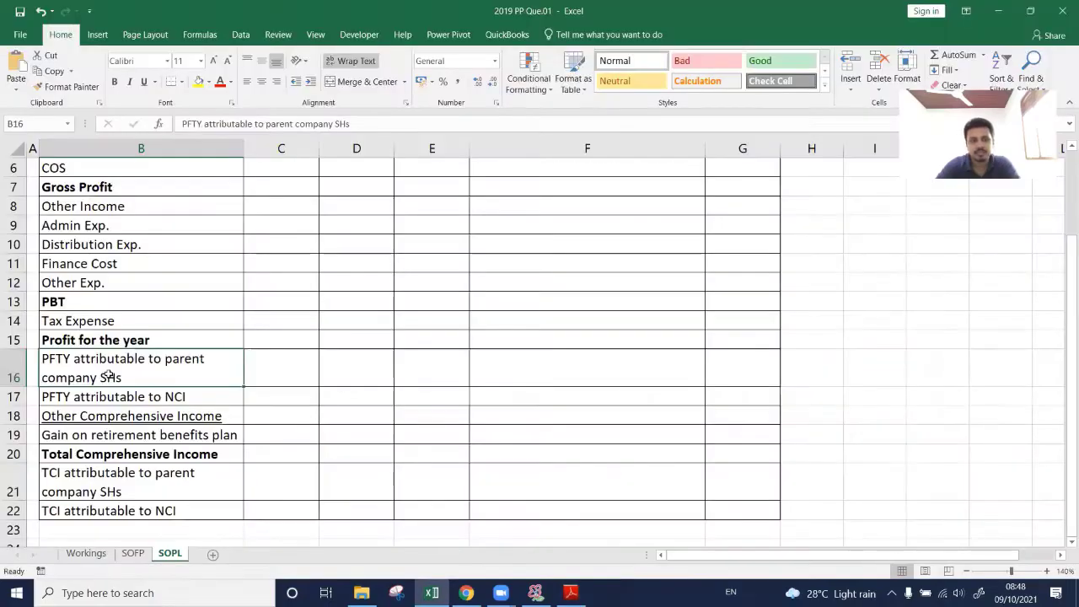
{"action": "left_click_drag", "start_coordinate": [108, 373], "coordinate": [107, 396]}
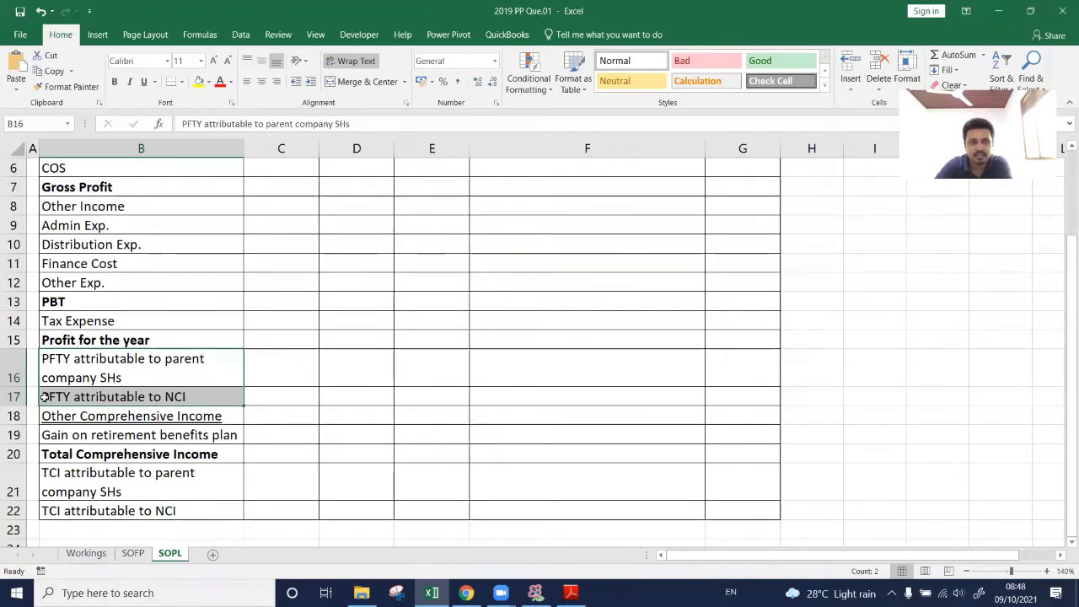
{"action": "left_click_drag", "start_coordinate": [83, 396], "coordinate": [139, 398]}
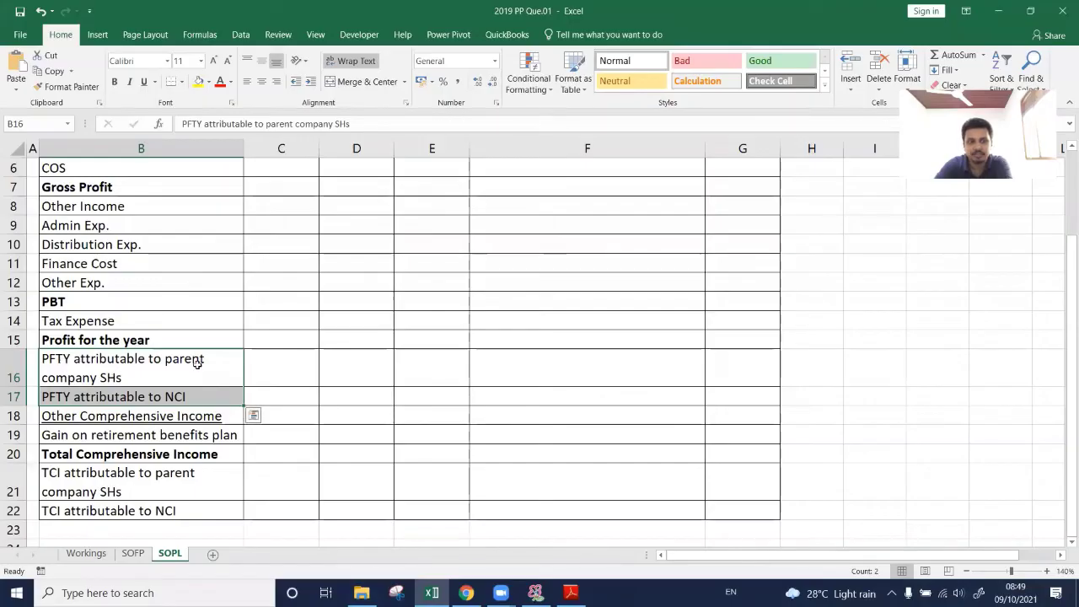
Review the Other Comprehensive Income, retirement benefits gain and Total Comprehensive Income rows, including the TCI split between parent company SHs and NCI.
{"action": "left_click", "coordinate": [146, 413]}
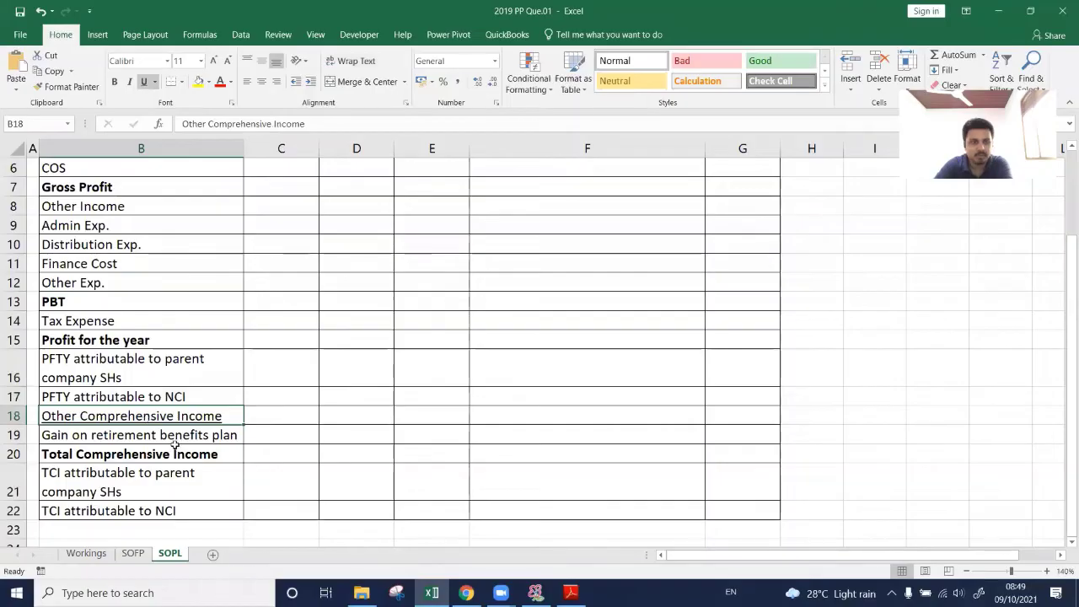
{"action": "left_click", "coordinate": [174, 437]}
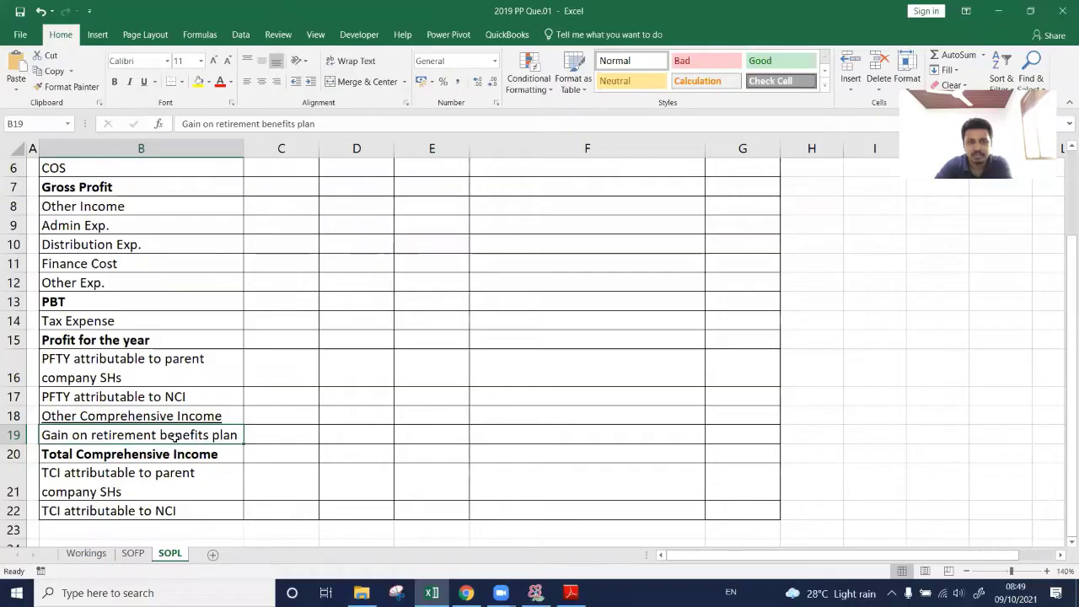
{"action": "left_click", "coordinate": [271, 438]}
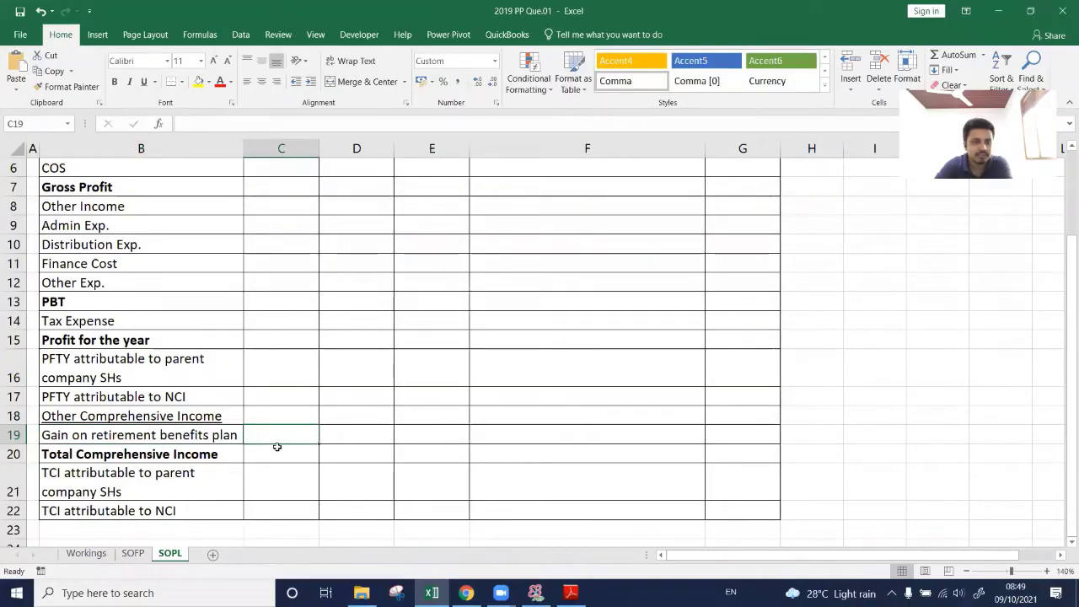
{"action": "left_click", "coordinate": [279, 450]}
{"action": "left_click", "coordinate": [215, 454]}
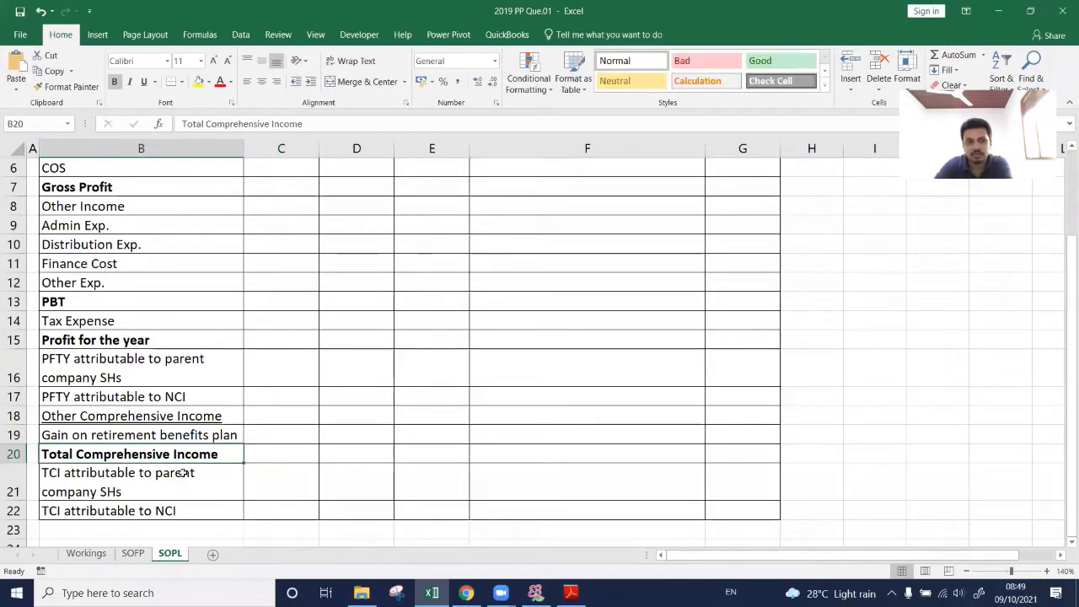
{"action": "left_click", "coordinate": [179, 476]}
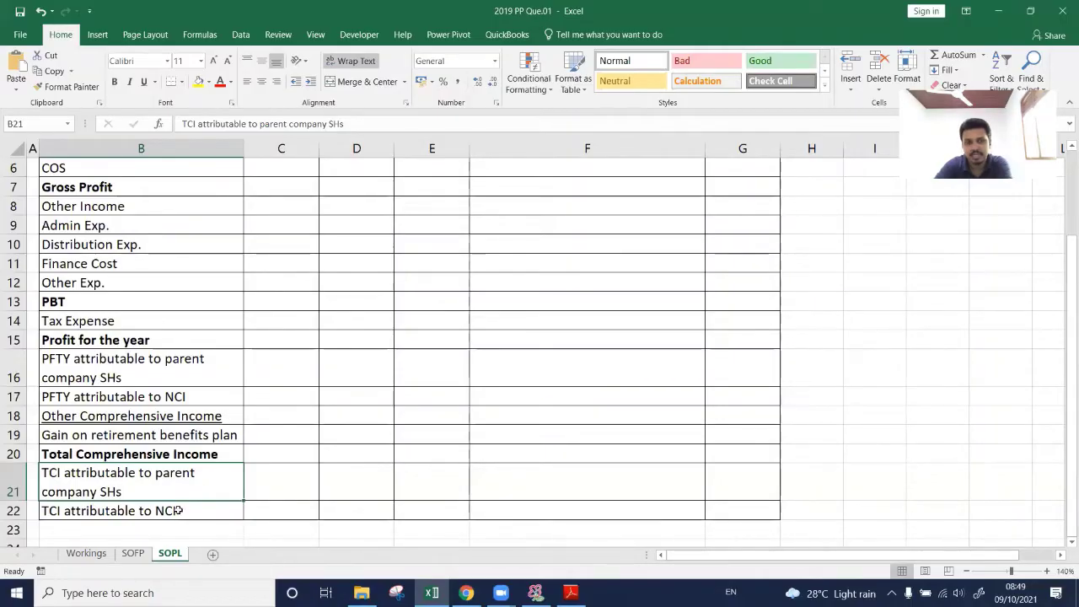
{"action": "left_click", "coordinate": [179, 509]}
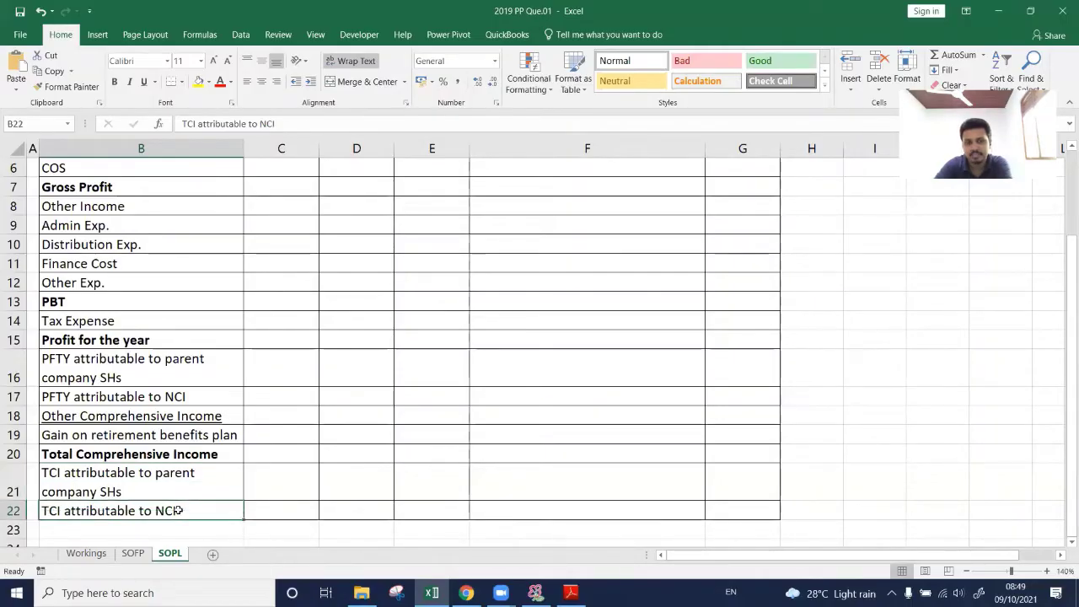
{"action": "left_click", "coordinate": [163, 344]}
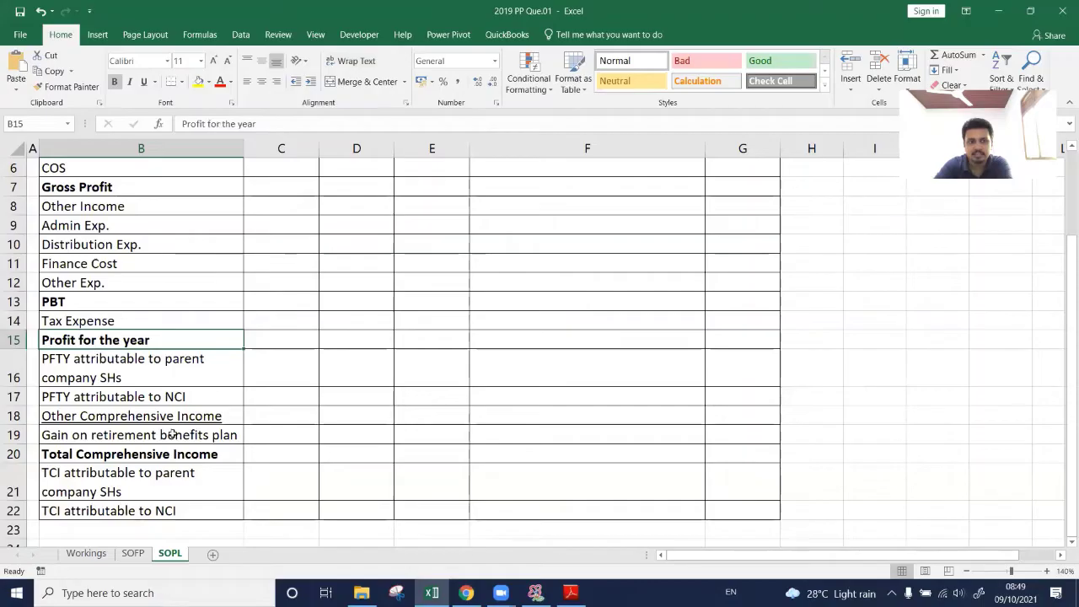
{"action": "left_click", "coordinate": [154, 451]}
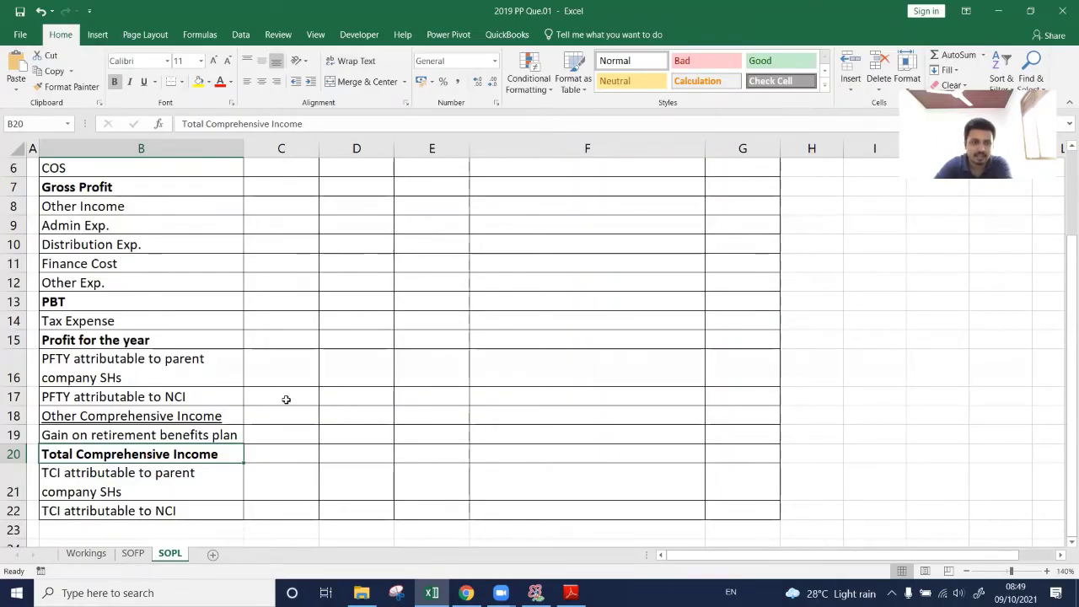
Review the statement's title lines and column headings, ending on the A PLC heading in C4.
{"action": "scroll", "coordinate": [279, 385], "scroll_direction": "up", "scroll_amount": 2}
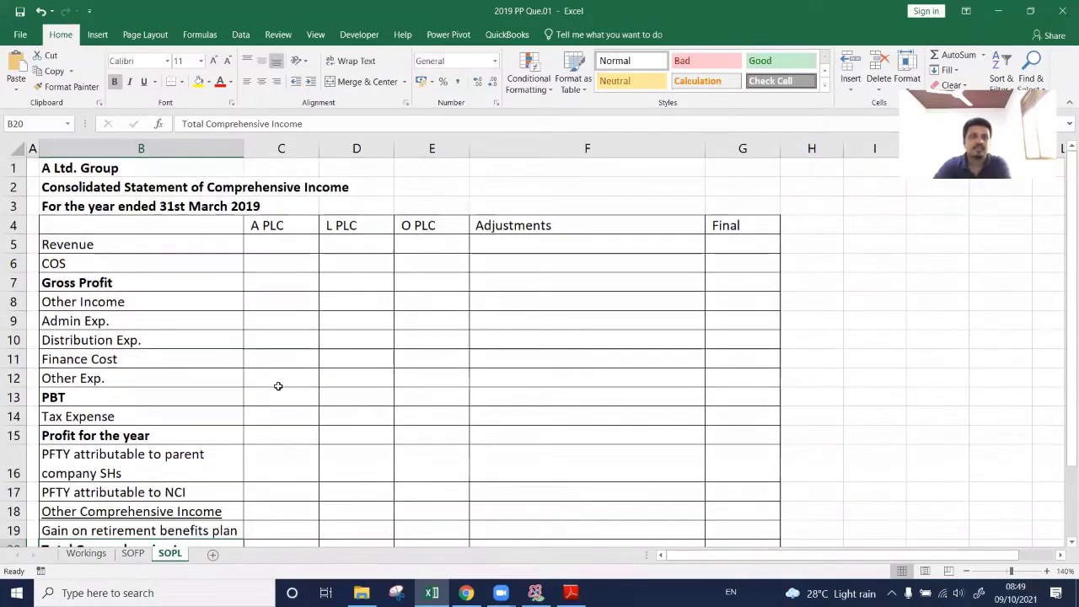
{"action": "left_click", "coordinate": [198, 242]}
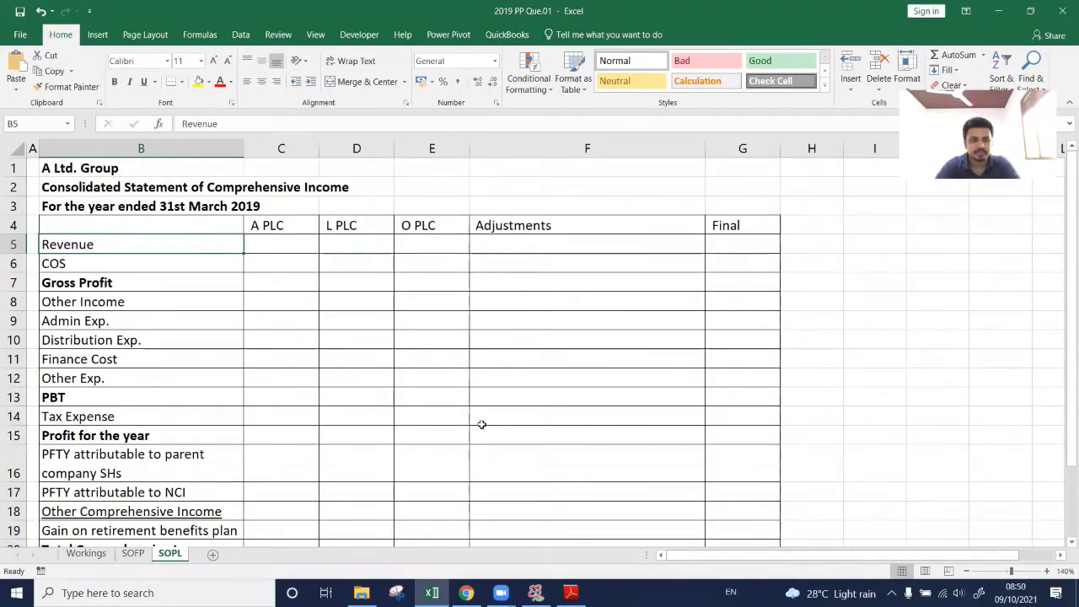
{"action": "left_click", "coordinate": [144, 166]}
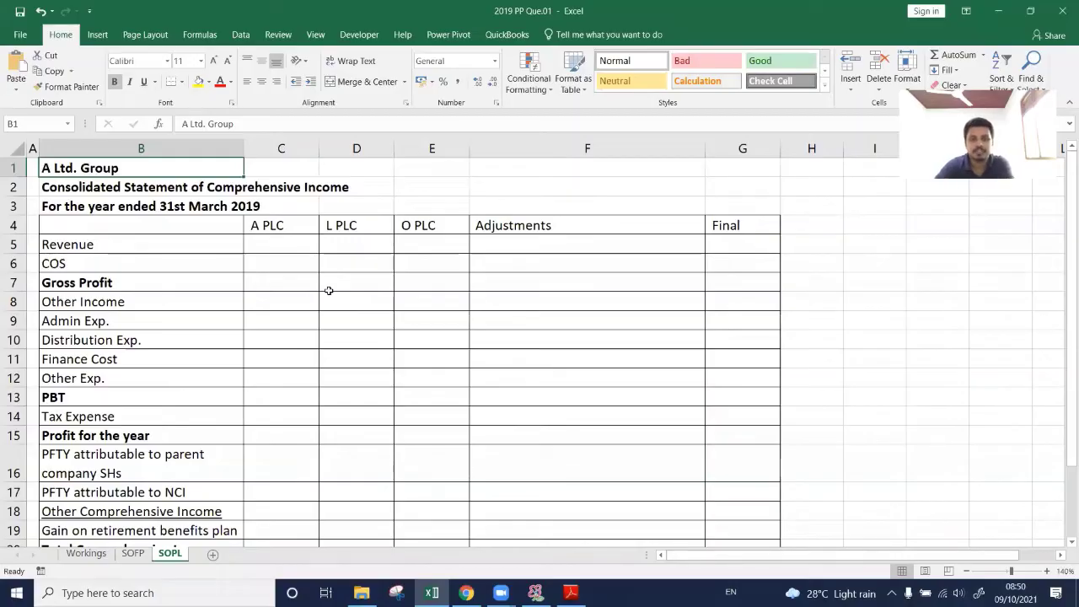
{"action": "key", "text": "Down"}
{"action": "key", "text": "Down"}
{"action": "key", "text": "Down"}
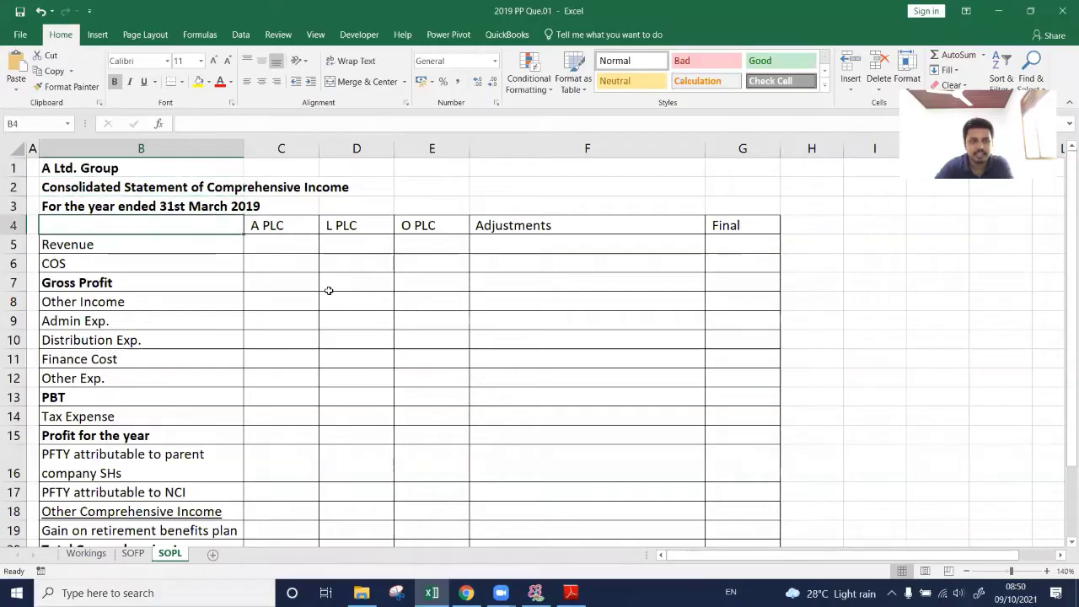
{"action": "key", "text": "Right"}
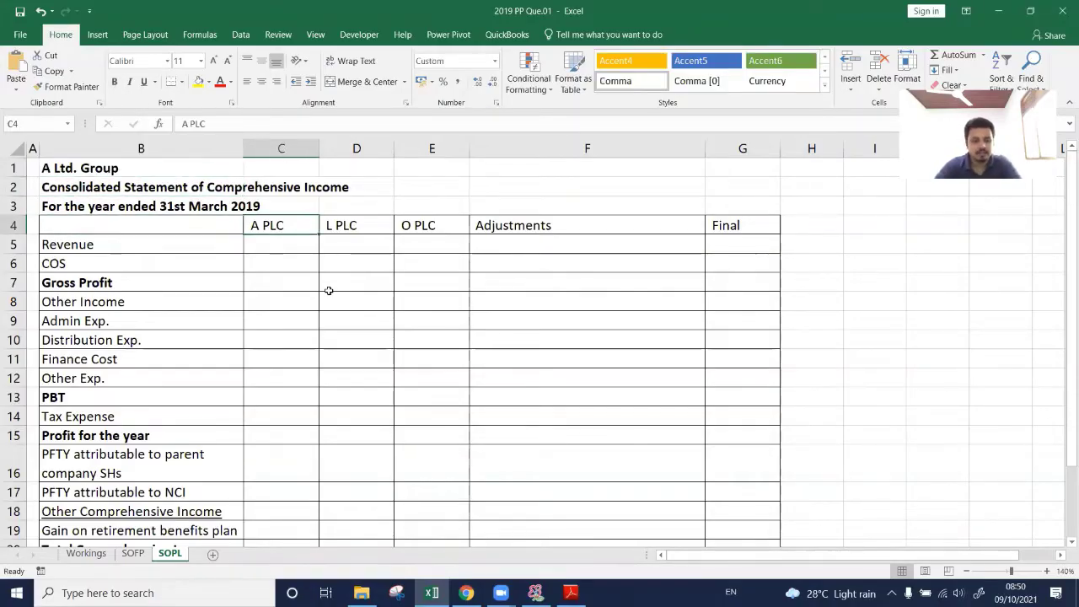
Arrange the 2019 AFR PDF and the workbook side by side, with the PDF at 100% zoom showing all three company columns.
{"action": "key", "text": "super+Right"}
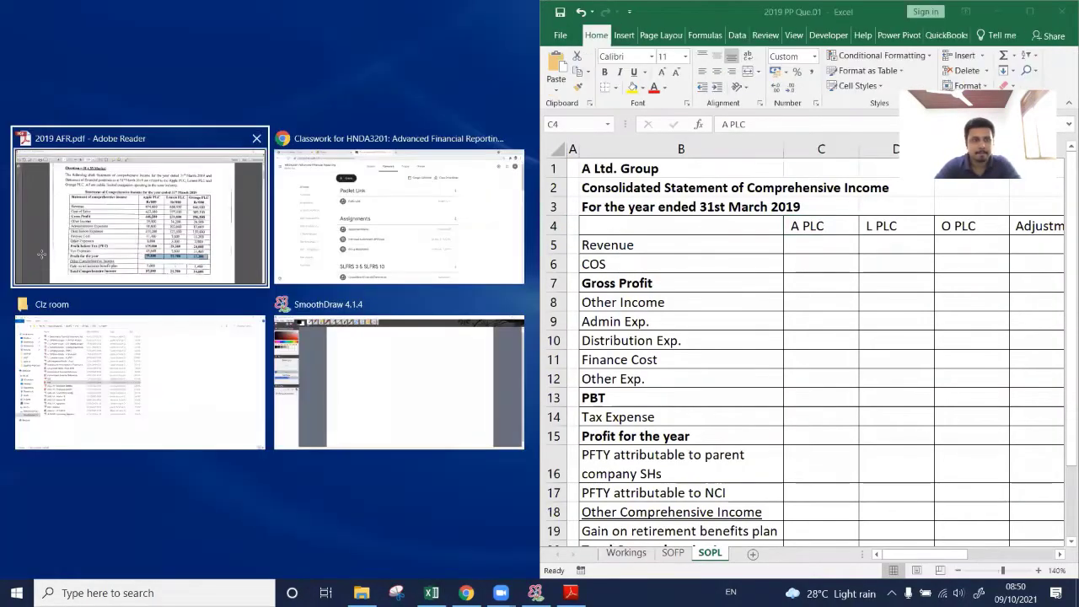
{"action": "left_click", "coordinate": [42, 253]}
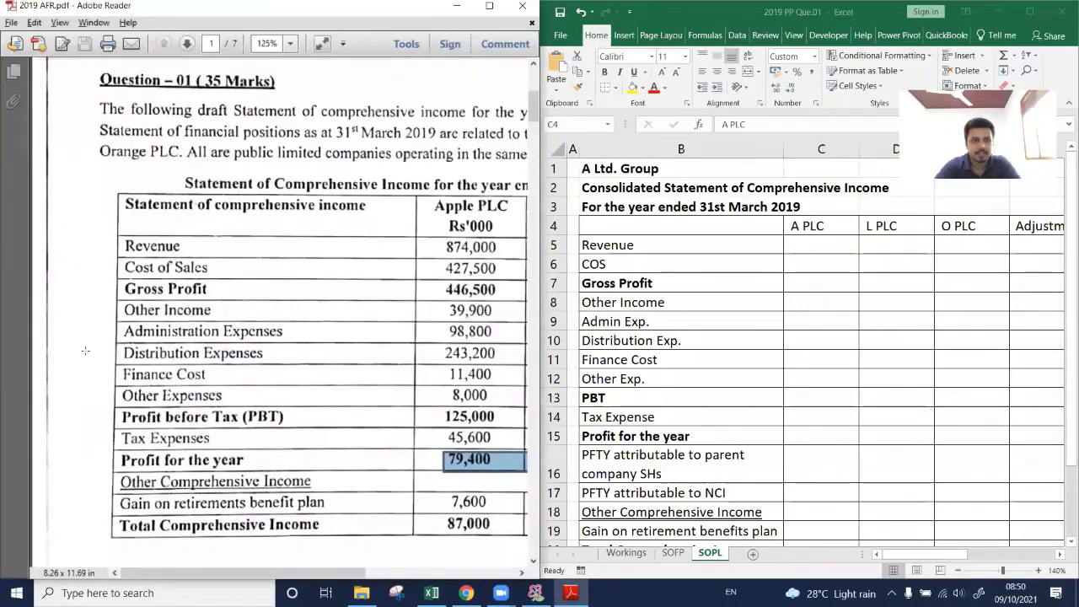
{"action": "key", "text": "ctrl+a"}
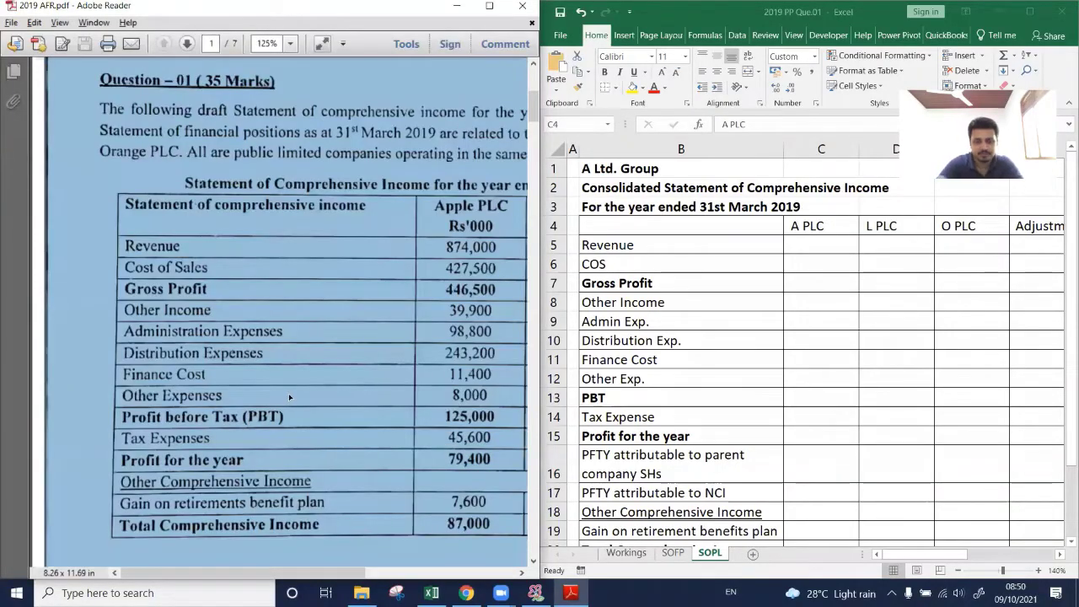
{"action": "key", "text": "ctrl+minus"}
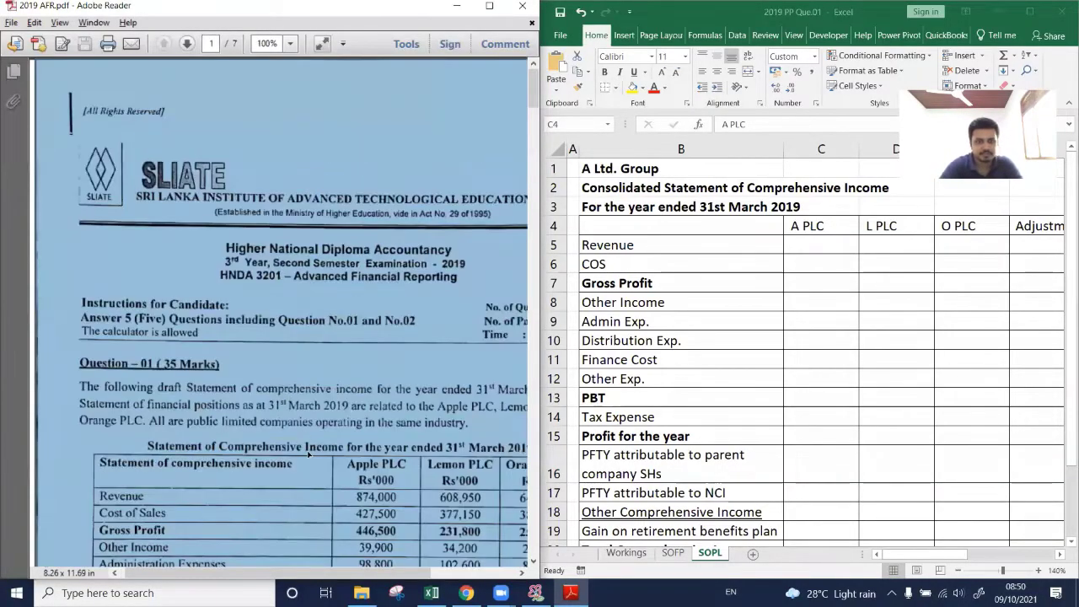
{"action": "scroll", "coordinate": [309, 453], "scroll_direction": "down", "scroll_amount": 5}
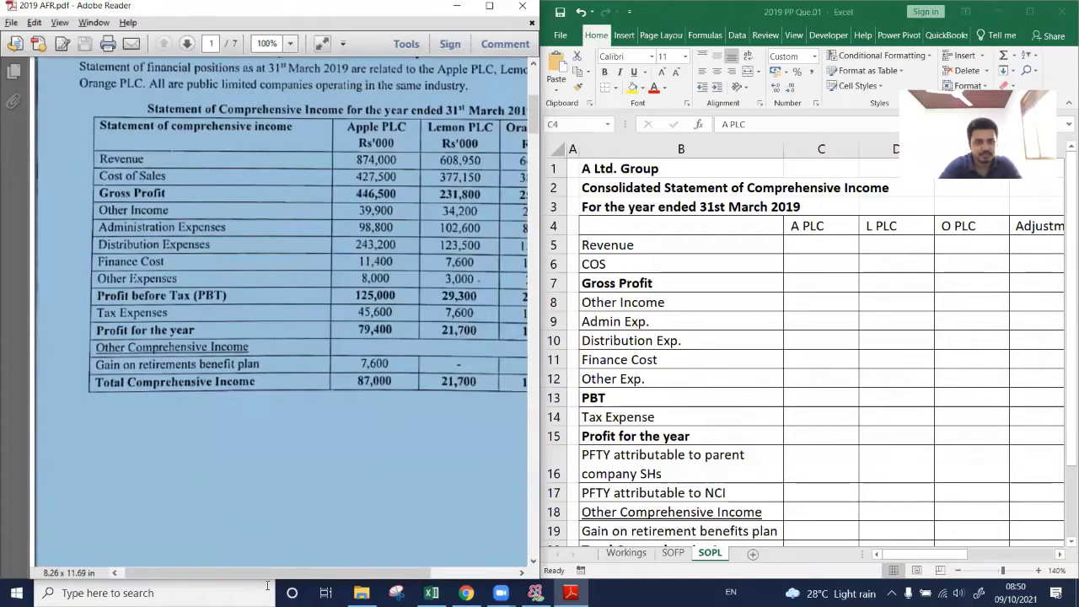
{"action": "left_click_drag", "start_coordinate": [267, 574], "coordinate": [291, 574]}
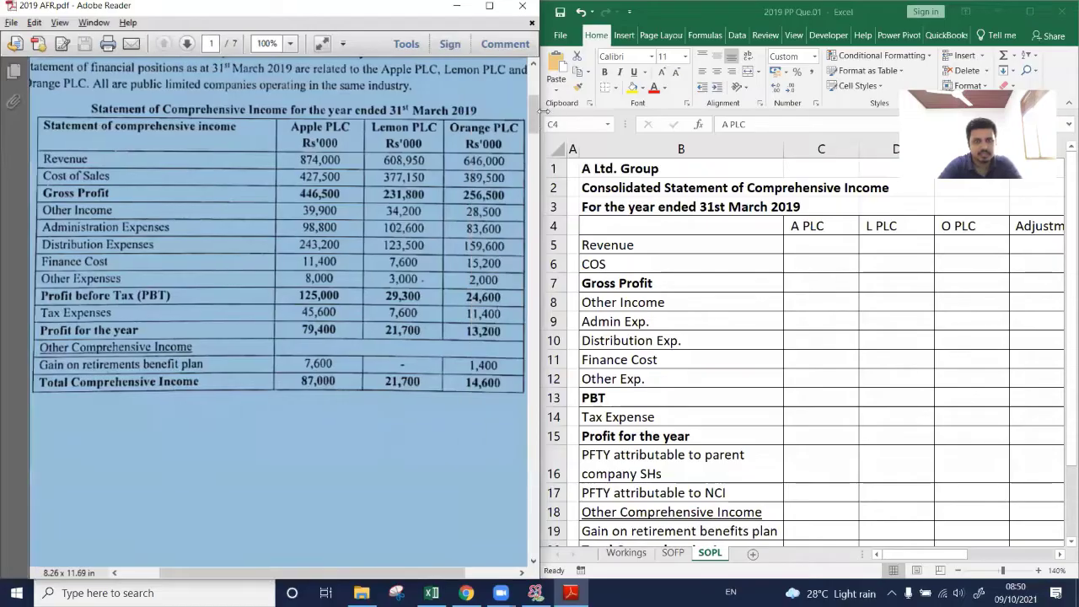
Review the Adjustments and Final columns of the SOPL sheet beside the full Question 01 statement in the PDF.
{"action": "left_click_drag", "start_coordinate": [536, 123], "coordinate": [536, 118]}
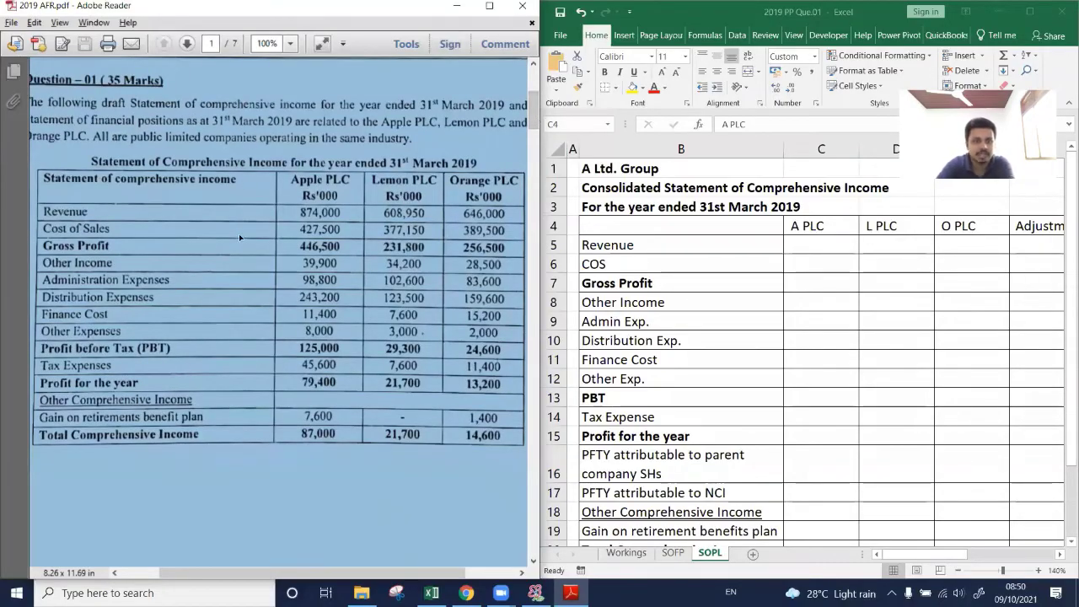
{"action": "left_click", "coordinate": [221, 477]}
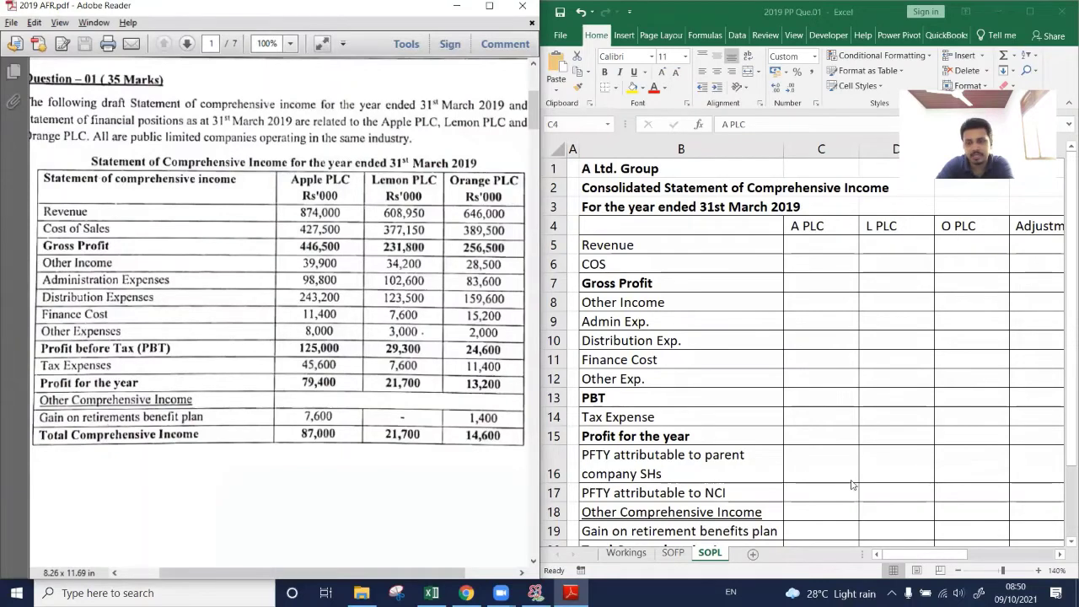
{"action": "left_click", "coordinate": [917, 556]}
{"action": "left_click_drag", "start_coordinate": [917, 557], "coordinate": [978, 556]}
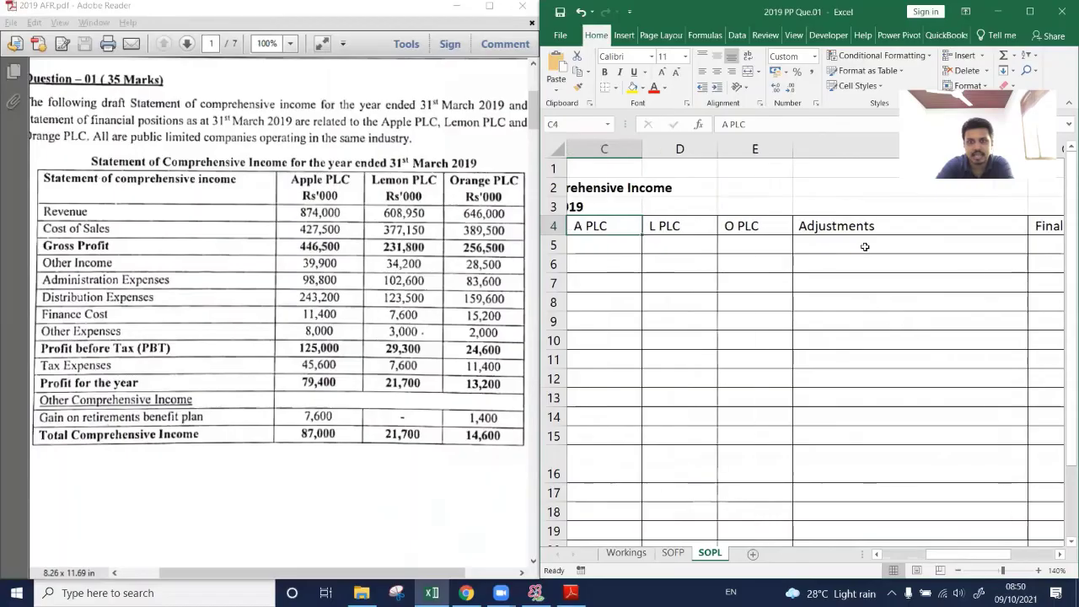
{"action": "left_click", "coordinate": [851, 152]}
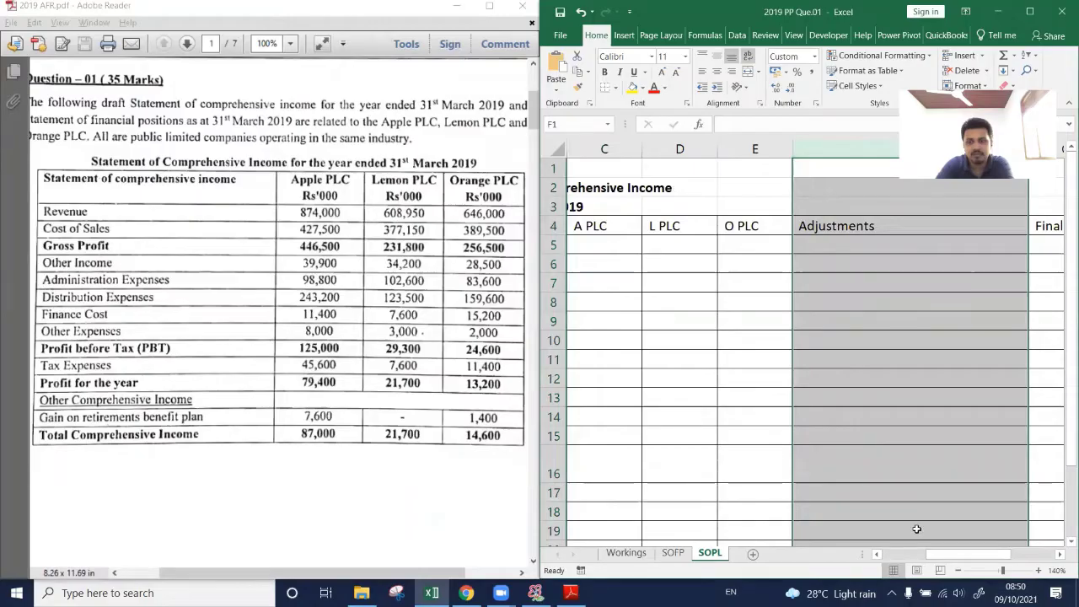
{"action": "left_click_drag", "start_coordinate": [941, 557], "coordinate": [999, 554]}
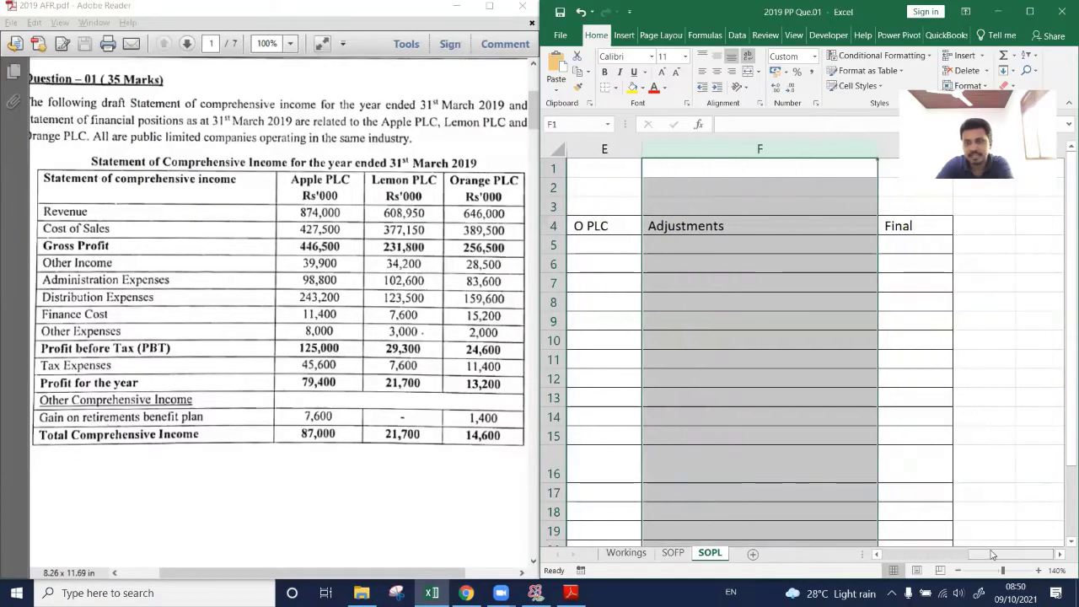
{"action": "left_click", "coordinate": [889, 148]}
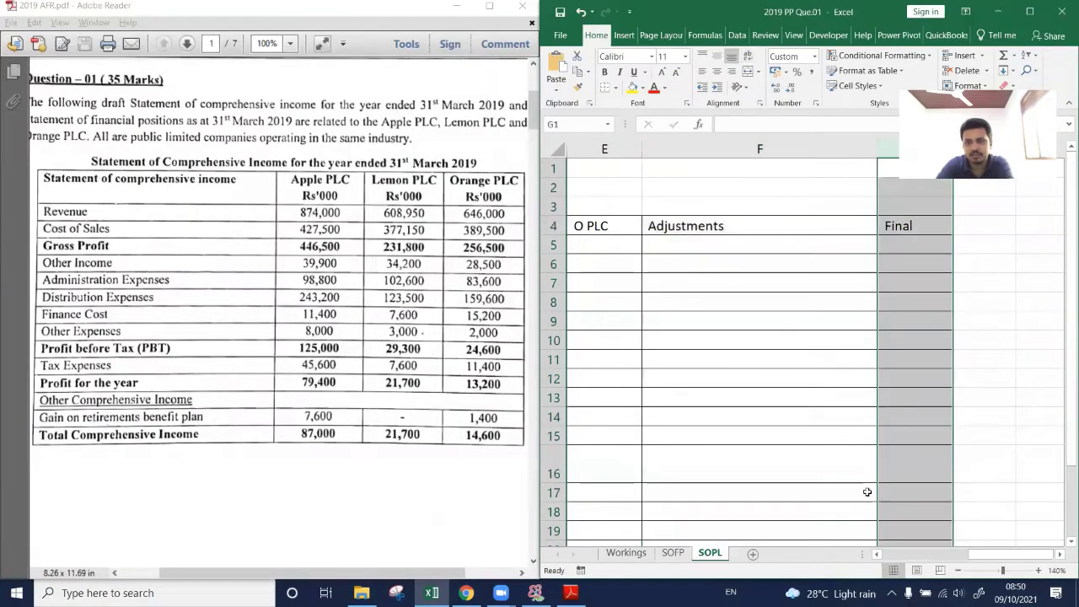
{"action": "left_click_drag", "start_coordinate": [995, 551], "coordinate": [907, 554]}
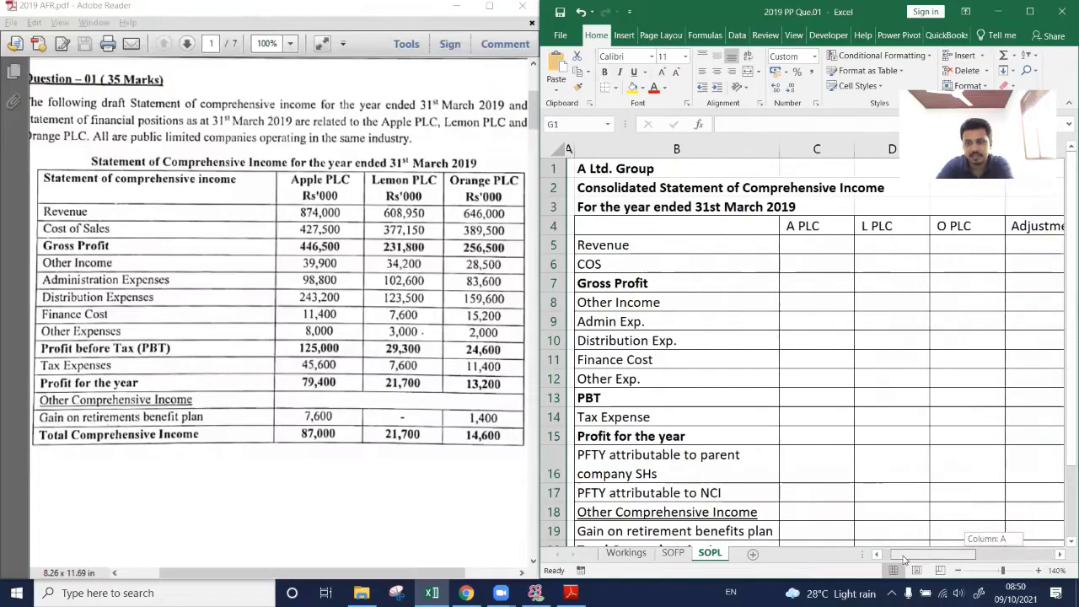
Enter Apple PLC's Revenue of 874,000 in C5 and COS of 427,500 in C6 of the A PLC column.
{"action": "left_click", "coordinate": [799, 247]}
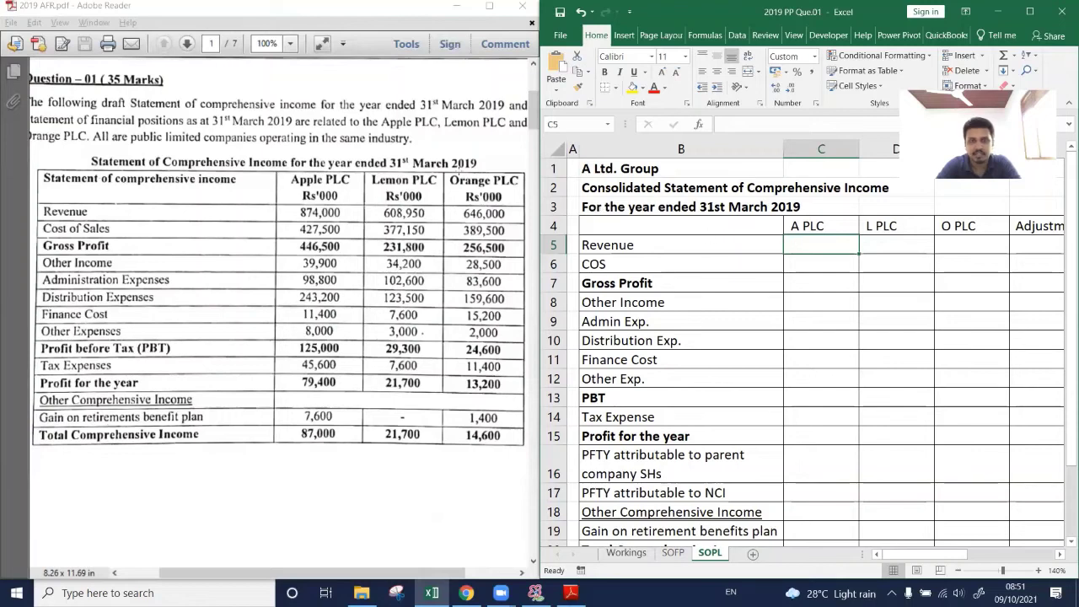
{"action": "left_click", "coordinate": [822, 149]}
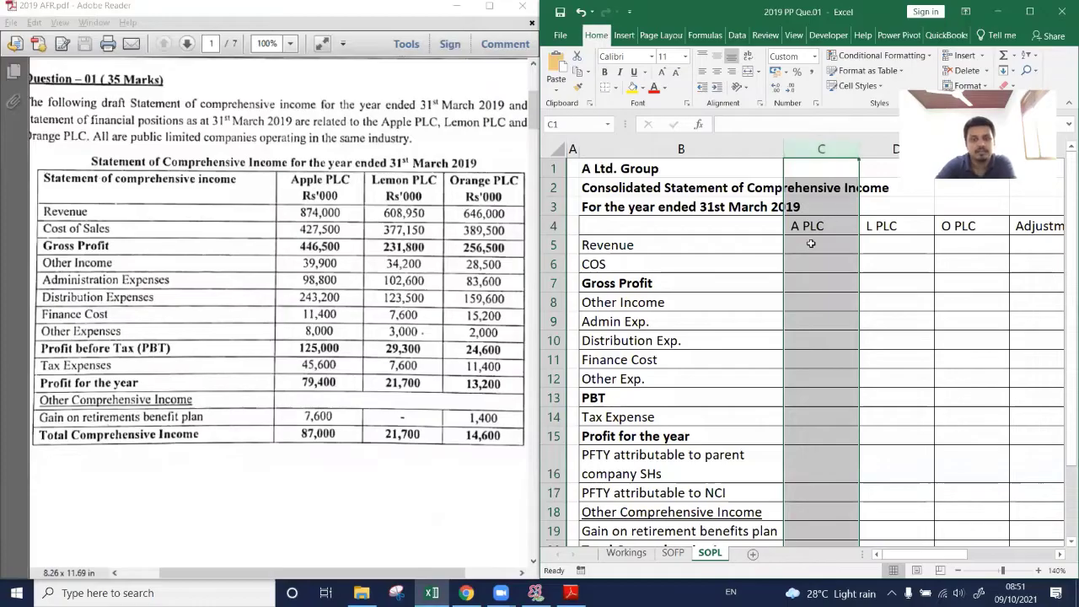
{"action": "left_click", "coordinate": [809, 244]}
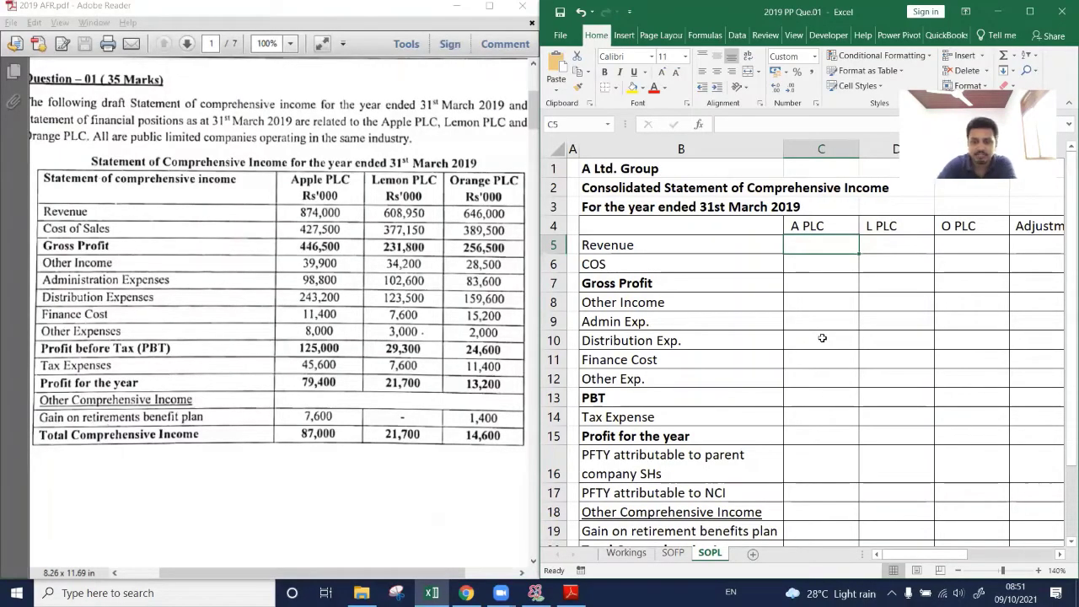
{"action": "type", "text": "874"}
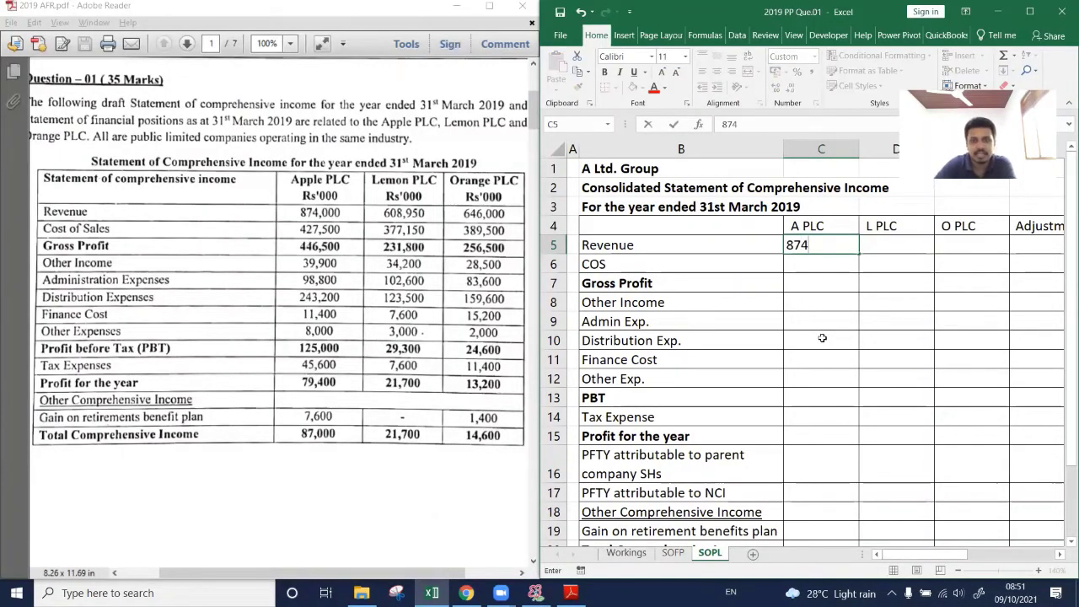
{"action": "type", "text": ",000"}
{"action": "key", "text": "Return"}
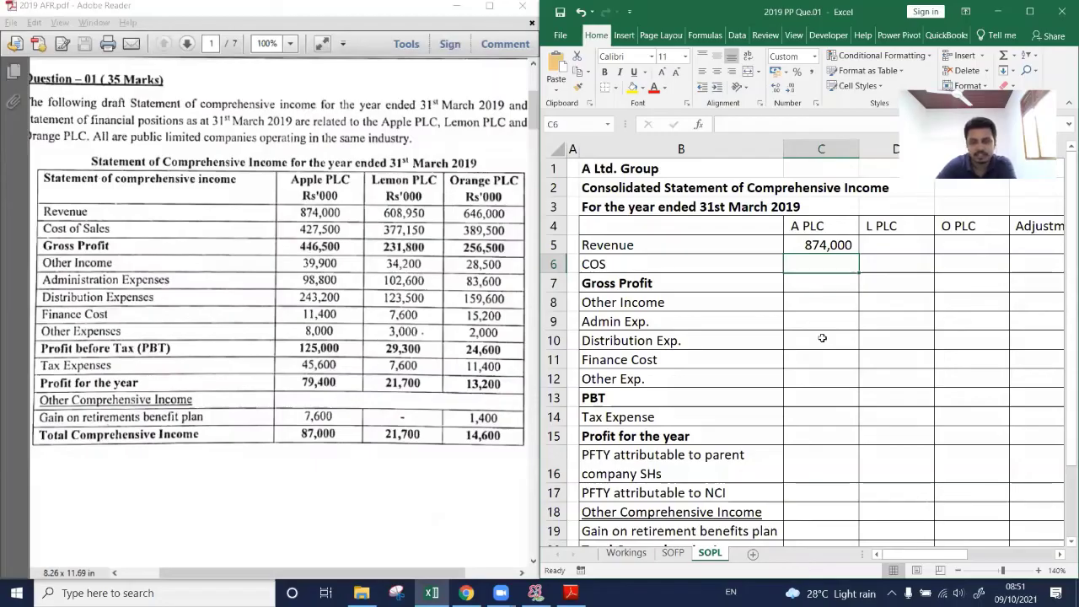
{"action": "type", "text": "42"}
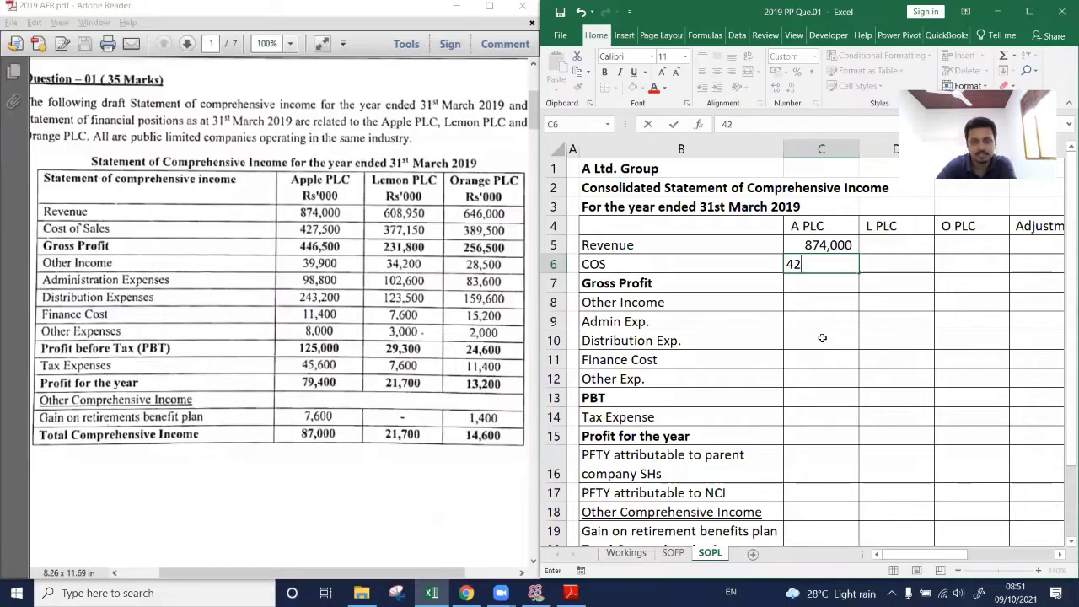
{"action": "type", "text": "7,500"}
{"action": "key", "text": "Return"}
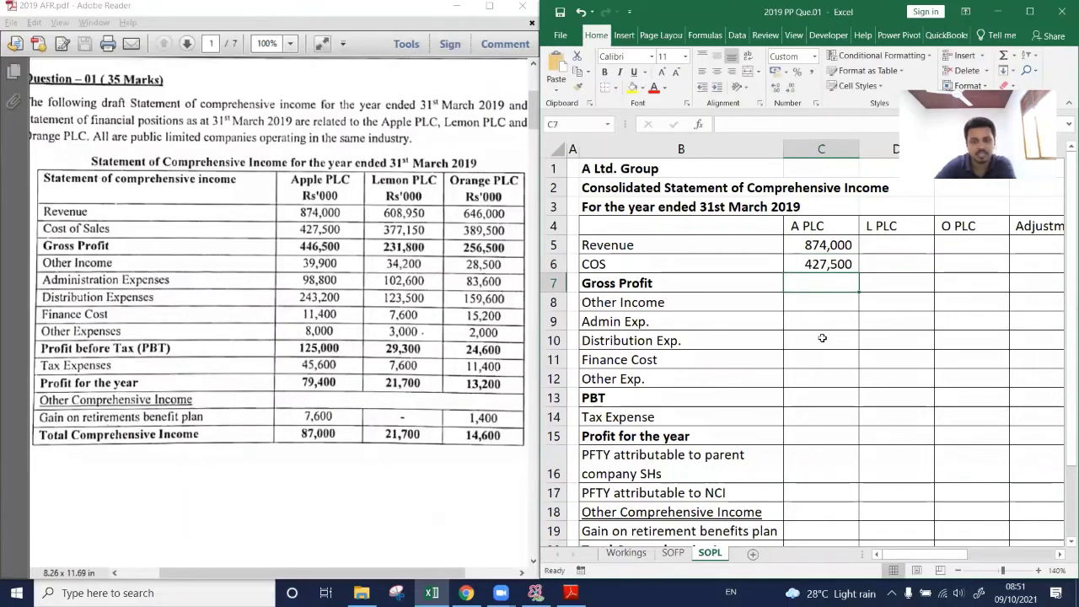
Calculate A PLC's Gross Profit in C7 with the formula =C5-C6.
{"action": "type", "text": "="}
{"action": "key", "text": "Up"}
{"action": "key", "text": "Up"}
{"action": "type", "text": "-"}
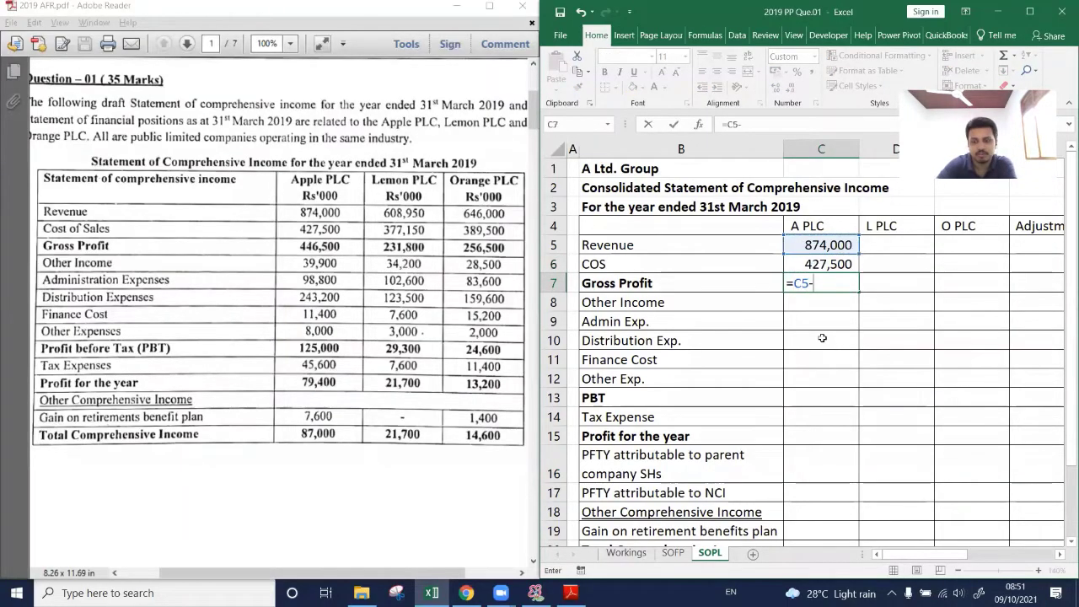
{"action": "key", "text": "Up"}
{"action": "key", "text": "ctrl+Return"}
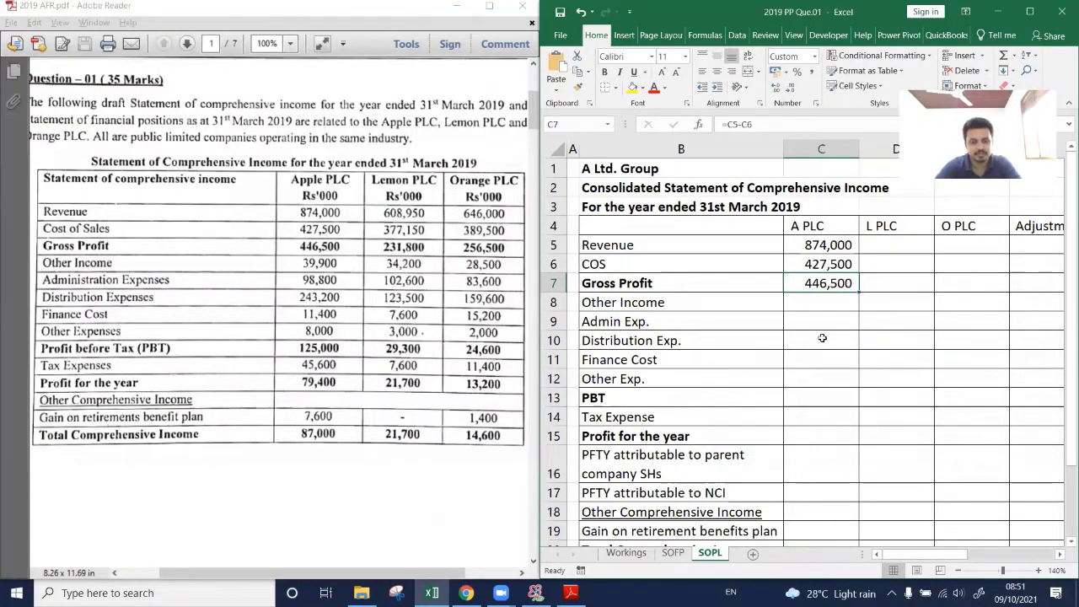
Copy the Gross Profit formula from C7 to the L PLC, O PLC and Final columns of row 7.
{"action": "key", "text": "ctrl+c"}
{"action": "key", "text": "Right"}
{"action": "key", "text": "shift+Right"}
{"action": "key", "text": "ctrl+v"}
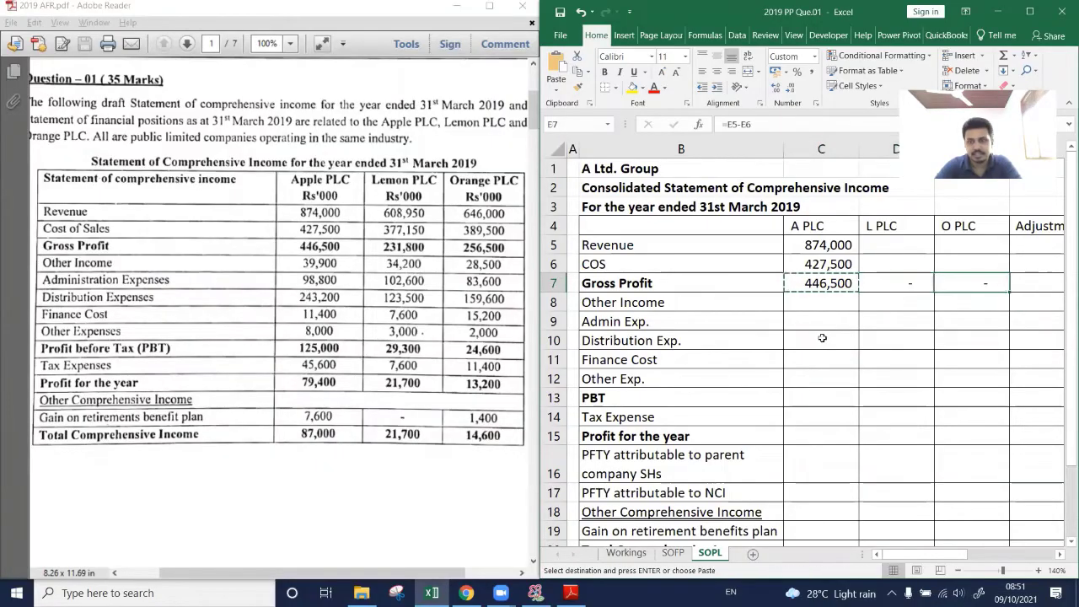
{"action": "key", "text": "Right"}
{"action": "key", "text": "Right"}
{"action": "key", "text": "Left"}
{"action": "key", "text": "Left"}
{"action": "key", "text": "Left"}
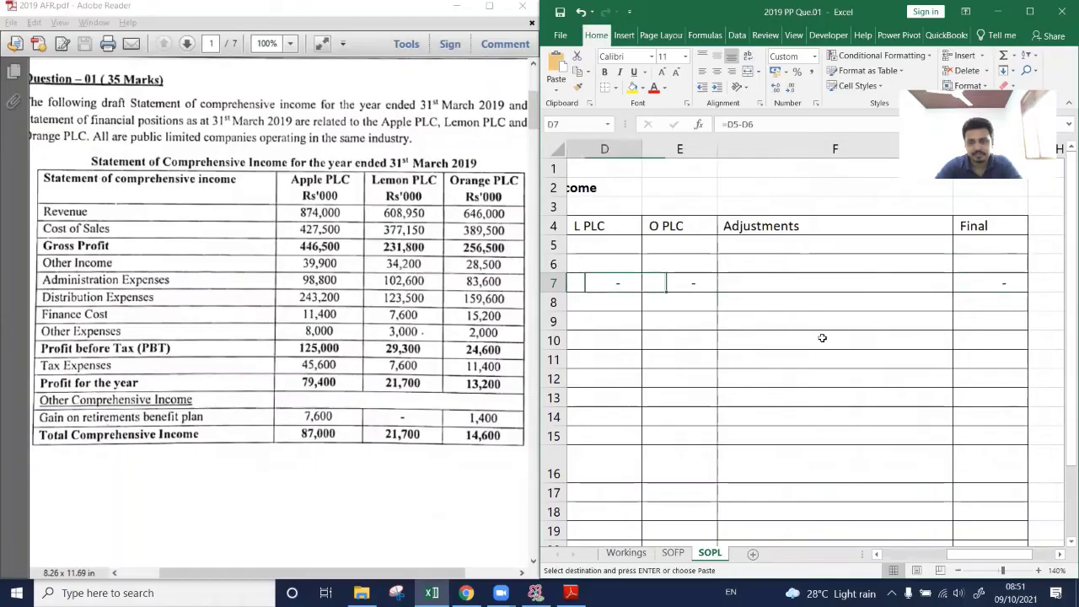
{"action": "key", "text": "Down"}
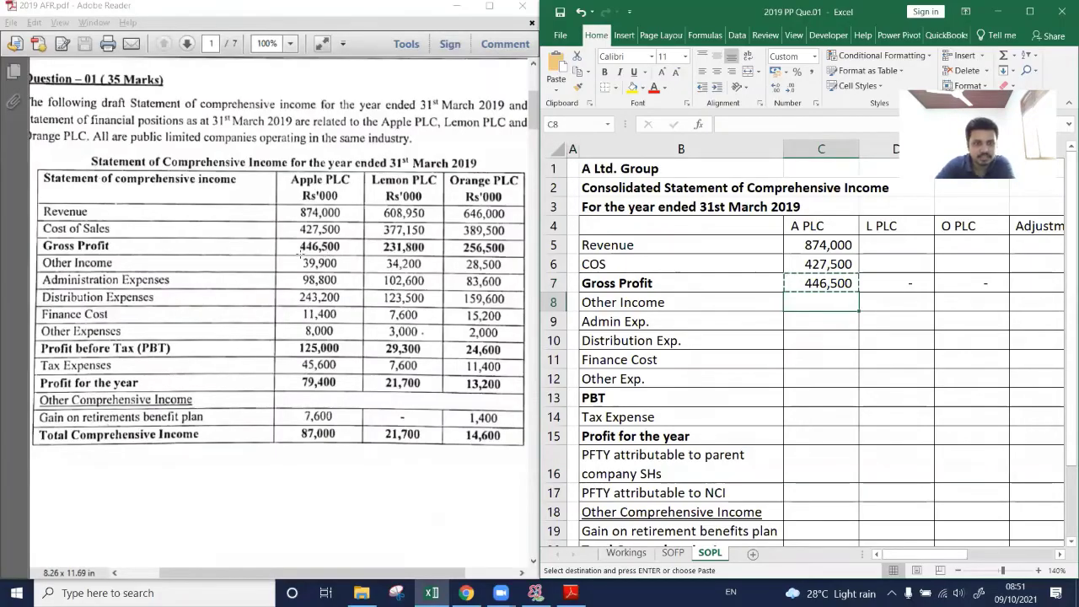
Mark the Apple PLC column in the PDF and enter its Other Income of 39,900 in C8 and Admin Exp. of 98,800 in C9.
{"action": "left_click", "coordinate": [293, 262]}
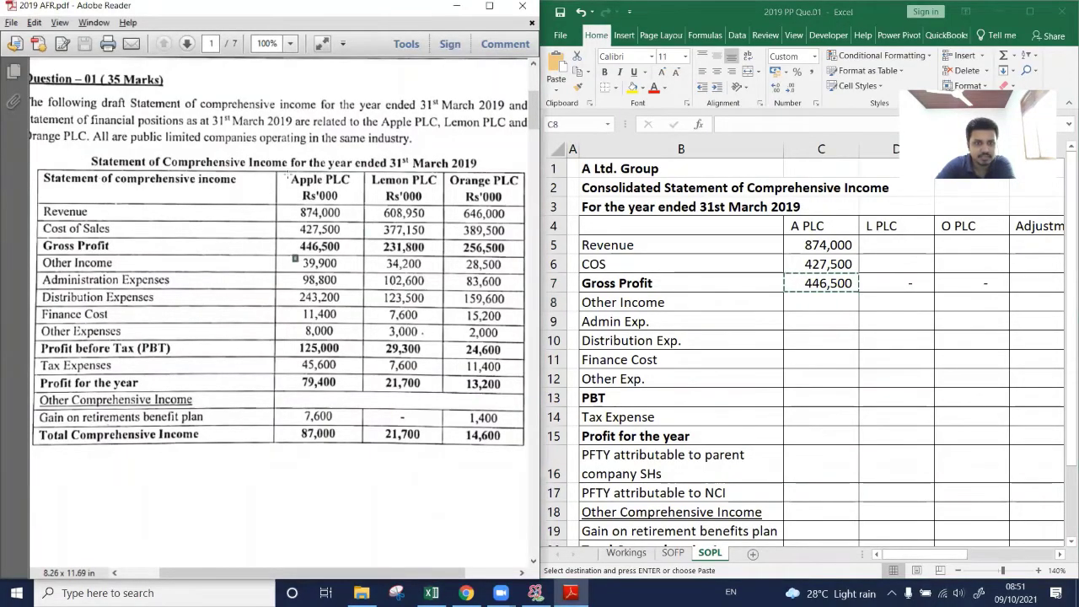
{"action": "left_click_drag", "start_coordinate": [287, 174], "coordinate": [355, 432]}
{"action": "left_click", "coordinate": [819, 302]}
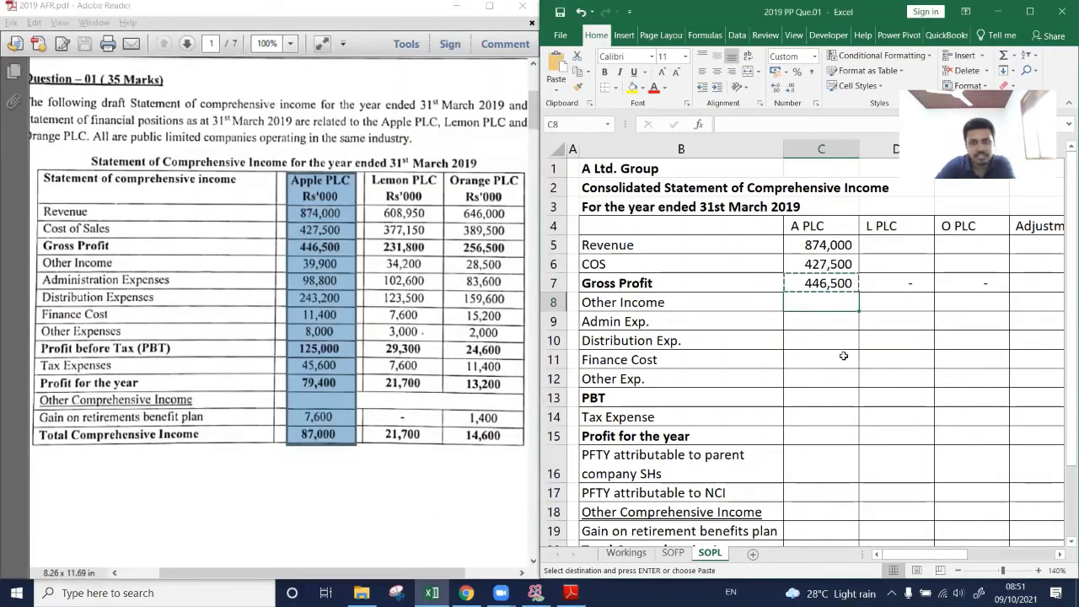
{"action": "type", "text": "39,900"}
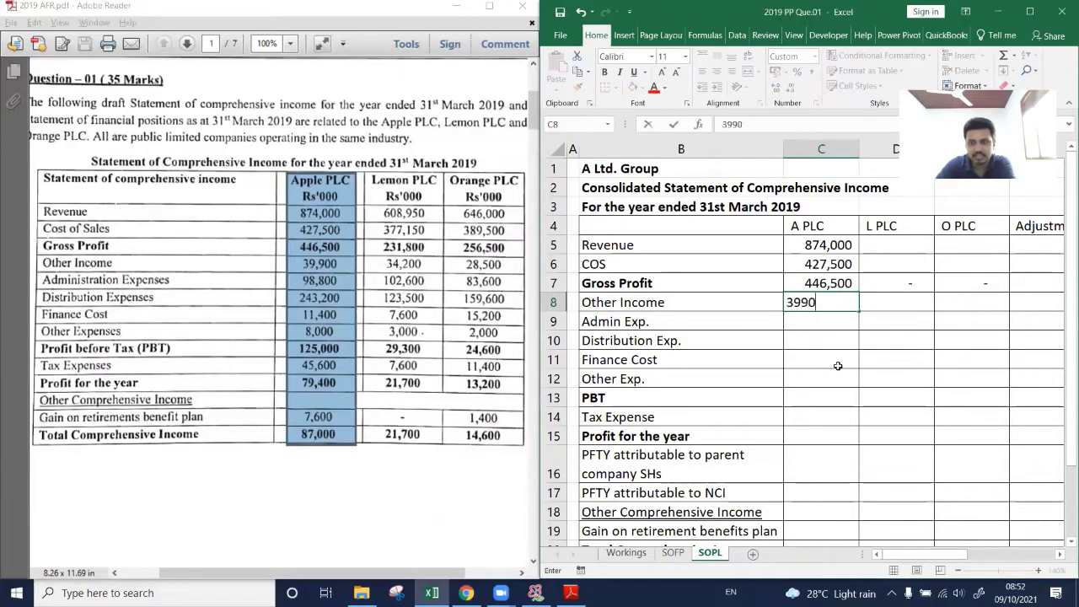
{"action": "key", "text": "Return"}
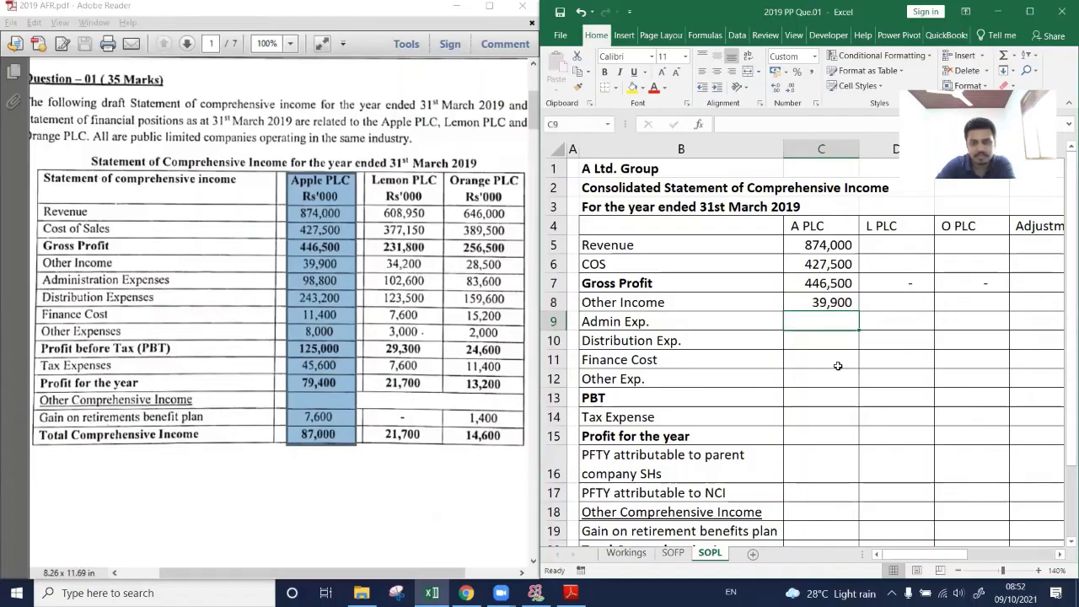
{"action": "type", "text": "98800"}
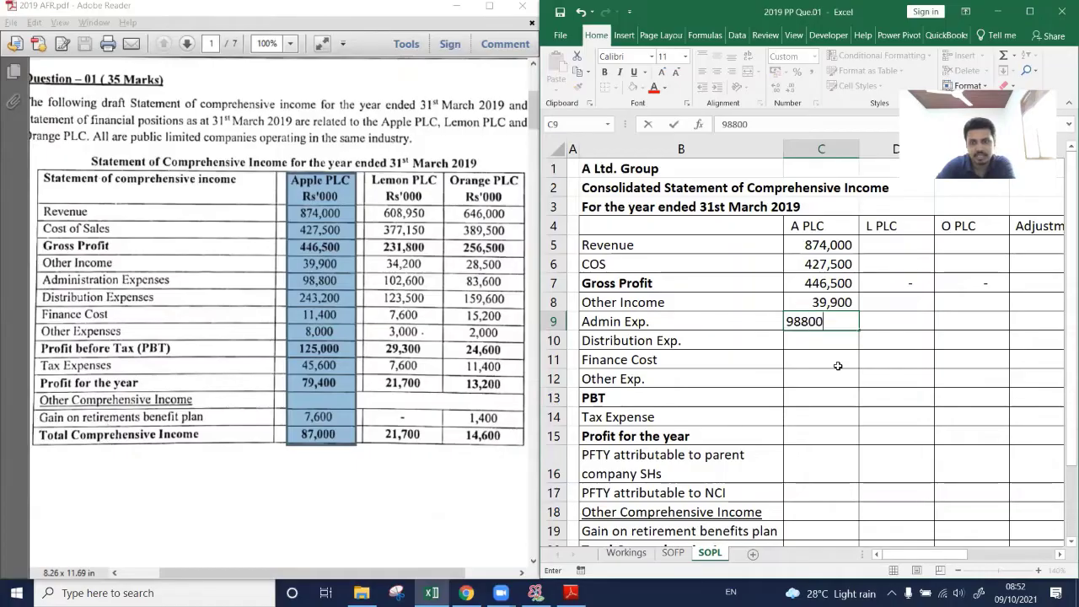
{"action": "key", "text": "Return"}
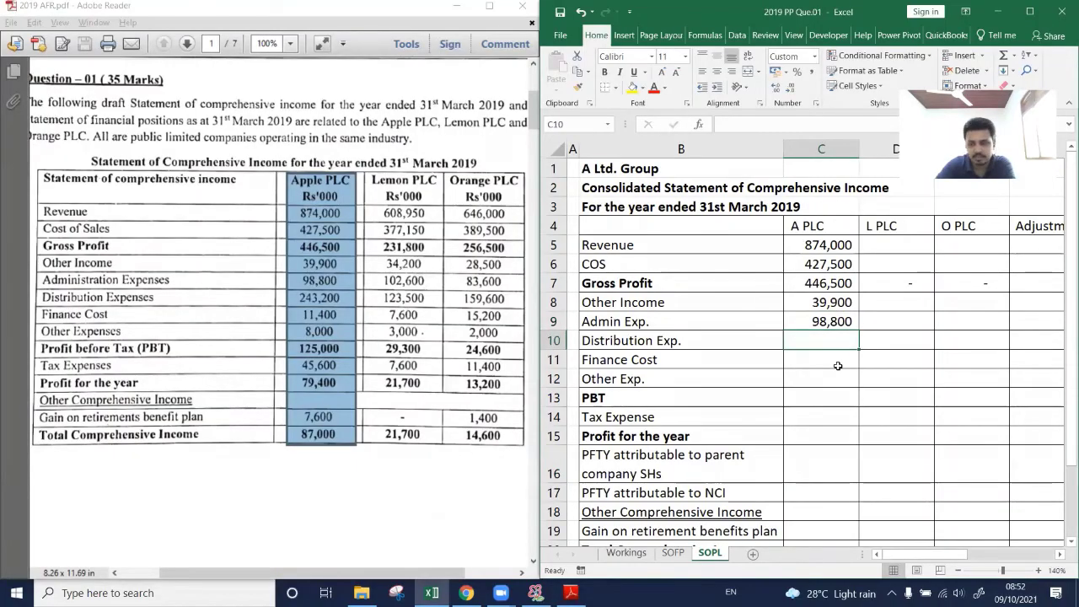
Enter A PLC's Distribution Exp. of 243,200, Finance Cost of 11,400 and Other Exp. of 8,000 in C10:C12.
{"action": "type", "text": "243200"}
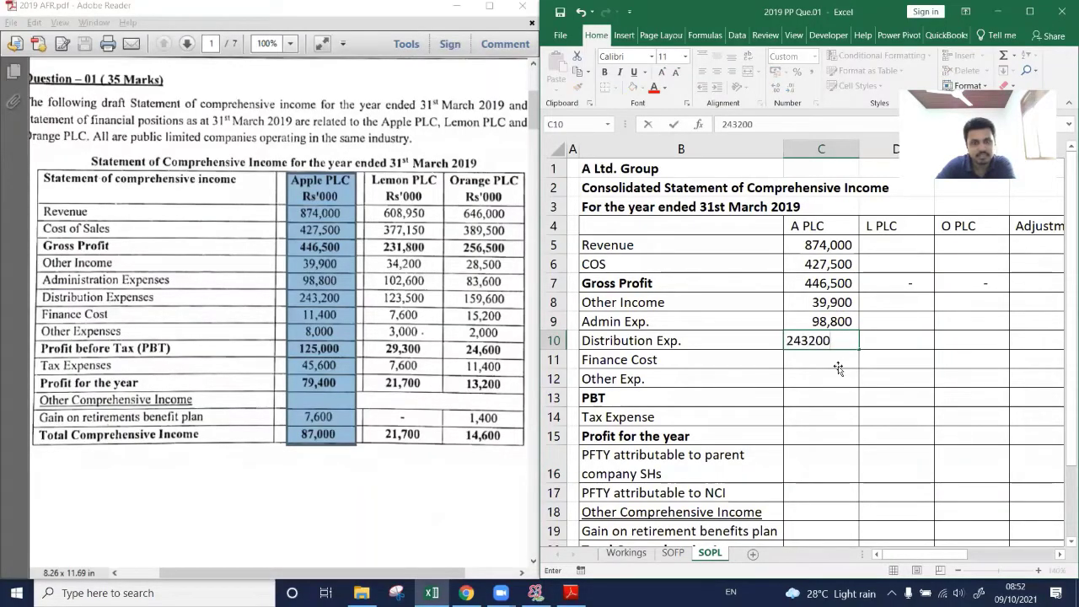
{"action": "key", "text": "Return"}
{"action": "type", "text": "11,40"}
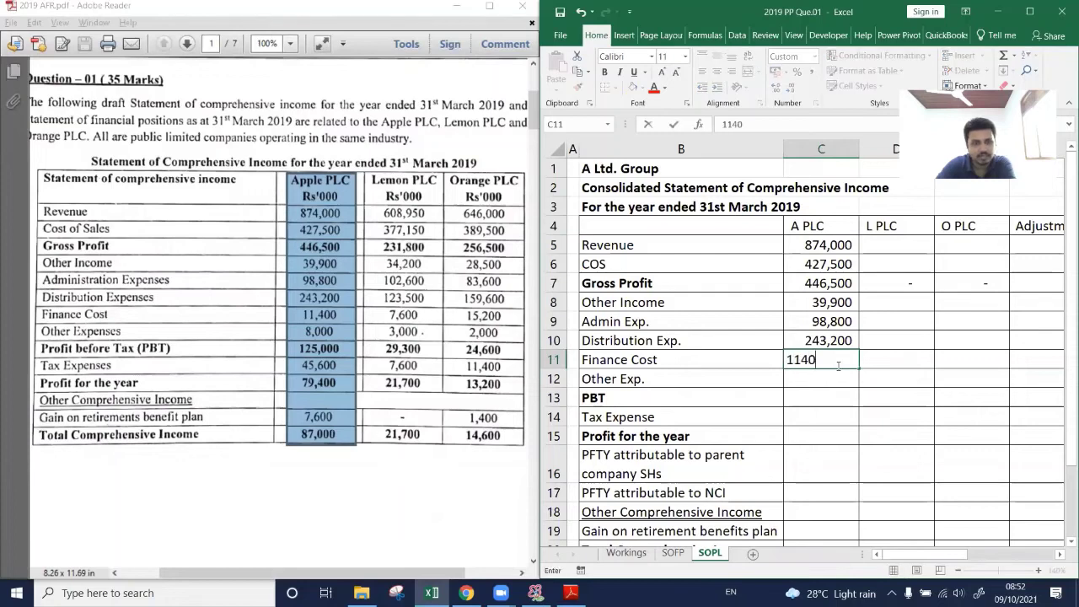
{"action": "type", "text": "0"}
{"action": "key", "text": "Return"}
{"action": "type", "text": "8000"}
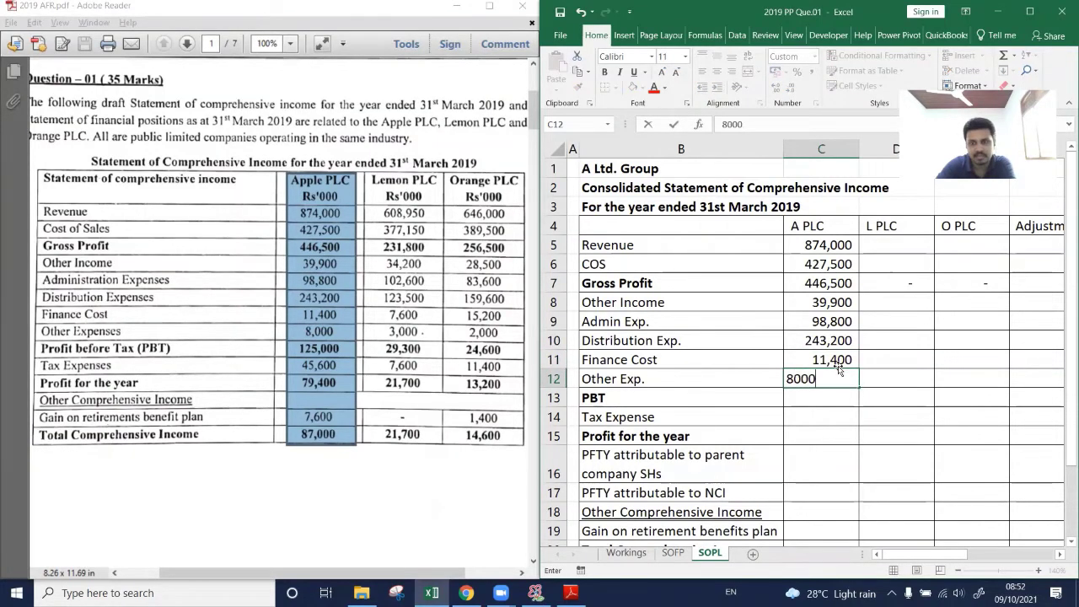
{"action": "key", "text": "Return"}
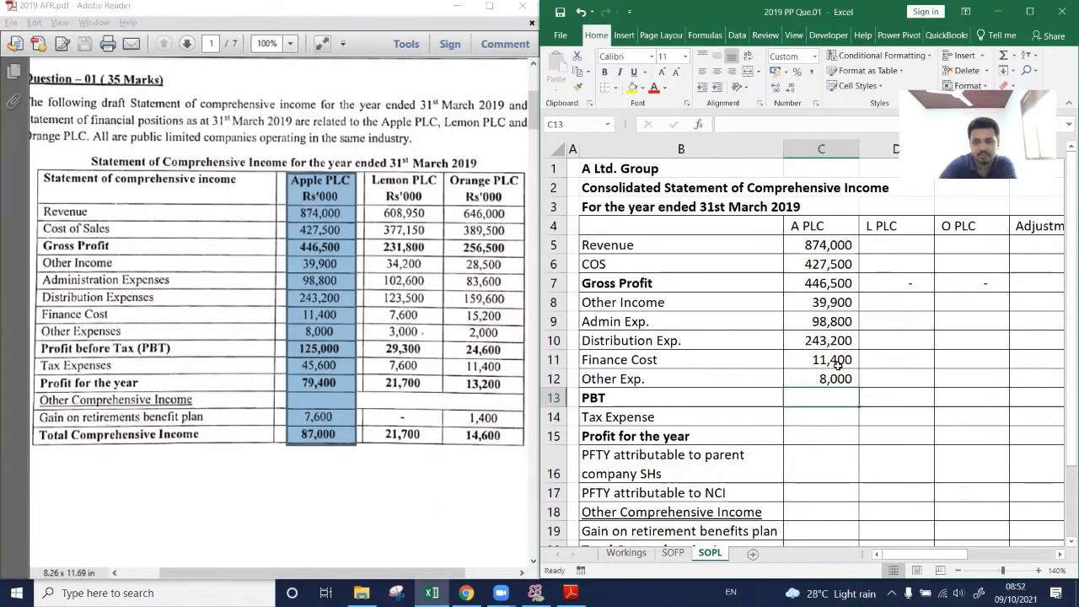
Calculate A PLC's PBT in C13 with the formula =C7+C8-SUM(C9:C12).
{"action": "type", "text": "="}
{"action": "key", "text": "Up"}
{"action": "key", "text": "Up"}
{"action": "key", "text": "Up"}
{"action": "key", "text": "Up"}
{"action": "key", "text": "Up"}
{"action": "key", "text": "Up"}
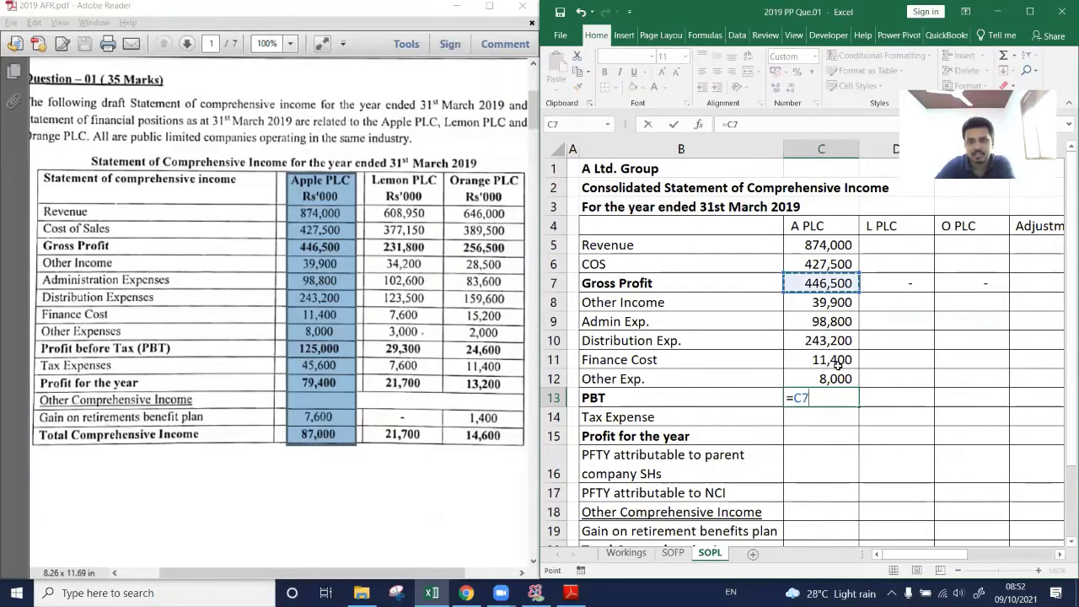
{"action": "type", "text": "+"}
{"action": "key", "text": "Up"}
{"action": "key", "text": "Up"}
{"action": "key", "text": "Up"}
{"action": "key", "text": "Up"}
{"action": "key", "text": "Up"}
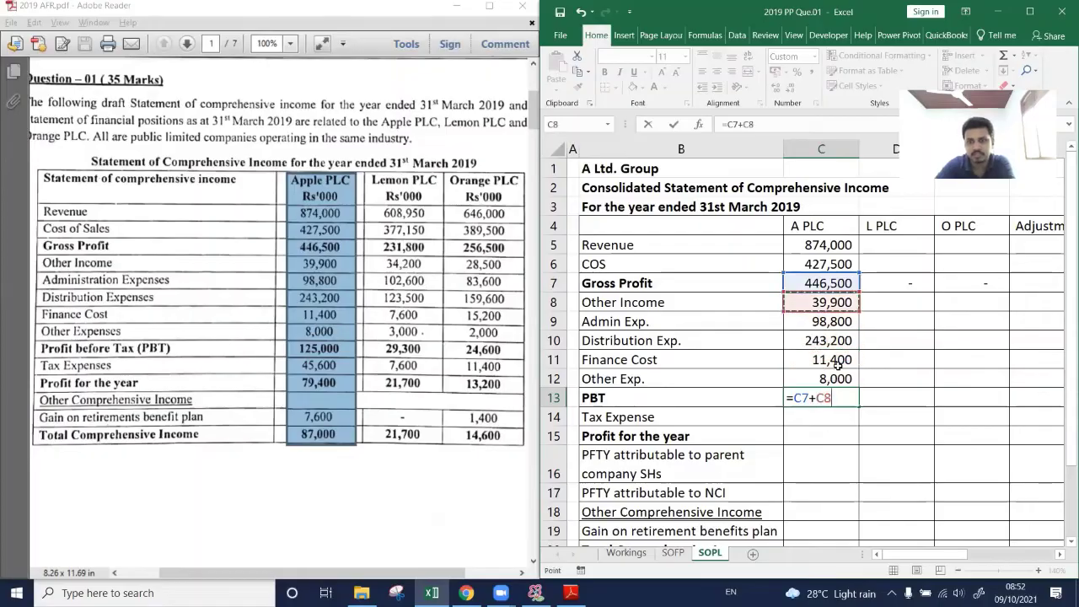
{"action": "type", "text": "-sum"}
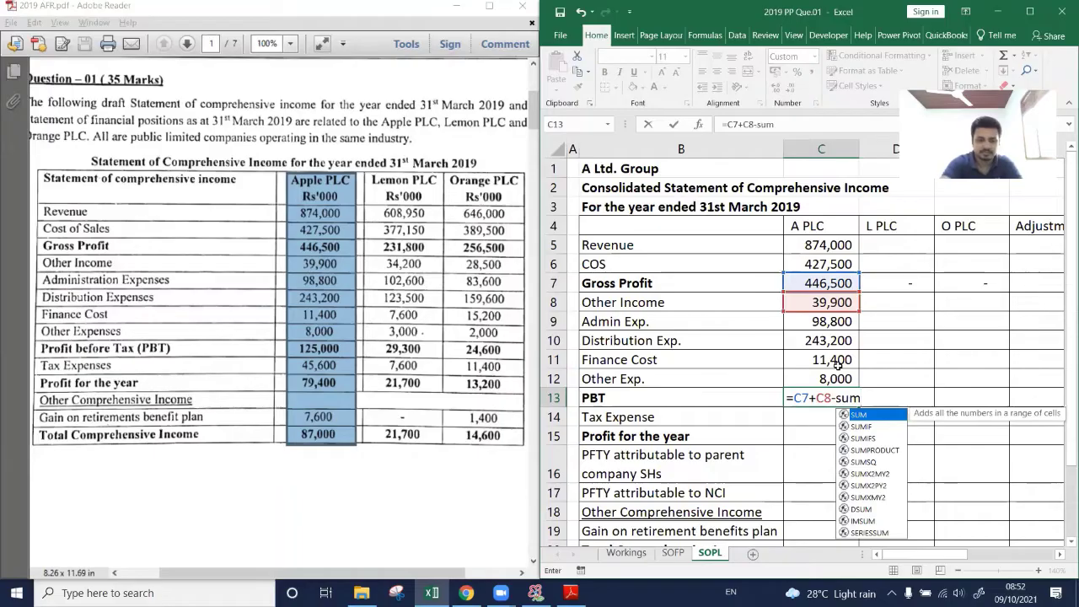
{"action": "type", "text": "("}
{"action": "key", "text": "Up"}
{"action": "key", "text": "shift+Up"}
{"action": "key", "text": "shift+Up"}
{"action": "key", "text": "shift+Up"}
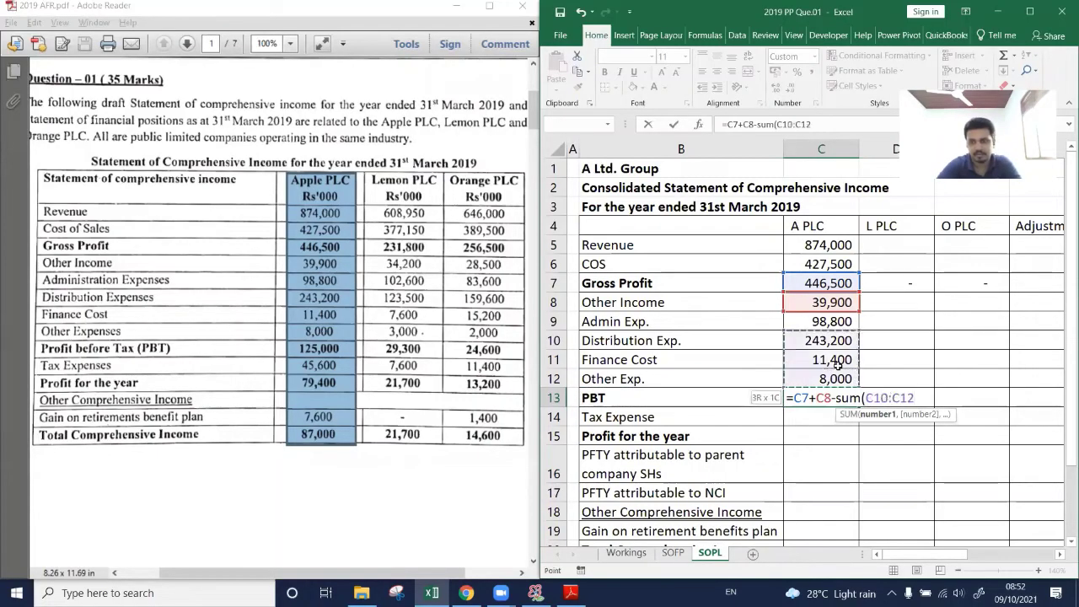
{"action": "type", "text": ")"}
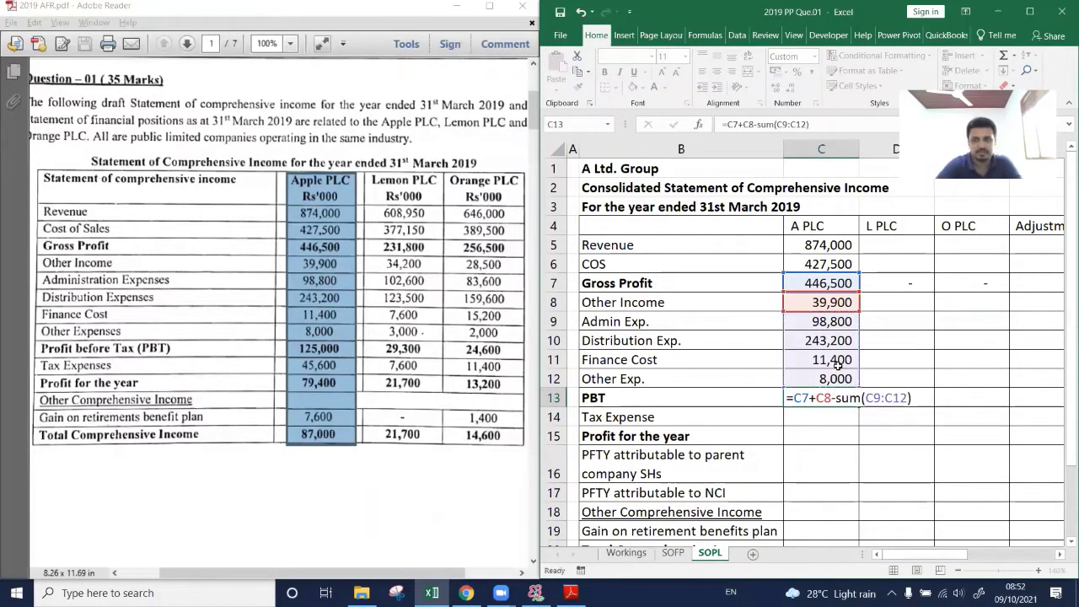
{"action": "key", "text": "Return"}
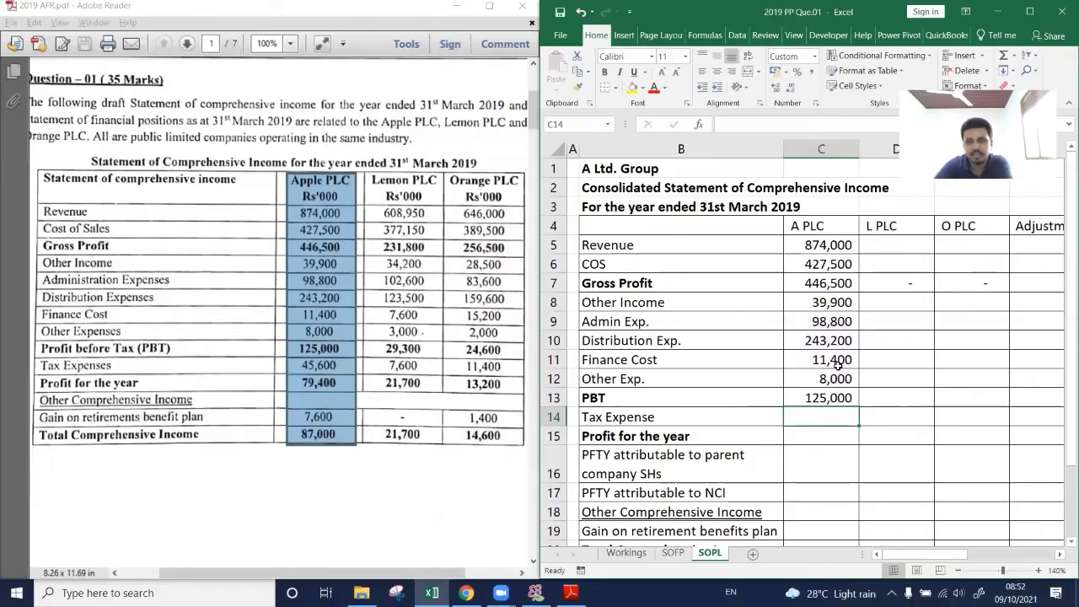
Copy the PBT formula from C13 to the L PLC, O PLC and Final columns of row 13.
{"action": "key", "text": "Up"}
{"action": "key", "text": "ctrl+c"}
{"action": "key", "text": "Right"}
{"action": "key", "text": "shift+Right"}
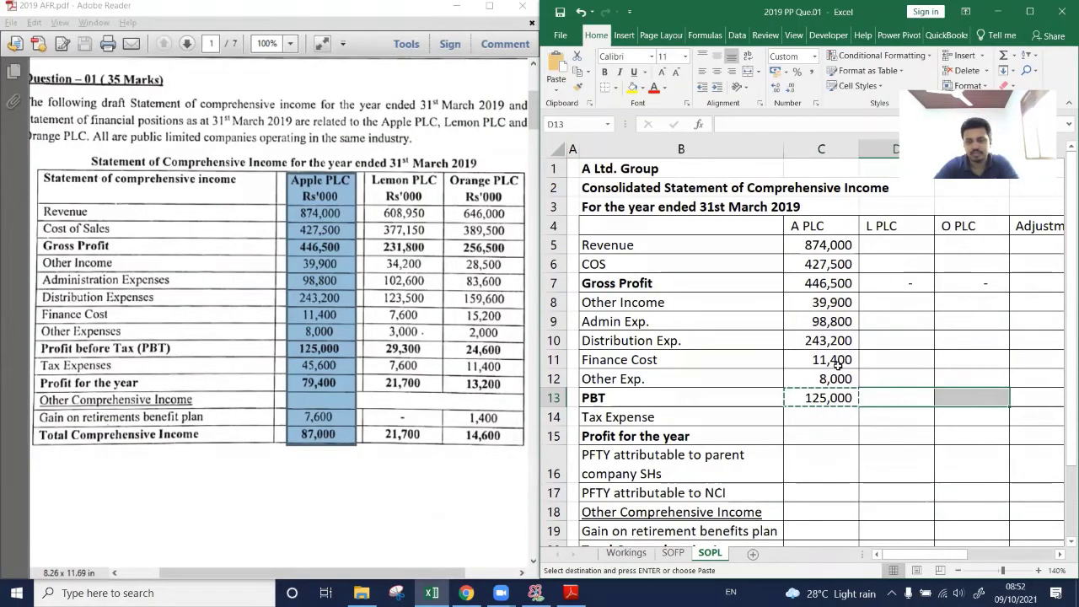
{"action": "key", "text": "ctrl+v"}
{"action": "key", "text": "Right"}
{"action": "key", "text": "Right"}
{"action": "key", "text": "Right"}
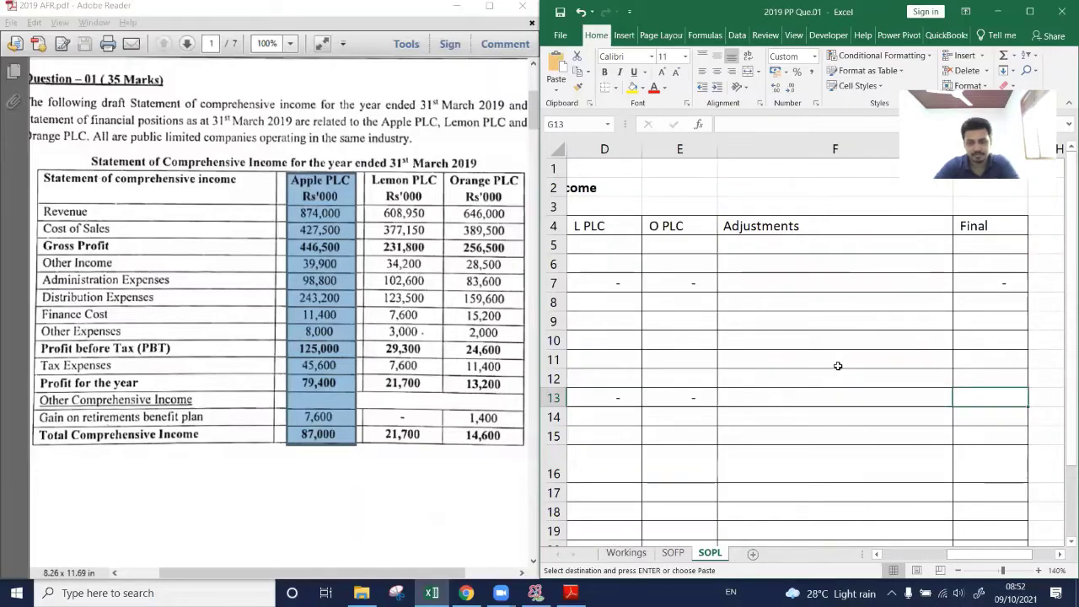
{"action": "key", "text": "Return"}
Make the Gross Profit figures of A PLC, L PLC and O PLC in row 7 bold.
{"action": "key", "text": "Up"}
{"action": "key", "text": "Up"}
{"action": "key", "text": "Up"}
{"action": "key", "text": "Up"}
{"action": "key", "text": "Up"}
{"action": "key", "text": "Up"}
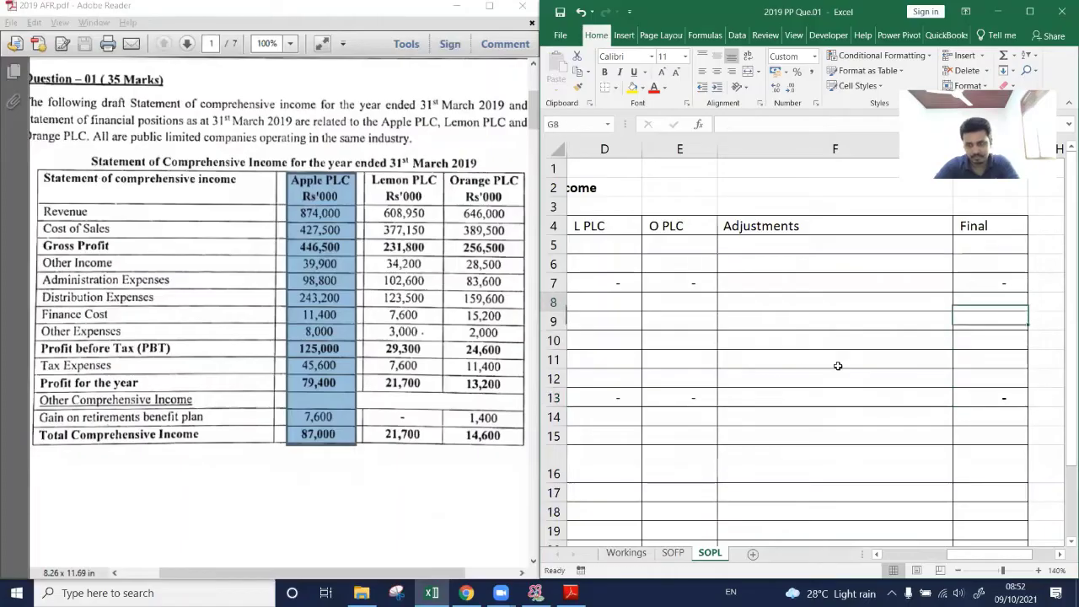
{"action": "key", "text": "Left"}
{"action": "key", "text": "Left"}
{"action": "key", "text": "Left"}
{"action": "key", "text": "Left"}
{"action": "key", "text": "Left"}
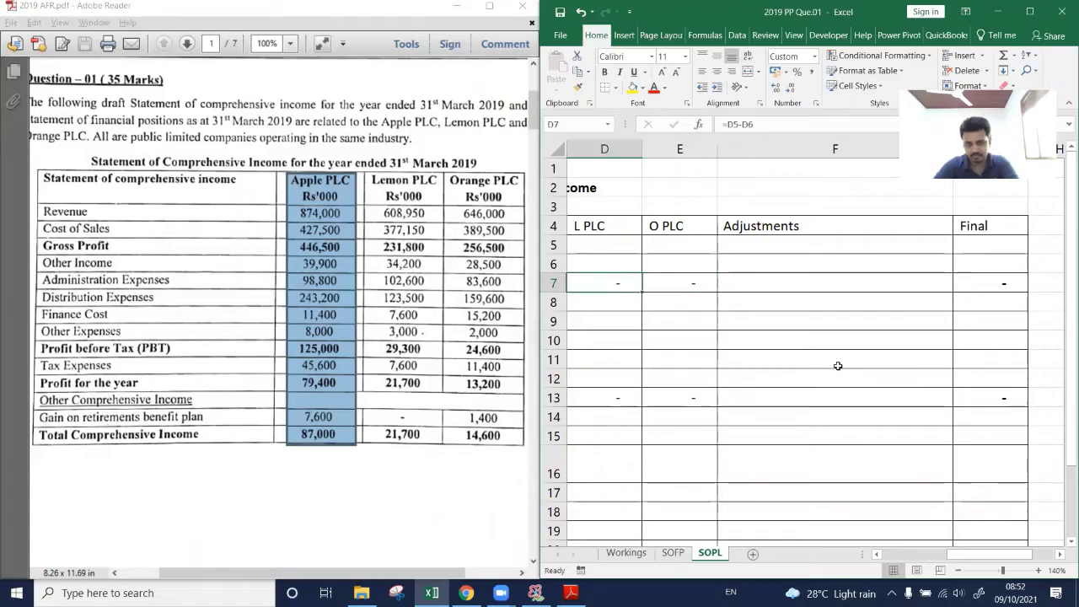
{"action": "key", "text": "Left"}
{"action": "key", "text": "Right"}
{"action": "key", "text": "Right"}
{"action": "key", "text": "shift+Right"}
{"action": "key", "text": "shift+Right"}
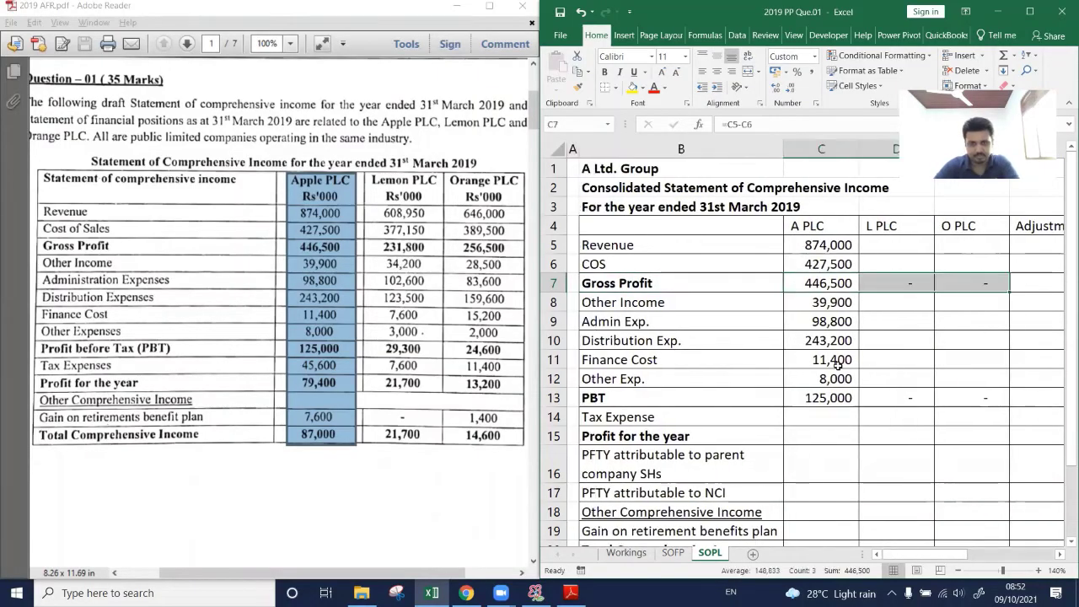
{"action": "key", "text": "ctrl+b"}
Make the PBT figures of the three companies in C13:E13 bold.
{"action": "key", "text": "Down"}
{"action": "key", "text": "Down"}
{"action": "key", "text": "Down"}
{"action": "key", "text": "Down"}
{"action": "key", "text": "Down"}
{"action": "key", "text": "Down"}
{"action": "key", "text": "shift+Right"}
{"action": "key", "text": "shift+Right"}
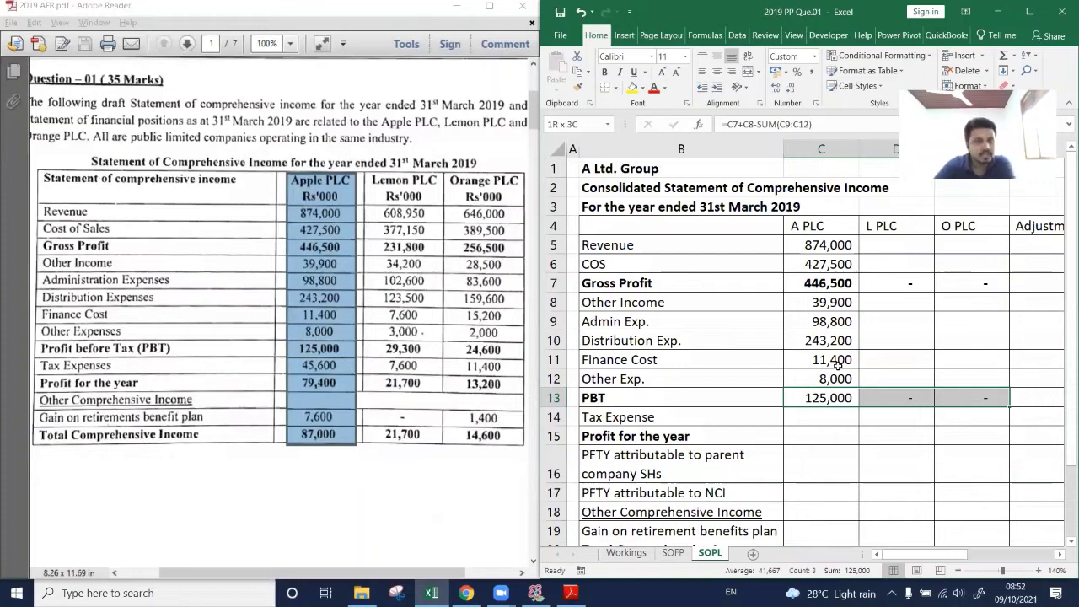
{"action": "key", "text": "ctrl+b"}
Enter A PLC's Tax Expense of 45,600 in C14 and calculate its Profit for the year in C15 with =C13-C14.
{"action": "key", "text": "Down"}
{"action": "type", "text": "45,6"}
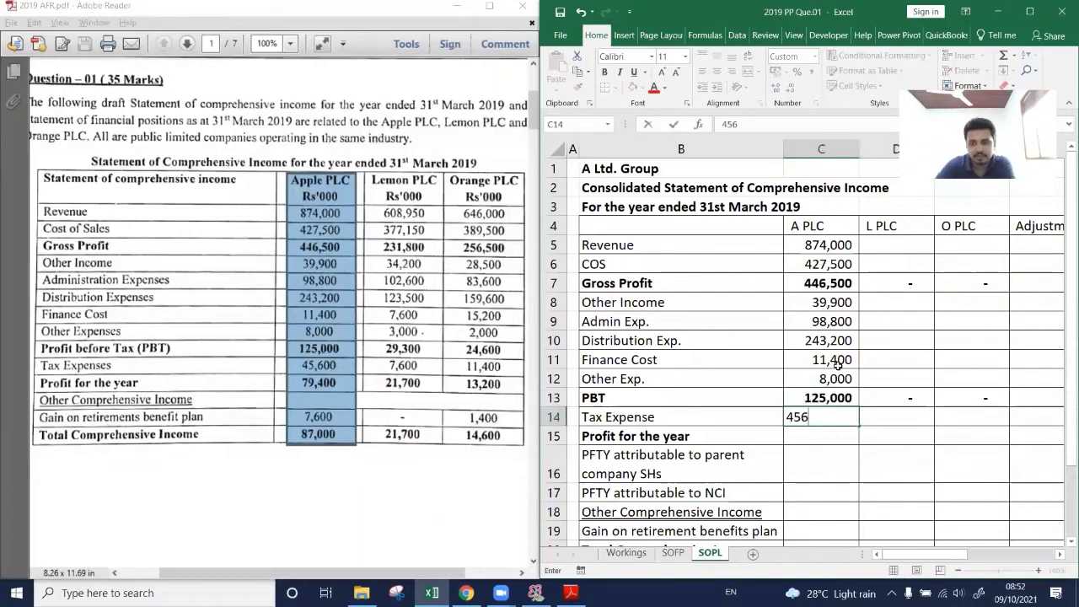
{"action": "type", "text": "00"}
{"action": "key", "text": "Return"}
{"action": "type", "text": "="}
{"action": "key", "text": "Up"}
{"action": "key", "text": "Up"}
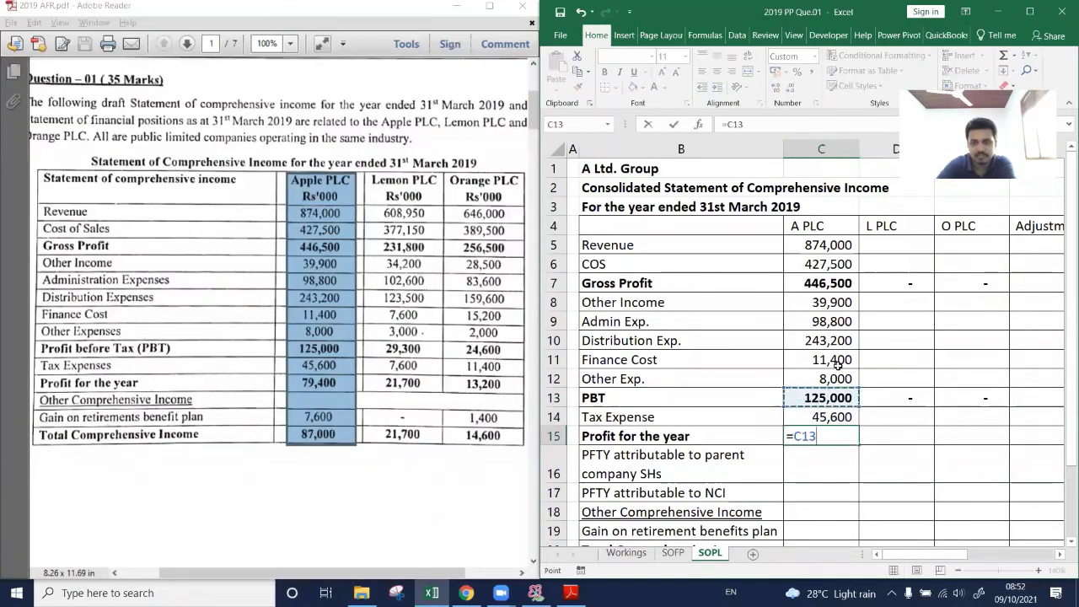
{"action": "type", "text": "-"}
{"action": "key", "text": "Up"}
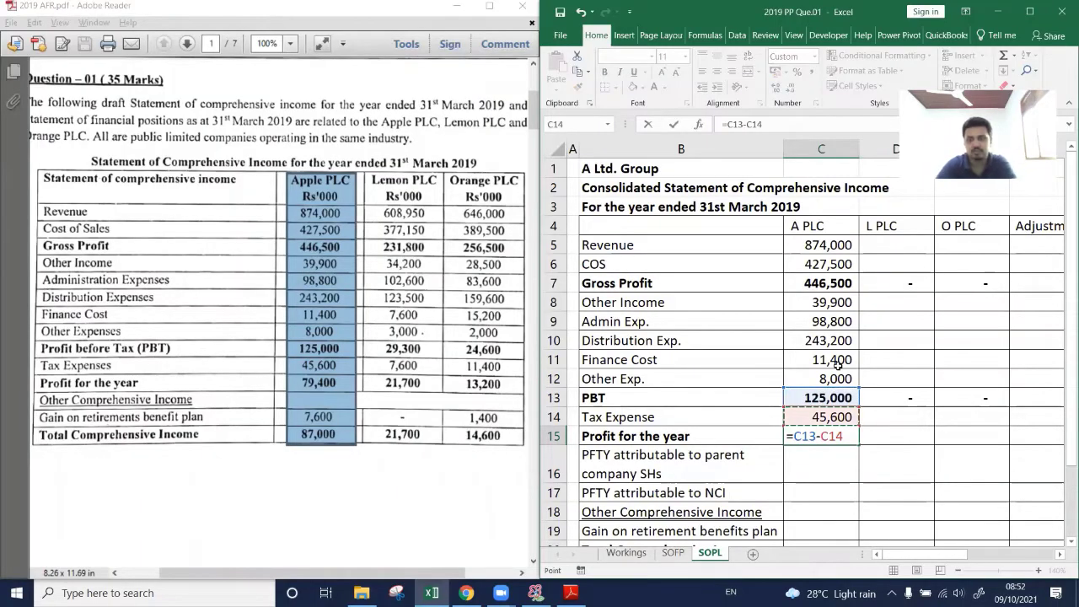
{"action": "key", "text": "ctrl+Return"}
Copy the Profit for the year formula from C15 to the L PLC, O PLC and Final columns of row 15.
{"action": "key", "text": "ctrl+c"}
{"action": "key", "text": "Right"}
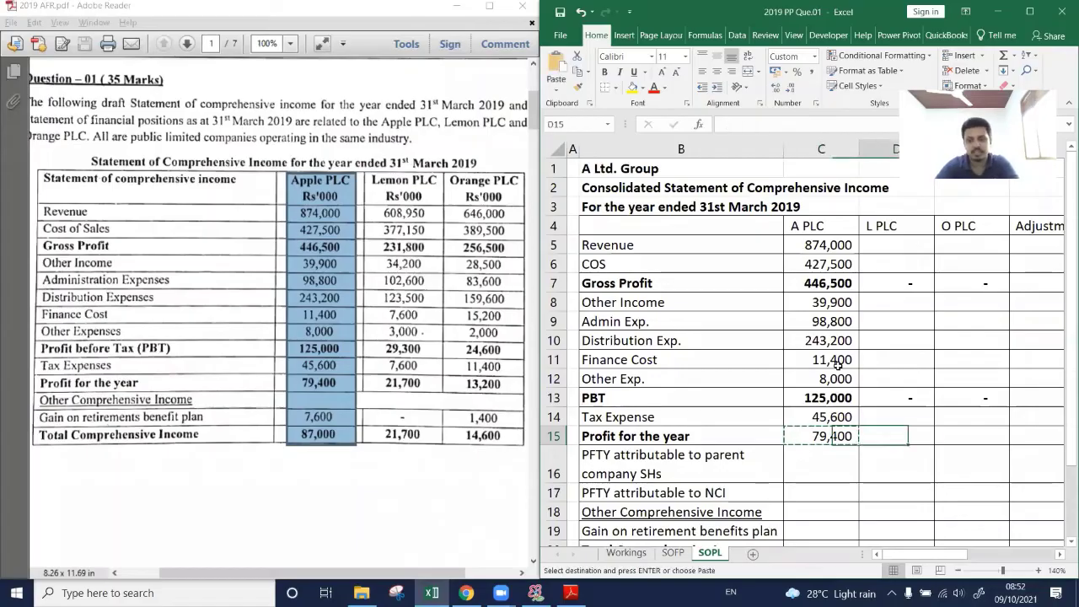
{"action": "key", "text": "shift+Right"}
{"action": "key", "text": "ctrl+v"}
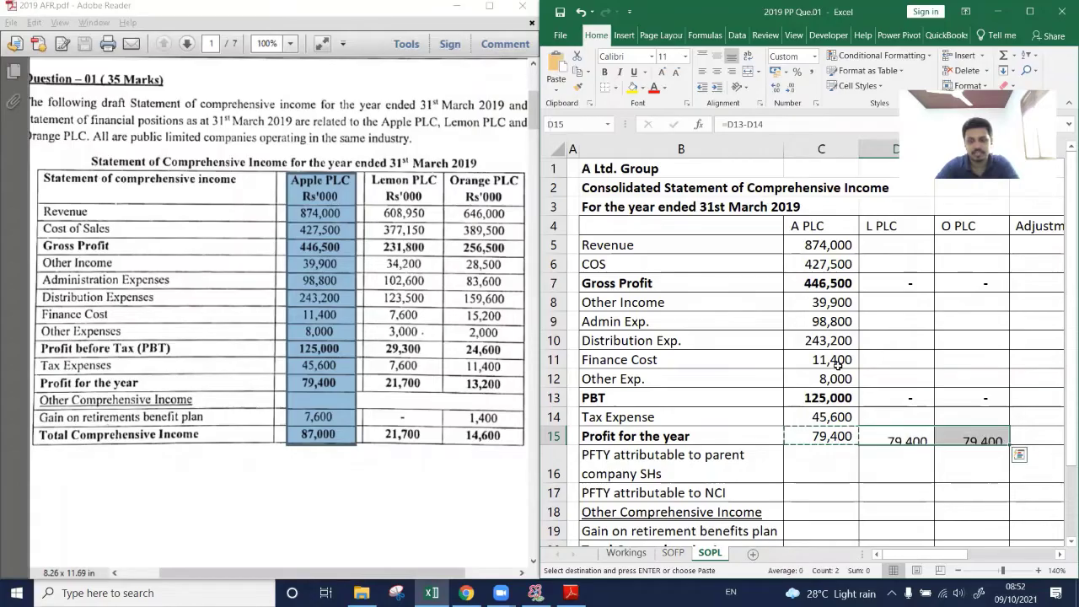
{"action": "key", "text": "Right"}
{"action": "key", "text": "Right"}
{"action": "key", "text": "Right"}
{"action": "key", "text": "ctrl+v"}
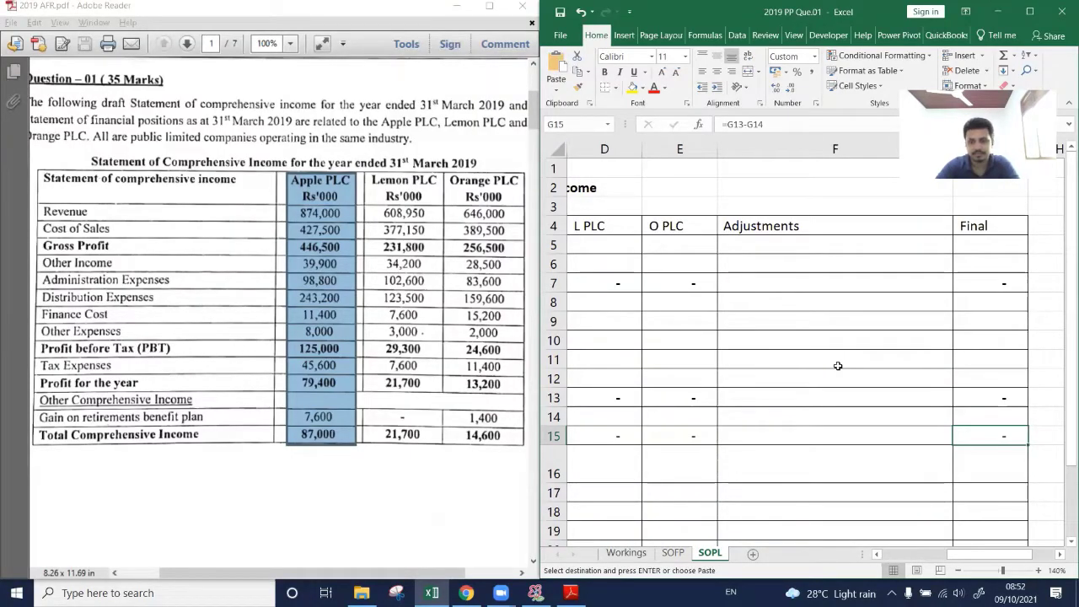
{"action": "key", "text": "Escape"}
Make the Profit for the year figures in row 15 bold.
{"action": "key", "text": "Left"}
{"action": "key", "text": "Left"}
{"action": "key", "text": "Left"}
{"action": "key", "text": "Left"}
{"action": "key", "text": "Left"}
{"action": "key", "text": "Left"}
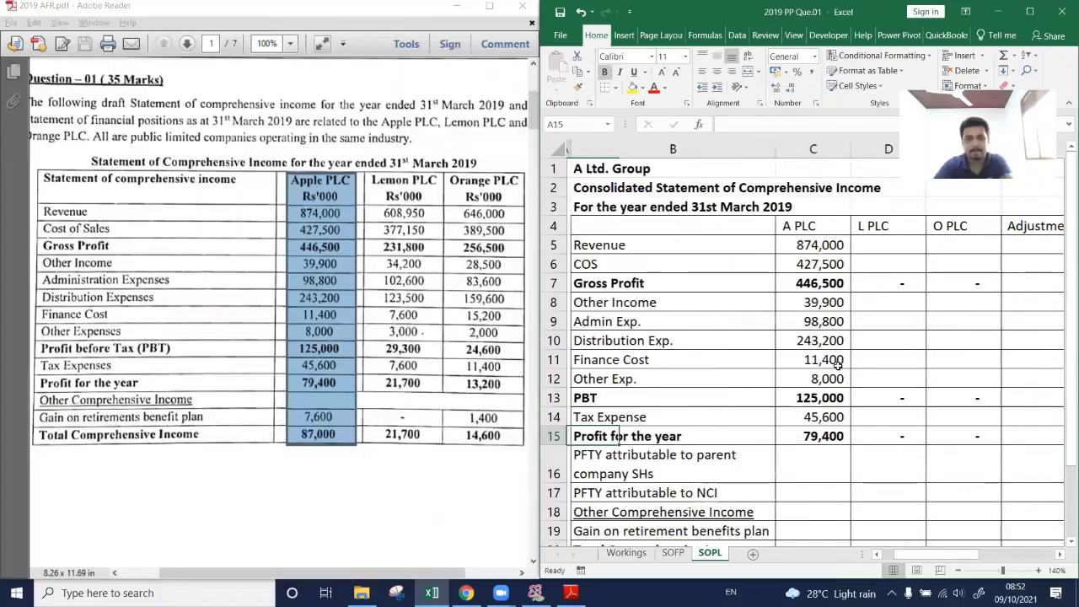
Enter A PLC's Gain on retirement benefits plan of 7,600 in C19.
{"action": "key", "text": "Right"}
{"action": "key", "text": "Right"}
{"action": "key", "text": "Down"}
{"action": "key", "text": "Down"}
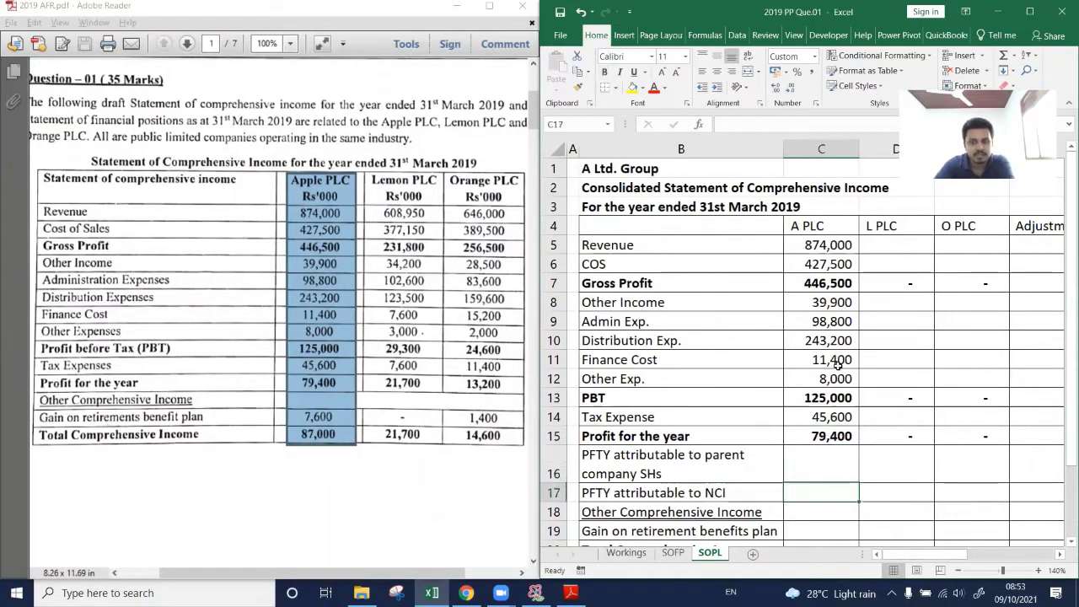
{"action": "key", "text": "Down"}
{"action": "key", "text": "Down"}
{"action": "key", "text": "Down"}
{"action": "key", "text": "Down"}
{"action": "key", "text": "Down"}
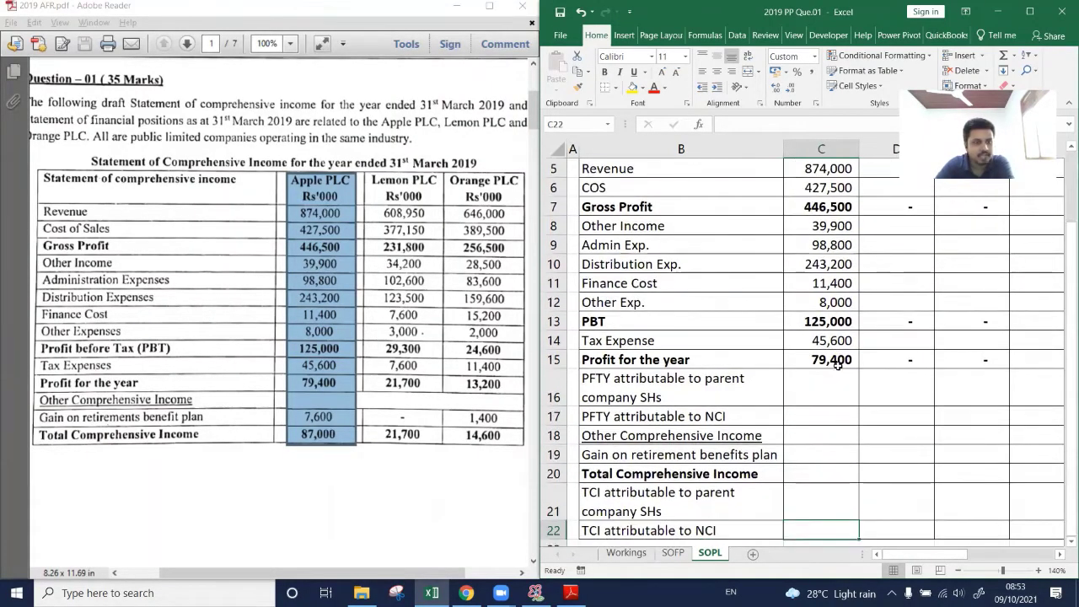
{"action": "key", "text": "Up"}
{"action": "key", "text": "Up"}
{"action": "key", "text": "Up"}
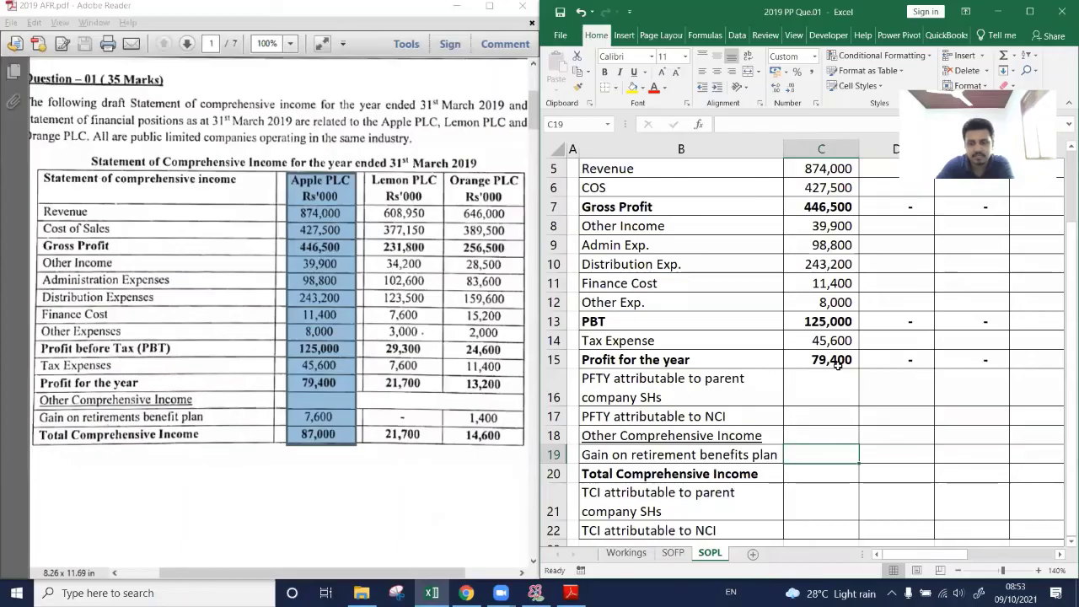
{"action": "type", "text": "7600"}
{"action": "key", "text": "Return"}
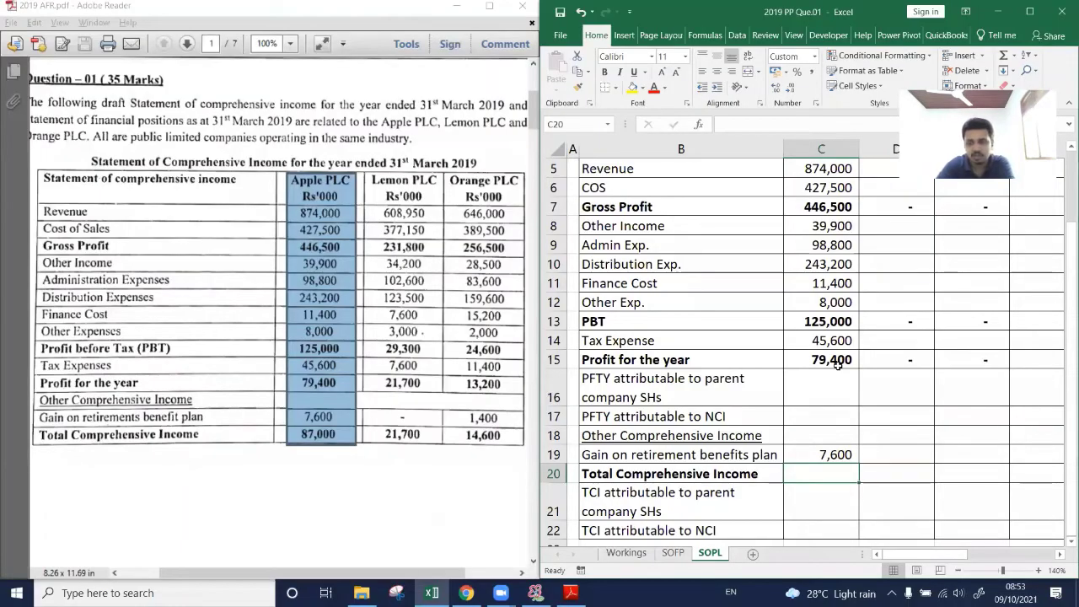
Calculate A PLC's Total Comprehensive Income in C20 with the formula =C15+C19 and make it bold.
{"action": "type", "text": "="}
{"action": "key", "text": "Up"}
{"action": "key", "text": "Up"}
{"action": "key", "text": "Up"}
{"action": "key", "text": "Up"}
{"action": "key", "text": "Up"}
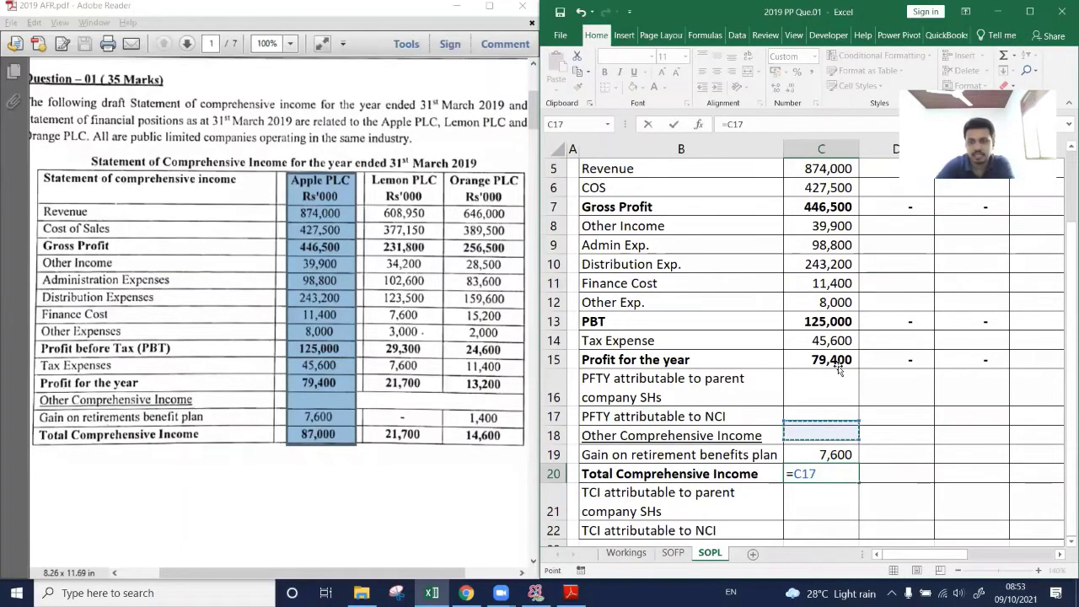
{"action": "type", "text": "+"}
{"action": "key", "text": "Up"}
{"action": "key", "text": "Return"}
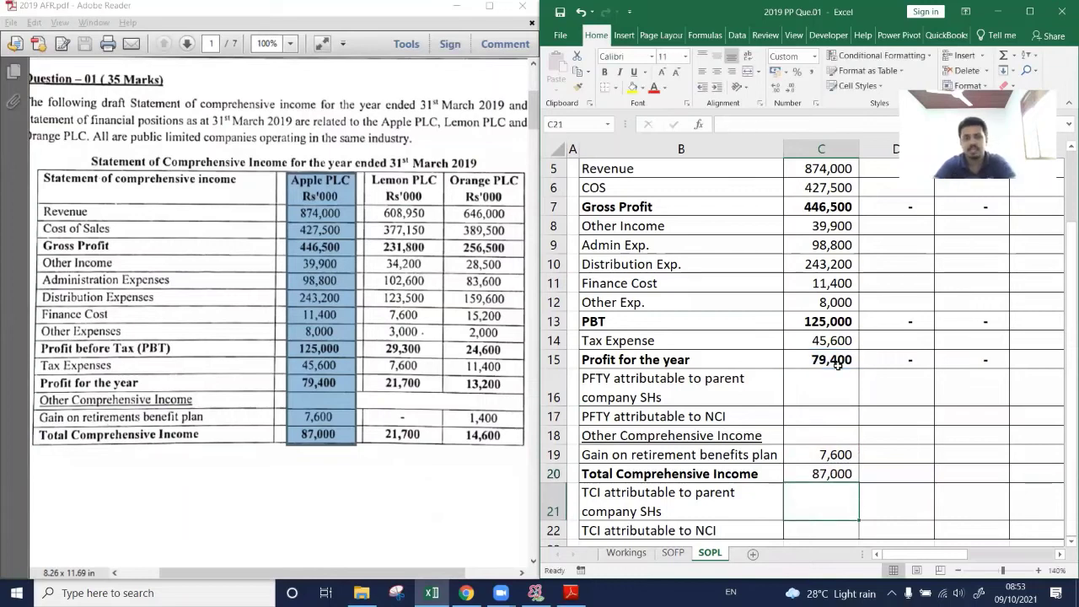
{"action": "key", "text": "Up"}
{"action": "key", "text": "ctrl+b"}
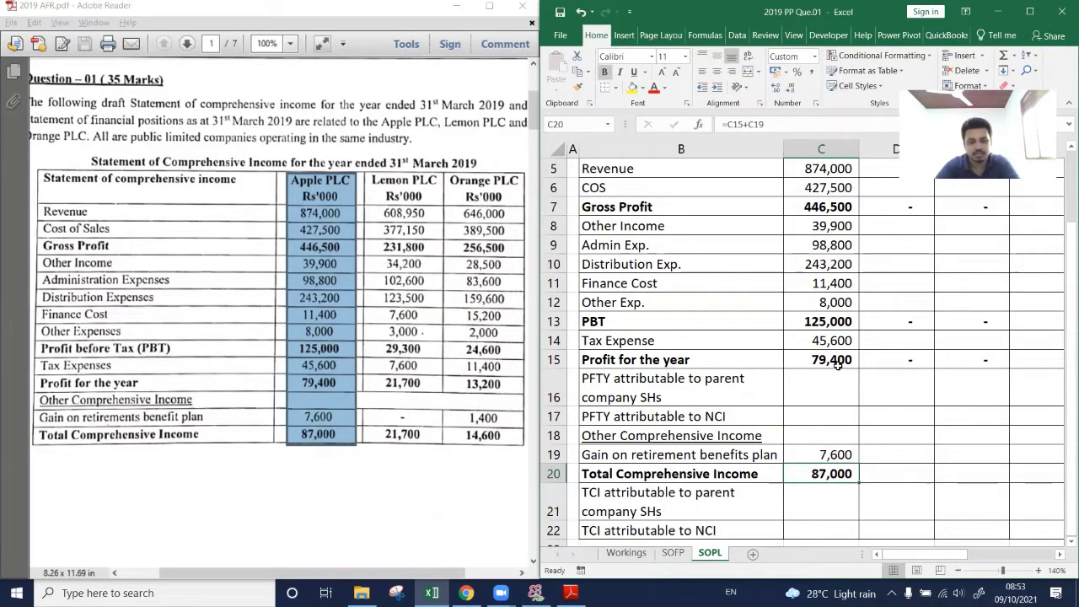
Copy the Total Comprehensive Income formula from C20 to the L PLC, O PLC and Final columns of row 20.
{"action": "key", "text": "ctrl+c"}
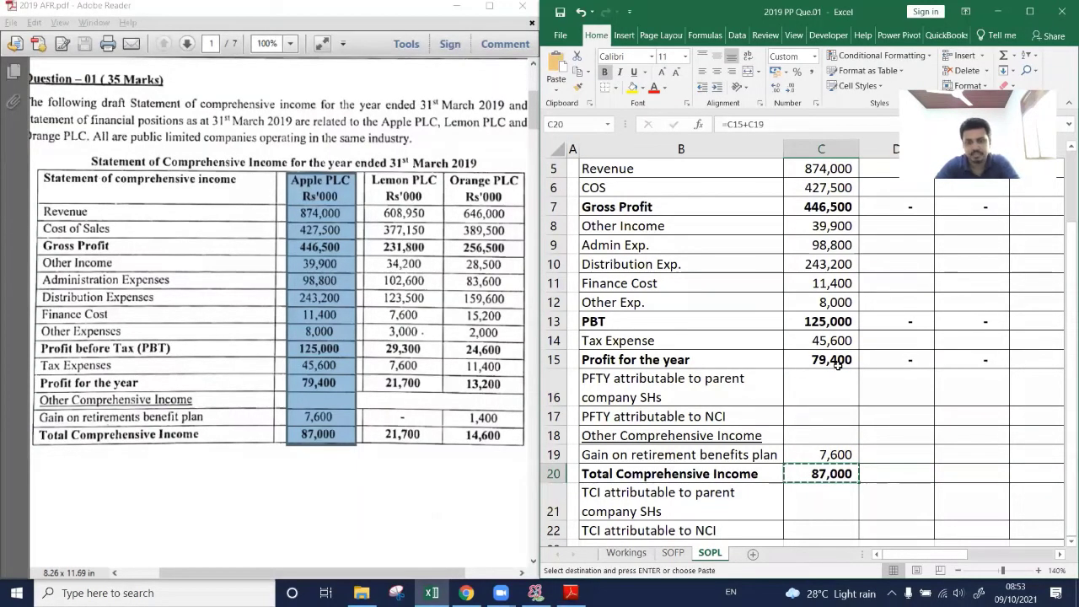
{"action": "key", "text": "Right"}
{"action": "key", "text": "Right"}
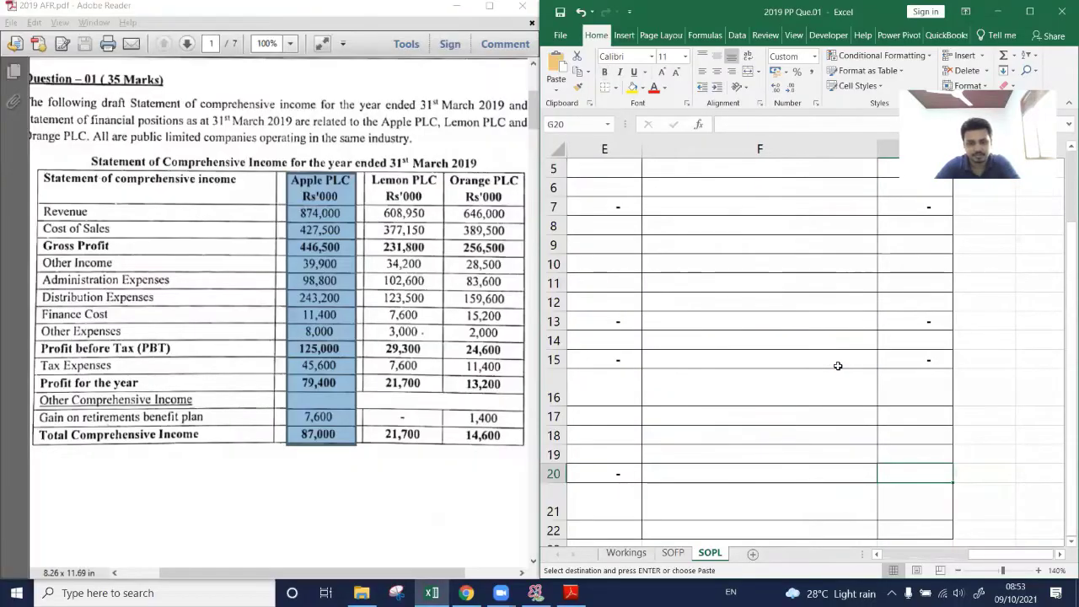
{"action": "key", "text": "ctrl+v"}
{"action": "key", "text": "Left"}
{"action": "key", "text": "Left"}
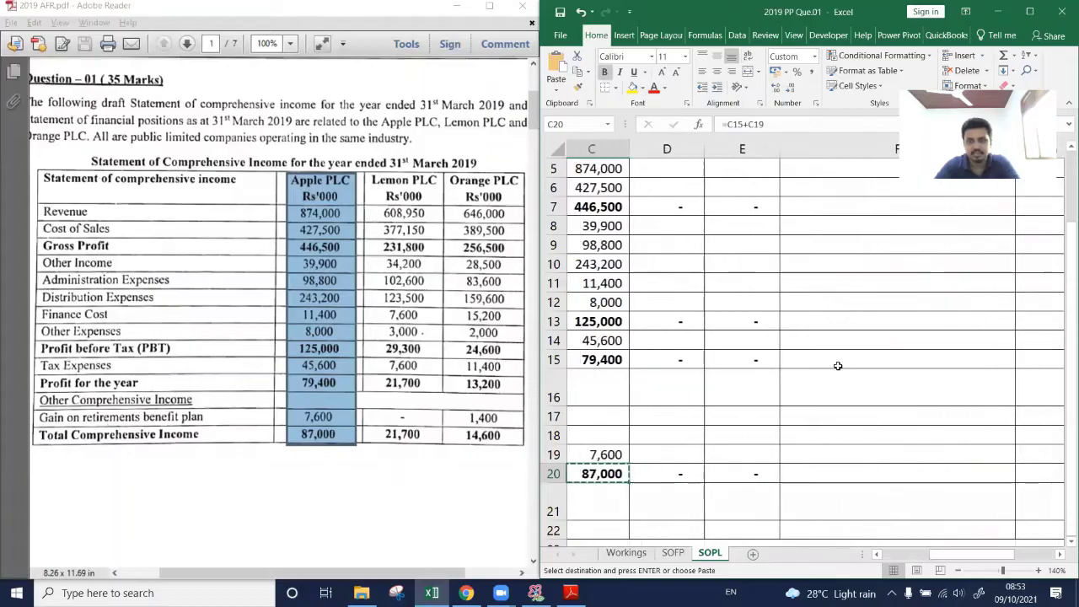
{"action": "key", "text": "Left"}
Mark the Lemon PLC column of the income statement in the PDF as the source for the L PLC figures.
{"action": "key", "text": "Up"}
{"action": "key", "text": "Up"}
{"action": "key", "text": "Up"}
{"action": "key", "text": "Up"}
{"action": "key", "text": "Up"}
{"action": "key", "text": "Up"}
{"action": "key", "text": "Up"}
{"action": "key", "text": "Up"}
{"action": "key", "text": "Up"}
{"action": "key", "text": "Up"}
{"action": "key", "text": "Up"}
{"action": "key", "text": "Up"}
{"action": "key", "text": "Up"}
{"action": "key", "text": "Up"}
{"action": "key", "text": "Up"}
{"action": "key", "text": "Up"}
{"action": "key", "text": "Up"}
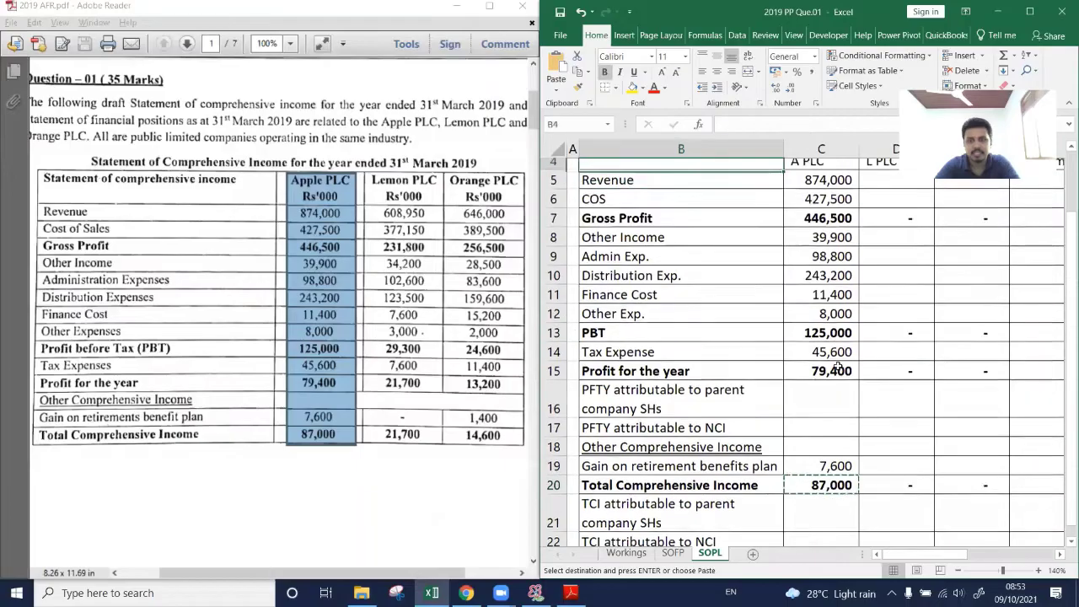
{"action": "key", "text": "Up"}
{"action": "key", "text": "Down"}
{"action": "key", "text": "Down"}
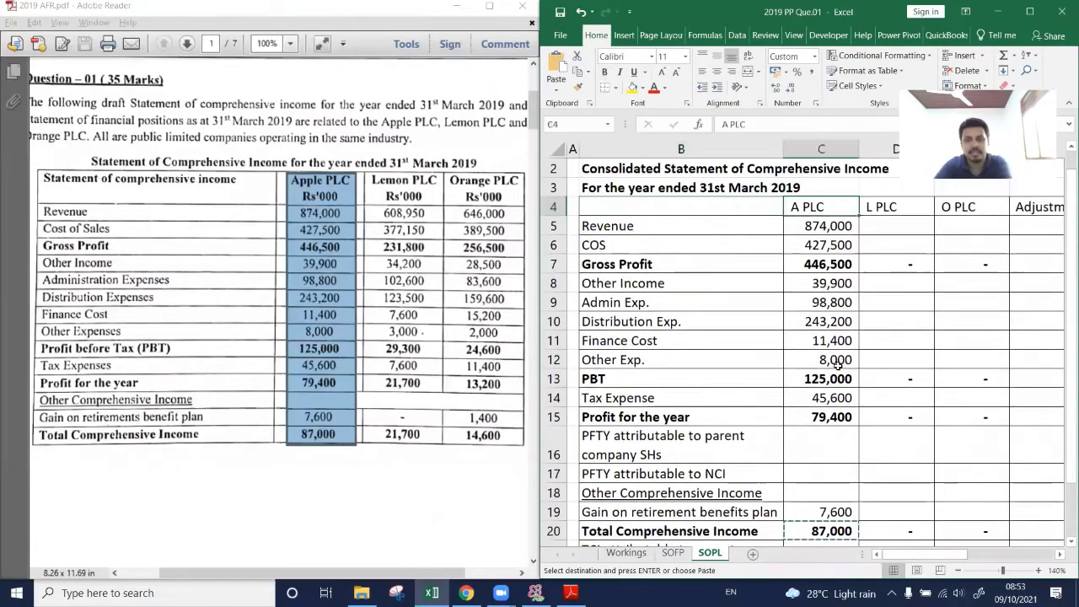
{"action": "key", "text": "Right"}
{"action": "key", "text": "Right"}
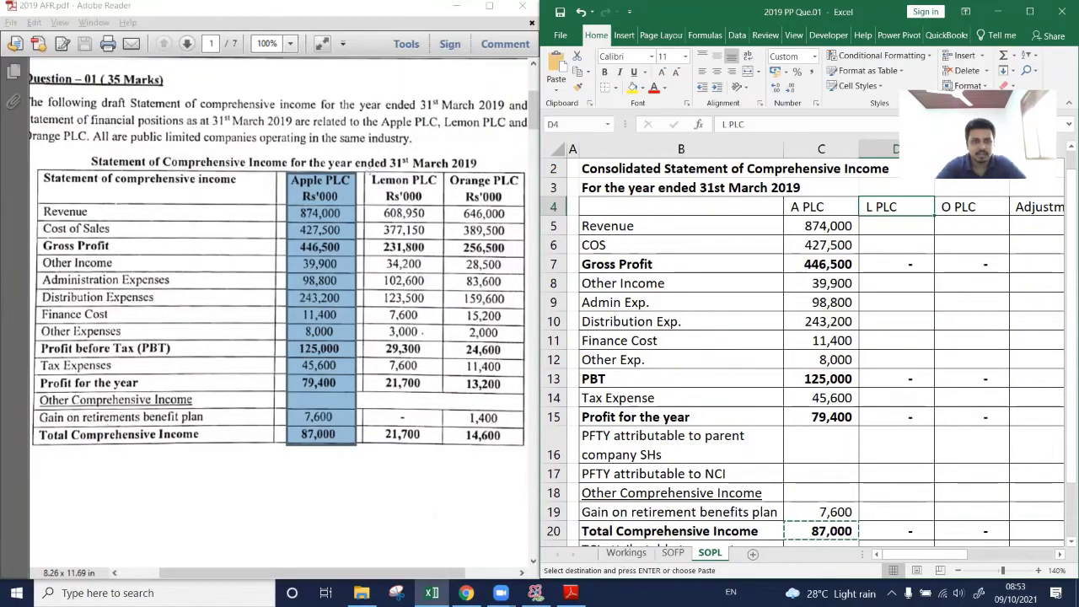
{"action": "left_click", "coordinate": [419, 295]}
{"action": "left_click_drag", "start_coordinate": [419, 295], "coordinate": [440, 444]}
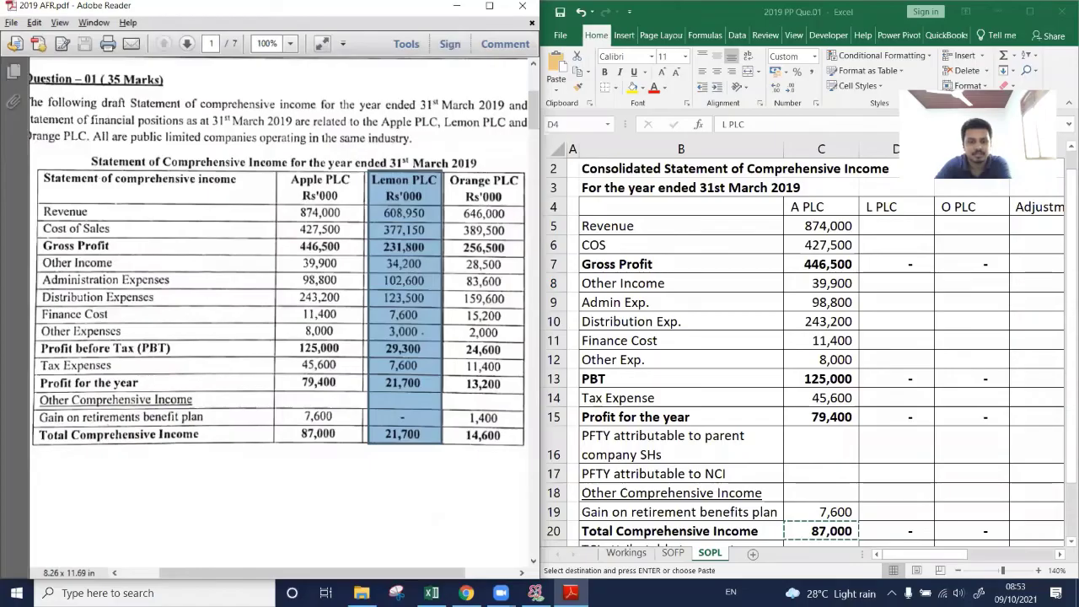
Review the acquisition information and group structure on the Workings sheet and return to the SOPL sheet.
{"action": "left_click", "coordinate": [535, 593]}
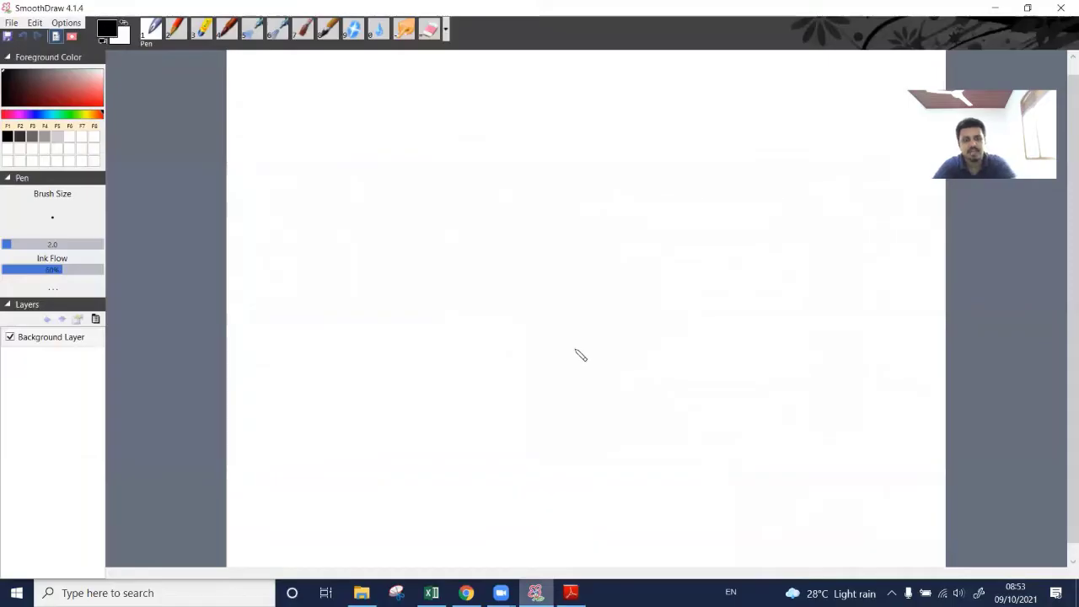
{"action": "key", "text": "alt+Tab"}
{"action": "key", "text": "alt+Tab"}
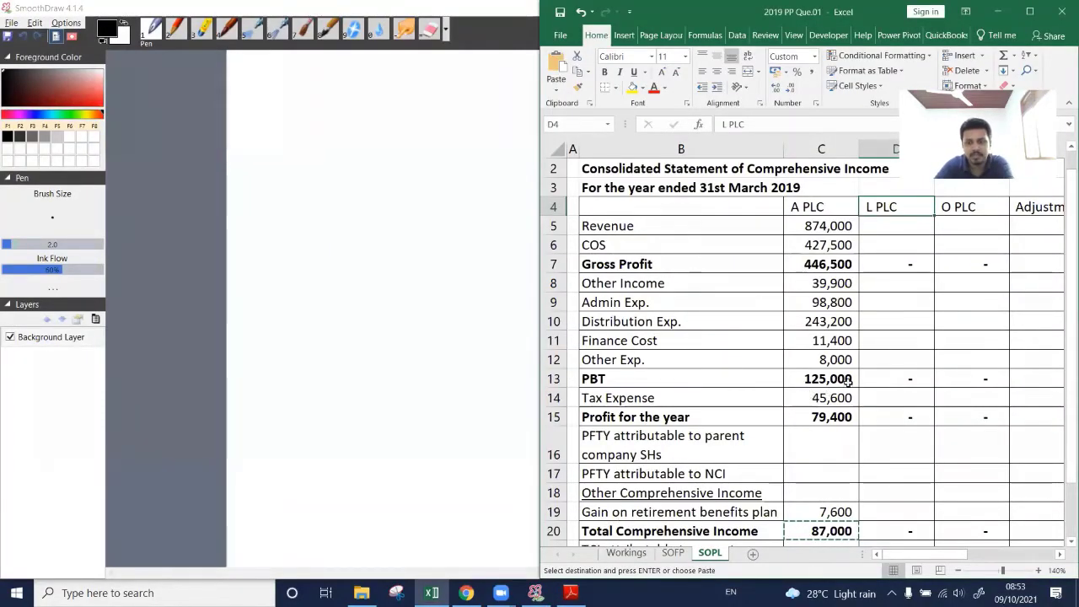
{"action": "left_click", "coordinate": [708, 206]}
{"action": "key", "text": "Escape"}
{"action": "left_click", "coordinate": [626, 554]}
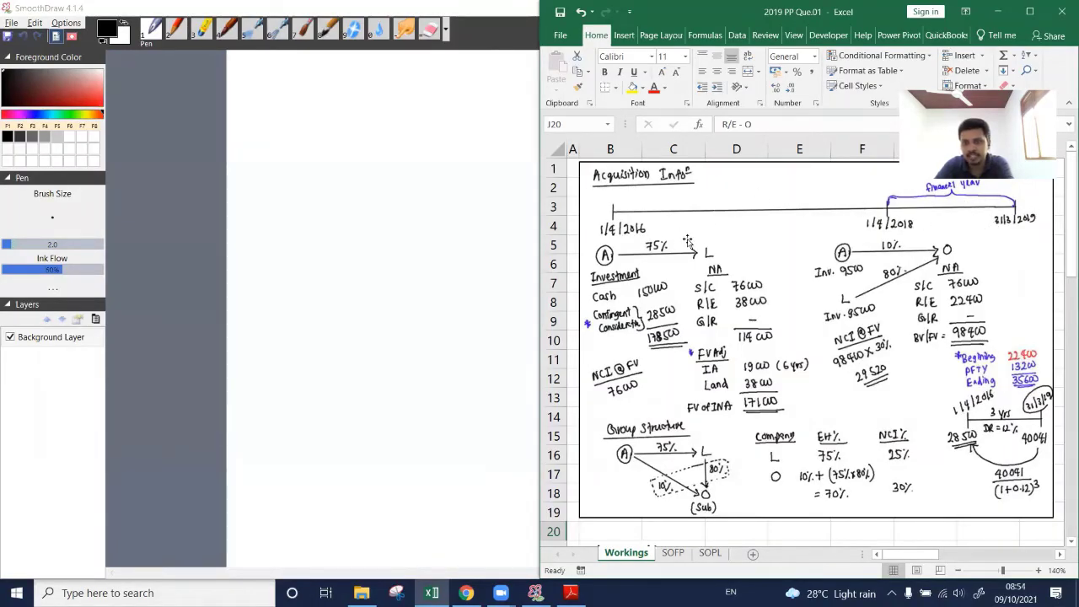
{"action": "left_click", "coordinate": [710, 553]}
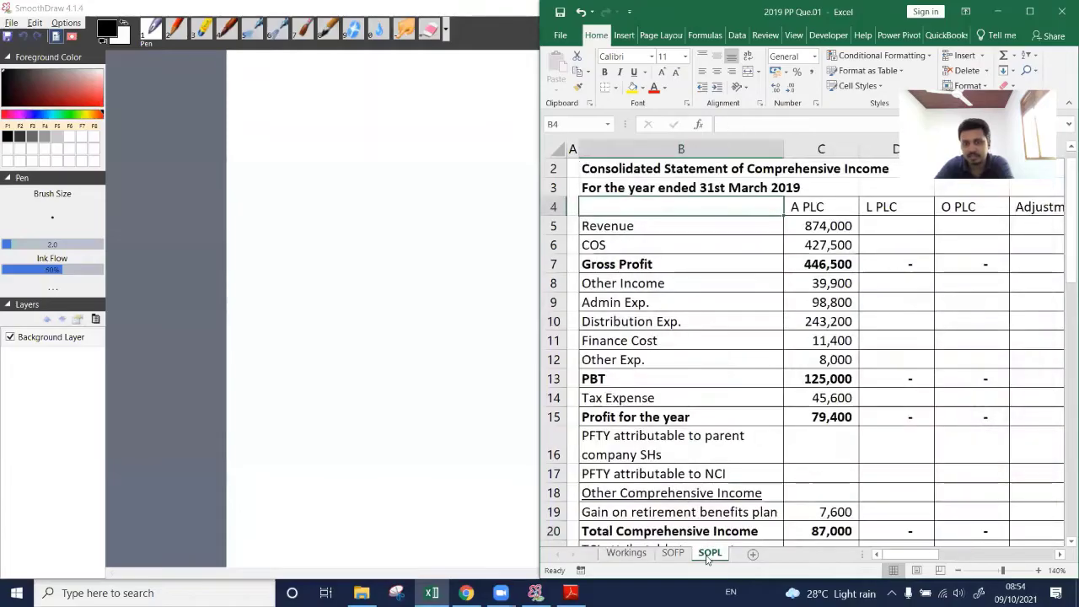
Enter L PLC's Revenue of 608,950 and COS of 377,150 from the PDF's Lemon PLC column.
{"action": "left_click", "coordinate": [883, 226]}
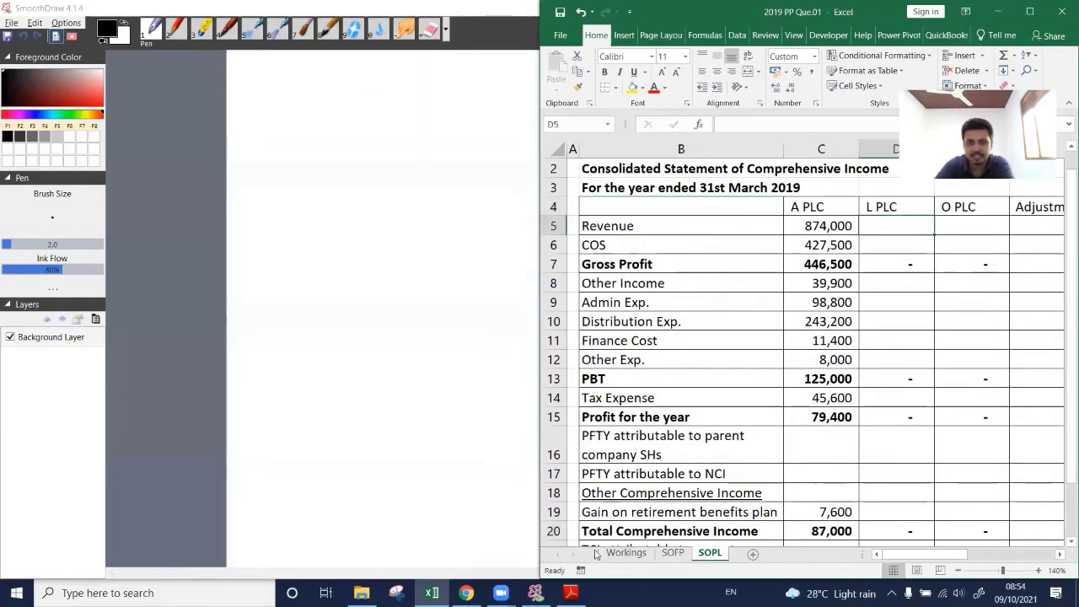
{"action": "left_click", "coordinate": [570, 593]}
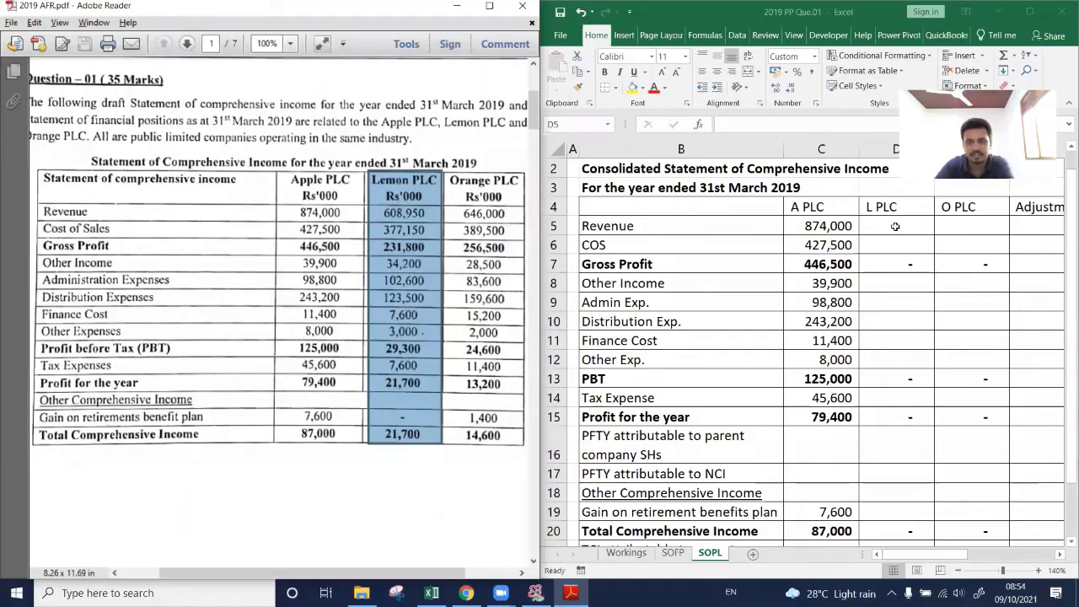
{"action": "left_click", "coordinate": [896, 226]}
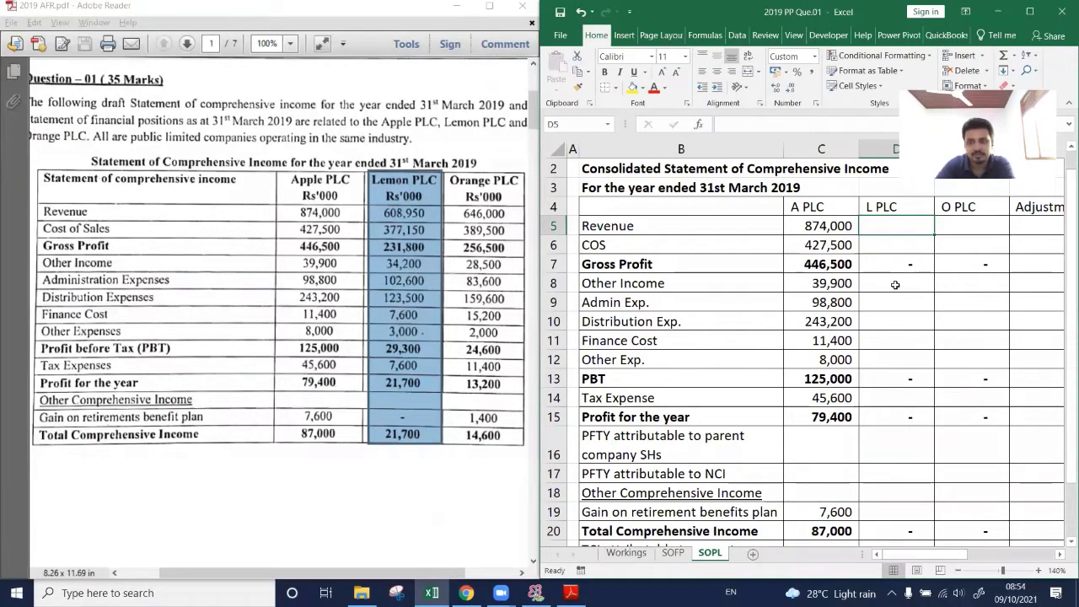
{"action": "type", "text": "608950"}
{"action": "key", "text": "Return"}
{"action": "type", "text": "3"}
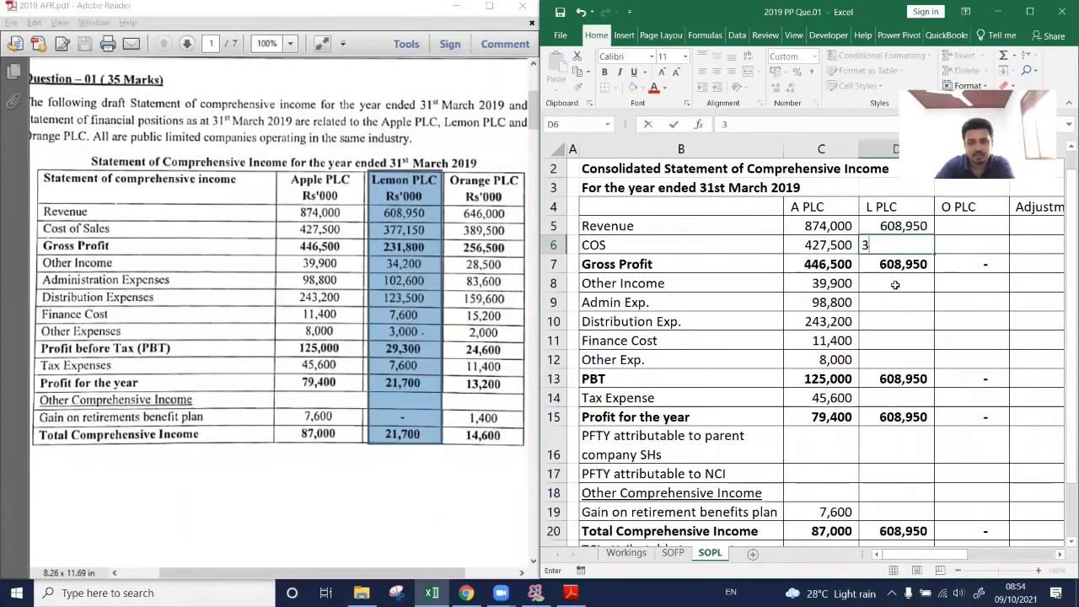
{"action": "type", "text": "77,150"}
{"action": "key", "text": "Return"}
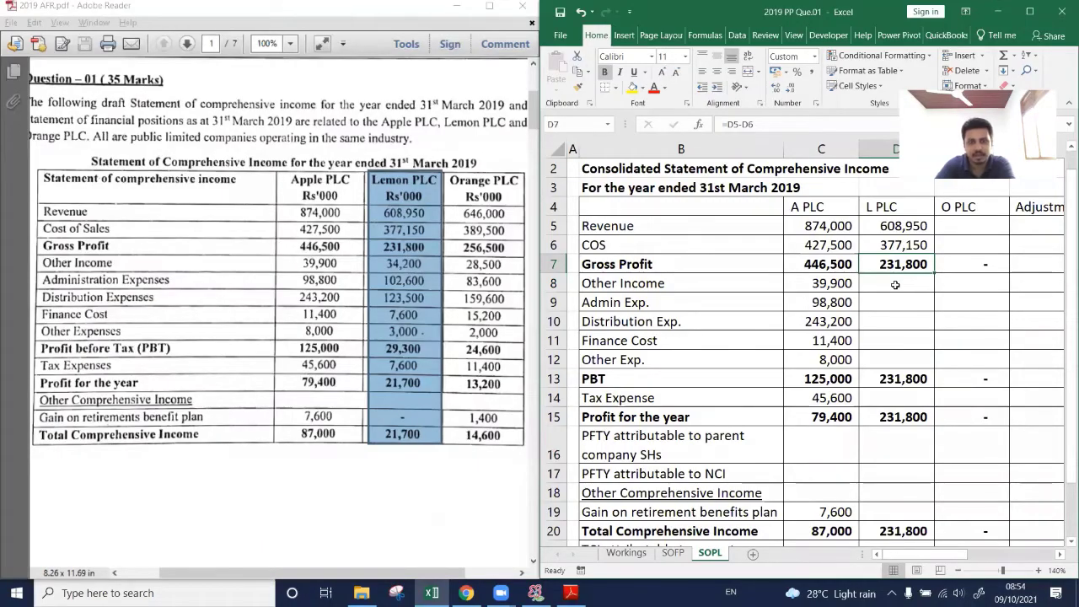
Enter L PLC's Other Income of 34,200, Admin Exp. of 102,600 and Distribution Exp. of 123,500.
{"action": "left_click", "coordinate": [896, 285]}
{"action": "type", "text": "34200"}
{"action": "key", "text": "Return"}
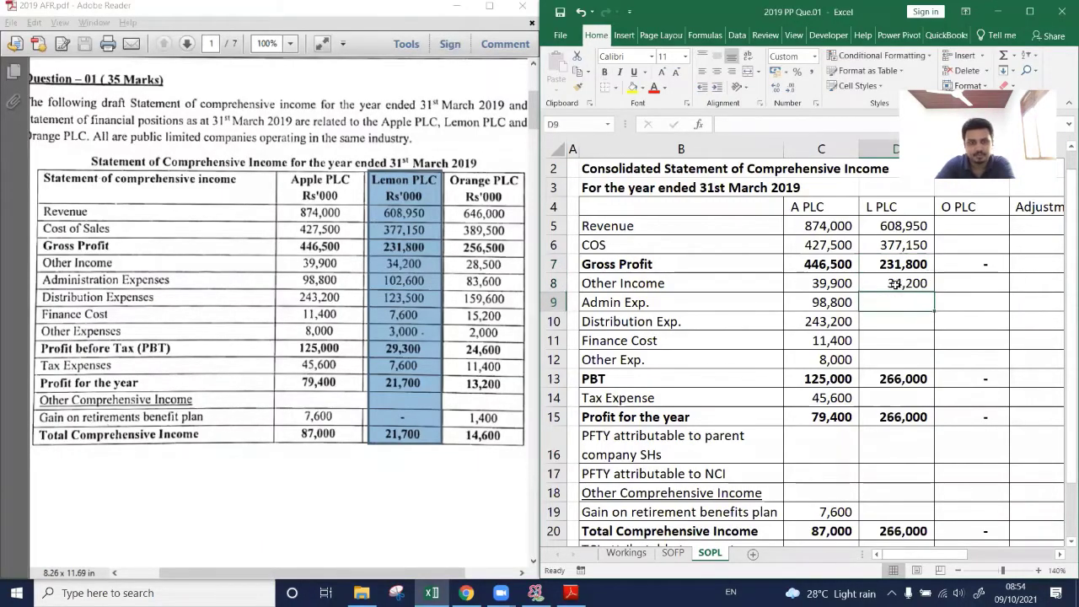
{"action": "type", "text": "102600"}
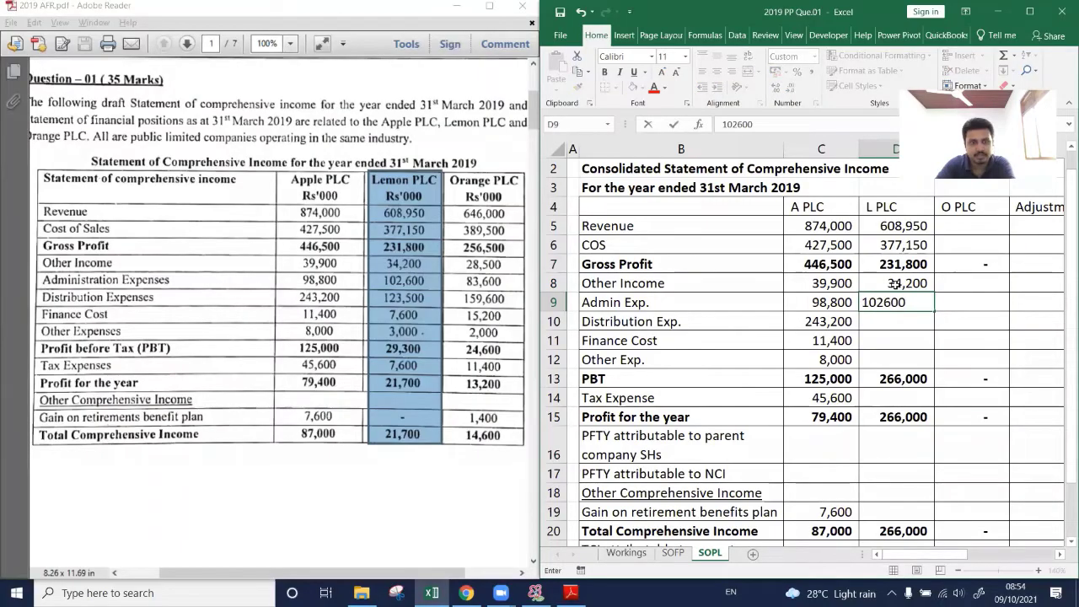
{"action": "key", "text": "Return"}
{"action": "type", "text": "1"}
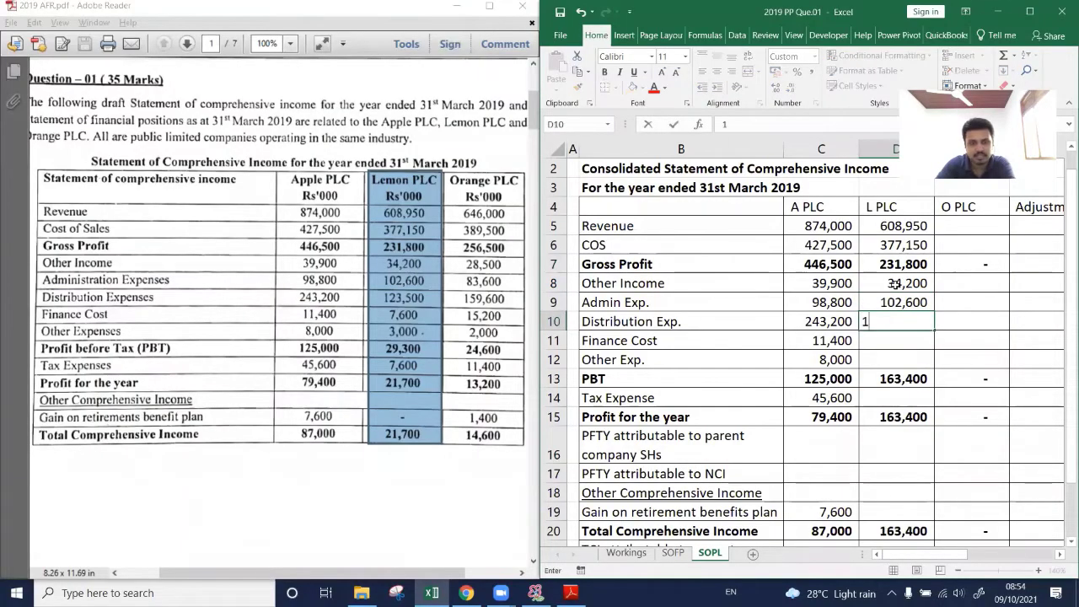
{"action": "type", "text": "23,500"}
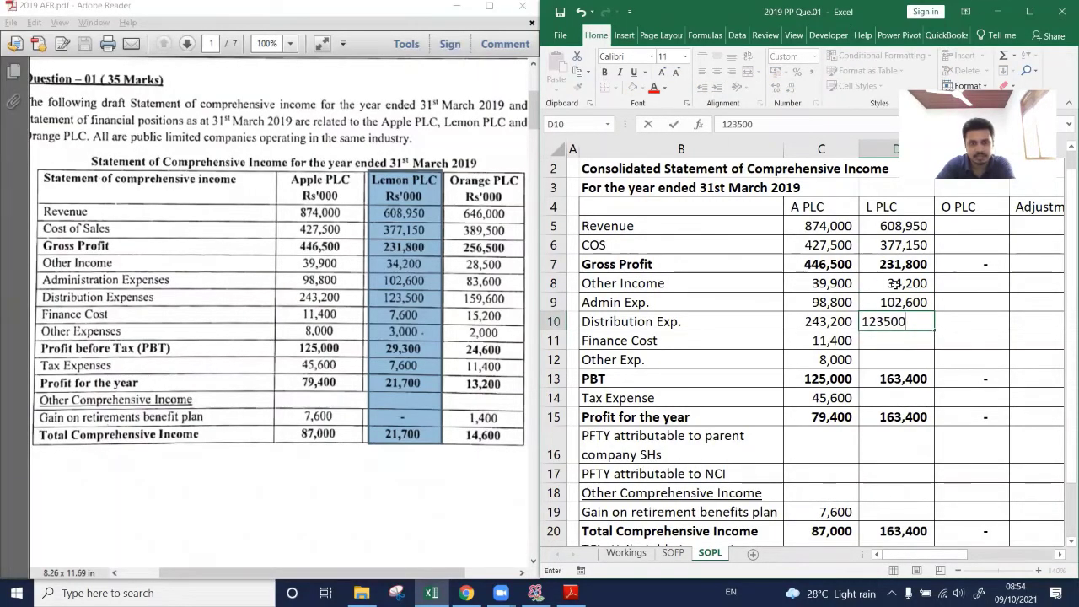
{"action": "key", "text": "Return"}
Enter L PLC's Finance Cost of 7,600 and Other Exp. of 3,000.
{"action": "type", "text": "7"}
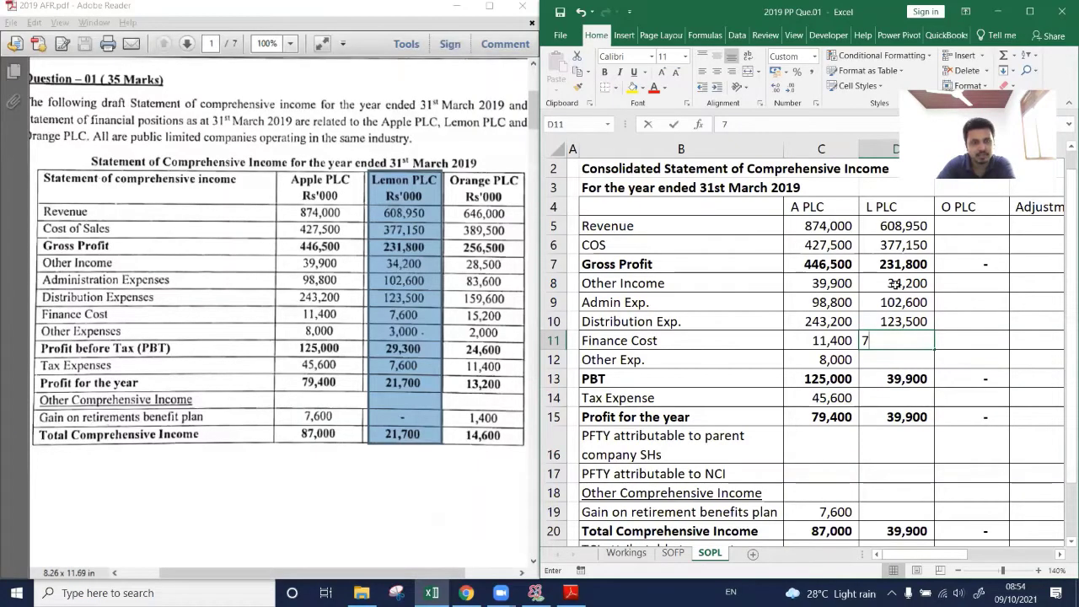
{"action": "type", "text": ",600"}
{"action": "key", "text": "Return"}
{"action": "type", "text": "3000"}
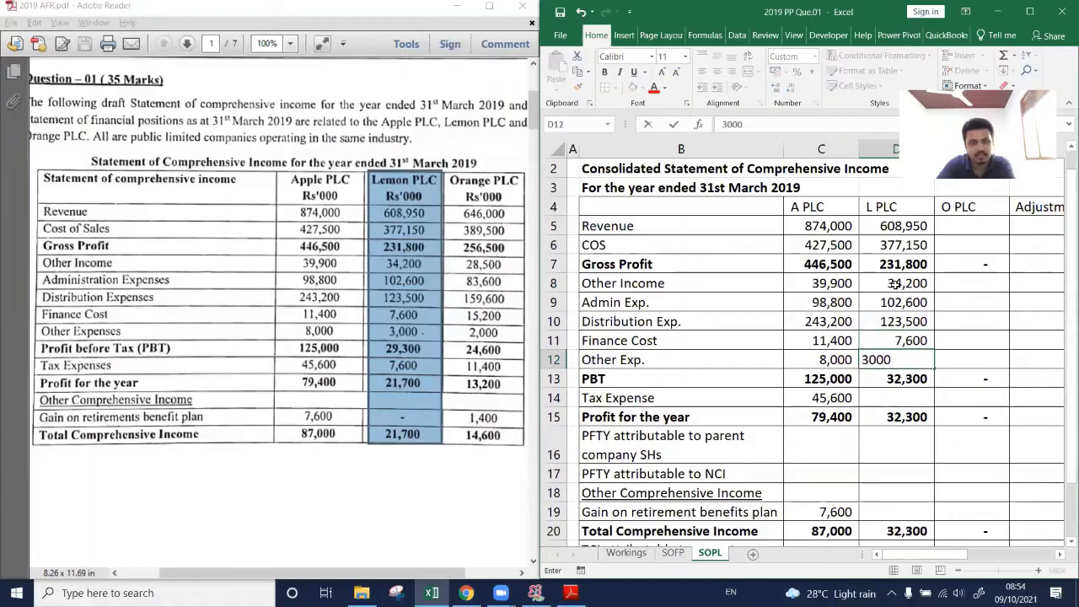
{"action": "key", "text": "Return"}
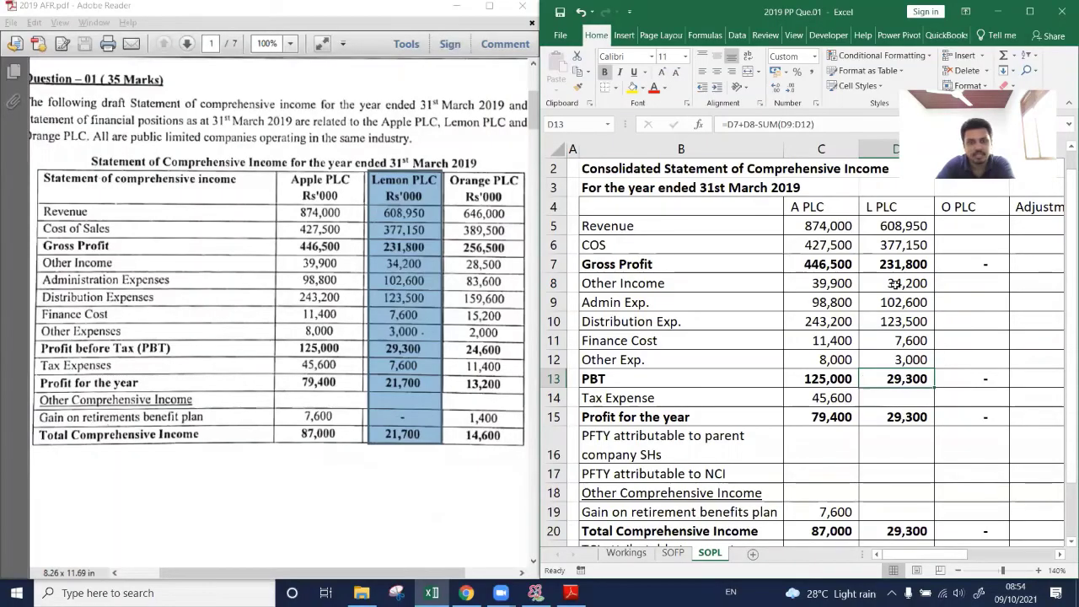
Enter L PLC's Tax Expense of 7,600 and a Gain on retirement benefits plan of 0.
{"action": "key", "text": "Down"}
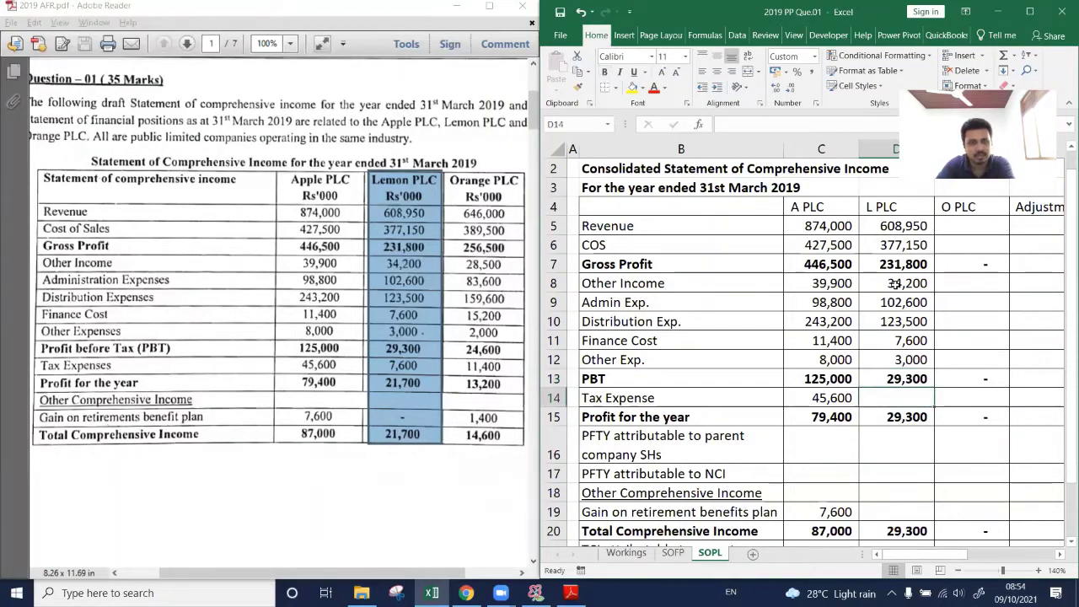
{"action": "type", "text": "7600"}
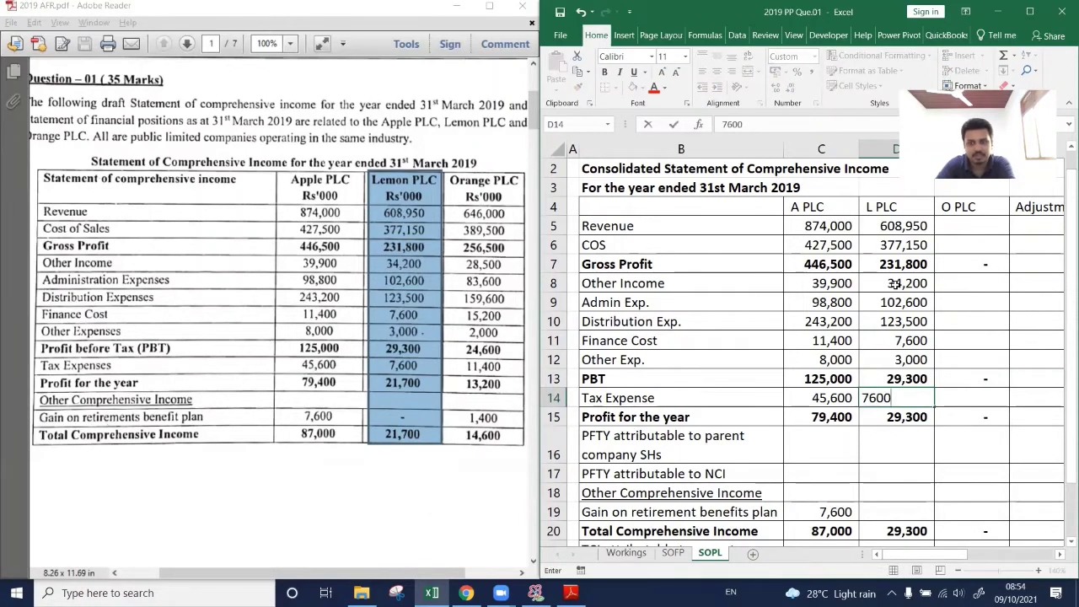
{"action": "key", "text": "Return"}
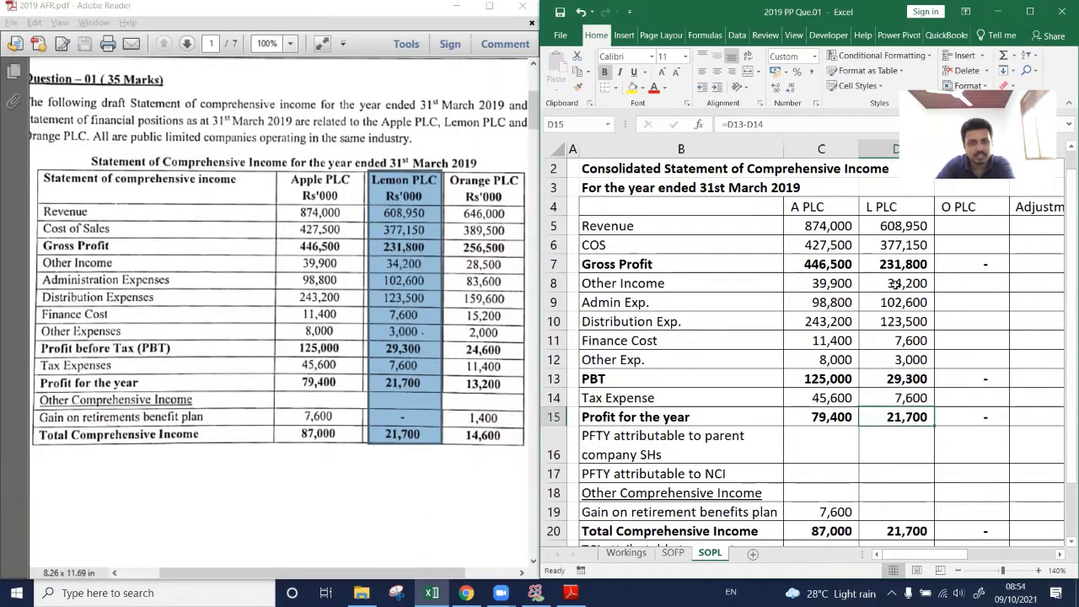
{"action": "key", "text": "Down"}
{"action": "key", "text": "Down"}
{"action": "key", "text": "Down"}
{"action": "key", "text": "Down"}
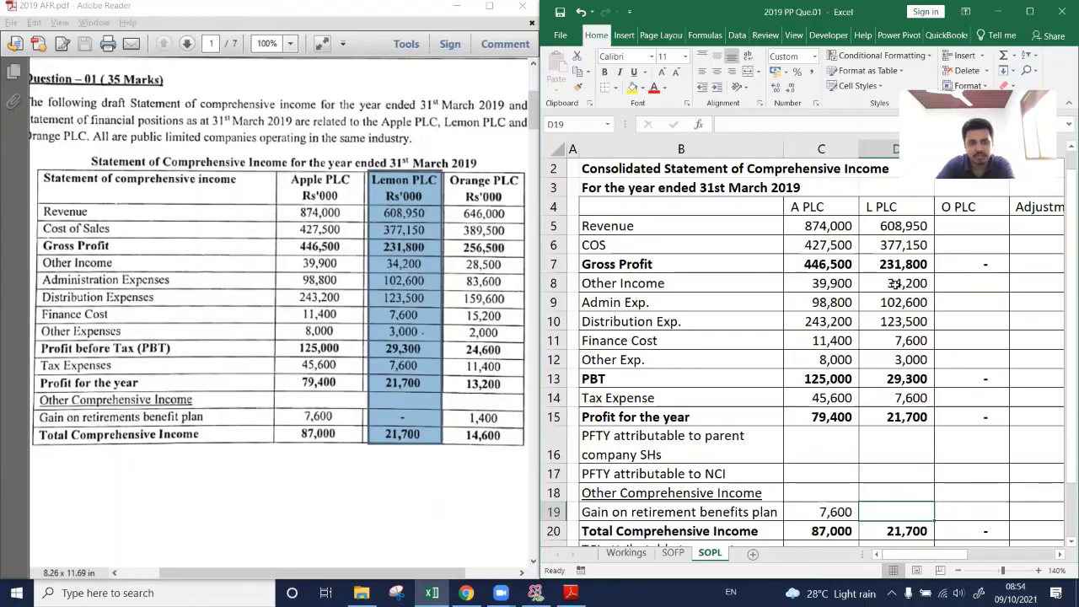
{"action": "type", "text": "0"}
{"action": "key", "text": "Return"}
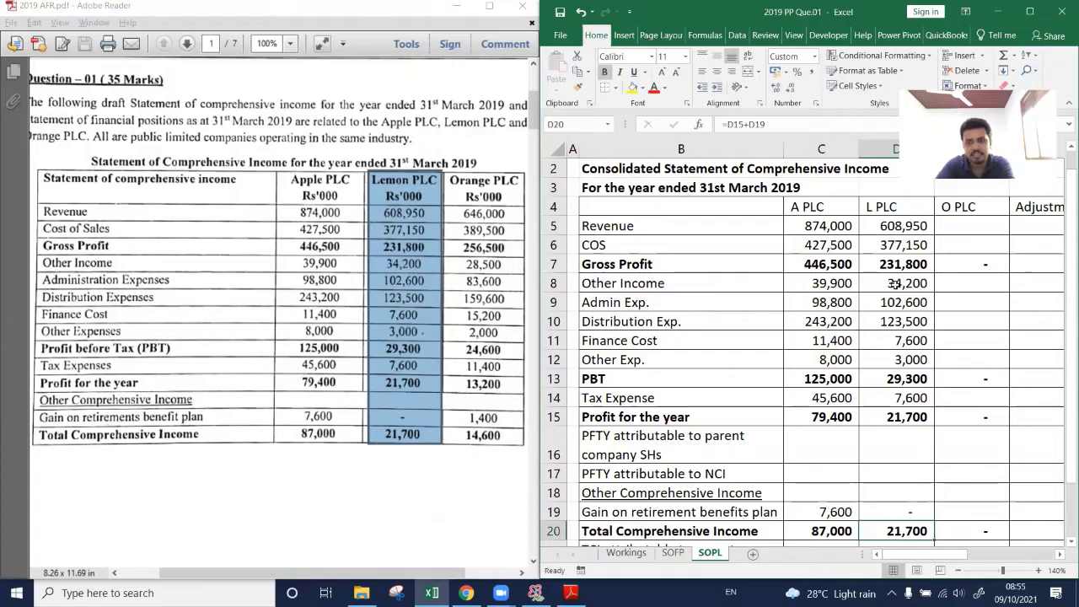
Select O PLC's Revenue cell E5 and mark the Orange PLC column of the income statement in the PDF.
{"action": "key", "text": "Right"}
{"action": "key", "text": "Up"}
{"action": "key", "text": "Up"}
{"action": "key", "text": "Up"}
{"action": "key", "text": "Up"}
{"action": "key", "text": "Up"}
{"action": "key", "text": "Up"}
{"action": "key", "text": "Up"}
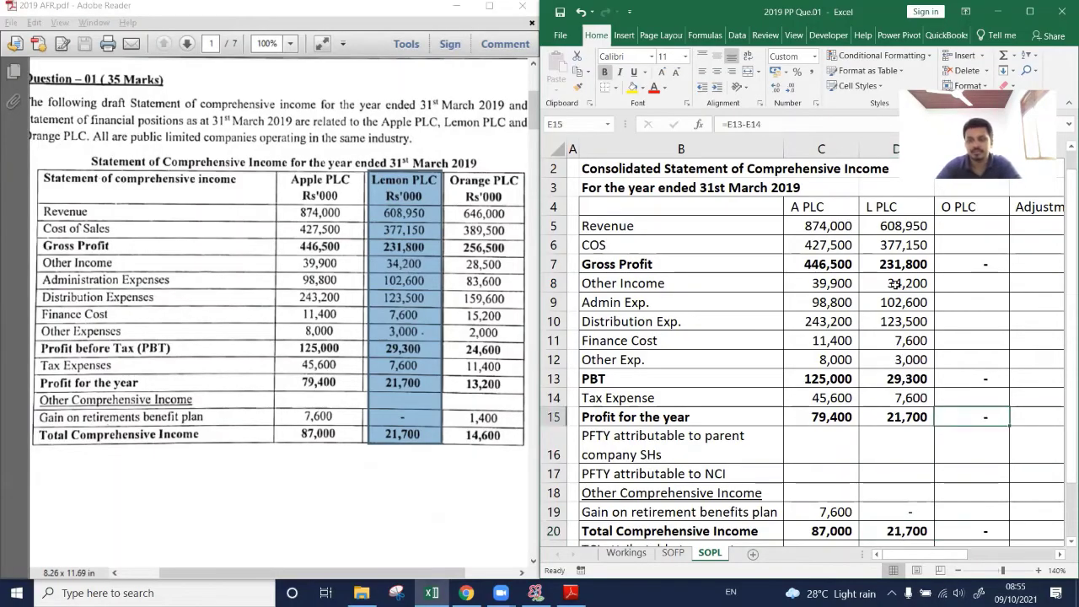
{"action": "key", "text": "Up"}
{"action": "key", "text": "Up"}
{"action": "key", "text": "Up"}
{"action": "key", "text": "Up"}
{"action": "key", "text": "Up"}
{"action": "key", "text": "Up"}
{"action": "key", "text": "Up"}
{"action": "key", "text": "Up"}
{"action": "key", "text": "Up"}
{"action": "key", "text": "Down"}
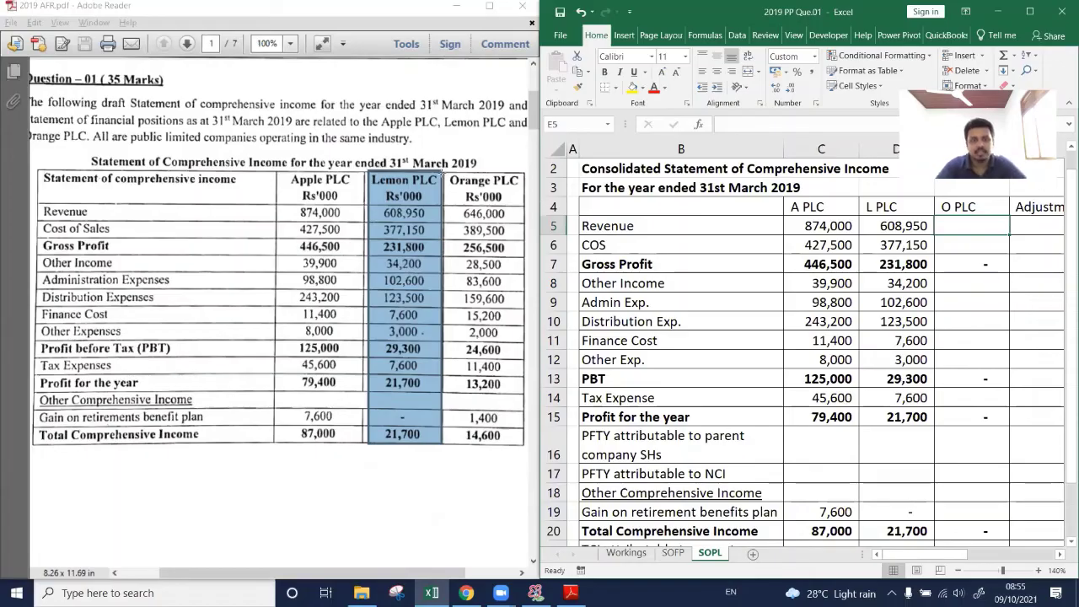
{"action": "left_click_drag", "start_coordinate": [445, 172], "coordinate": [511, 447]}
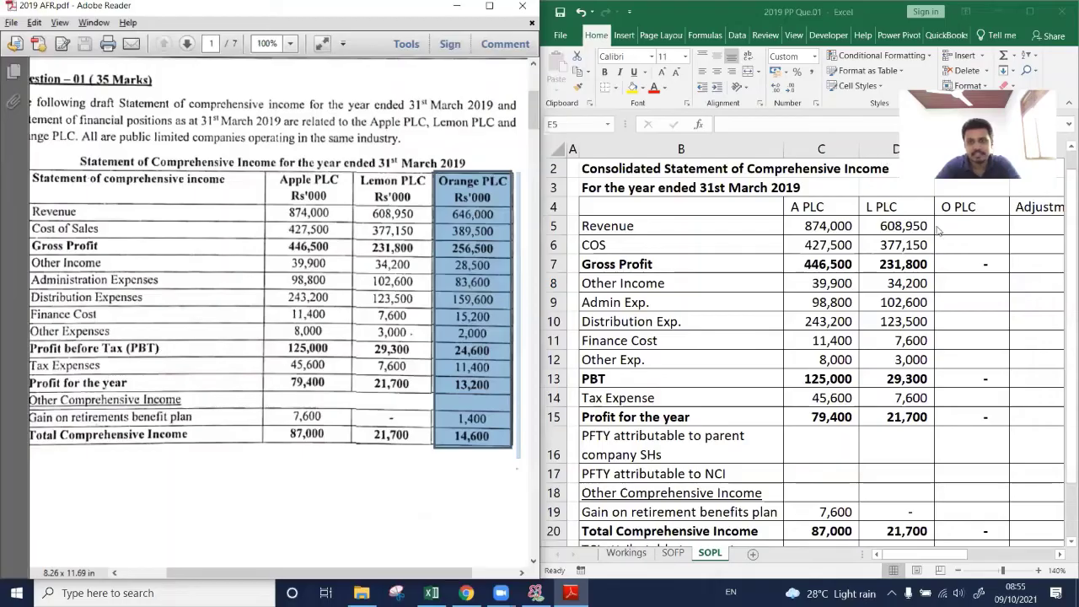
Check O PLC's acquisition and the group structure on the Workings sheet and return to the SOPL sheet.
{"action": "left_click", "coordinate": [629, 553]}
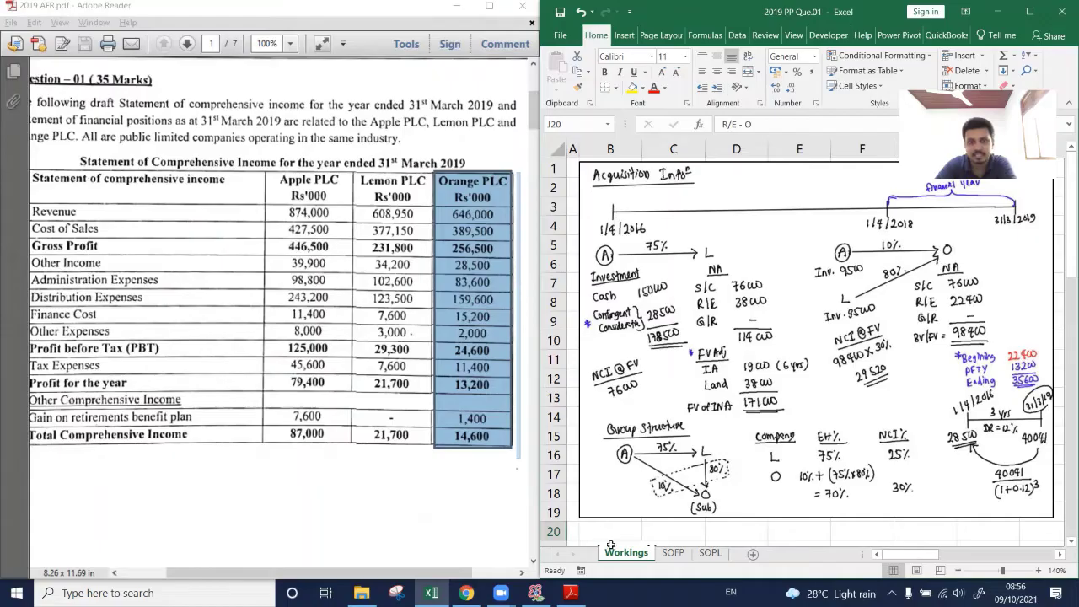
{"action": "left_click", "coordinate": [711, 552]}
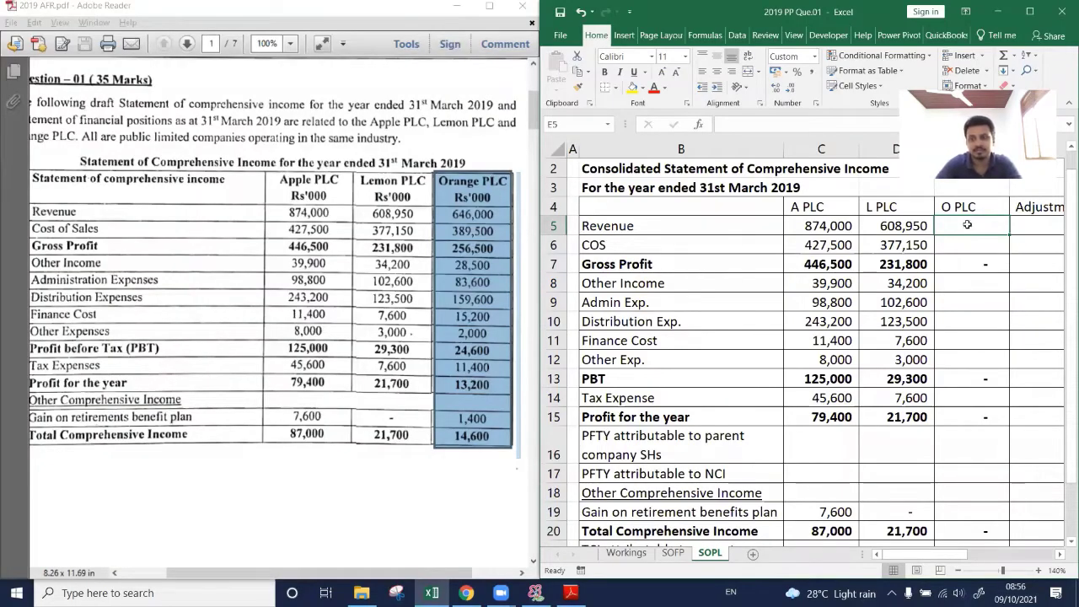
Enter O PLC's Revenue of 646,000, COS of 389,500 and Other Income of 28,500.
{"action": "type", "text": "646000"}
{"action": "key", "text": "Return"}
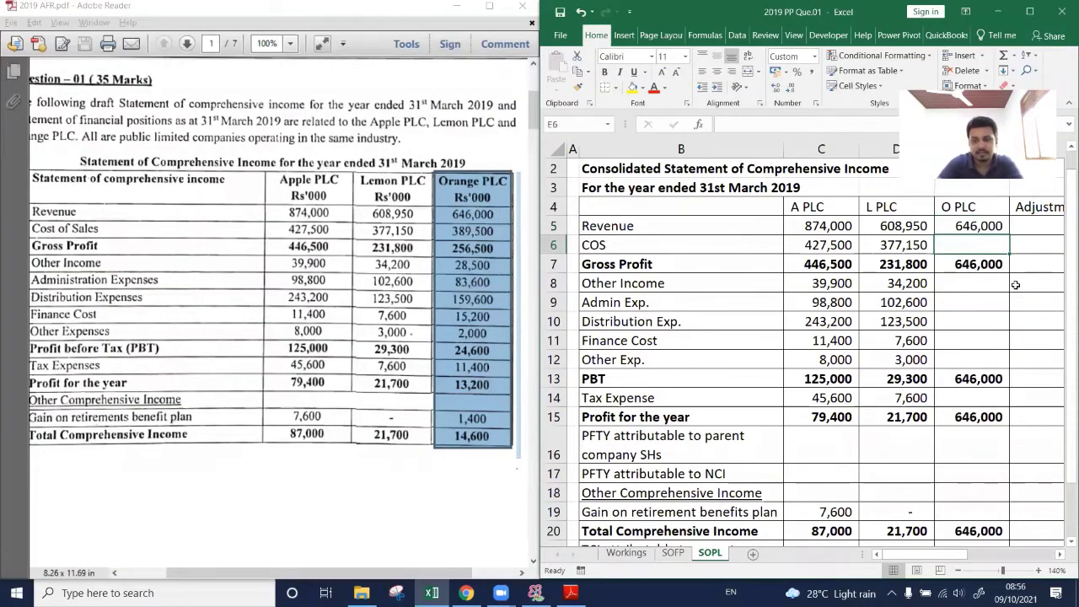
{"action": "type", "text": "389500"}
{"action": "key", "text": "Return"}
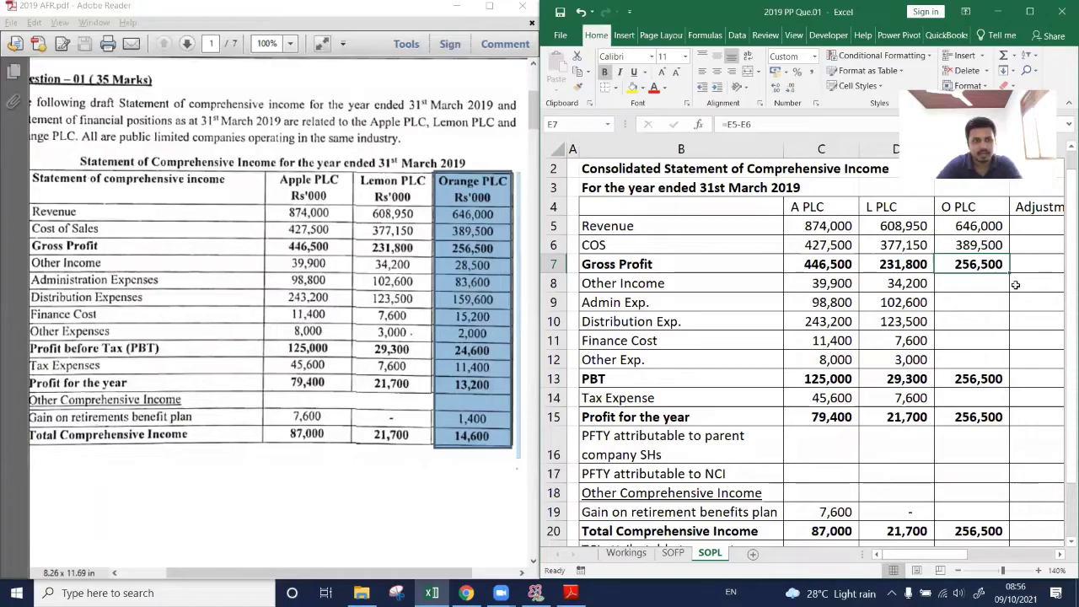
{"action": "key", "text": "Down"}
{"action": "type", "text": "28500"}
{"action": "key", "text": "Return"}
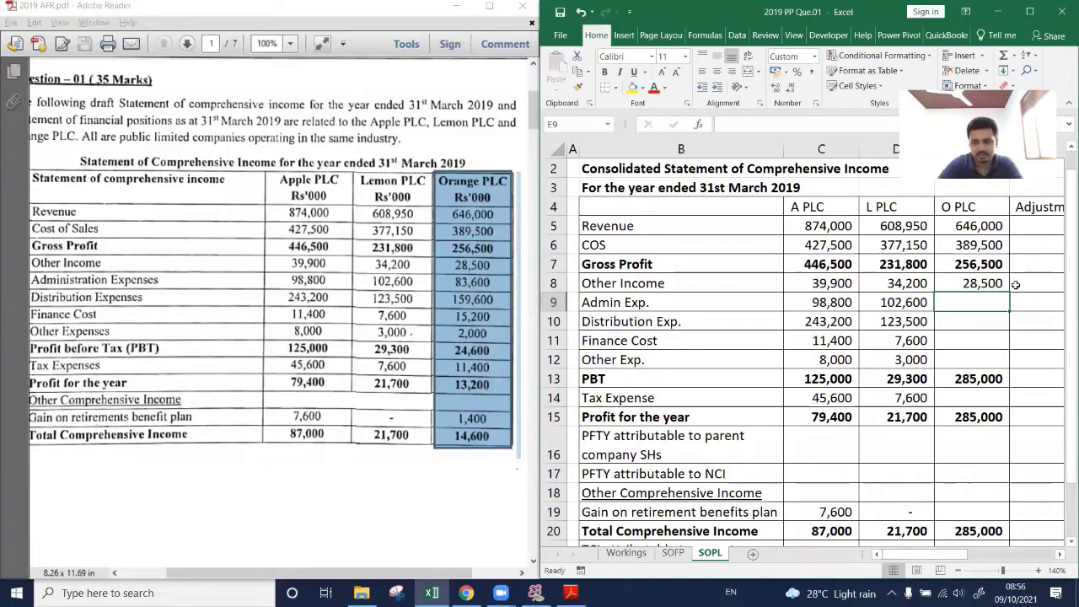
Enter O PLC's Admin Exp. of 83,600, Distribution Exp. of 159,600, Finance Cost of 15,200 and Other Exp. of 2,000.
{"action": "type", "text": "83600"}
{"action": "key", "text": "Return"}
{"action": "type", "text": "159,6"}
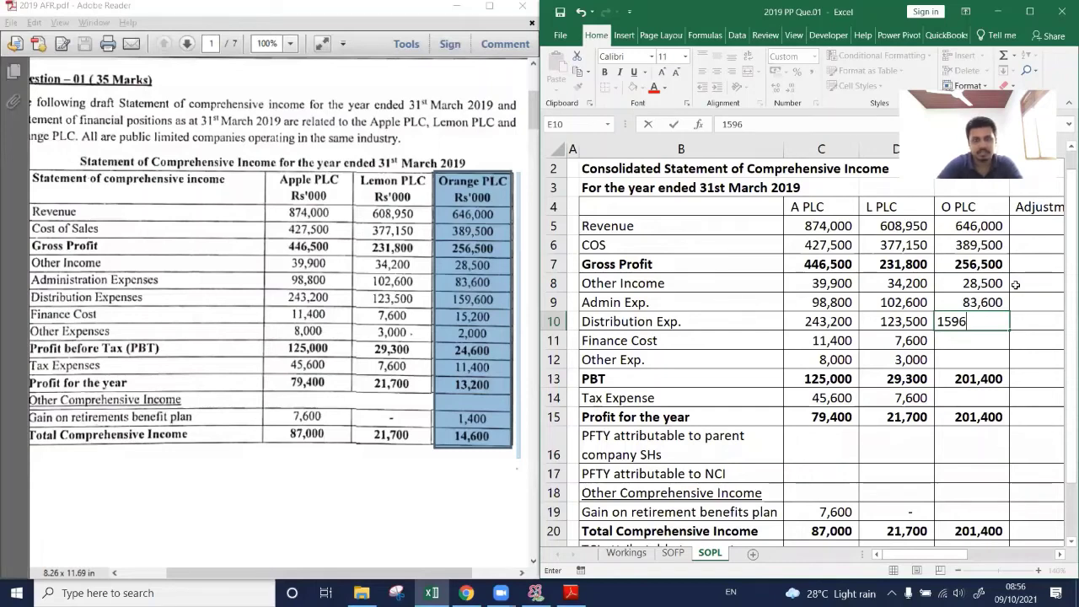
{"action": "type", "text": "00"}
{"action": "key", "text": "Return"}
{"action": "type", "text": "15200"}
{"action": "key", "text": "Return"}
{"action": "type", "text": "2000"}
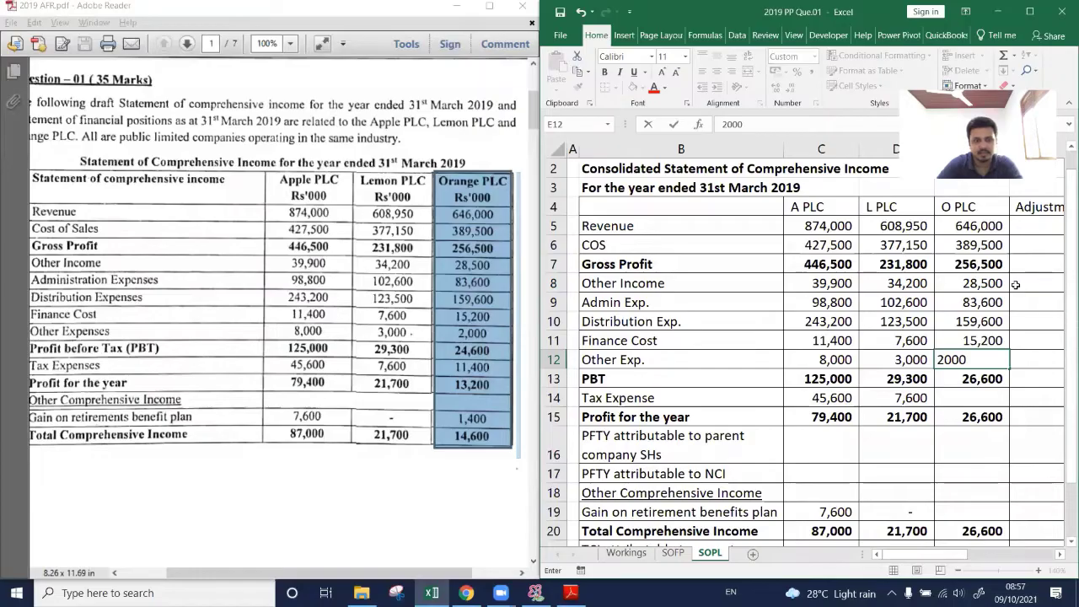
{"action": "key", "text": "Return"}
Enter O PLC's Tax Expense of 11,400 and Gain on retirement benefits plan of 1,400.
{"action": "key", "text": "Return"}
{"action": "type", "text": "11400"}
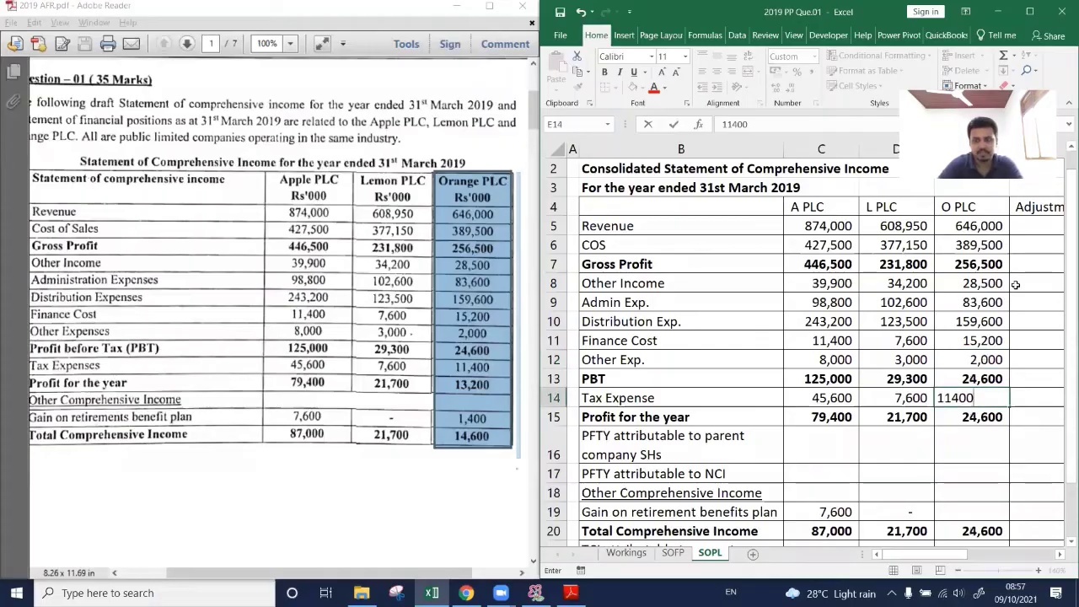
{"action": "key", "text": "Return"}
{"action": "key", "text": "Return"}
{"action": "key", "text": "Return"}
{"action": "key", "text": "Return"}
{"action": "key", "text": "Return"}
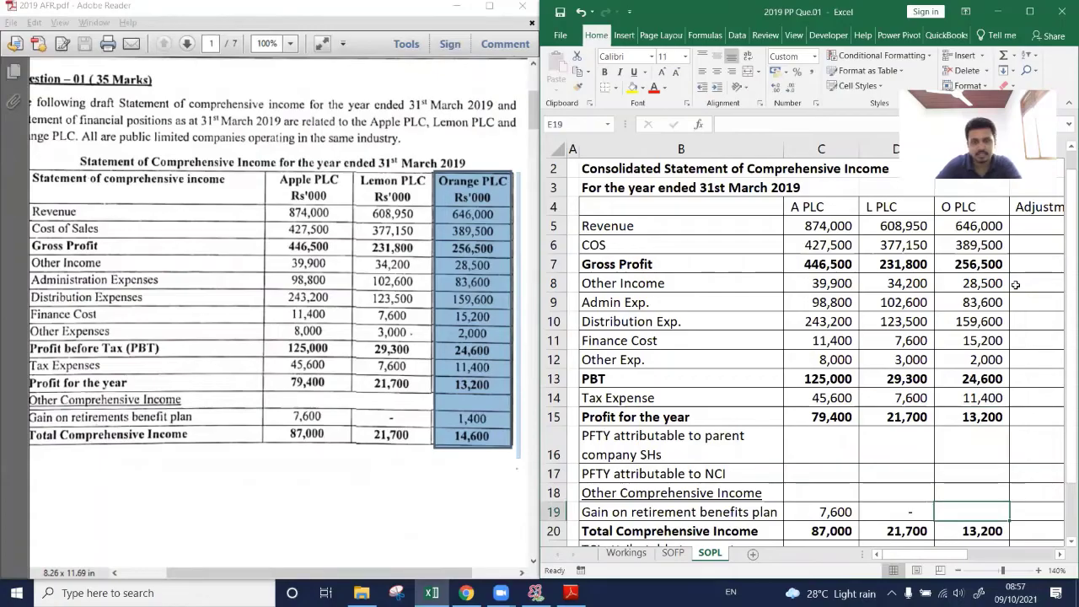
{"action": "type", "text": "1400"}
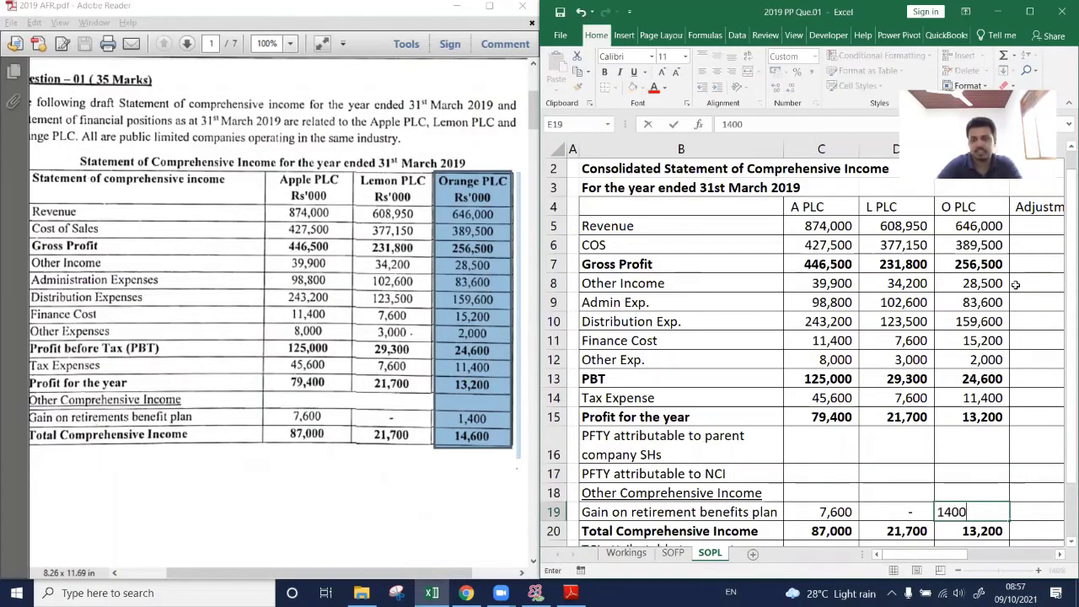
{"action": "key", "text": "Return"}
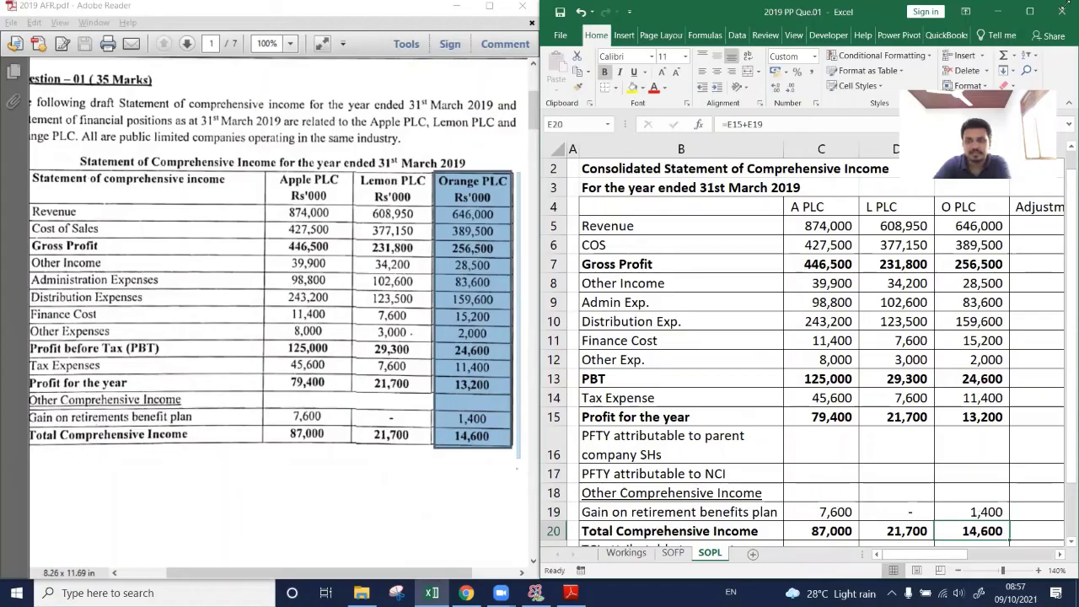
Maximize the workbook window, go over the three companies' columns down to Profit for the year, and select the Revenue row's Adjustments cell F5.
{"action": "key", "text": "super+Left"}
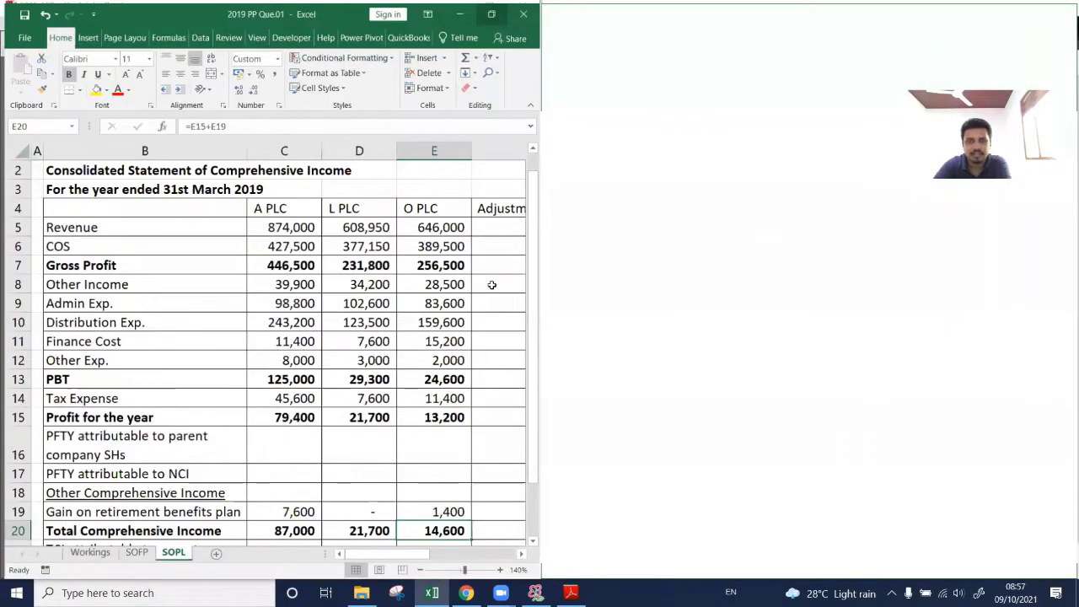
{"action": "key", "text": "super+Up"}
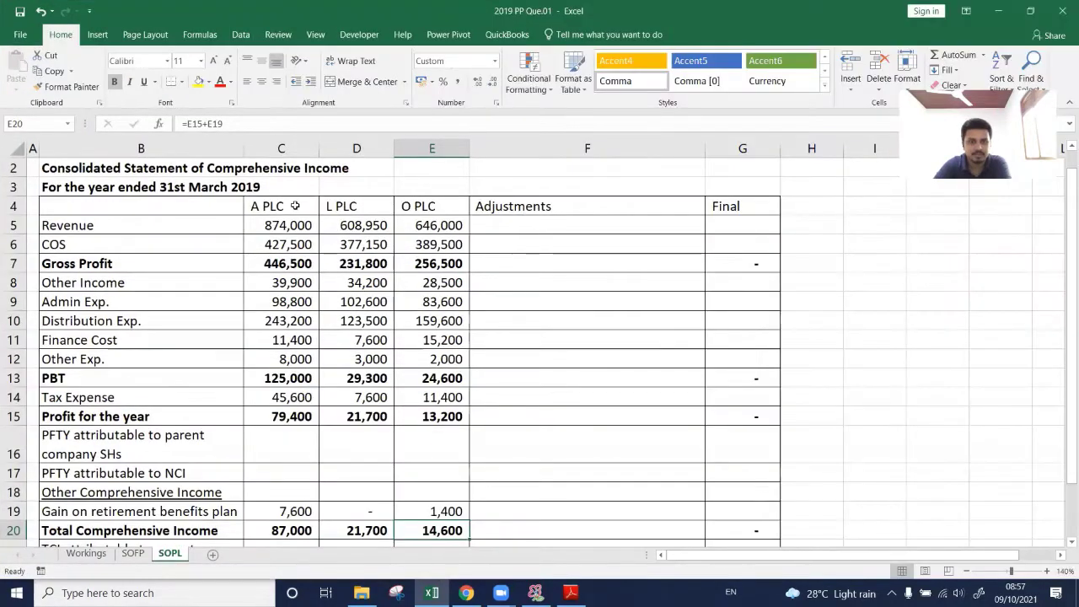
{"action": "left_click_drag", "start_coordinate": [297, 209], "coordinate": [292, 409]}
{"action": "left_click_drag", "start_coordinate": [374, 210], "coordinate": [371, 417]}
{"action": "left_click_drag", "start_coordinate": [430, 207], "coordinate": [438, 422]}
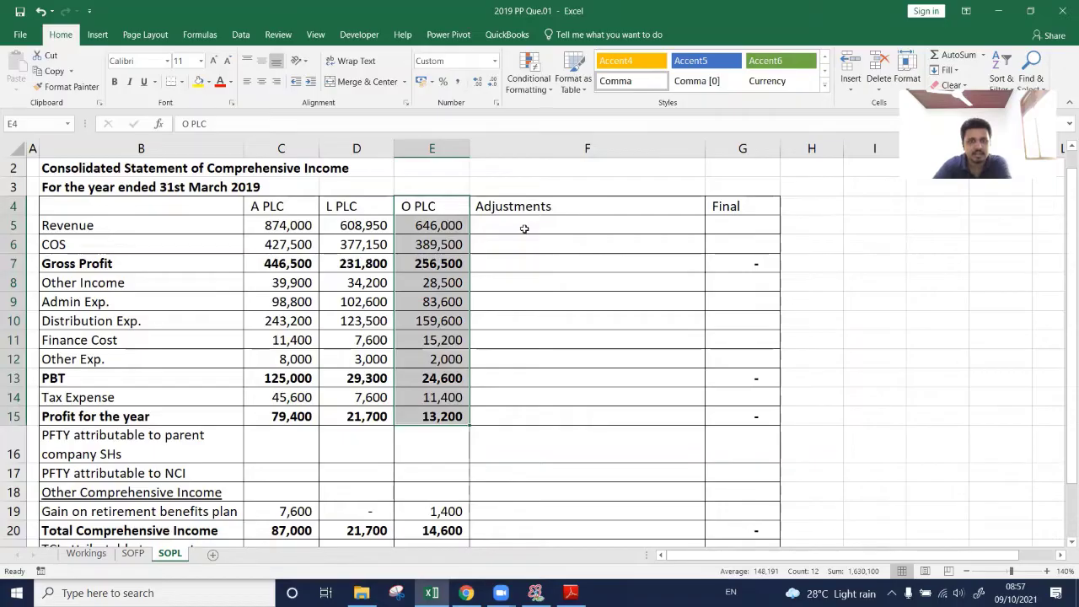
{"action": "left_click", "coordinate": [523, 229]}
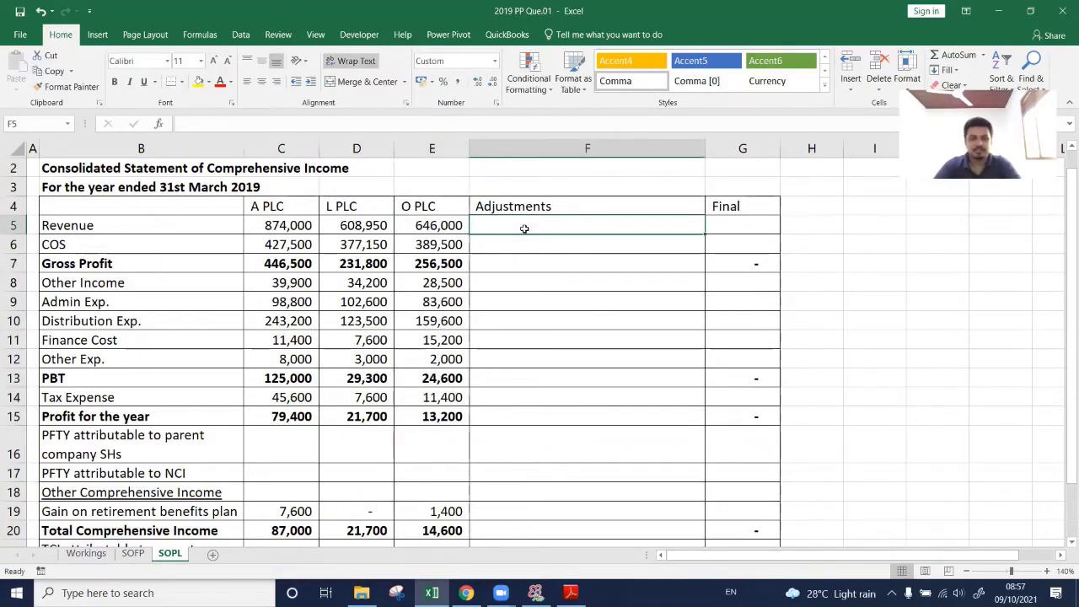
Highlight the Group R/E heading of Working 1 in the Workings sheet with a yellow fill.
{"action": "left_click", "coordinate": [545, 145]}
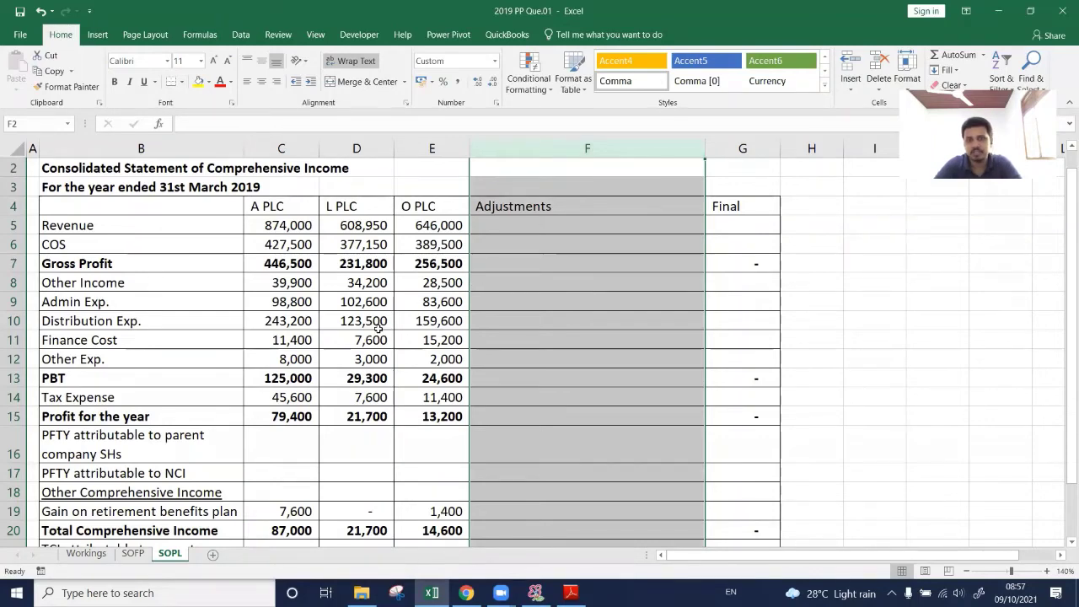
{"action": "left_click", "coordinate": [99, 556]}
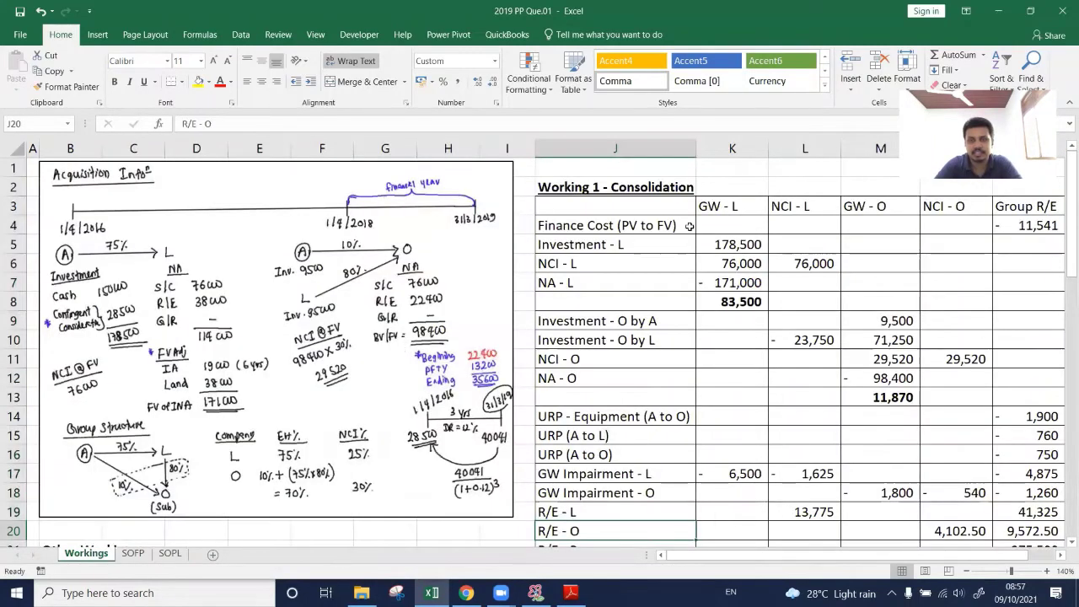
{"action": "scroll", "coordinate": [799, 183], "scroll_direction": "right", "scroll_amount": 3}
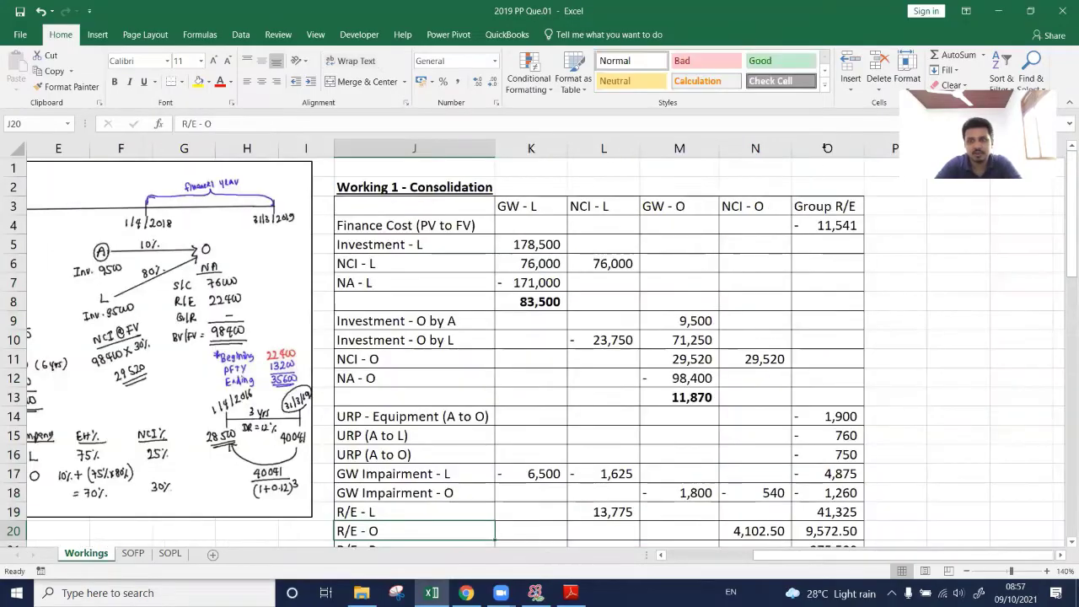
{"action": "left_click", "coordinate": [827, 148]}
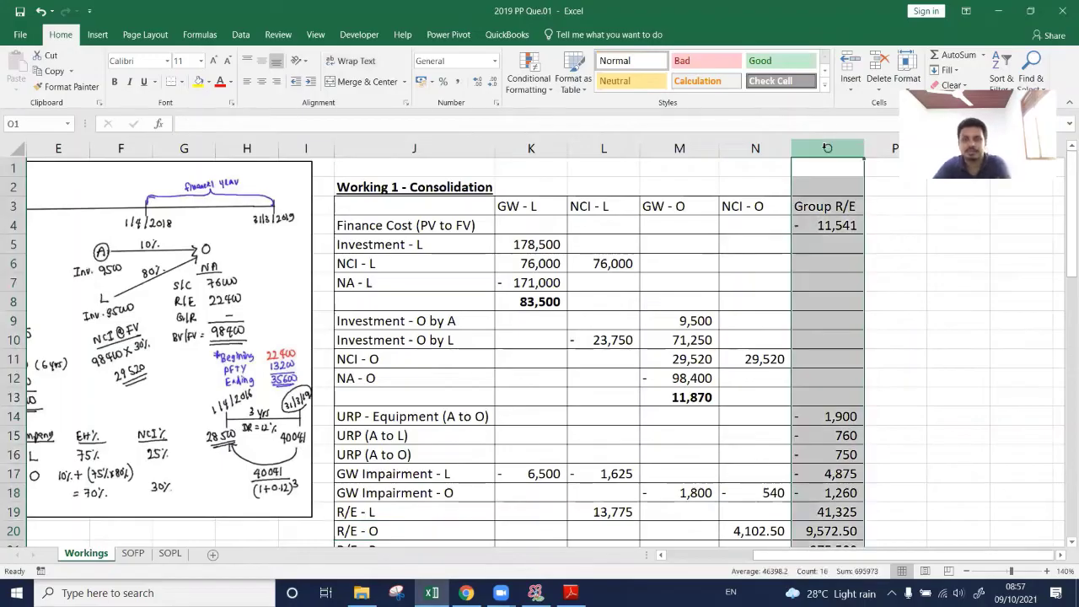
{"action": "left_click", "coordinate": [821, 204]}
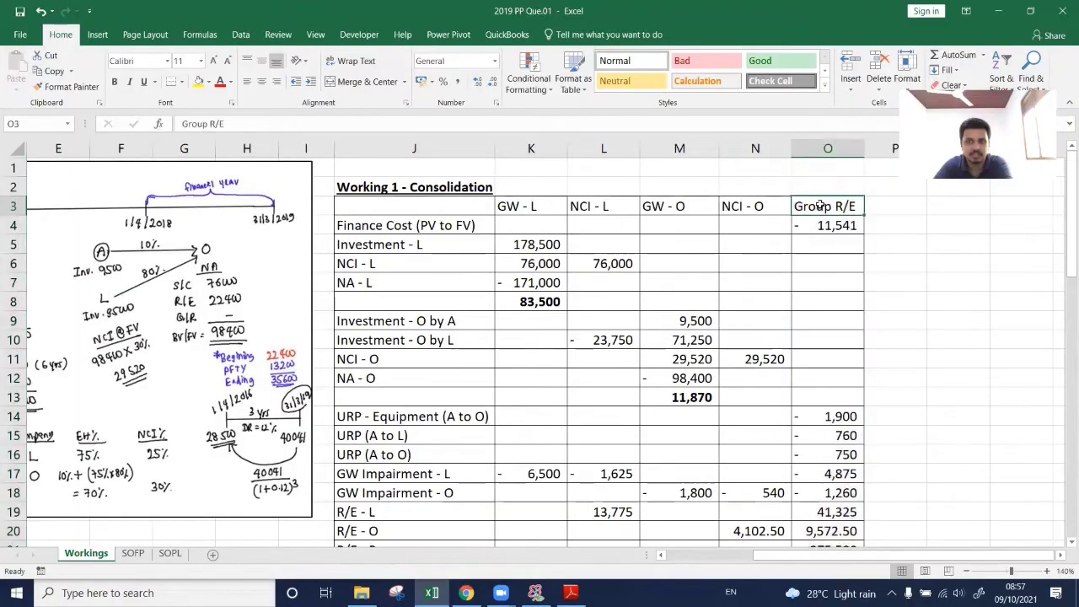
{"action": "left_click", "coordinate": [199, 81]}
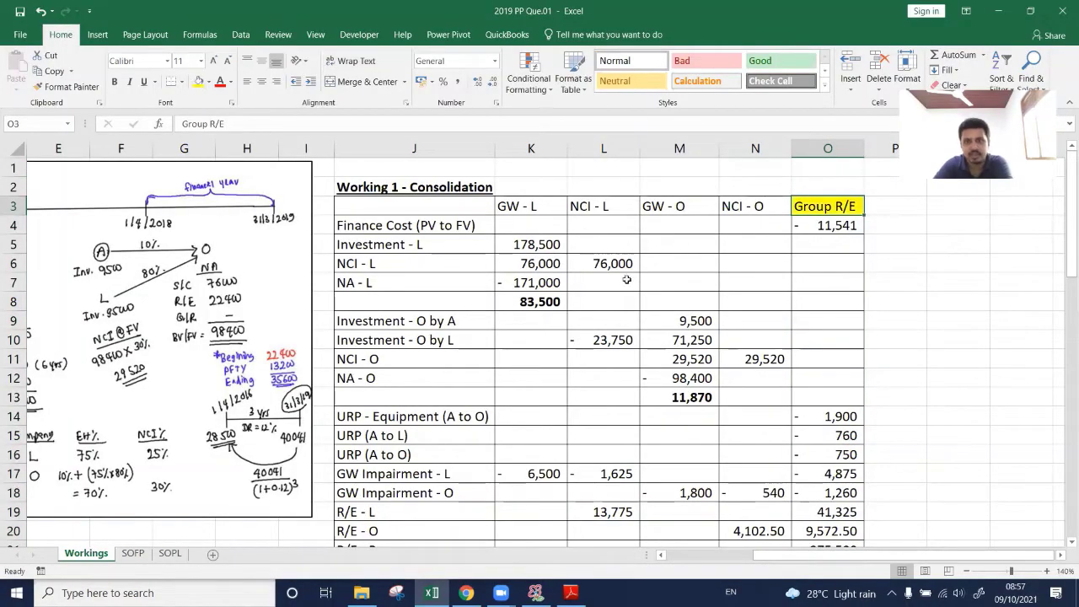
Examine the Finance Cost (PV to FV) entry in Group R/E against the contingent consideration discounting in the acquisition notes.
{"action": "left_click", "coordinate": [843, 226]}
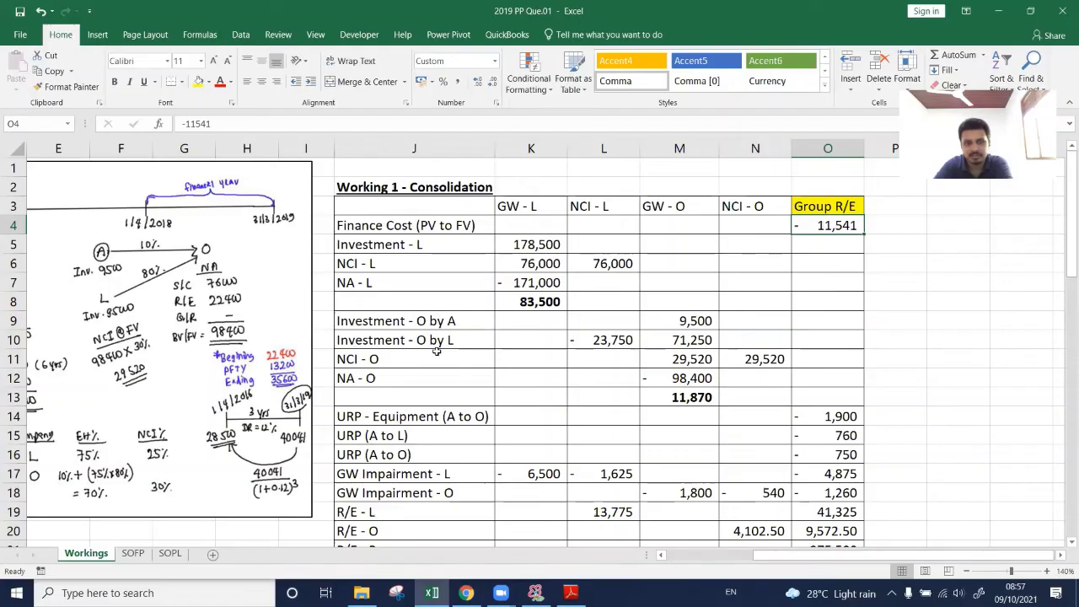
{"action": "scroll", "coordinate": [437, 352], "scroll_direction": "left", "scroll_amount": 2}
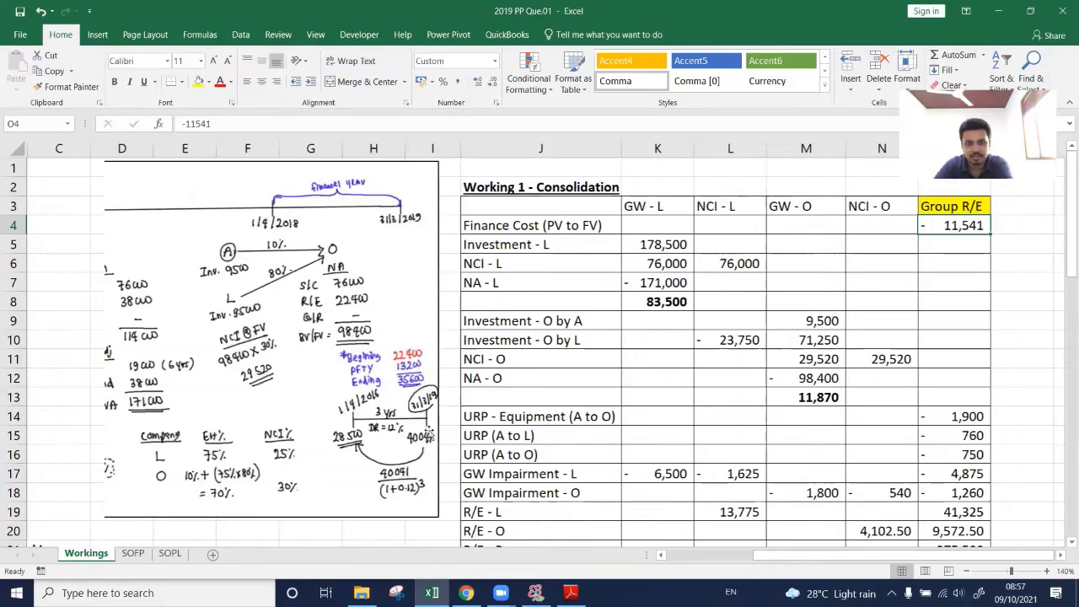
{"action": "scroll", "coordinate": [430, 433], "scroll_direction": "left", "scroll_amount": 2}
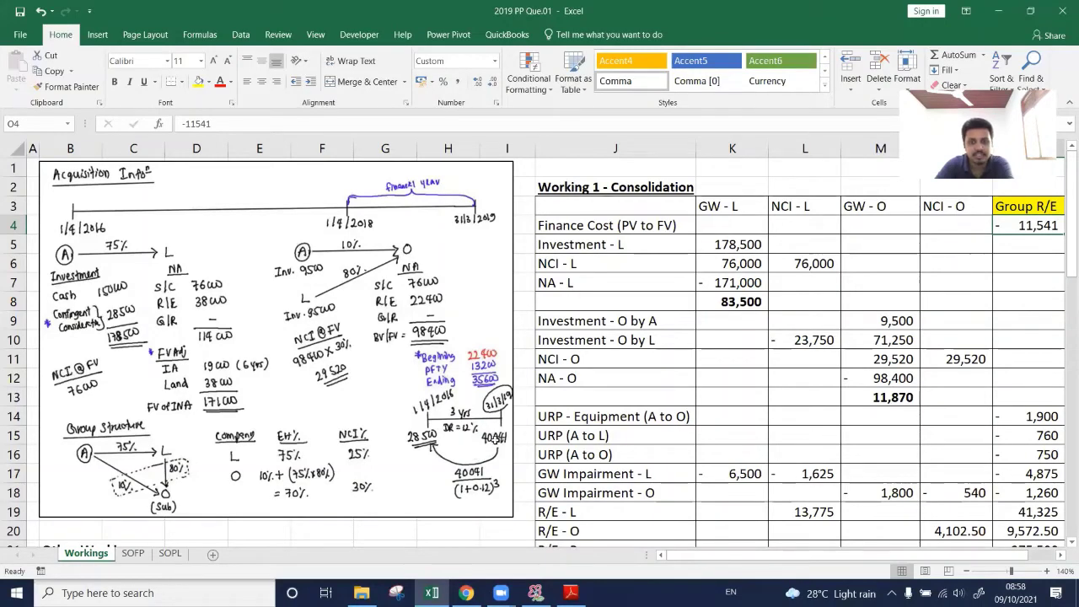
{"action": "scroll", "coordinate": [495, 440], "scroll_direction": "right", "scroll_amount": 2}
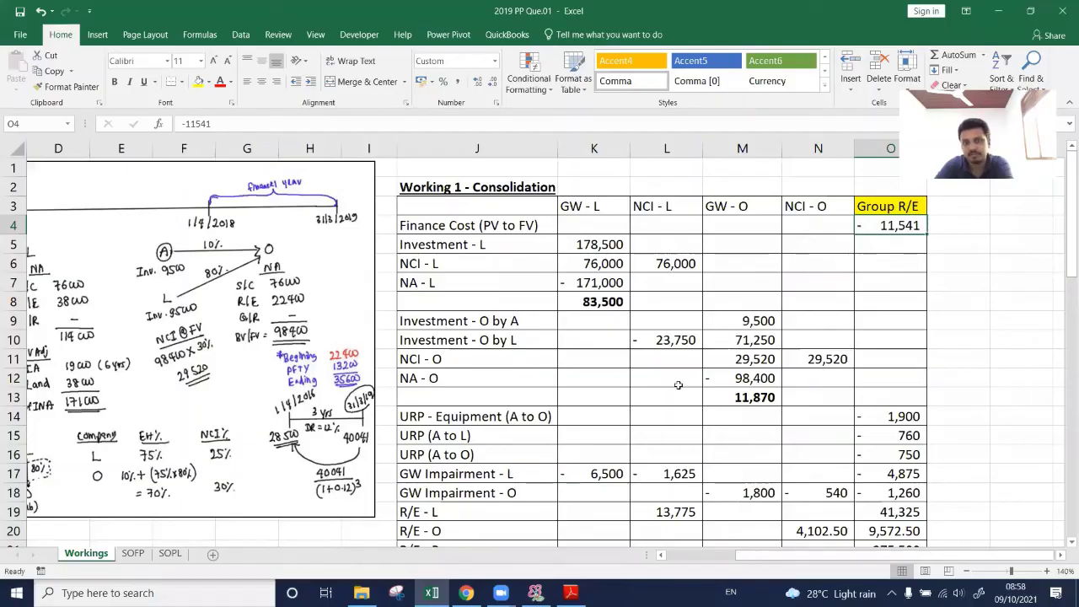
{"action": "scroll", "coordinate": [678, 385], "scroll_direction": "left", "scroll_amount": 2}
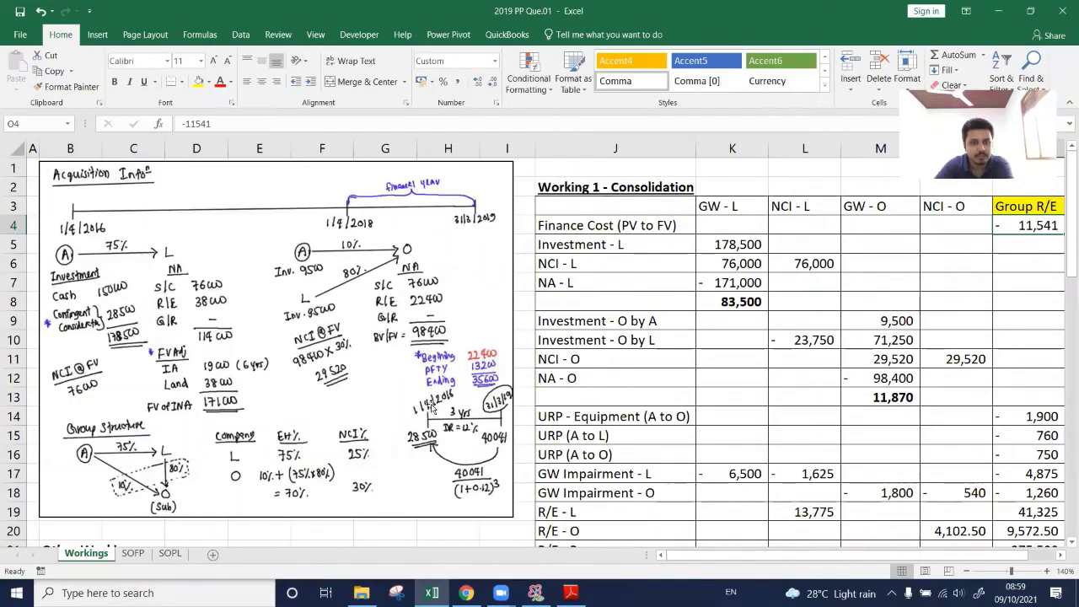
{"action": "scroll", "coordinate": [430, 405], "scroll_direction": "up", "scroll_amount": 1}
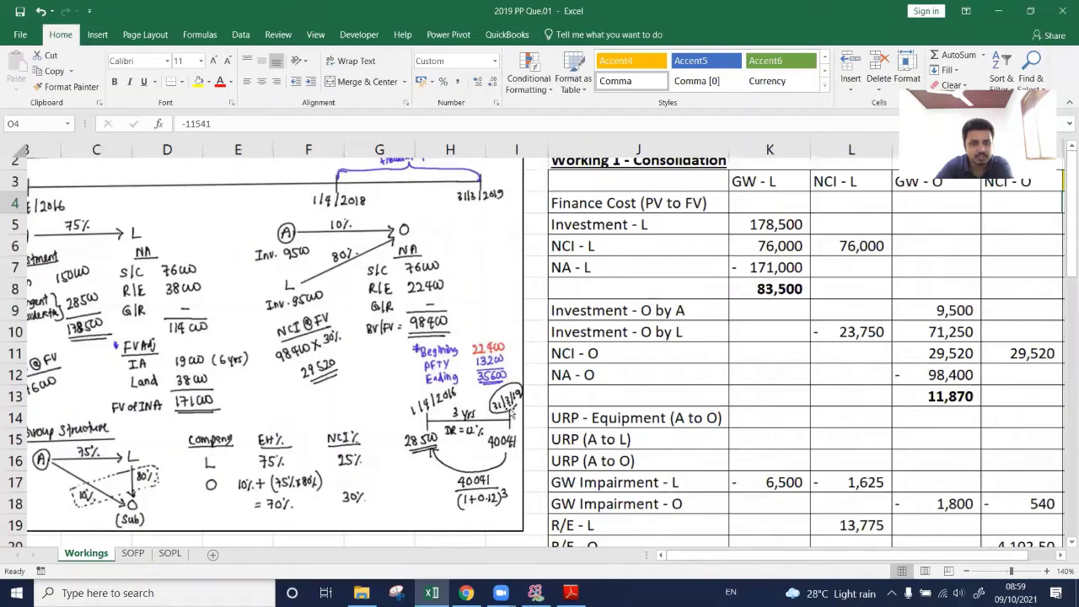
{"action": "scroll", "coordinate": [523, 393], "scroll_direction": "up", "scroll_amount": 4}
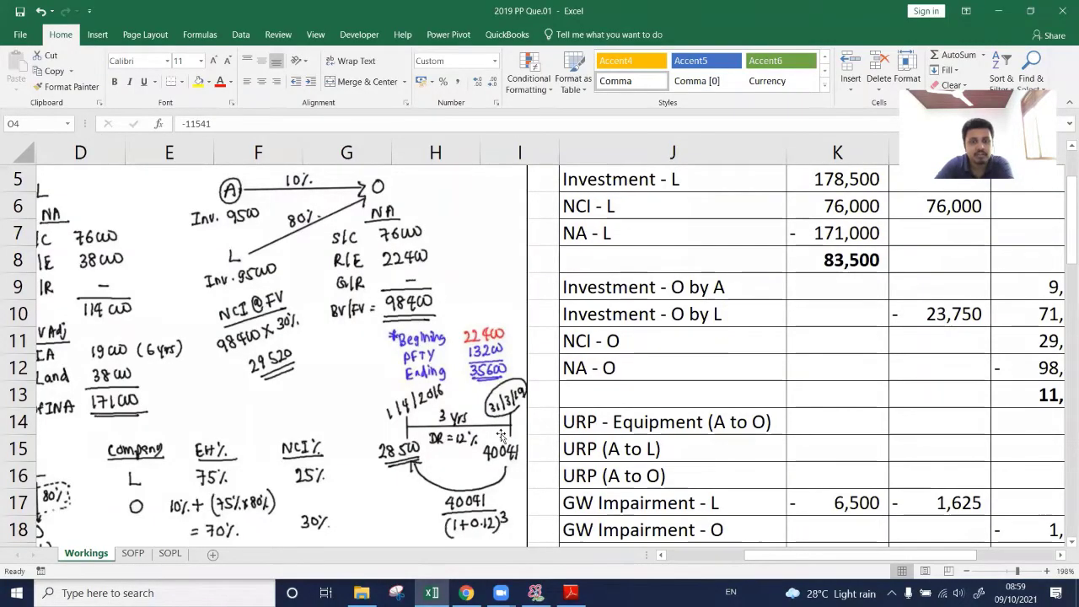
{"action": "scroll", "coordinate": [692, 371], "scroll_direction": "down", "scroll_amount": 1, "text": "ctrl"}
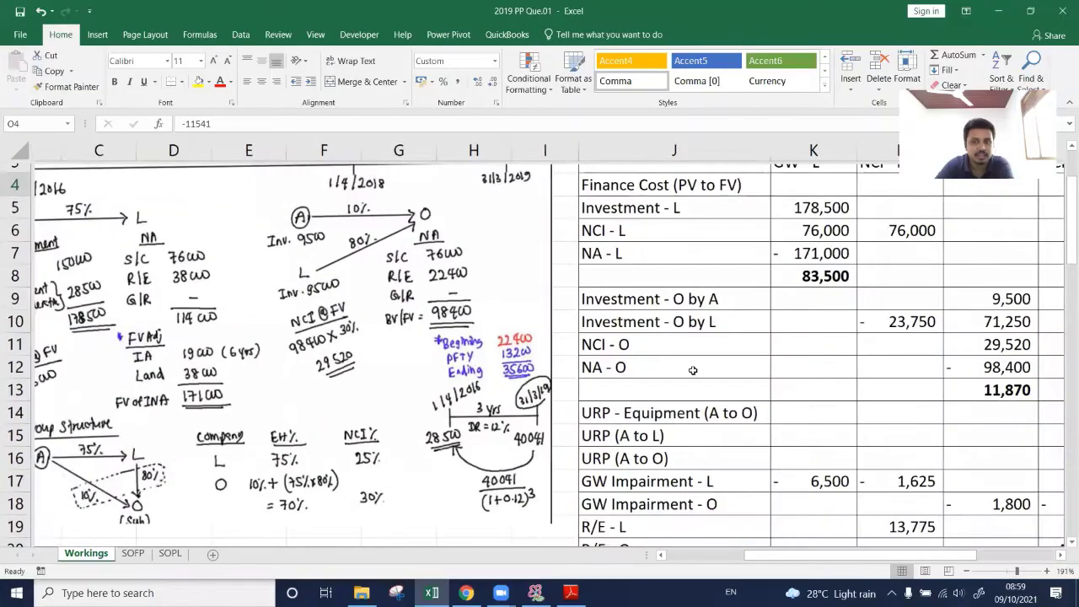
{"action": "scroll", "coordinate": [692, 370], "scroll_direction": "down", "scroll_amount": 2, "text": "ctrl"}
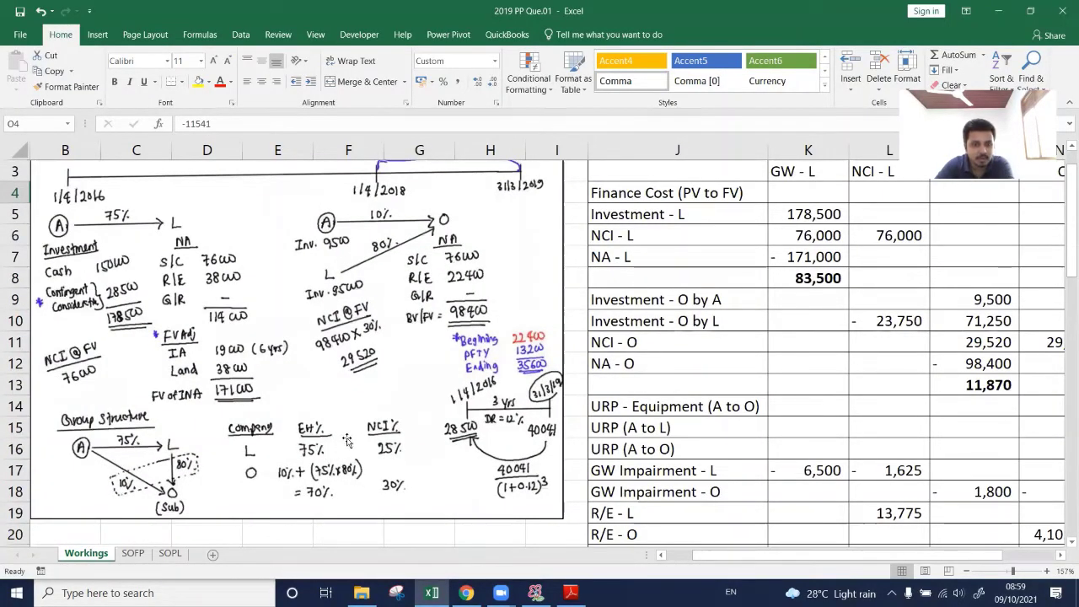
{"action": "scroll", "coordinate": [372, 430], "scroll_direction": "up", "scroll_amount": 1}
{"action": "scroll", "coordinate": [371, 430], "scroll_direction": "right", "scroll_amount": 2}
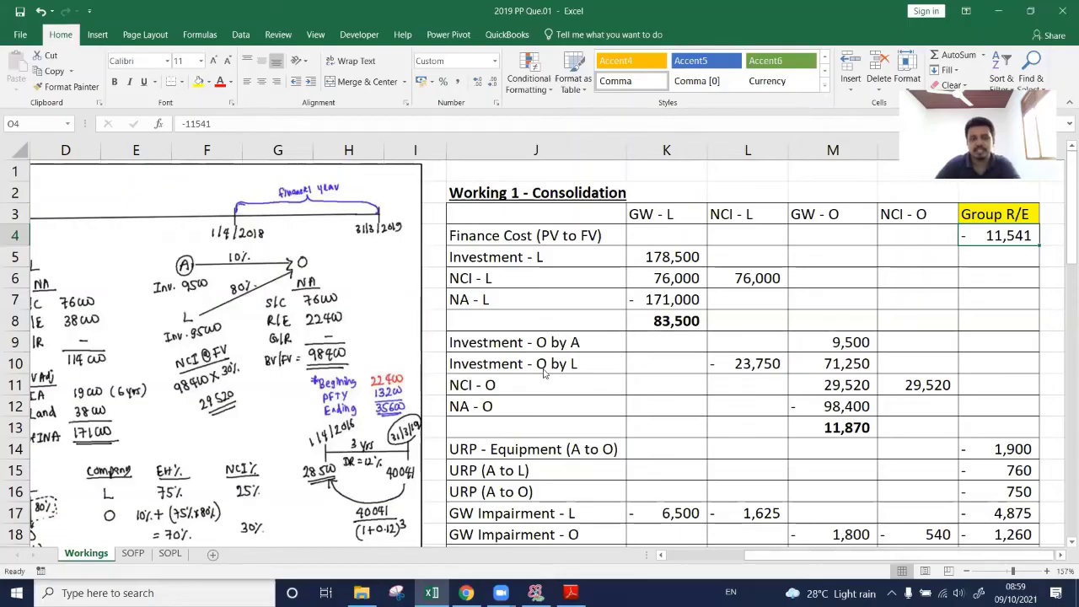
Switch to SmoothDraw and start a new blank picture, discarding the existing scribbles without saving.
{"action": "key", "text": "alt+Tab"}
{"action": "key", "text": "Tab"}
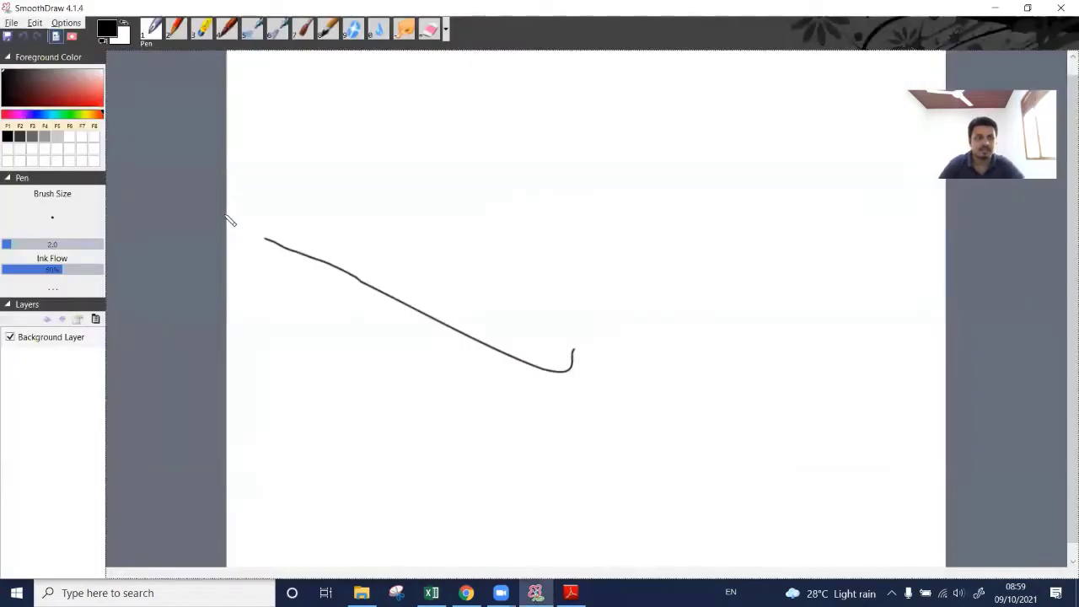
{"action": "mouse_move", "coordinate": [265, 239]}
{"action": "left_mouse_down"}
{"action": "mouse_move", "coordinate": [227, 216]}
{"action": "mouse_move", "coordinate": [293, 243]}
{"action": "left_mouse_up"}
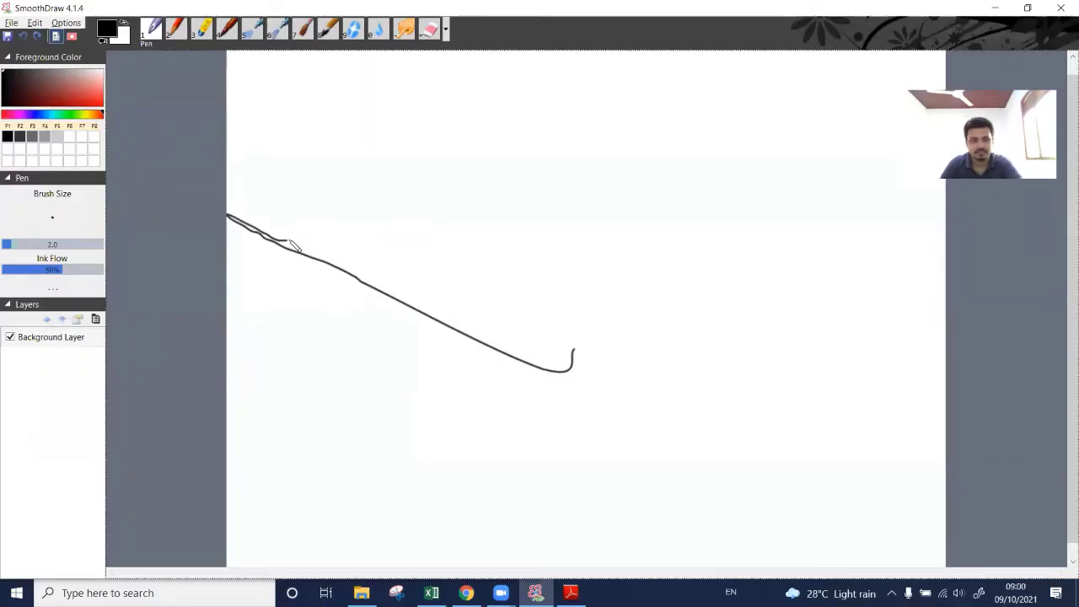
{"action": "left_click_drag", "start_coordinate": [464, 394], "coordinate": [473, 392]}
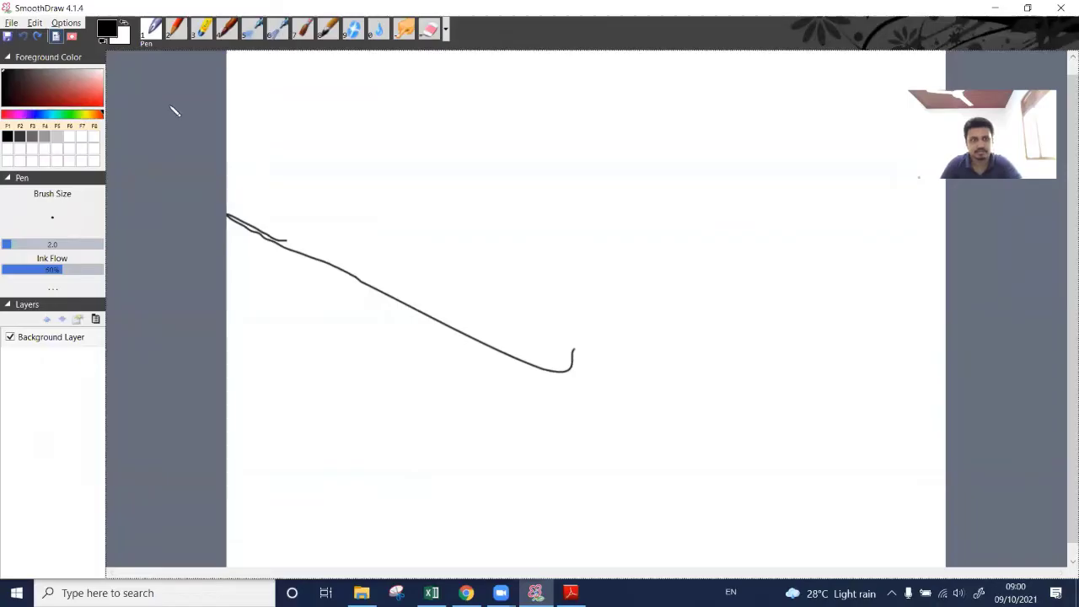
{"action": "left_click", "coordinate": [12, 22]}
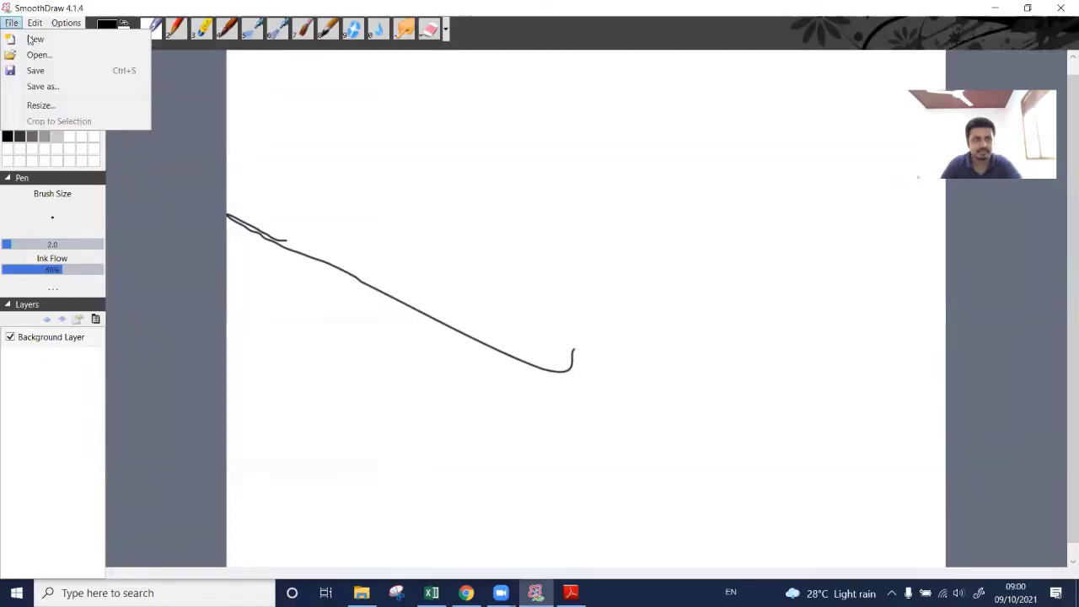
{"action": "left_click", "coordinate": [35, 39]}
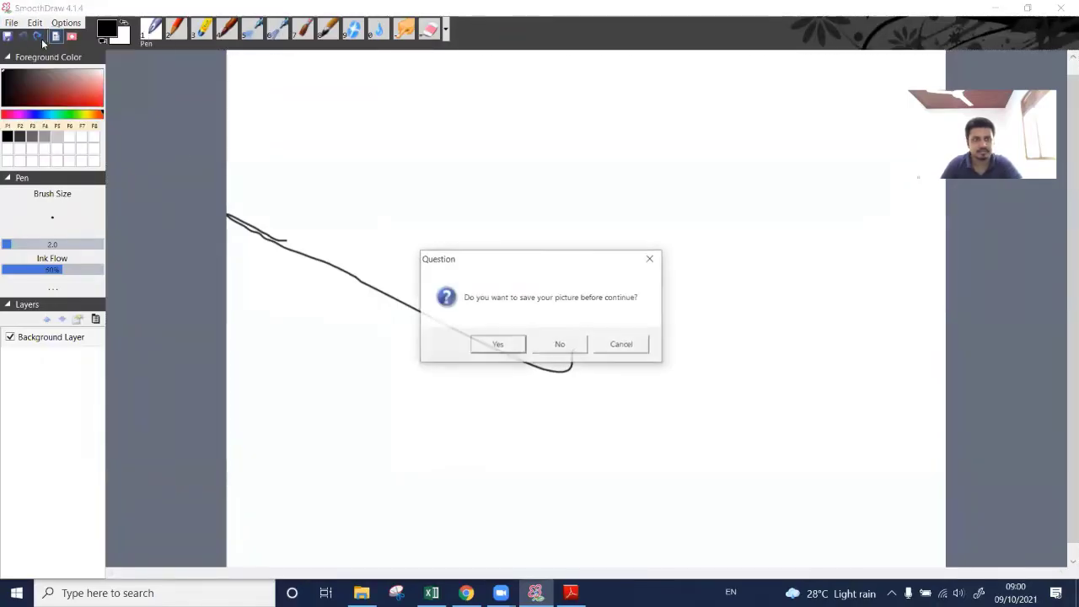
{"action": "left_click", "coordinate": [554, 345]}
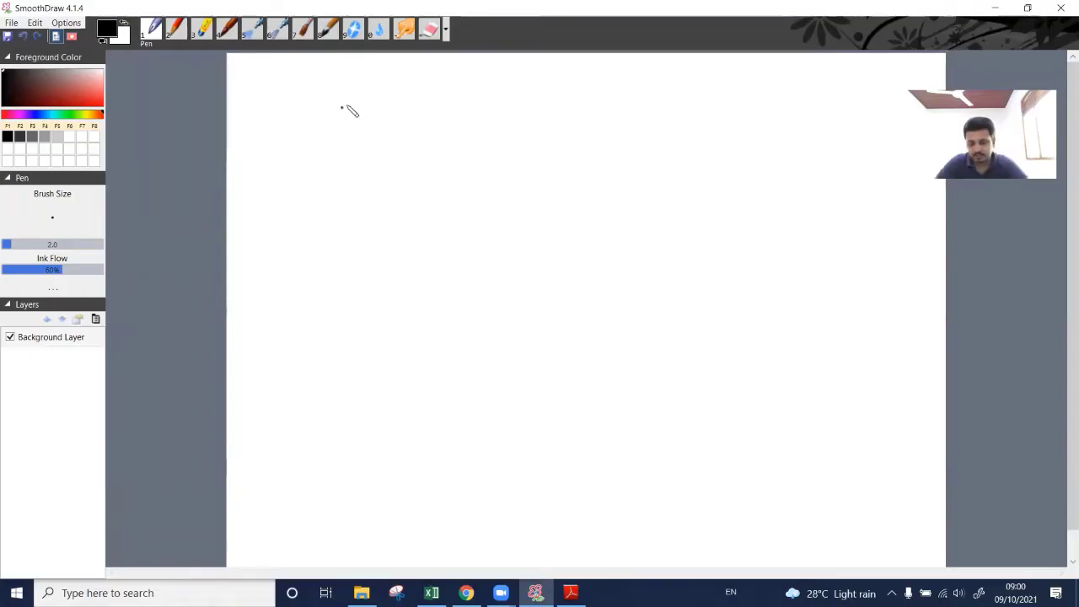
Draw a black timeline from 1/4/2016 to 31/3/2019, with 28500 written below its start and 40041 below its end.
{"action": "mouse_move", "coordinate": [343, 107]}
{"action": "left_mouse_down"}
{"action": "mouse_move", "coordinate": [345, 137]}
{"action": "mouse_move", "coordinate": [396, 121]}
{"action": "mouse_move", "coordinate": [745, 121]}
{"action": "mouse_move", "coordinate": [746, 134]}
{"action": "left_mouse_up"}
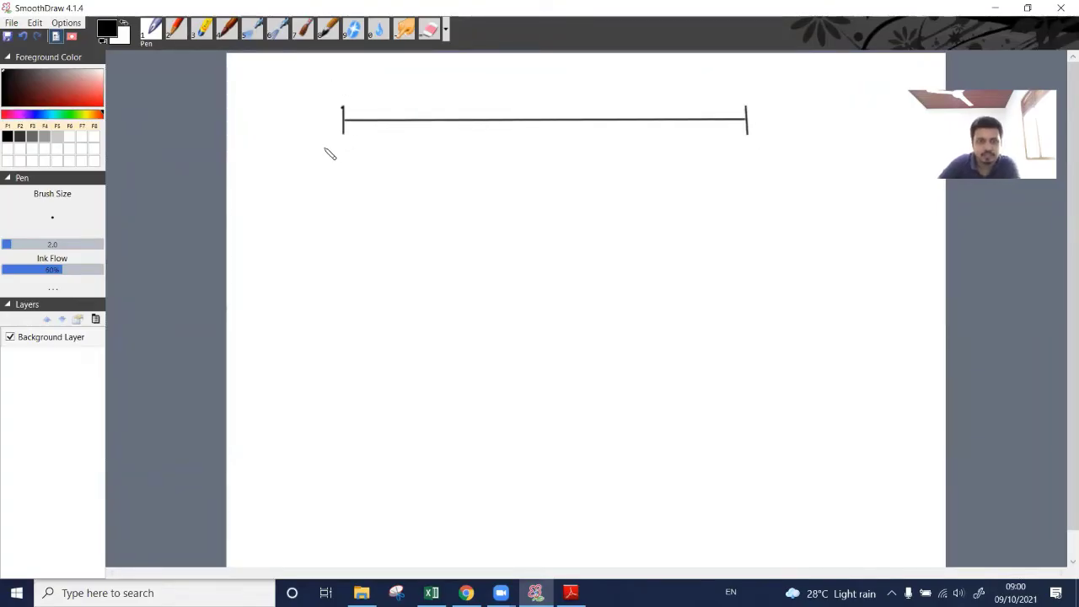
{"action": "mouse_move", "coordinate": [309, 94]}
{"action": "left_mouse_down"}
{"action": "mouse_move", "coordinate": [308, 104]}
{"action": "mouse_move", "coordinate": [346, 81]}
{"action": "mouse_move", "coordinate": [352, 94]}
{"action": "mouse_move", "coordinate": [371, 88]}
{"action": "left_mouse_up"}
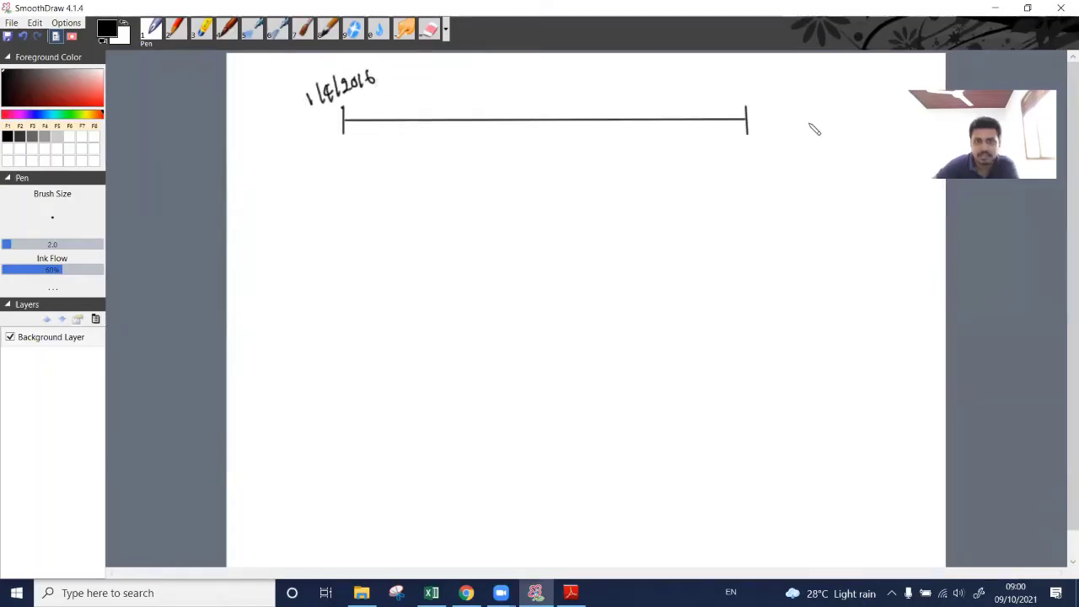
{"action": "left_click", "coordinate": [722, 92]}
{"action": "mouse_move", "coordinate": [730, 88]}
{"action": "left_mouse_down"}
{"action": "mouse_move", "coordinate": [730, 101]}
{"action": "mouse_move", "coordinate": [771, 94]}
{"action": "mouse_move", "coordinate": [773, 78]}
{"action": "mouse_move", "coordinate": [783, 91]}
{"action": "left_mouse_up"}
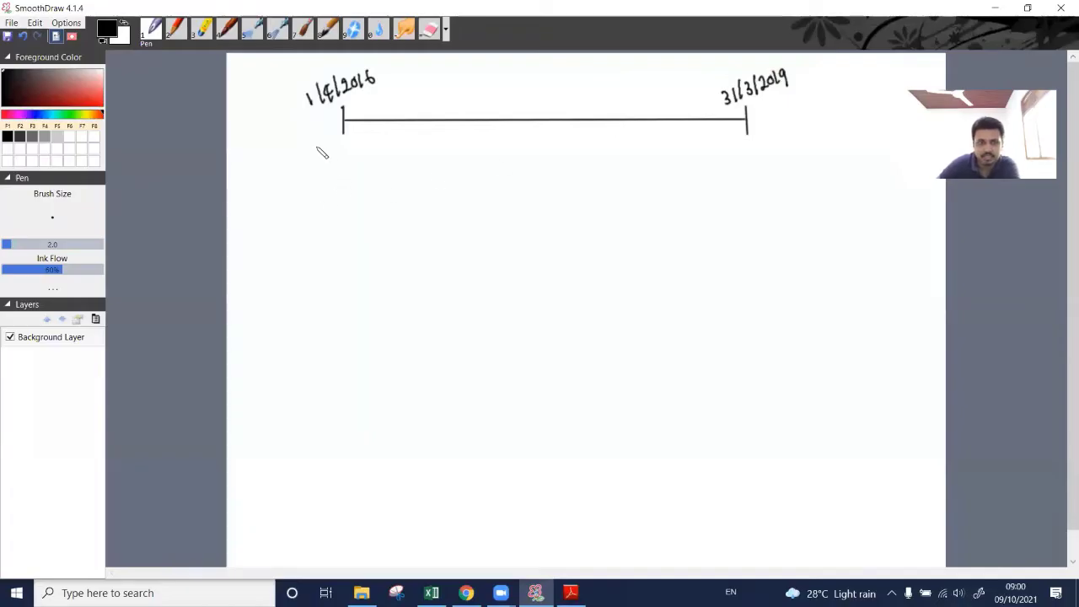
{"action": "mouse_move", "coordinate": [312, 154]}
{"action": "left_mouse_down"}
{"action": "mouse_move", "coordinate": [327, 166]}
{"action": "mouse_move", "coordinate": [365, 152]}
{"action": "left_mouse_up"}
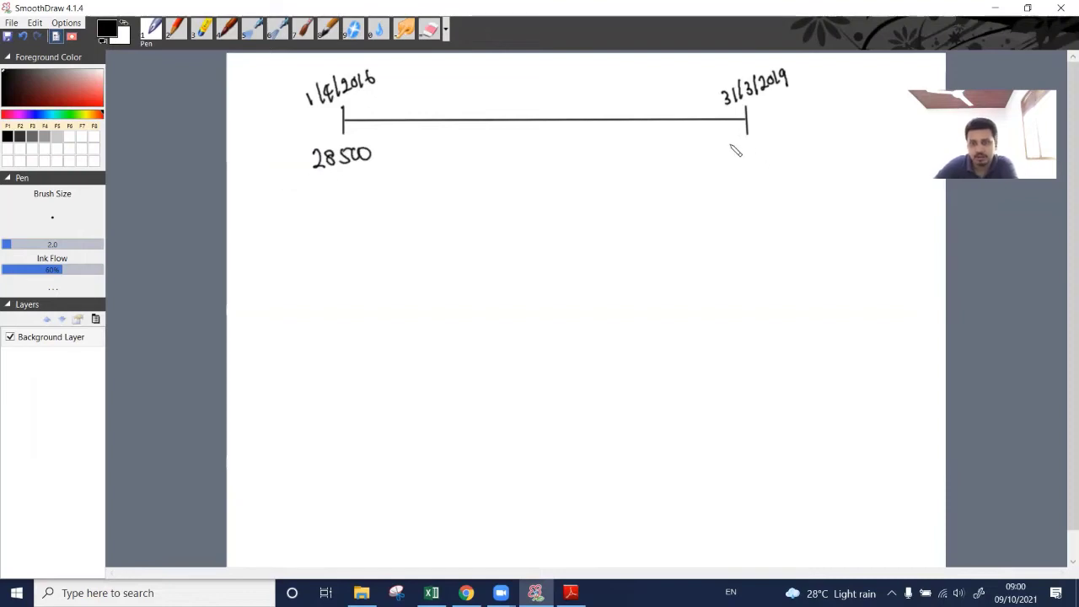
{"action": "mouse_move", "coordinate": [735, 148]}
{"action": "left_mouse_down"}
{"action": "mouse_move", "coordinate": [780, 150]}
{"action": "mouse_move", "coordinate": [773, 157]}
{"action": "left_mouse_up"}
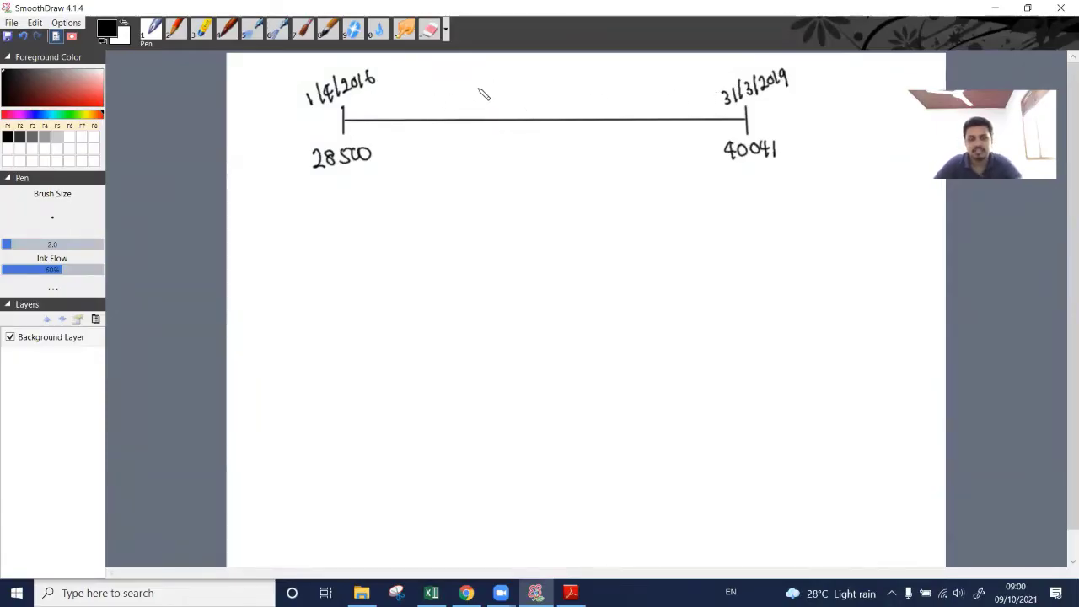
Check the Group R/E finance cost in Excel, return to SmoothDraw, and hatch the timeline's last year, labelling its start 1/4/2018.
{"action": "key", "text": "alt+Tab"}
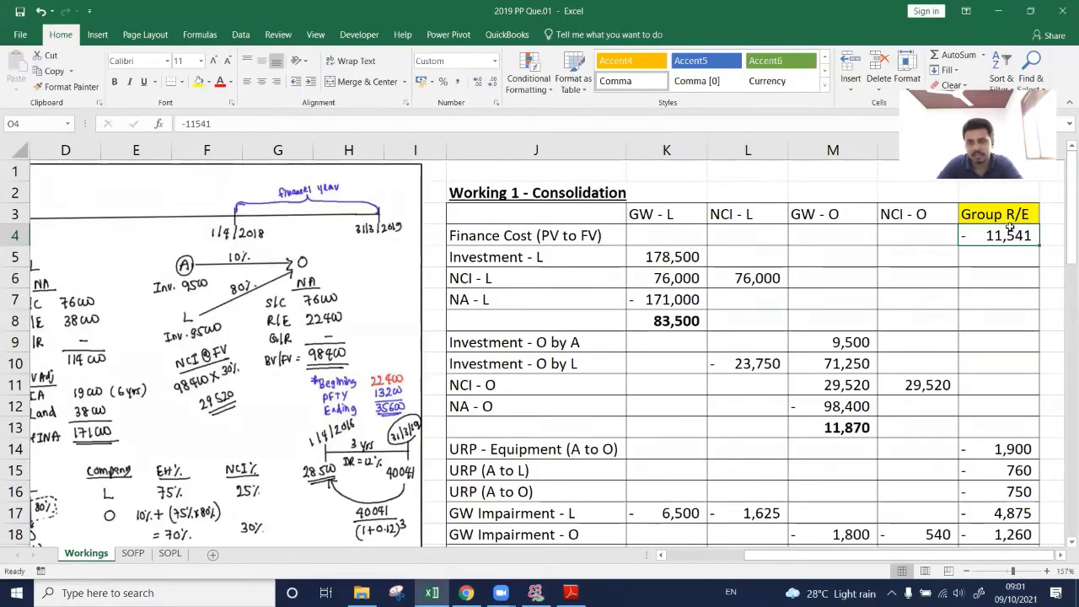
{"action": "key", "text": "alt+Tab"}
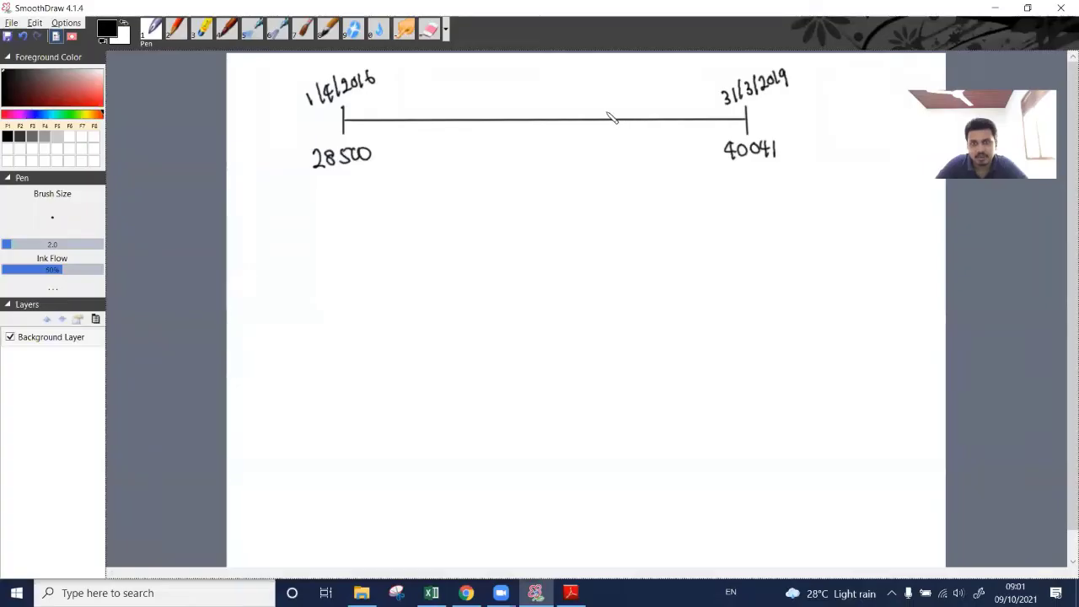
{"action": "mouse_move", "coordinate": [604, 109]}
{"action": "left_mouse_down"}
{"action": "mouse_move", "coordinate": [606, 135]}
{"action": "mouse_move", "coordinate": [720, 127]}
{"action": "left_mouse_up"}
{"action": "left_click", "coordinate": [721, 114]}
{"action": "left_click_drag", "start_coordinate": [737, 111], "coordinate": [733, 127]}
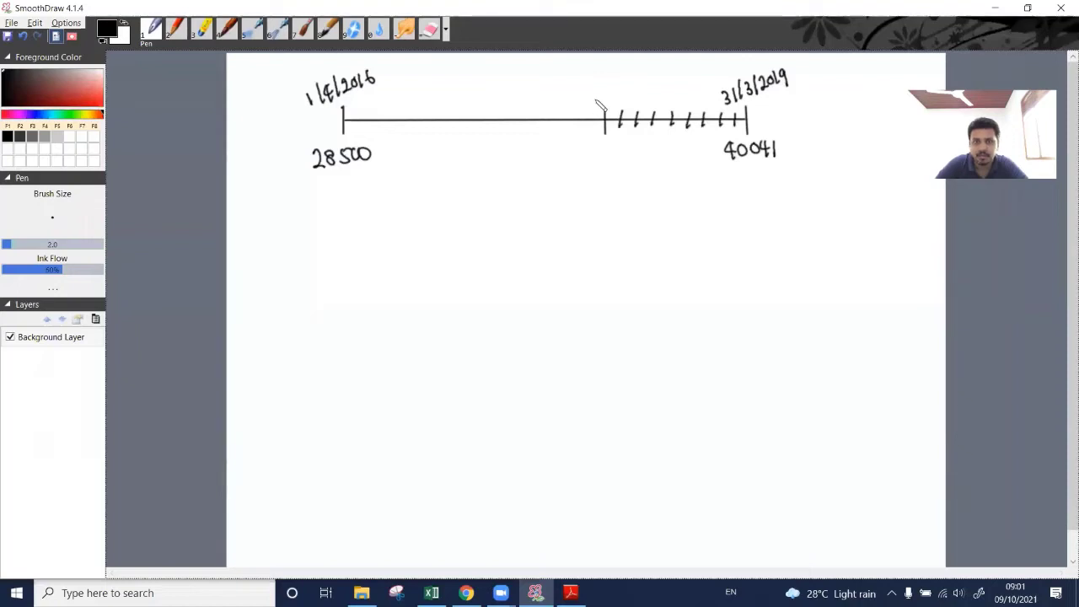
{"action": "mouse_move", "coordinate": [595, 94]}
{"action": "left_mouse_down"}
{"action": "mouse_move", "coordinate": [593, 108]}
{"action": "mouse_move", "coordinate": [647, 79]}
{"action": "mouse_move", "coordinate": [641, 88]}
{"action": "left_mouse_up"}
{"action": "left_click_drag", "start_coordinate": [648, 74], "coordinate": [646, 85]}
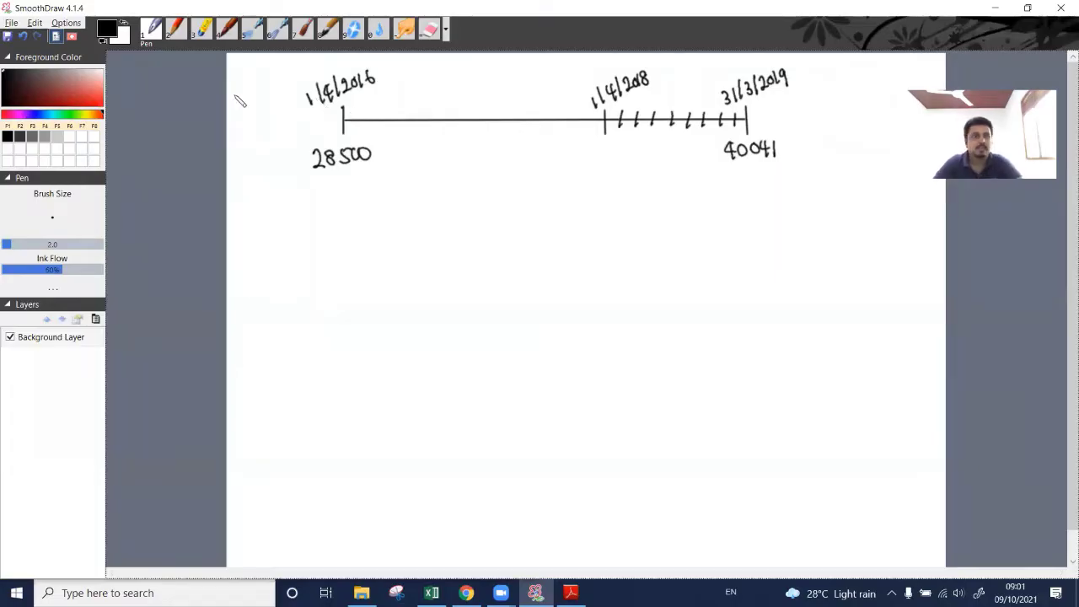
Draw a blue brace above the timeline from 1/4/2016 to 1/4/2018 and label it "2 years".
{"action": "left_click", "coordinate": [34, 115]}
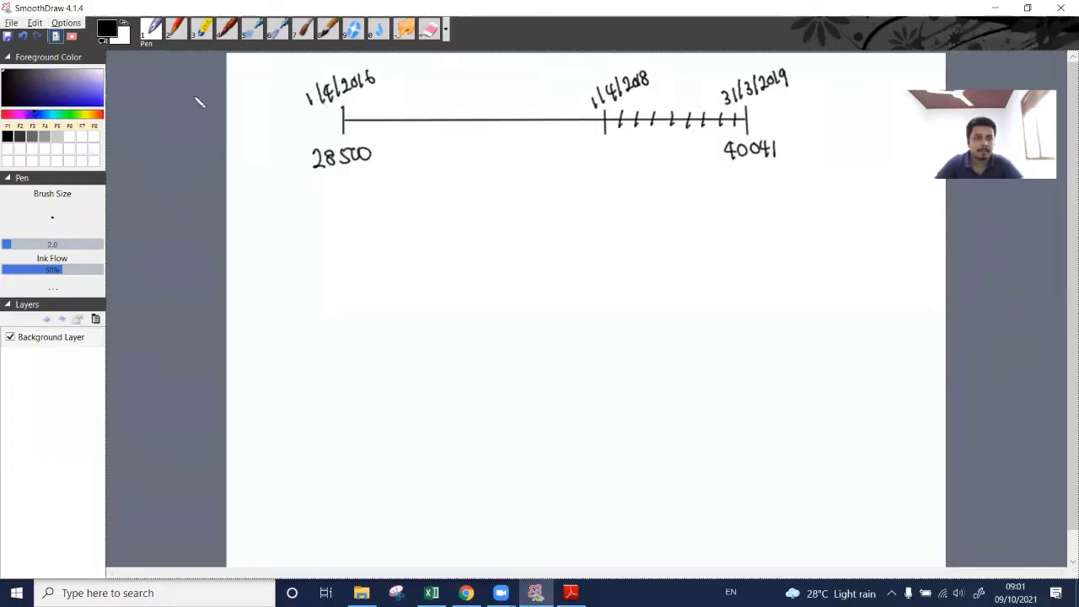
{"action": "left_click", "coordinate": [103, 107]}
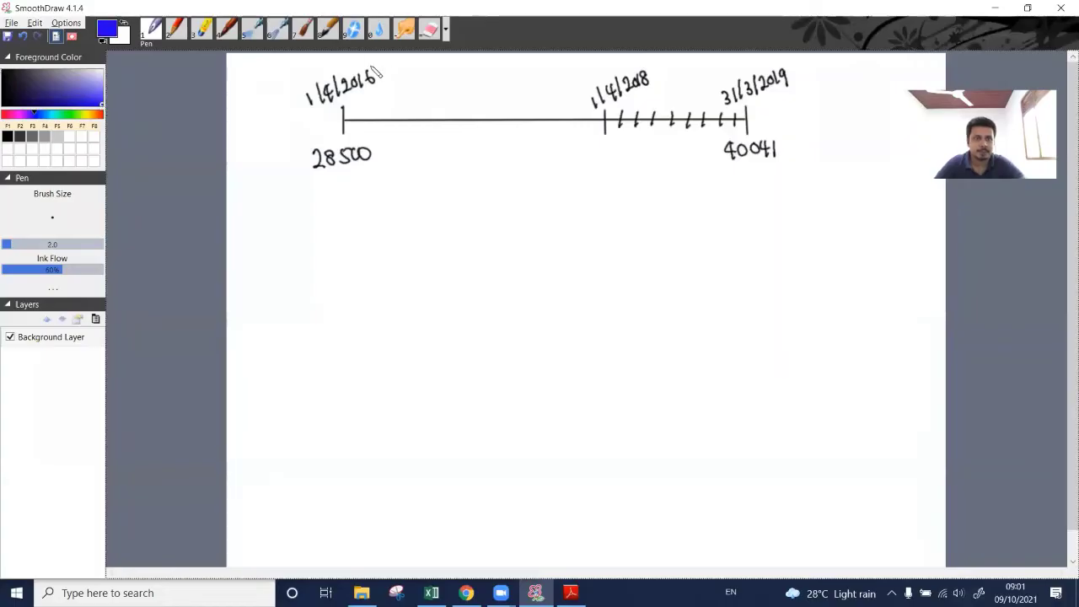
{"action": "mouse_move", "coordinate": [348, 110]}
{"action": "left_mouse_down"}
{"action": "mouse_move", "coordinate": [374, 96]}
{"action": "mouse_move", "coordinate": [430, 100]}
{"action": "mouse_move", "coordinate": [474, 86]}
{"action": "mouse_move", "coordinate": [599, 106]}
{"action": "left_mouse_up"}
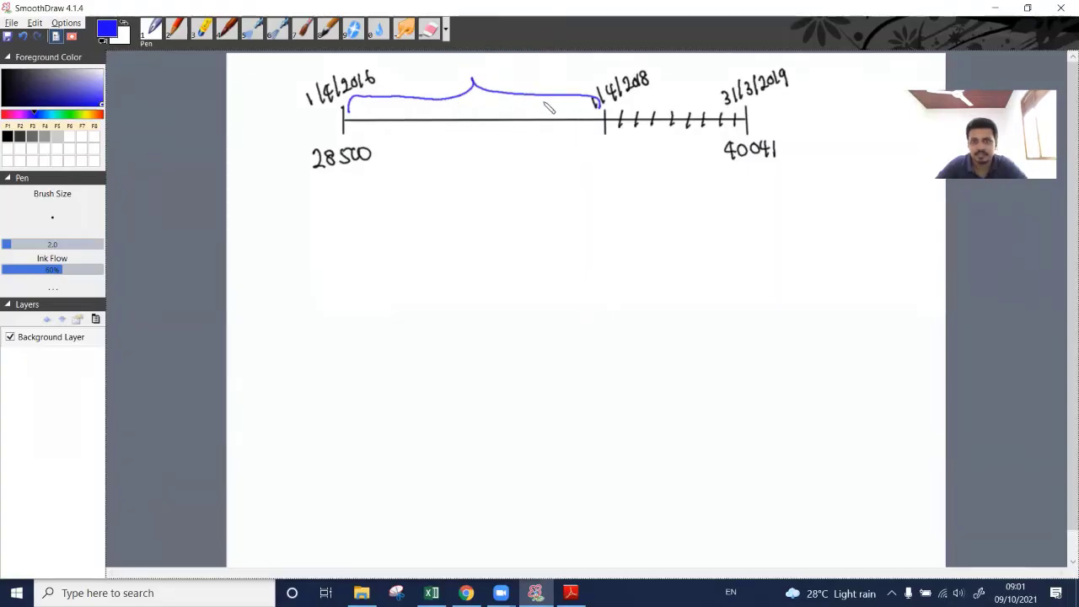
{"action": "left_click_drag", "start_coordinate": [441, 73], "coordinate": [461, 82]}
{"action": "left_click_drag", "start_coordinate": [467, 69], "coordinate": [489, 73]}
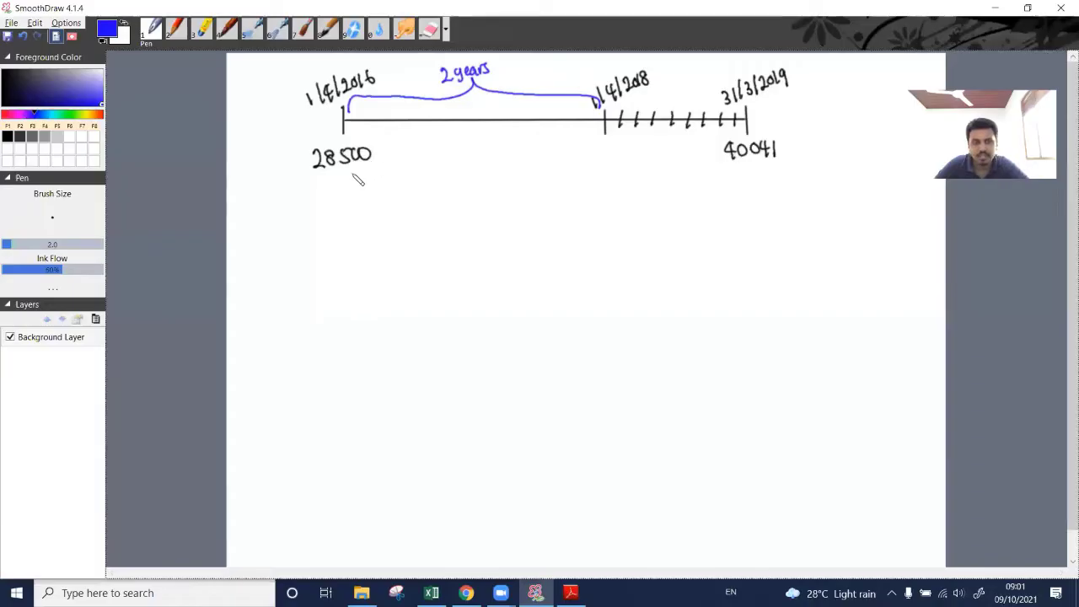
Draw a blue curved arrow from 28500 to beneath 1/4/2018 and write the formula FV = PV(1+i)^n below the timeline.
{"action": "mouse_move", "coordinate": [379, 189]}
{"action": "left_mouse_down"}
{"action": "mouse_move", "coordinate": [472, 197]}
{"action": "mouse_move", "coordinate": [567, 181]}
{"action": "mouse_move", "coordinate": [583, 159]}
{"action": "mouse_move", "coordinate": [580, 174]}
{"action": "left_mouse_up"}
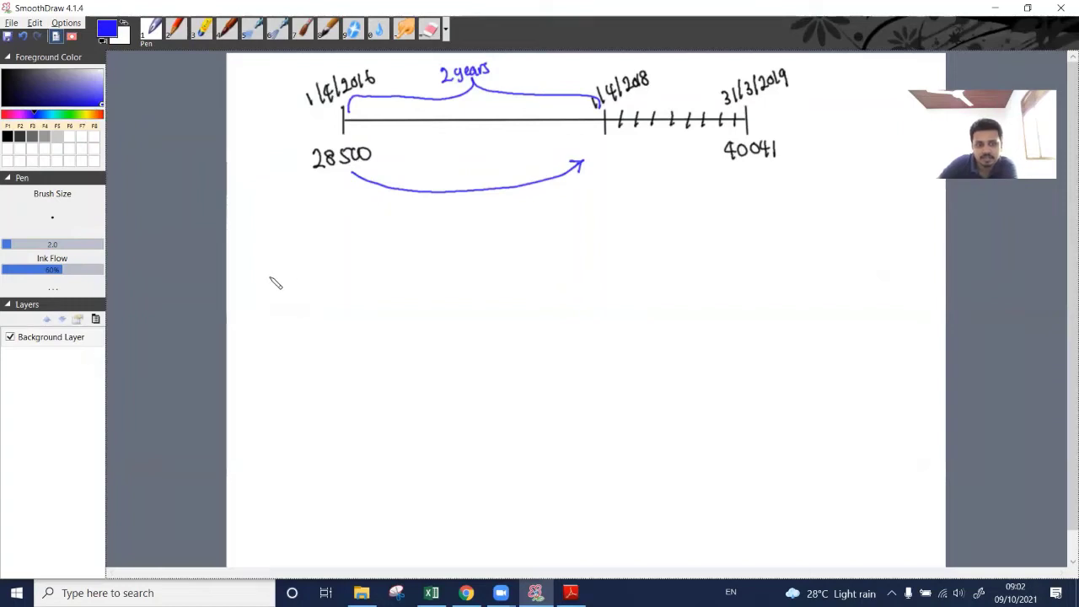
{"action": "mouse_move", "coordinate": [270, 276]}
{"action": "left_mouse_down"}
{"action": "mouse_move", "coordinate": [272, 291]}
{"action": "mouse_move", "coordinate": [281, 274]}
{"action": "left_mouse_up"}
{"action": "mouse_move", "coordinate": [270, 282]}
{"action": "left_mouse_down"}
{"action": "mouse_move", "coordinate": [355, 272]}
{"action": "mouse_move", "coordinate": [365, 289]}
{"action": "mouse_move", "coordinate": [411, 286]}
{"action": "mouse_move", "coordinate": [424, 272]}
{"action": "left_mouse_up"}
{"action": "left_click", "coordinate": [400, 267]}
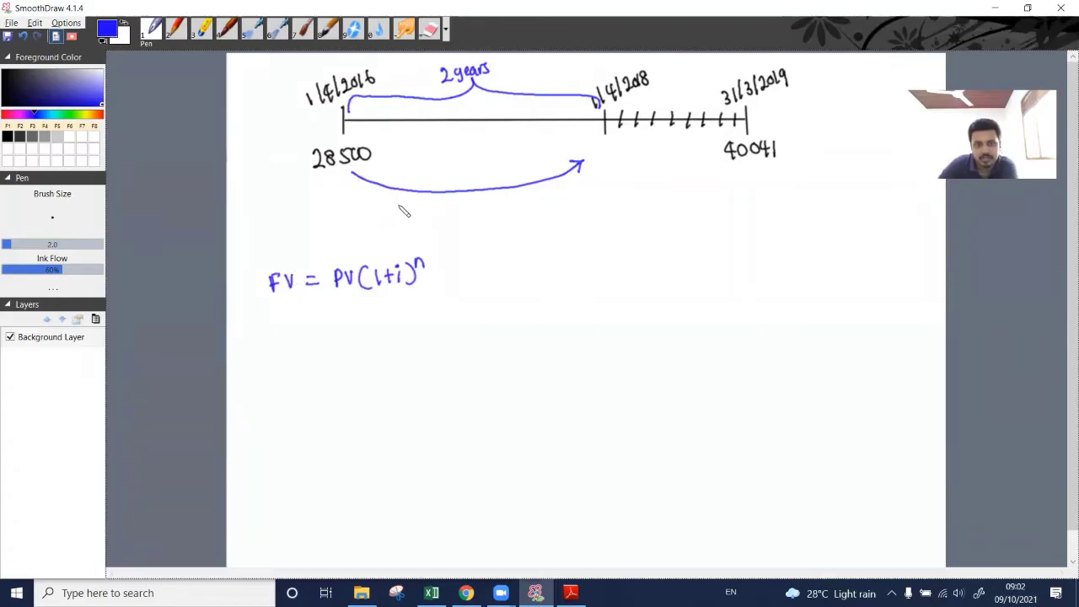
Write 28500(1+0.12)^2 beneath the curved arrow, checking the discount rate in Excel's handwritten workings along the way.
{"action": "mouse_move", "coordinate": [397, 204]}
{"action": "left_mouse_down"}
{"action": "mouse_move", "coordinate": [416, 216]}
{"action": "mouse_move", "coordinate": [463, 210]}
{"action": "mouse_move", "coordinate": [458, 221]}
{"action": "mouse_move", "coordinate": [469, 203]}
{"action": "mouse_move", "coordinate": [465, 216]}
{"action": "mouse_move", "coordinate": [481, 208]}
{"action": "left_mouse_up"}
{"action": "left_click_drag", "start_coordinate": [476, 203], "coordinate": [476, 215]}
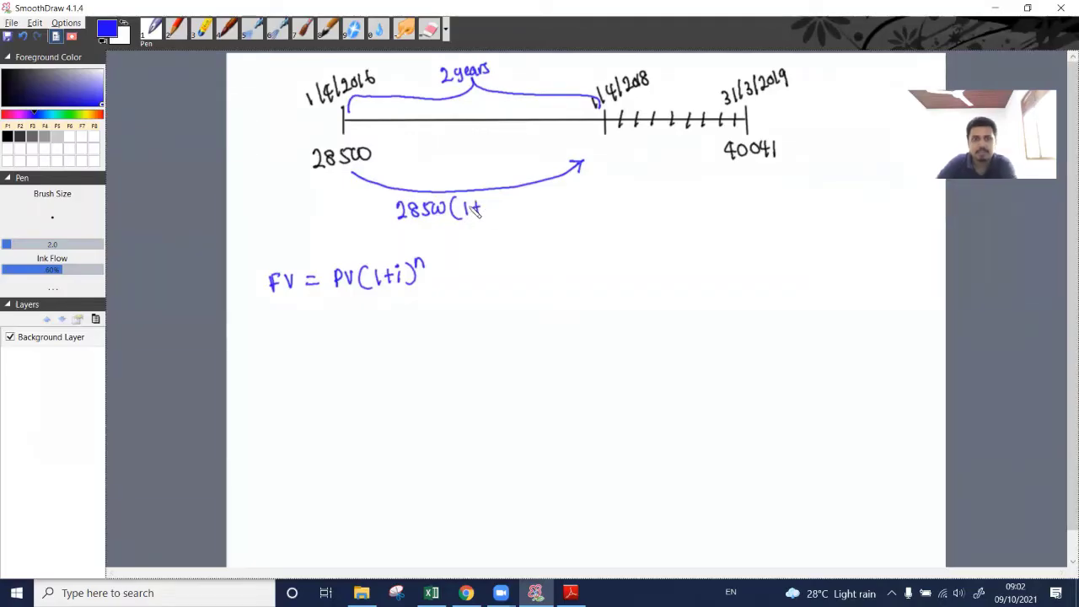
{"action": "key", "text": "alt+Tab"}
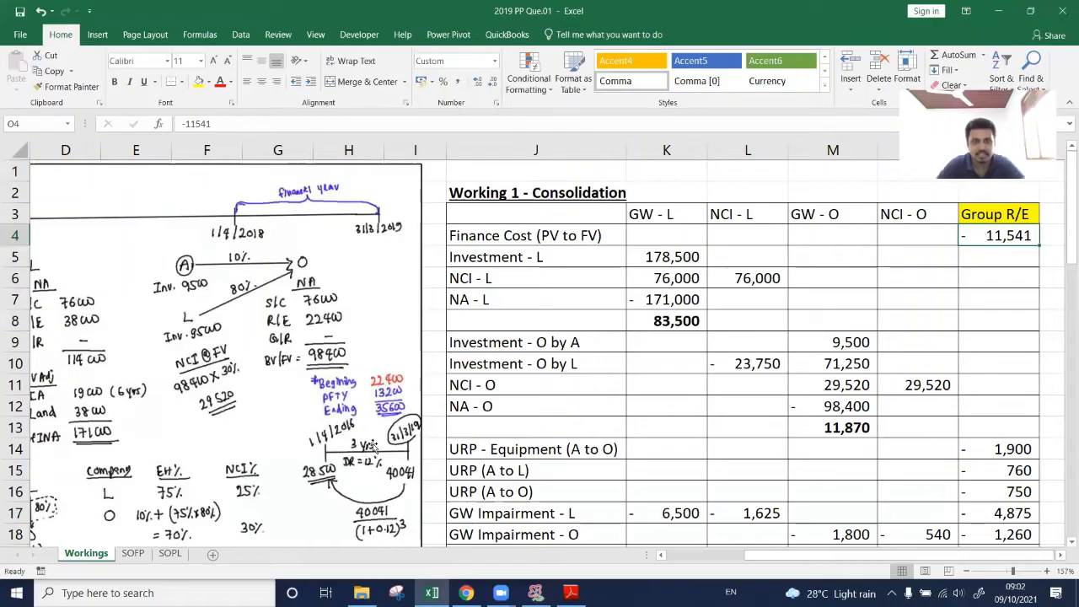
{"action": "scroll", "coordinate": [372, 447], "scroll_direction": "up", "scroll_amount": 4, "text": "ctrl"}
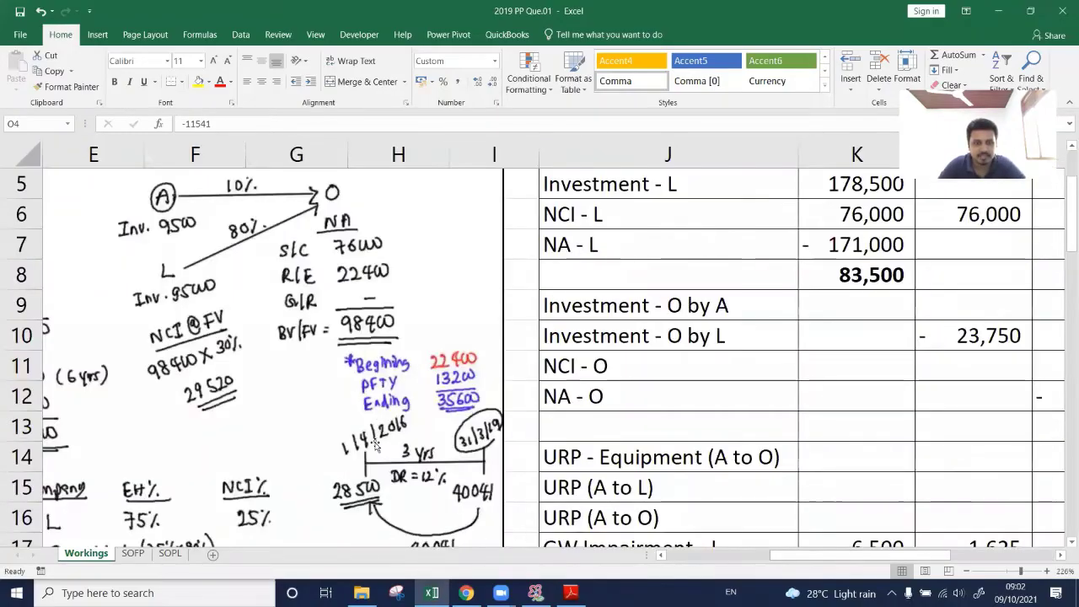
{"action": "scroll", "coordinate": [415, 448], "scroll_direction": "down", "scroll_amount": 1}
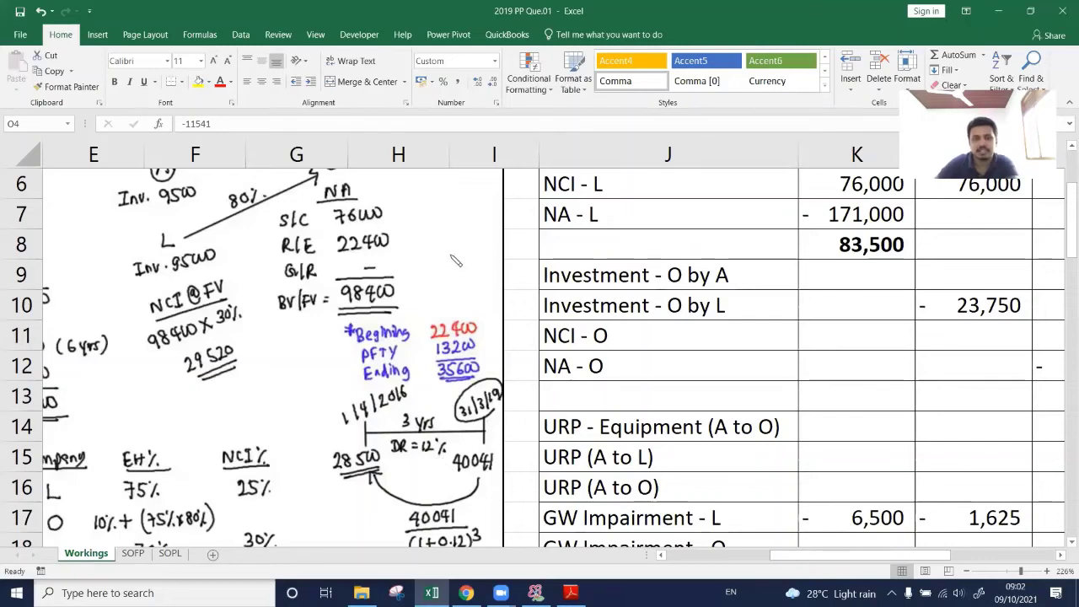
{"action": "key", "text": "alt+Tab"}
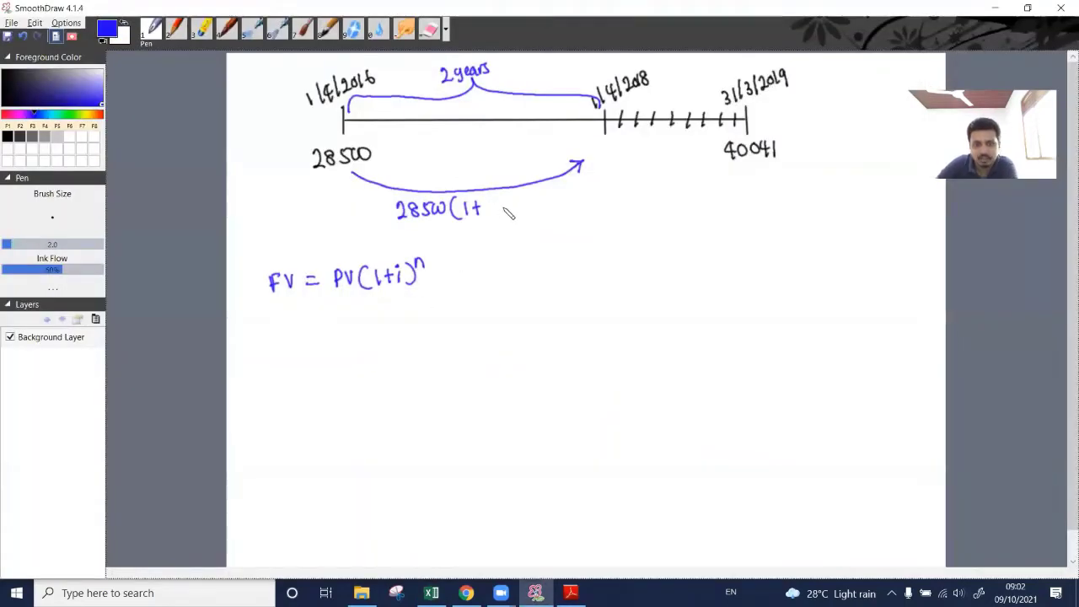
{"action": "left_click_drag", "start_coordinate": [492, 203], "coordinate": [491, 203]}
{"action": "left_click_drag", "start_coordinate": [499, 214], "coordinate": [499, 214]}
{"action": "left_click_drag", "start_coordinate": [505, 202], "coordinate": [520, 216]}
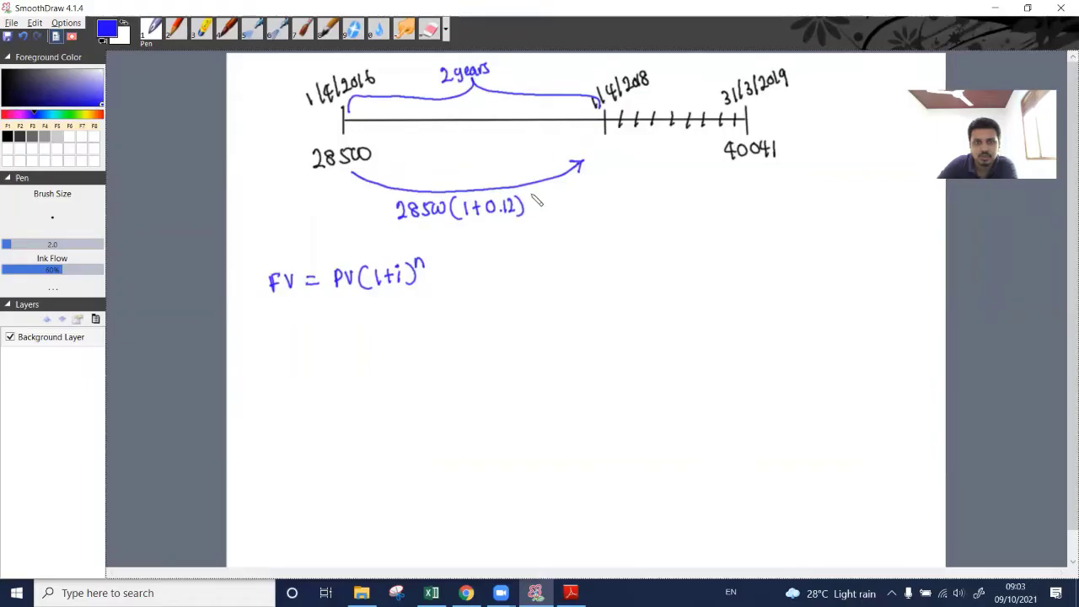
{"action": "left_click_drag", "start_coordinate": [522, 191], "coordinate": [532, 199]}
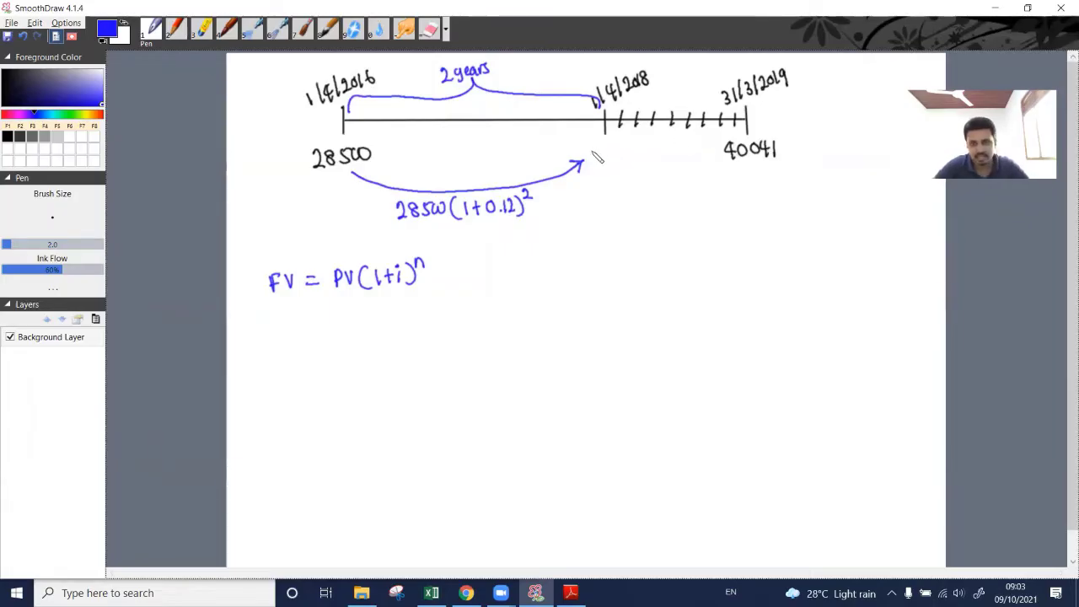
Write 35750 beneath 1/4/2018, draw a brace from it to 40041, and label the brace 4291 with a double underline.
{"action": "mouse_move", "coordinate": [595, 162]}
{"action": "left_mouse_down"}
{"action": "mouse_move", "coordinate": [627, 162]}
{"action": "mouse_move", "coordinate": [633, 148]}
{"action": "mouse_move", "coordinate": [638, 160]}
{"action": "left_mouse_up"}
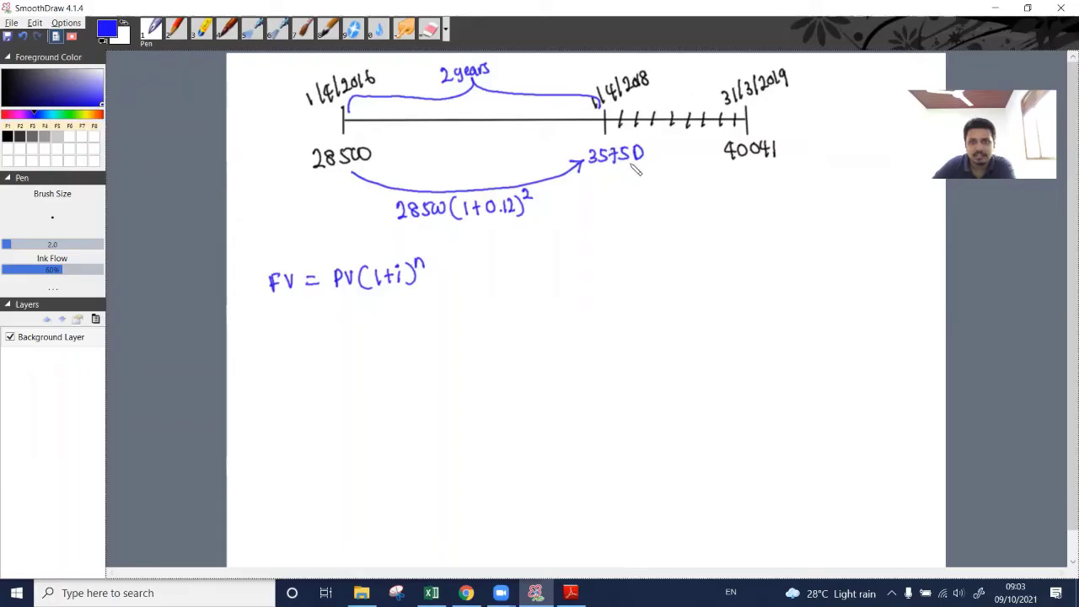
{"action": "mouse_move", "coordinate": [616, 167]}
{"action": "left_mouse_down"}
{"action": "mouse_move", "coordinate": [626, 179]}
{"action": "mouse_move", "coordinate": [700, 181]}
{"action": "mouse_move", "coordinate": [755, 167]}
{"action": "left_mouse_up"}
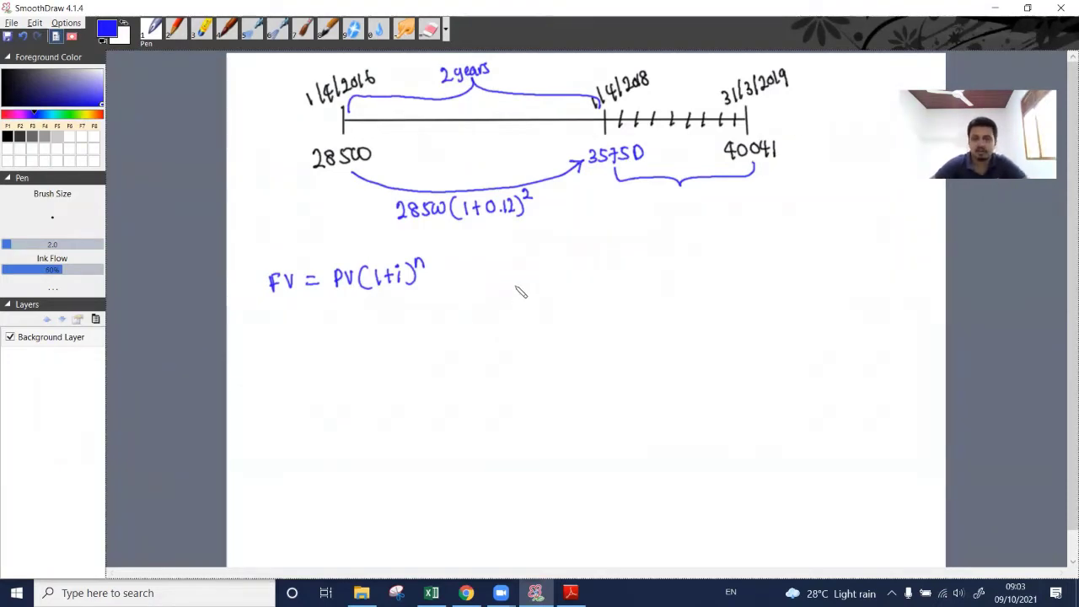
{"action": "mouse_move", "coordinate": [663, 197]}
{"action": "left_mouse_down"}
{"action": "mouse_move", "coordinate": [667, 215]}
{"action": "mouse_move", "coordinate": [694, 211]}
{"action": "mouse_move", "coordinate": [706, 224]}
{"action": "left_mouse_up"}
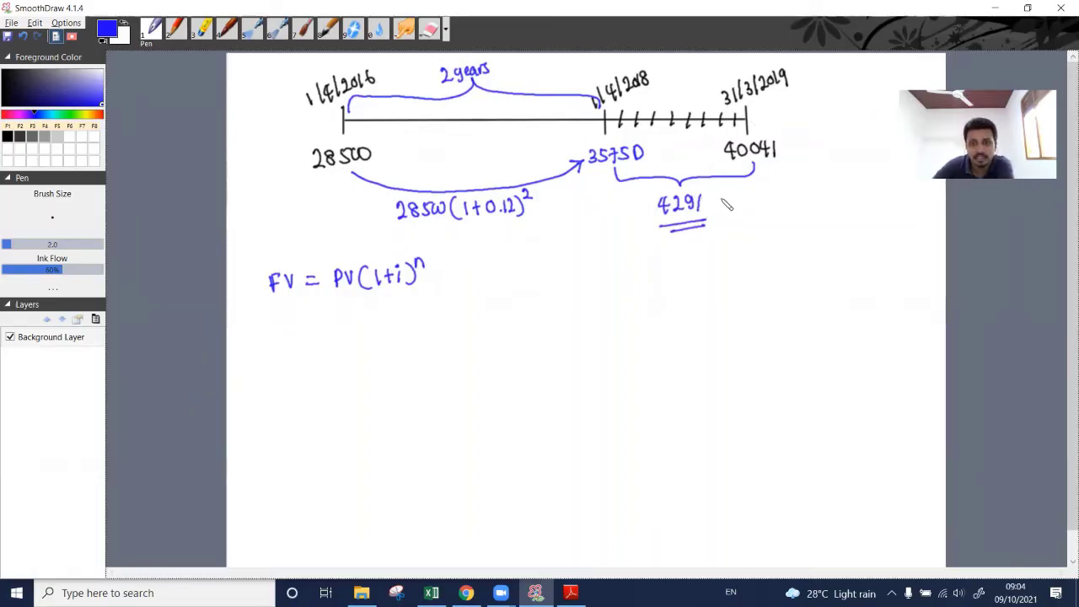
Annotate 4291 with an arrow to "Finance cost of the current F/Y." and circle the amount.
{"action": "left_click_drag", "start_coordinate": [718, 204], "coordinate": [886, 201]}
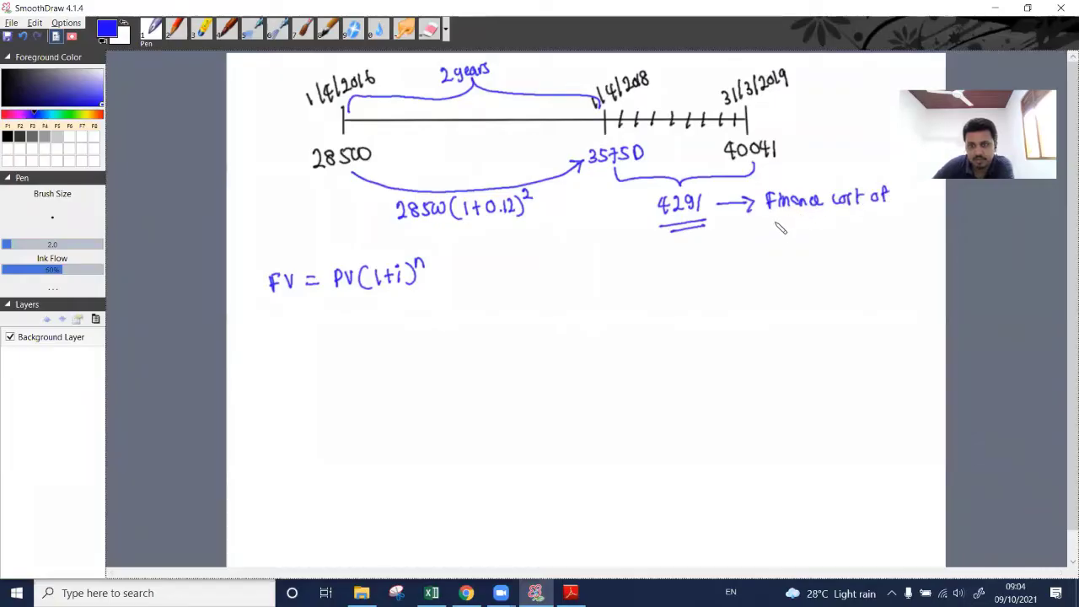
{"action": "mouse_move", "coordinate": [774, 221]}
{"action": "left_mouse_down"}
{"action": "mouse_move", "coordinate": [835, 231]}
{"action": "mouse_move", "coordinate": [896, 209]}
{"action": "mouse_move", "coordinate": [882, 224]}
{"action": "mouse_move", "coordinate": [892, 216]}
{"action": "mouse_move", "coordinate": [902, 235]}
{"action": "left_mouse_up"}
{"action": "left_click", "coordinate": [909, 229]}
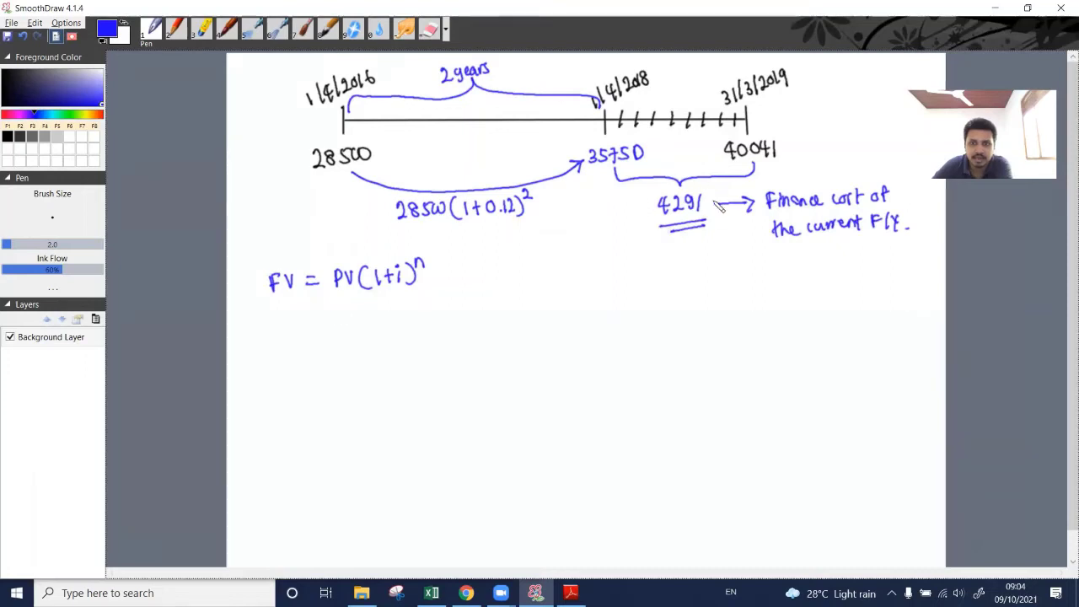
{"action": "mouse_move", "coordinate": [707, 237]}
{"action": "left_mouse_down"}
{"action": "mouse_move", "coordinate": [644, 213]}
{"action": "mouse_move", "coordinate": [675, 179]}
{"action": "mouse_move", "coordinate": [708, 234]}
{"action": "left_mouse_up"}
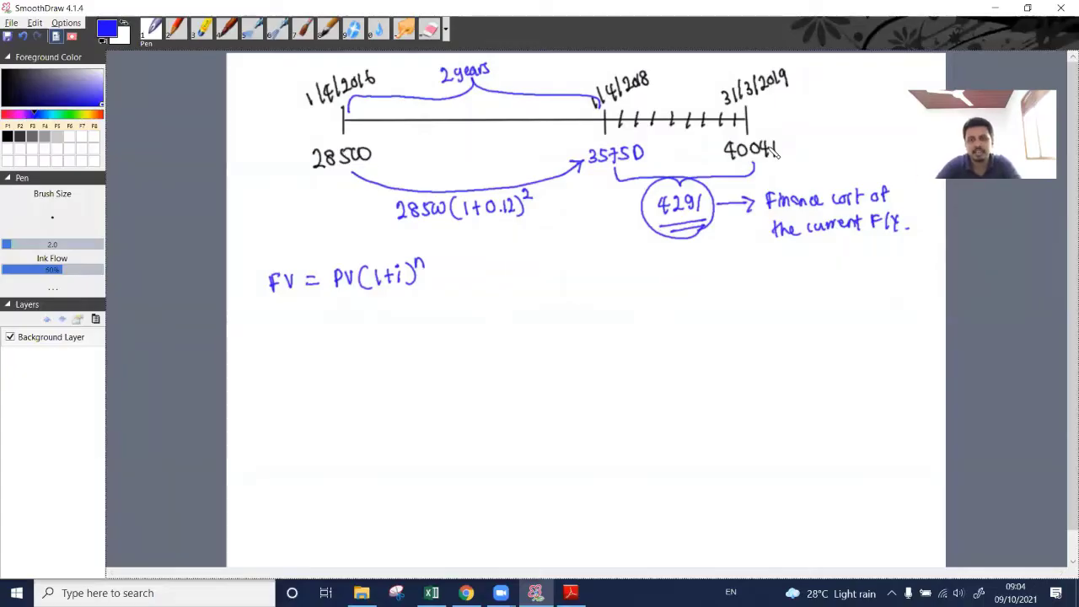
Switch to Excel and enter +4291 as text in the Finance Cost row's Adjustments cell, F11, on the SOPL sheet.
{"action": "key", "text": "alt+Tab"}
{"action": "key", "text": "Tab"}
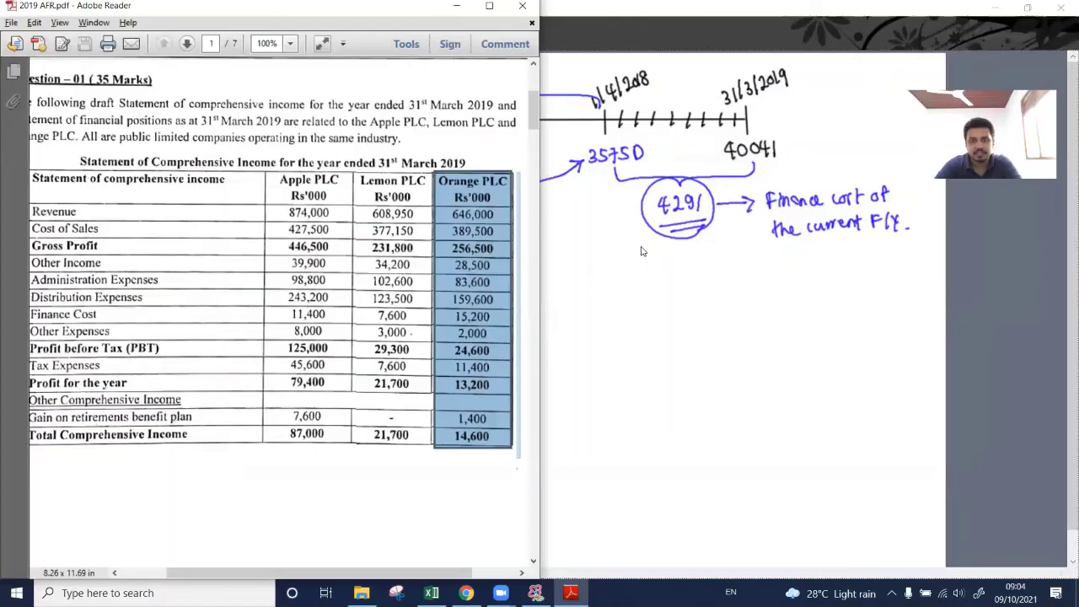
{"action": "key", "text": "alt+Tab"}
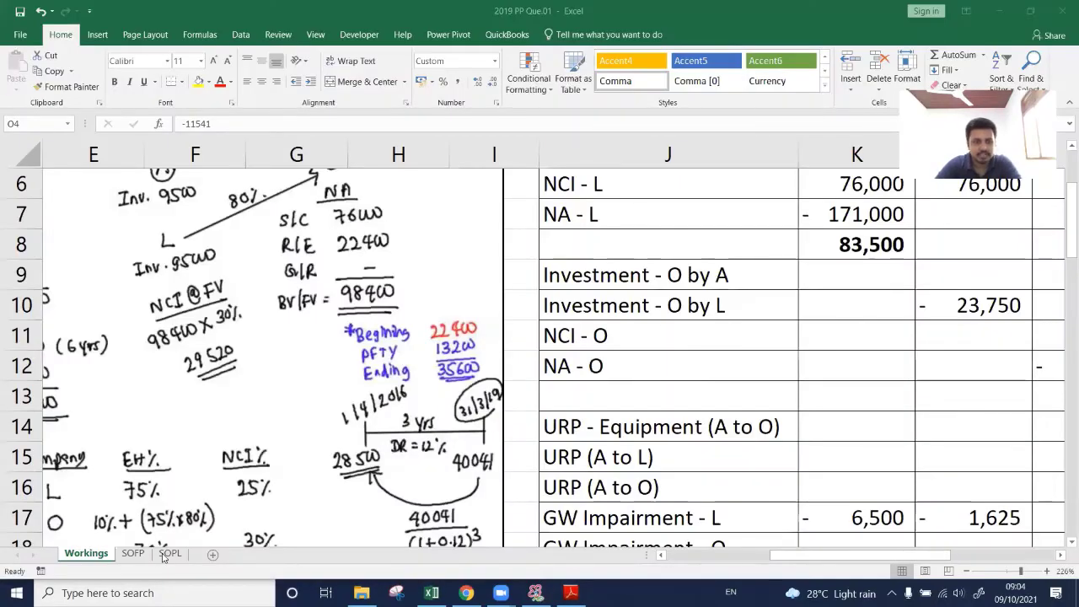
{"action": "key", "text": "ctrl+Page_Down"}
{"action": "key", "text": "ctrl+Page_Down"}
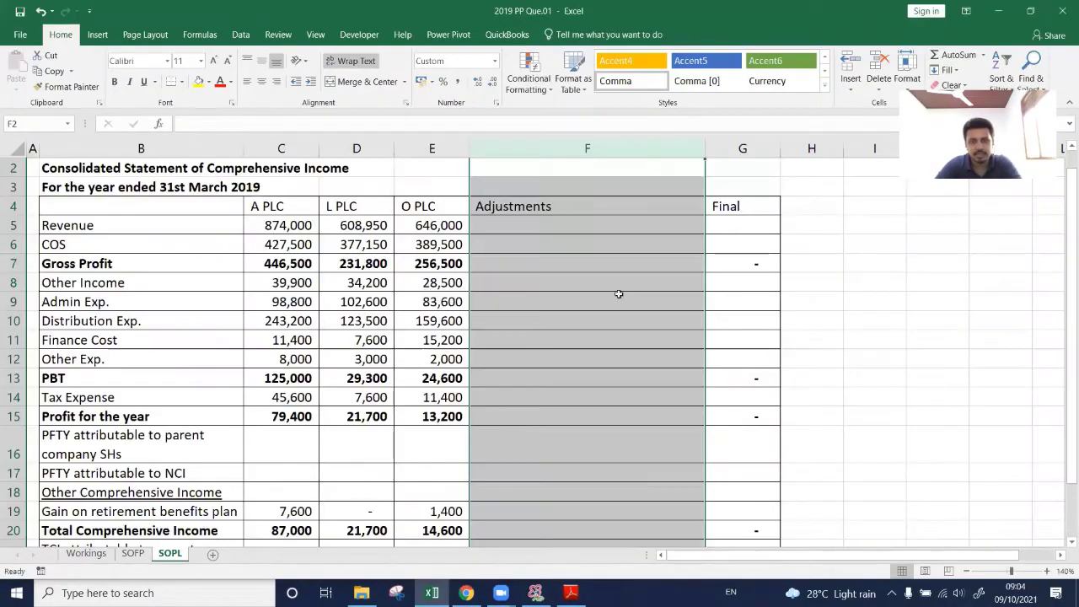
{"action": "left_click", "coordinate": [568, 301]}
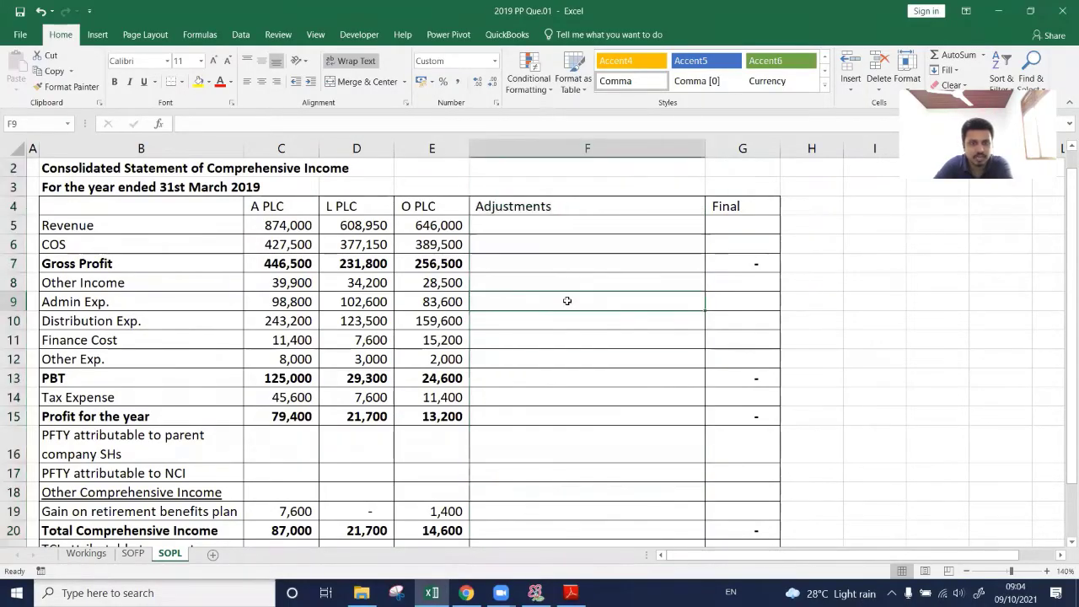
{"action": "left_click_drag", "start_coordinate": [153, 221], "coordinate": [140, 360]}
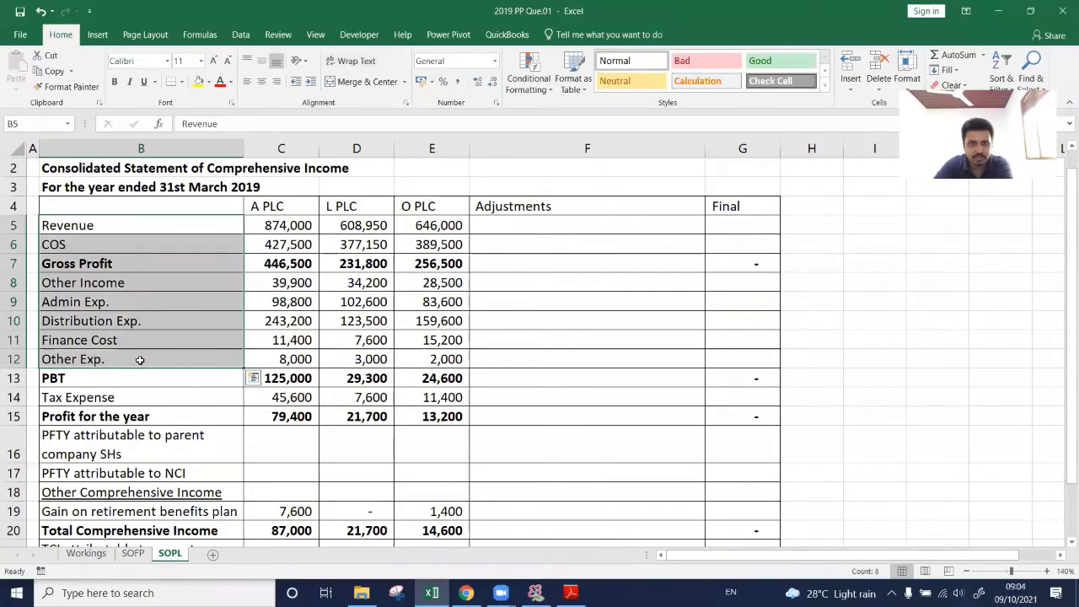
{"action": "left_click", "coordinate": [124, 341]}
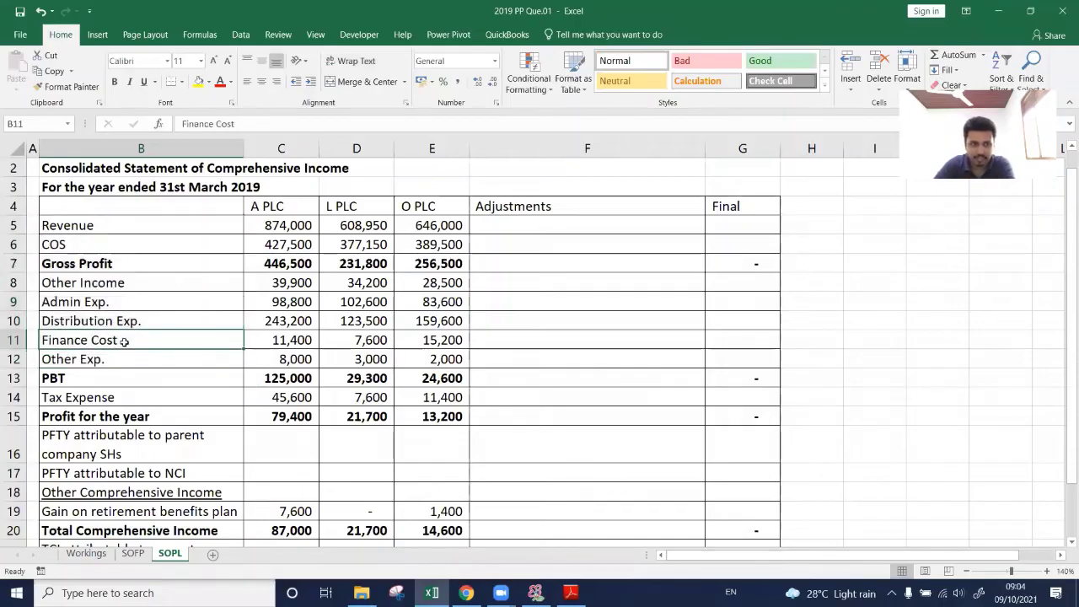
{"action": "left_click", "coordinate": [493, 338]}
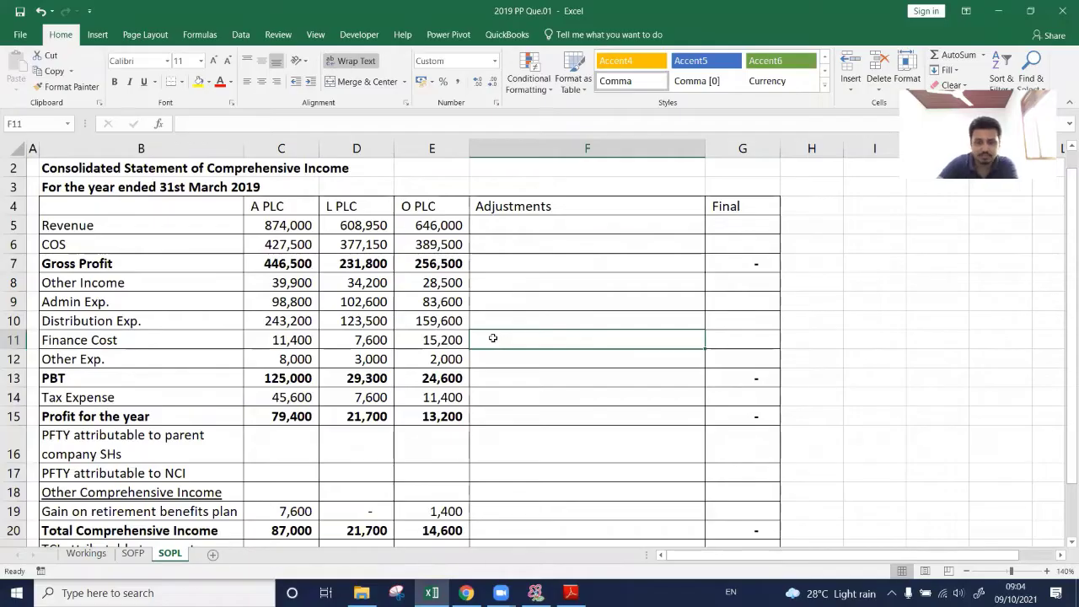
{"action": "type", "text": "'"}
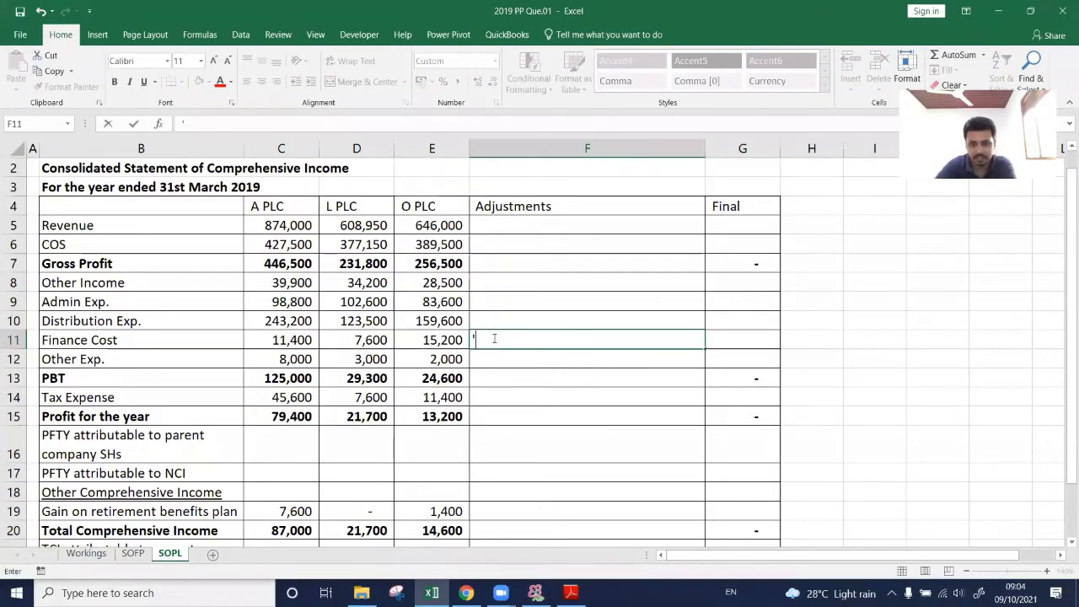
{"action": "type", "text": "+"}
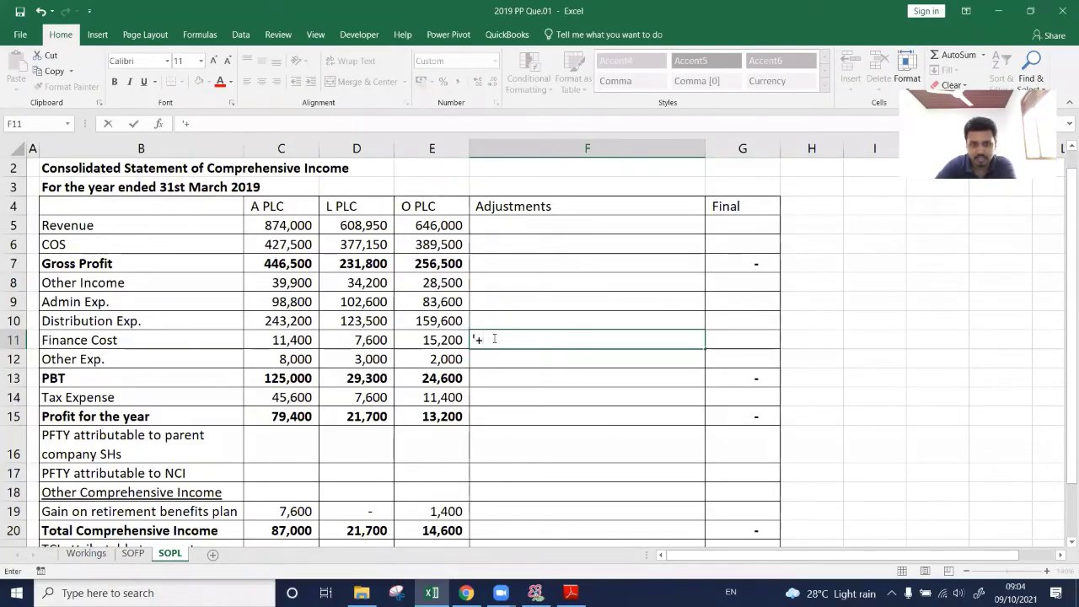
{"action": "type", "text": "4"}
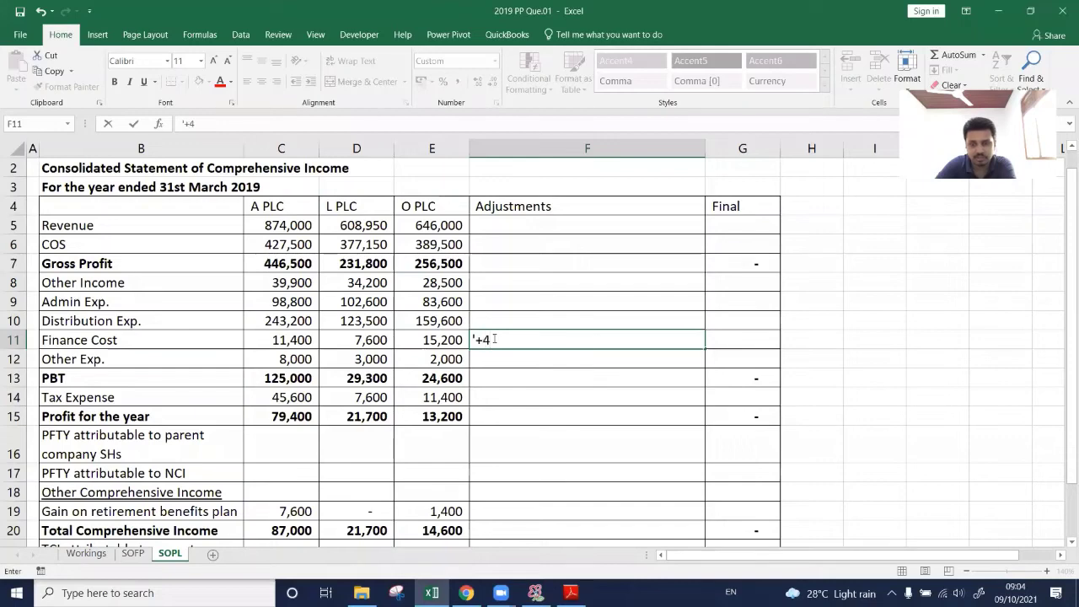
{"action": "type", "text": "291"}
{"action": "key", "text": "Return"}
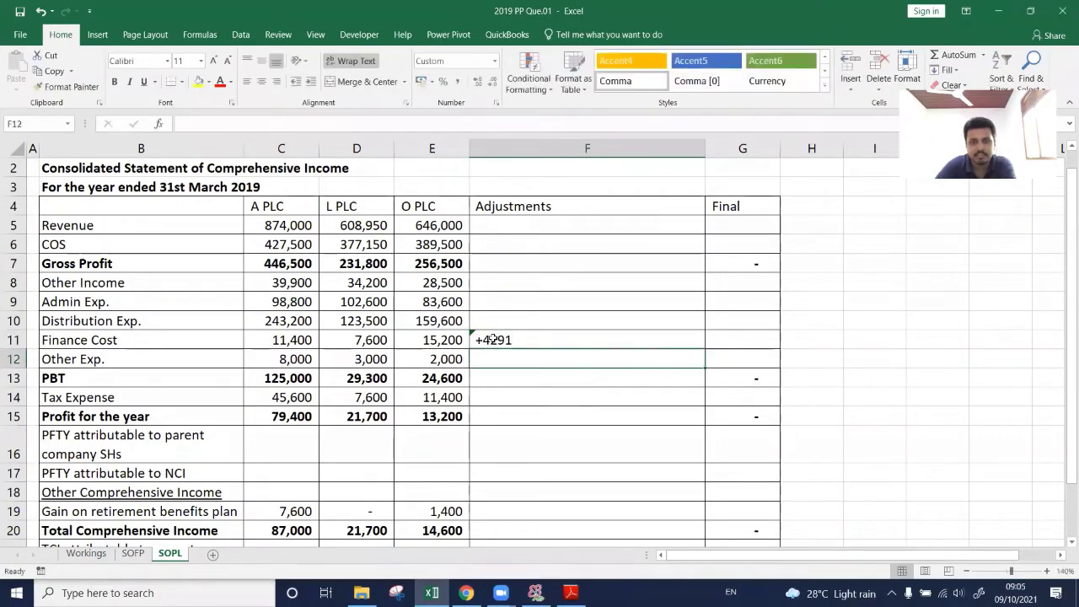
Check the SmoothDraw working, return to Excel, and append "(Cont.Pmt)" to the +4291 finance cost adjustment in F11.
{"action": "key", "text": "Up"}
{"action": "key", "text": "alt+Tab"}
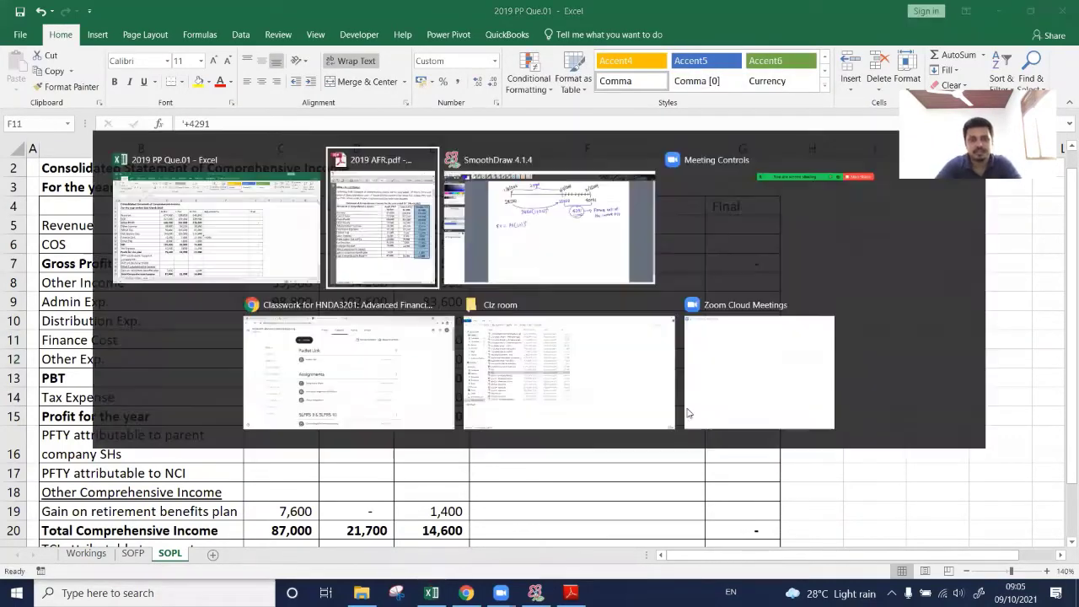
{"action": "key", "text": "alt+Tab"}
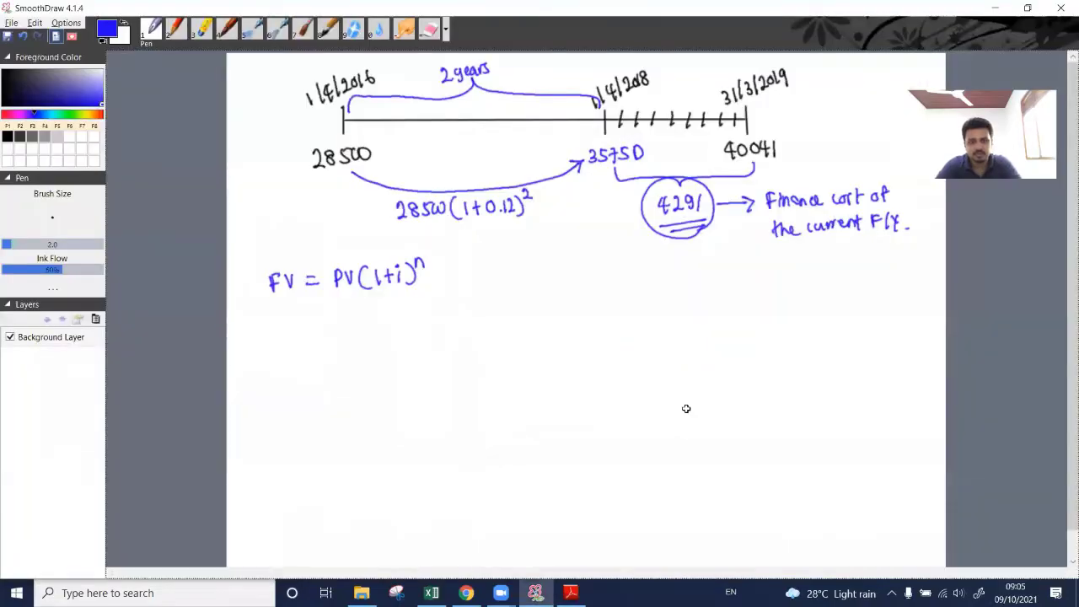
{"action": "key", "text": "alt+Tab"}
{"action": "key", "text": "F2"}
{"action": "type", "text": "("}
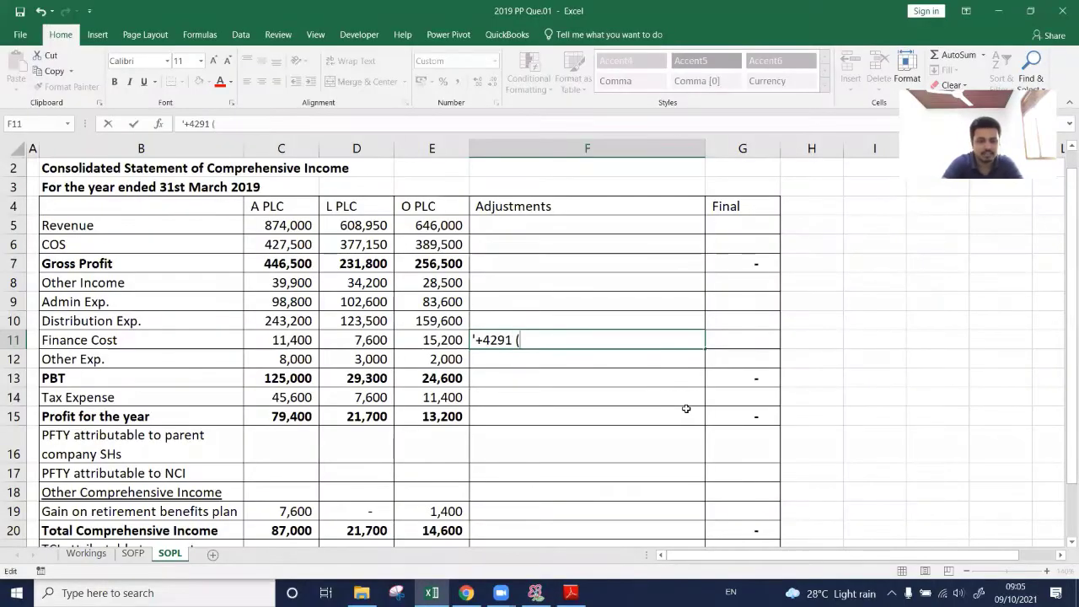
{"action": "type", "text": "Cont.Pa"}
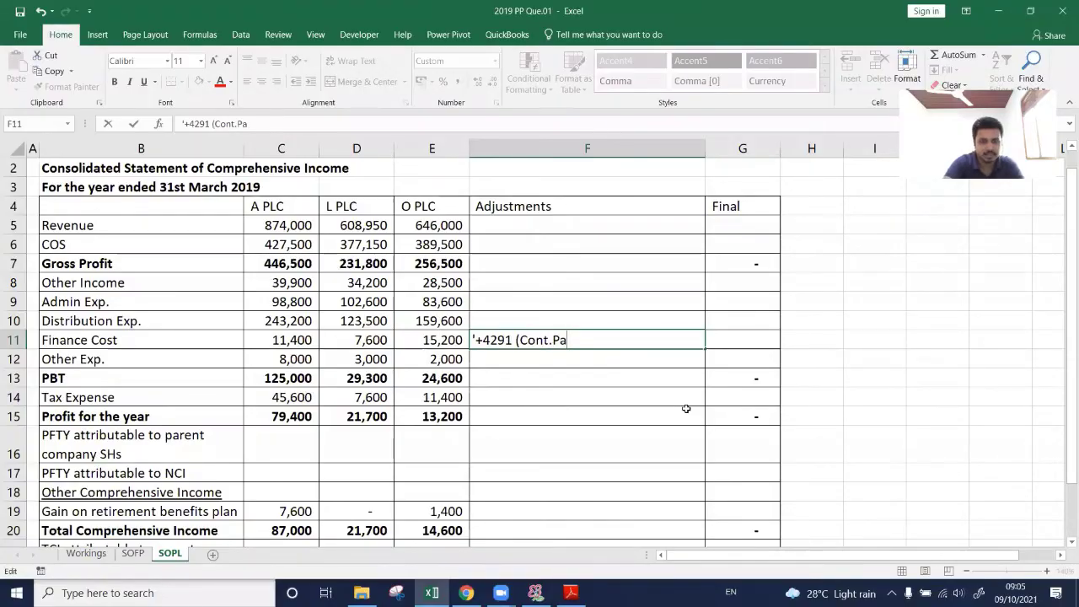
{"action": "key", "text": "BackSpace"}
{"action": "type", "text": "mt)"}
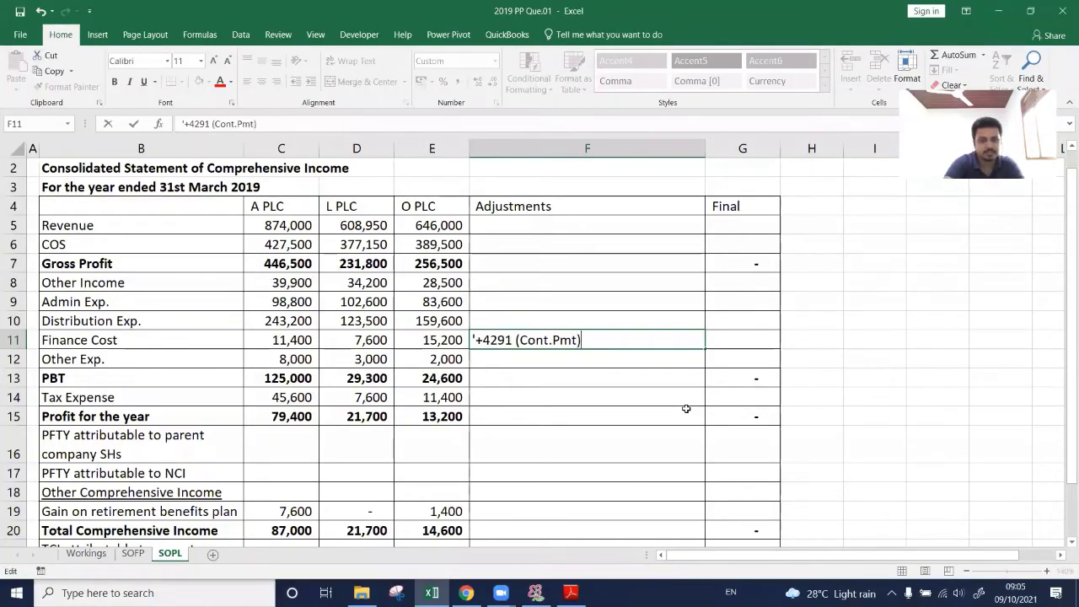
{"action": "key", "text": "ctrl+Return"}
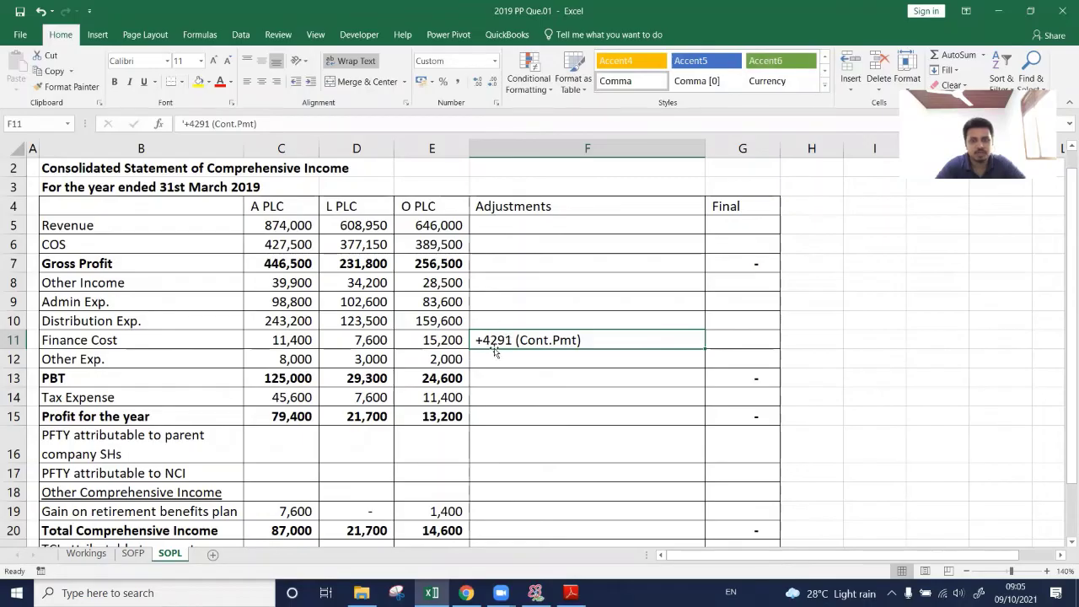
Fill the Finance Cost (PV to FV) amount under Group R/E, cell O4 on the Workings sheet, with light green.
{"action": "left_click", "coordinate": [134, 337]}
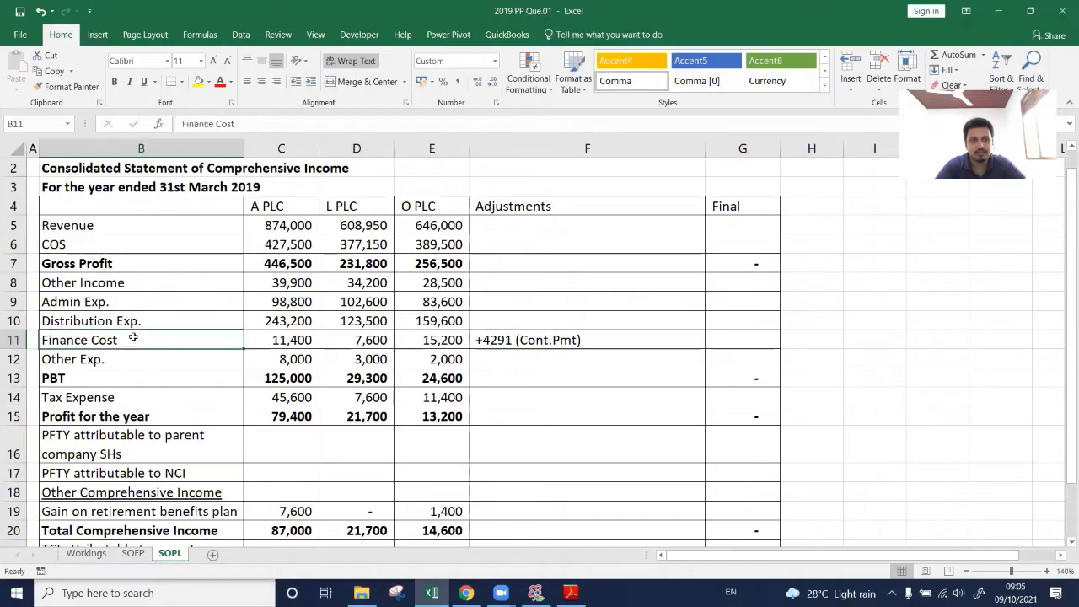
{"action": "left_click", "coordinate": [531, 206]}
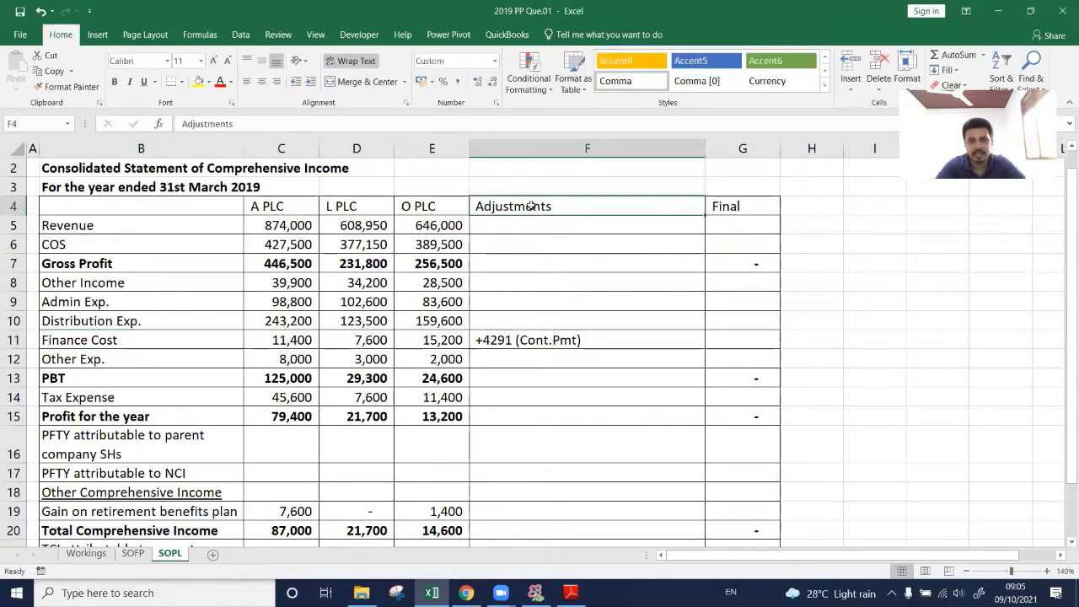
{"action": "left_click", "coordinate": [93, 554]}
{"action": "scroll", "coordinate": [757, 294], "scroll_direction": "down", "scroll_amount": 3}
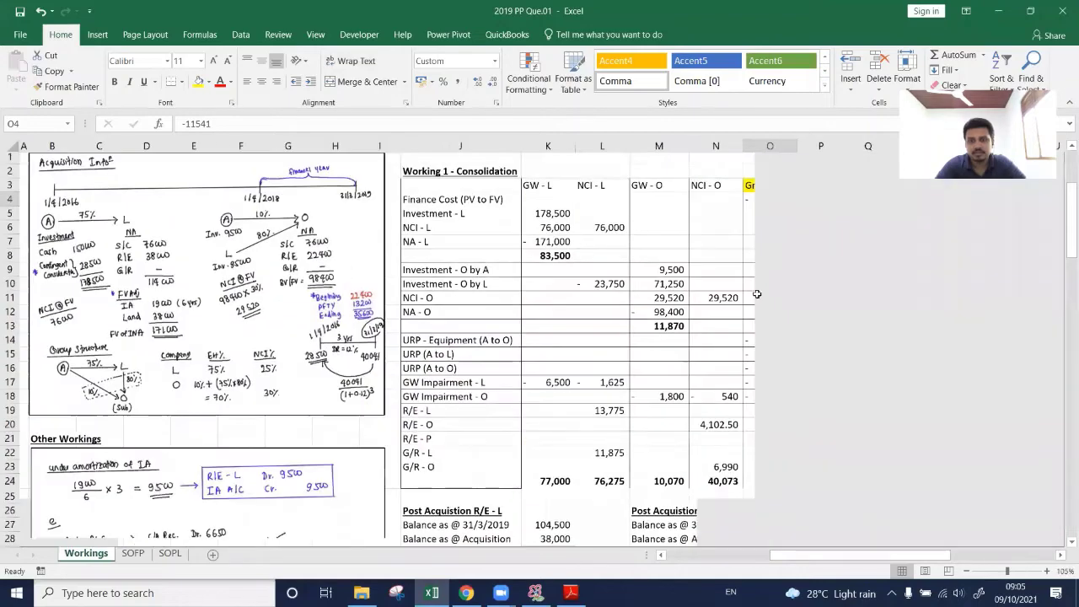
{"action": "left_click", "coordinate": [1046, 572]}
{"action": "left_click", "coordinate": [1047, 572]}
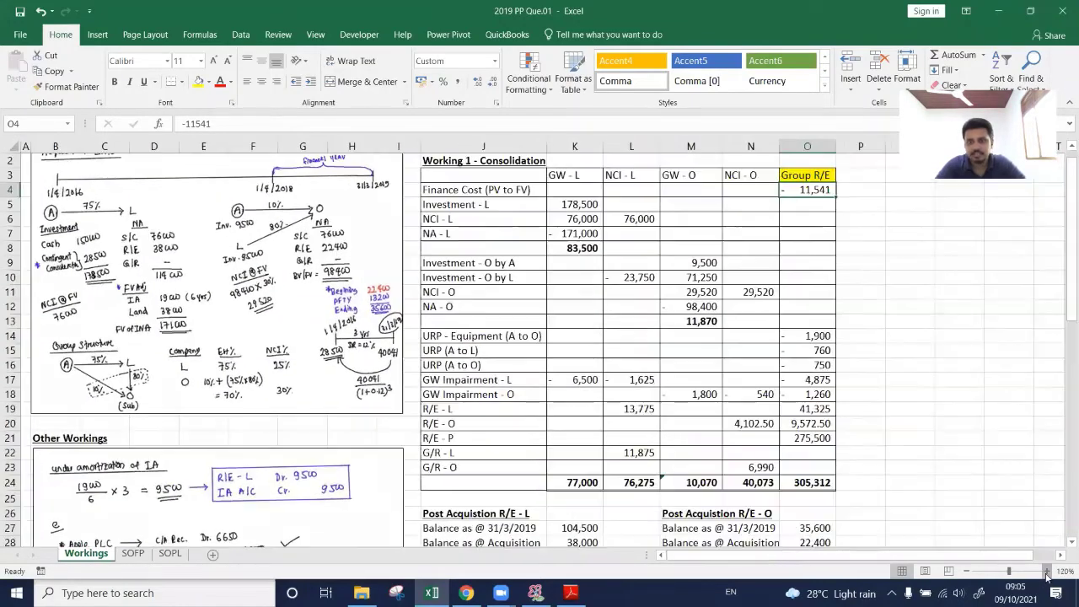
{"action": "left_click", "coordinate": [207, 82]}
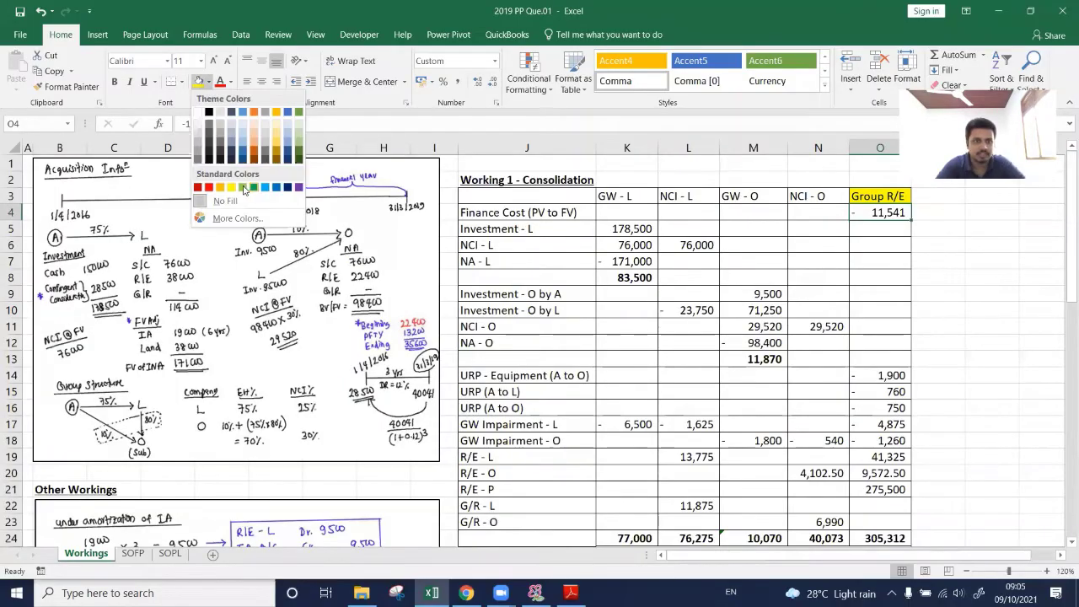
{"action": "left_click", "coordinate": [244, 187]}
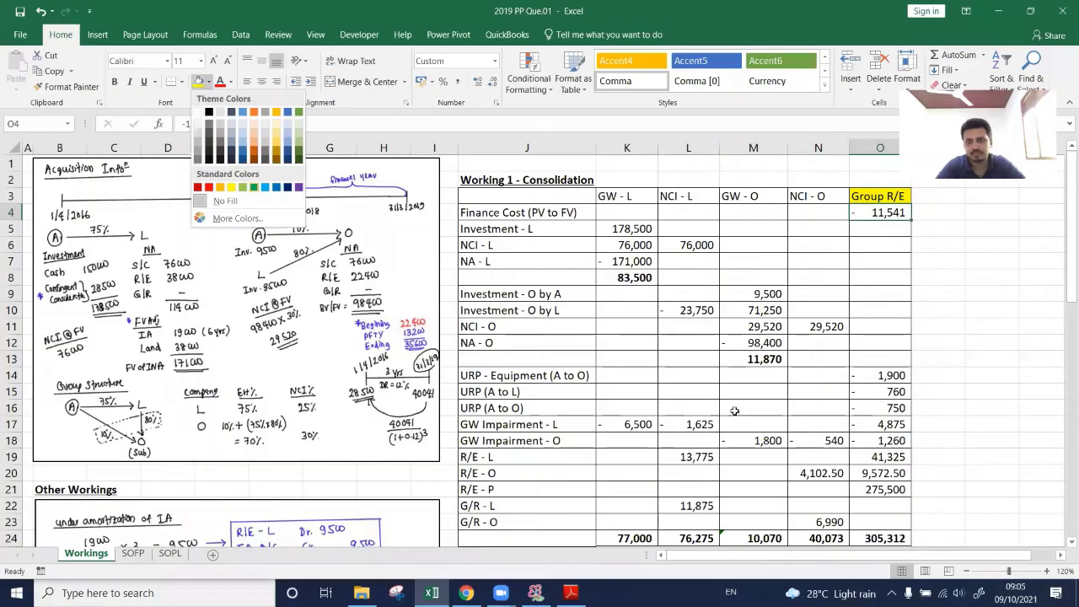
Select the URP - Equipment (A to O) amount in O14 and examine working f on the equipment sale from A to O.
{"action": "left_click", "coordinate": [880, 377]}
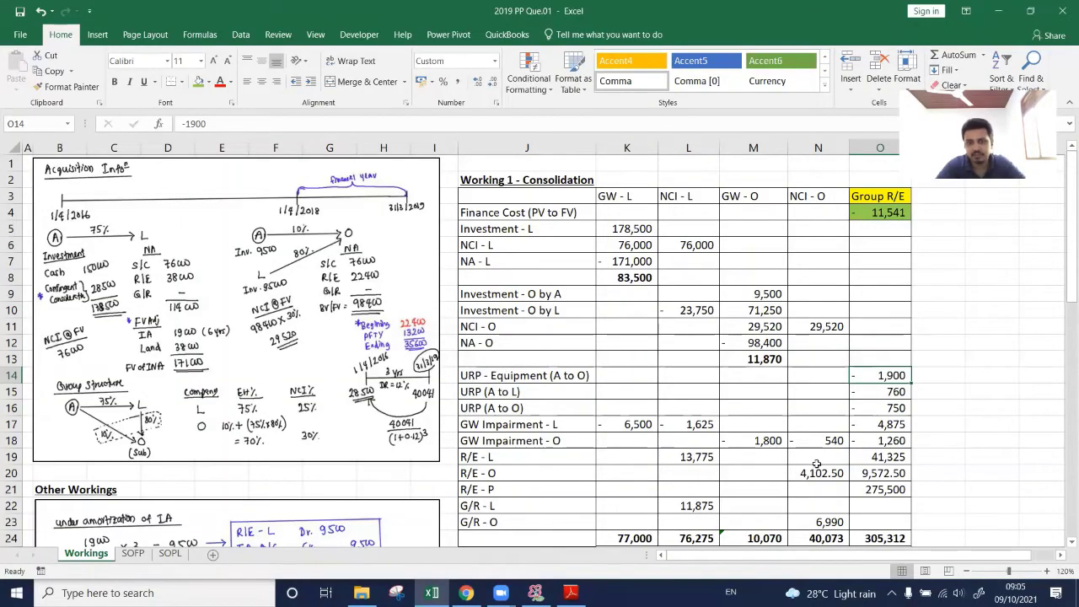
{"action": "left_click", "coordinate": [1047, 571]}
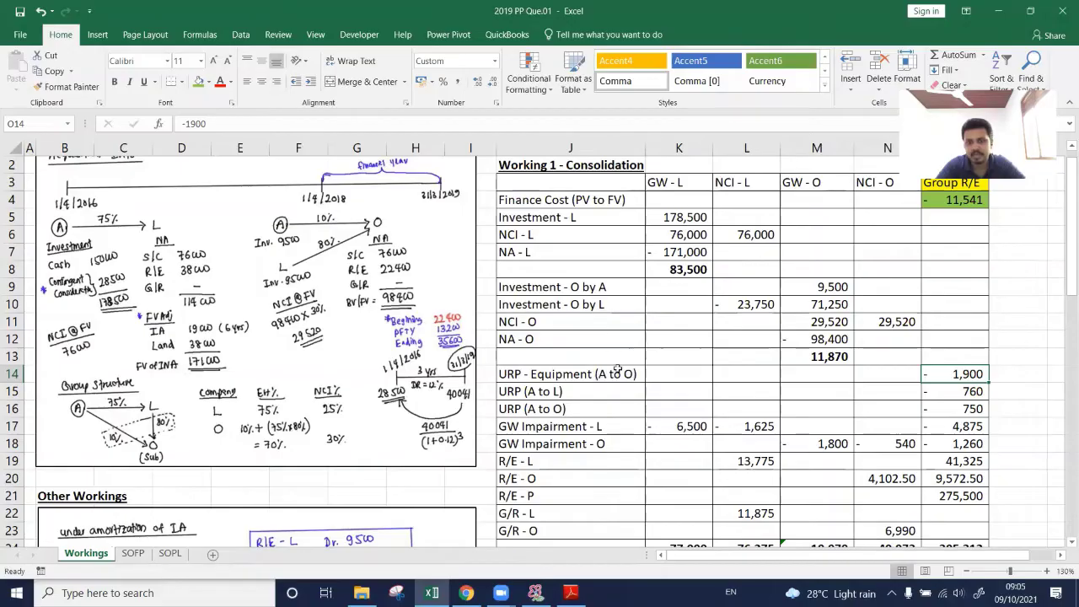
{"action": "scroll", "coordinate": [624, 376], "scroll_direction": "down", "scroll_amount": 4}
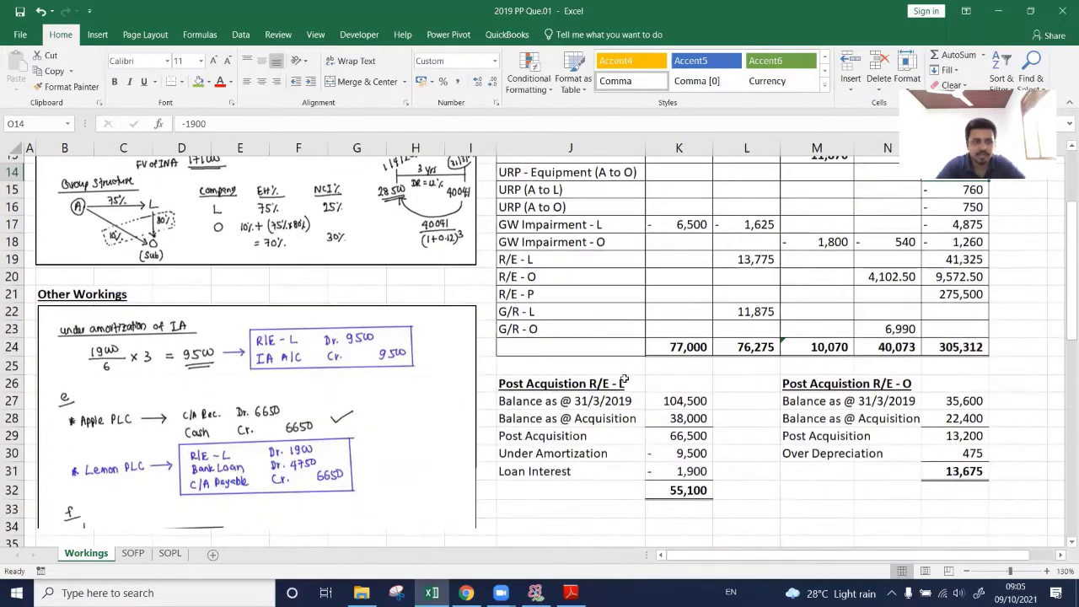
{"action": "scroll", "coordinate": [310, 396], "scroll_direction": "down", "scroll_amount": 1}
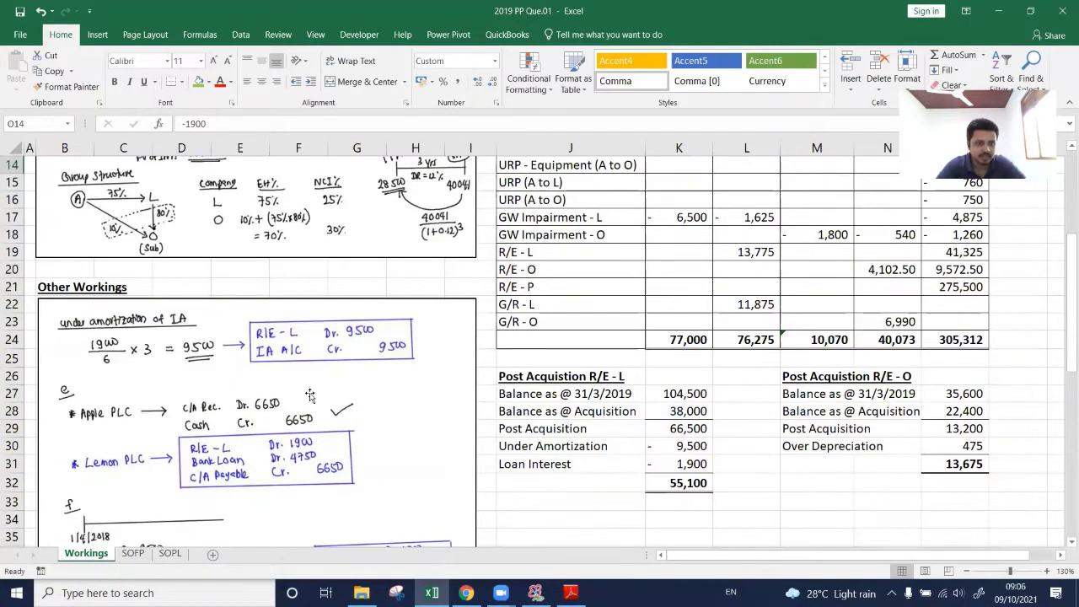
{"action": "scroll", "coordinate": [311, 396], "scroll_direction": "down", "scroll_amount": 1}
{"action": "scroll", "coordinate": [309, 393], "scroll_direction": "up", "scroll_amount": 1}
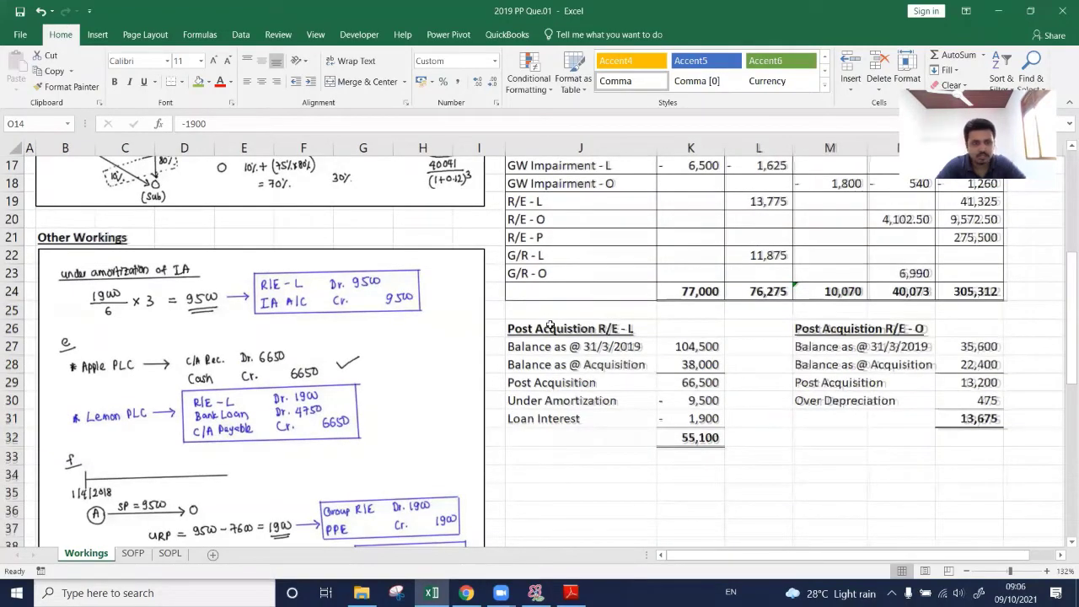
{"action": "scroll", "coordinate": [550, 326], "scroll_direction": "down", "scroll_amount": 2}
{"action": "scroll", "coordinate": [213, 355], "scroll_direction": "up", "scroll_amount": 1}
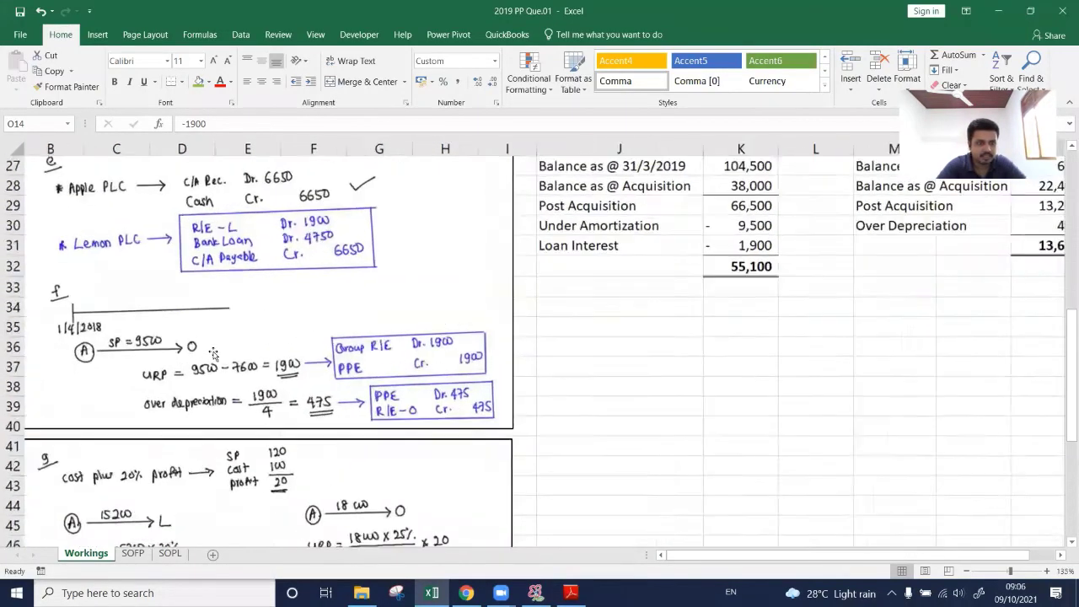
{"action": "scroll", "coordinate": [193, 330], "scroll_direction": "up", "scroll_amount": 2}
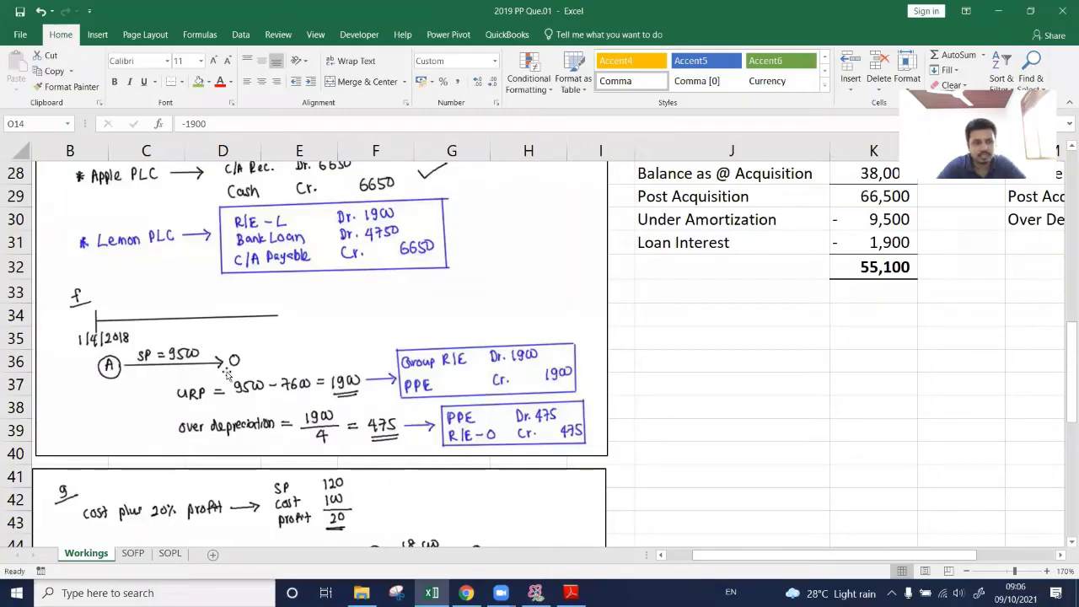
{"action": "scroll", "coordinate": [226, 373], "scroll_direction": "up", "scroll_amount": 1}
{"action": "scroll", "coordinate": [165, 360], "scroll_direction": "left", "scroll_amount": 1}
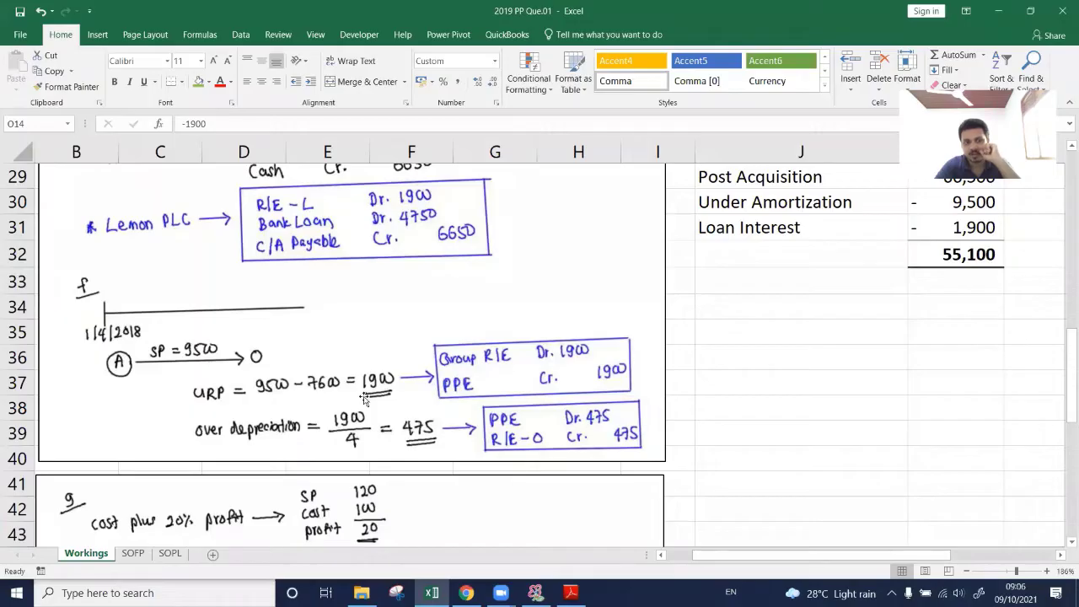
{"action": "scroll", "coordinate": [604, 337], "scroll_direction": "down", "scroll_amount": 1, "text": "ctrl"}
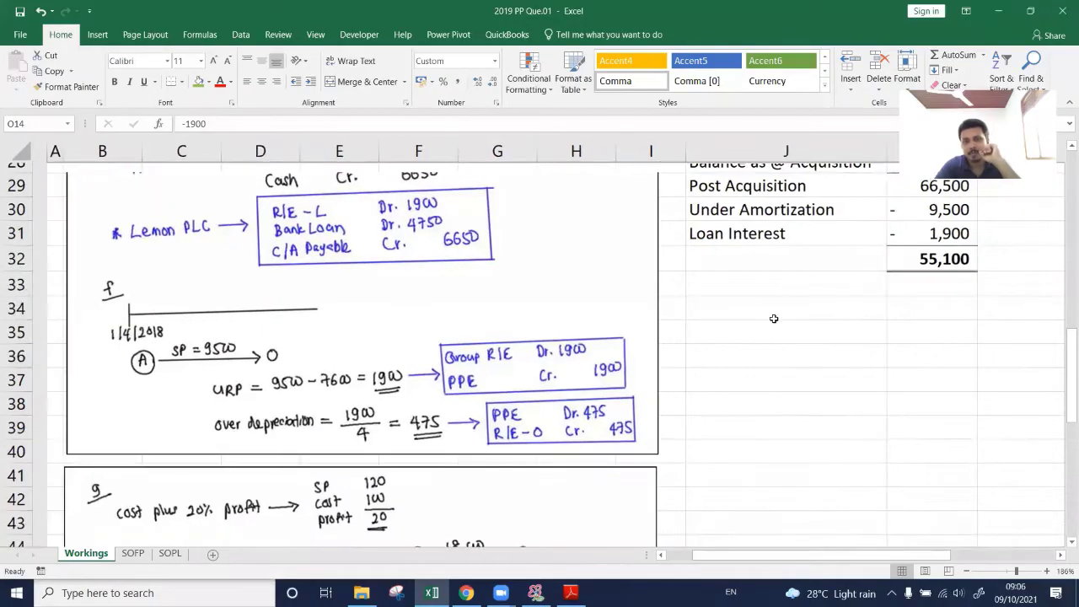
Fill the URP - Equipment (A to O) amount under Group R/E, cell O14, with the same light green.
{"action": "scroll", "coordinate": [801, 314], "scroll_direction": "up", "scroll_amount": 8}
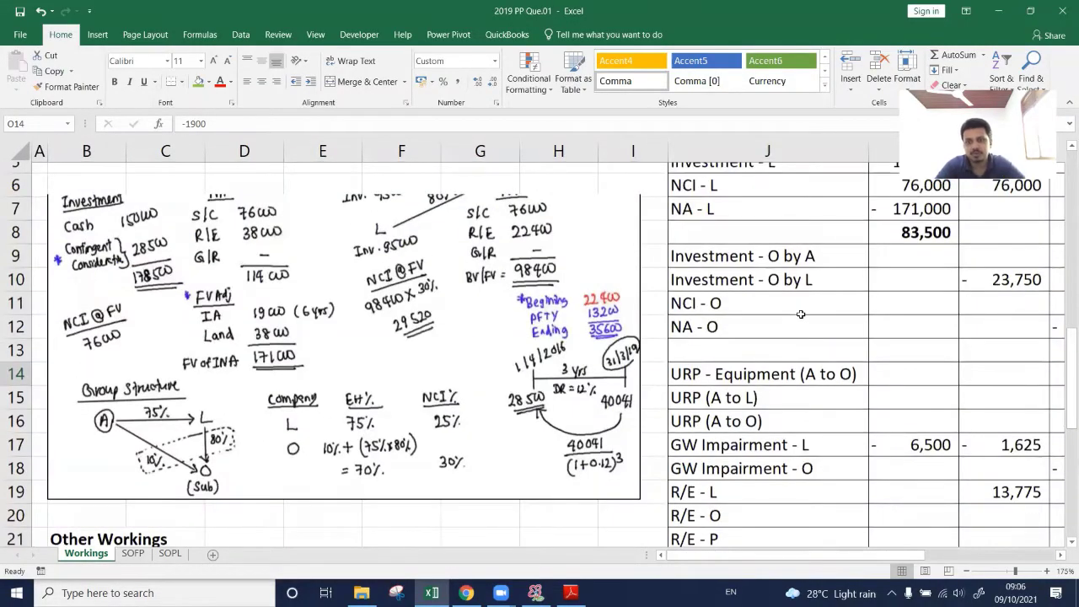
{"action": "scroll", "coordinate": [745, 540], "scroll_direction": "up", "scroll_amount": 1}
{"action": "left_click_drag", "start_coordinate": [747, 555], "coordinate": [869, 558]}
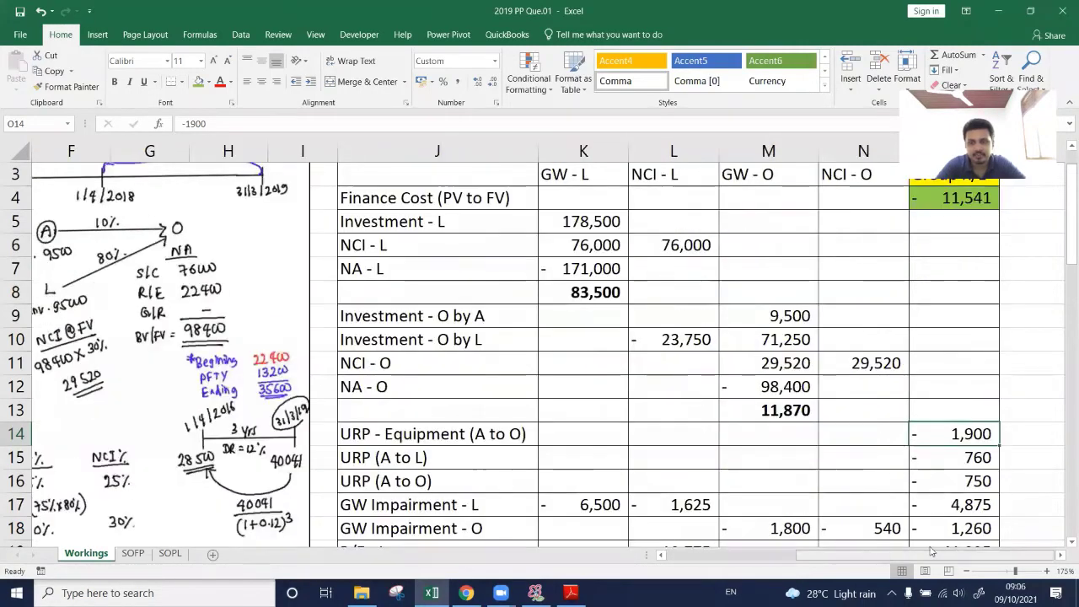
{"action": "left_click", "coordinate": [969, 572]}
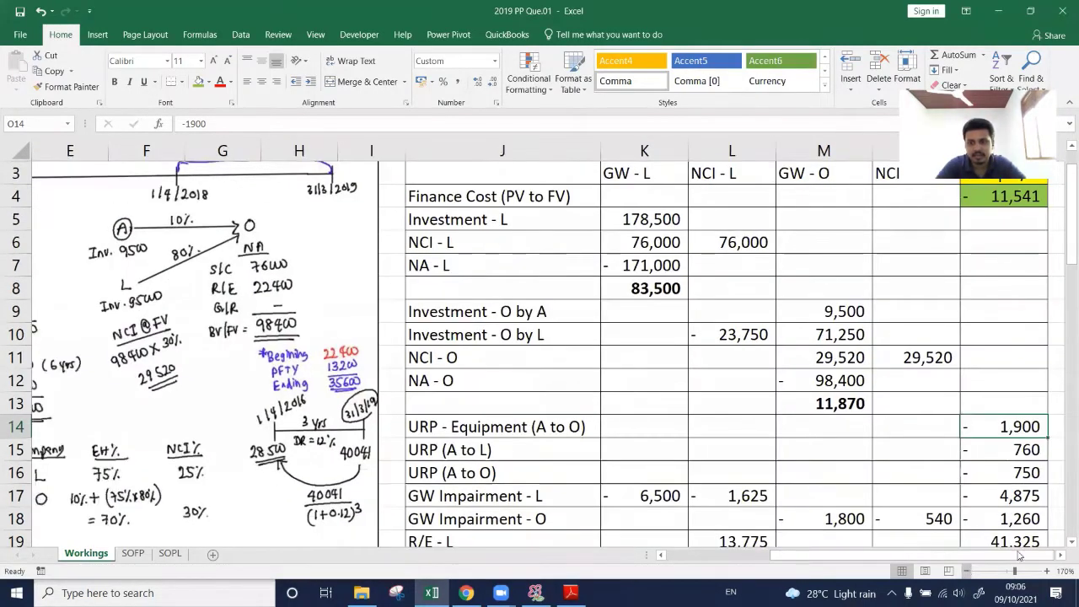
{"action": "left_click", "coordinate": [969, 572]}
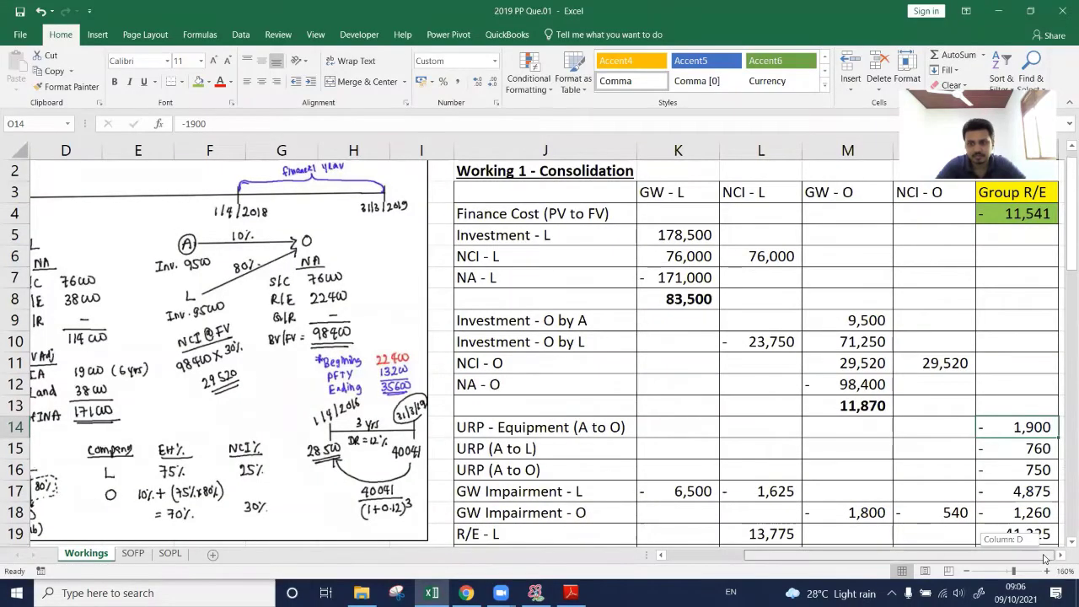
{"action": "left_click", "coordinate": [1061, 554]}
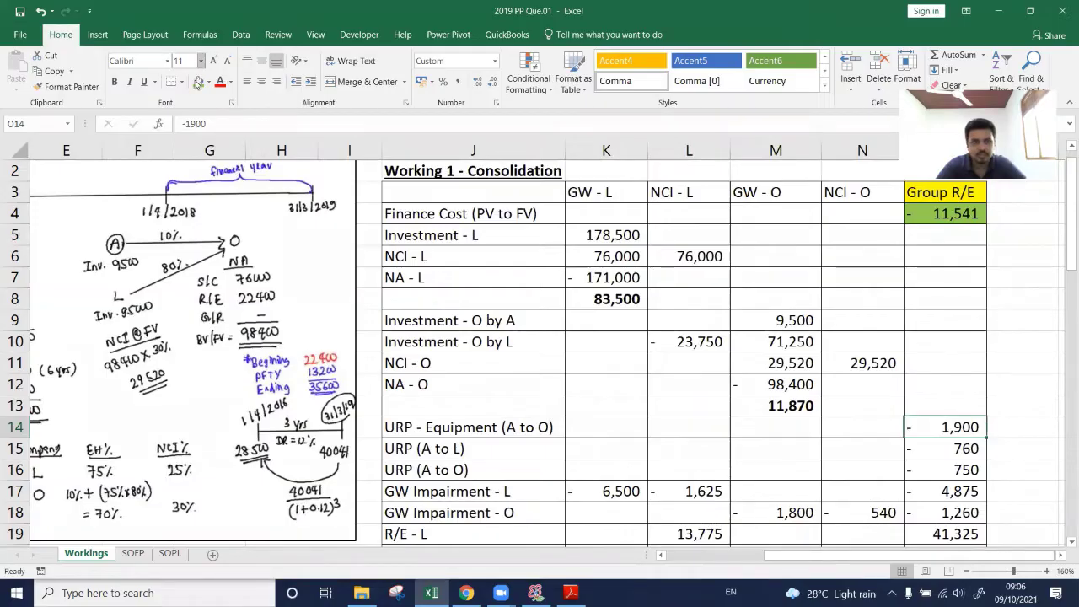
{"action": "left_click", "coordinate": [198, 82]}
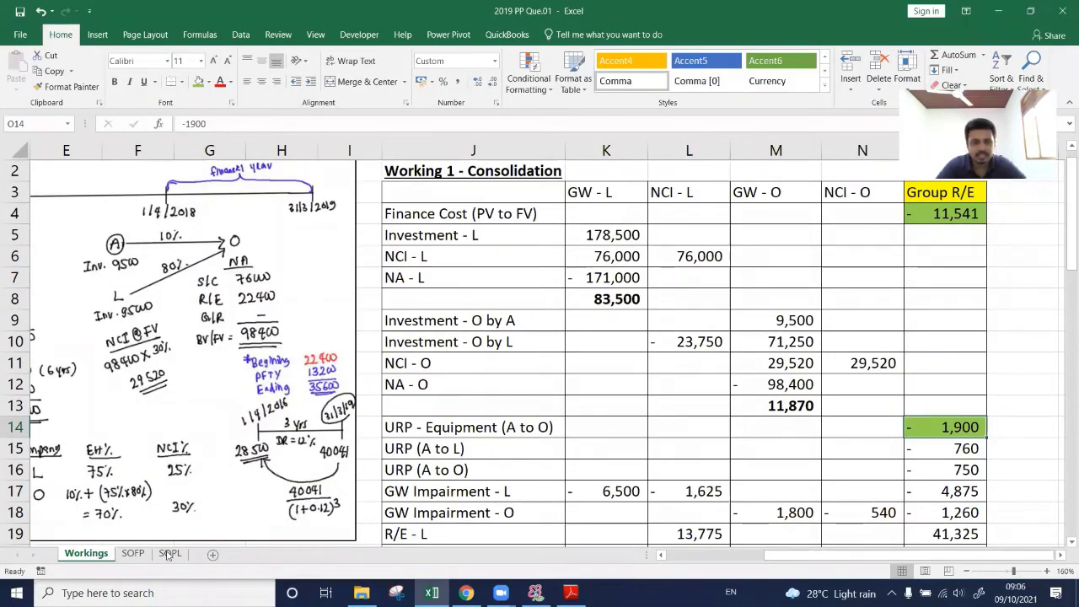
Compare the SOPL income and expense rows with the equipment URP on the Workings sheet to determine which line it adjusts.
{"action": "left_click", "coordinate": [170, 553]}
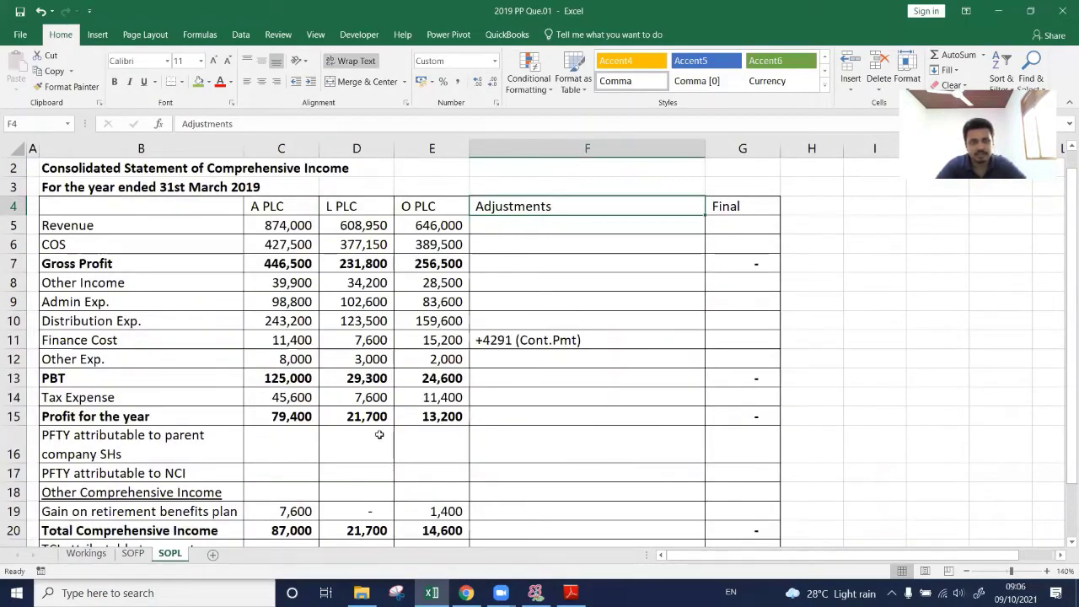
{"action": "left_click", "coordinate": [86, 553]}
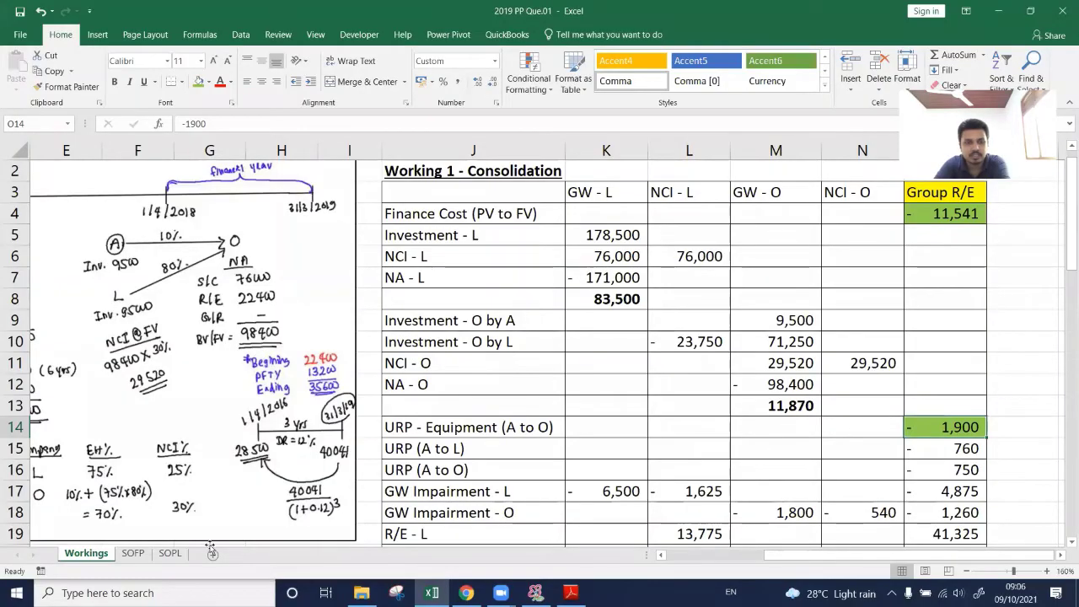
{"action": "left_click", "coordinate": [170, 554]}
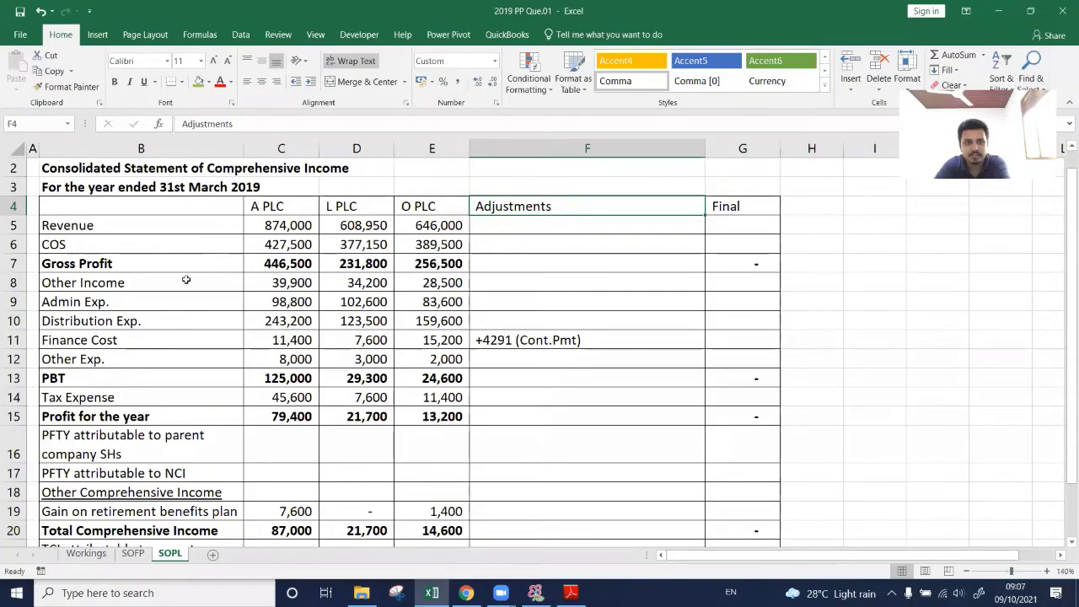
{"action": "left_click", "coordinate": [185, 245]}
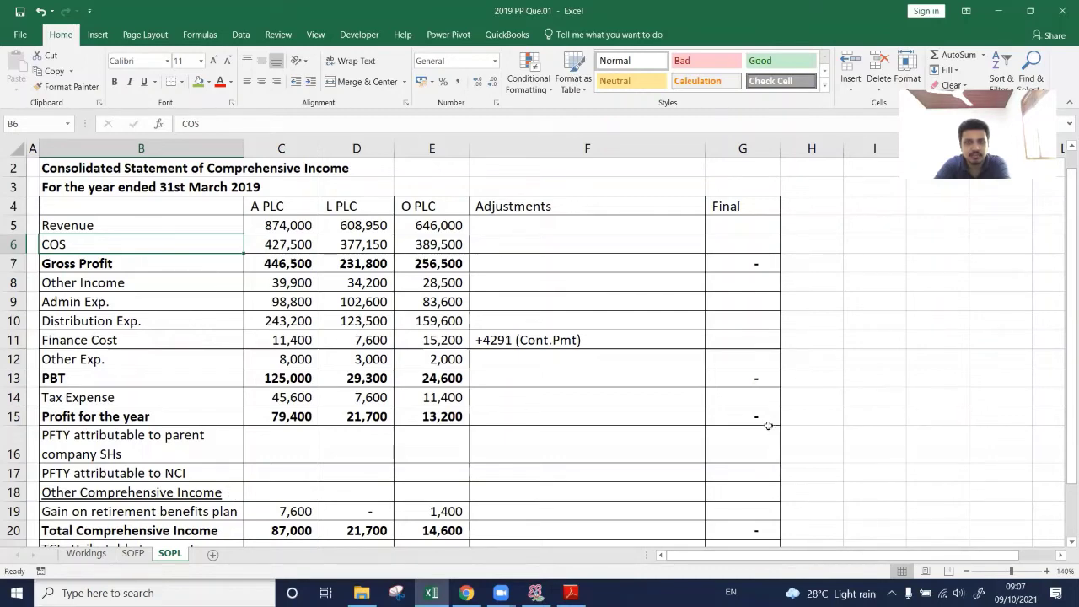
{"action": "key", "text": "ctrl+Page_Up"}
{"action": "key", "text": "ctrl+Page_Up"}
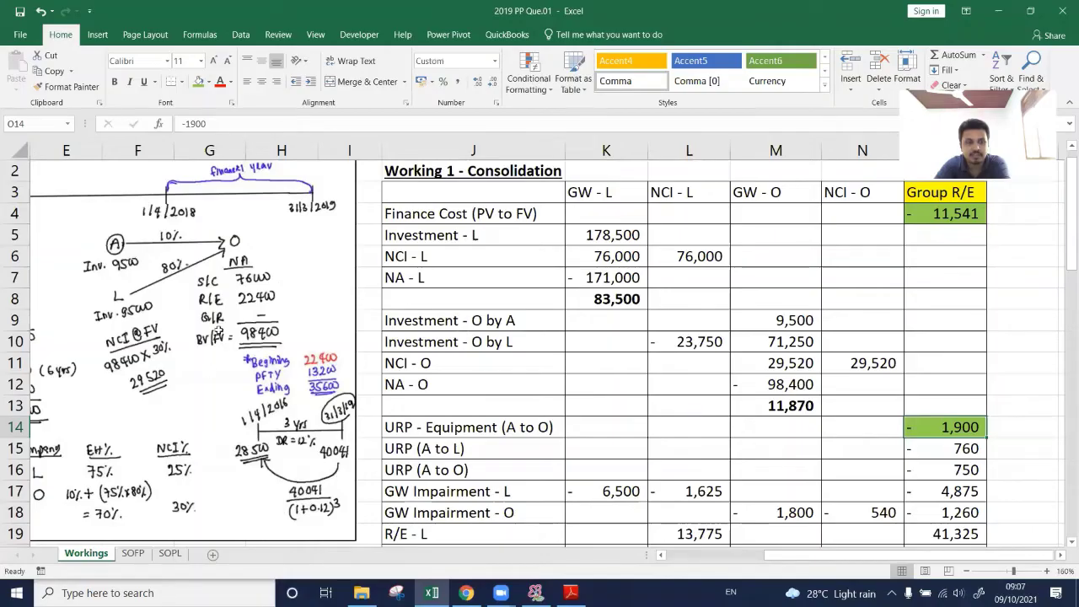
{"action": "key", "text": "ctrl+Page_Down"}
{"action": "key", "text": "ctrl+Page_Down"}
{"action": "left_click", "coordinate": [207, 286]}
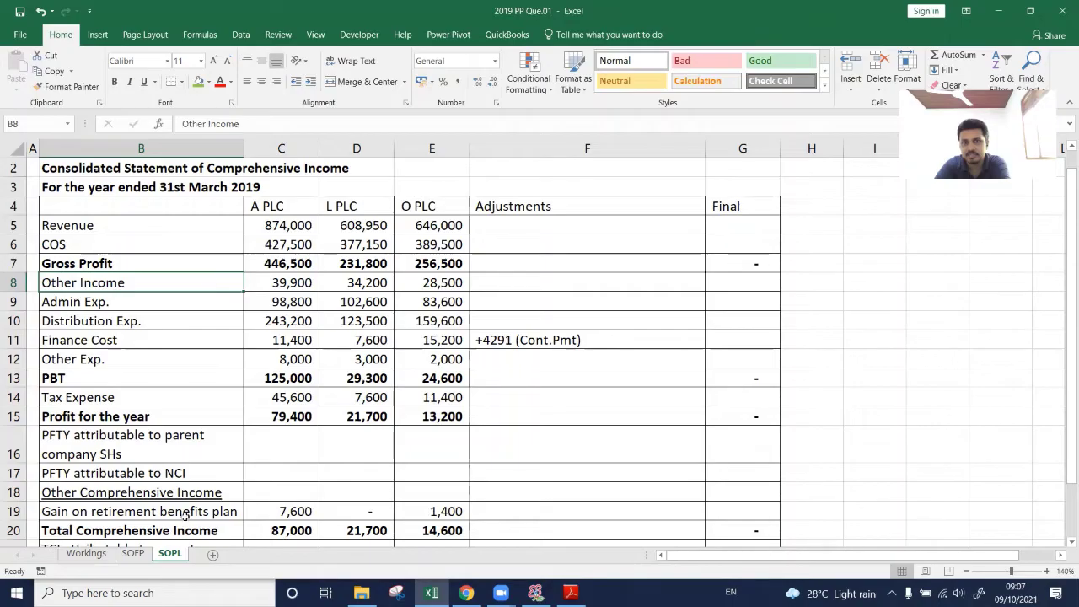
{"action": "left_click", "coordinate": [87, 554]}
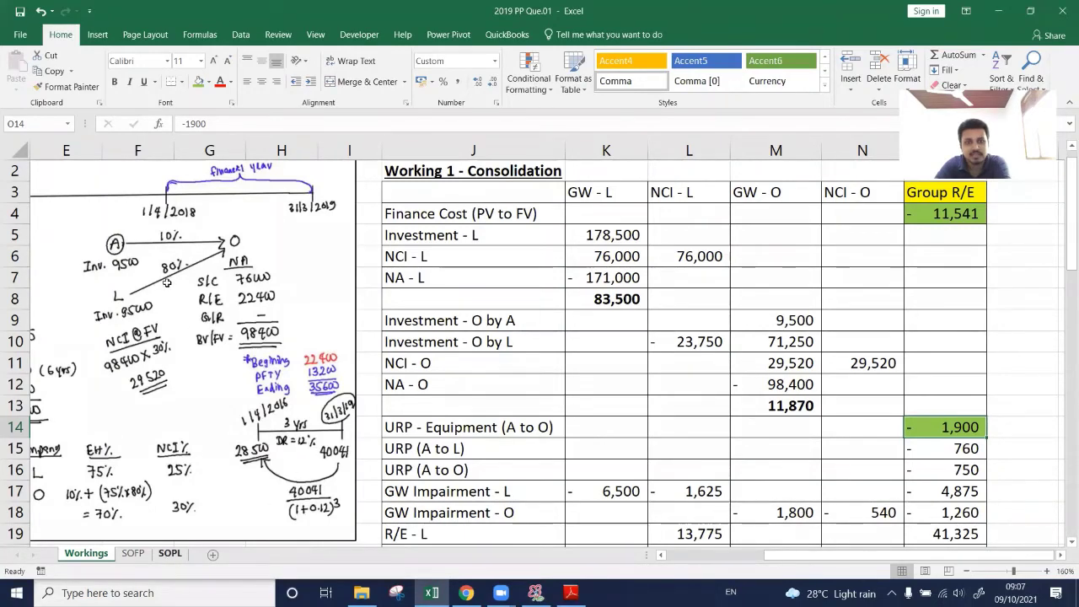
{"action": "key", "text": "ctrl+Page_Down"}
{"action": "key", "text": "ctrl+Page_Down"}
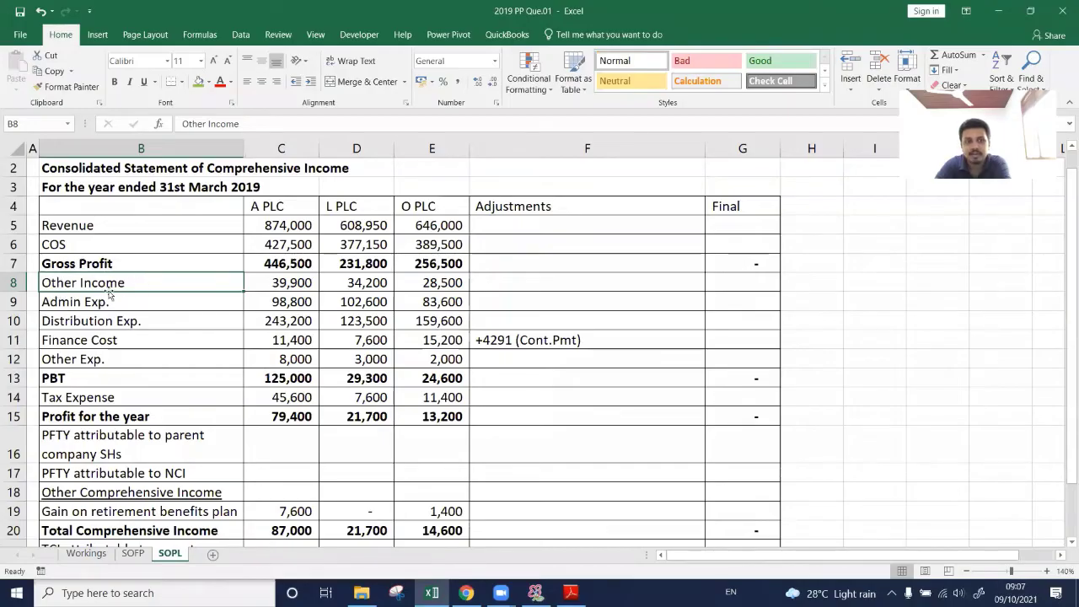
{"action": "left_click", "coordinate": [86, 553]}
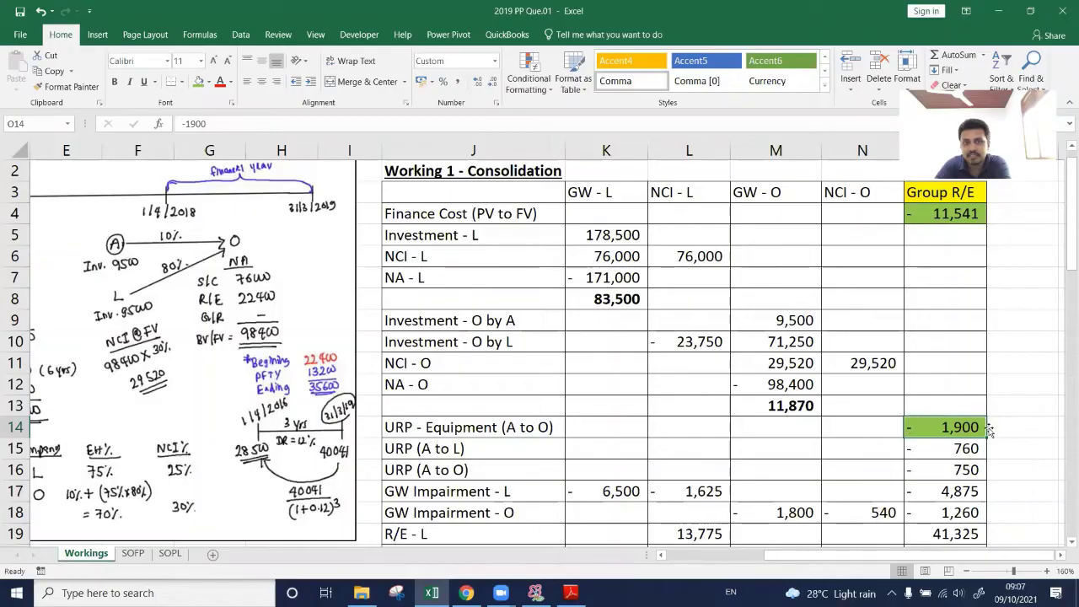
Enter -1900(URP) as text in the Other Income row's Adjustments cell, F8, on the SOPL sheet.
{"action": "left_click", "coordinate": [170, 553]}
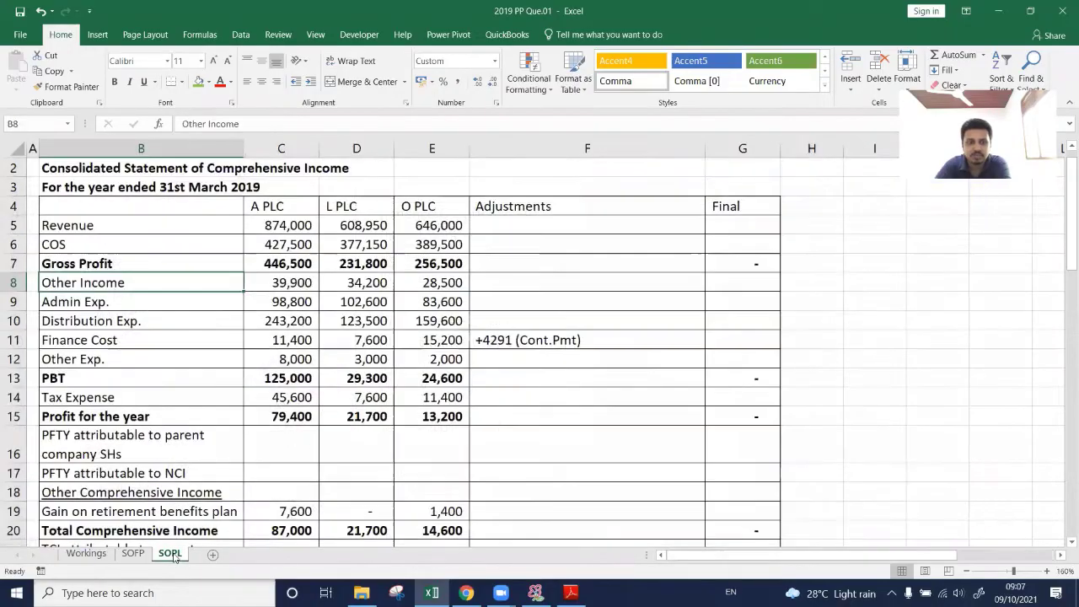
{"action": "left_click", "coordinate": [489, 281]}
{"action": "type", "text": "'-190"}
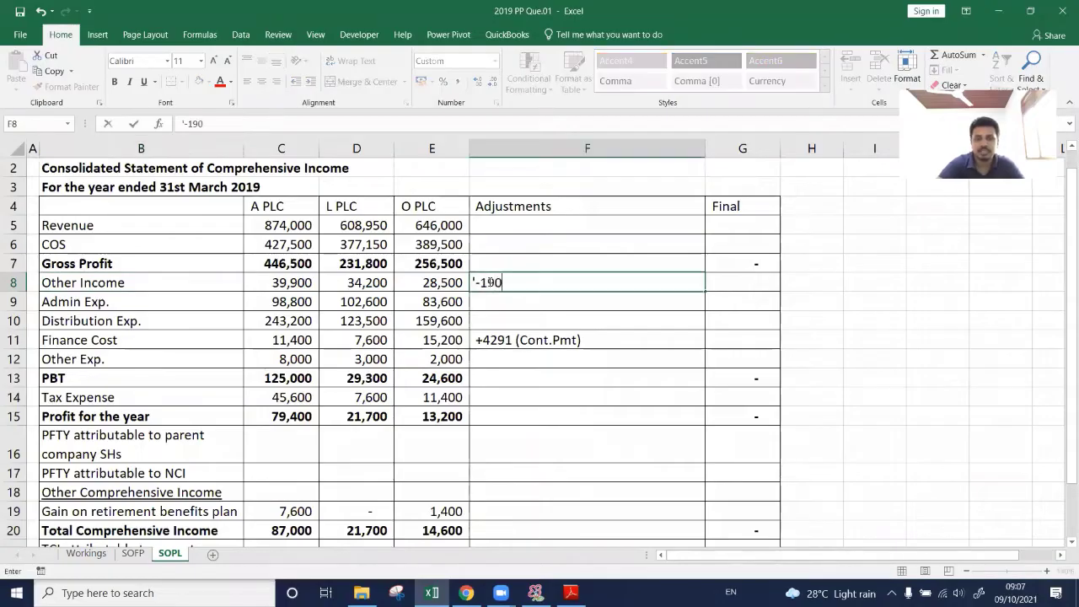
{"action": "type", "text": "0("}
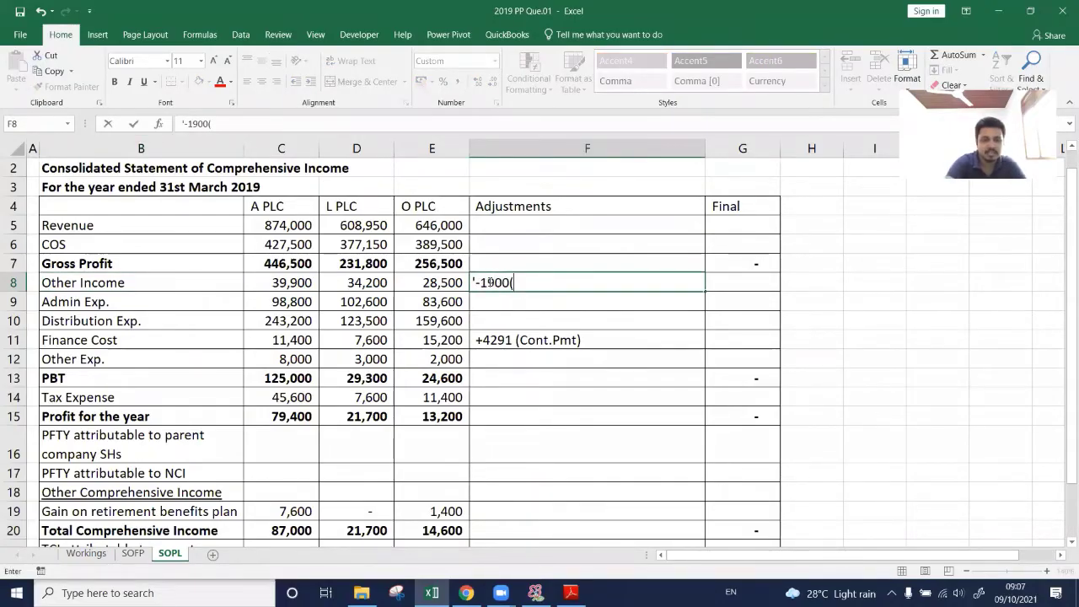
{"action": "type", "text": "URP)"}
{"action": "key", "text": "Return"}
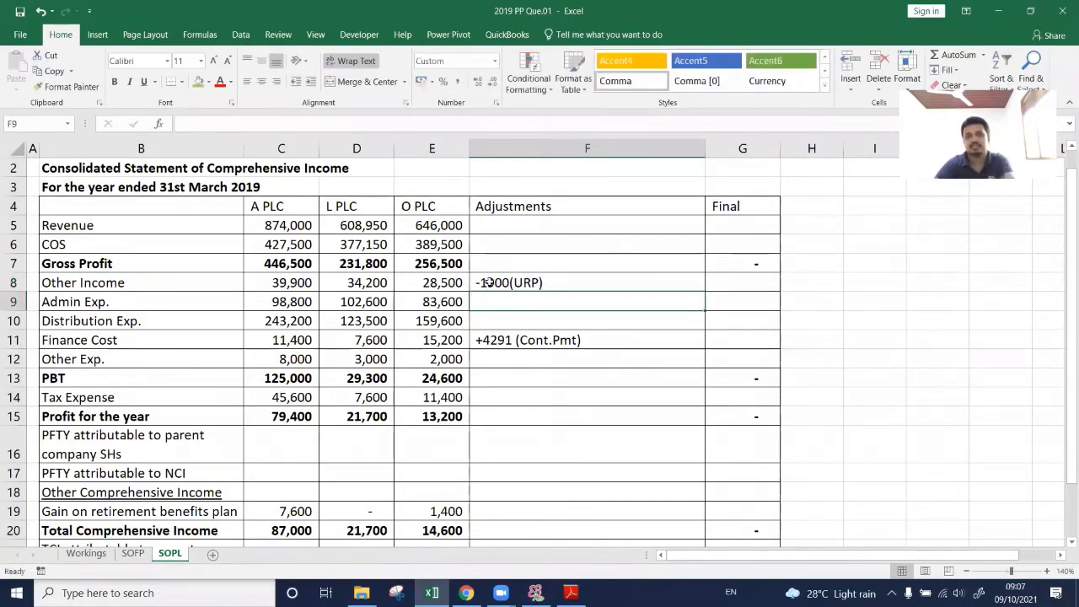
{"action": "key", "text": "Up"}
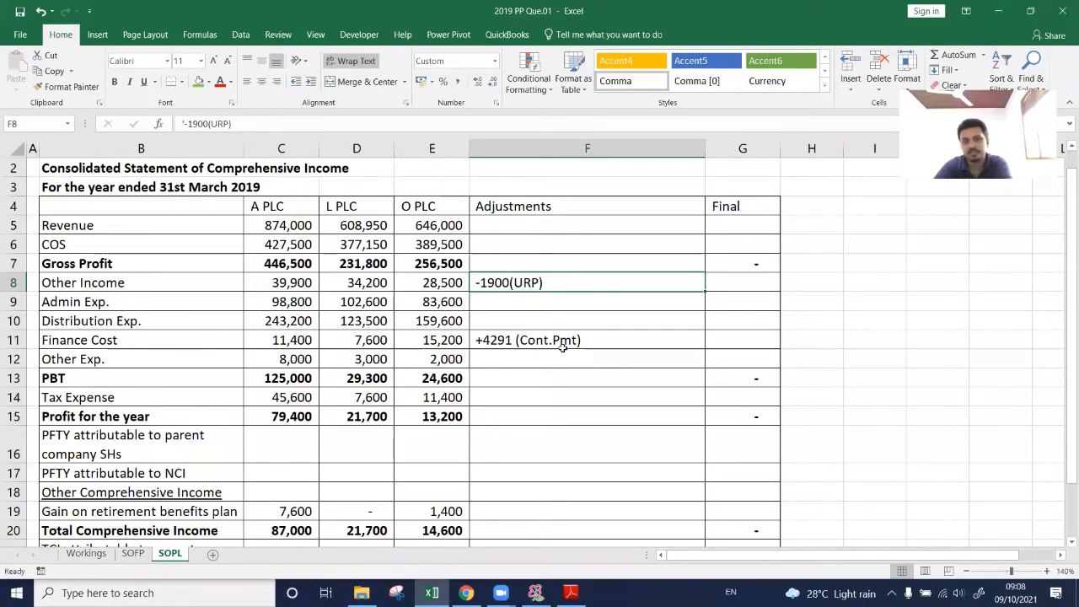
Fill the URP (A to L) amount under Group R/E, cell O15 on the Workings sheet, with the same light green.
{"action": "left_click", "coordinate": [76, 555]}
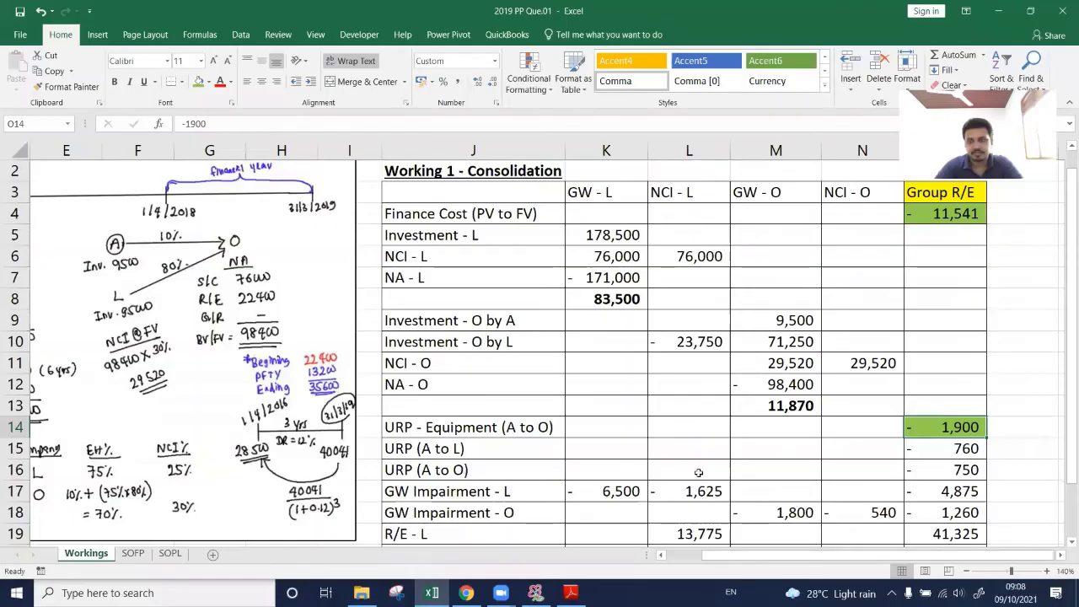
{"action": "left_click", "coordinate": [928, 454]}
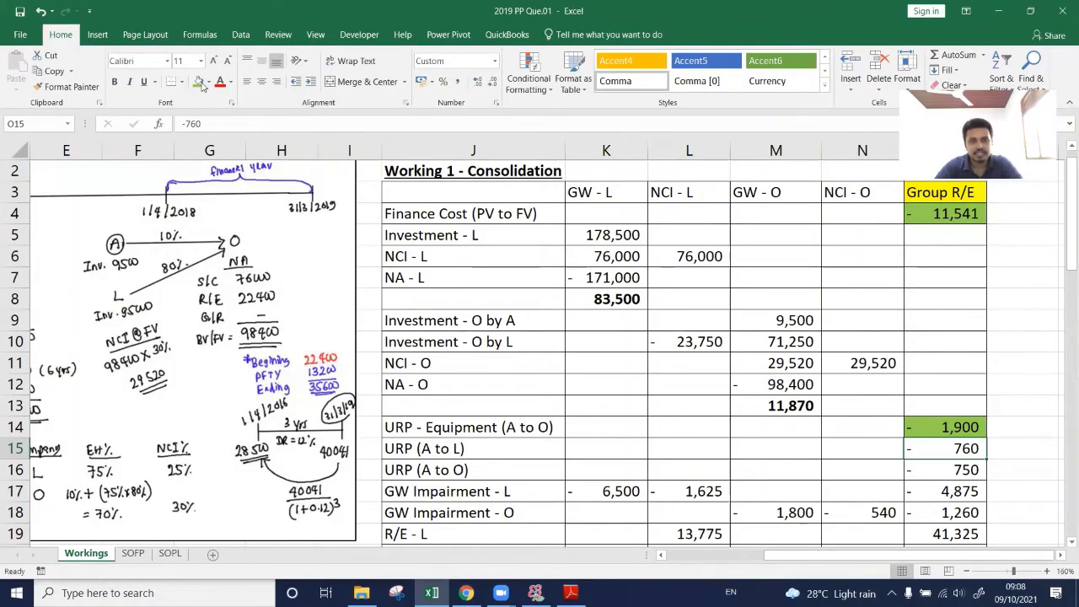
{"action": "key", "text": "Left"}
{"action": "key", "text": "Left"}
{"action": "key", "text": "Left"}
{"action": "key", "text": "Left"}
{"action": "key", "text": "Left"}
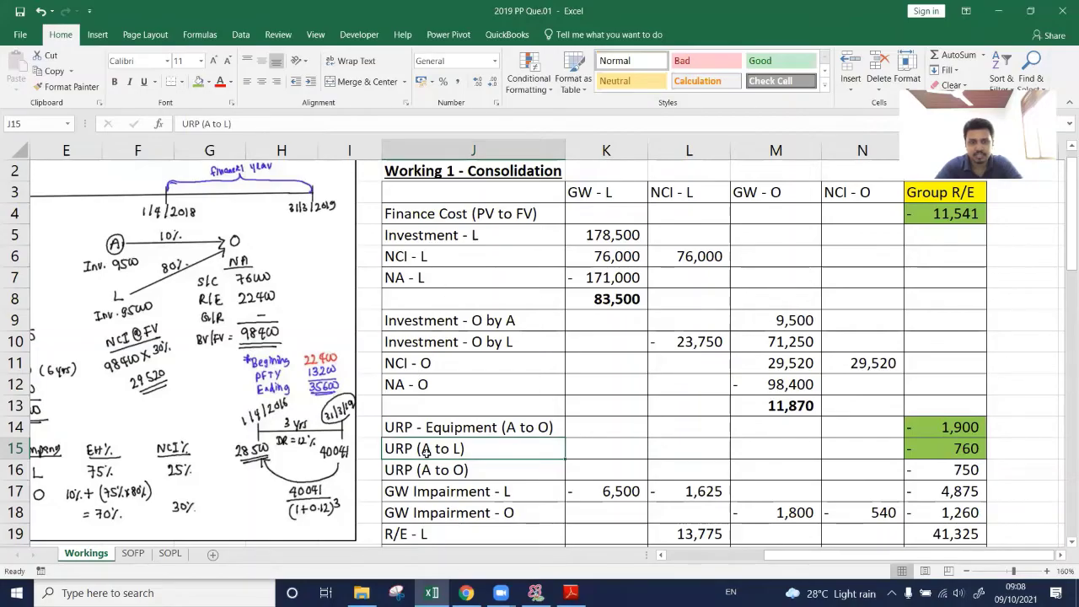
Examine working g on the Workings sheet for the unrealised profit on goods sold from A to L.
{"action": "scroll", "coordinate": [438, 454], "scroll_direction": "down", "scroll_amount": 2}
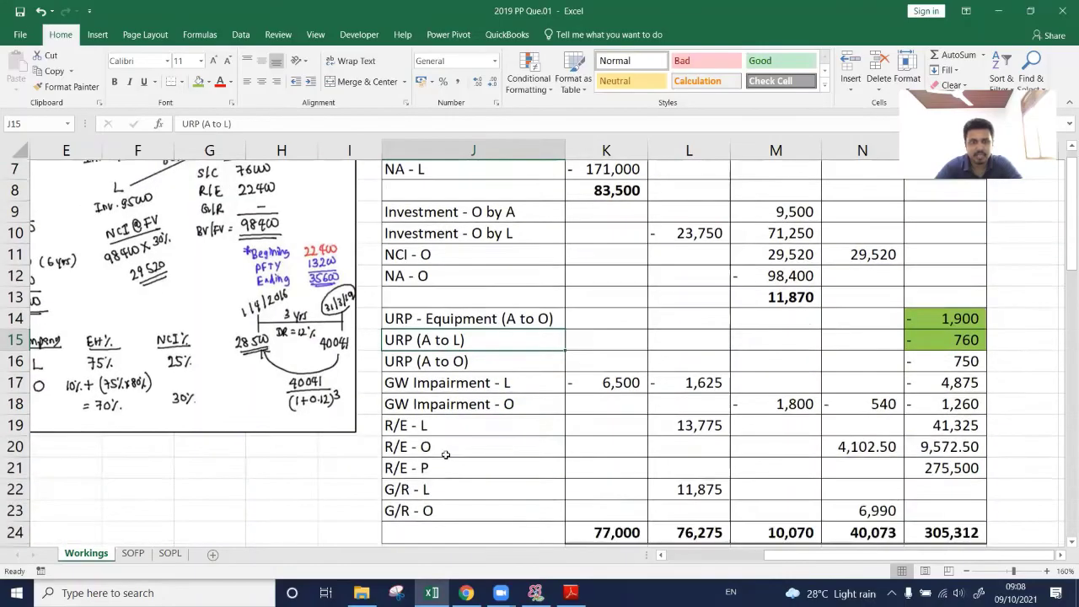
{"action": "scroll", "coordinate": [445, 453], "scroll_direction": "down", "scroll_amount": 2}
{"action": "scroll", "coordinate": [249, 447], "scroll_direction": "down", "scroll_amount": 5}
{"action": "scroll", "coordinate": [249, 447], "scroll_direction": "left", "scroll_amount": 2}
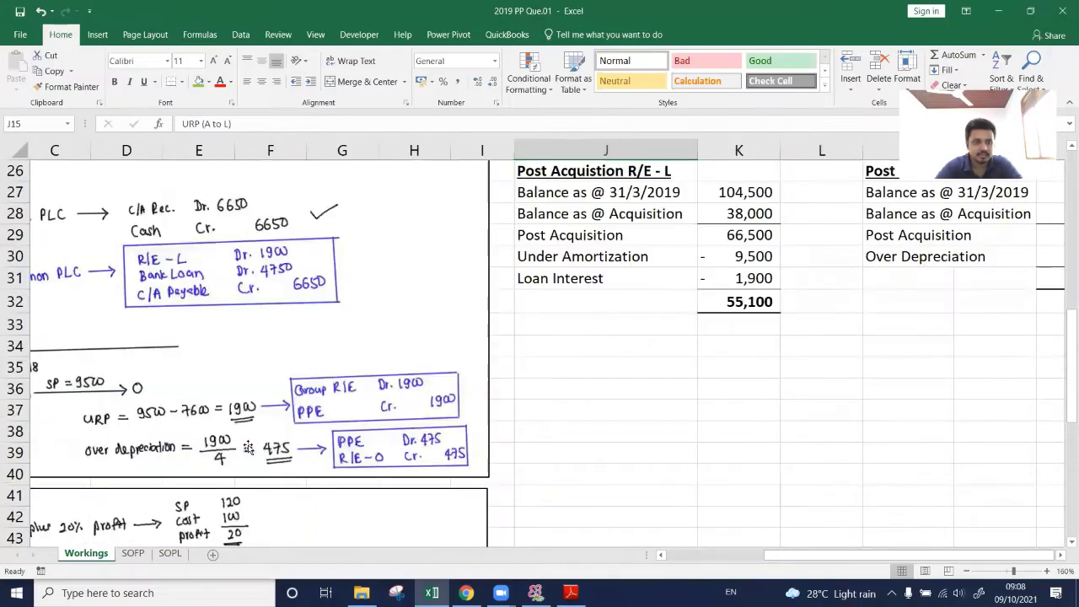
{"action": "scroll", "coordinate": [248, 447], "scroll_direction": "left", "scroll_amount": 2}
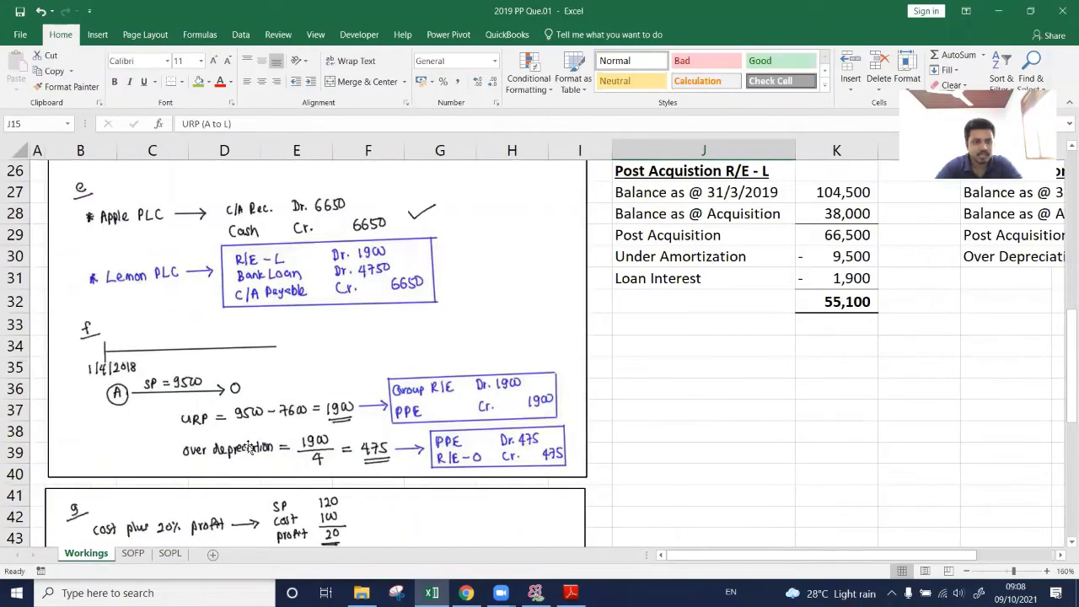
{"action": "scroll", "coordinate": [250, 448], "scroll_direction": "down", "scroll_amount": 4}
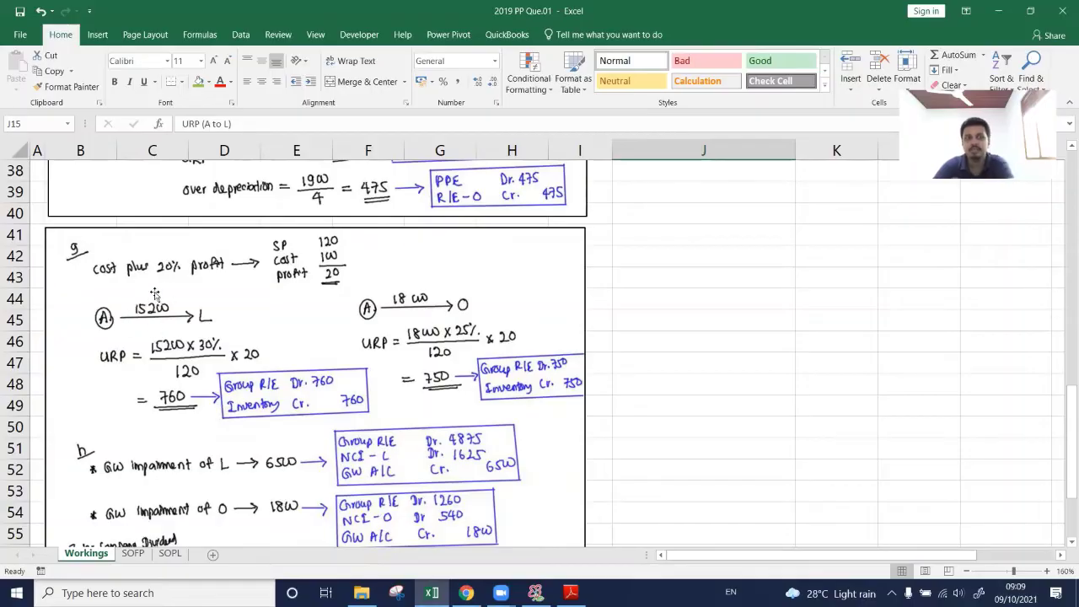
Enter -15200(ICS) as text in the Revenue row's Adjustments cell, F5, on the SOPL sheet.
{"action": "left_click", "coordinate": [169, 554]}
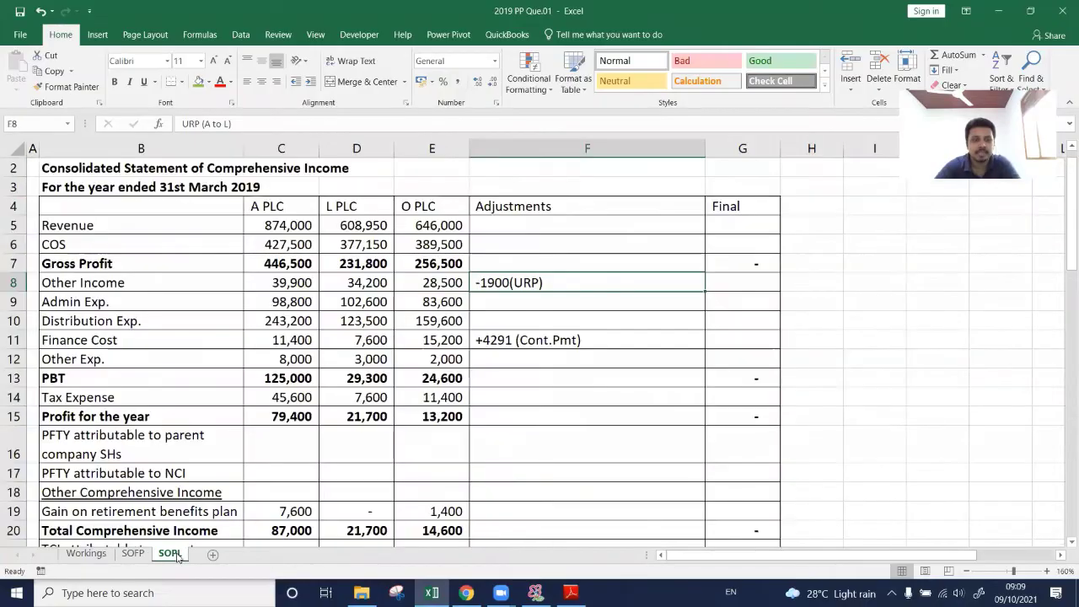
{"action": "left_click", "coordinate": [486, 285]}
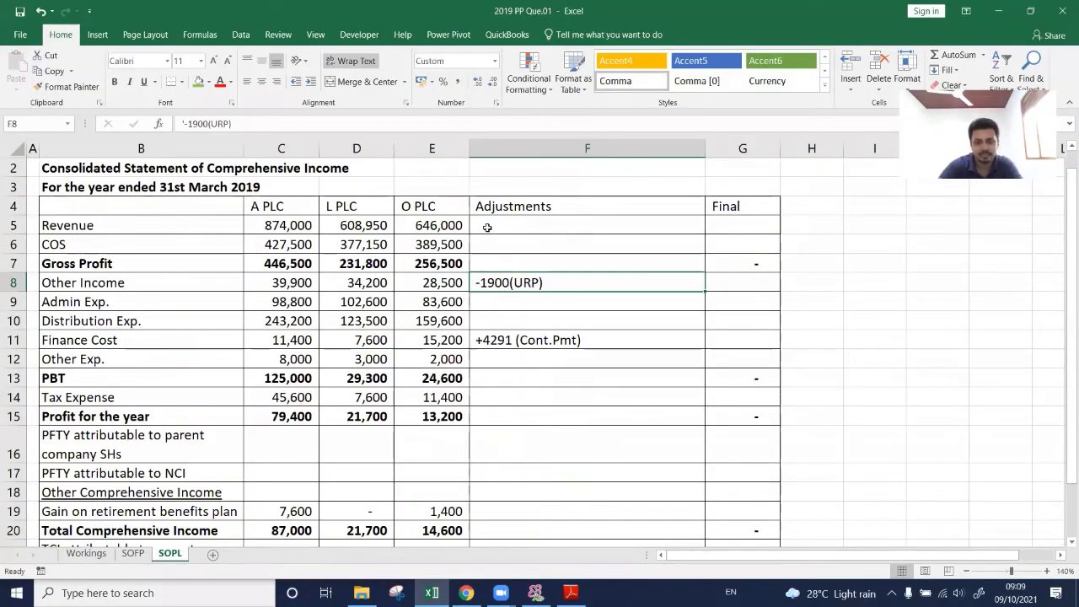
{"action": "left_click", "coordinate": [488, 227]}
{"action": "type", "text": "'-15200(UR"}
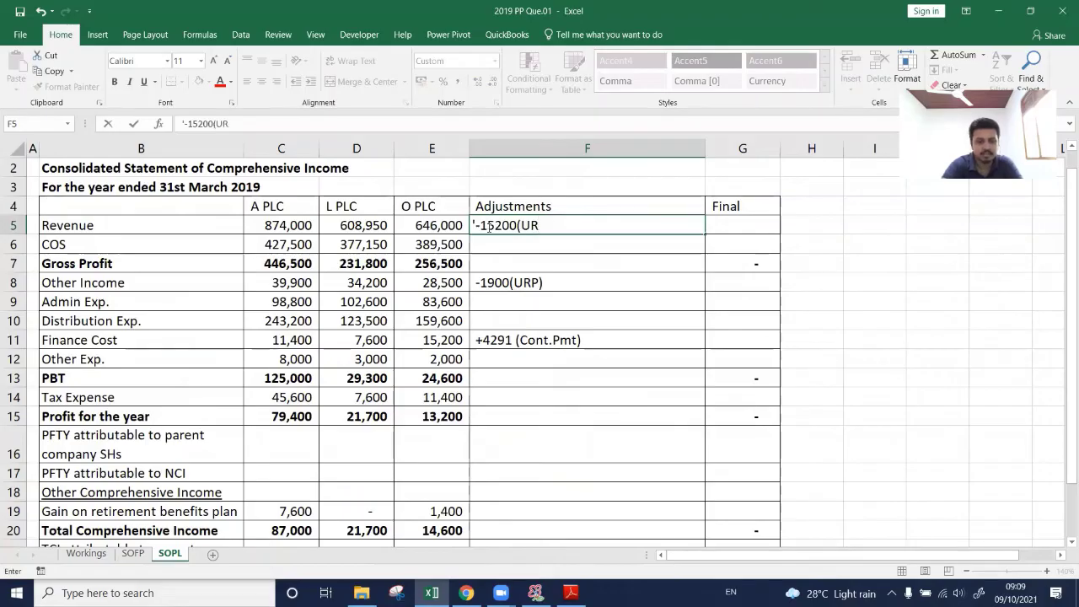
{"action": "key", "text": "BackSpace"}
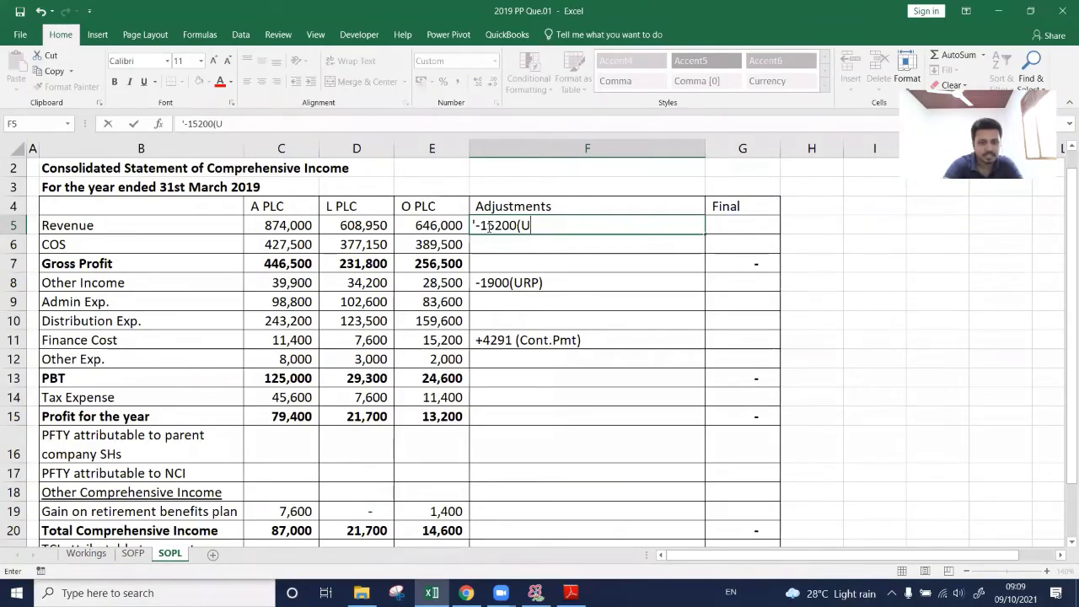
{"action": "type", "text": "ICS)"}
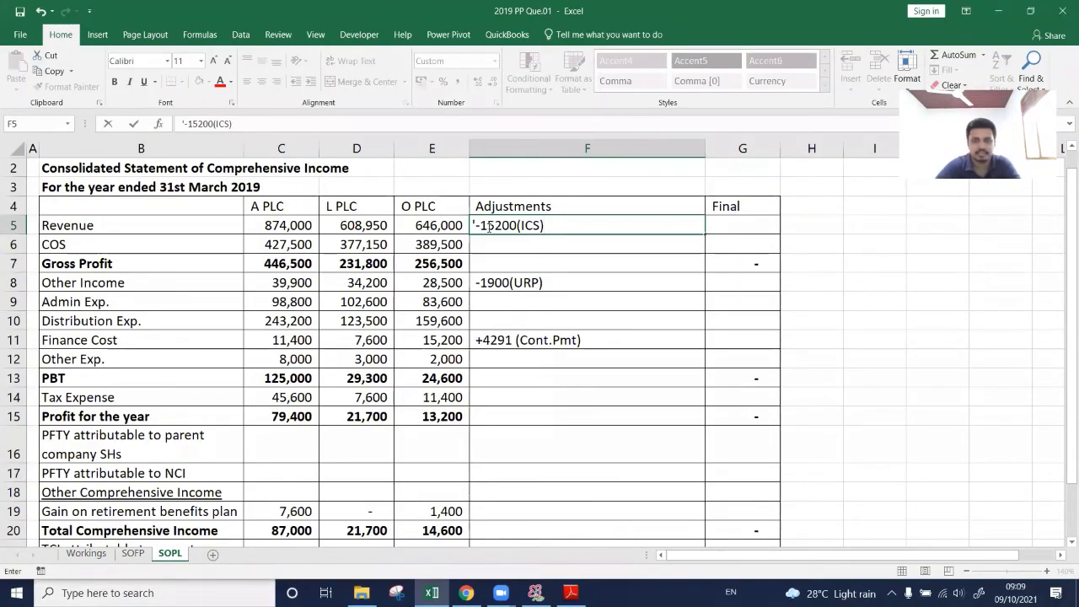
{"action": "key", "text": "Return"}
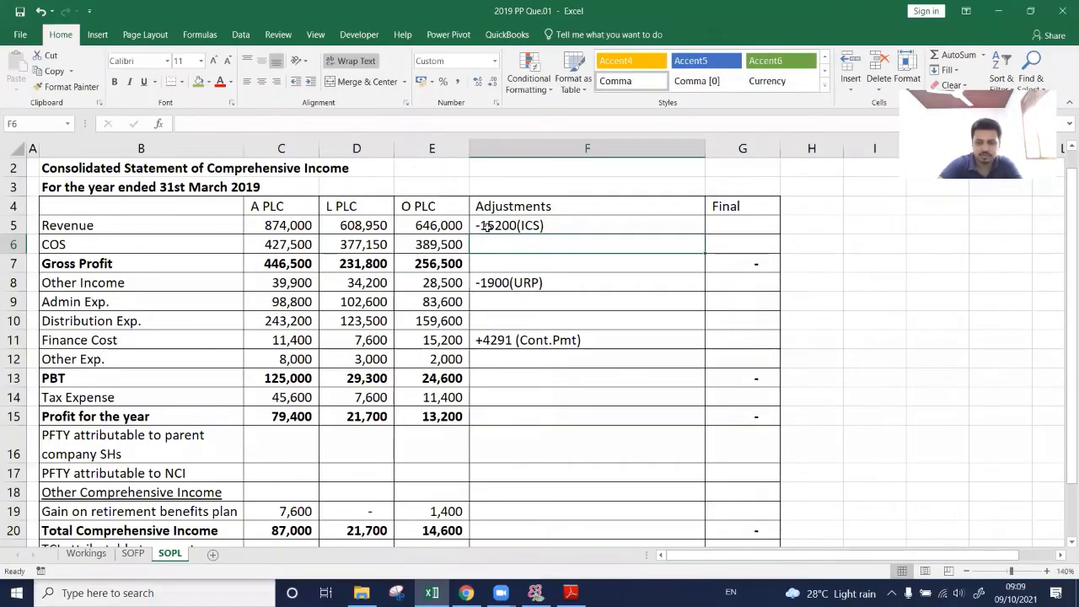
Enter -15200(ICS) as text in the COS row's Adjustments cell, F6.
{"action": "type", "text": "'-15200"}
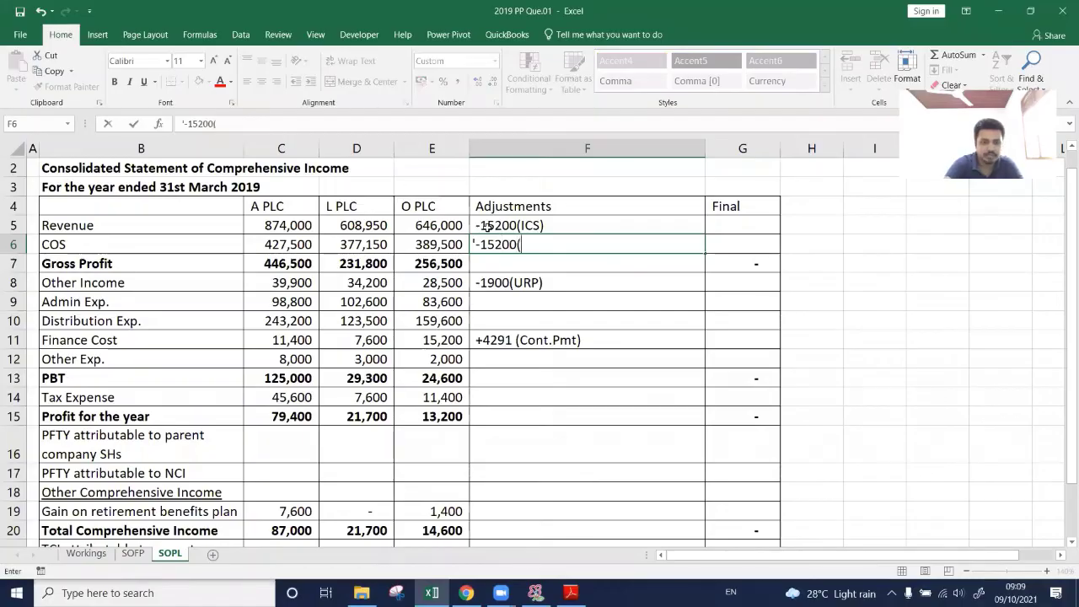
{"action": "type", "text": "(ICS)"}
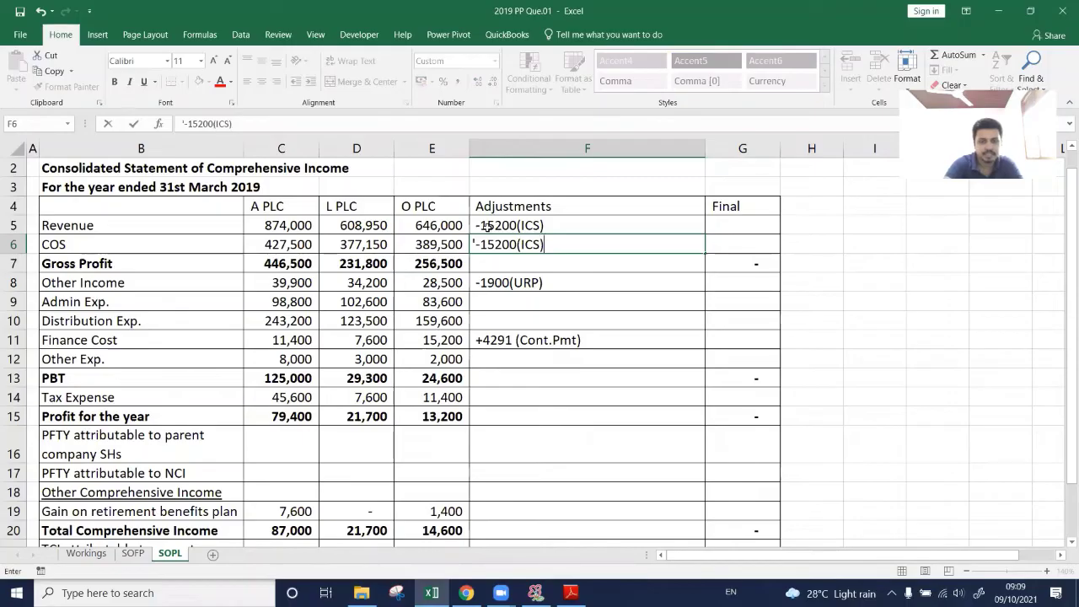
{"action": "key", "text": "Return"}
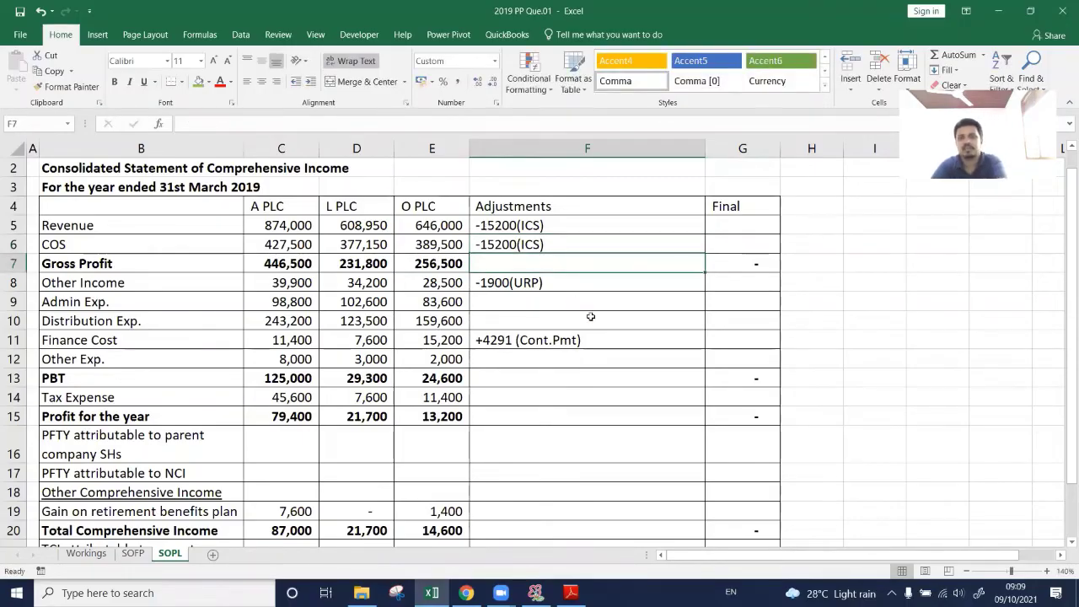
Check the intercompany sale adjustments against A PLC's Revenue and L PLC's COS, and consult the question's income statement in Adobe Reader.
{"action": "key", "text": "Up"}
{"action": "key", "text": "Up"}
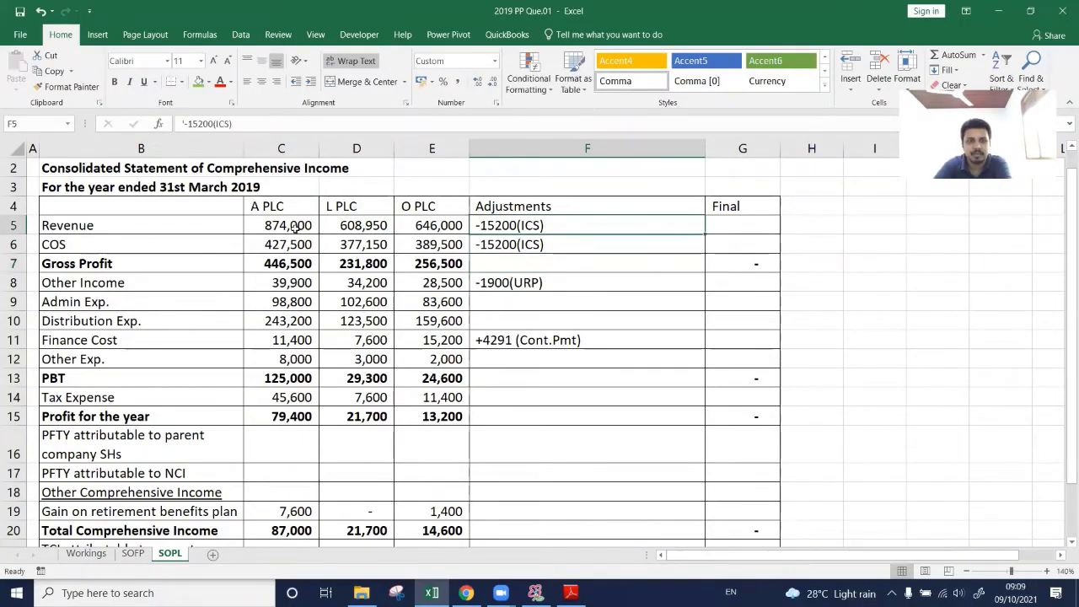
{"action": "left_click", "coordinate": [291, 228]}
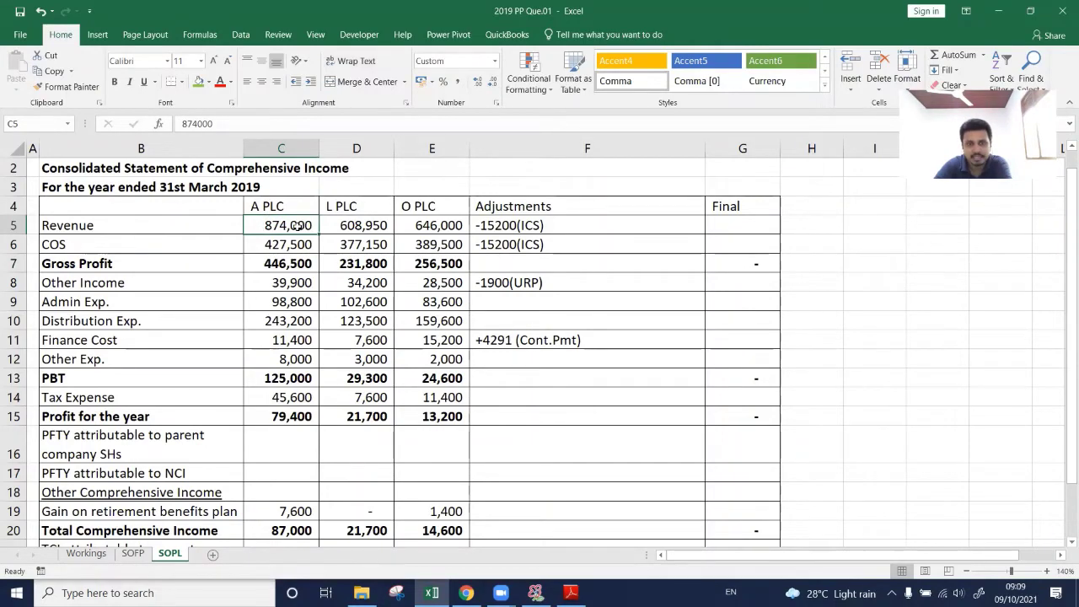
{"action": "left_click", "coordinate": [361, 244]}
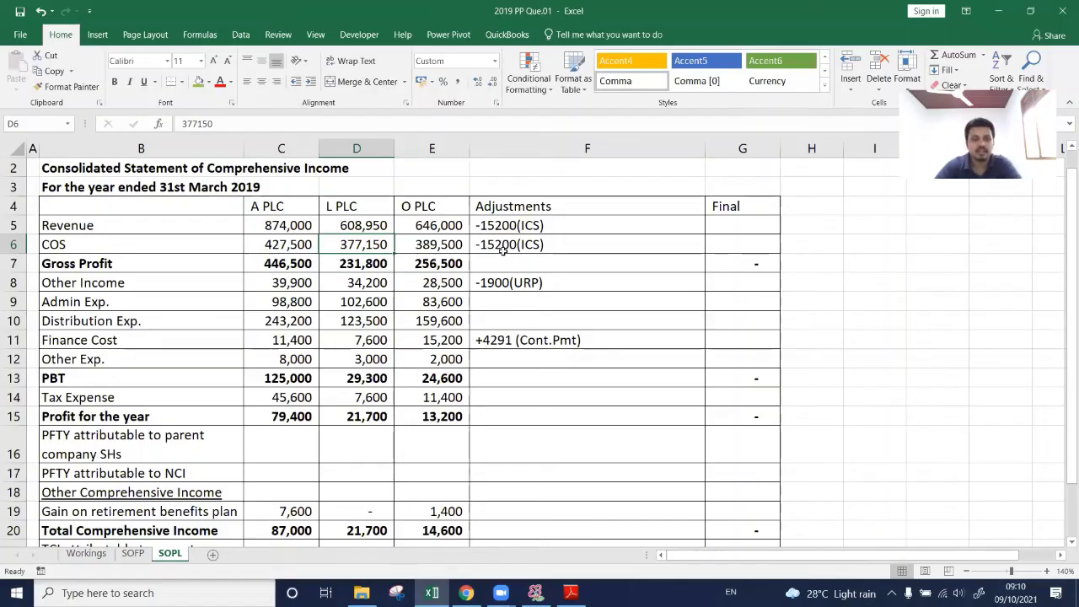
{"action": "key", "text": "alt+Tab"}
{"action": "key", "text": "alt+Tab"}
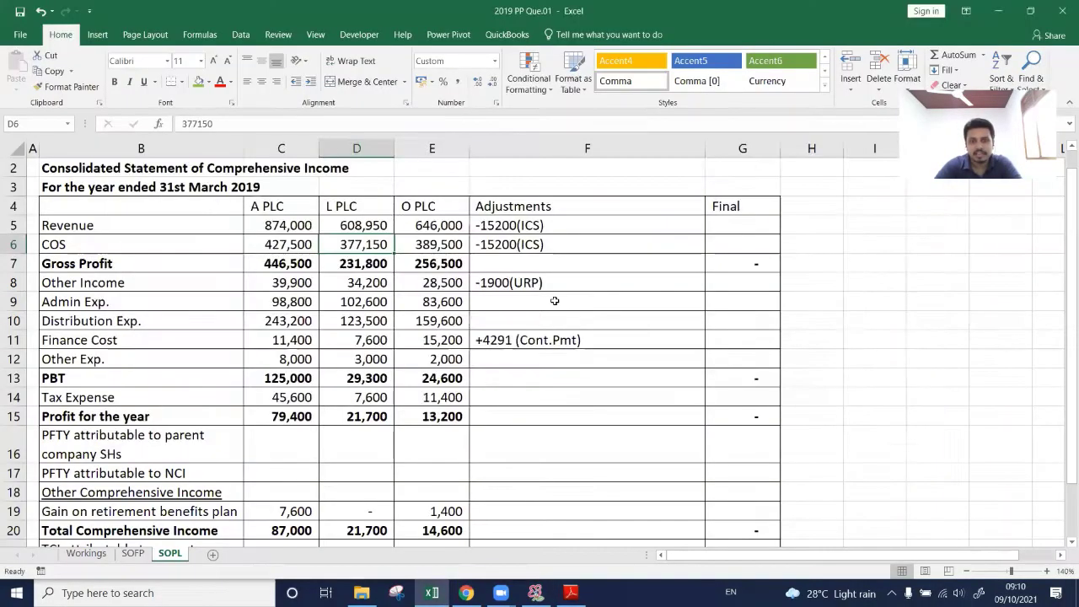
{"action": "key", "text": "alt+Tab"}
{"action": "key", "text": "Tab"}
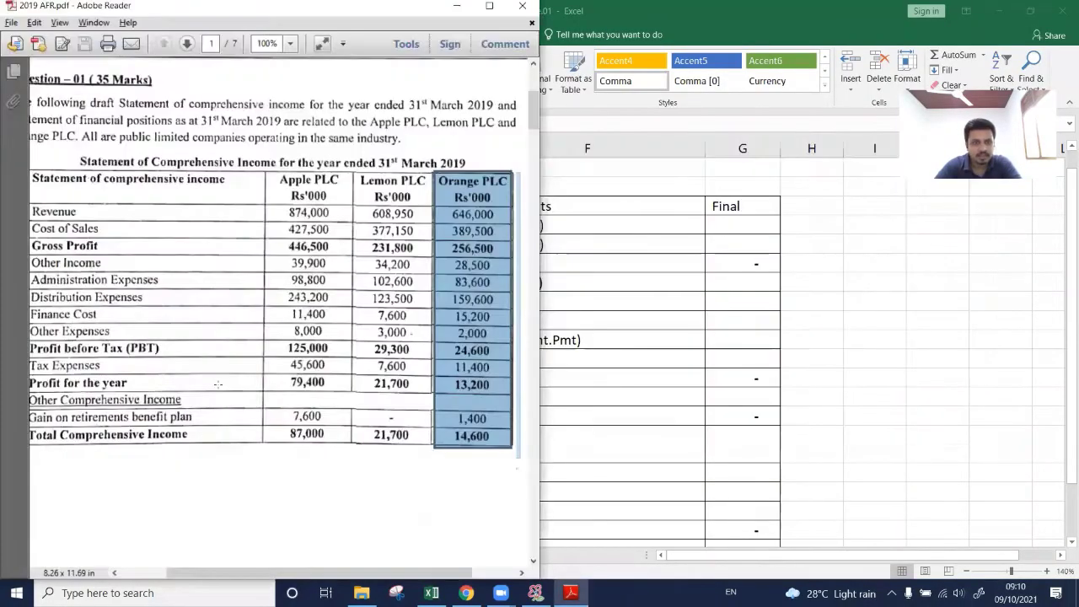
{"action": "key", "text": "alt+Tab"}
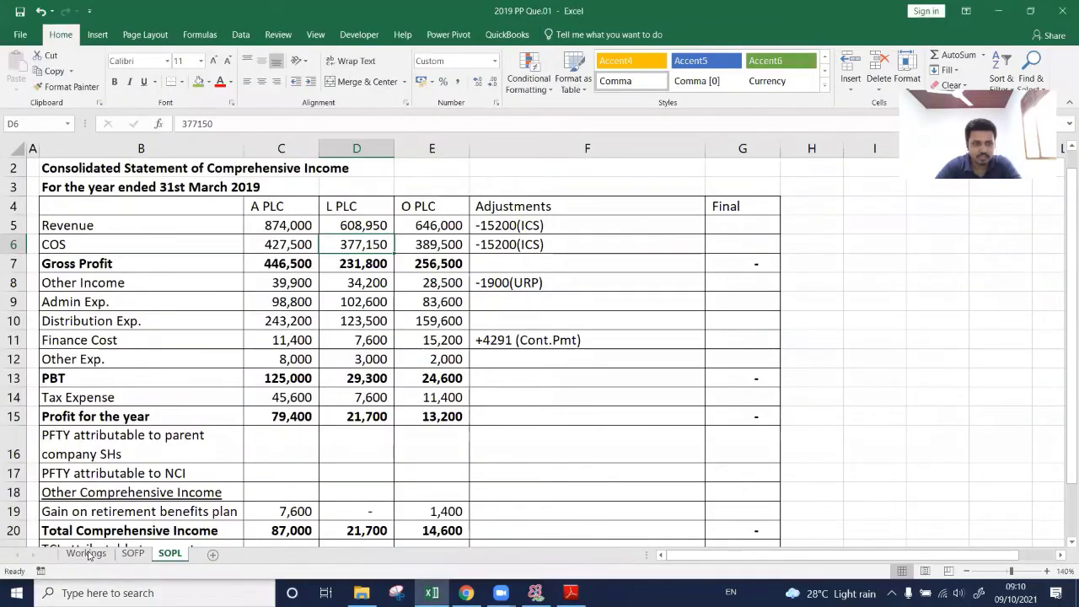
Compare working g's A to L unrealised profit entry on Workings with the COS row on SOPL to determine how it adjusts COS.
{"action": "left_click", "coordinate": [86, 554]}
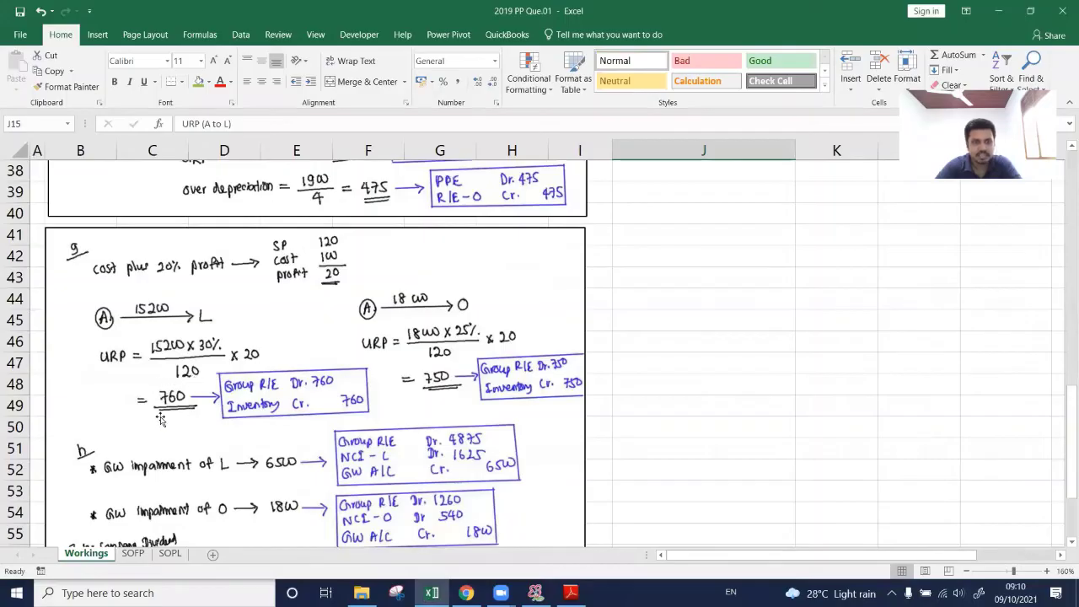
{"action": "left_click", "coordinate": [170, 554]}
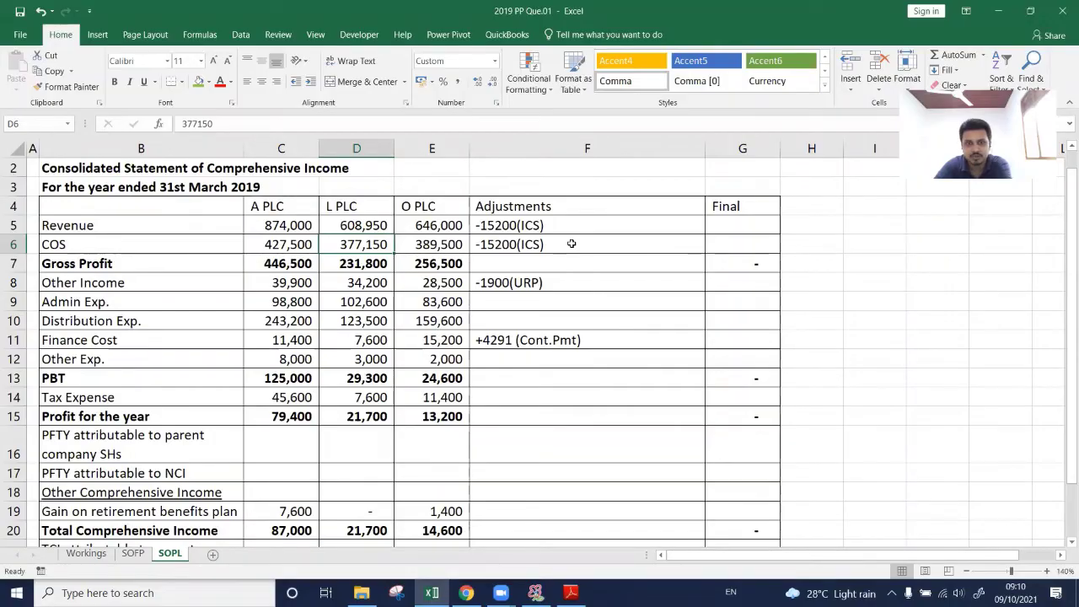
{"action": "left_click", "coordinate": [87, 553]}
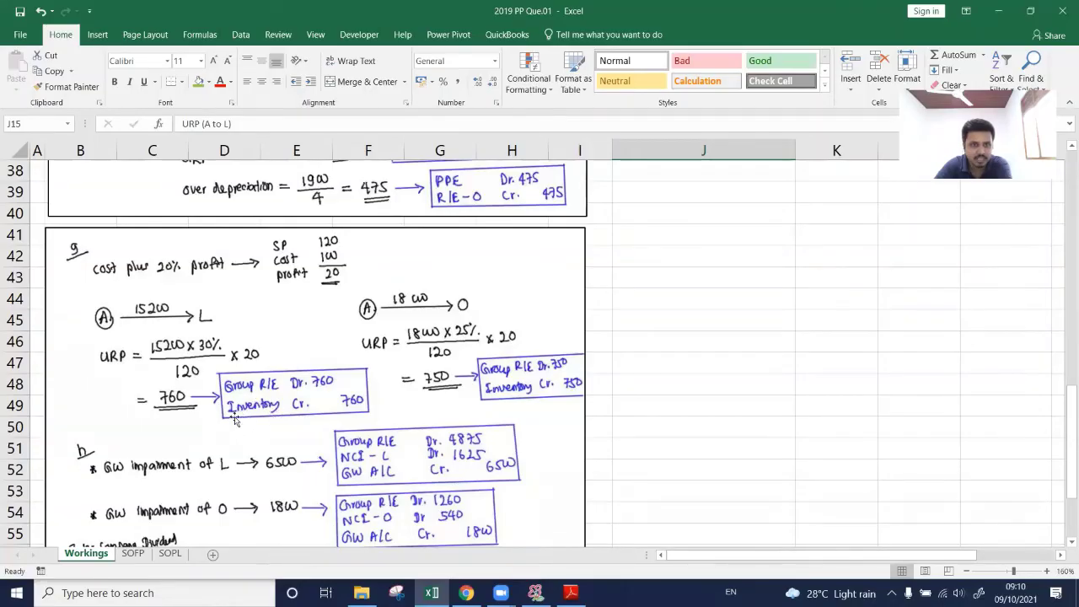
{"action": "left_click", "coordinate": [170, 554]}
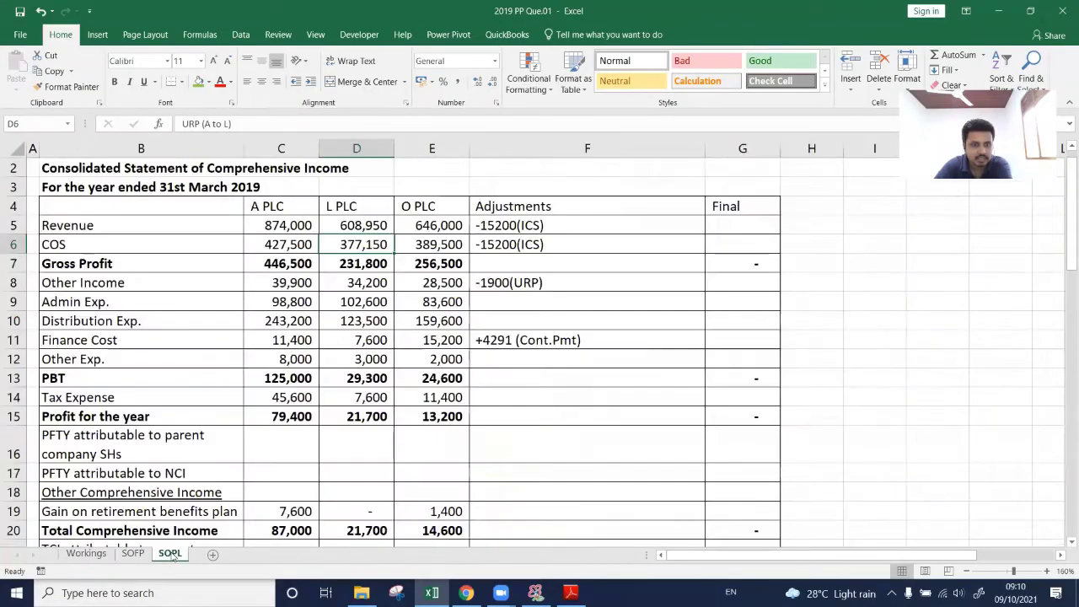
{"action": "left_click", "coordinate": [357, 245]}
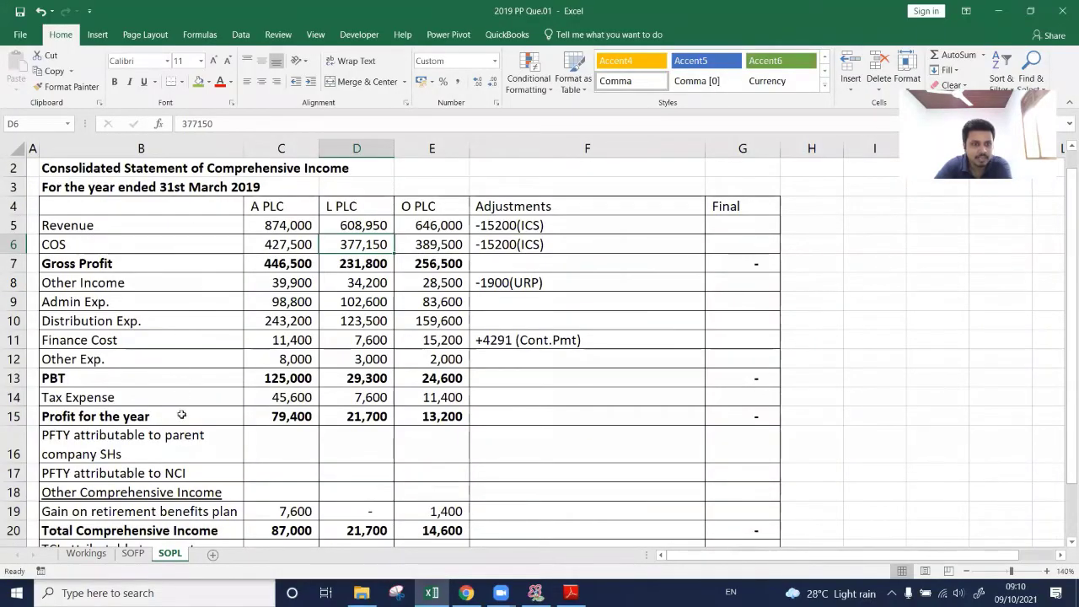
{"action": "left_click", "coordinate": [107, 242]}
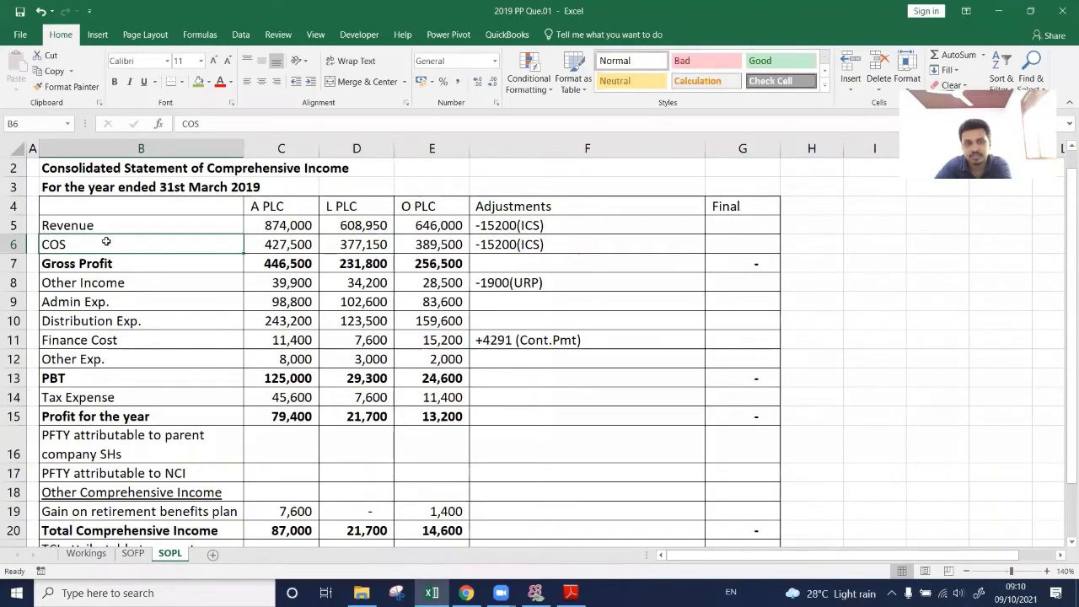
{"action": "left_click", "coordinate": [597, 244]}
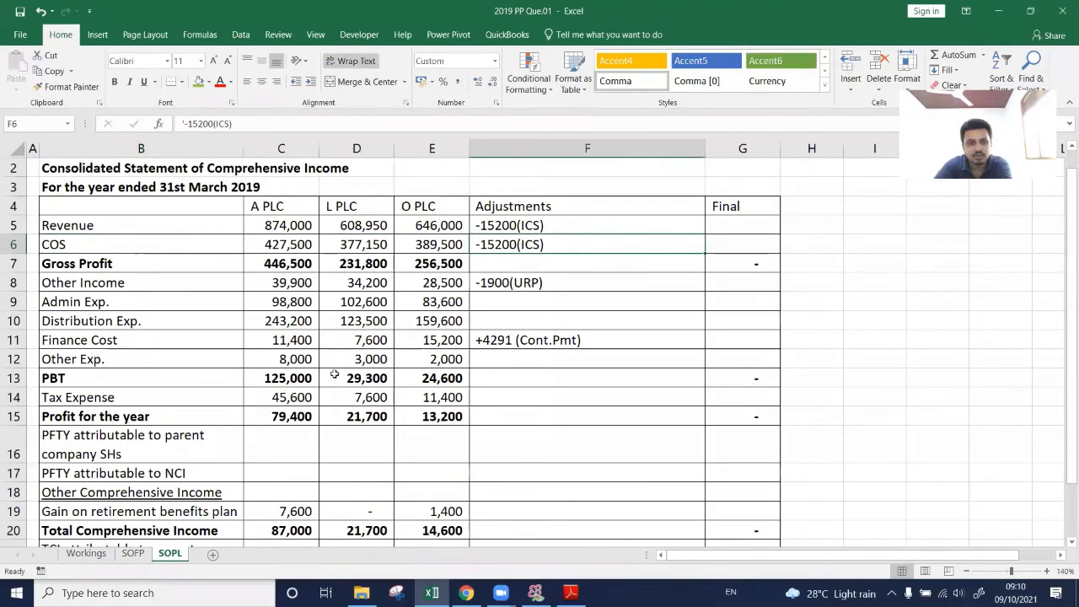
{"action": "left_click", "coordinate": [86, 554]}
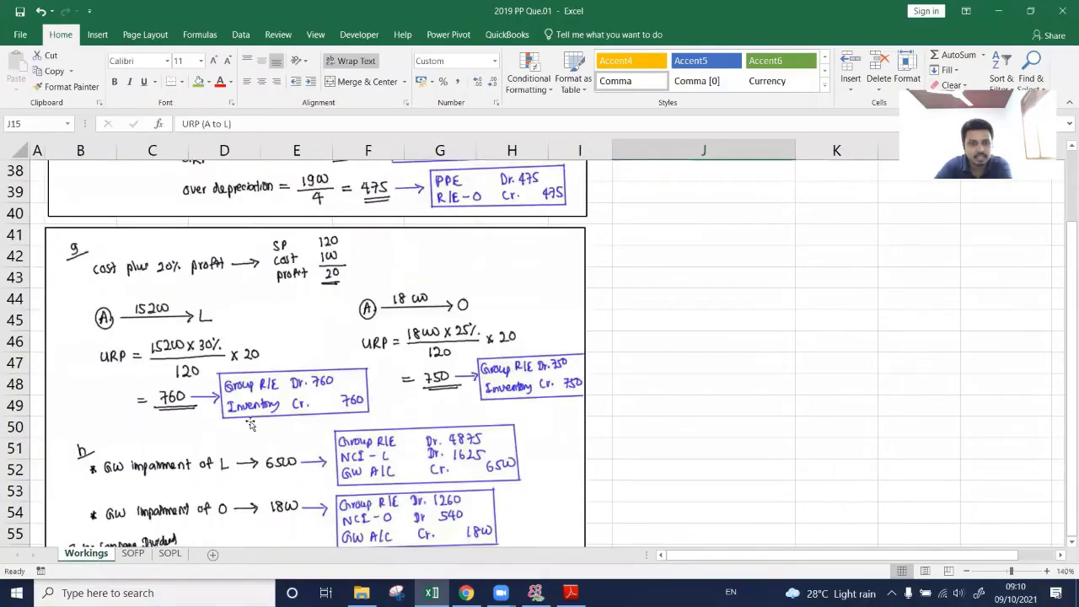
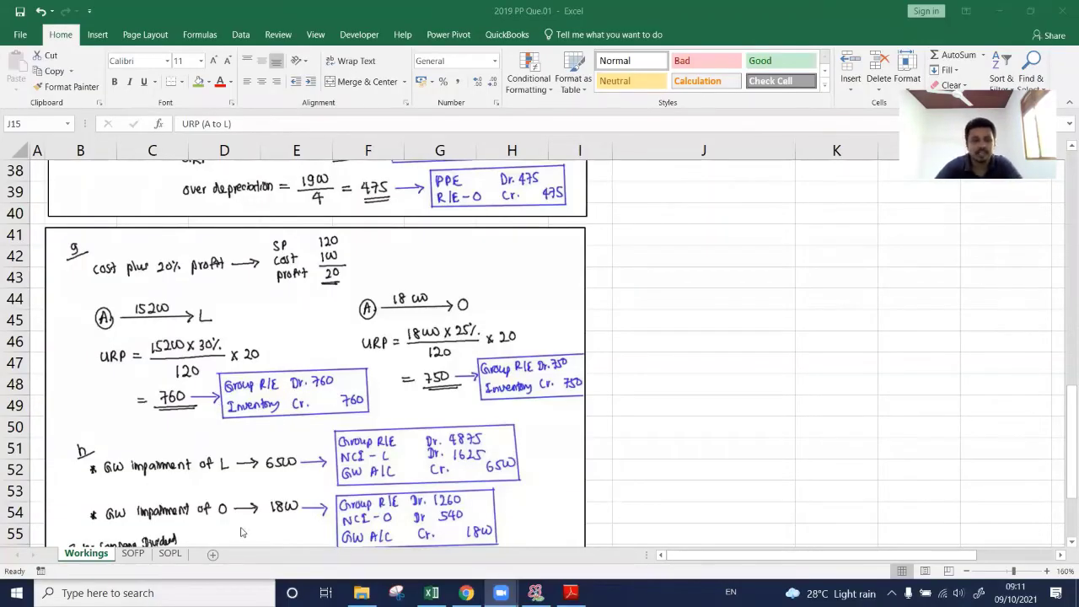
{"action": "left_click", "coordinate": [169, 552]}
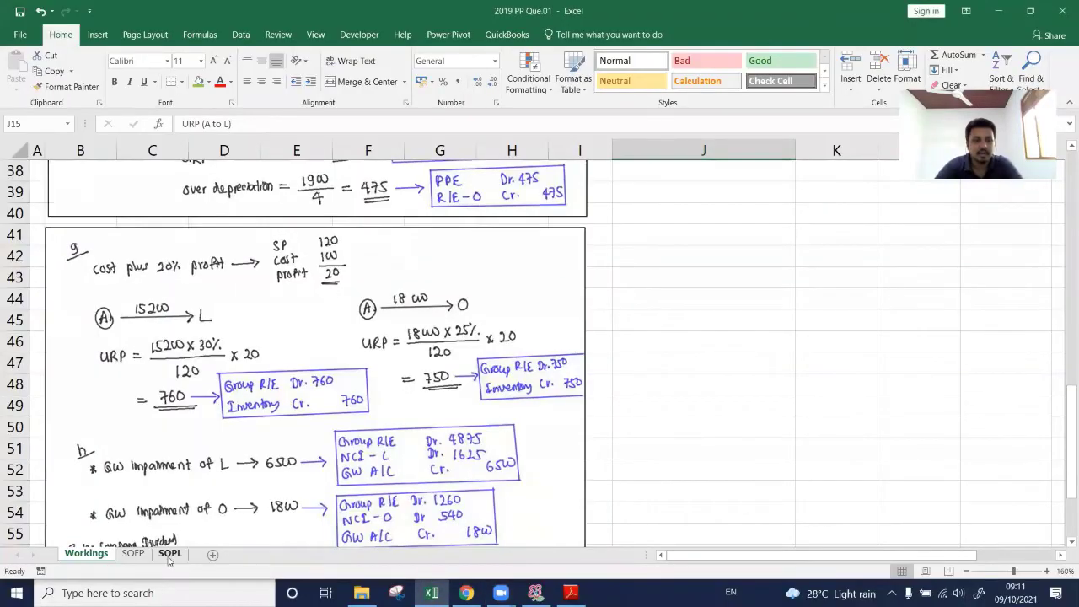
{"action": "left_click", "coordinate": [169, 552]}
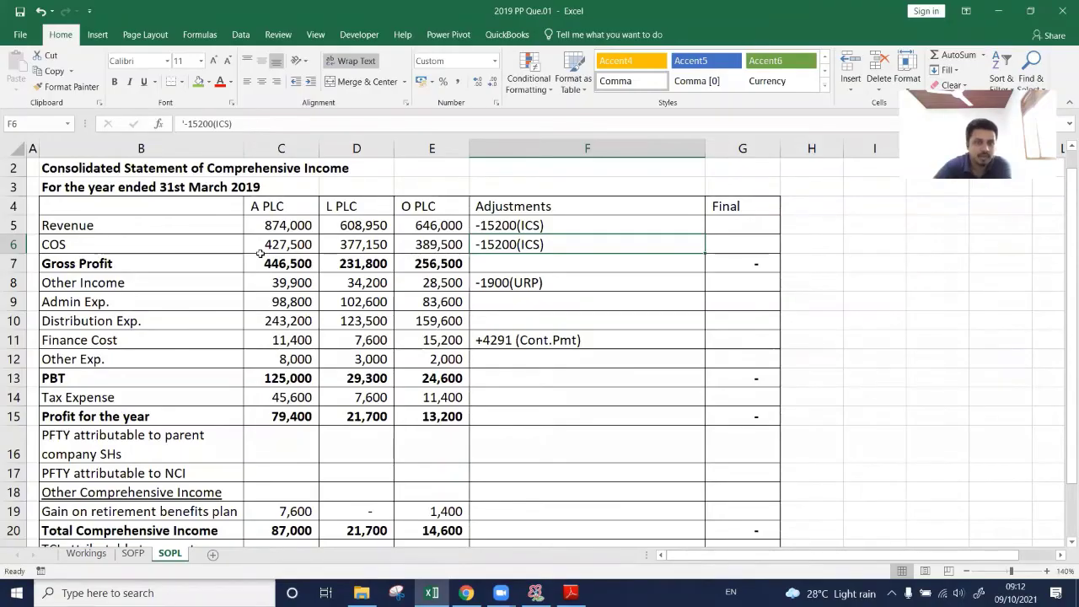
Append +760(URP) to the COS row's Adjustments entry in F6 on the SOPL sheet.
{"action": "left_click_drag", "start_coordinate": [177, 248], "coordinate": [549, 245]}
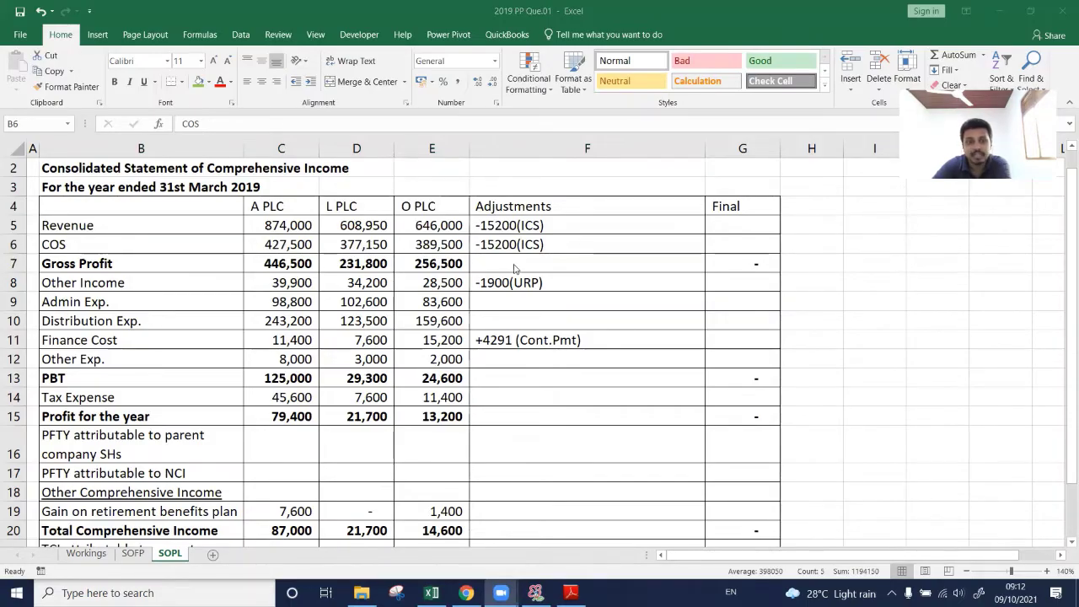
{"action": "key", "text": "F2"}
{"action": "double_click", "coordinate": [584, 243]}
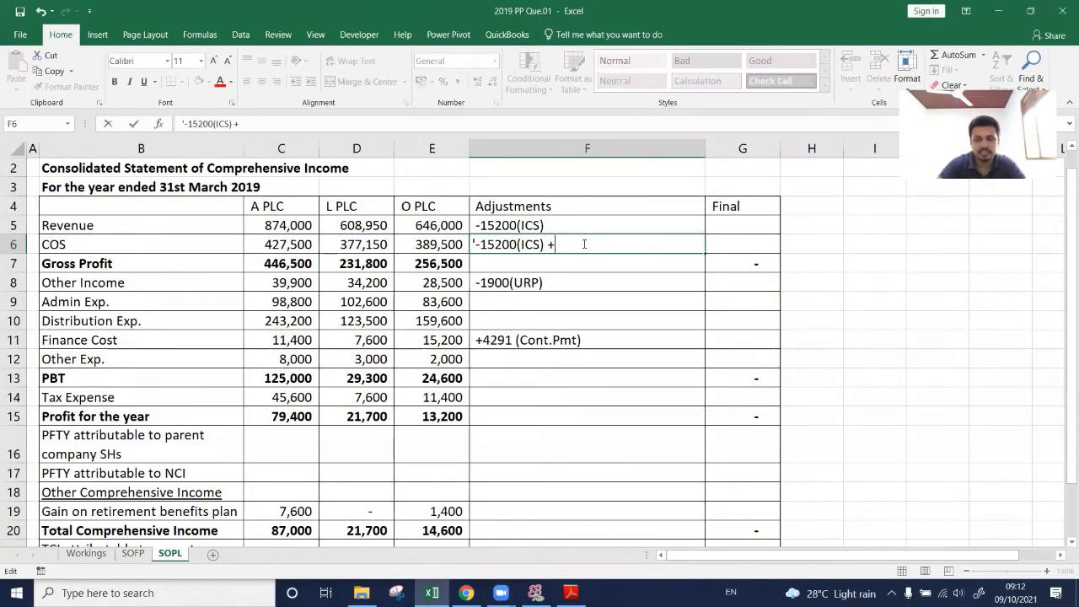
{"action": "type", "text": "+760("}
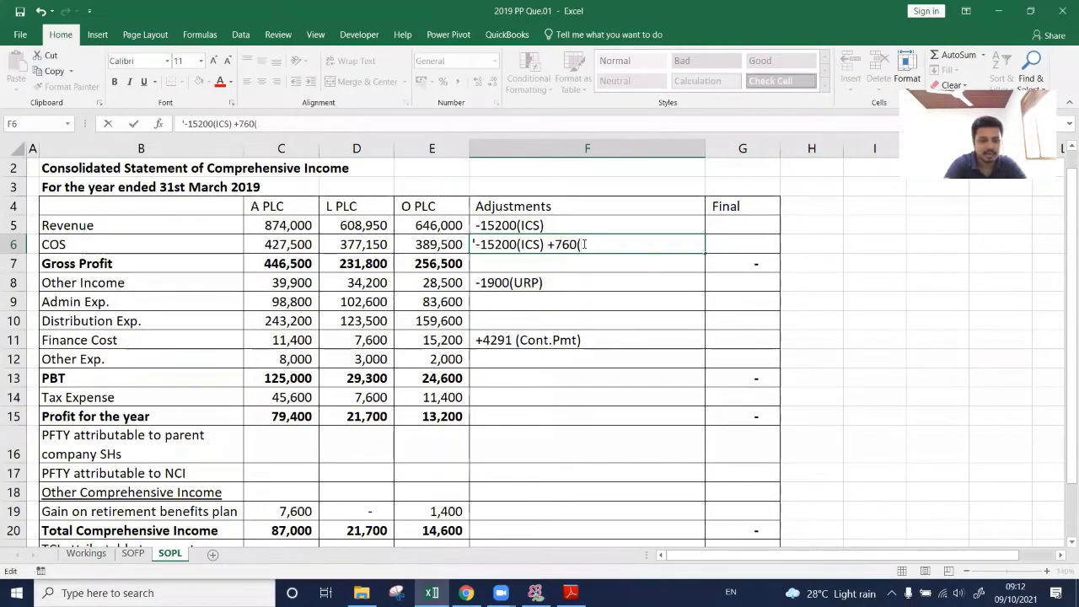
{"action": "type", "text": "URP)"}
{"action": "key", "text": "ctrl+Return"}
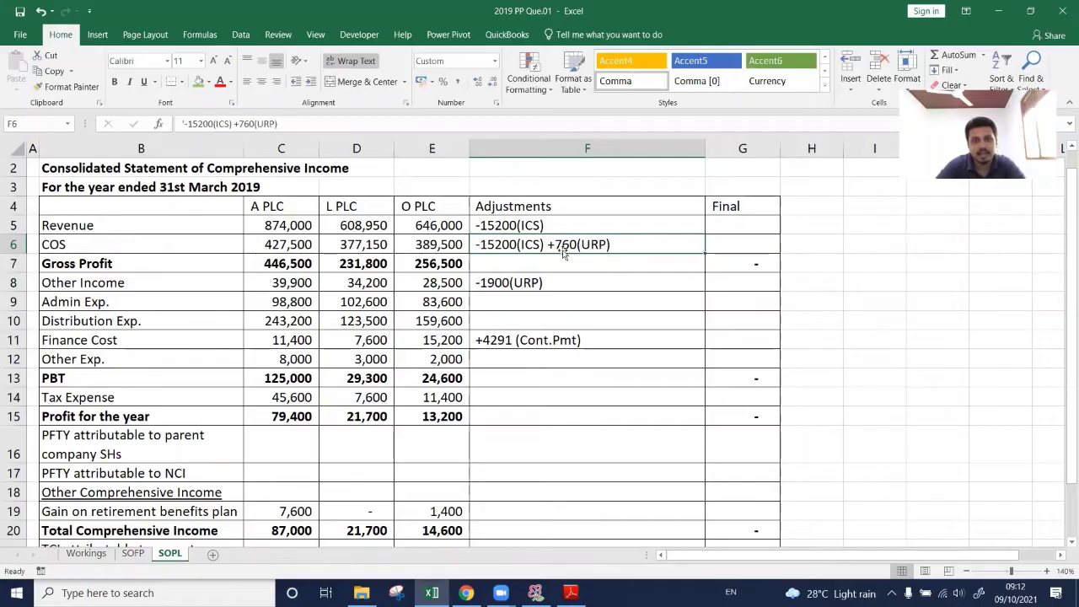
Compare the URP adjustment in the Other Income row with the one in the COS row.
{"action": "left_click", "coordinate": [518, 284]}
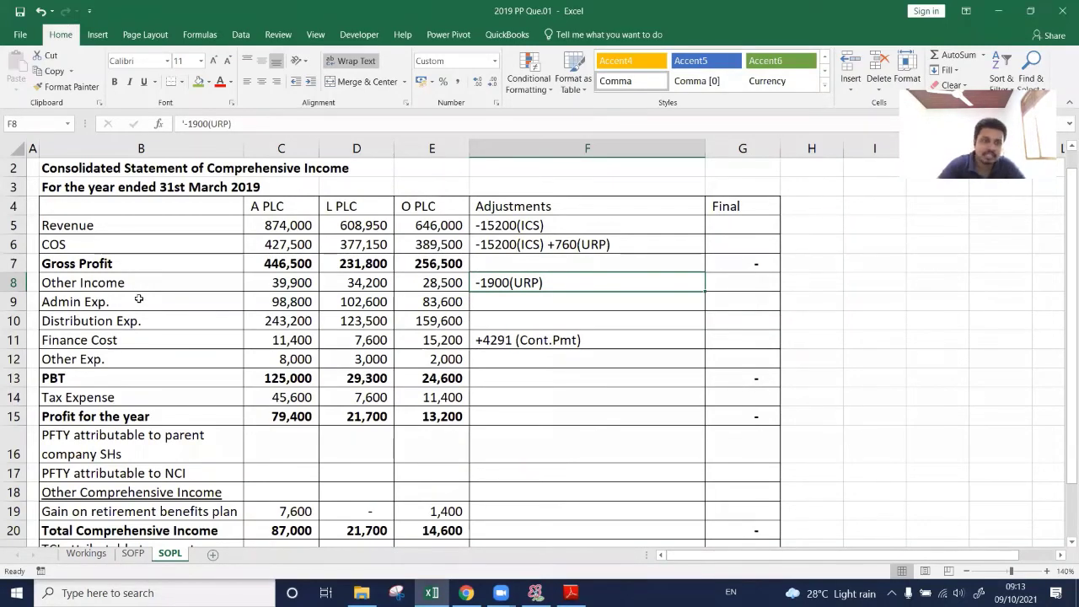
{"action": "left_click", "coordinate": [289, 283]}
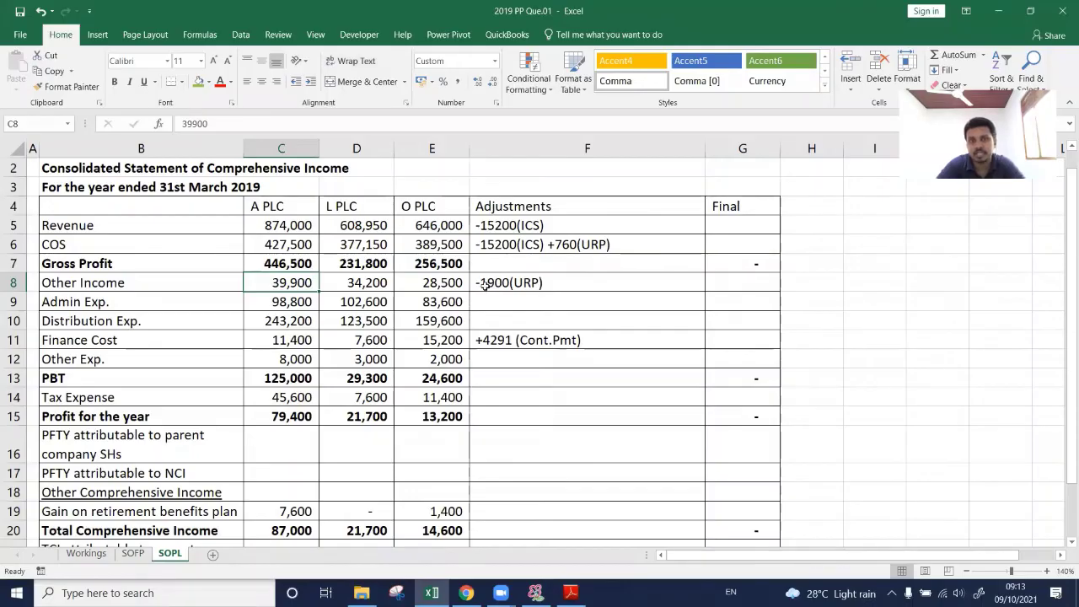
{"action": "left_click", "coordinate": [528, 243]}
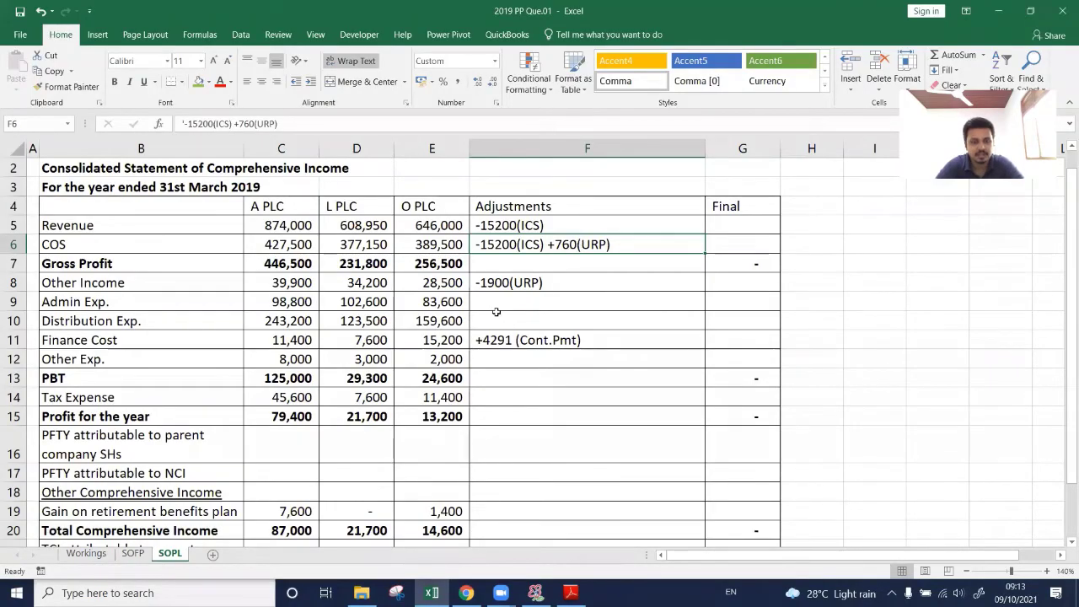
{"action": "key", "text": "alt+Tab"}
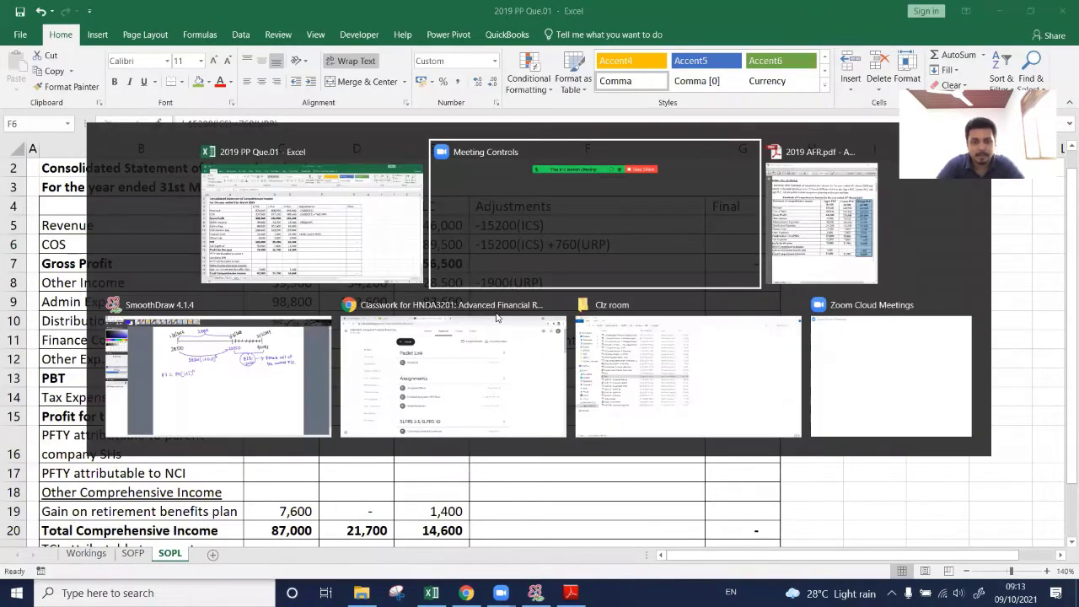
{"action": "key", "text": "Escape"}
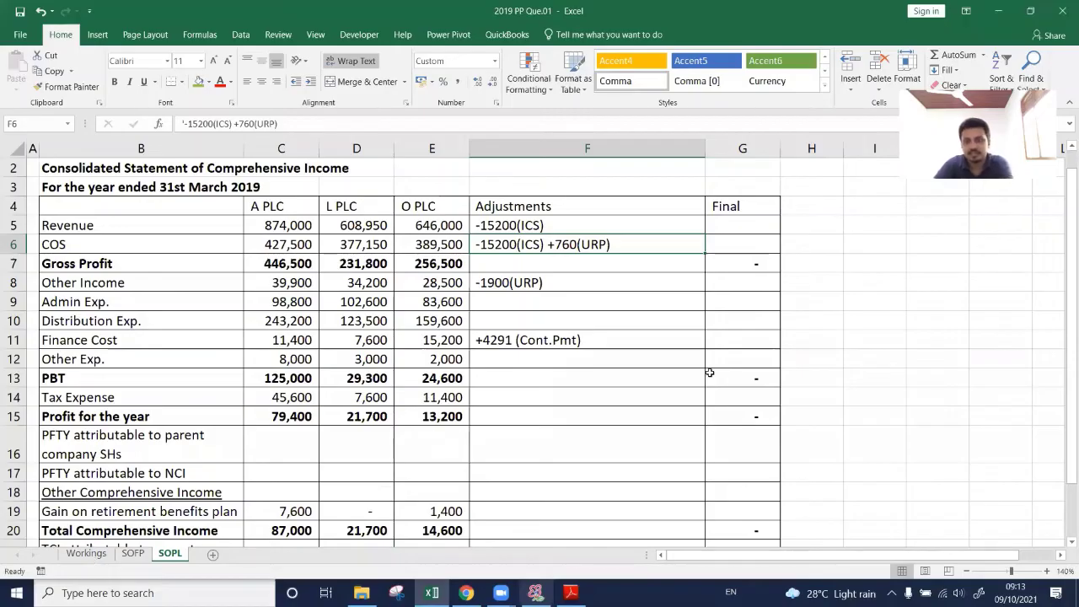
Mark the URP (A to O) Group R/E cell, O16, on the Workings sheet as handled with green fill.
{"action": "key", "text": "ctrl+Page_Up"}
{"action": "key", "text": "ctrl+Page_Up"}
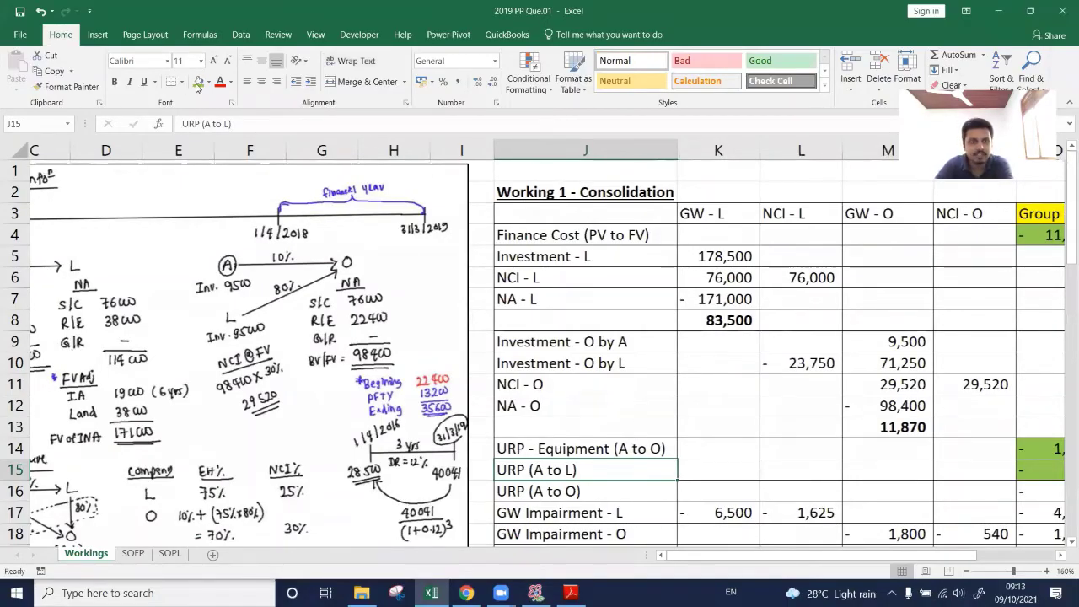
{"action": "scroll", "coordinate": [428, 414], "scroll_direction": "down", "scroll_amount": 1}
{"action": "key", "text": "Right"}
{"action": "key", "text": "Right"}
{"action": "key", "text": "Right"}
{"action": "key", "text": "Right"}
{"action": "key", "text": "Right"}
{"action": "key", "text": "Down"}
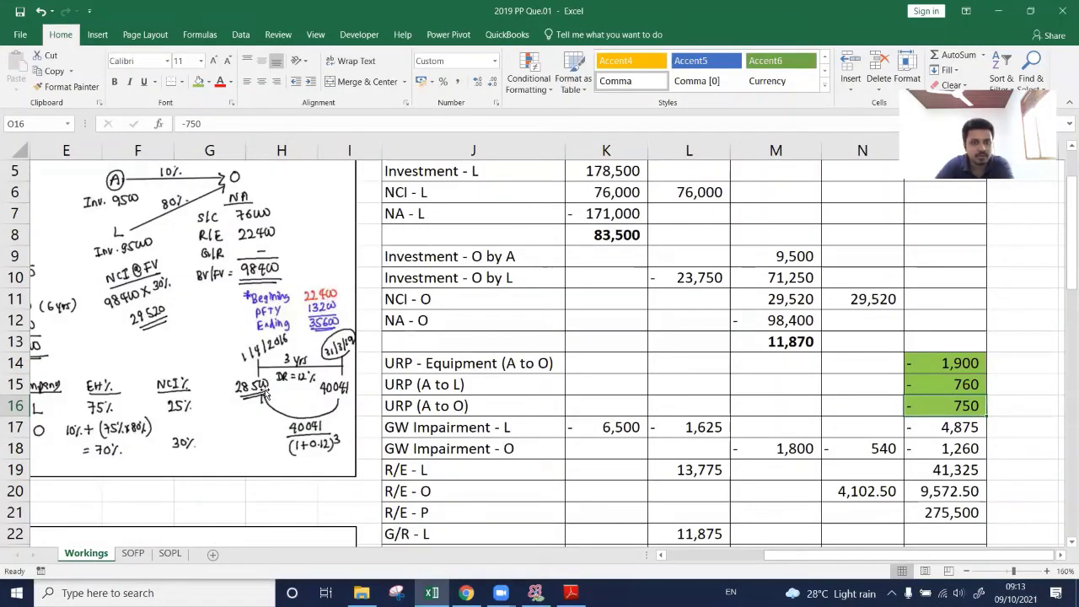
Consult working g's A to O sale on Workings and append -18000(ICS) to the Revenue row's Adjustments entry in F5 on SOPL.
{"action": "scroll", "coordinate": [265, 393], "scroll_direction": "down", "scroll_amount": 7}
{"action": "scroll", "coordinate": [265, 392], "scroll_direction": "left", "scroll_amount": 2}
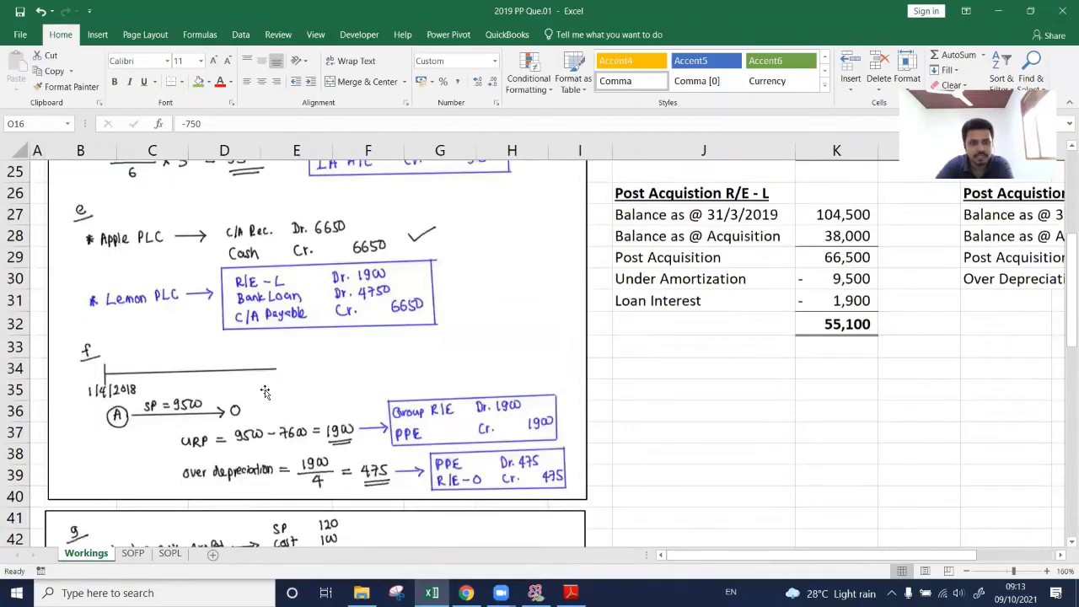
{"action": "scroll", "coordinate": [367, 268], "scroll_direction": "down", "scroll_amount": 5}
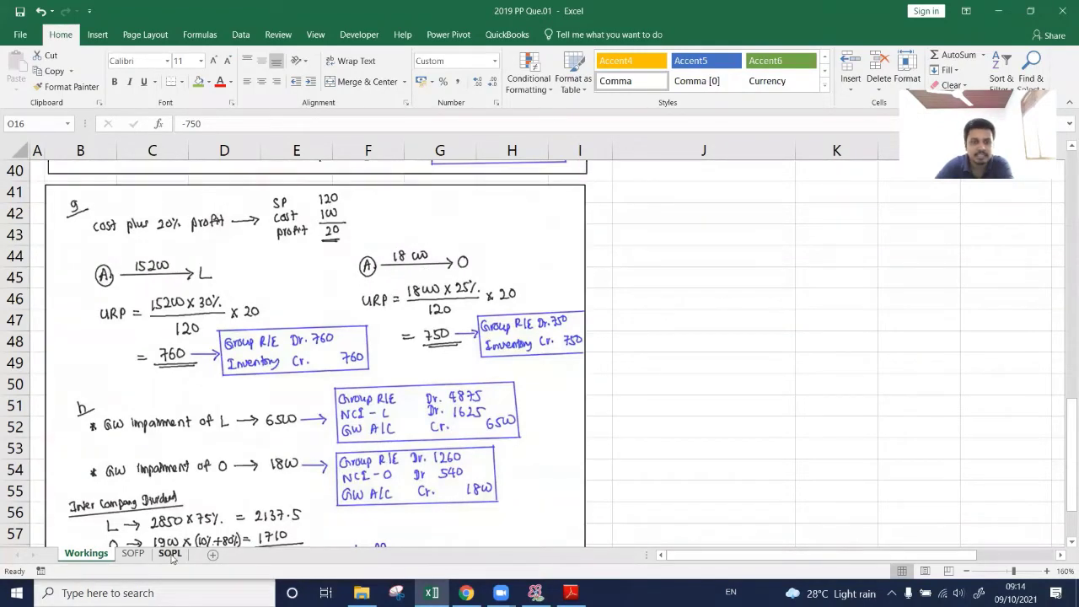
{"action": "key", "text": "ctrl+Page_Down"}
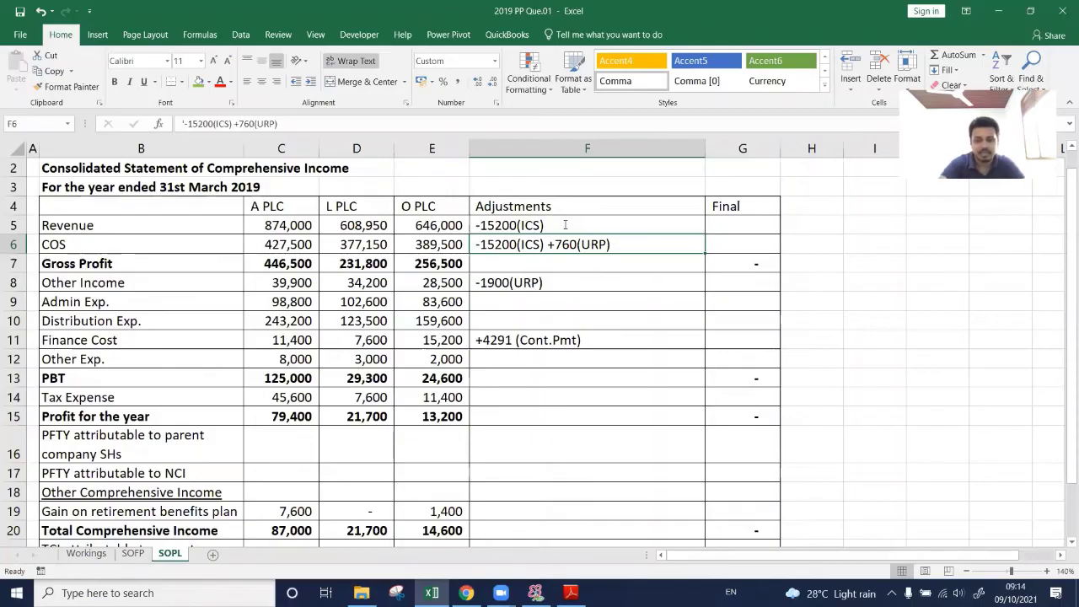
{"action": "double_click", "coordinate": [565, 225]}
{"action": "type", "text": "-18000(I"}
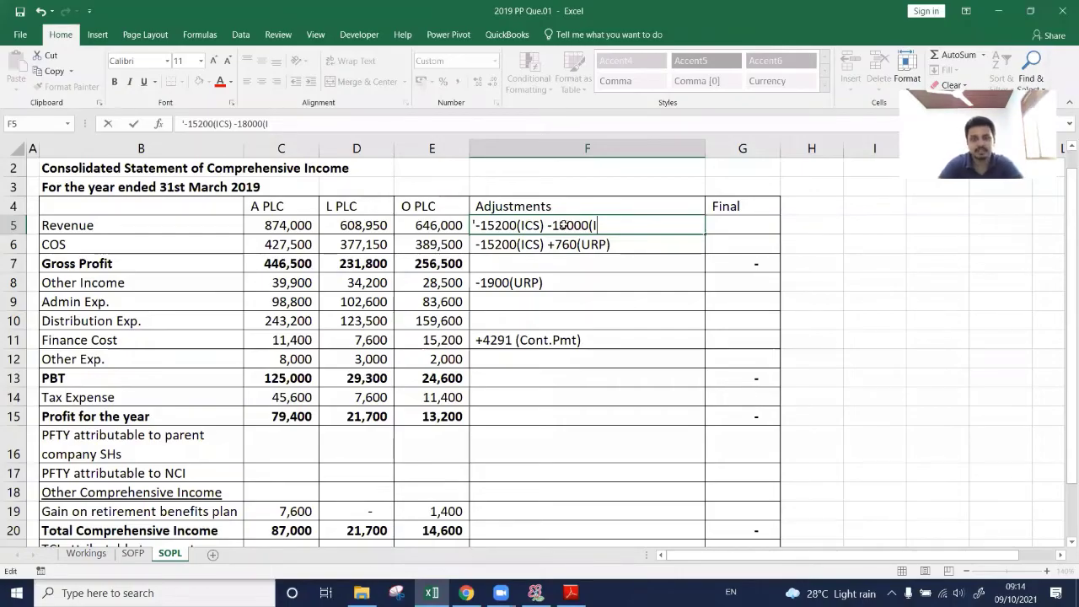
{"action": "type", "text": "CS)"}
{"action": "key", "text": "Return"}
Append -18000(ICS) to the COS row's Adjustments entry in F6.
{"action": "key", "text": "F2"}
{"action": "type", "text": "-"}
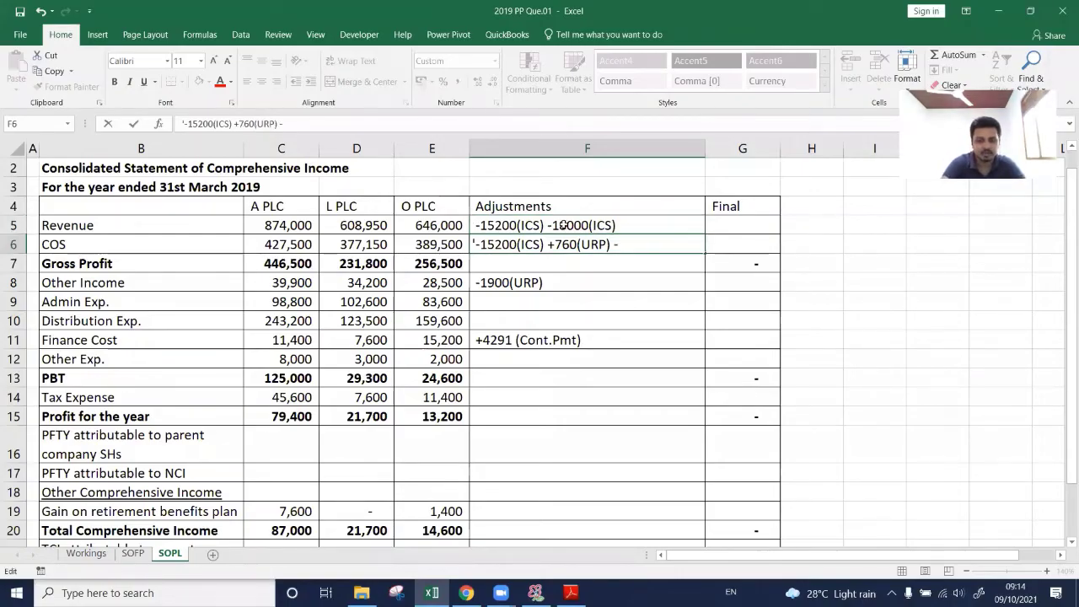
{"action": "type", "text": "18"}
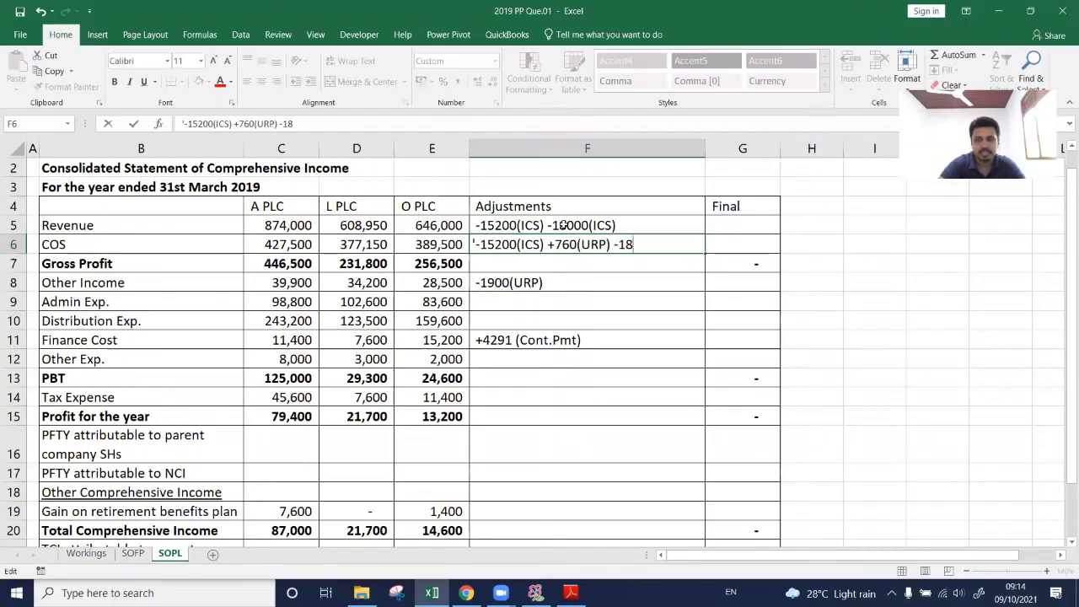
{"action": "type", "text": "000("}
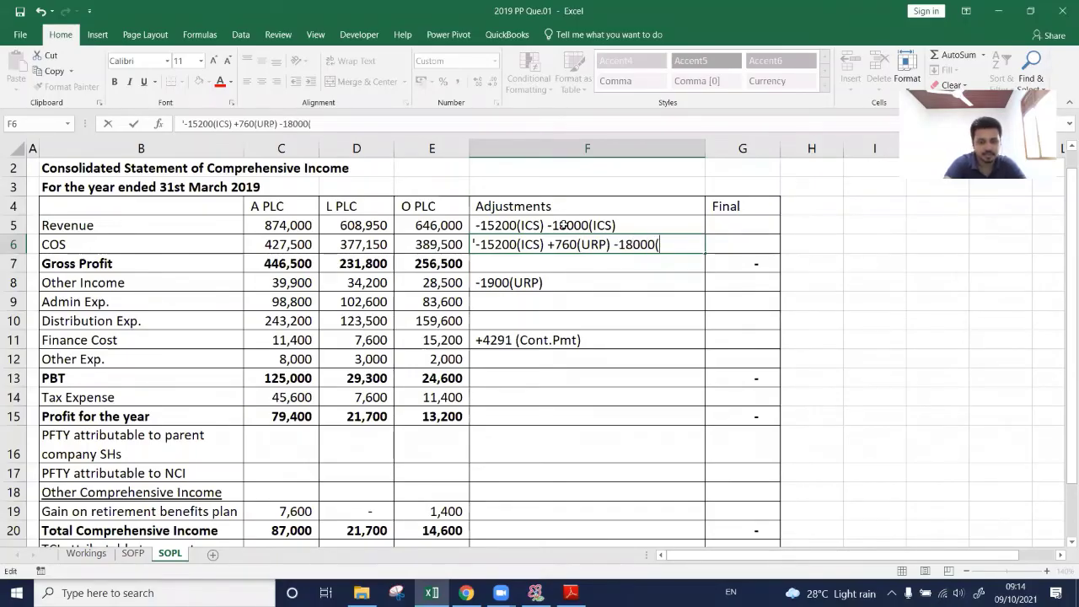
{"action": "type", "text": "ICS"}
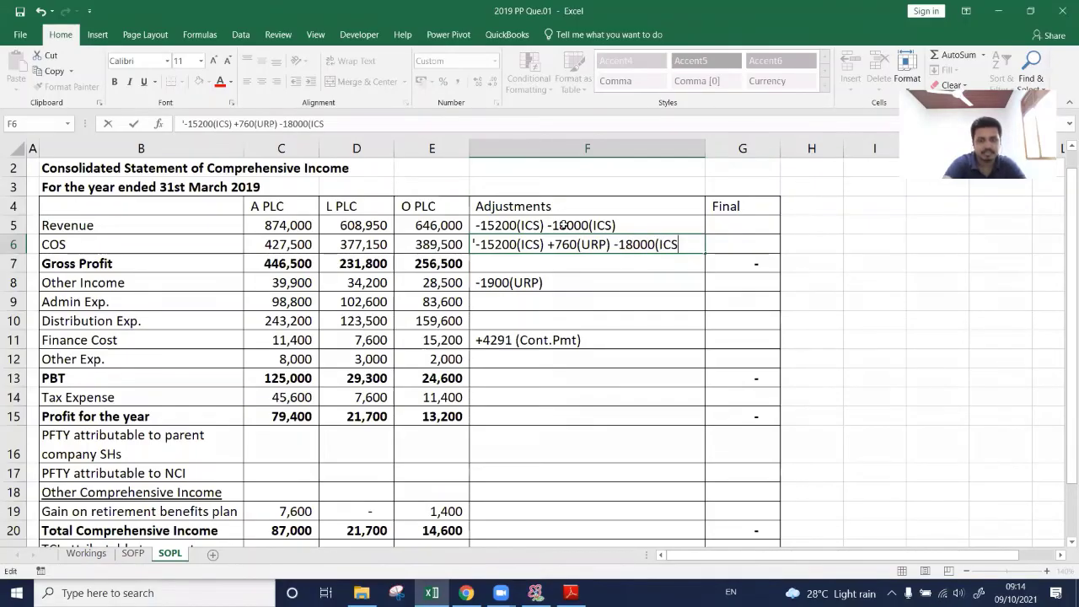
{"action": "type", "text": ")"}
{"action": "key", "text": "Return"}
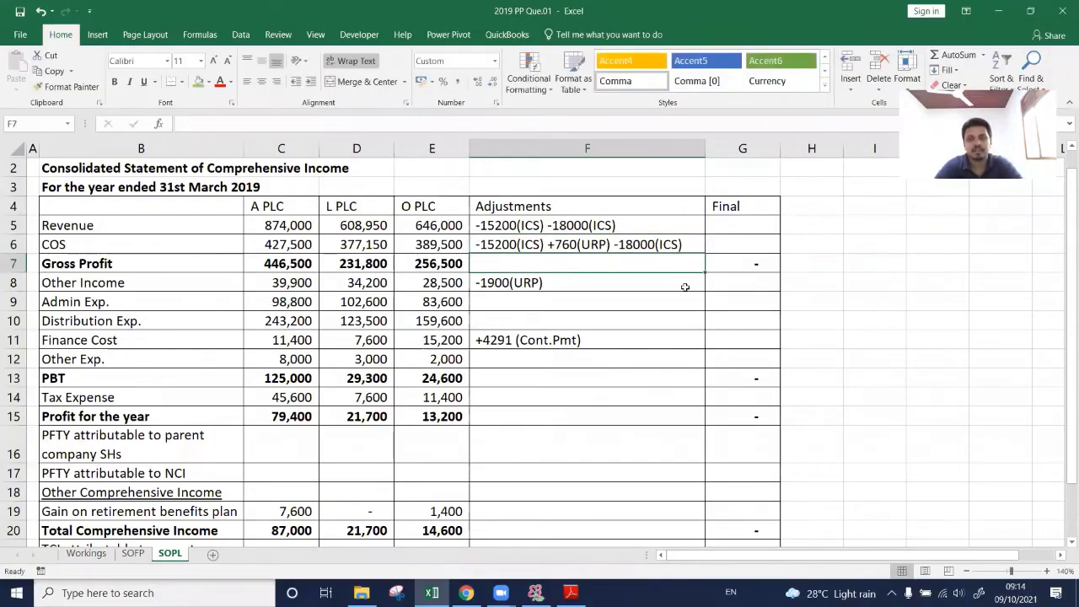
{"action": "key", "text": "Up"}
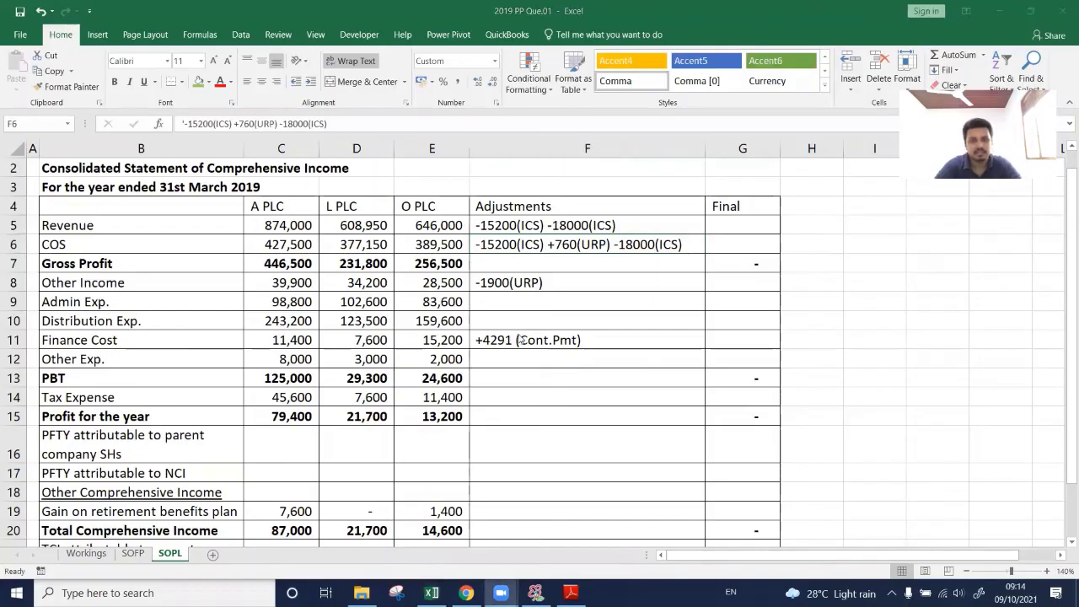
Check working g's A to O unrealised profit on Workings and append +750(URP) to the COS row's Adjustments entry in F6 on SOPL.
{"action": "key", "text": "alt+Tab"}
{"action": "key", "text": "alt+Tab"}
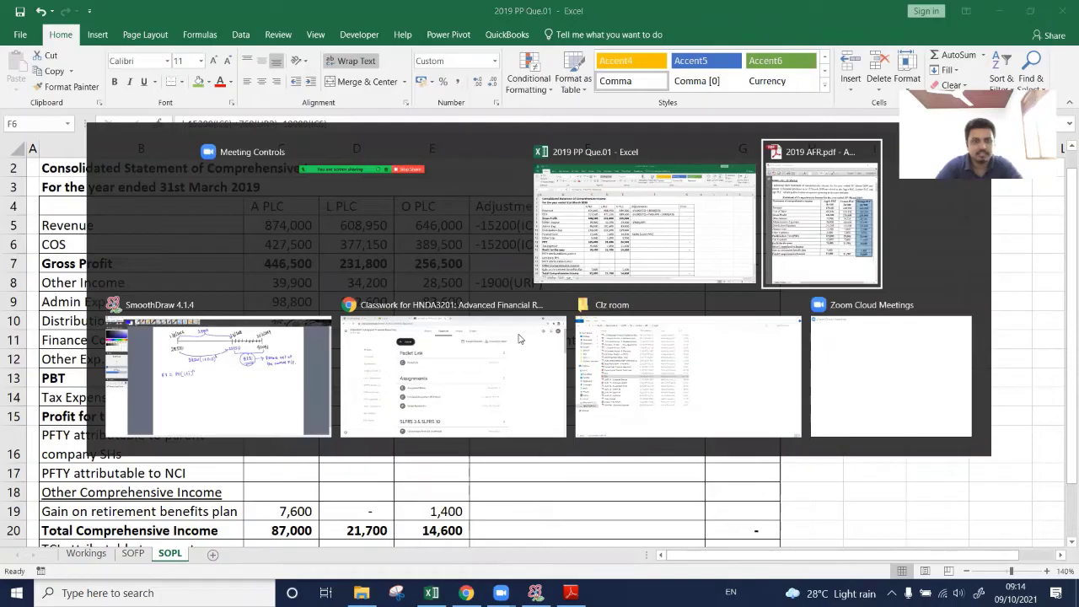
{"action": "left_click", "coordinate": [96, 556]}
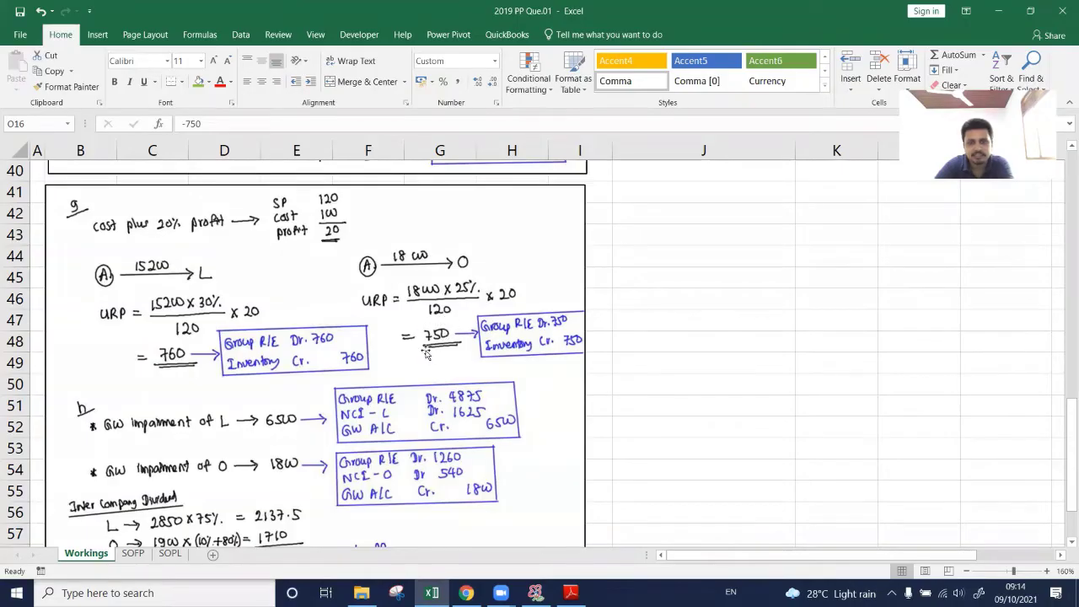
{"action": "left_click", "coordinate": [169, 553]}
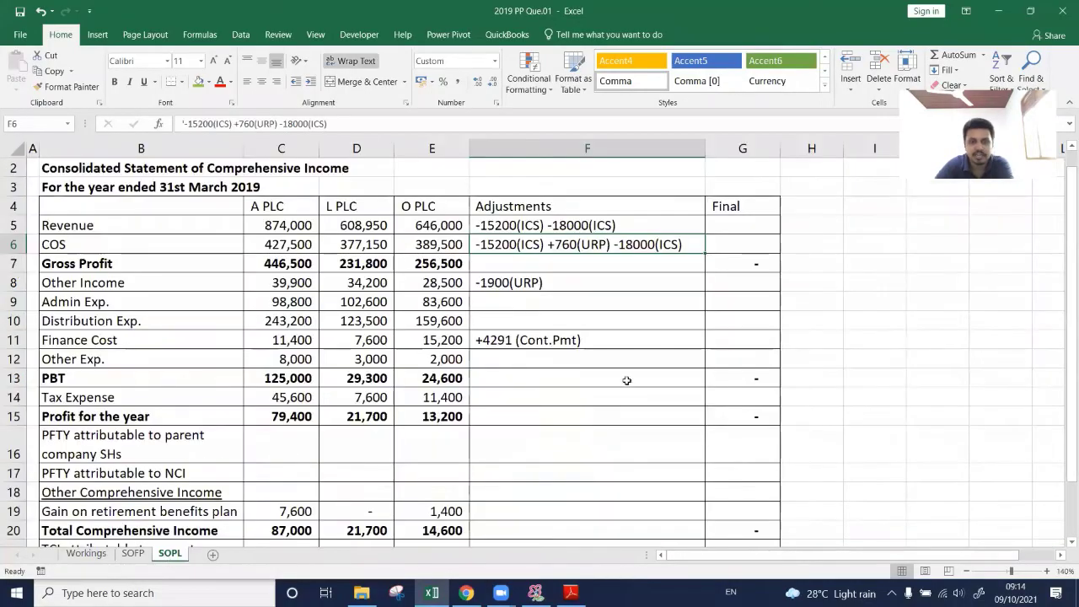
{"action": "double_click", "coordinate": [692, 247]}
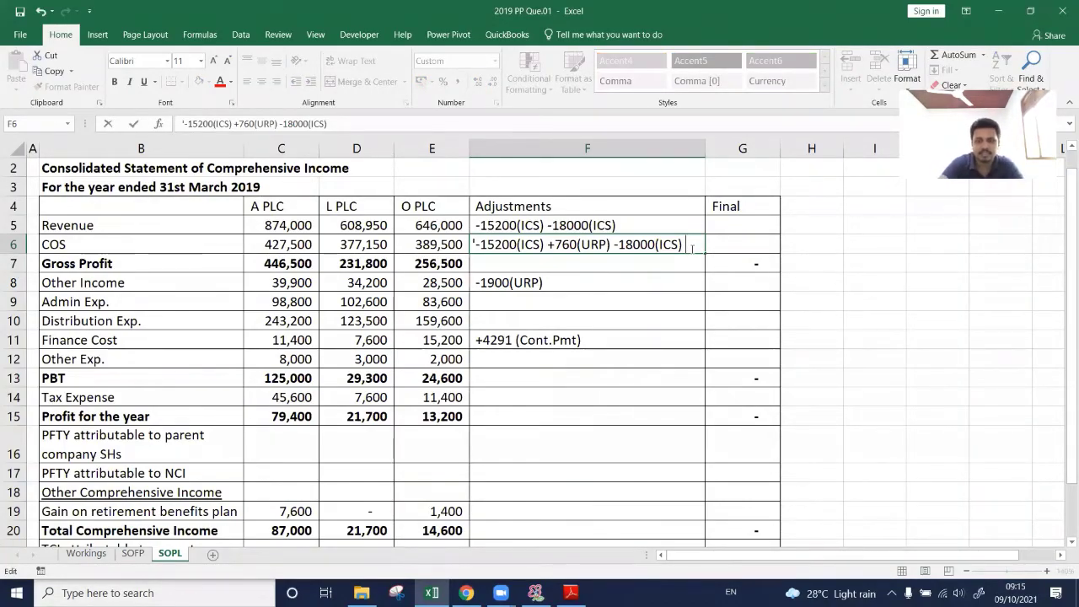
{"action": "type", "text": "+75"}
{"action": "type", "text": "0(U"}
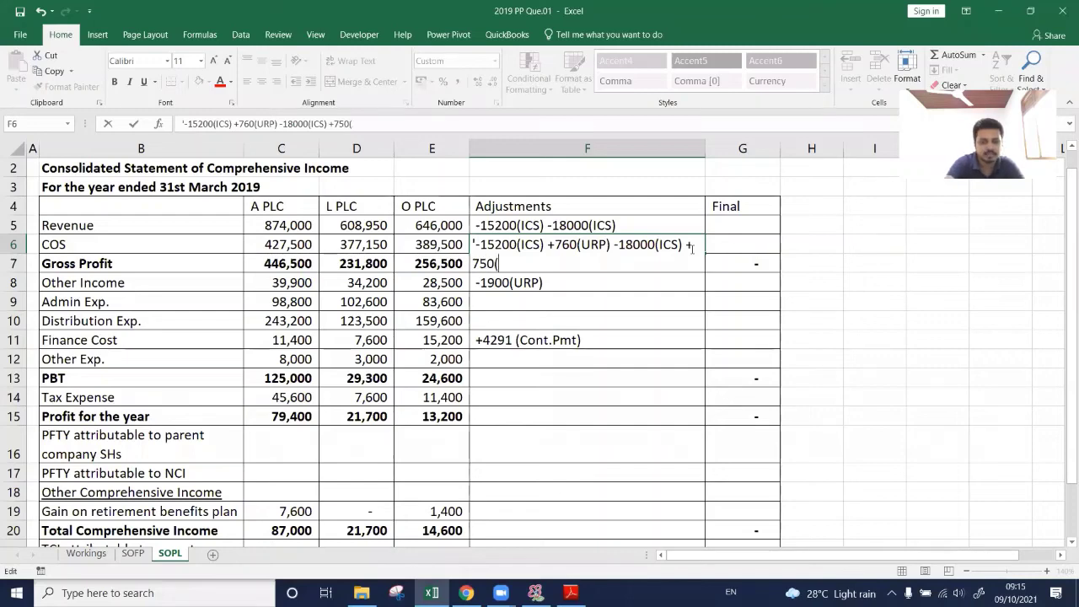
{"action": "type", "text": "RP"}
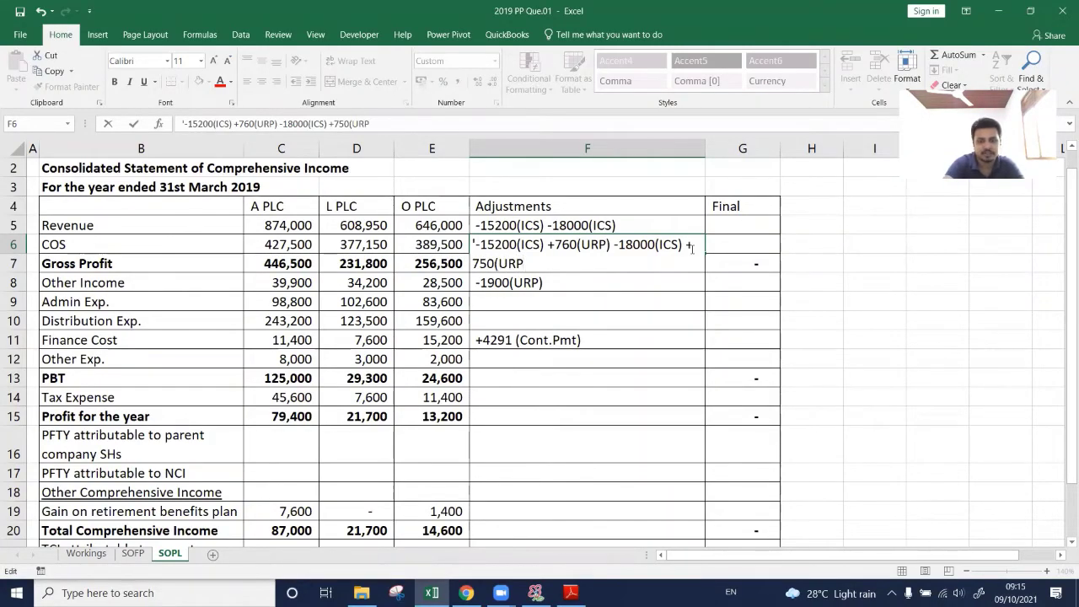
{"action": "type", "text": ")"}
{"action": "key", "text": "Return"}
Widen the Adjustments column F so the COS entry fits on one line and reduce row 6 to single-line height.
{"action": "left_click", "coordinate": [690, 249]}
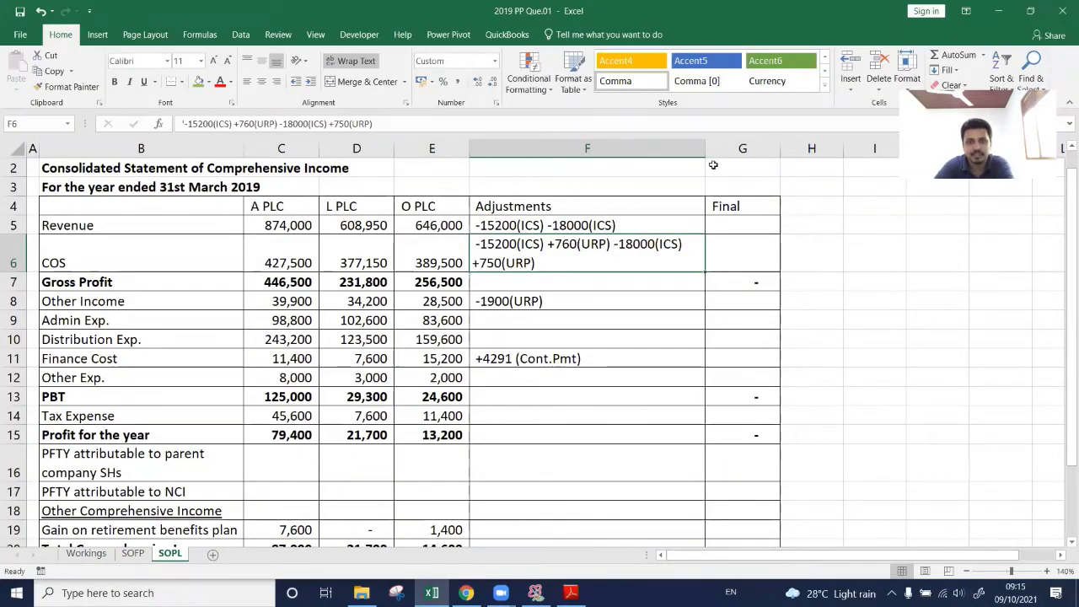
{"action": "left_click_drag", "start_coordinate": [706, 148], "coordinate": [774, 179]}
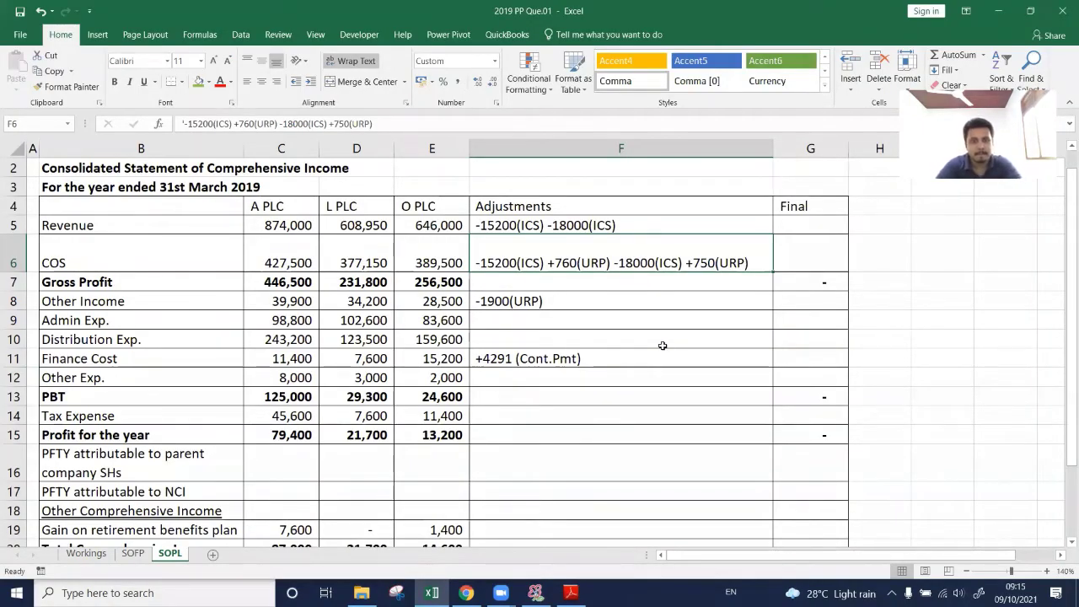
{"action": "key", "text": "Return"}
Review the Group R/E column of Working 1 on the Workings sheet for items not yet marked green.
{"action": "key", "text": "alt+Tab"}
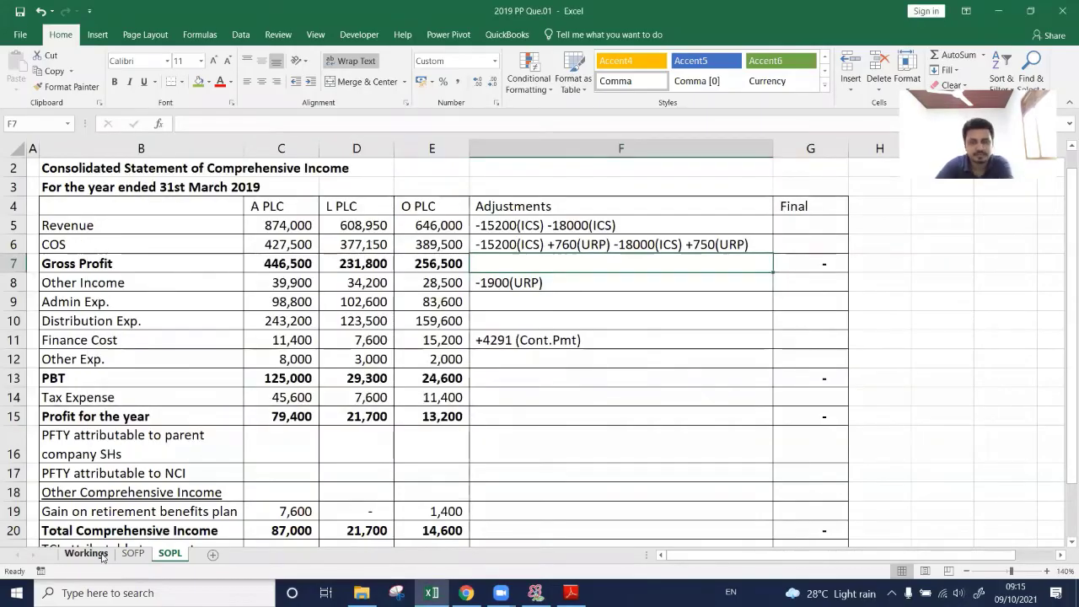
{"action": "left_click", "coordinate": [86, 553]}
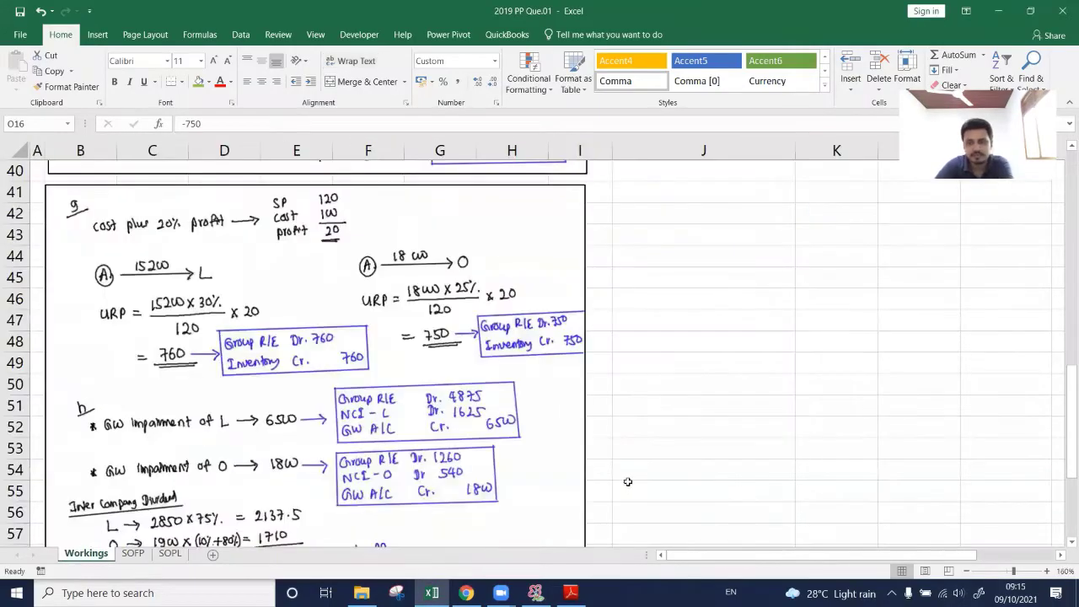
{"action": "scroll", "coordinate": [572, 421], "scroll_direction": "up", "scroll_amount": 13}
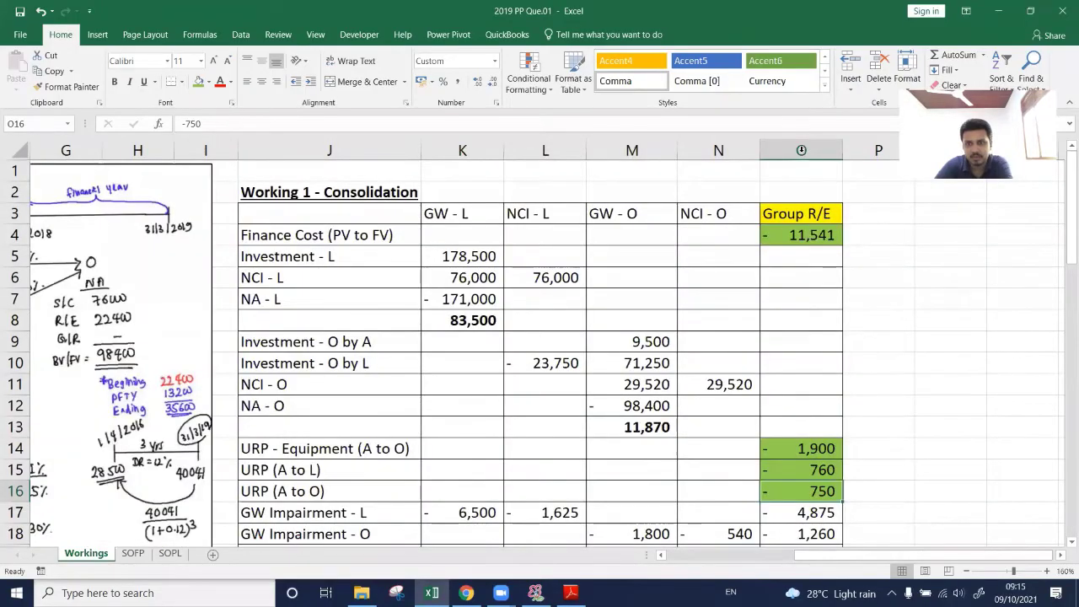
{"action": "scroll", "coordinate": [823, 414], "scroll_direction": "down", "scroll_amount": 2}
{"action": "key", "text": "ctrl+space"}
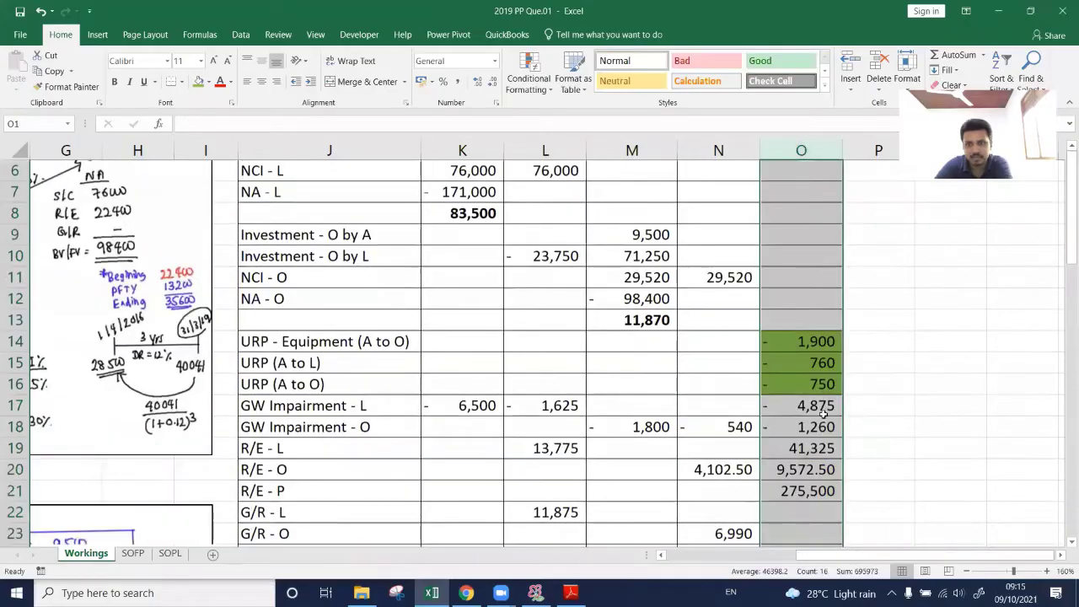
{"action": "scroll", "coordinate": [823, 414], "scroll_direction": "down", "scroll_amount": 1}
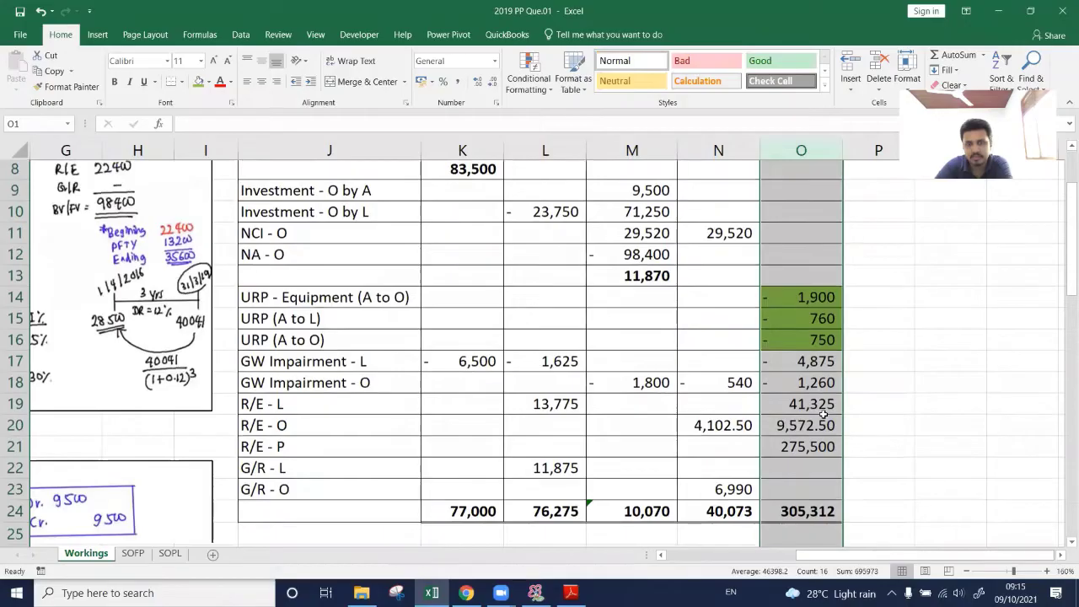
Fill the retained earnings cell O17 of the GW Impairment - L row on the Workings sheet with green.
{"action": "scroll", "coordinate": [822, 414], "scroll_direction": "down", "scroll_amount": 1}
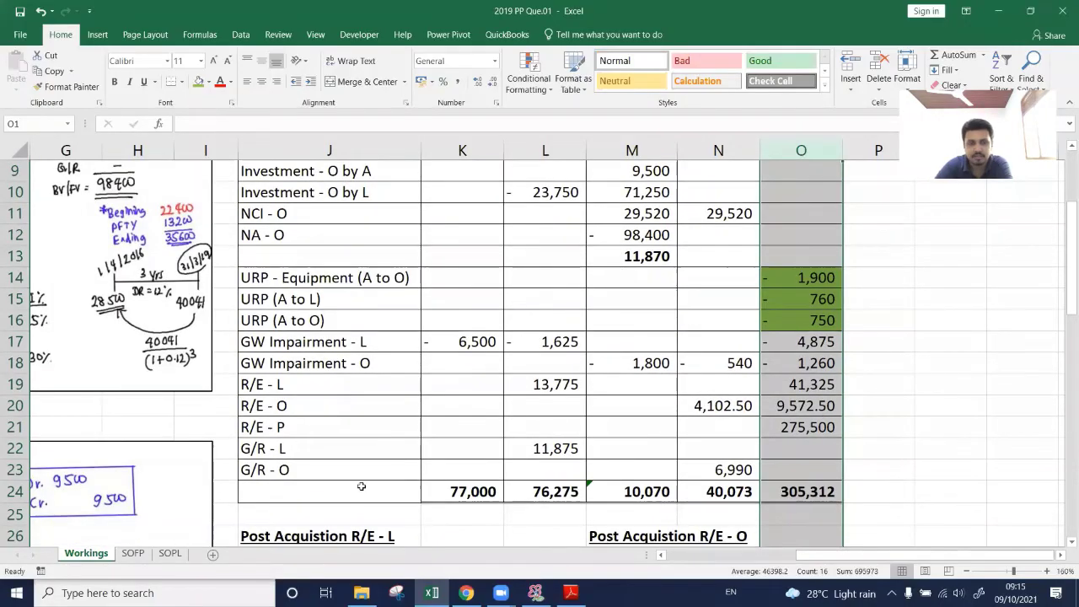
{"action": "left_click", "coordinate": [169, 553]}
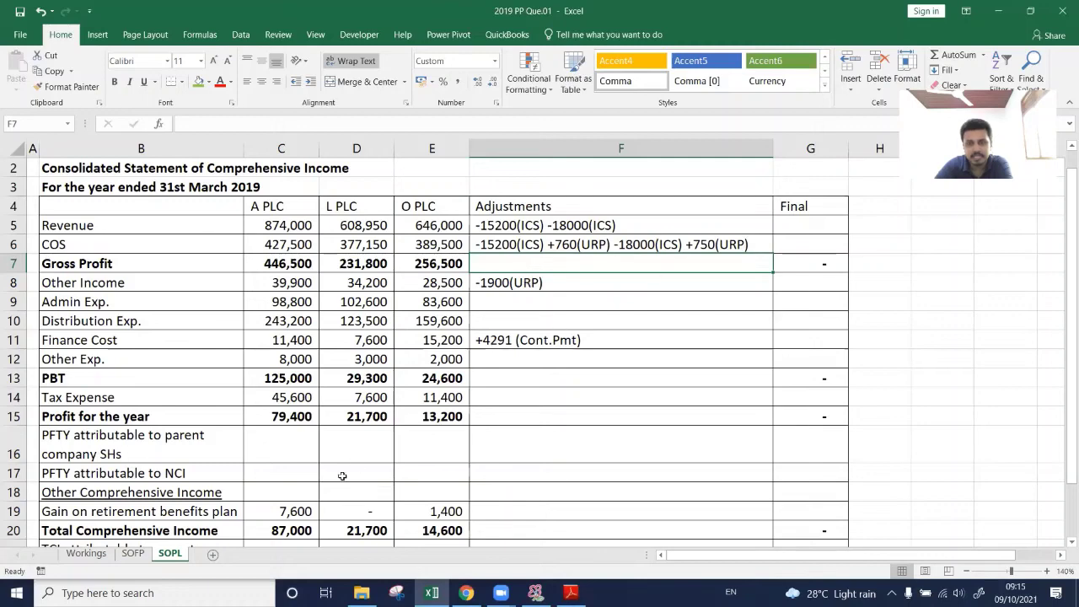
{"action": "key", "text": "ctrl+Page_Up"}
{"action": "key", "text": "ctrl+Page_Up"}
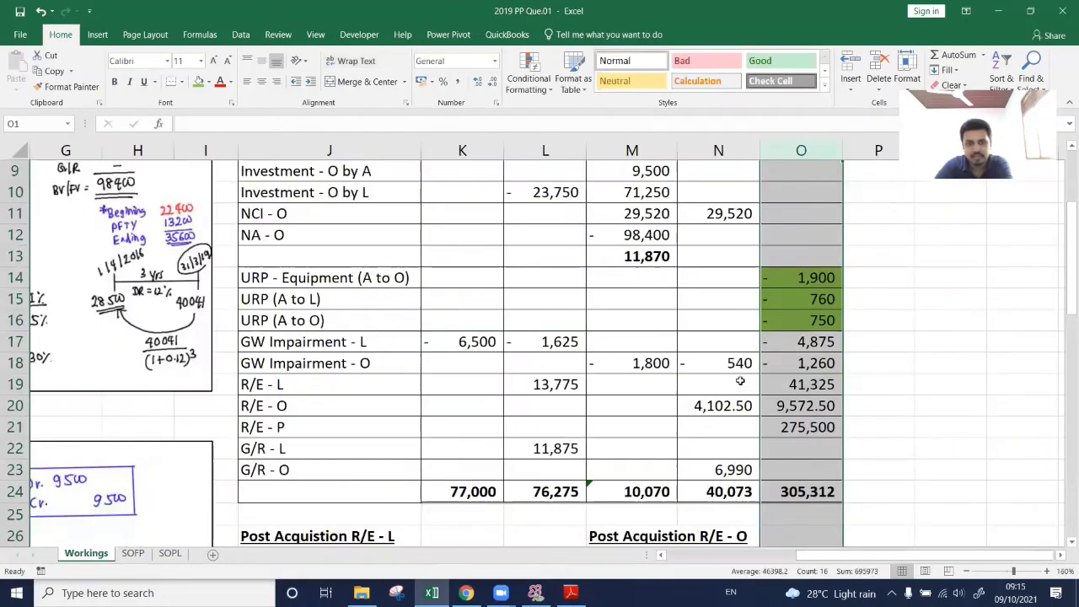
{"action": "left_click", "coordinate": [782, 346]}
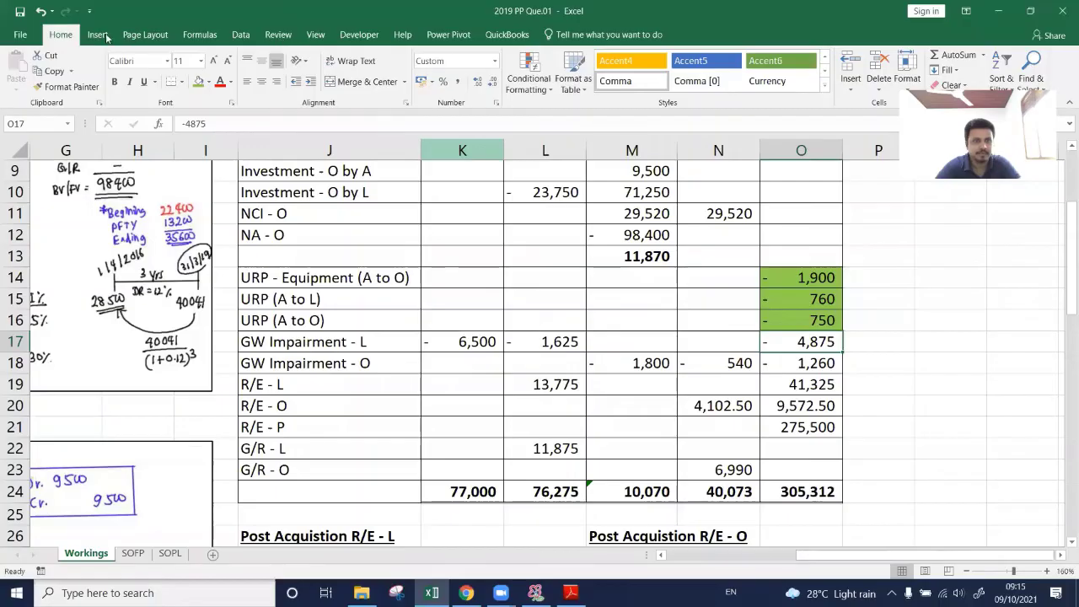
{"action": "left_click", "coordinate": [198, 82]}
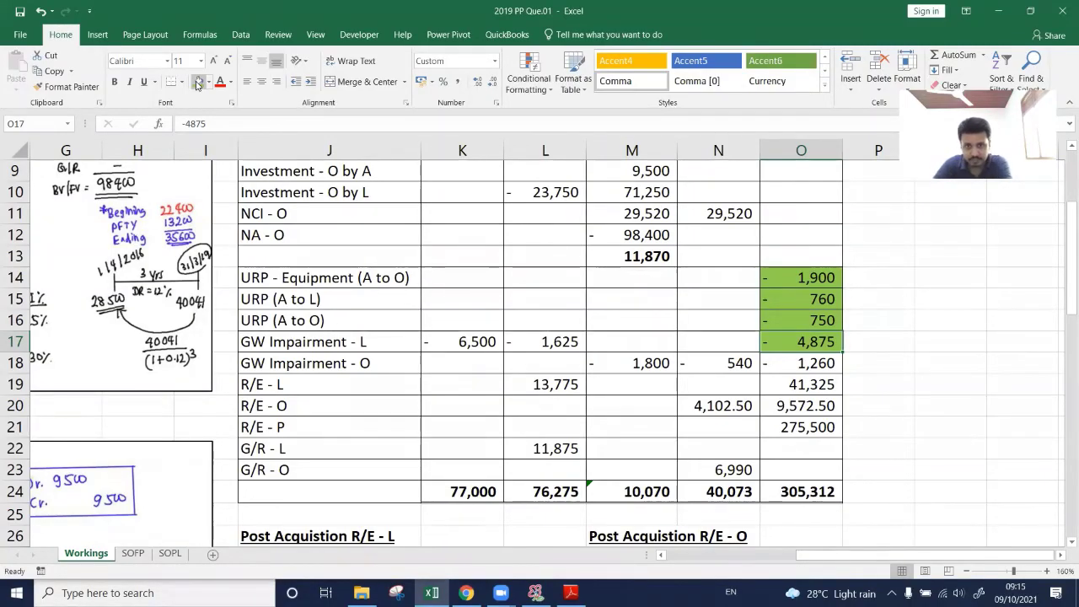
{"action": "key", "text": "Left"}
{"action": "key", "text": "Right"}
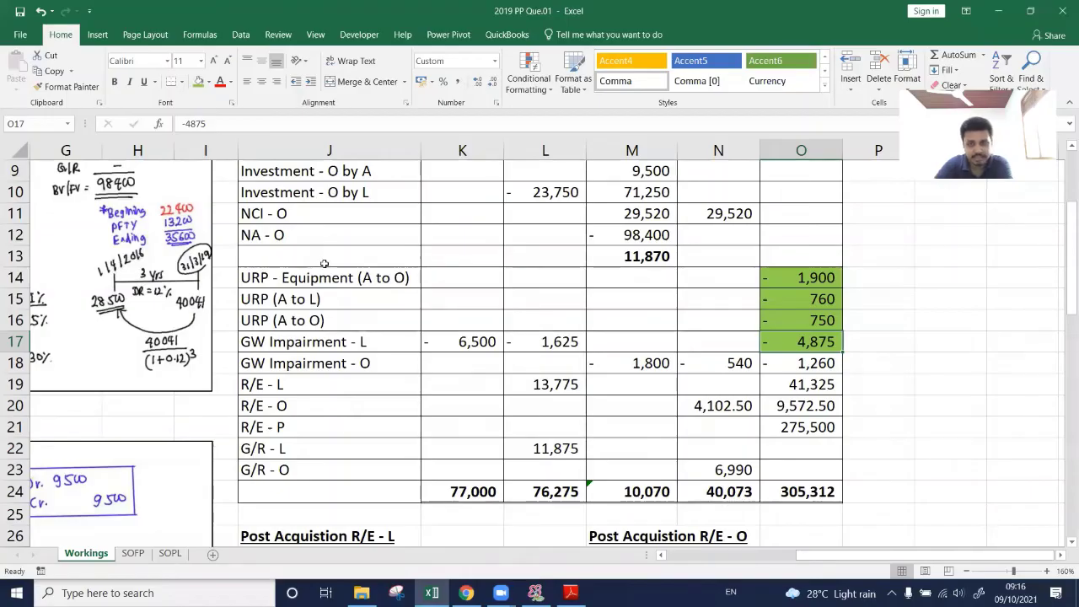
Review the GW Impairment - L amounts across the row and fill cell K17 with green.
{"action": "left_click", "coordinate": [452, 338]}
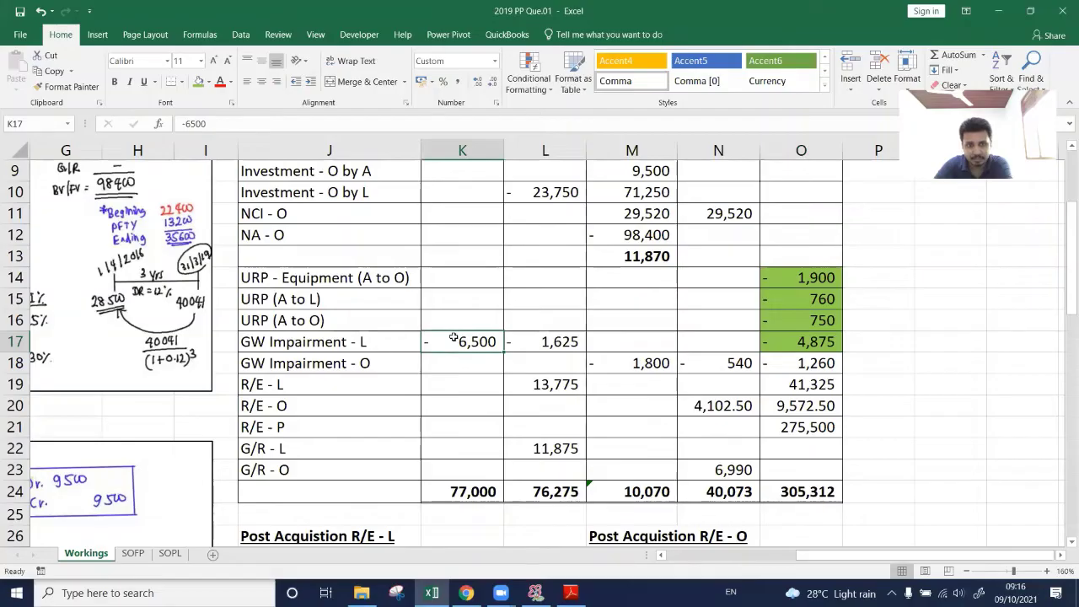
{"action": "left_click", "coordinate": [540, 333]}
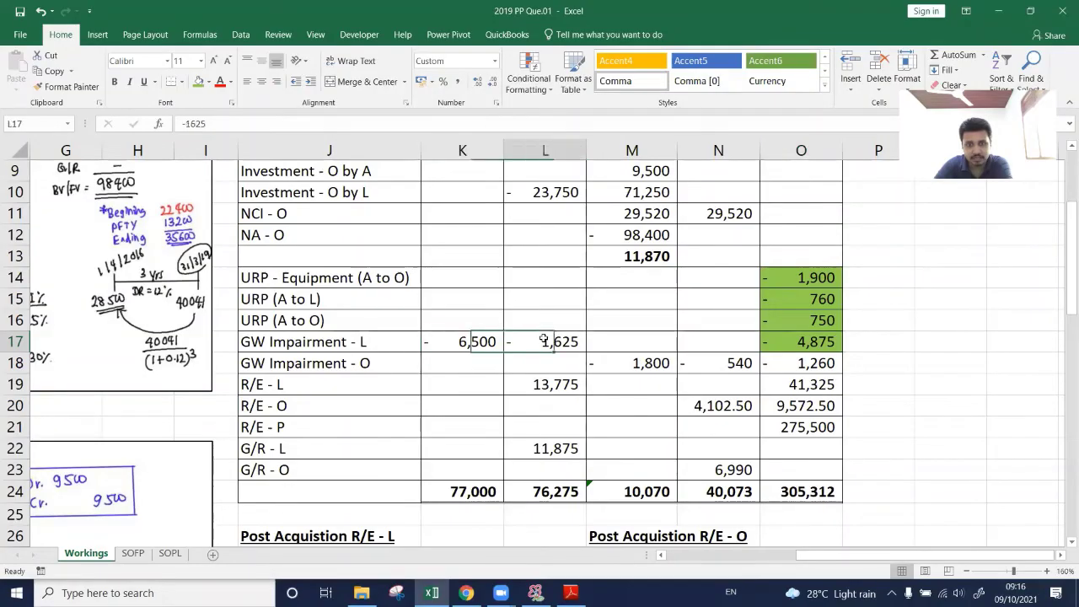
{"action": "left_click", "coordinate": [785, 342]}
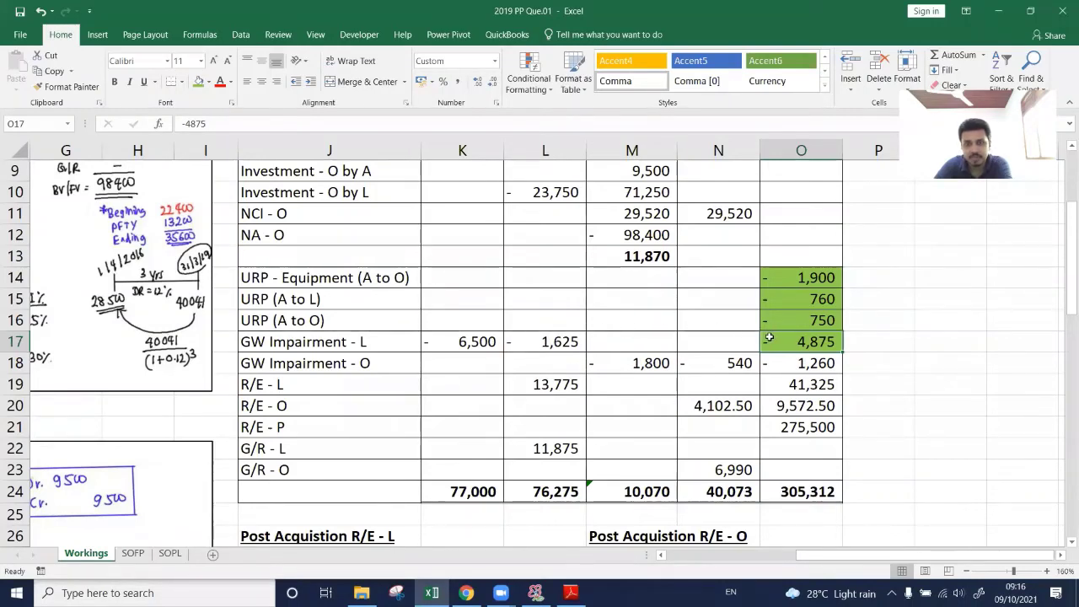
{"action": "left_click", "coordinate": [533, 342]}
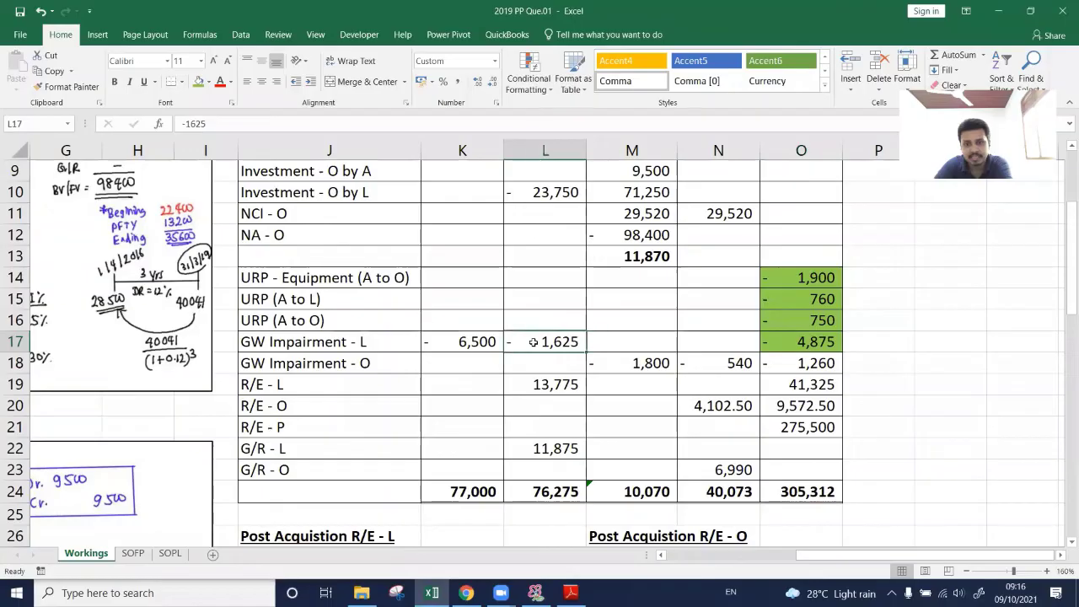
{"action": "left_click", "coordinate": [778, 340]}
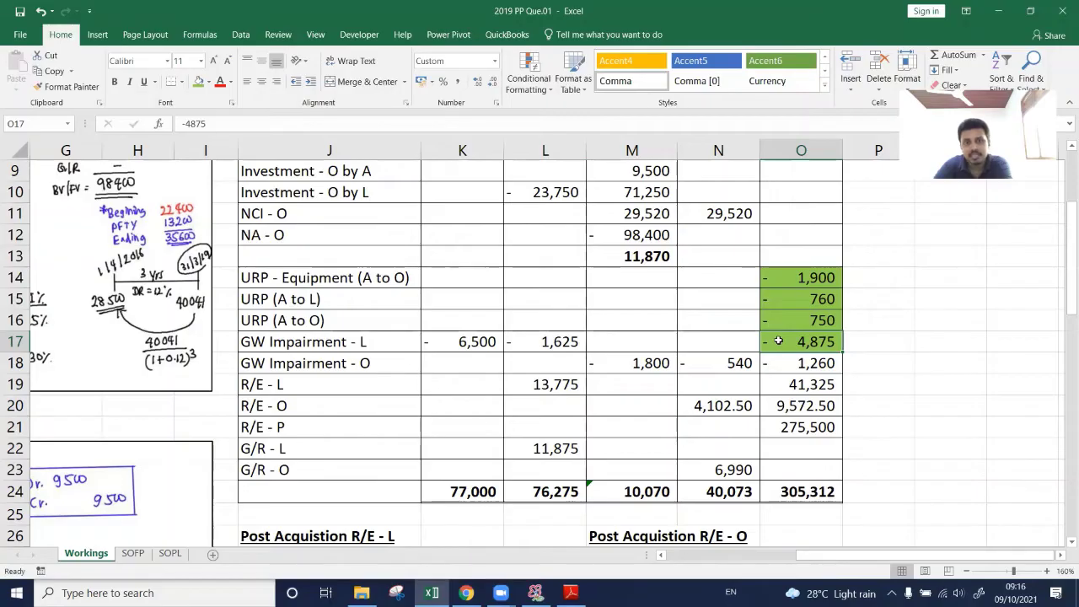
{"action": "left_click", "coordinate": [477, 341]}
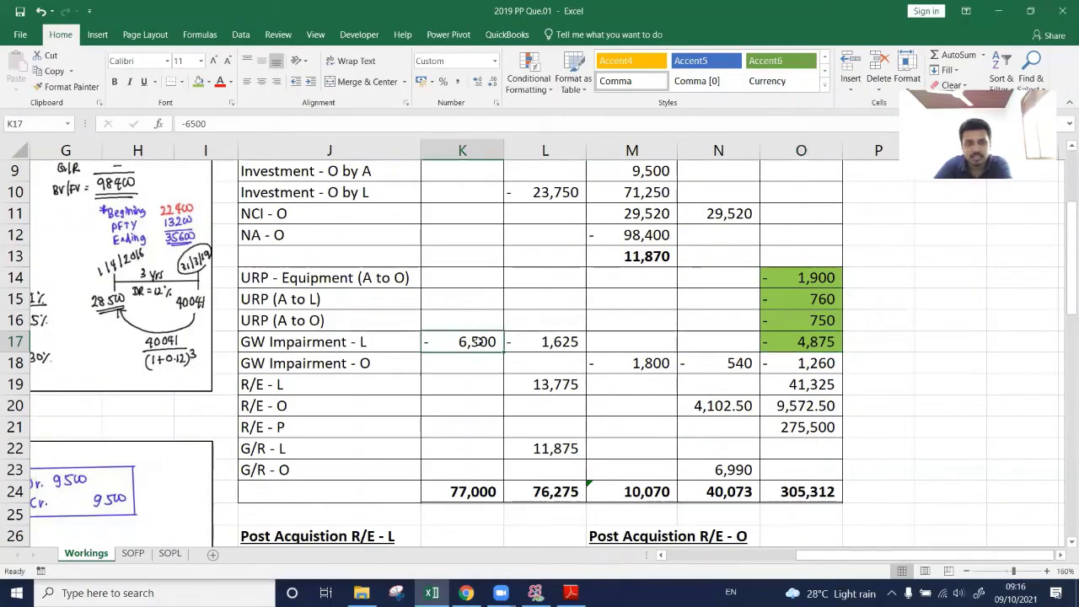
{"action": "left_click", "coordinate": [200, 82]}
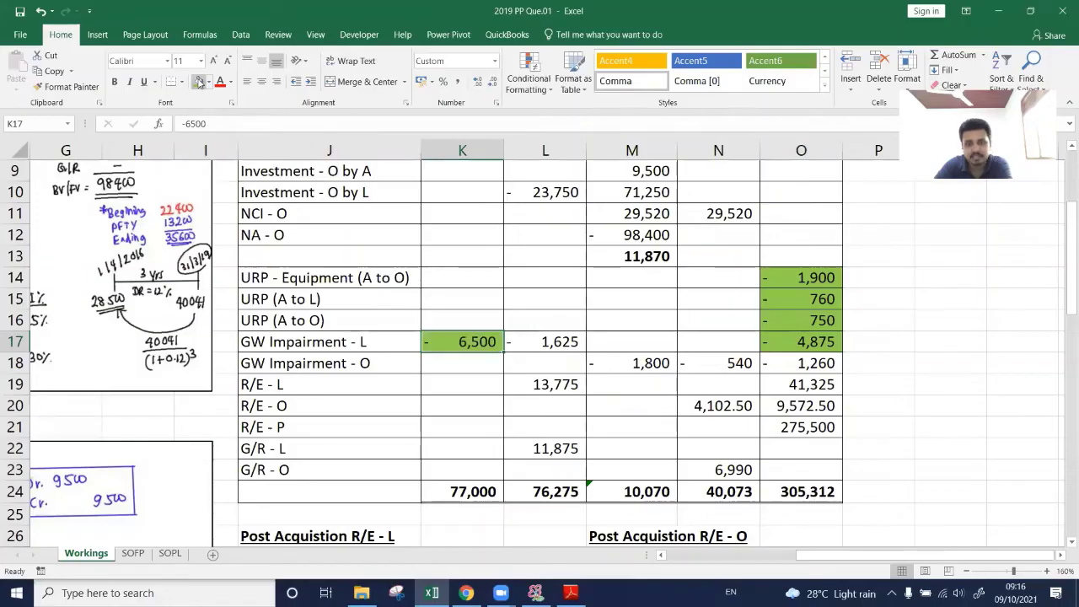
Enter the text adjustment "+6500(GW Imp-L)" for Admin Exp. in cell F9 of the SOPL sheet.
{"action": "left_click", "coordinate": [169, 554]}
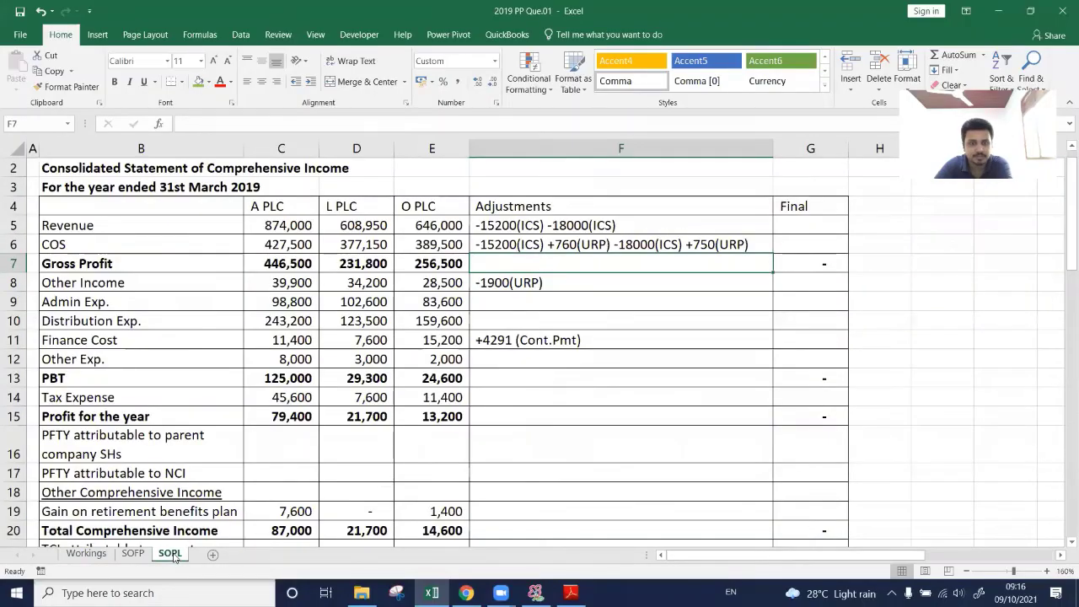
{"action": "left_click", "coordinate": [478, 302]}
{"action": "type", "text": "'"}
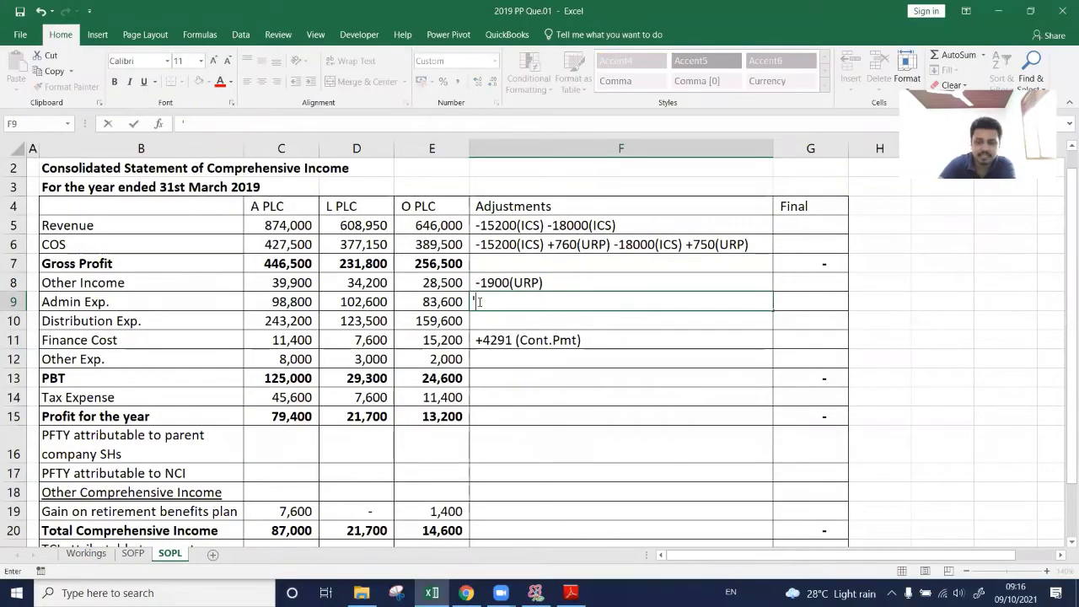
{"action": "type", "text": "+6500"}
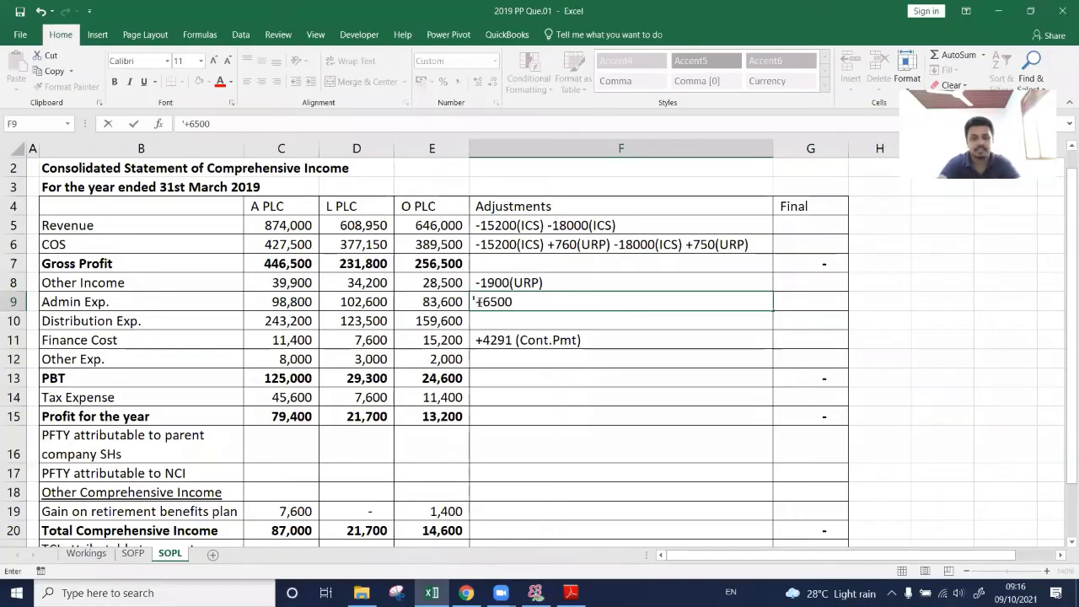
{"action": "type", "text": "("}
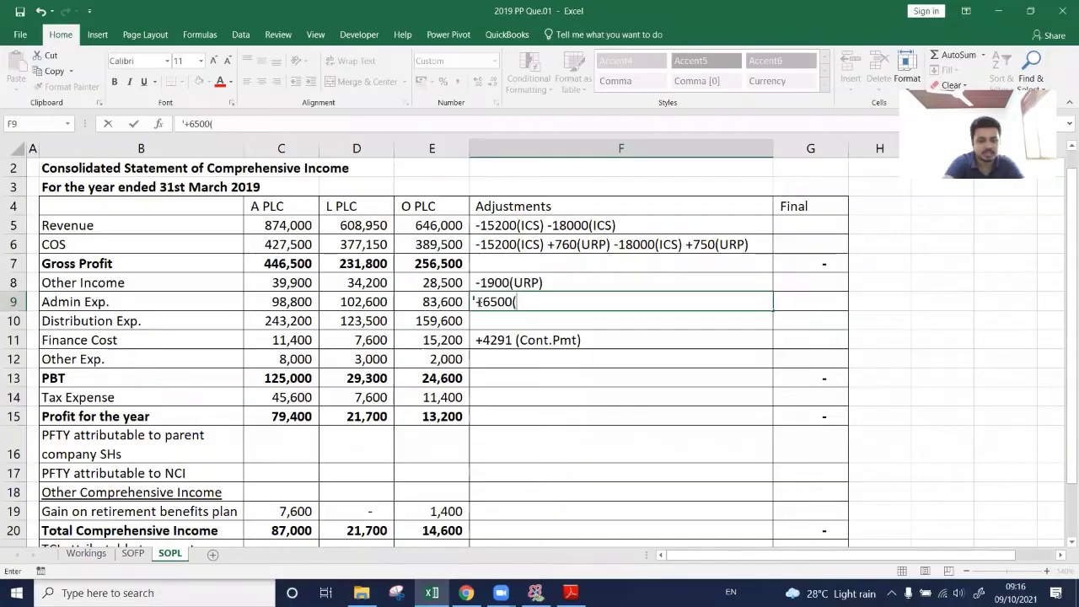
{"action": "type", "text": "GW Im"}
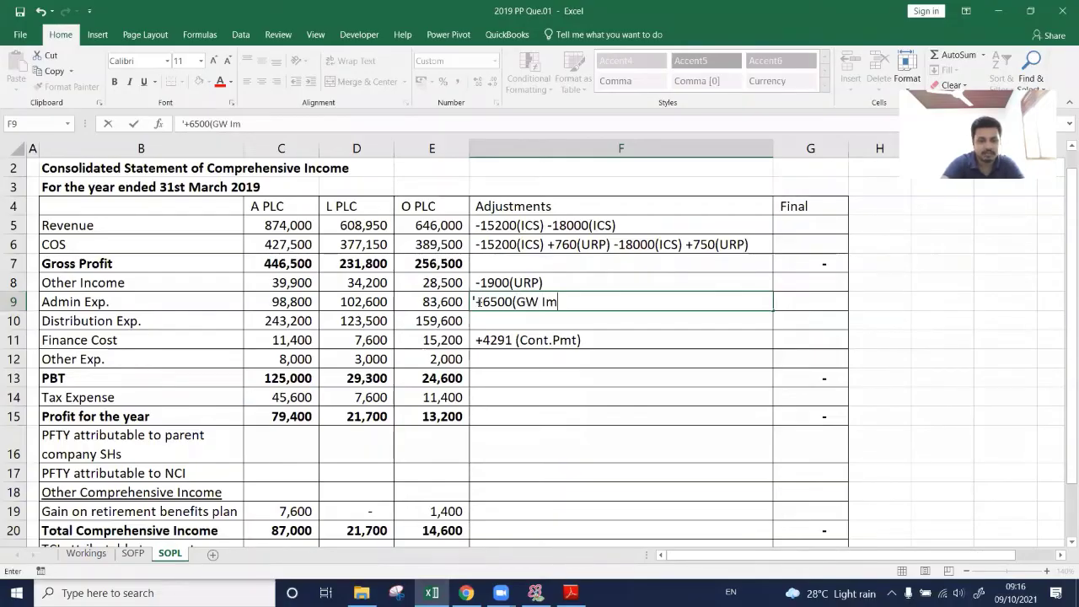
{"action": "type", "text": "p-"}
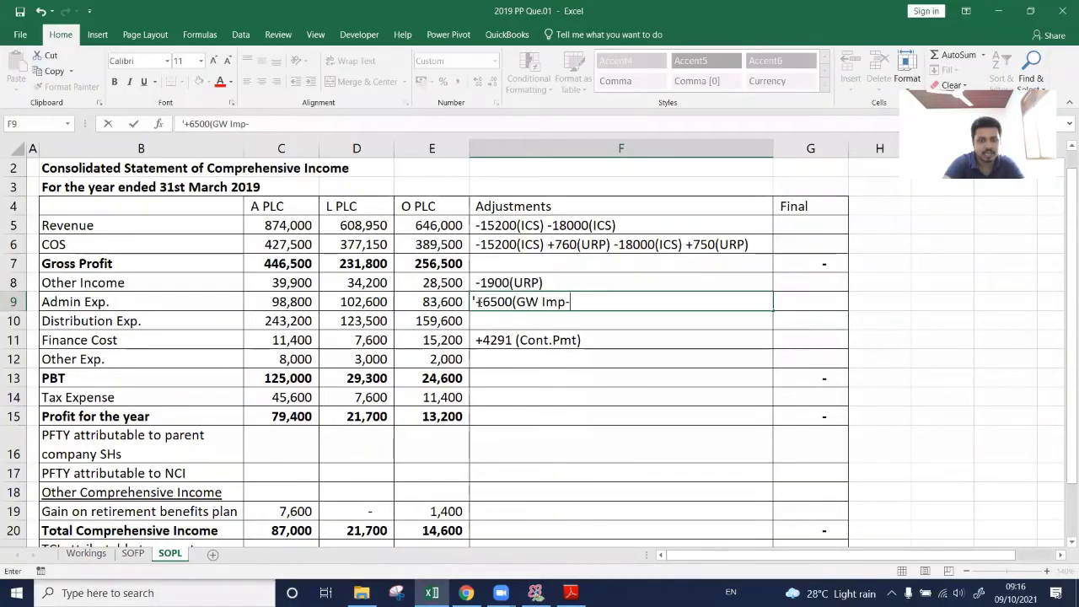
{"action": "type", "text": "L)"}
{"action": "key", "text": "ctrl+Return"}
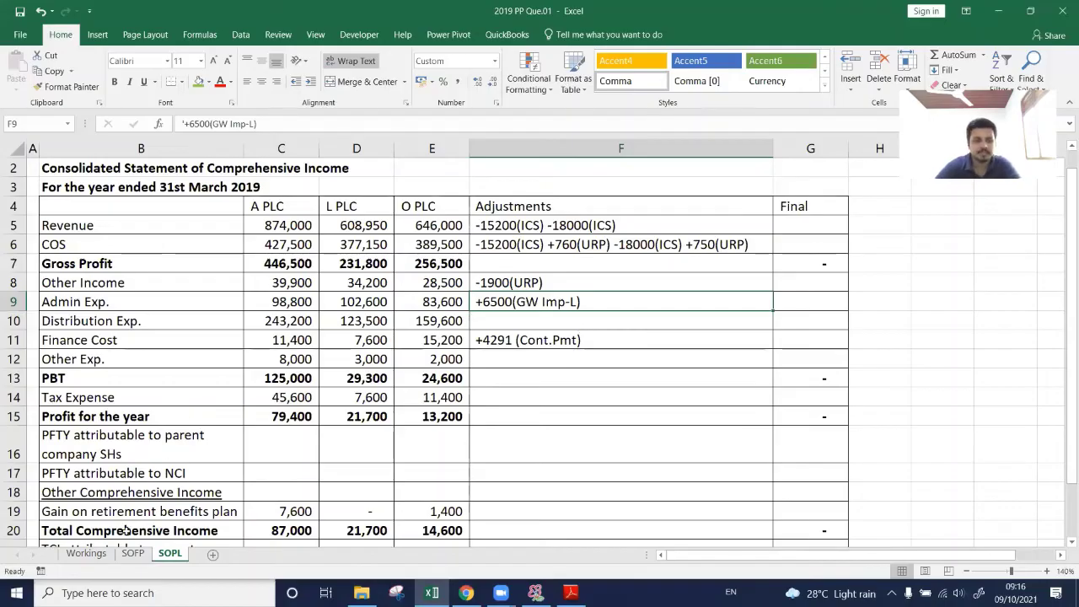
Fill cells O18 and M18 of the GW Impairment - O row on the Workings sheet with green.
{"action": "left_click", "coordinate": [86, 553]}
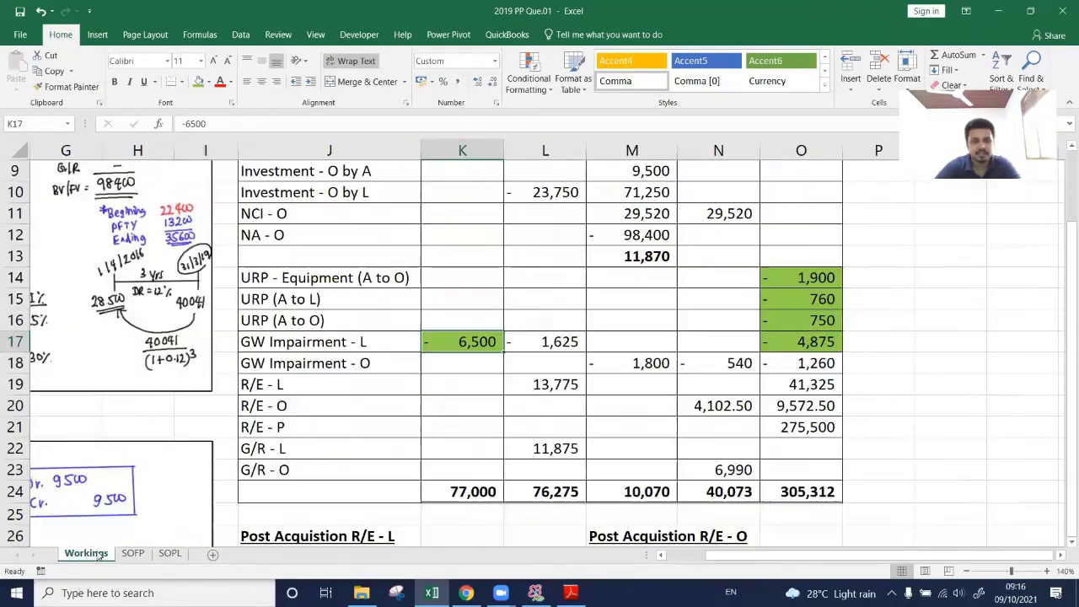
{"action": "left_click", "coordinate": [784, 363]}
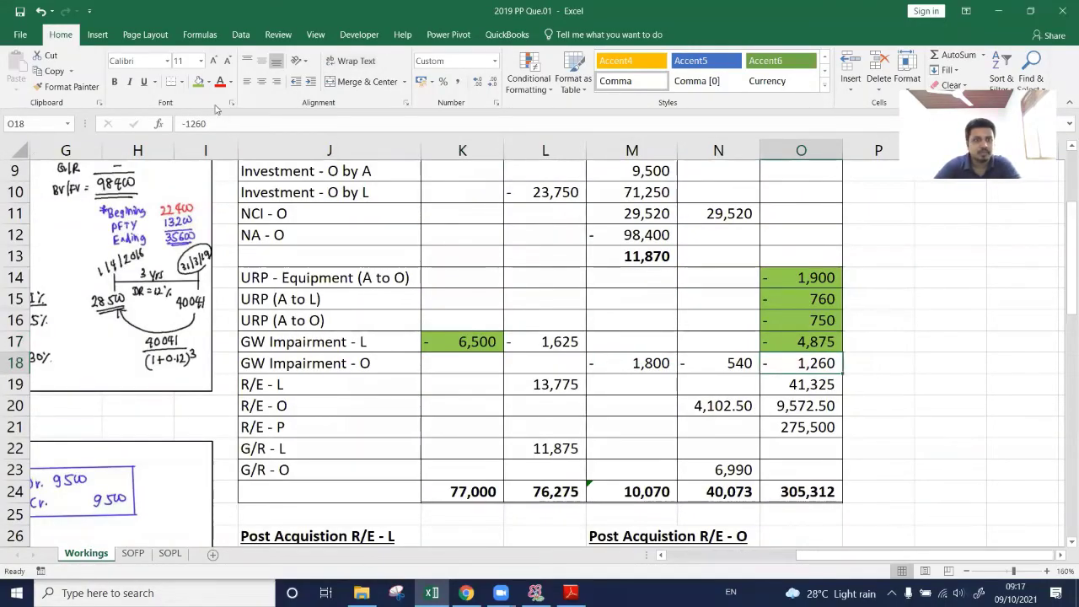
{"action": "left_click", "coordinate": [198, 85]}
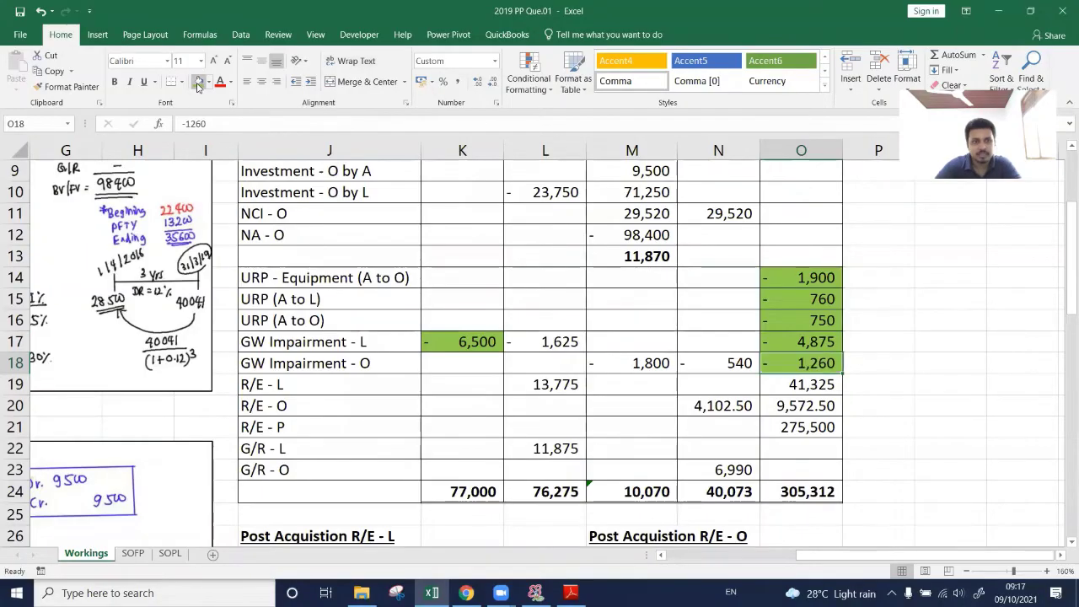
{"action": "left_click", "coordinate": [618, 363]}
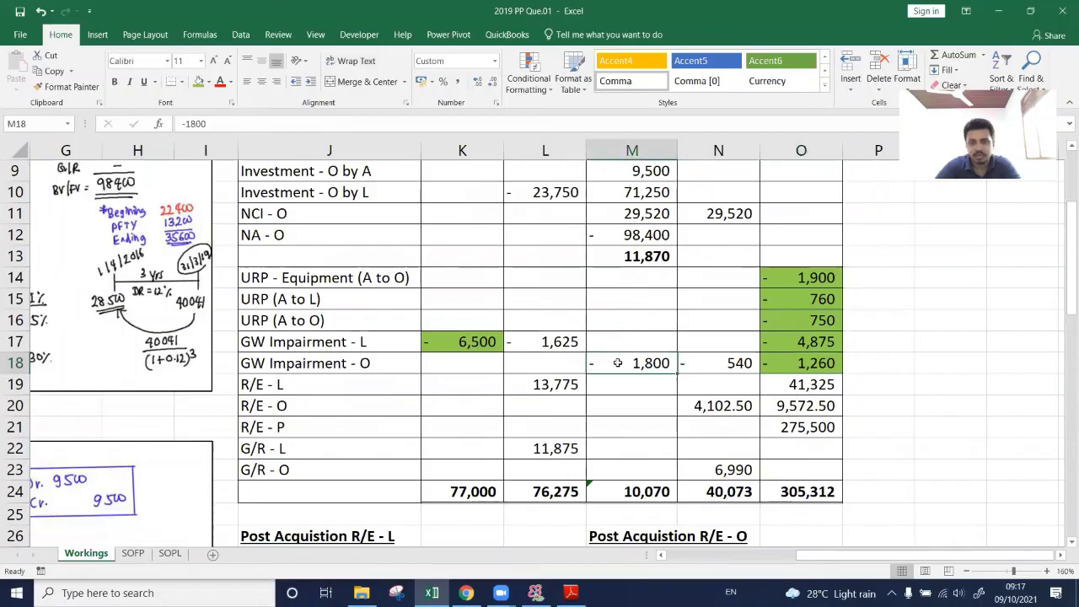
{"action": "left_click", "coordinate": [199, 85]}
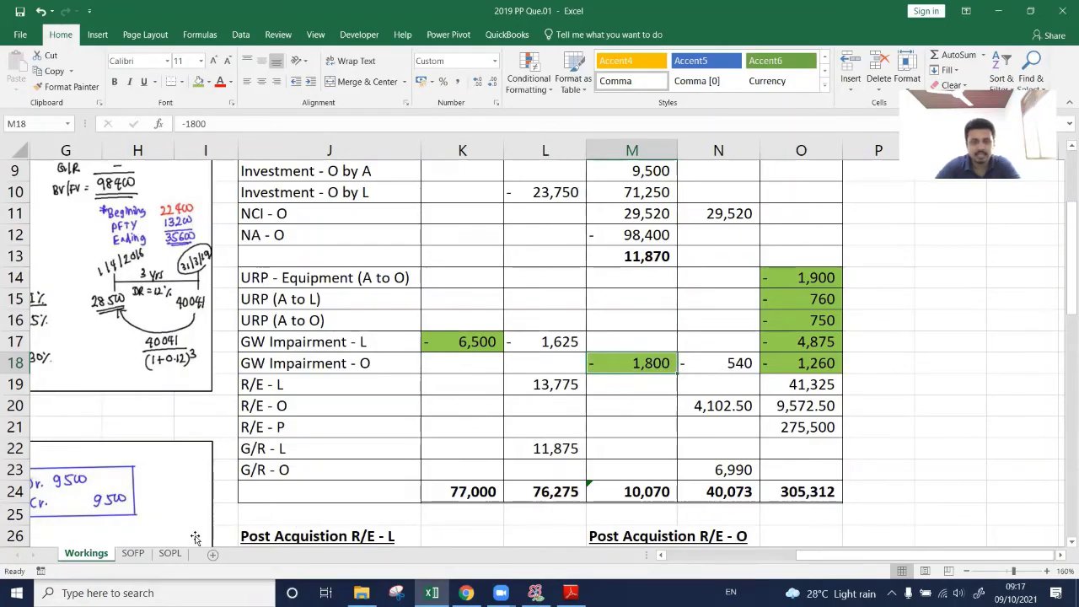
Append "+1800(GE Imp-O)" to the Admin Exp. adjustment in cell F9 of the SOPL sheet.
{"action": "left_click", "coordinate": [169, 553]}
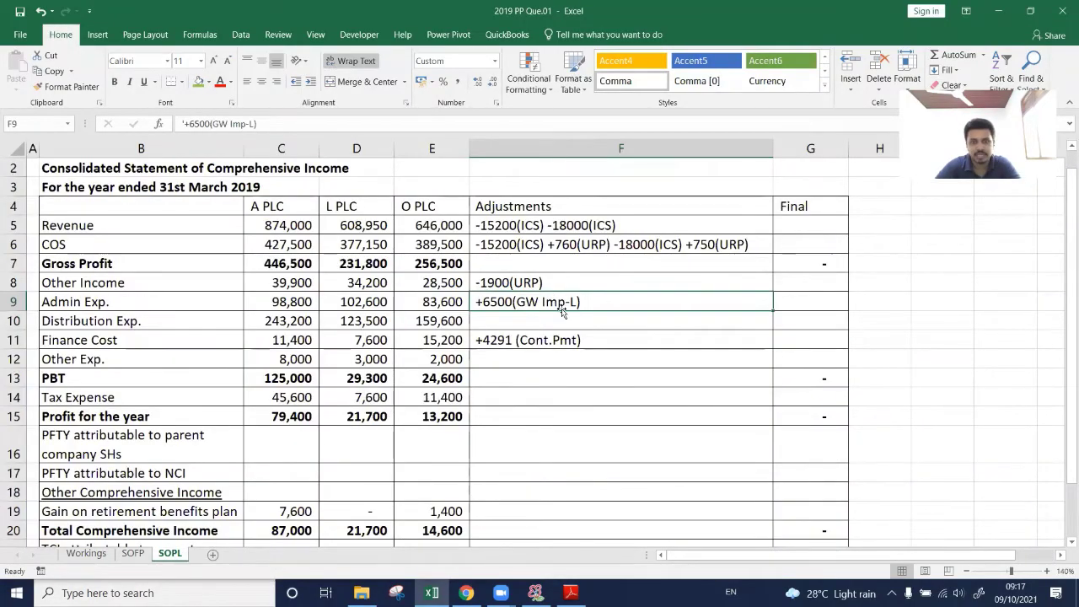
{"action": "double_click", "coordinate": [599, 295]}
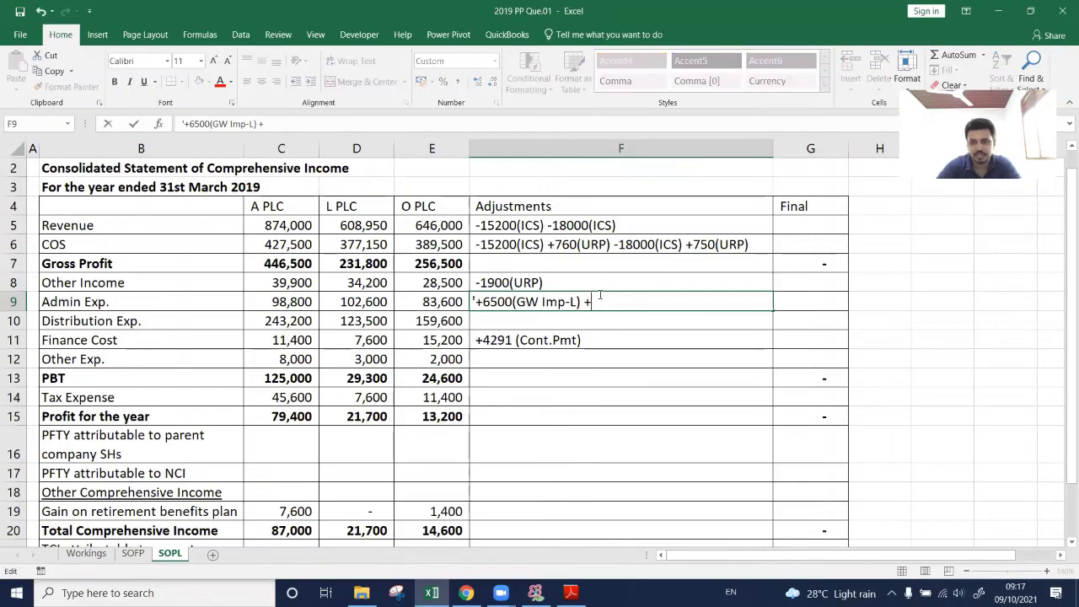
{"action": "type", "text": "180"}
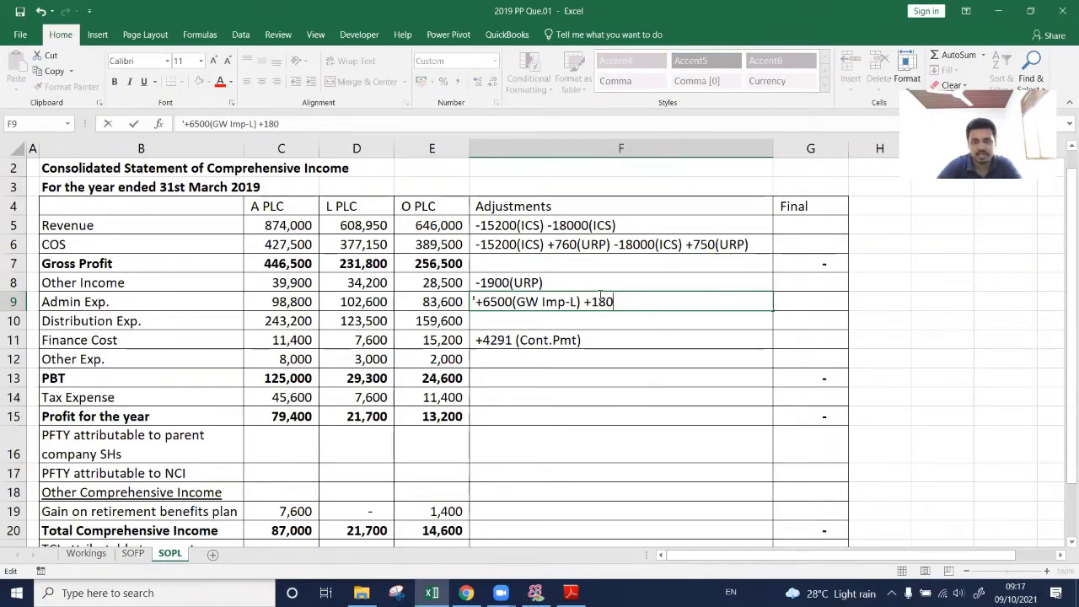
{"action": "type", "text": "0("}
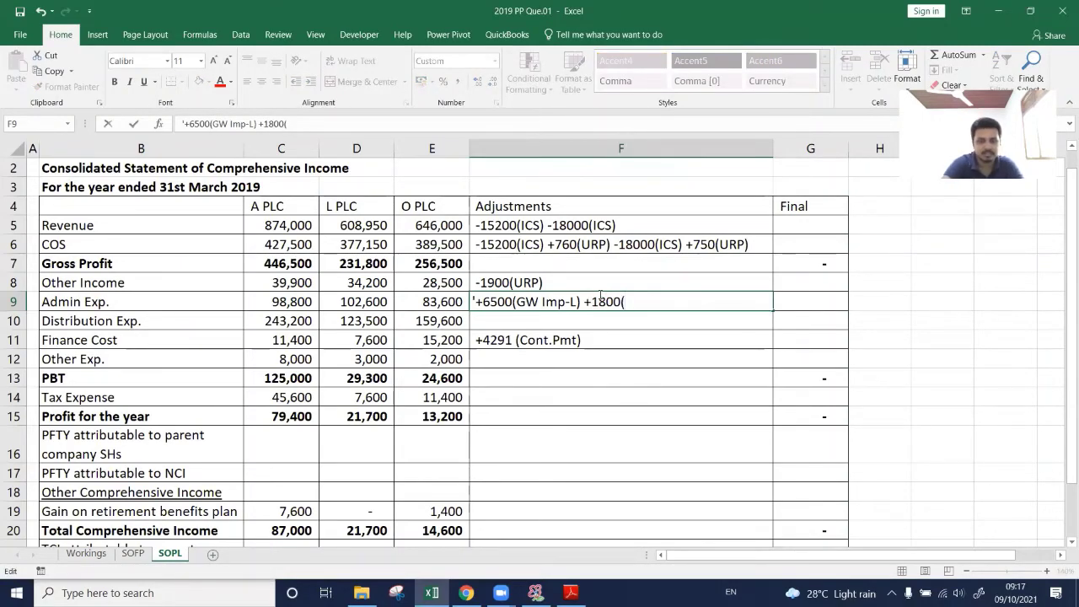
{"action": "type", "text": "GE"}
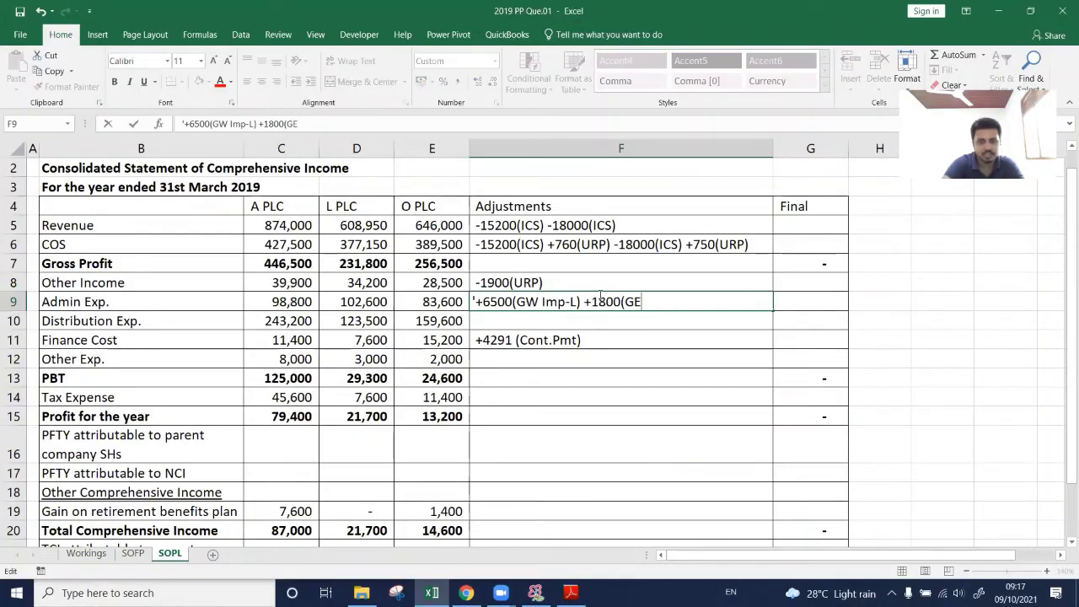
{"action": "type", "text": " Imp"}
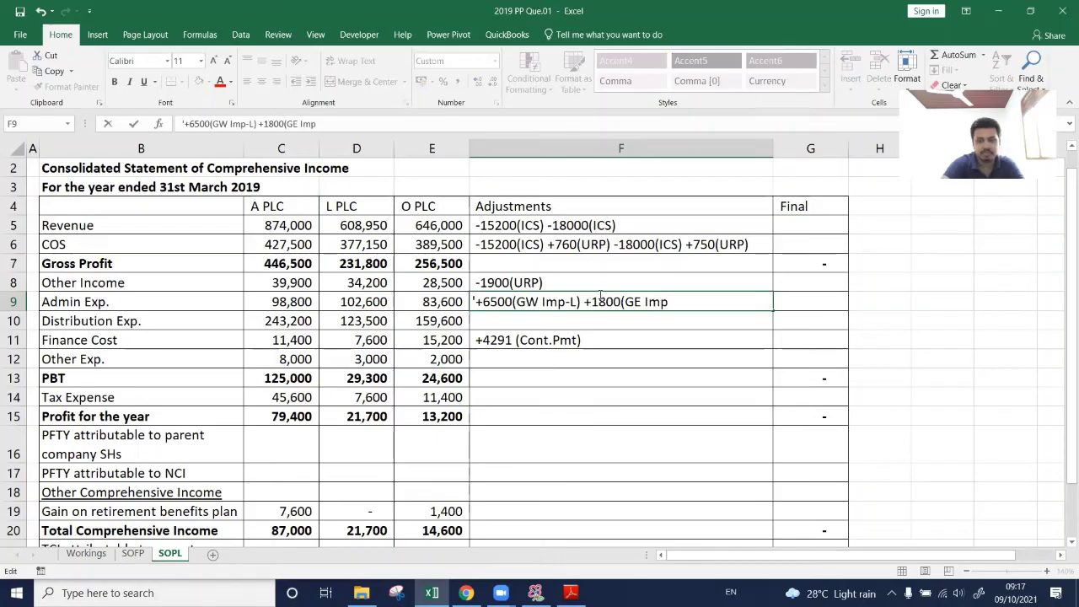
{"action": "type", "text": "-O)"}
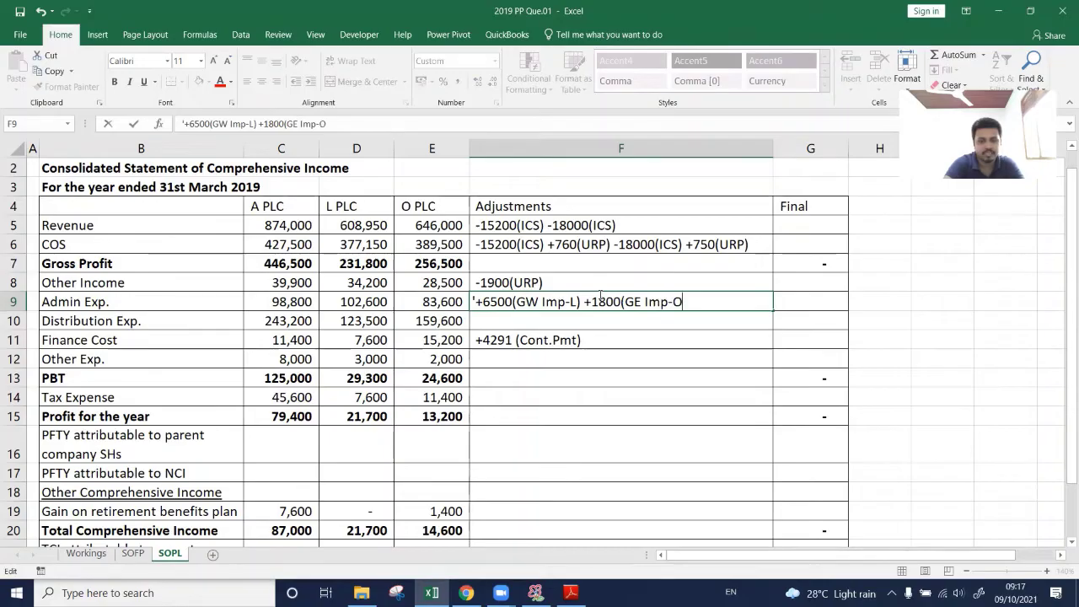
{"action": "key", "text": "ctrl+Return"}
Correct "GE" to "GW" in the second part of the Admin Exp. adjustment, giving "+1800(GW Imp-O)".
{"action": "key", "text": "F2"}
{"action": "key", "text": "Left"}
{"action": "key", "text": "Left"}
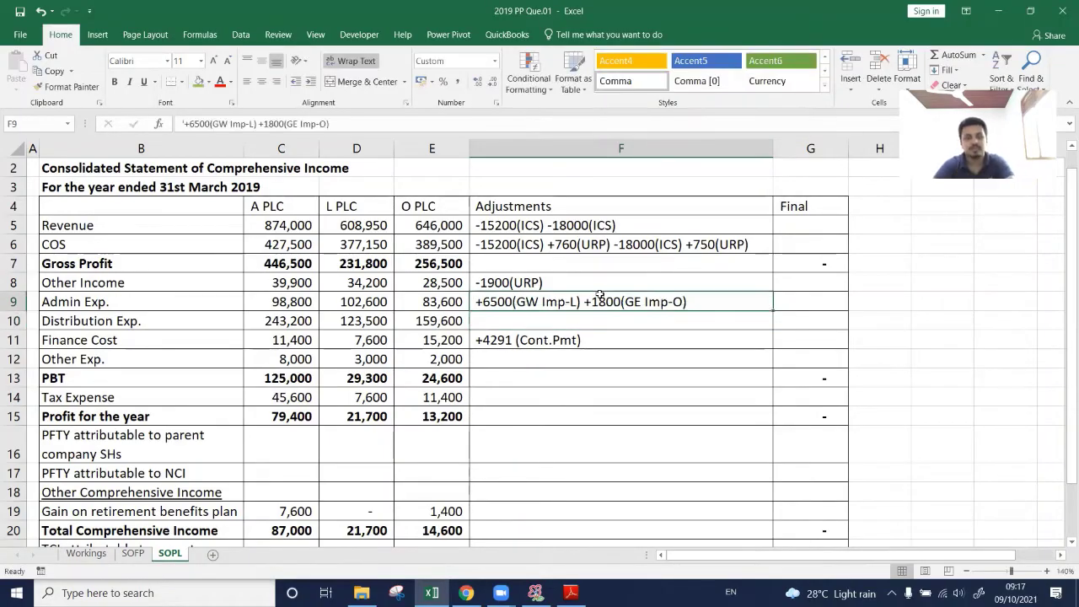
{"action": "key", "text": "Left"}
{"action": "key", "text": "Left"}
{"action": "key", "text": "Left"}
{"action": "key", "text": "Left"}
{"action": "key", "text": "Left"}
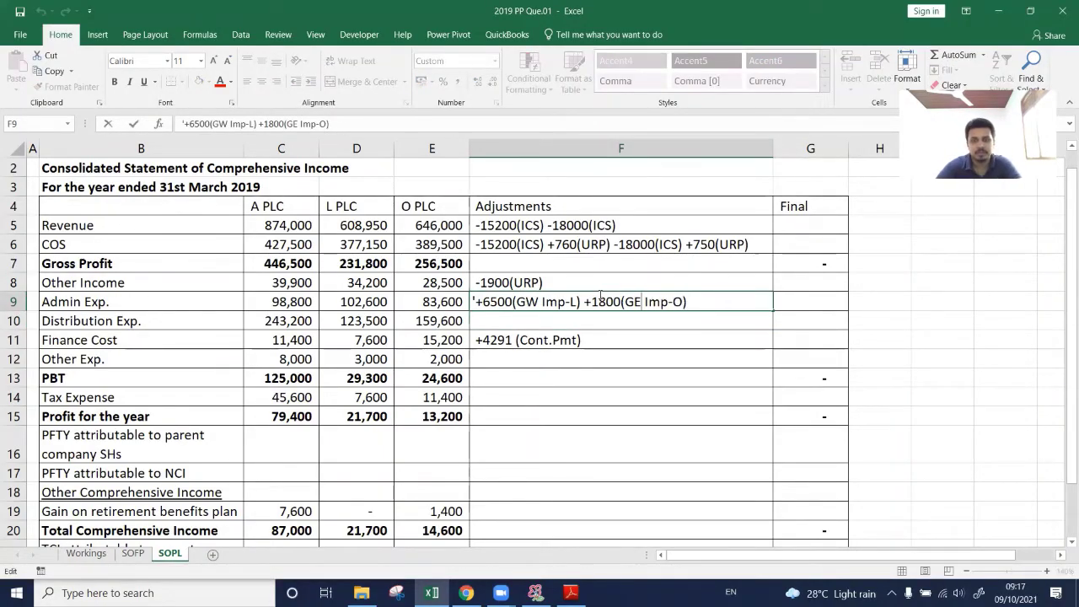
{"action": "key", "text": "BackSpace"}
{"action": "type", "text": "W"}
{"action": "key", "text": "ctrl+Return"}
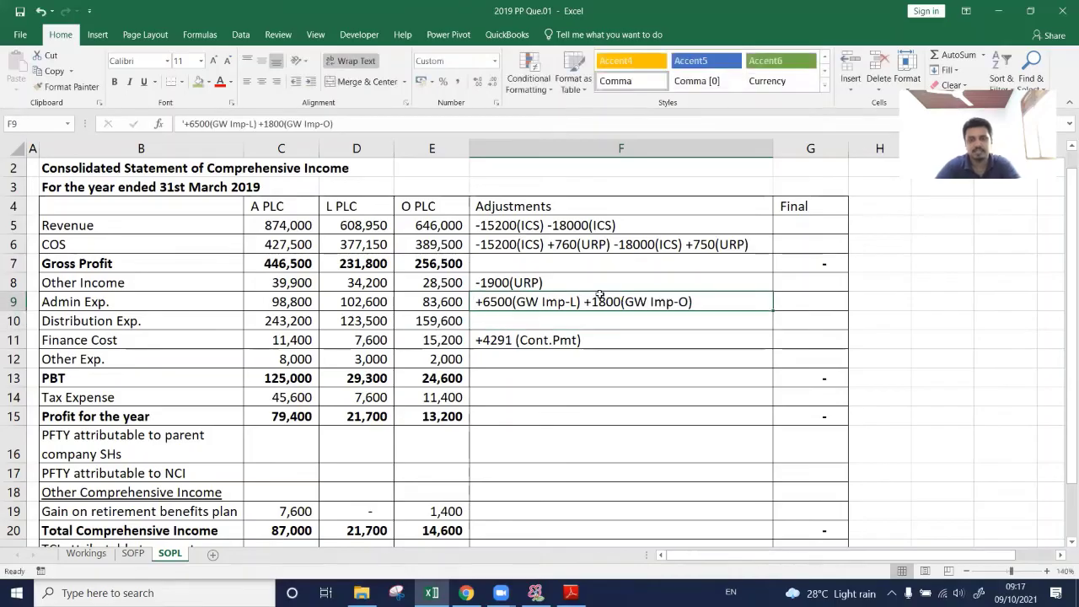
Review the R/E and G/R rows 19 to 23 of the consolidation table on the Workings sheet against the SOPL sheet.
{"action": "left_click", "coordinate": [107, 555]}
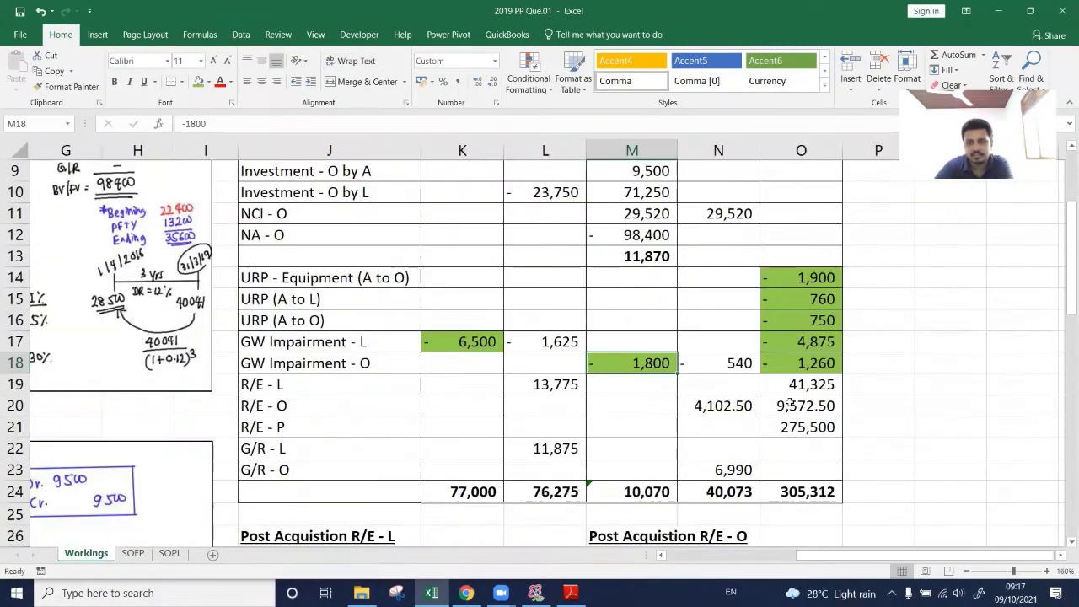
{"action": "left_click_drag", "start_coordinate": [801, 340], "coordinate": [796, 434]}
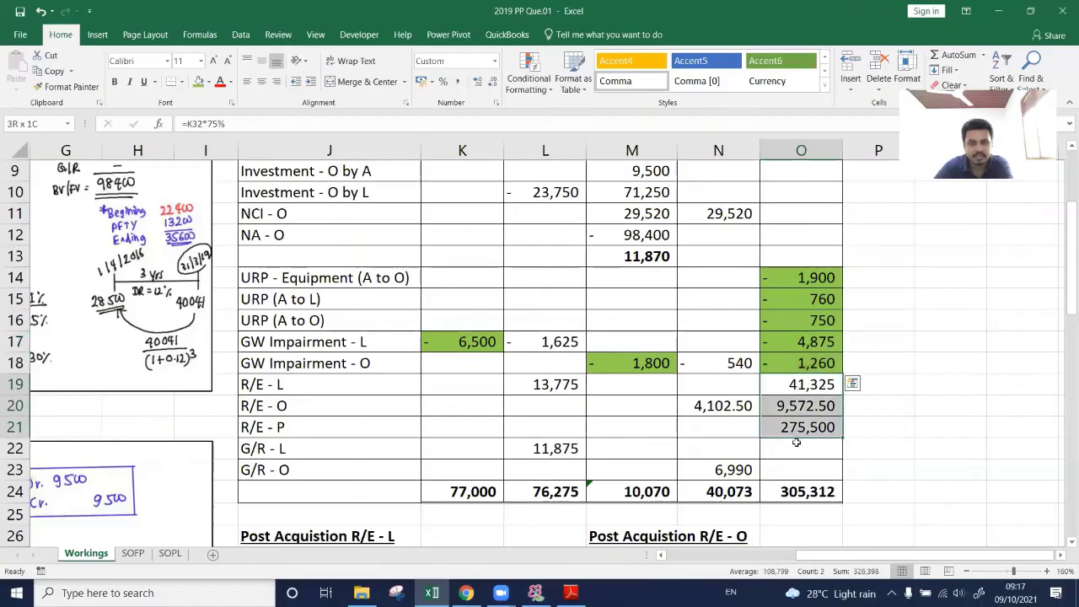
{"action": "left_click_drag", "start_coordinate": [568, 459], "coordinate": [378, 467]}
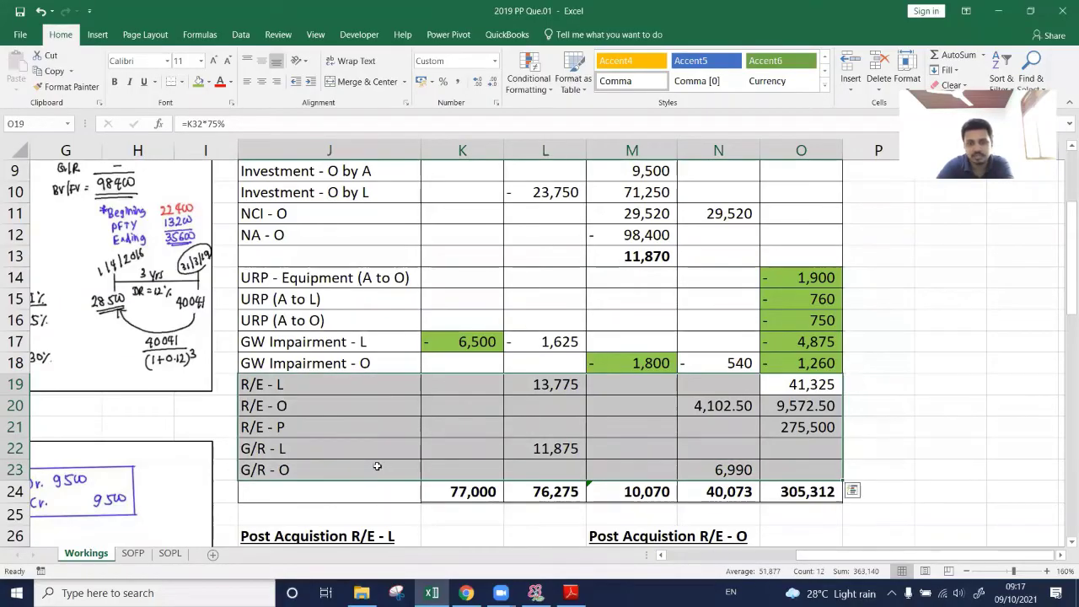
{"action": "left_click_drag", "start_coordinate": [338, 391], "coordinate": [335, 403]}
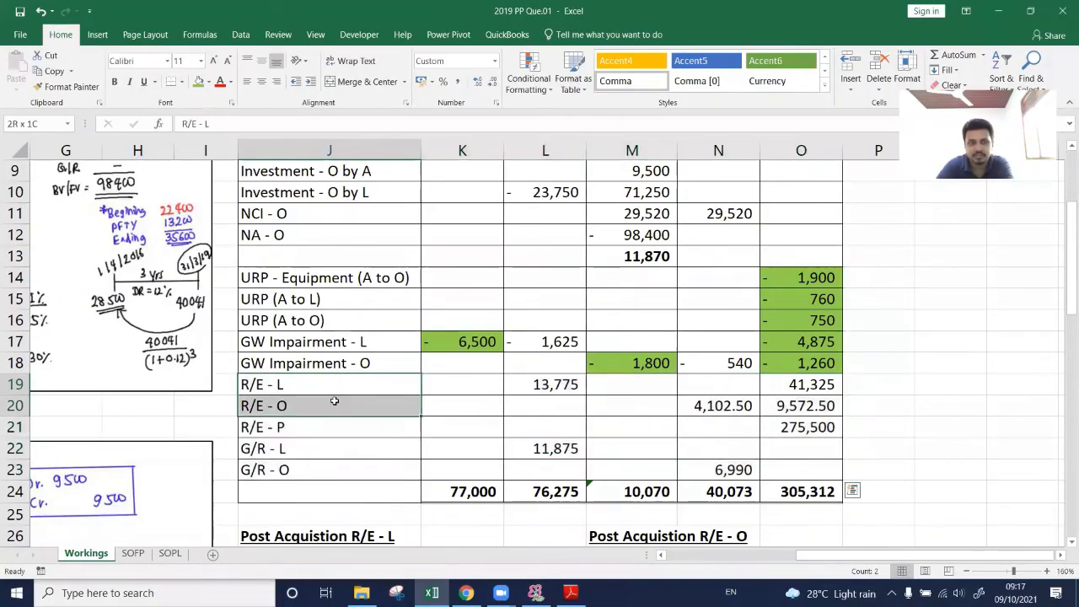
{"action": "left_click_drag", "start_coordinate": [349, 446], "coordinate": [349, 464]}
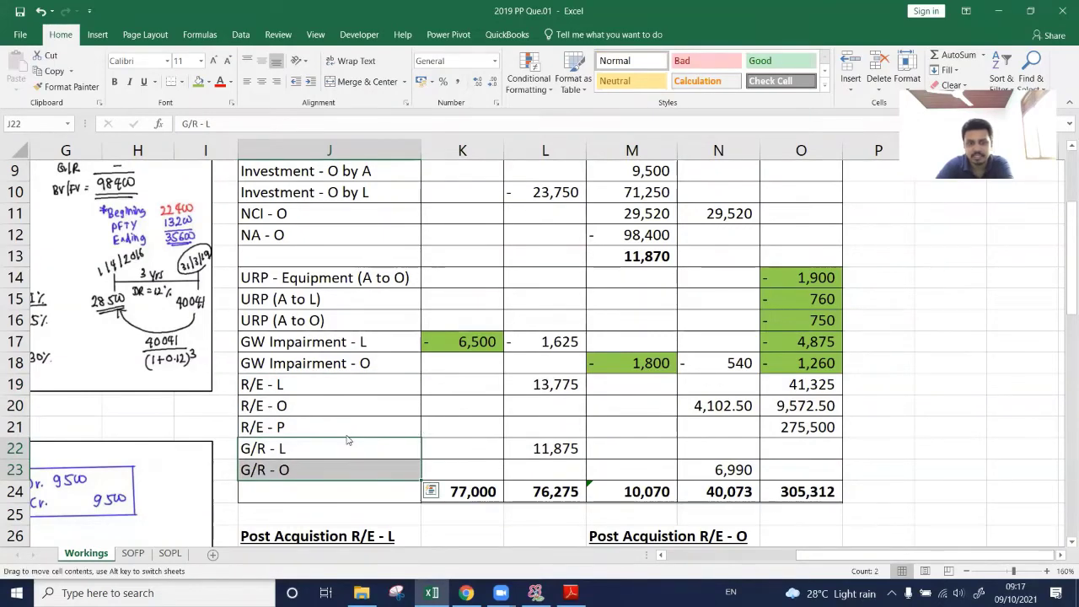
{"action": "left_click", "coordinate": [349, 428]}
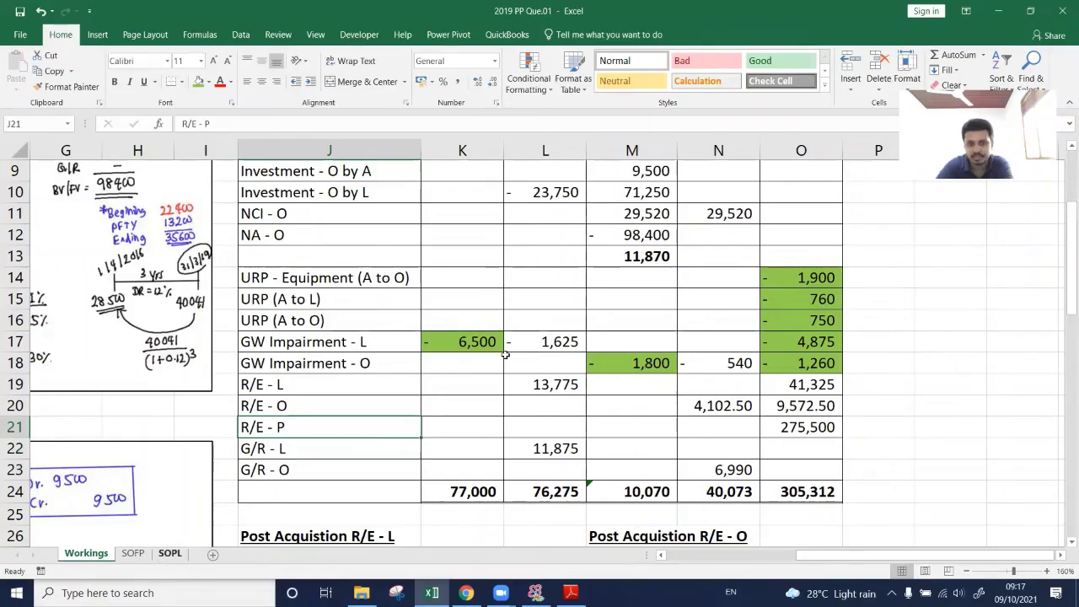
{"action": "left_click", "coordinate": [170, 553]}
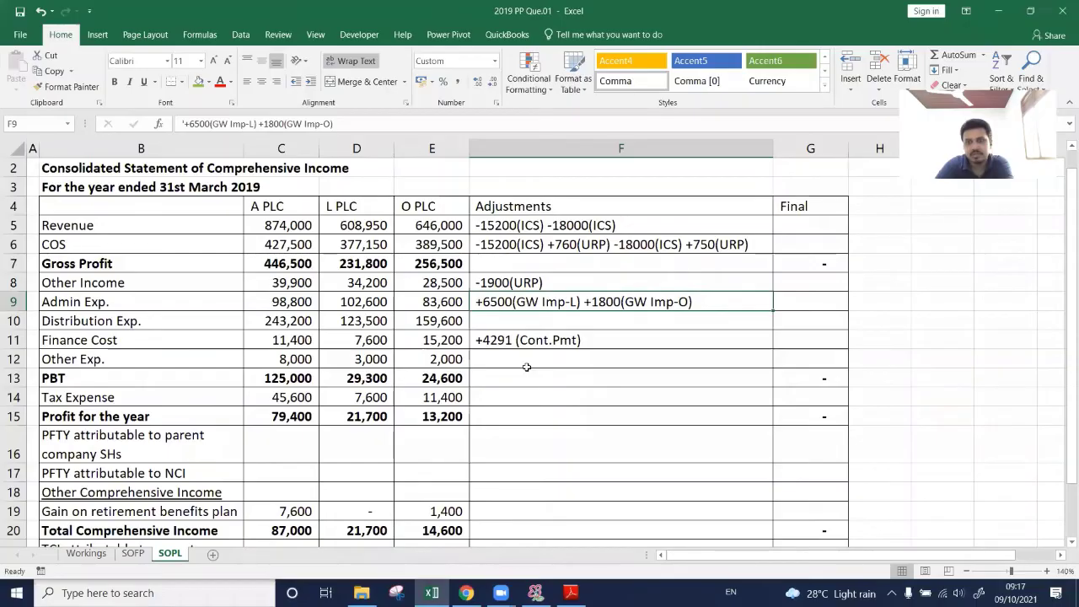
Examine the under amortization, loan interest and over depreciation entries in the post-acquisition R/E workings of L and O on the Workings sheet.
{"action": "key", "text": "ctrl+Page_Up"}
{"action": "key", "text": "ctrl+Page_Up"}
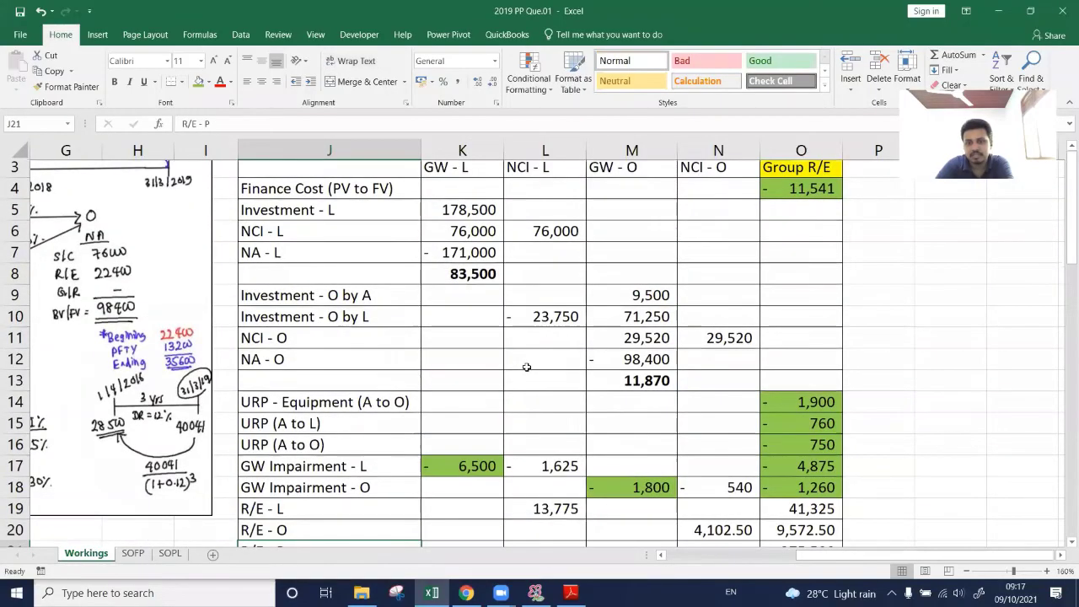
{"action": "scroll", "coordinate": [527, 367], "scroll_direction": "down", "scroll_amount": 2}
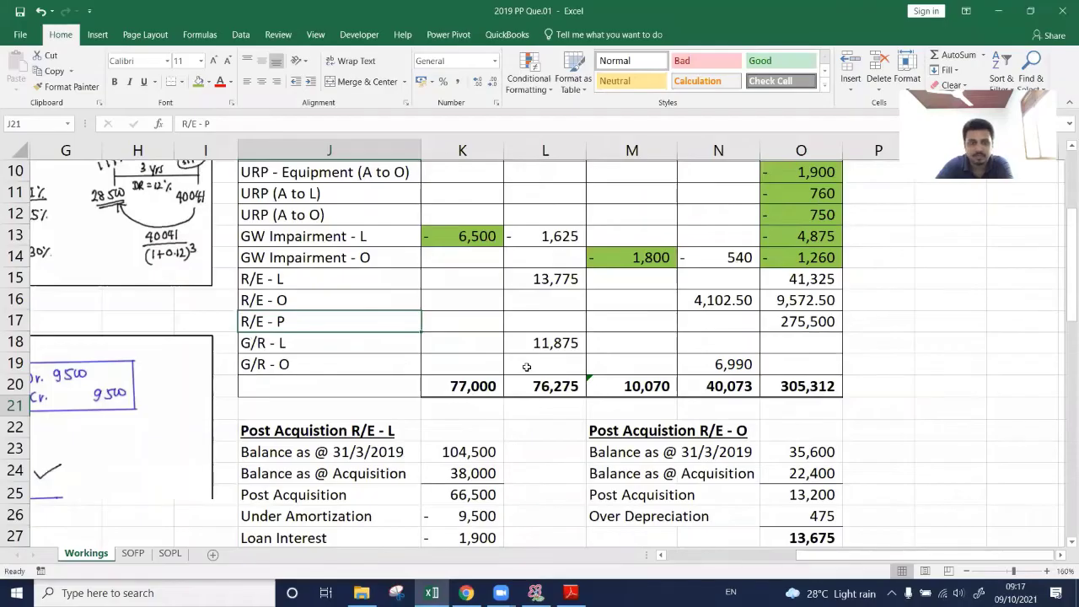
{"action": "scroll", "coordinate": [297, 321], "scroll_direction": "down", "scroll_amount": 2}
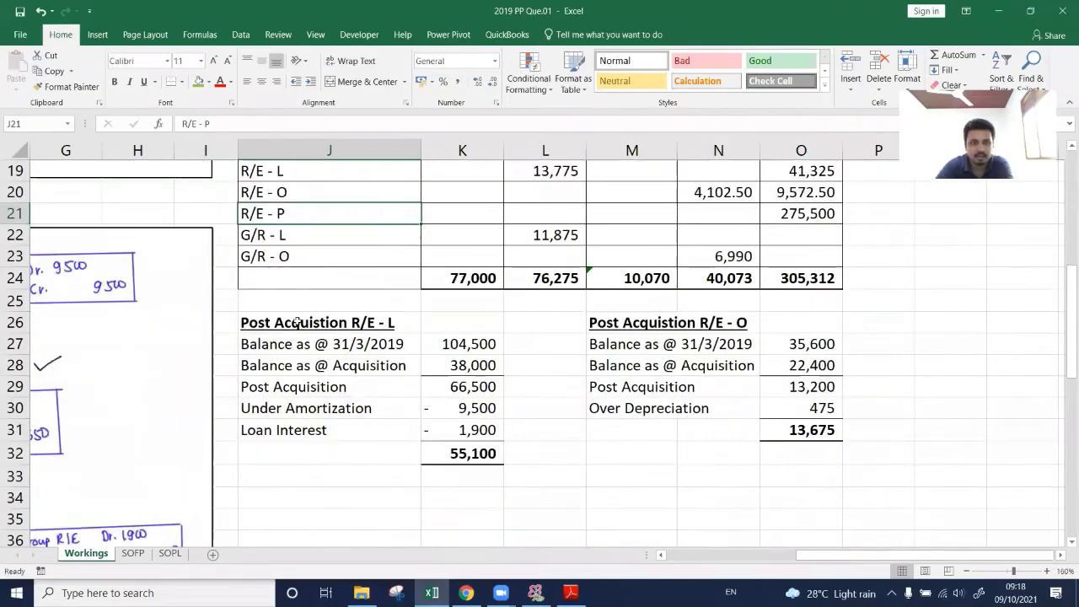
{"action": "left_click", "coordinate": [296, 322]}
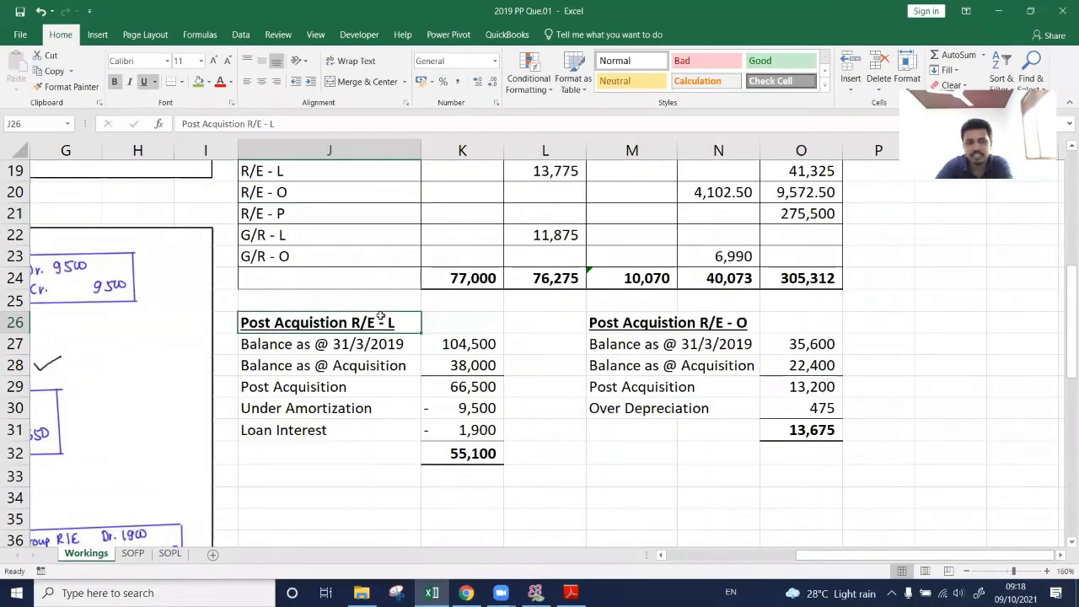
{"action": "left_click", "coordinate": [620, 323]}
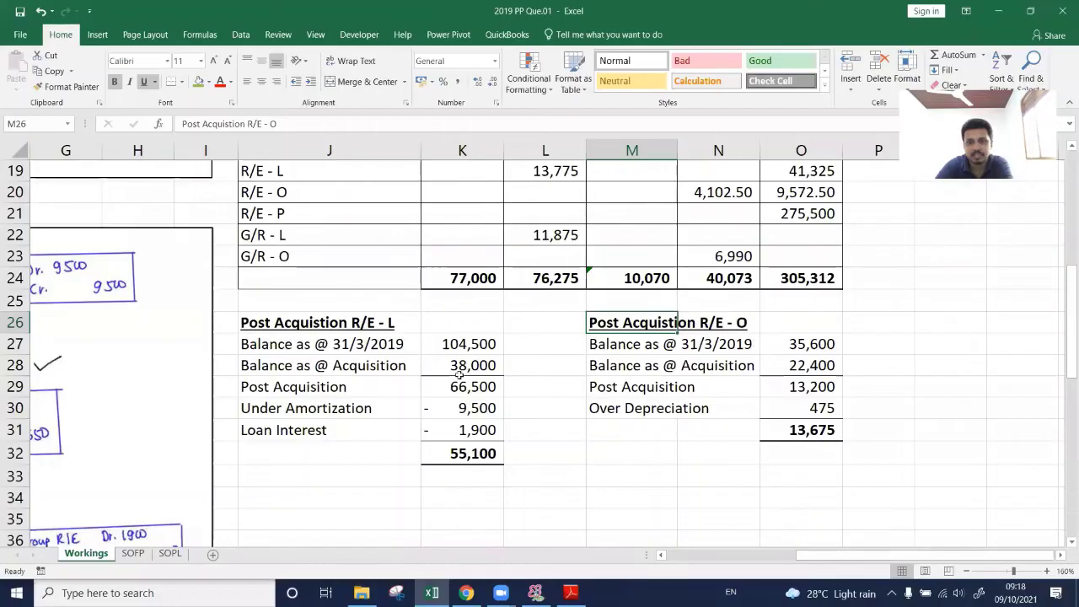
{"action": "left_click_drag", "start_coordinate": [462, 411], "coordinate": [474, 431]}
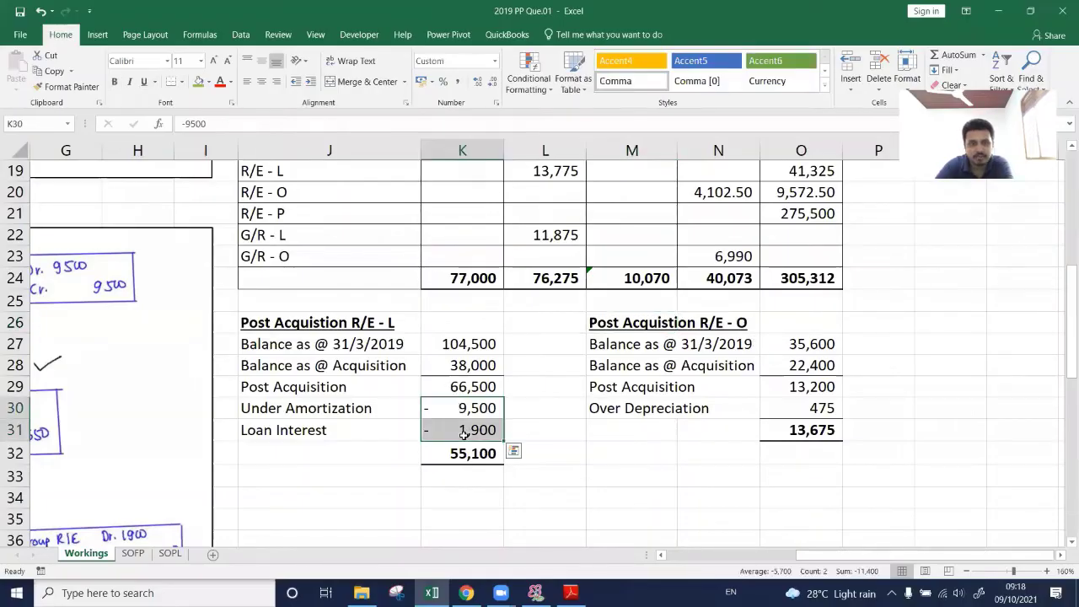
{"action": "left_click", "coordinate": [792, 405]}
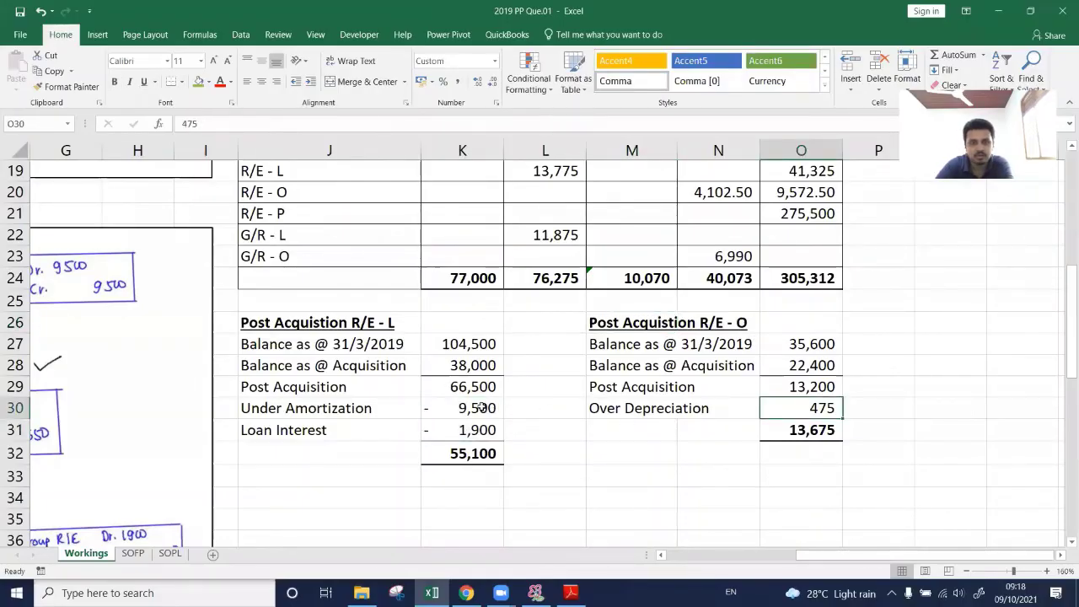
{"action": "left_click_drag", "start_coordinate": [462, 411], "coordinate": [474, 430]}
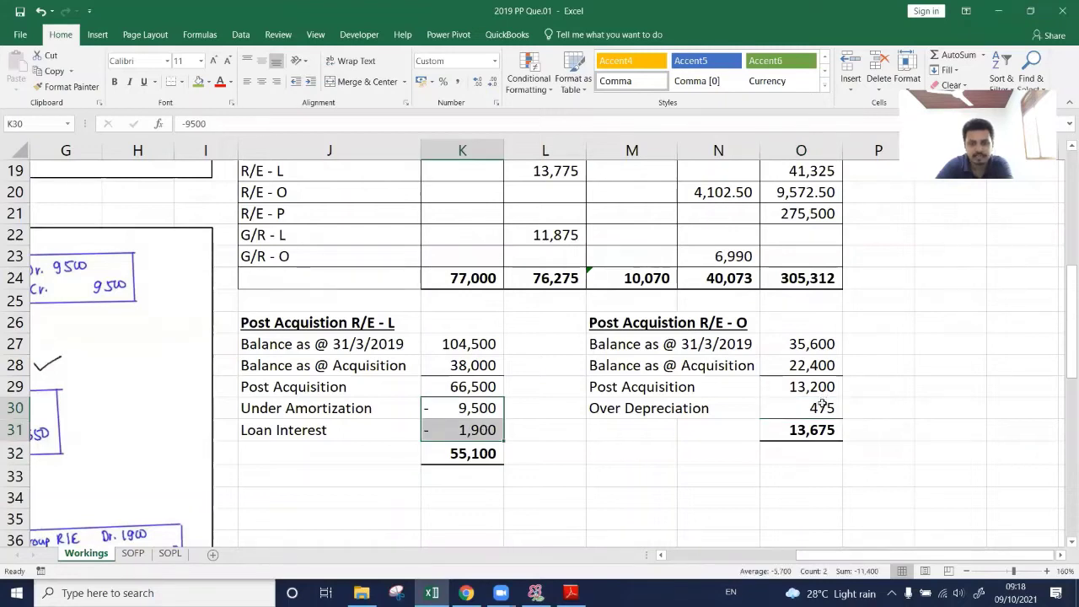
{"action": "left_click", "coordinate": [477, 408]}
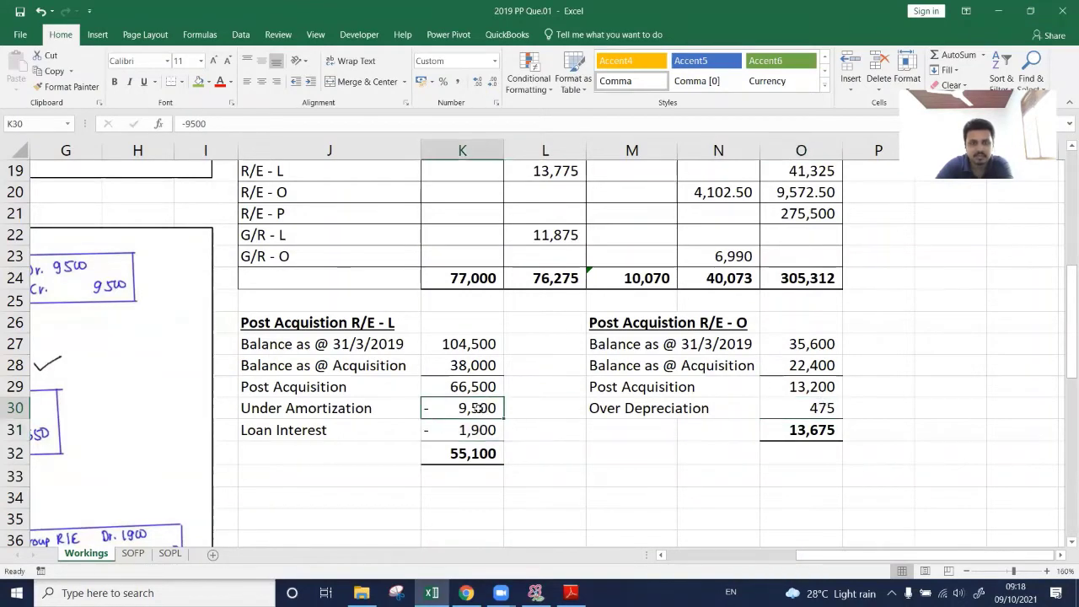
{"action": "left_click_drag", "start_coordinate": [462, 413], "coordinate": [466, 429]}
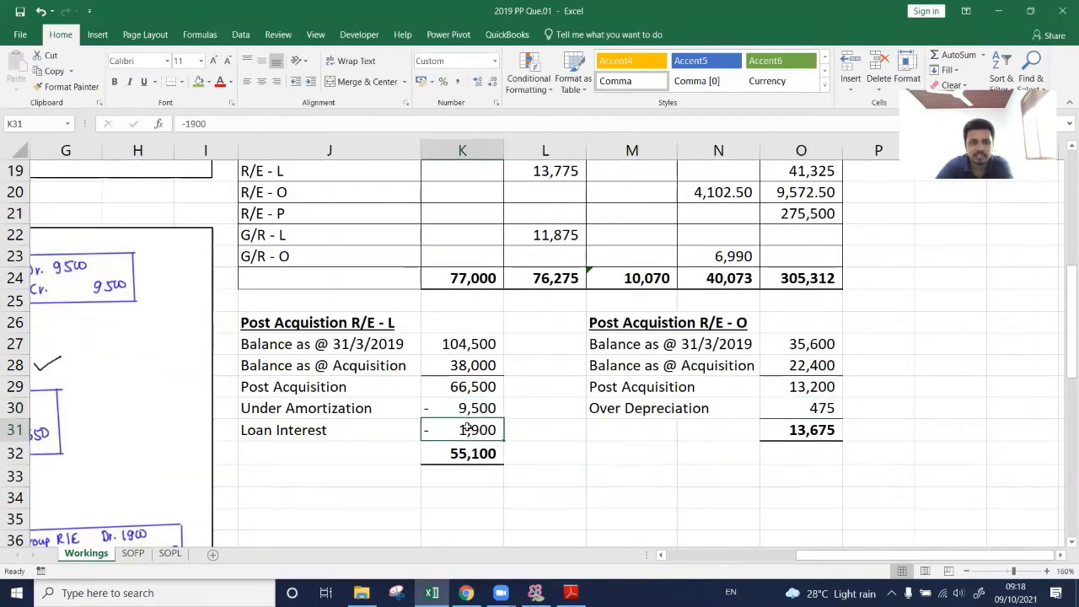
{"action": "left_click", "coordinate": [785, 405]}
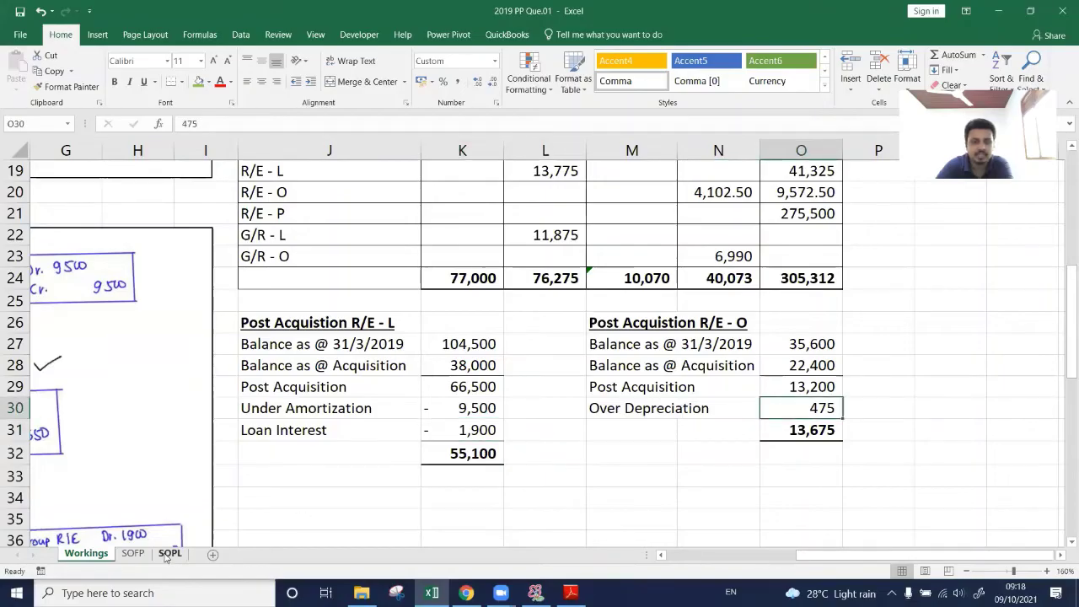
{"action": "left_click", "coordinate": [172, 554]}
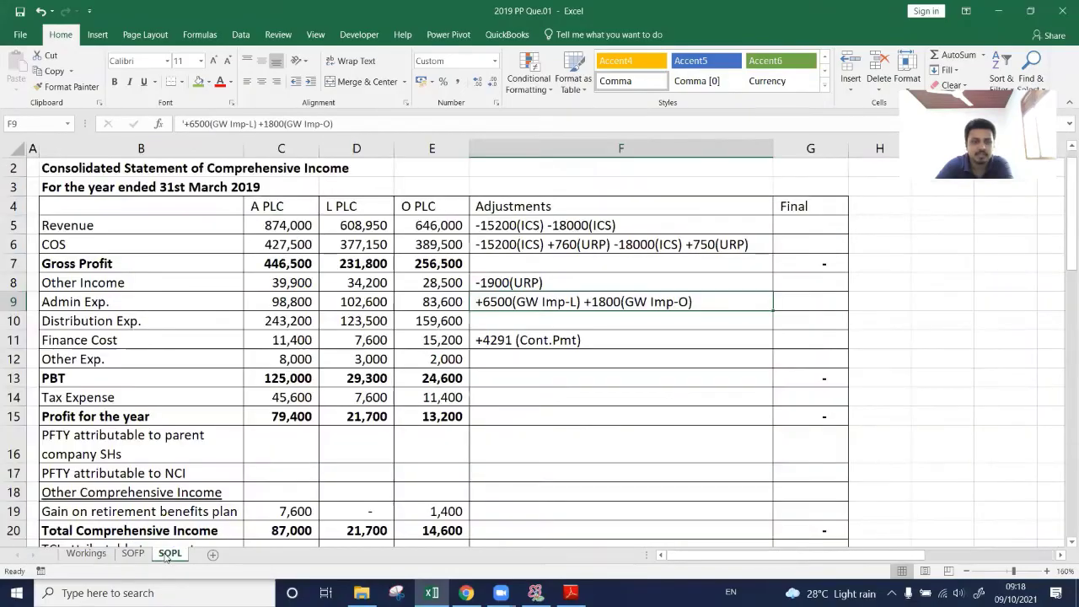
{"action": "left_click", "coordinate": [87, 554]}
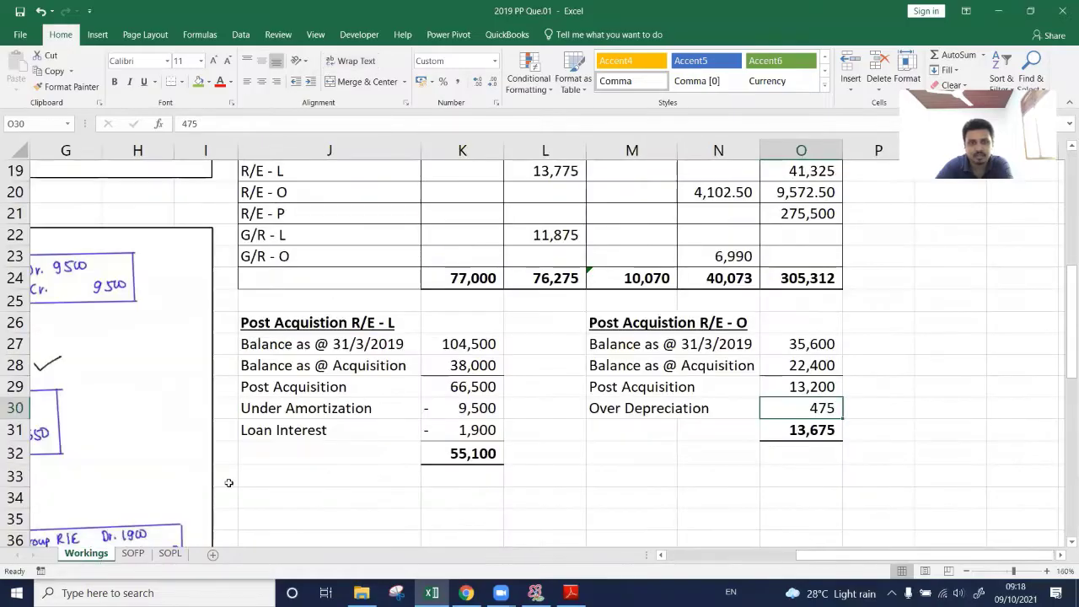
Fill the Under Amortization amount in cell K30 of the Post Acquisition R/E - L working with green.
{"action": "left_click", "coordinate": [326, 325]}
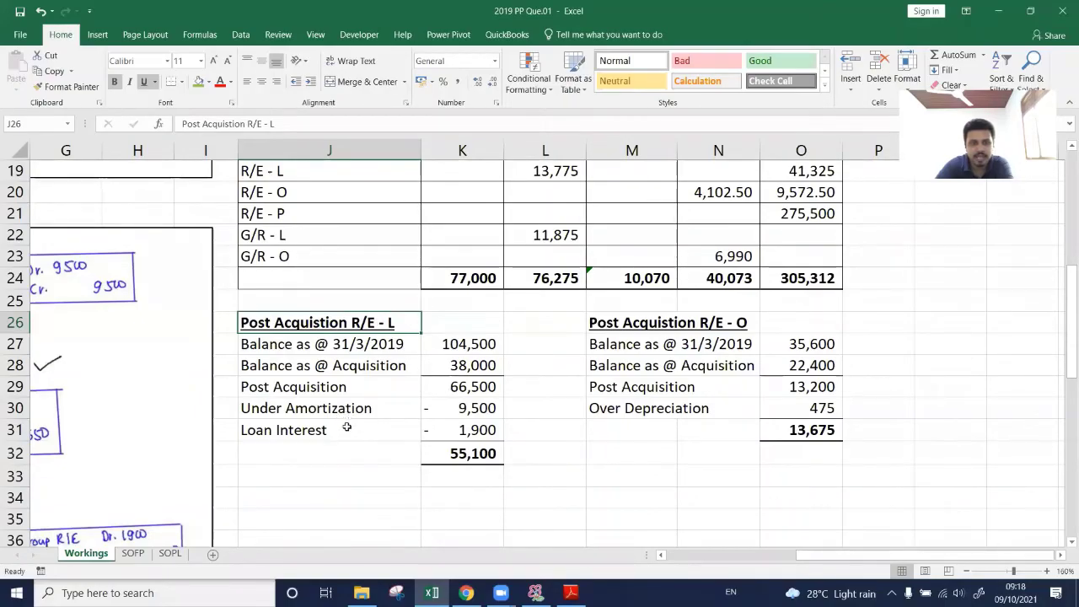
{"action": "left_click_drag", "start_coordinate": [346, 409], "coordinate": [347, 429]}
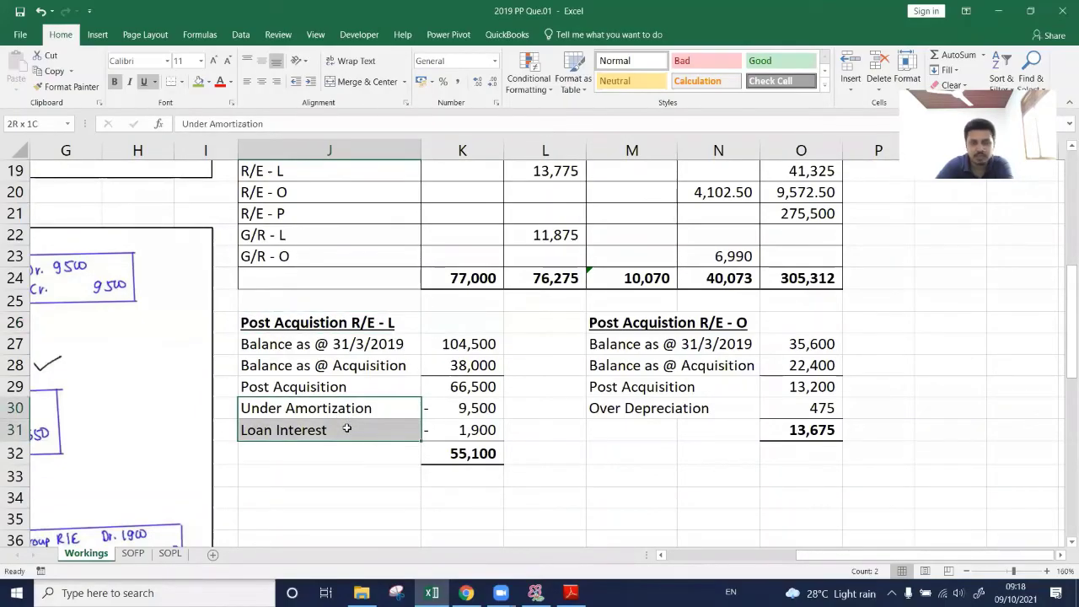
{"action": "left_click", "coordinate": [346, 412]}
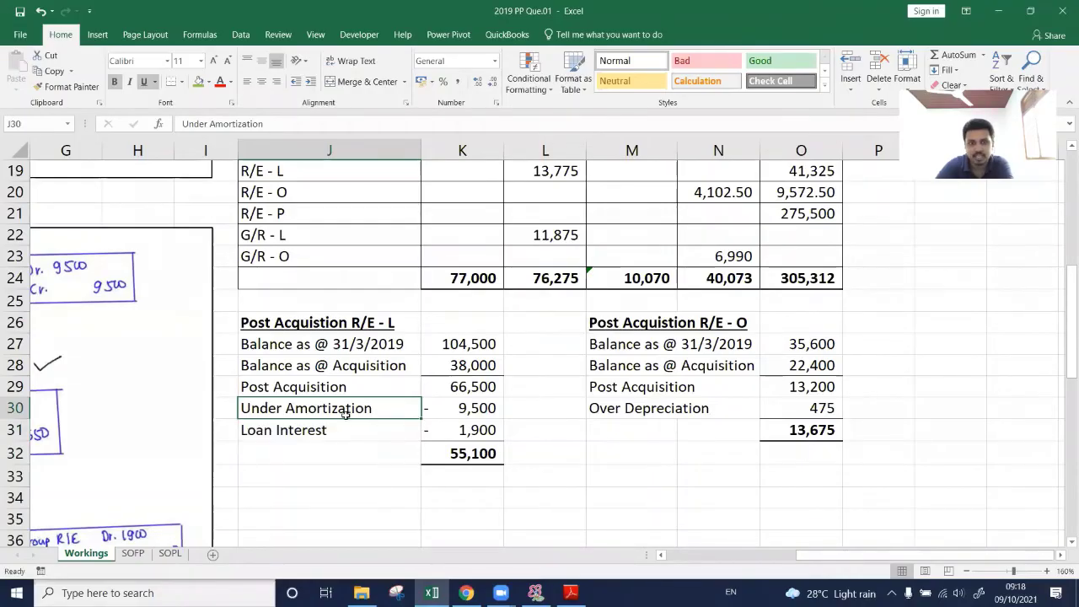
{"action": "left_click_drag", "start_coordinate": [347, 428], "coordinate": [348, 429]}
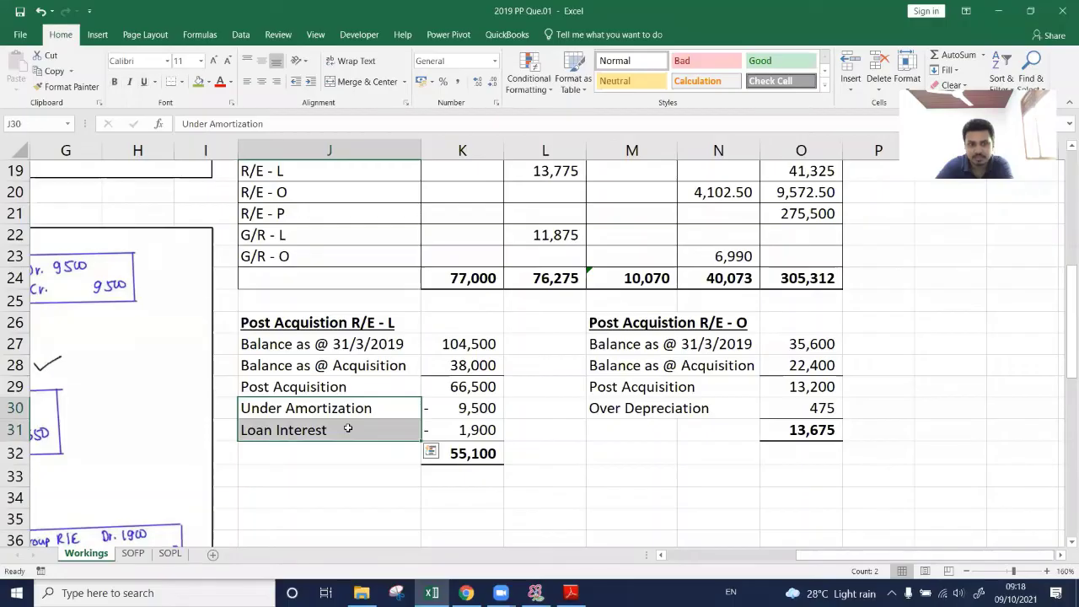
{"action": "left_click", "coordinate": [390, 410]}
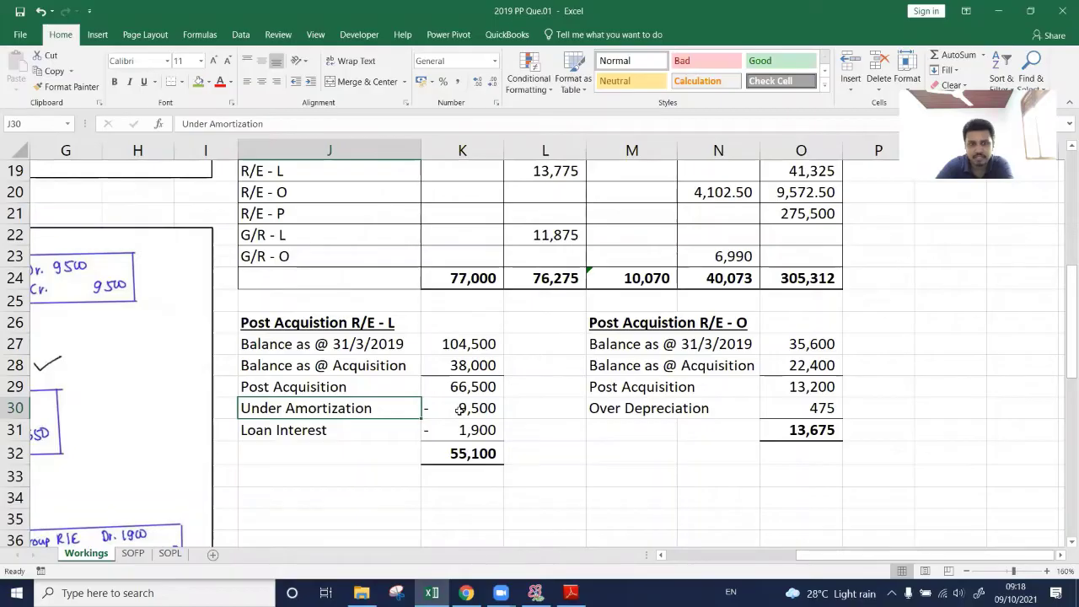
{"action": "left_click", "coordinate": [459, 410]}
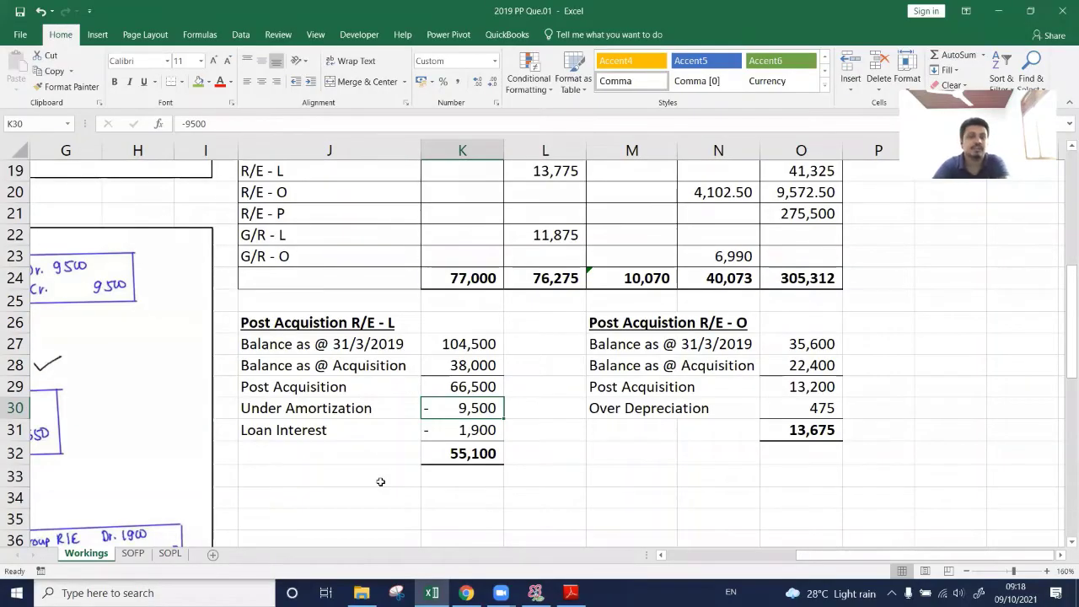
{"action": "left_click", "coordinate": [199, 81]}
Examine the handwritten under amortization of IA working and the fair value adjustments for L's intangible asset on the Workings sheet.
{"action": "scroll", "coordinate": [332, 387], "scroll_direction": "left", "scroll_amount": 3}
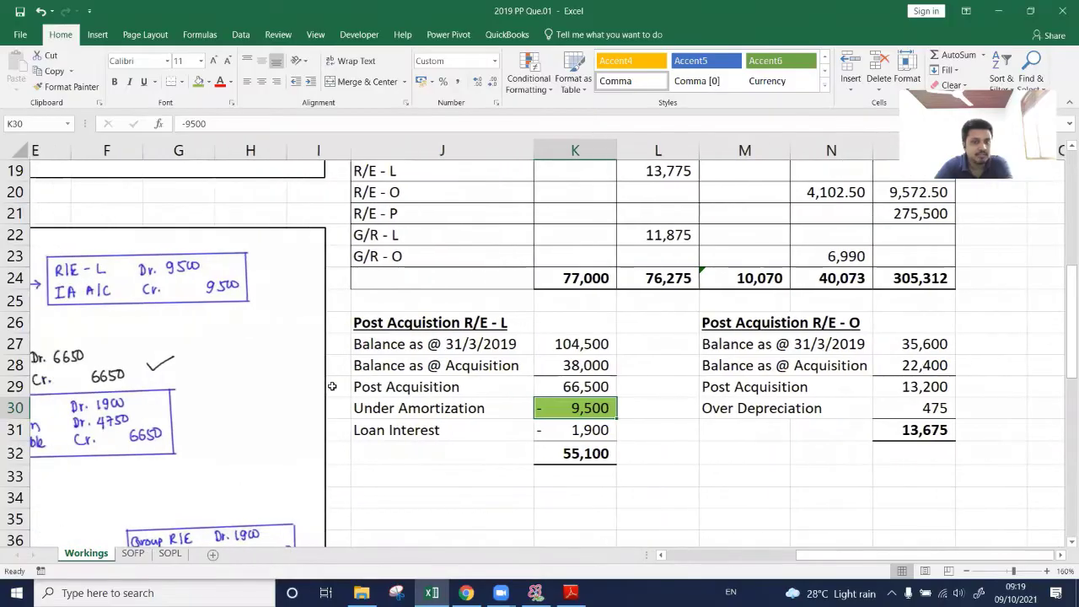
{"action": "scroll", "coordinate": [332, 388], "scroll_direction": "left", "scroll_amount": 3}
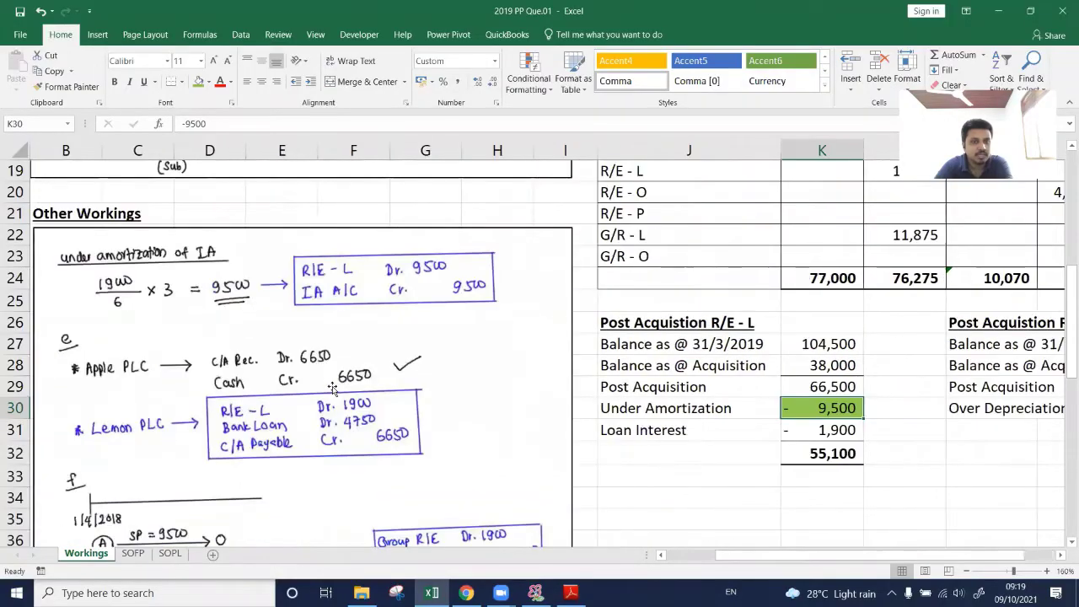
{"action": "scroll", "coordinate": [332, 386], "scroll_direction": "up", "scroll_amount": 3}
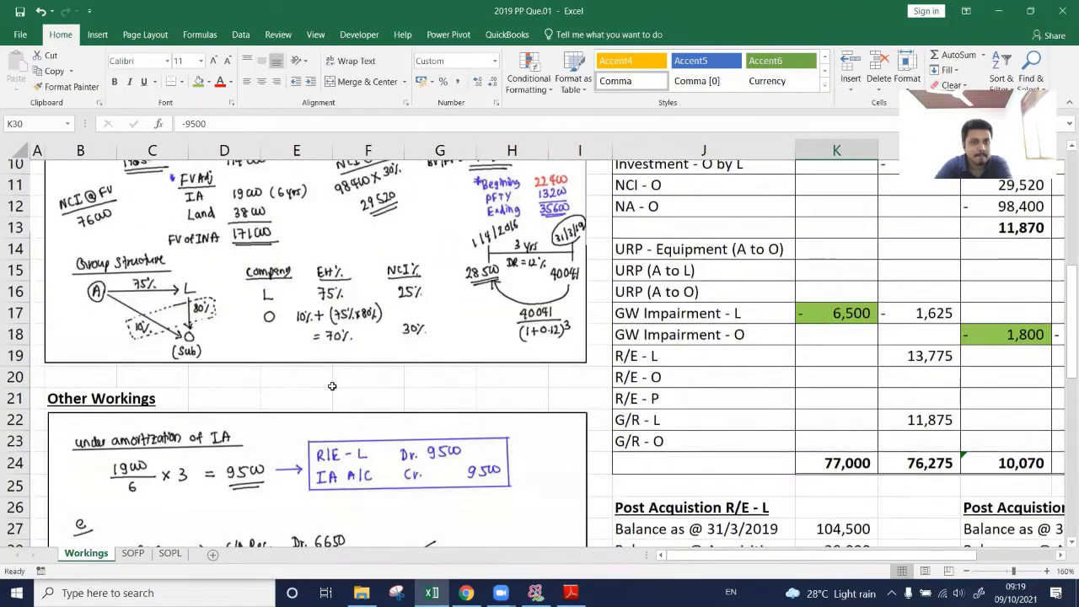
{"action": "scroll", "coordinate": [333, 387], "scroll_direction": "down", "scroll_amount": 1}
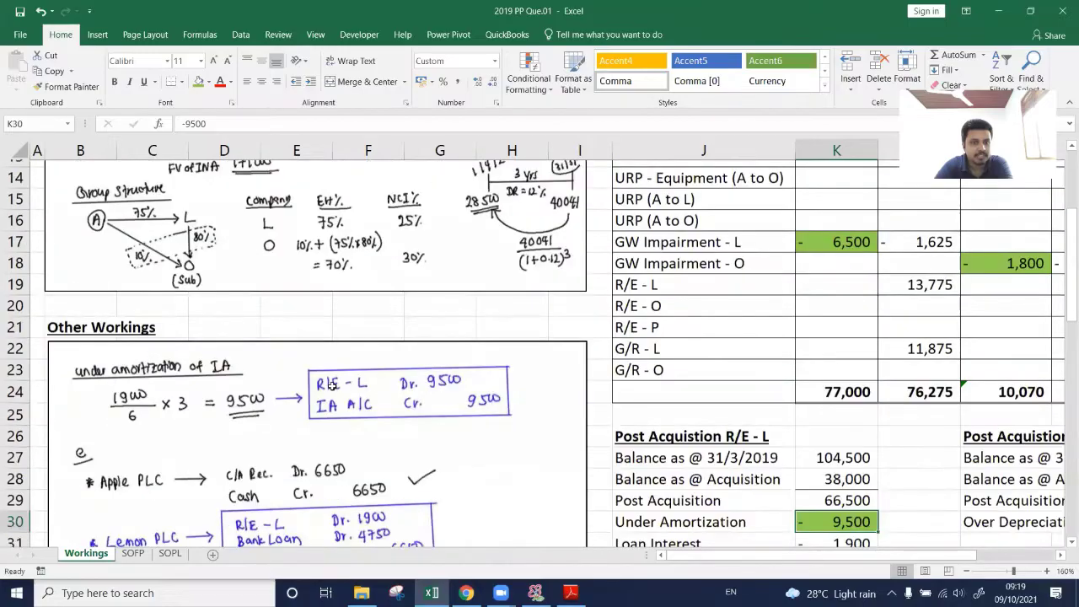
{"action": "scroll", "coordinate": [333, 387], "scroll_direction": "down", "scroll_amount": 2}
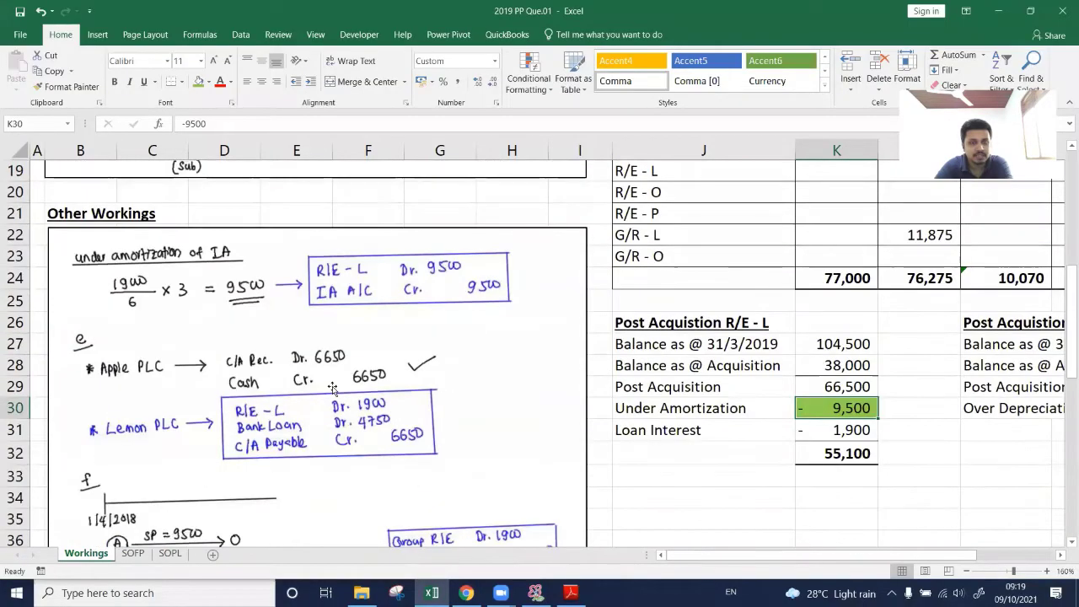
{"action": "scroll", "coordinate": [332, 387], "scroll_direction": "up", "scroll_amount": 5}
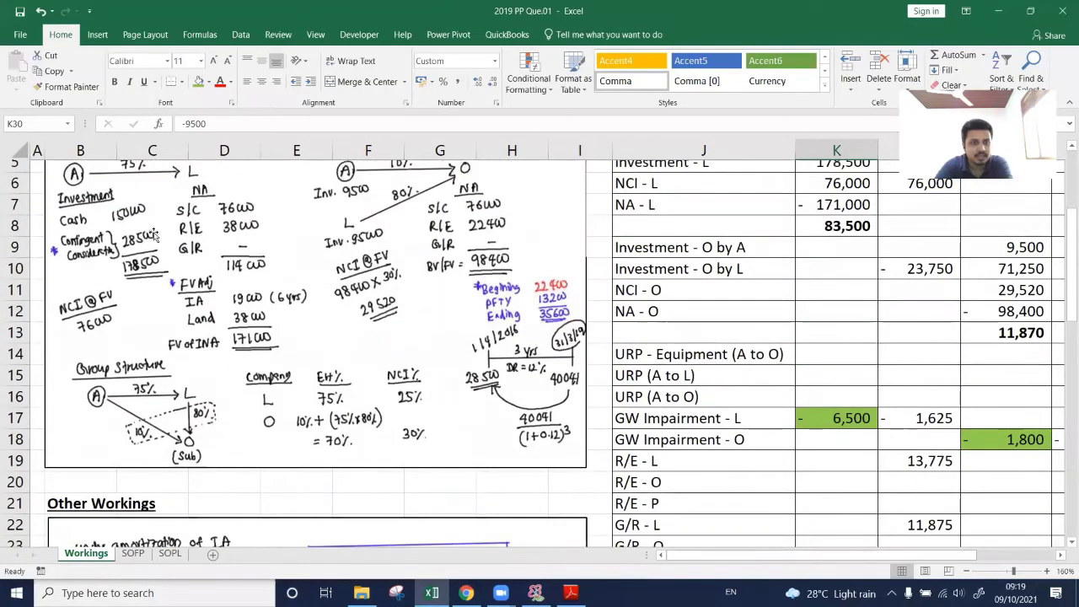
{"action": "scroll", "coordinate": [150, 220], "scroll_direction": "up", "scroll_amount": 1}
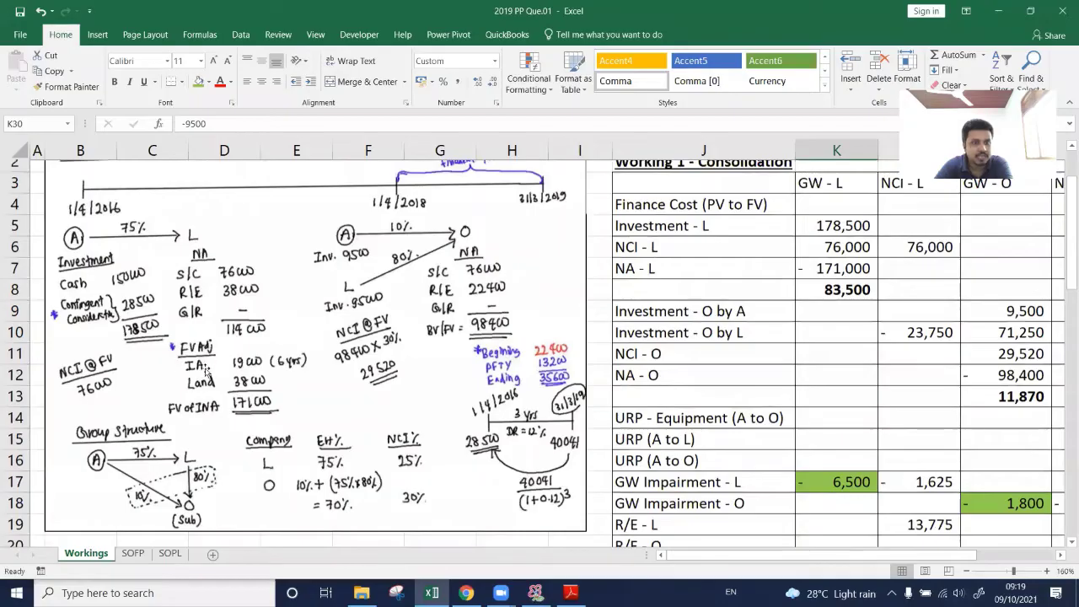
{"action": "scroll", "coordinate": [202, 371], "scroll_direction": "up", "scroll_amount": 1}
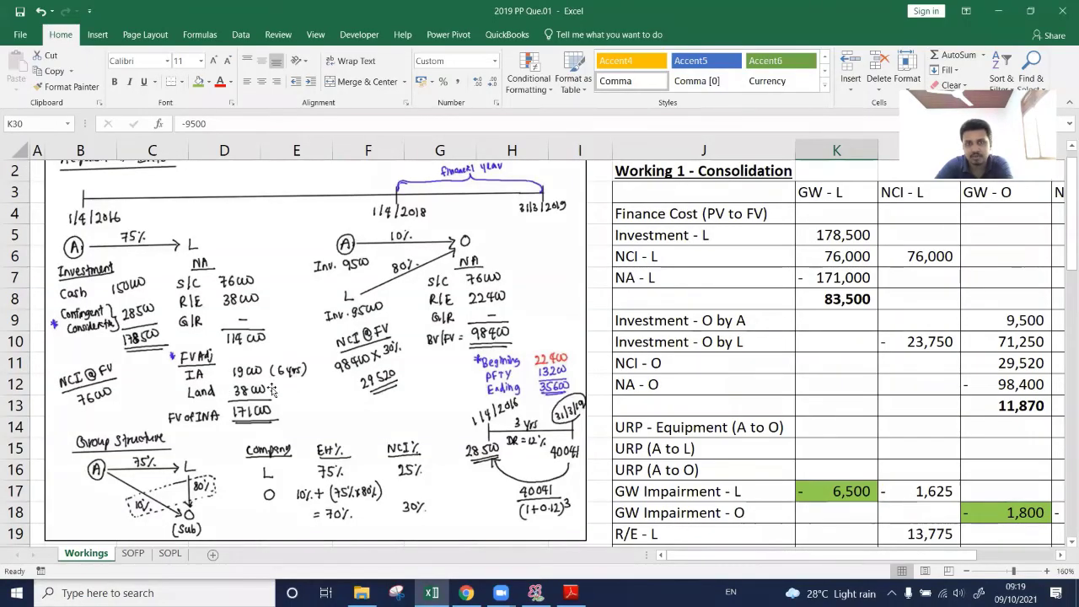
{"action": "scroll", "coordinate": [272, 392], "scroll_direction": "down", "scroll_amount": 1}
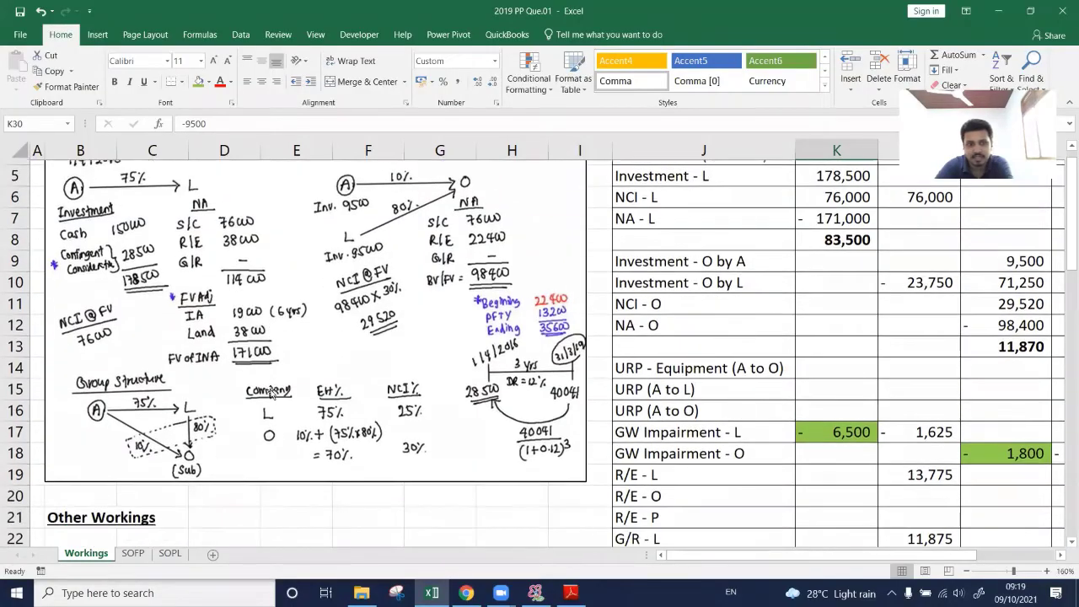
Append +3167(Under Amort) to the Admin Exp. adjustments in cell F9 of the SOPL sheet, based on the amortization working on the Workings sheet.
{"action": "scroll", "coordinate": [104, 229], "scroll_direction": "up", "scroll_amount": 1}
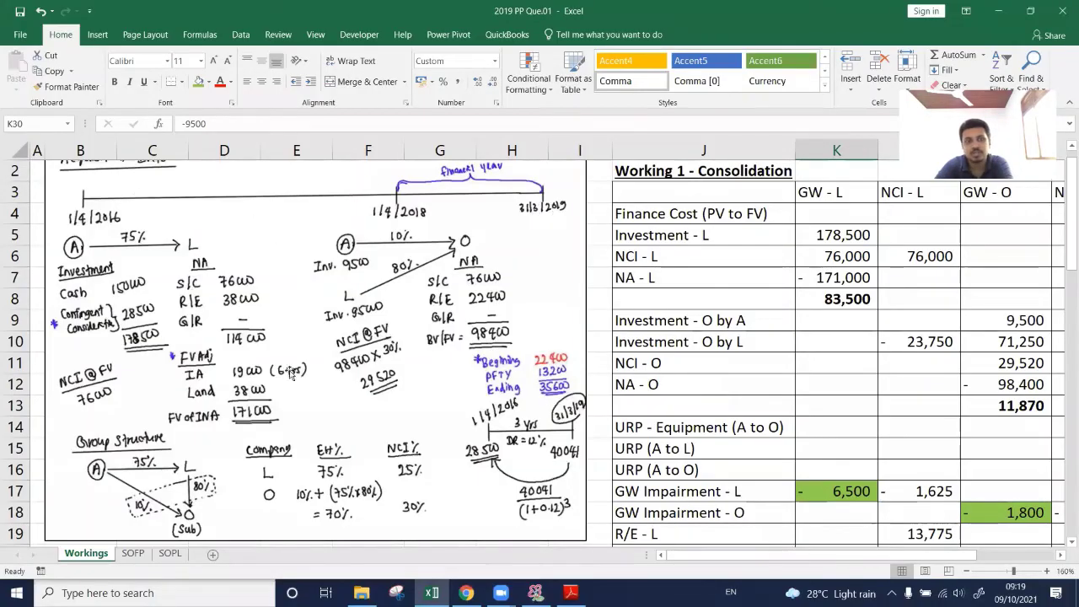
{"action": "scroll", "coordinate": [291, 382], "scroll_direction": "down", "scroll_amount": 4}
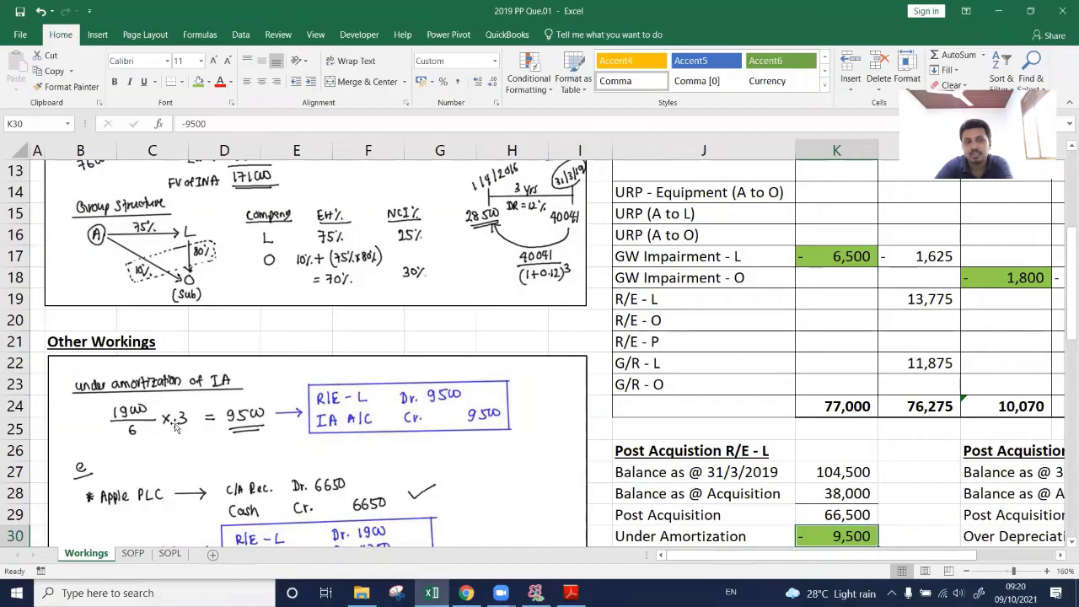
{"action": "scroll", "coordinate": [600, 498], "scroll_direction": "down", "scroll_amount": 1}
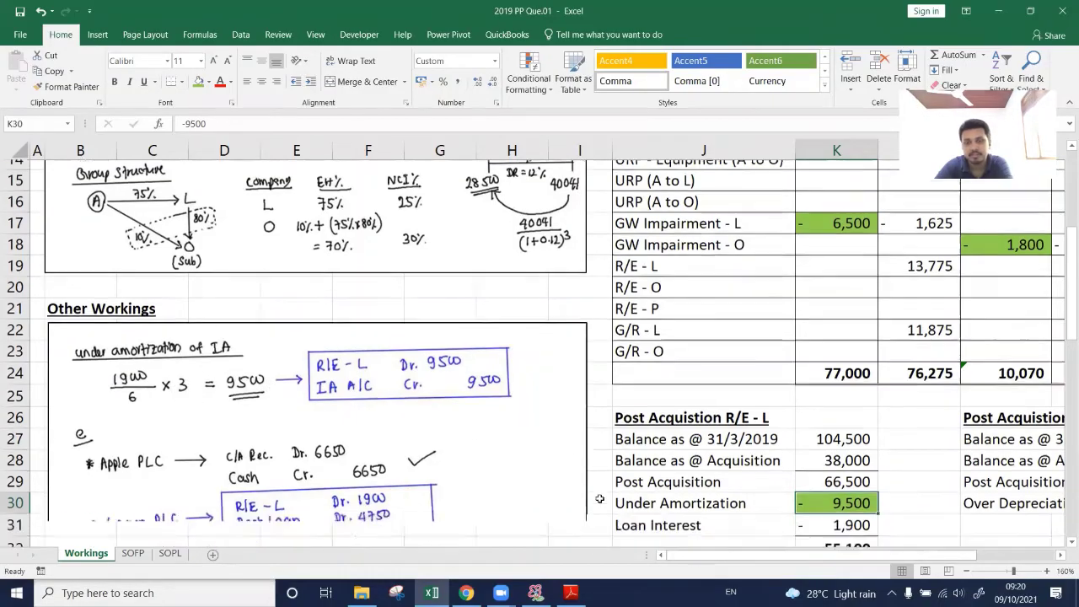
{"action": "scroll", "coordinate": [599, 499], "scroll_direction": "down", "scroll_amount": 1}
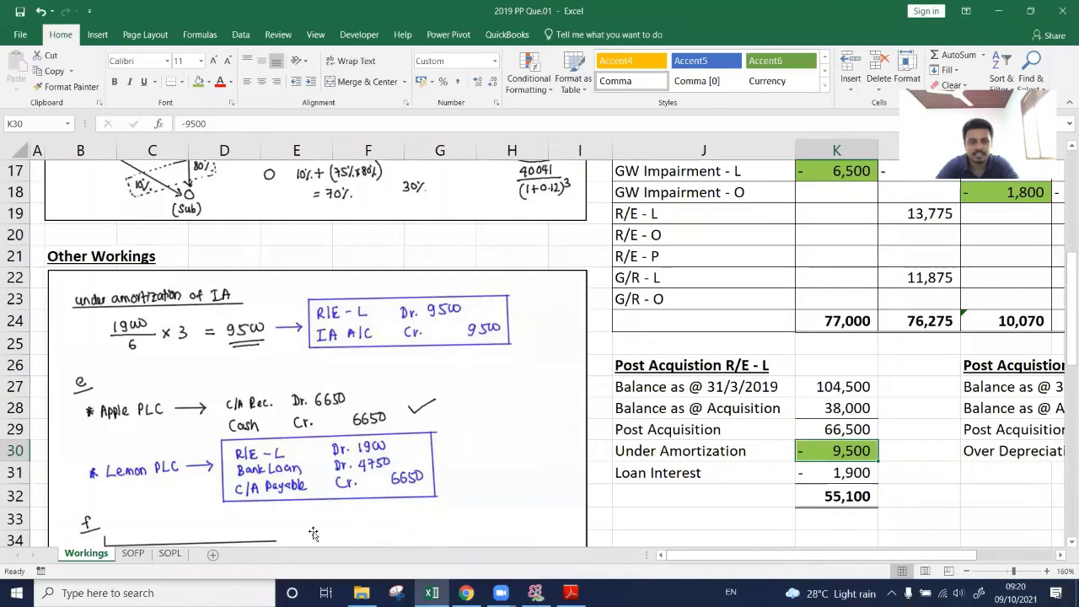
{"action": "left_click", "coordinate": [170, 554]}
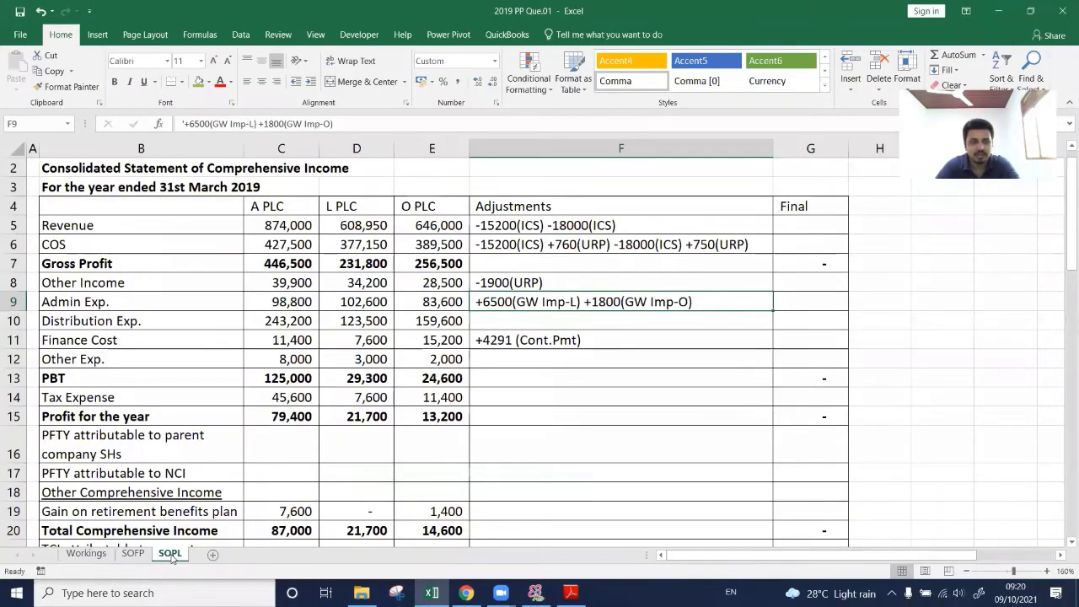
{"action": "scroll", "coordinate": [172, 558], "scroll_direction": "down", "scroll_amount": 2}
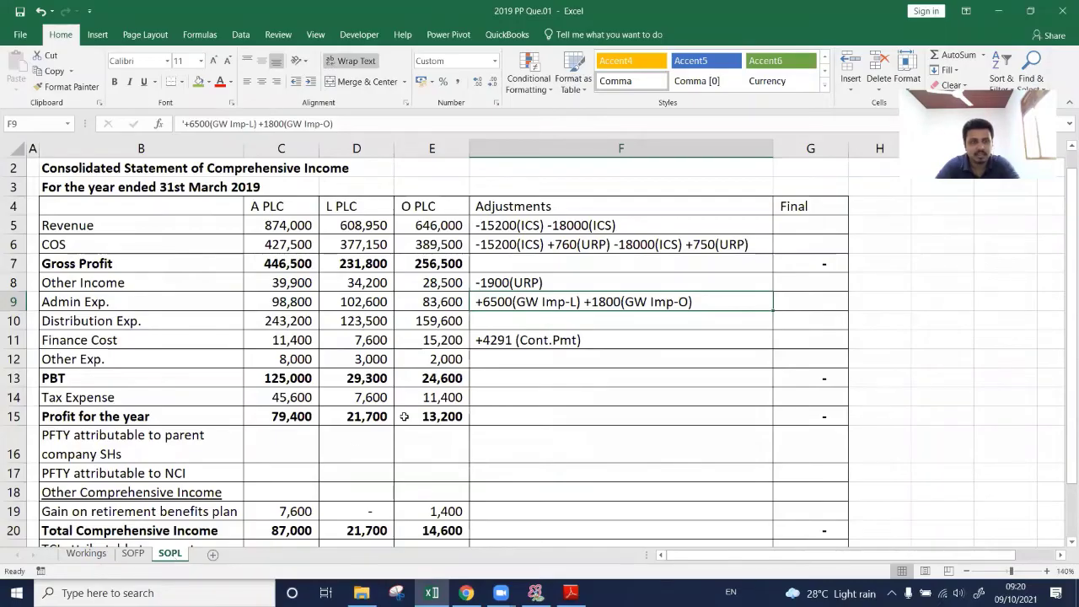
{"action": "double_click", "coordinate": [720, 302]}
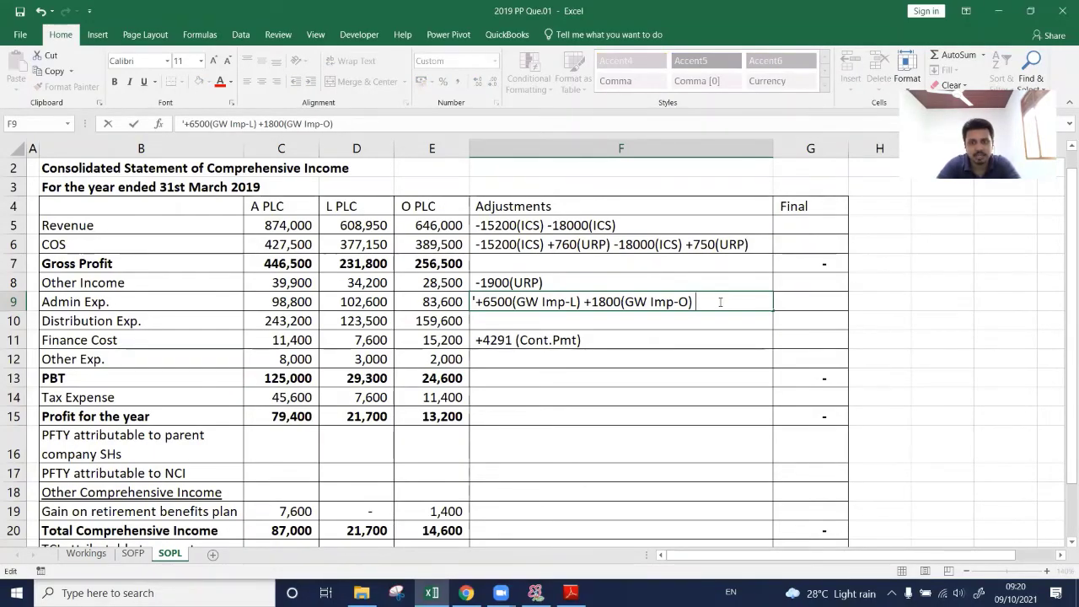
{"action": "type", "text": "+"}
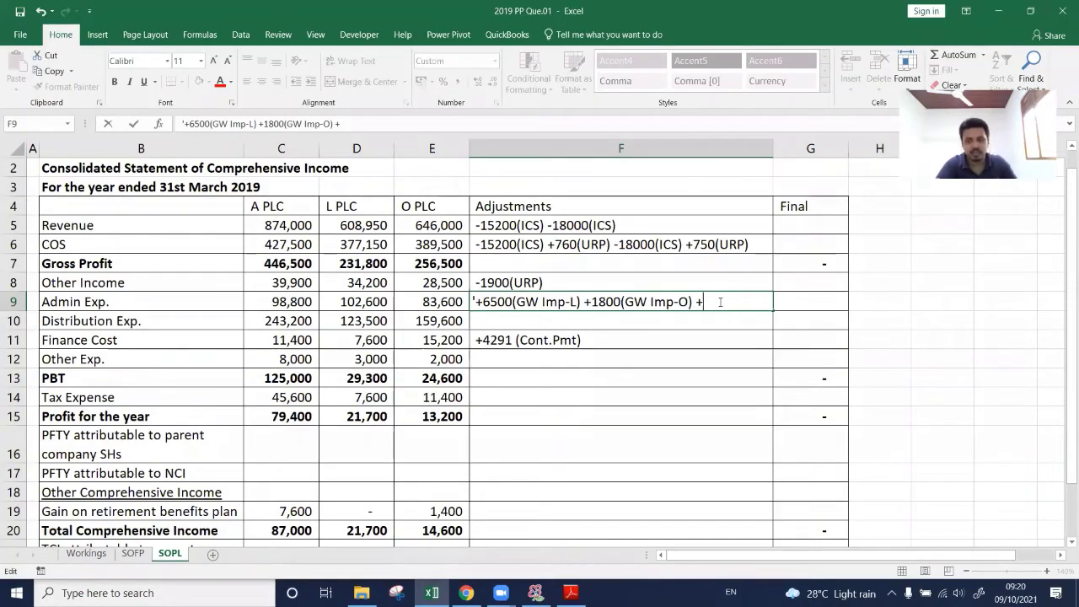
{"action": "type", "text": "3167"}
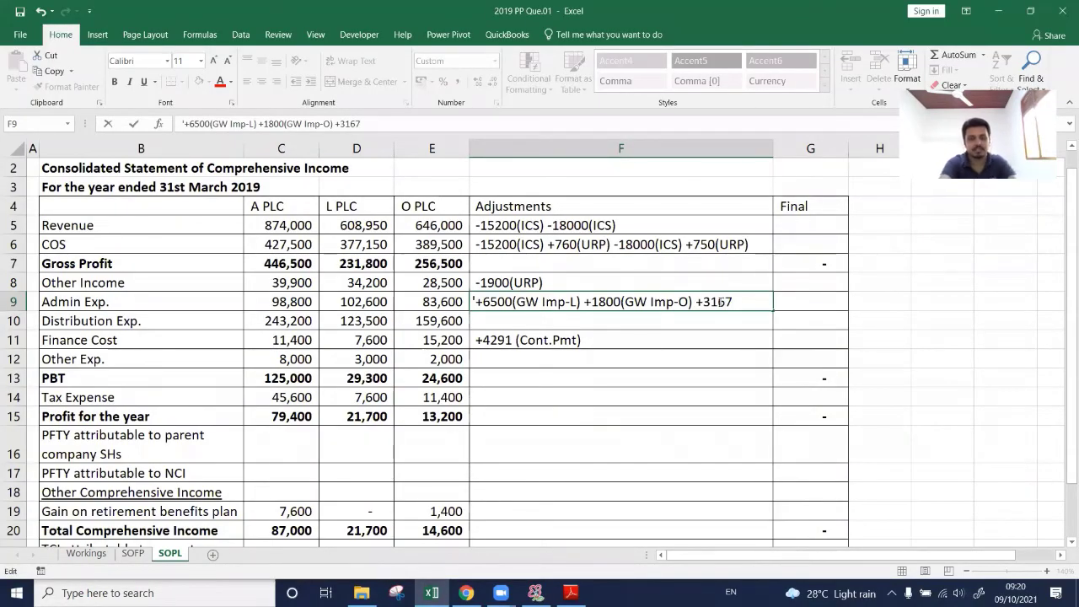
{"action": "type", "text": "("}
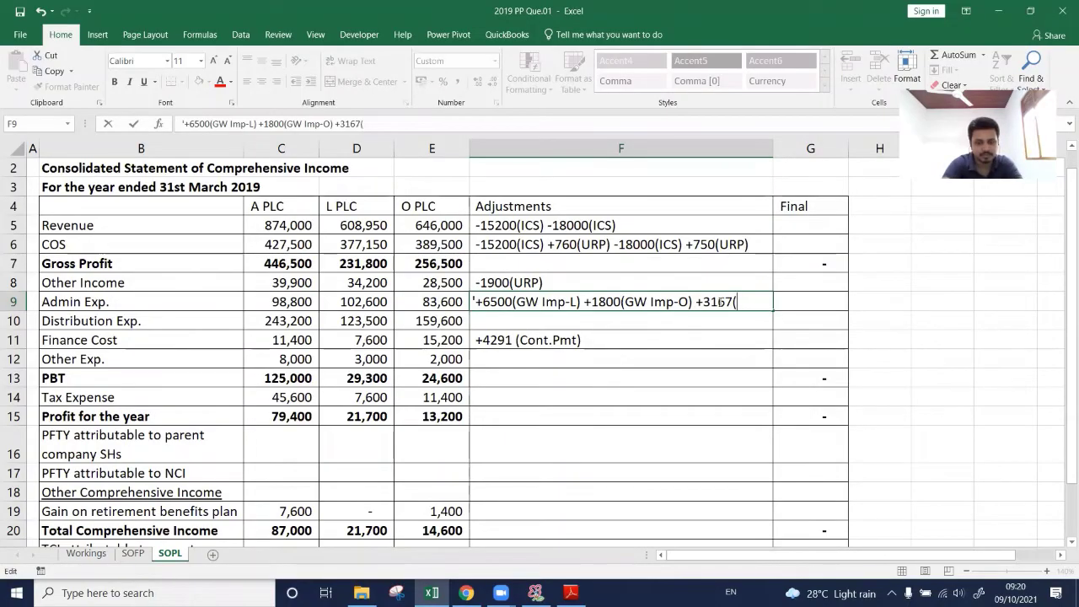
{"action": "type", "text": "Under Amo"}
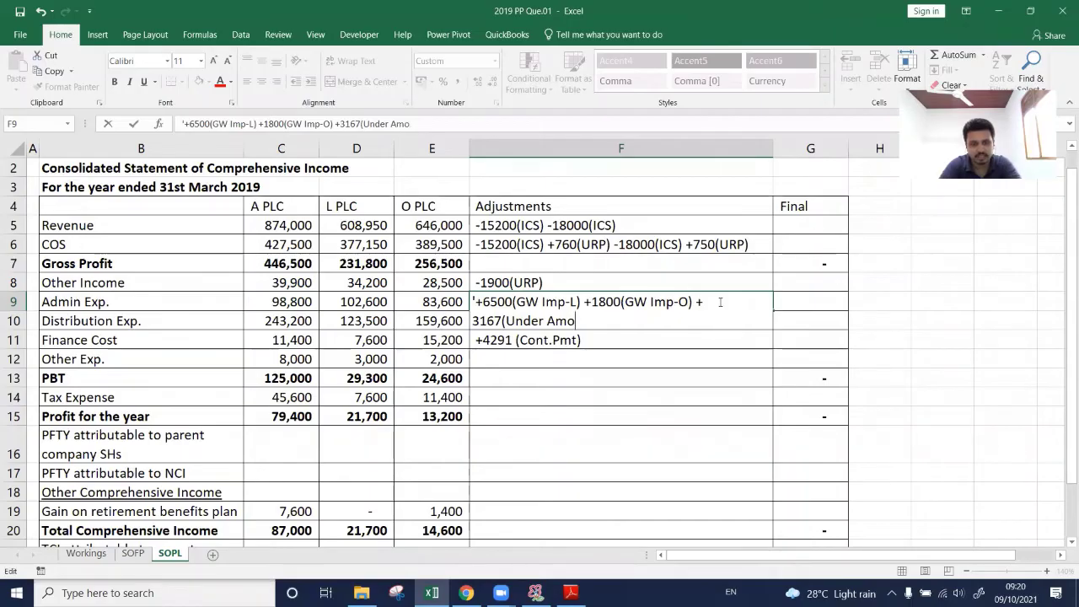
{"action": "type", "text": "r"}
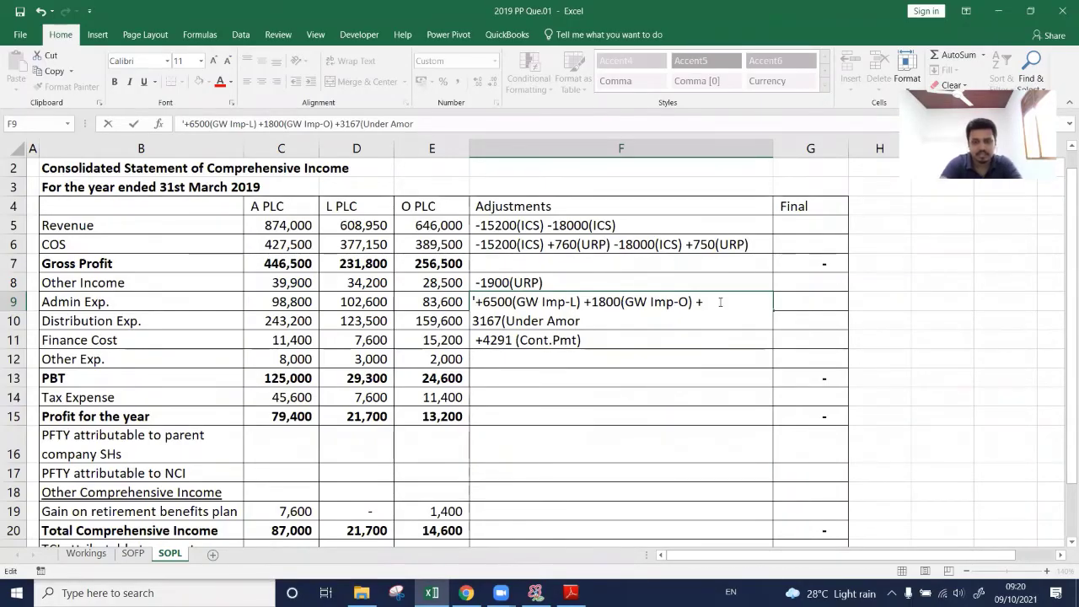
{"action": "type", "text": "t)"}
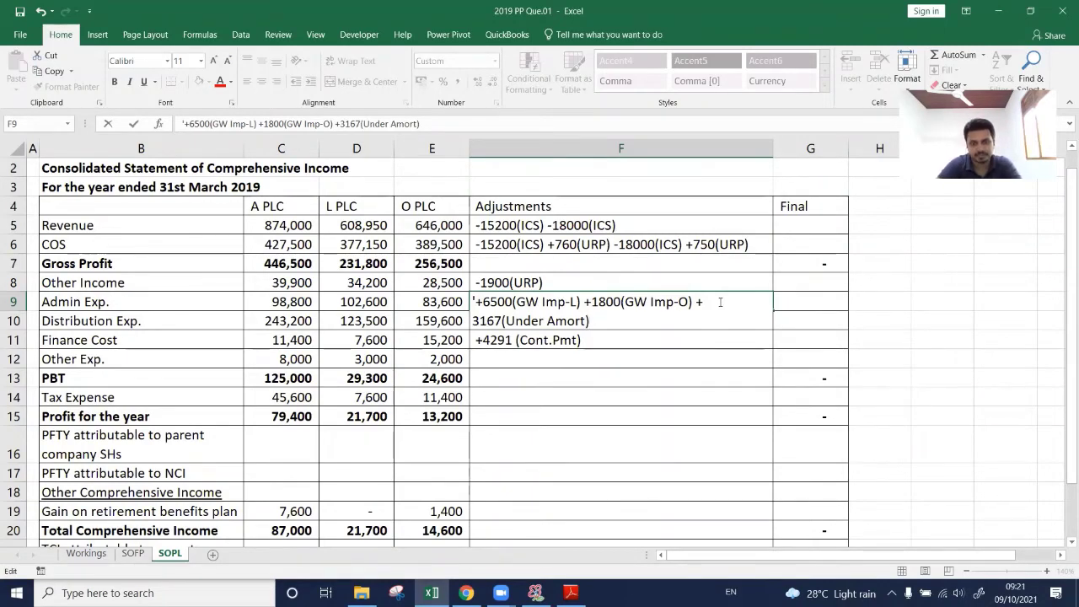
{"action": "key", "text": "ctrl+Return"}
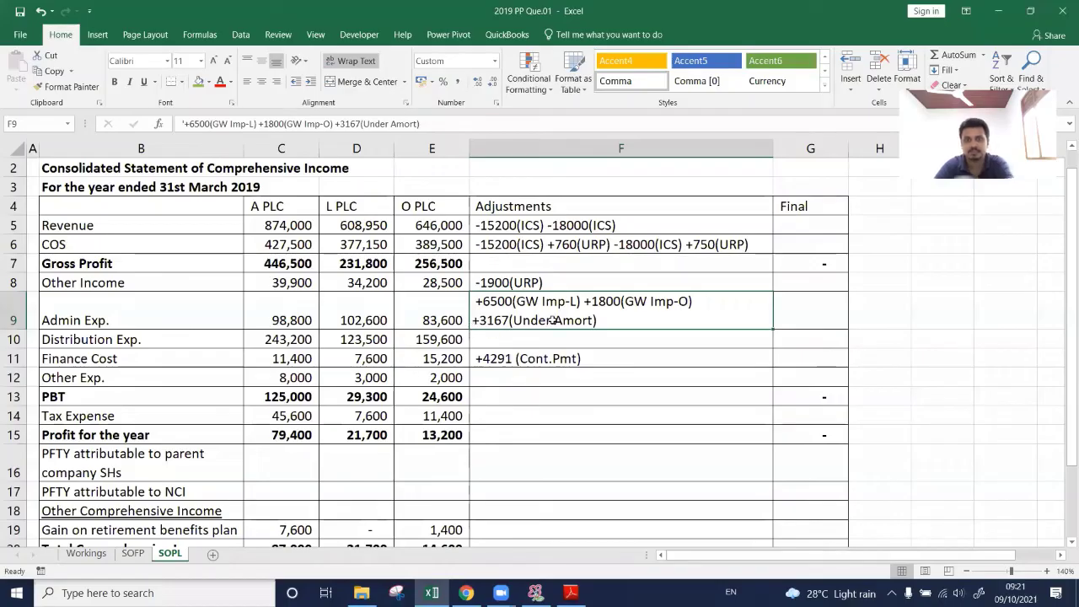
Fill the Loan Interest amount in cell K31 of the Post Acquisition R/E - L working with green on the Workings sheet.
{"action": "left_click", "coordinate": [85, 553]}
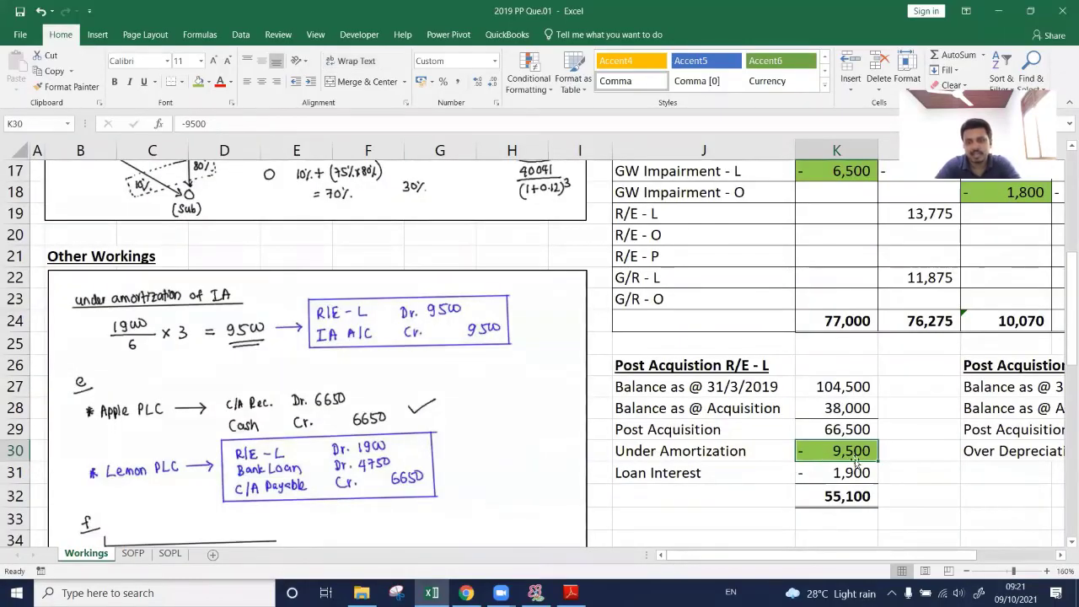
{"action": "scroll", "coordinate": [714, 491], "scroll_direction": "up", "scroll_amount": 1}
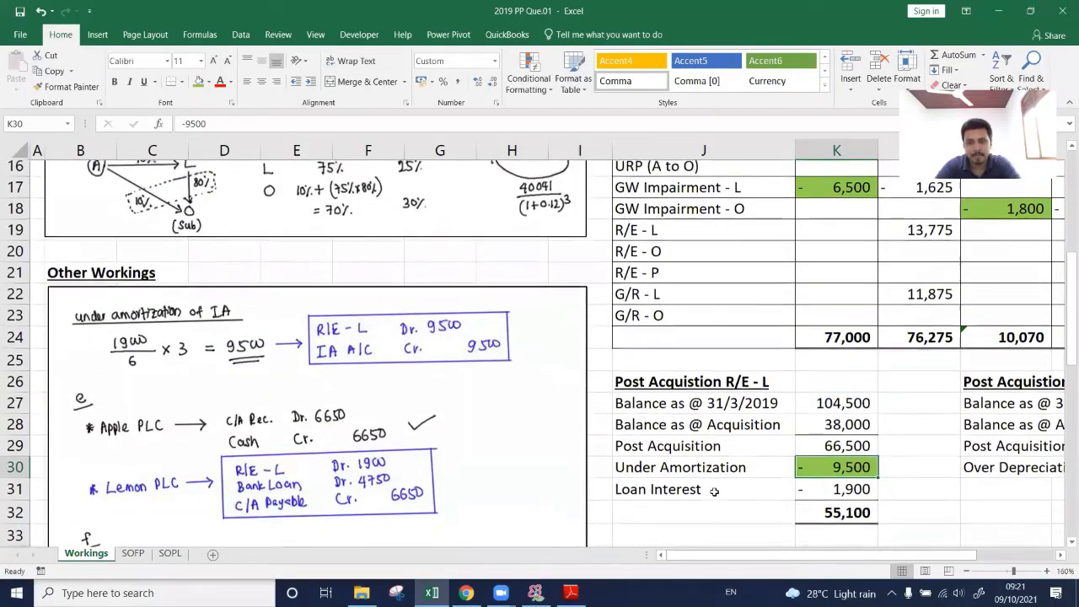
{"action": "scroll", "coordinate": [714, 491], "scroll_direction": "down", "scroll_amount": 1}
{"action": "scroll", "coordinate": [714, 491], "scroll_direction": "down", "scroll_amount": 1}
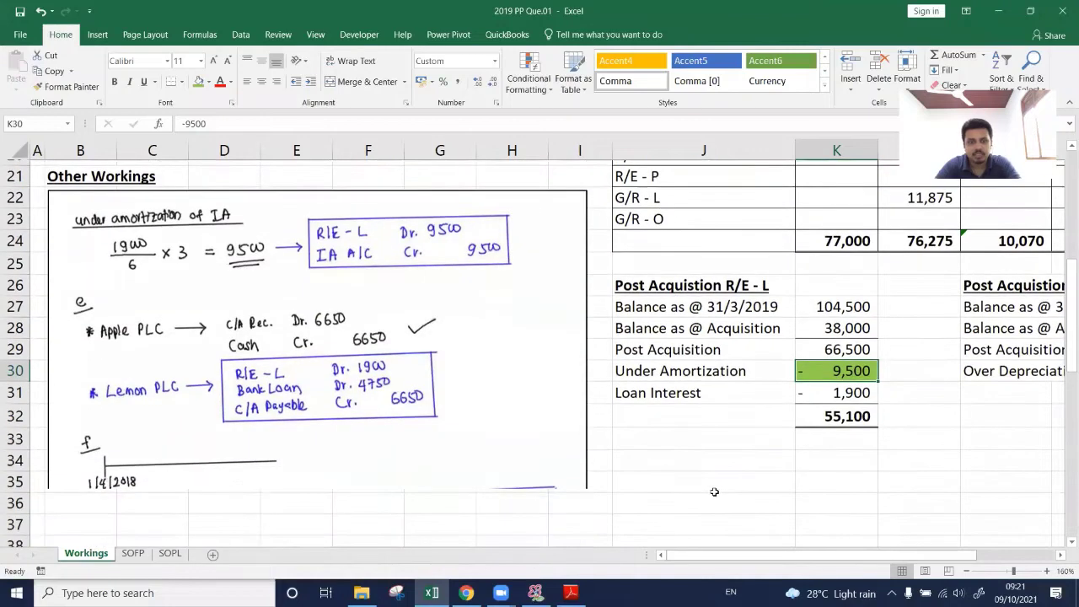
{"action": "scroll", "coordinate": [714, 491], "scroll_direction": "down", "scroll_amount": 2}
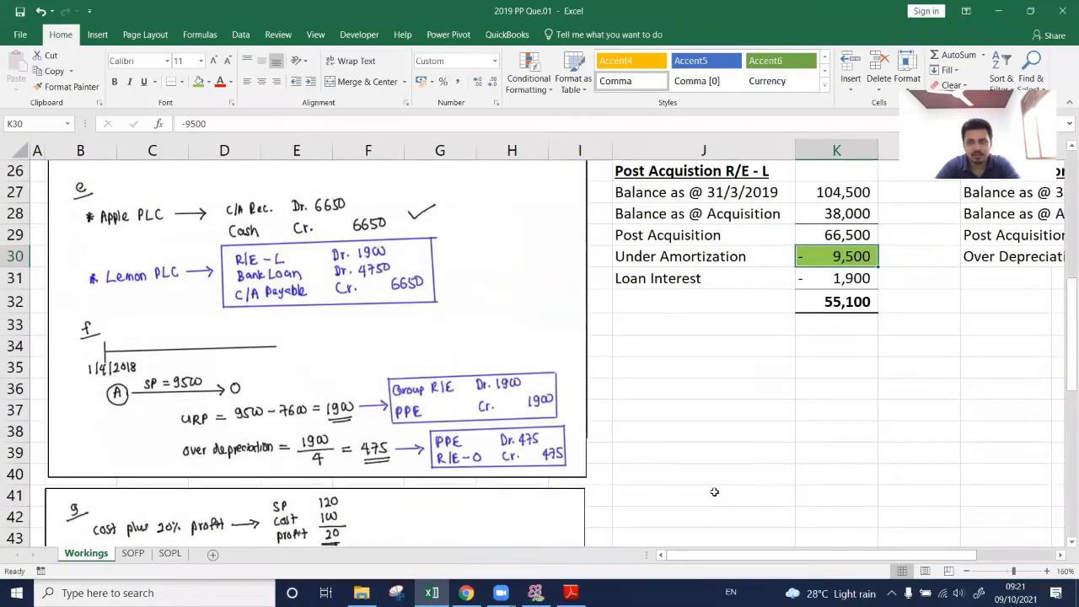
{"action": "scroll", "coordinate": [714, 492], "scroll_direction": "up", "scroll_amount": 2}
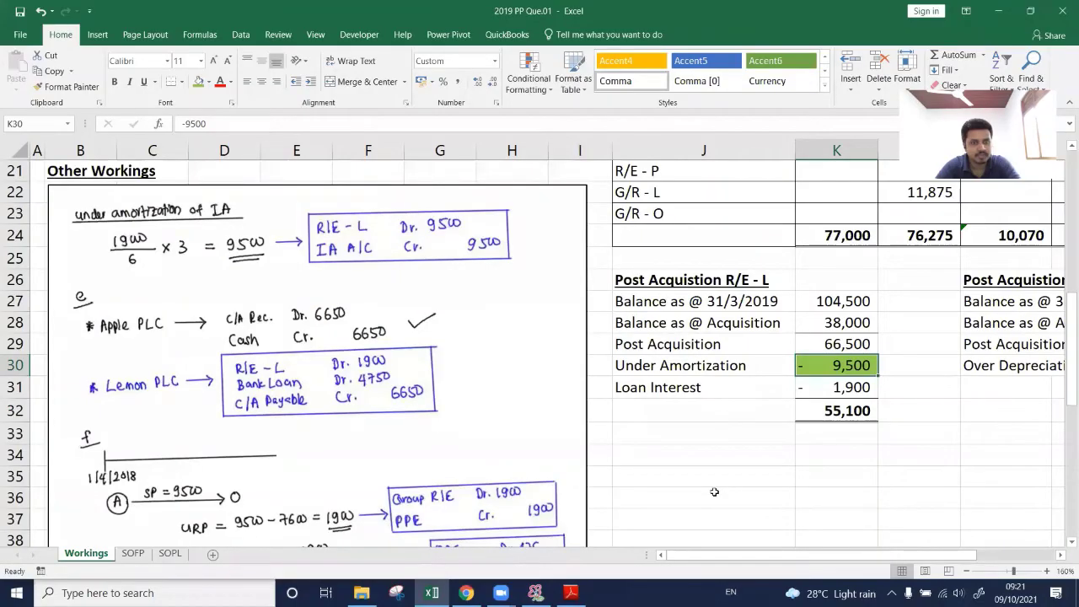
{"action": "scroll", "coordinate": [714, 491], "scroll_direction": "down", "scroll_amount": 1}
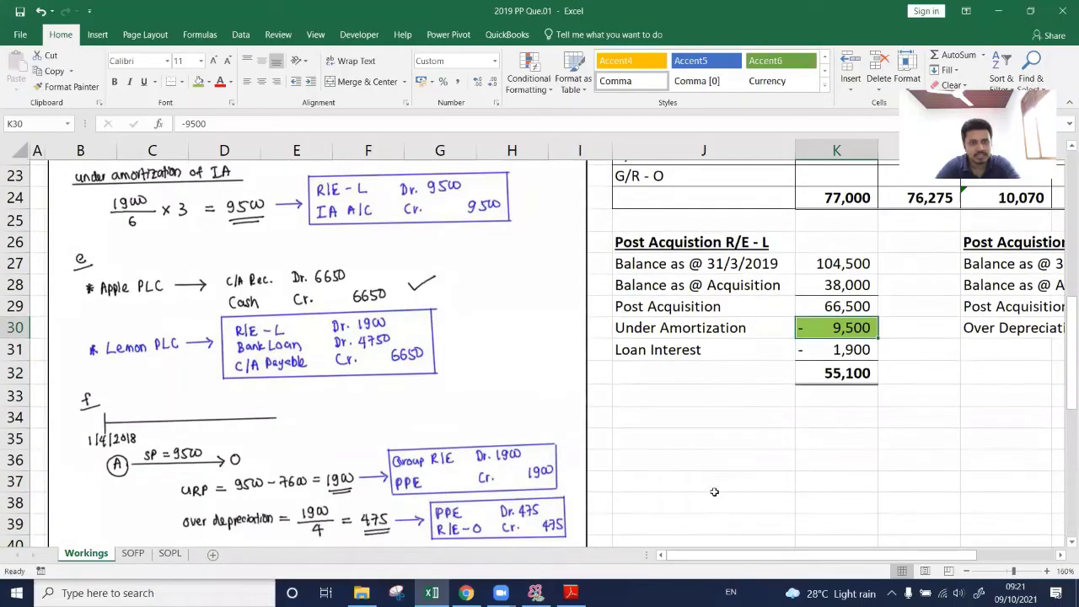
{"action": "scroll", "coordinate": [849, 410], "scroll_direction": "up", "scroll_amount": 1}
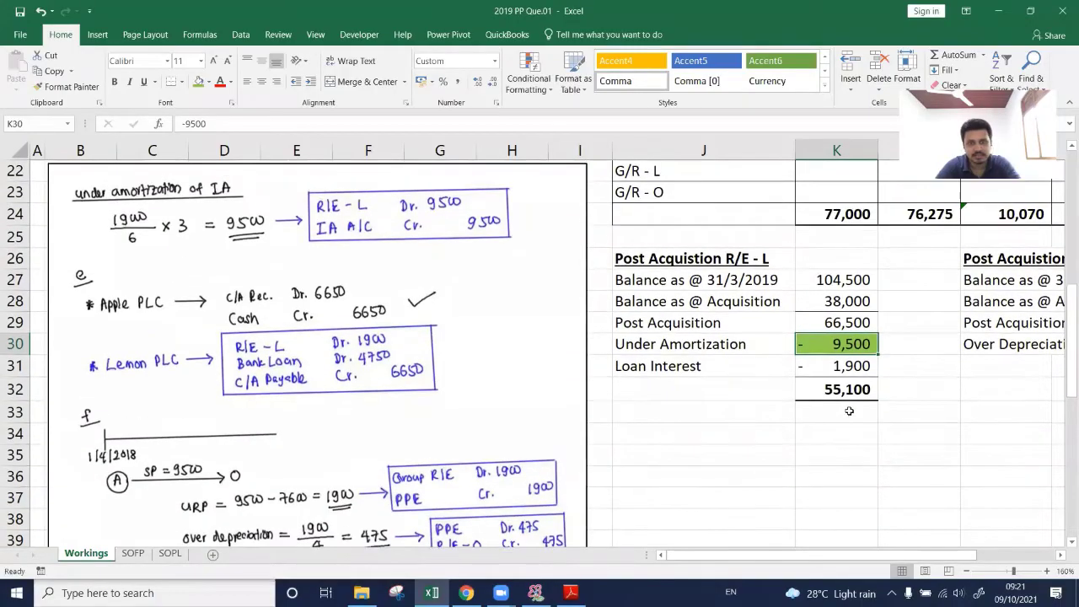
{"action": "left_click", "coordinate": [843, 369]}
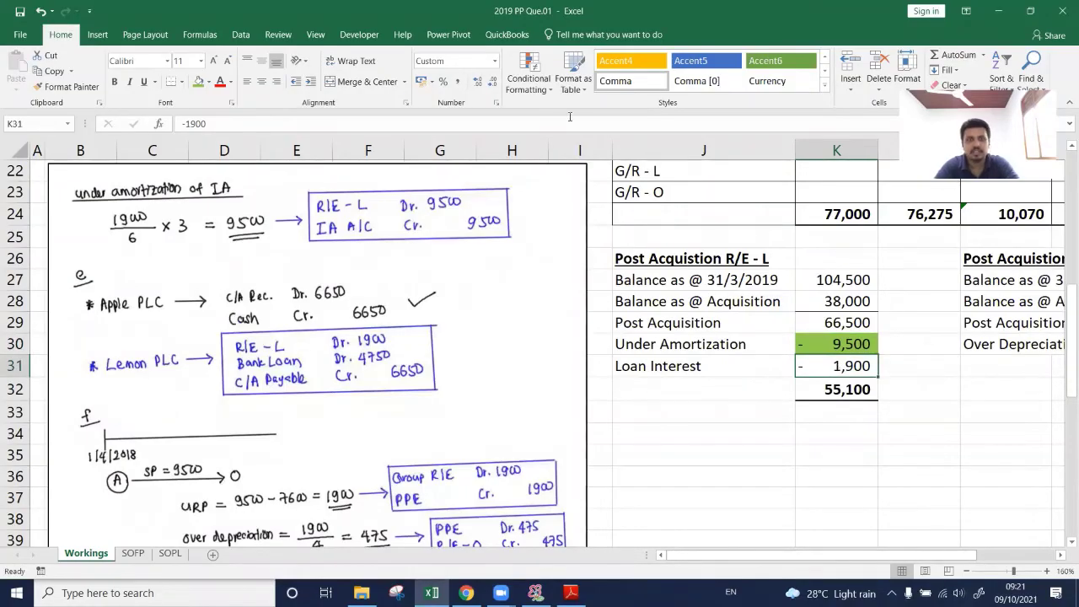
{"action": "left_click", "coordinate": [197, 82]}
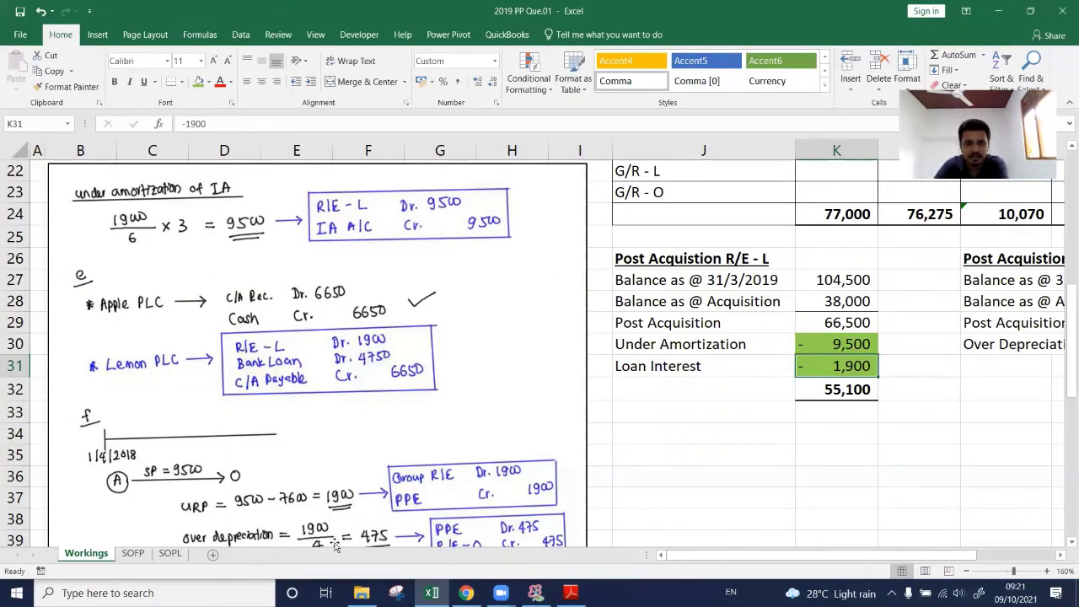
Append +1900(Loan Int) to the Finance Cost adjustments in cell F11 of the SOPL sheet.
{"action": "left_click", "coordinate": [169, 553]}
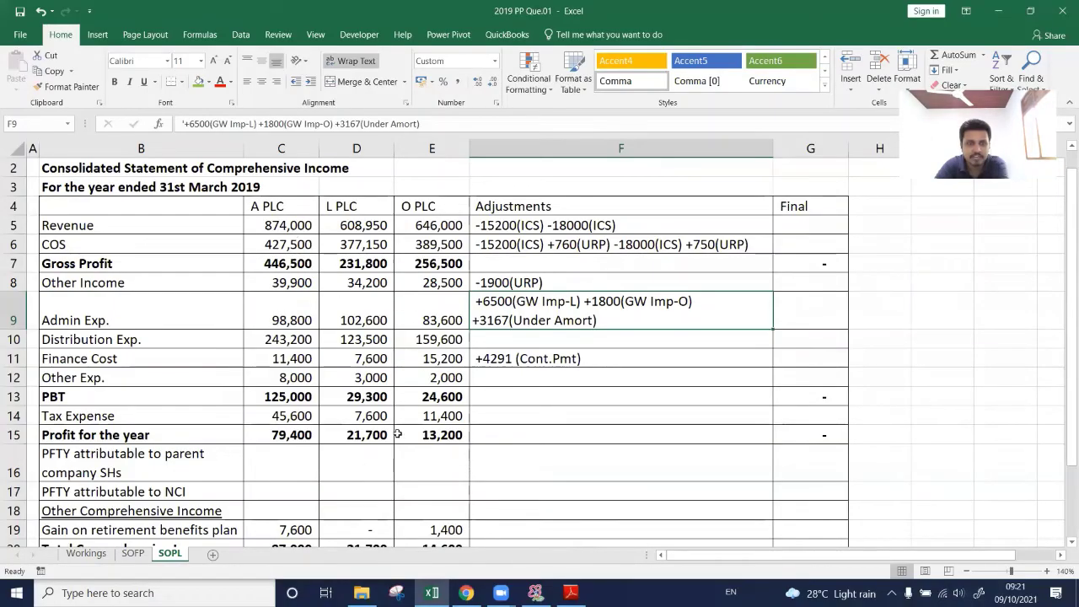
{"action": "left_click", "coordinate": [132, 553]}
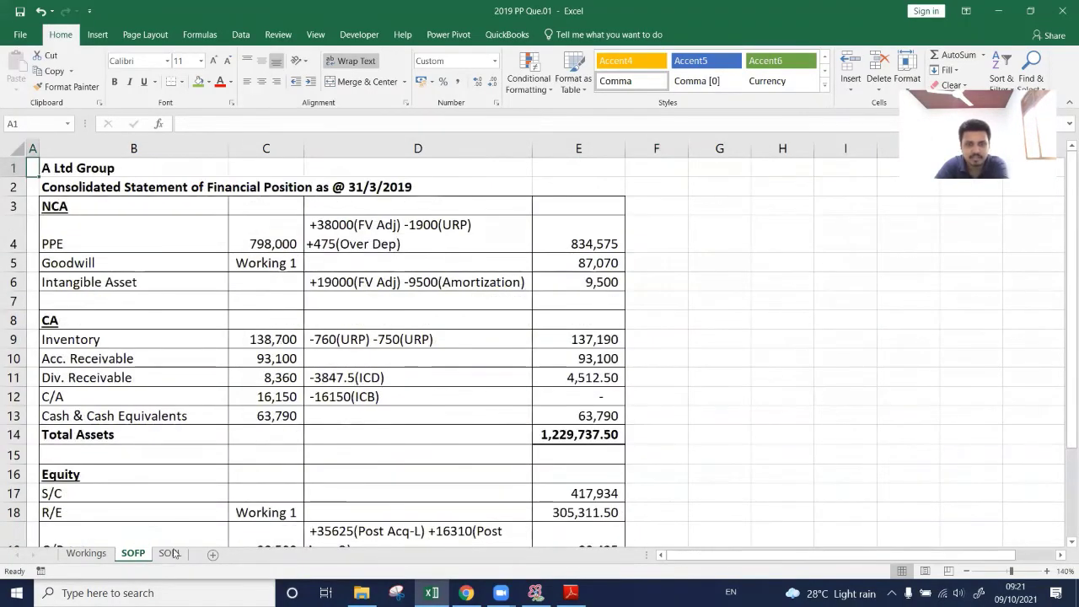
{"action": "left_click", "coordinate": [88, 554]}
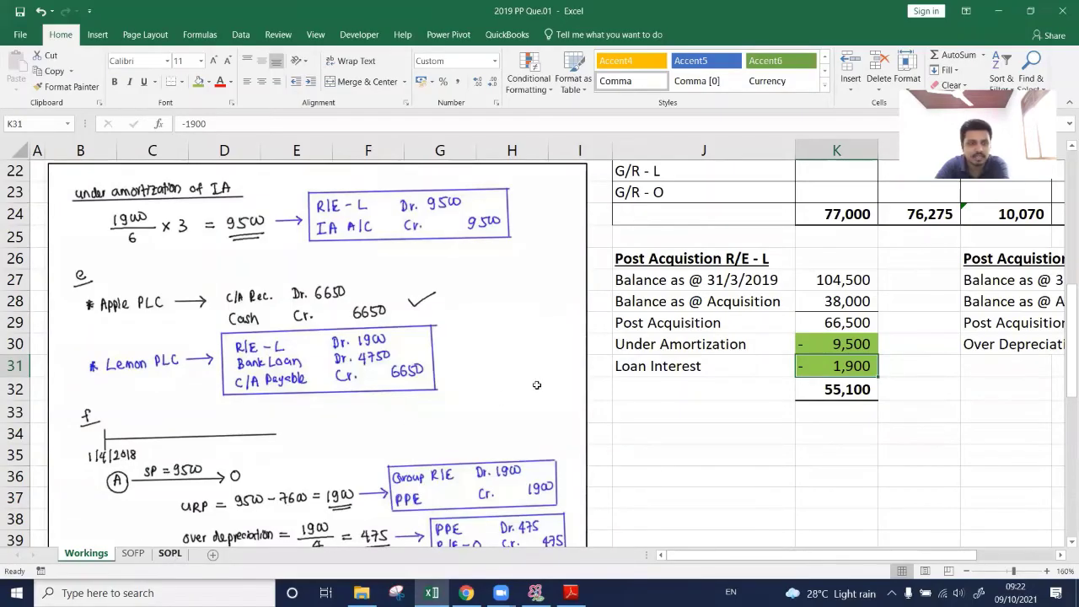
{"action": "key", "text": "ctrl+Page_Down"}
{"action": "key", "text": "ctrl+Page_Down"}
{"action": "double_click", "coordinate": [616, 358]}
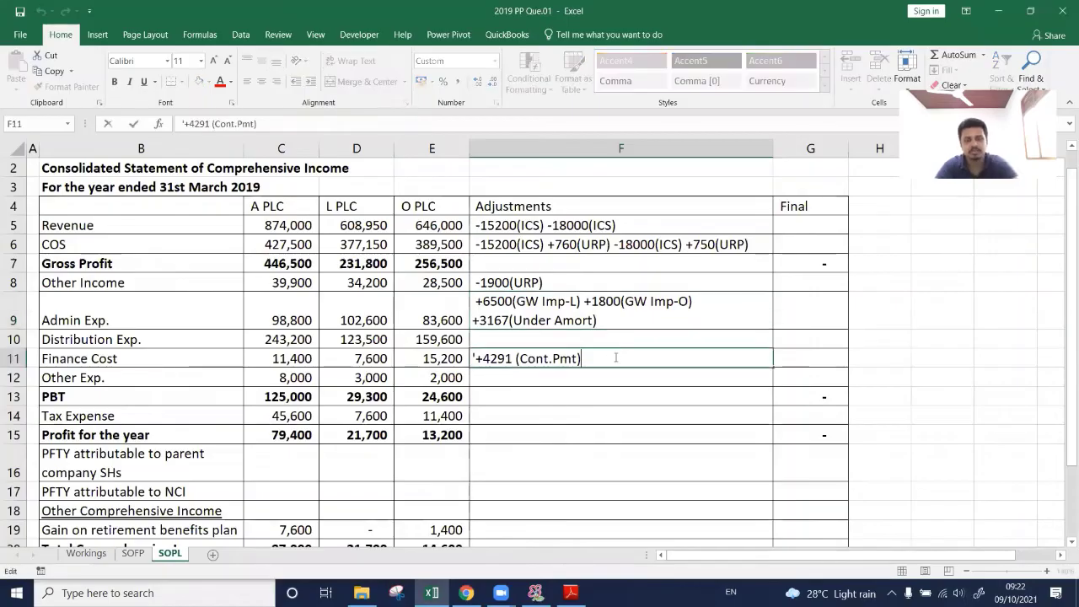
{"action": "type", "text": "+19"}
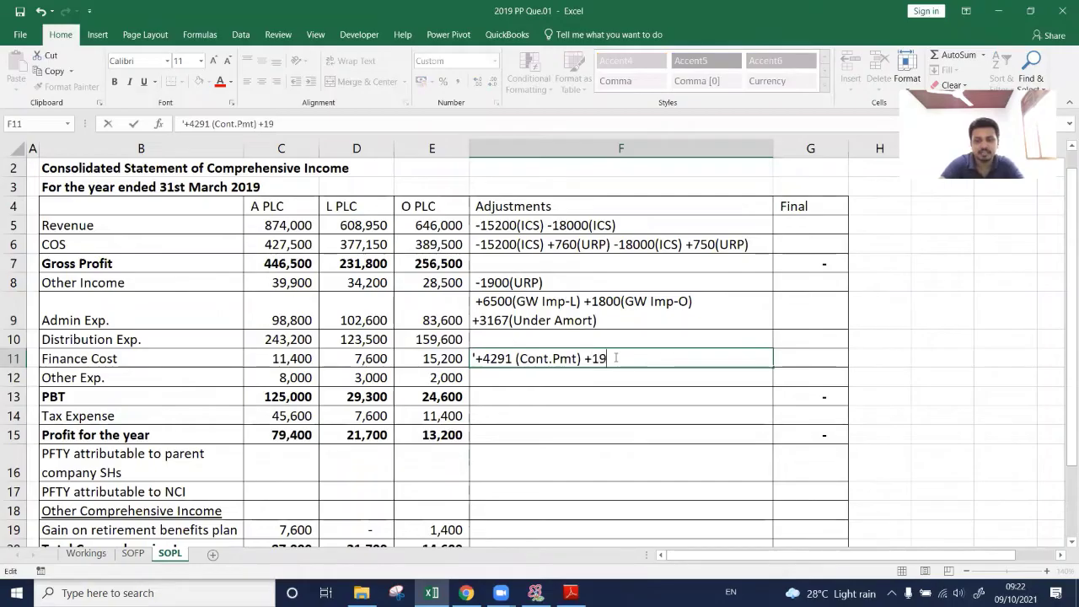
{"action": "type", "text": "00("}
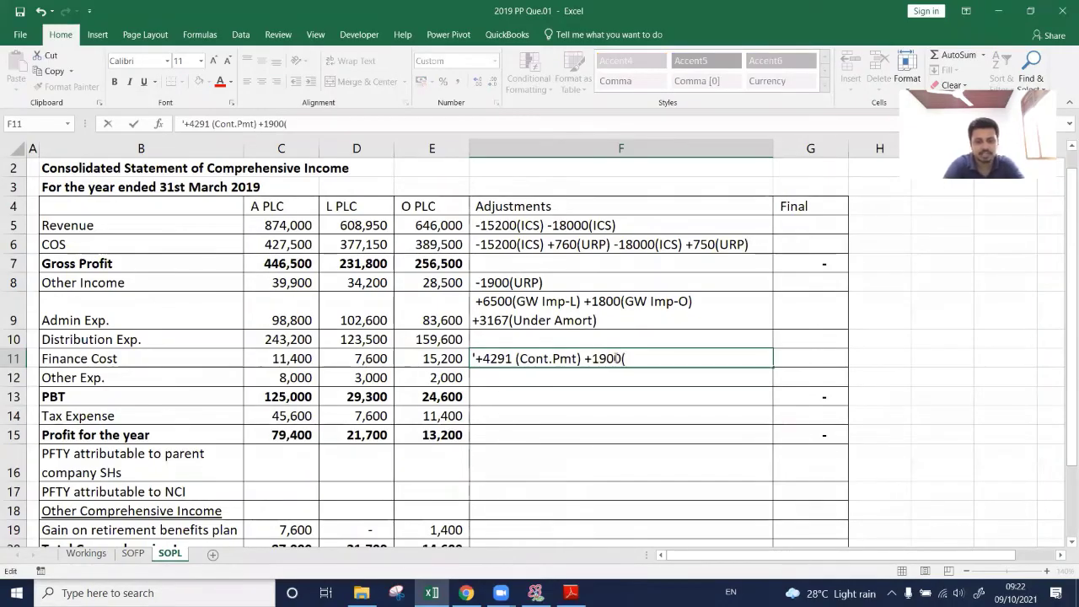
{"action": "type", "text": "Loan"}
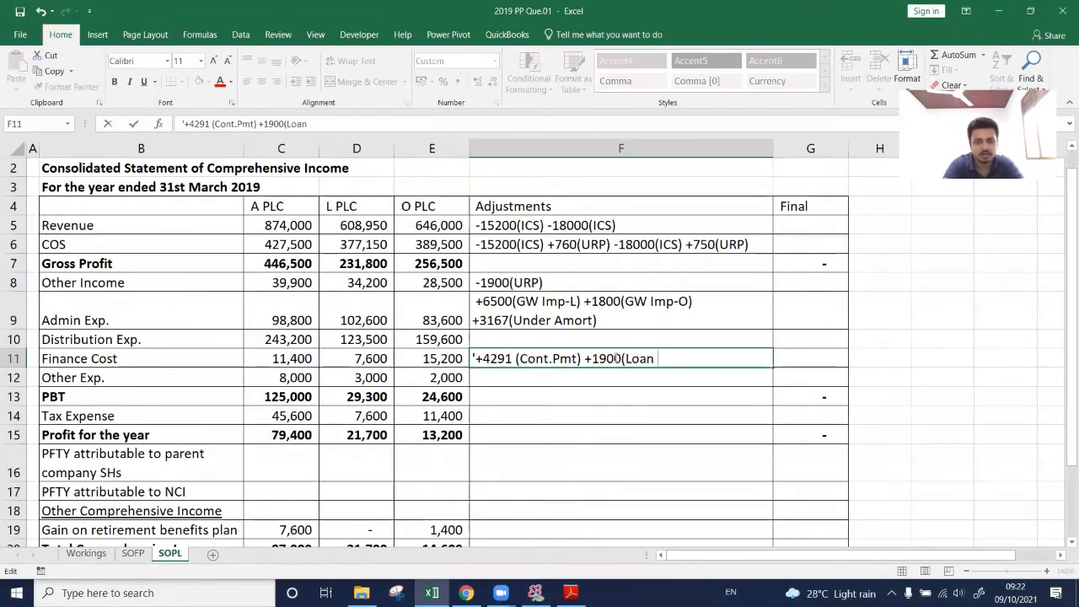
{"action": "type", "text": " Int)"}
{"action": "key", "text": "Return"}
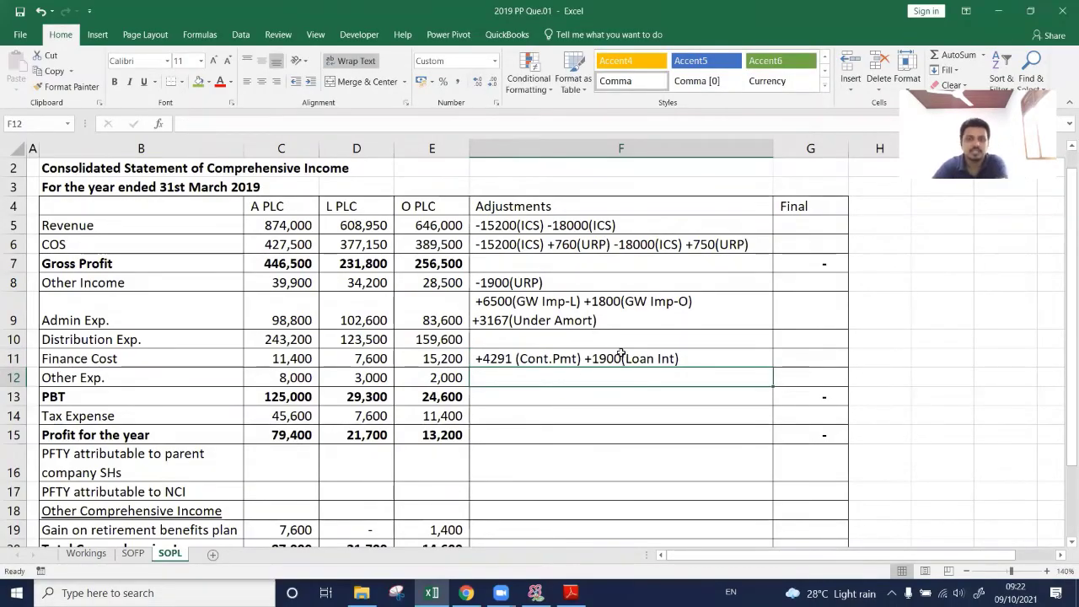
{"action": "left_click", "coordinate": [620, 358]}
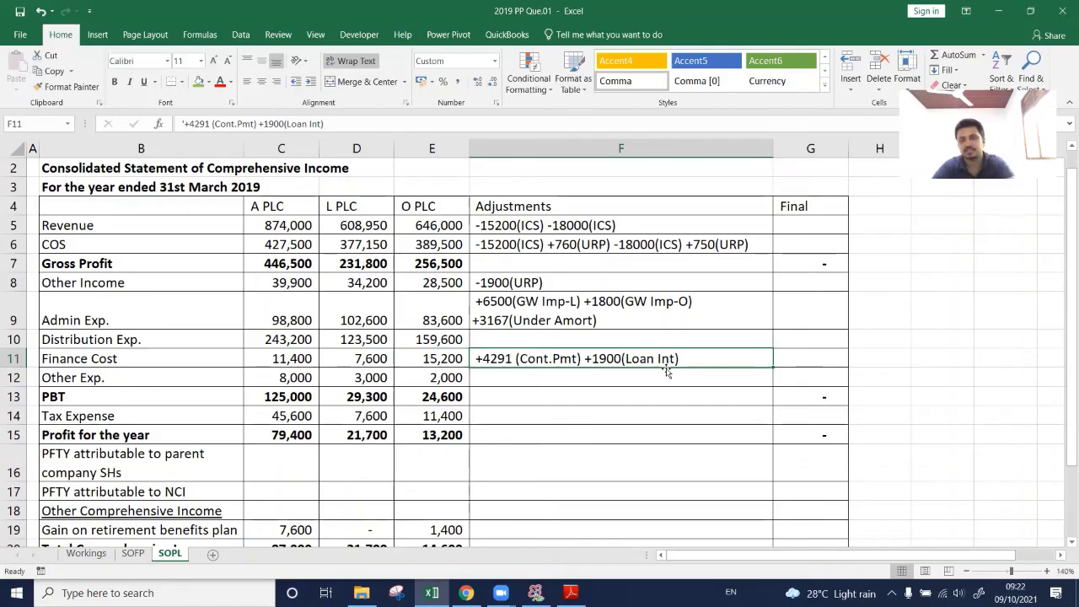
Fill the Over Depreciation amount in cell O30 of the Post Acquisition R/E - O working with green on the Workings sheet.
{"action": "left_click", "coordinate": [85, 553]}
{"action": "scroll", "coordinate": [668, 484], "scroll_direction": "right", "scroll_amount": 2}
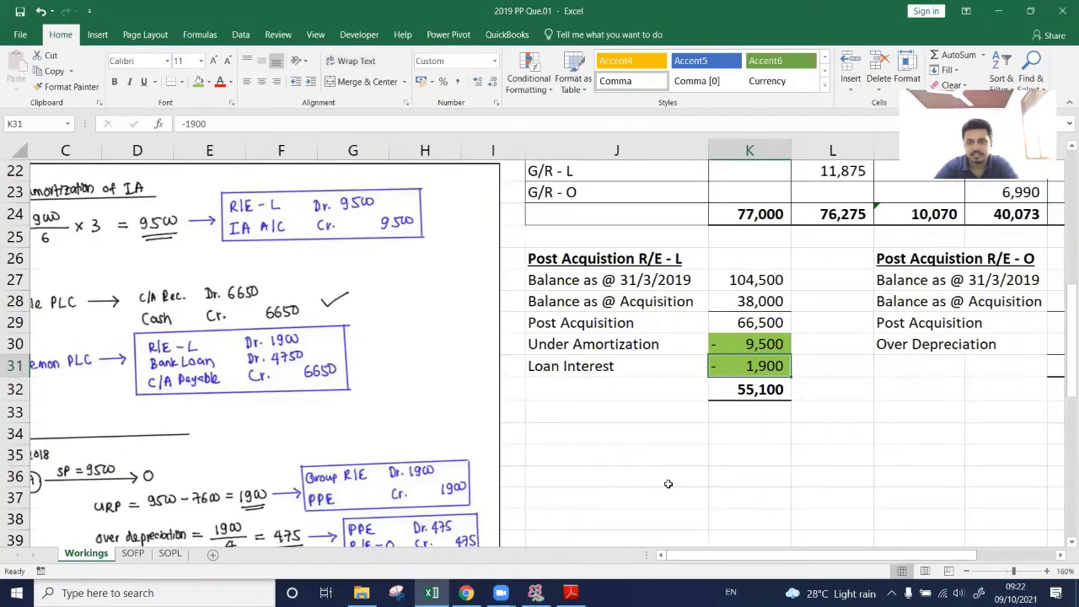
{"action": "scroll", "coordinate": [668, 484], "scroll_direction": "right", "scroll_amount": 2}
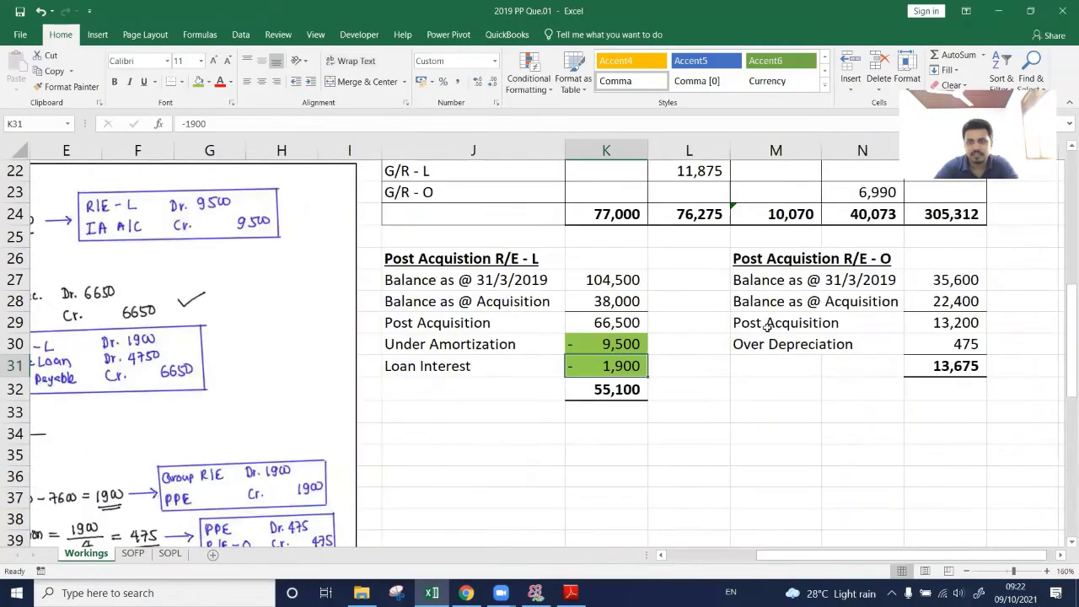
{"action": "left_click", "coordinate": [797, 258]}
{"action": "left_click_drag", "start_coordinate": [877, 258], "coordinate": [896, 263]}
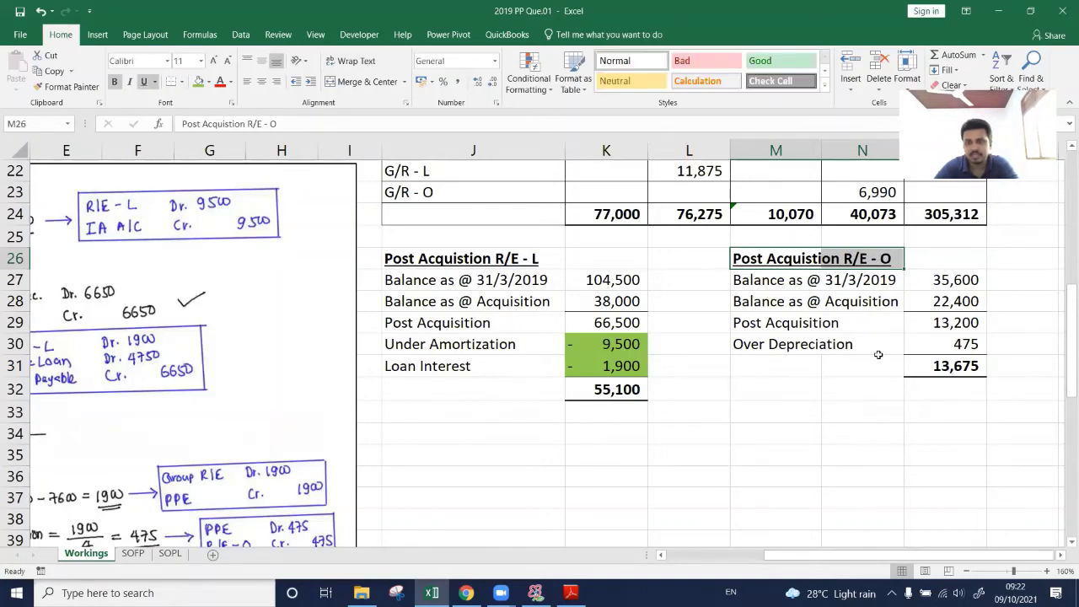
{"action": "left_click", "coordinate": [936, 346]}
{"action": "left_click", "coordinate": [199, 83]}
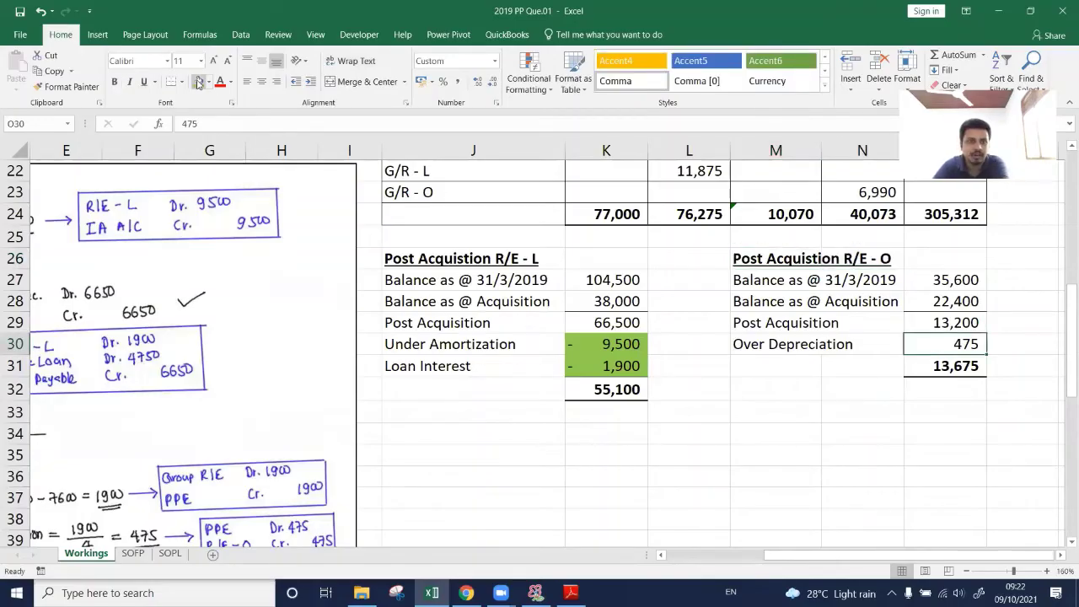
Append -475(Over Dep.) to the Admin Exp. adjustments in cell F9 of the SOPL sheet, based on the over depreciation working on the Workings sheet.
{"action": "scroll", "coordinate": [546, 447], "scroll_direction": "left", "scroll_amount": 3}
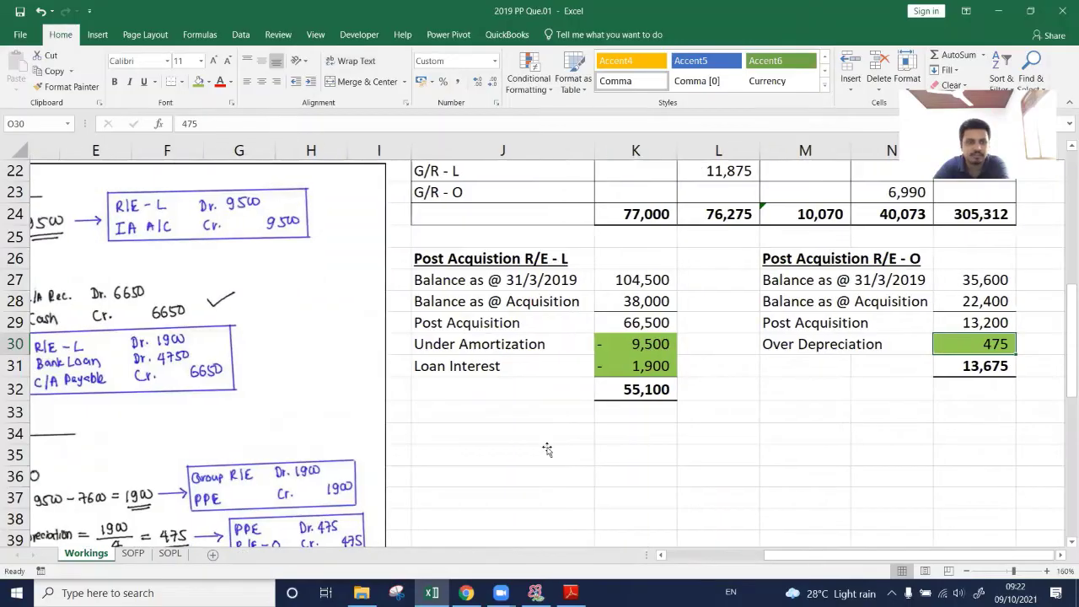
{"action": "scroll", "coordinate": [385, 402], "scroll_direction": "left", "scroll_amount": 1}
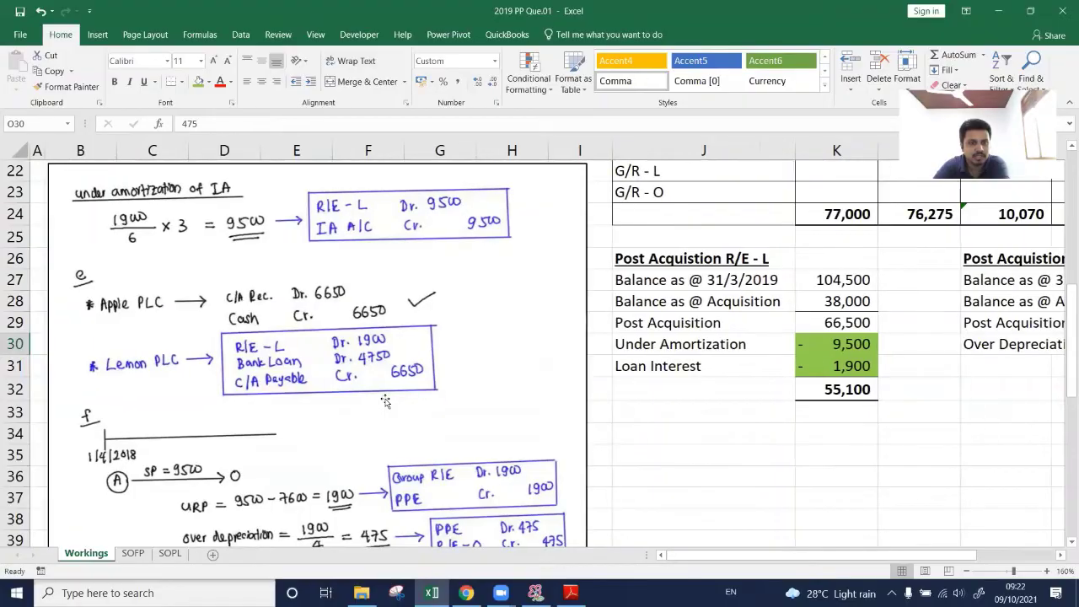
{"action": "scroll", "coordinate": [385, 401], "scroll_direction": "up", "scroll_amount": 3}
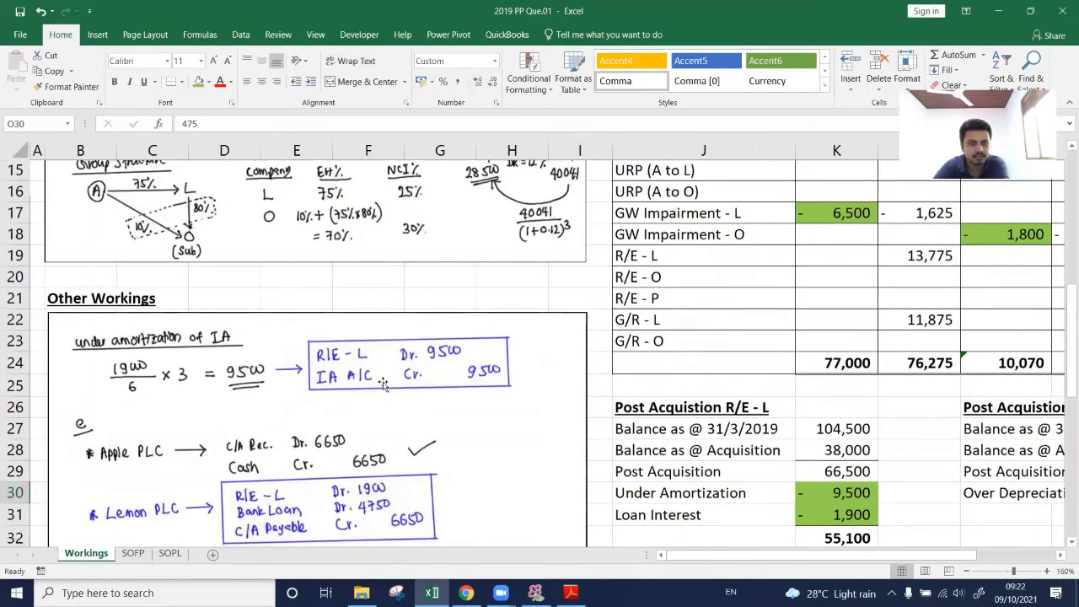
{"action": "scroll", "coordinate": [386, 402], "scroll_direction": "down", "scroll_amount": 5}
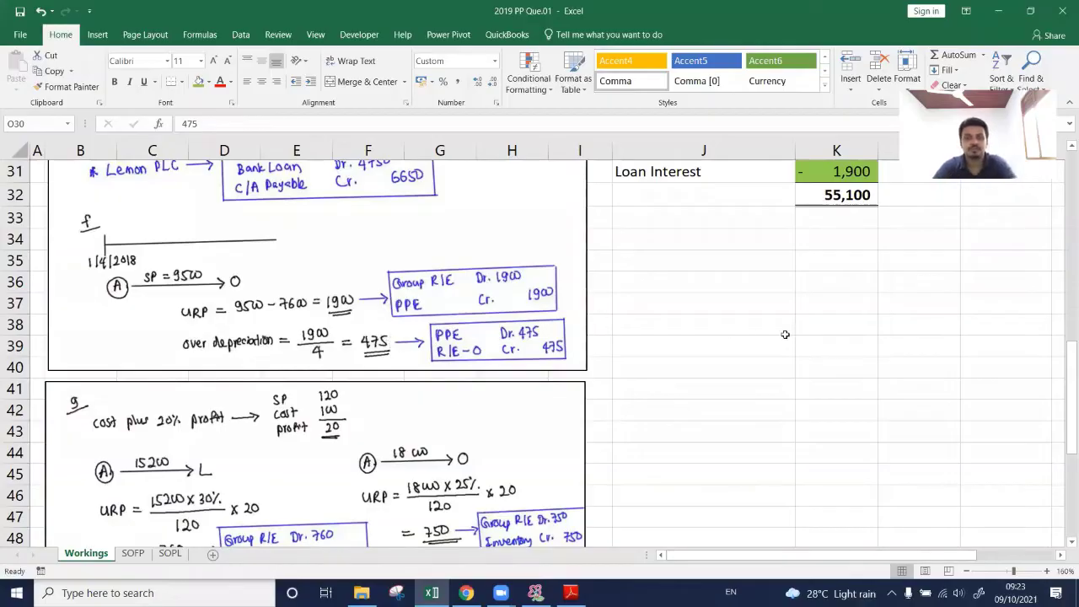
{"action": "scroll", "coordinate": [785, 335], "scroll_direction": "right", "scroll_amount": 4}
{"action": "scroll", "coordinate": [785, 335], "scroll_direction": "up", "scroll_amount": 3}
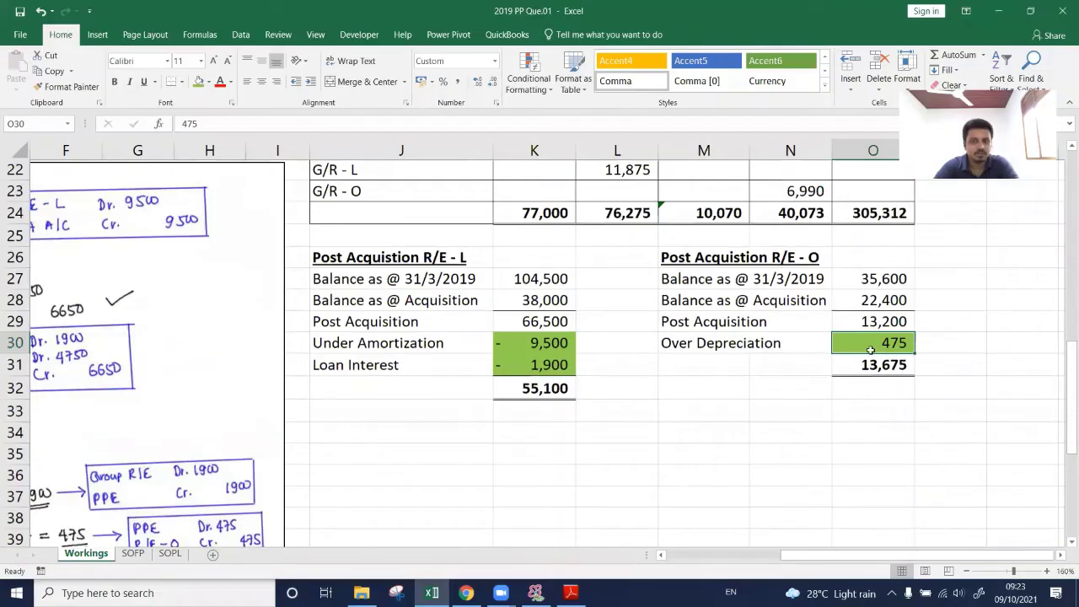
{"action": "left_click", "coordinate": [170, 554]}
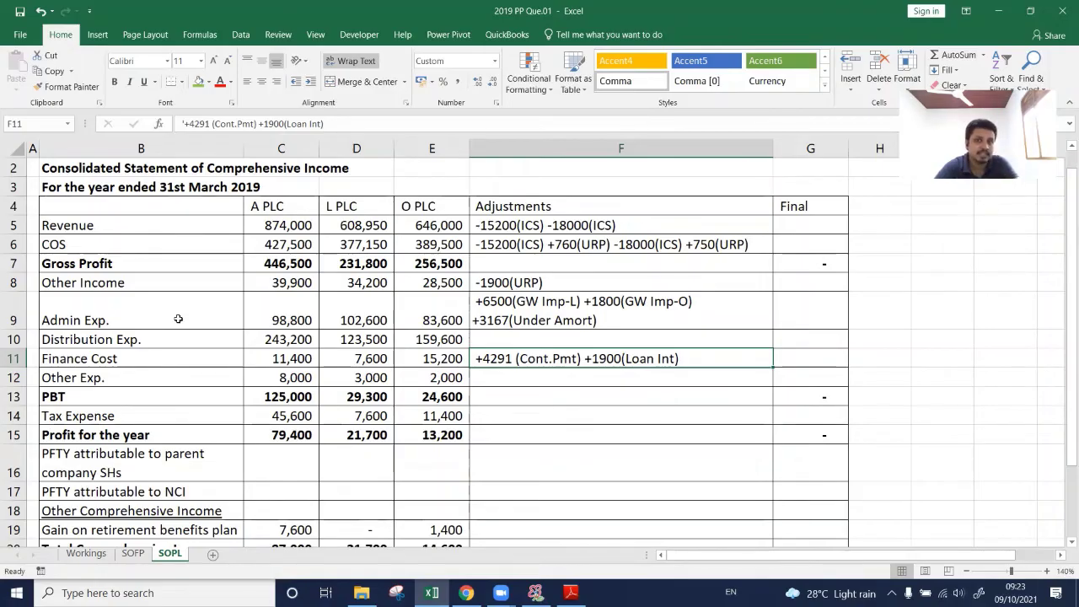
{"action": "double_click", "coordinate": [626, 317]}
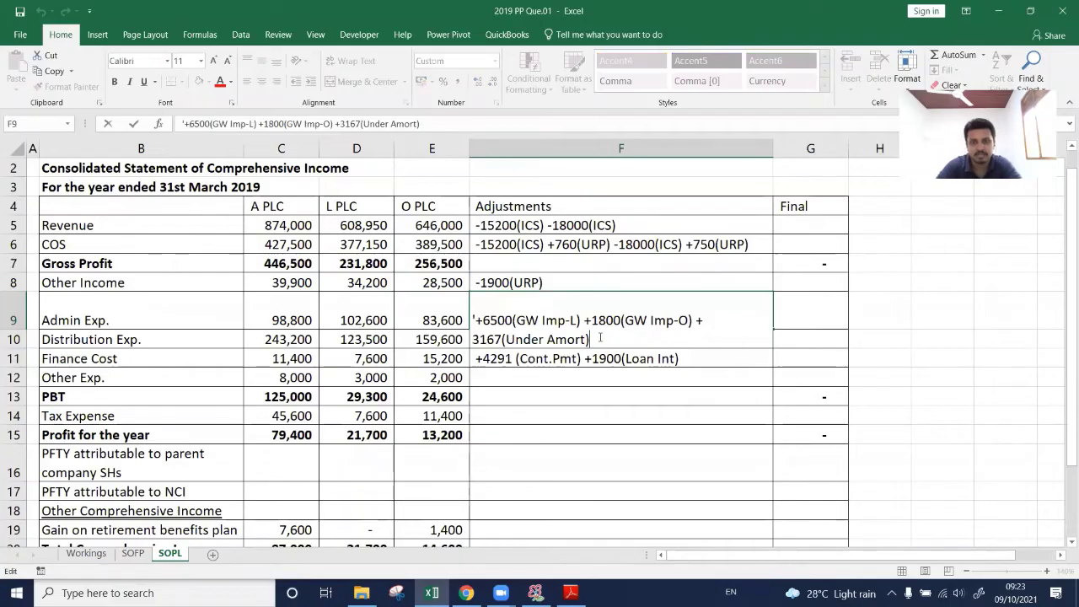
{"action": "type", "text": "-475("}
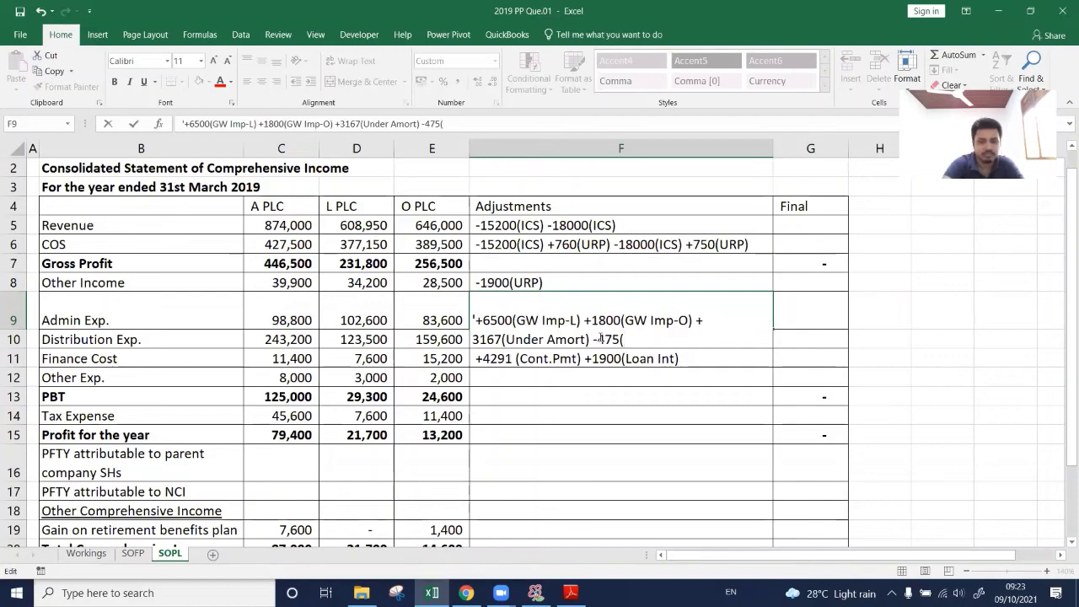
{"action": "type", "text": "Over Dep.)"}
{"action": "key", "text": "ctrl+Return"}
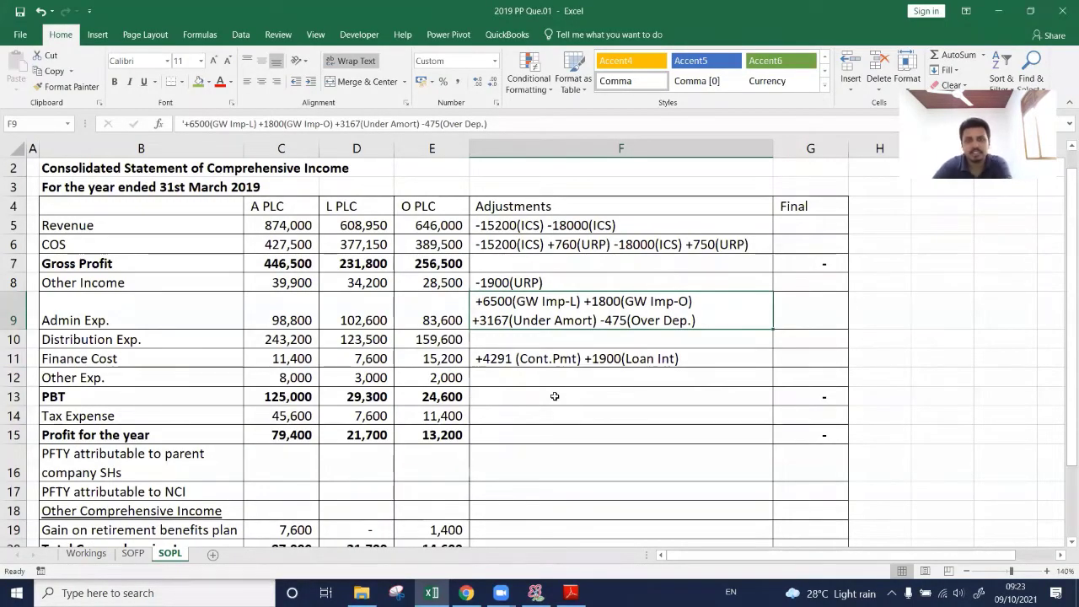
{"action": "left_click", "coordinate": [801, 225]}
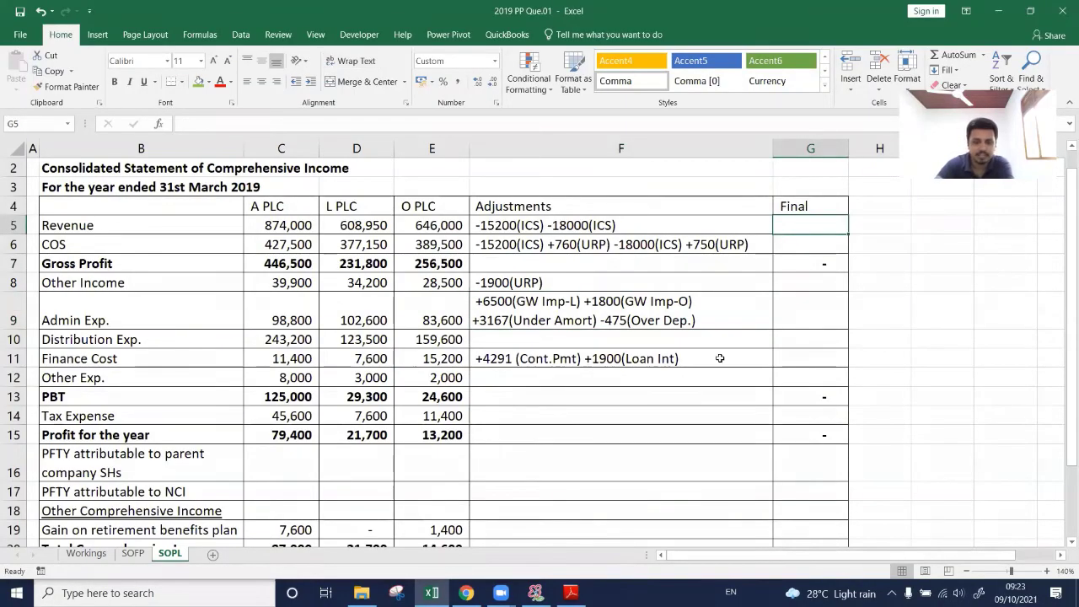
{"action": "type", "text": "=SUM("}
{"action": "key", "text": "Left"}
{"action": "key", "text": "Left"}
{"action": "key", "text": "Left"}
{"action": "key", "text": "Left"}
{"action": "key", "text": "Left"}
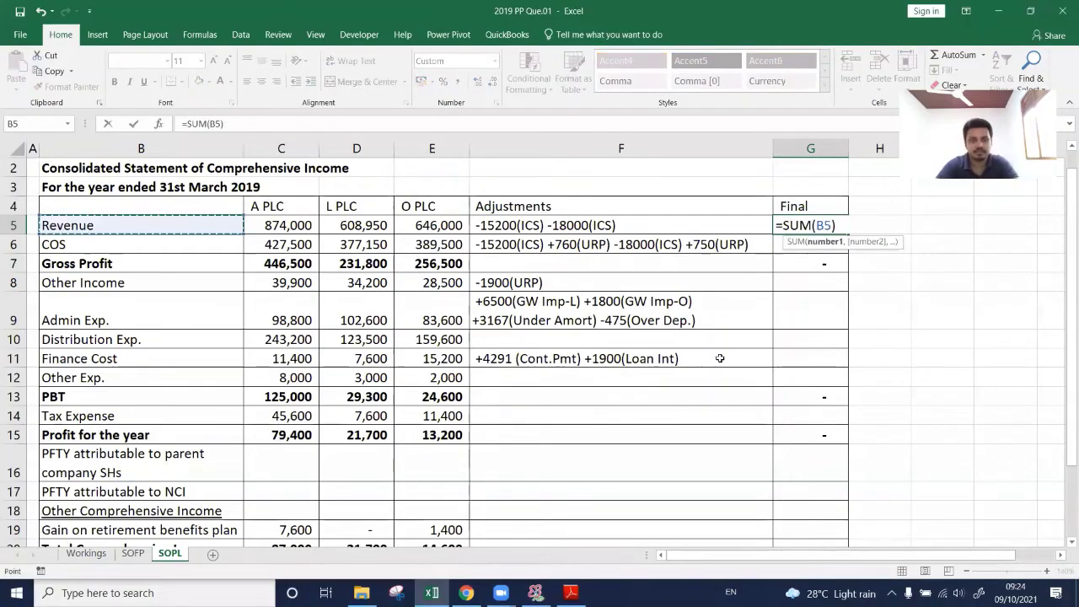
{"action": "key", "text": "Right"}
{"action": "key", "text": "shift+Right"}
{"action": "key", "text": "shift+Right"}
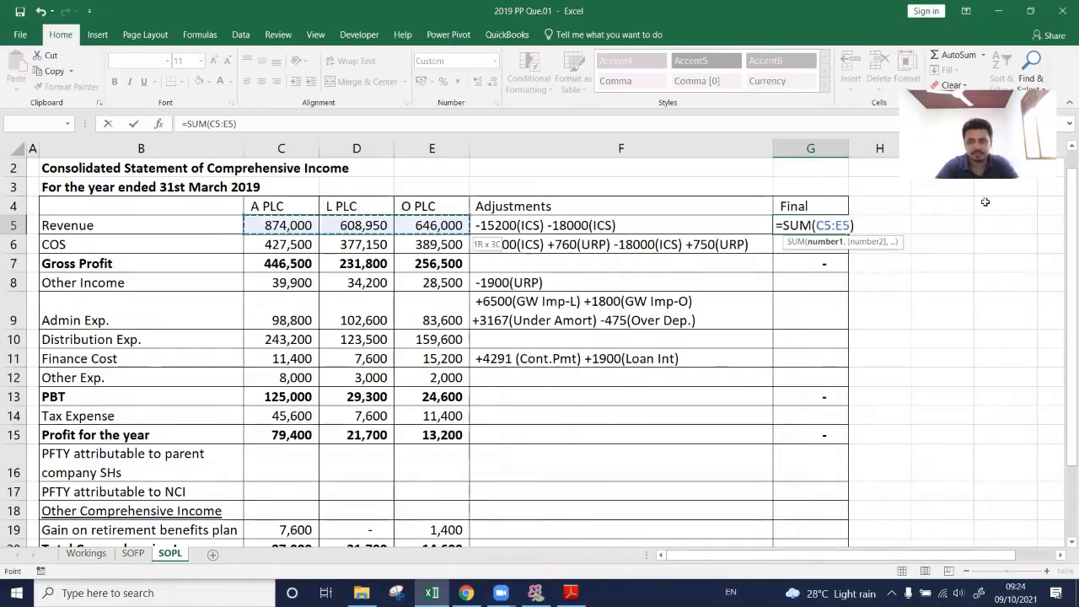
{"action": "left_click", "coordinate": [858, 224]}
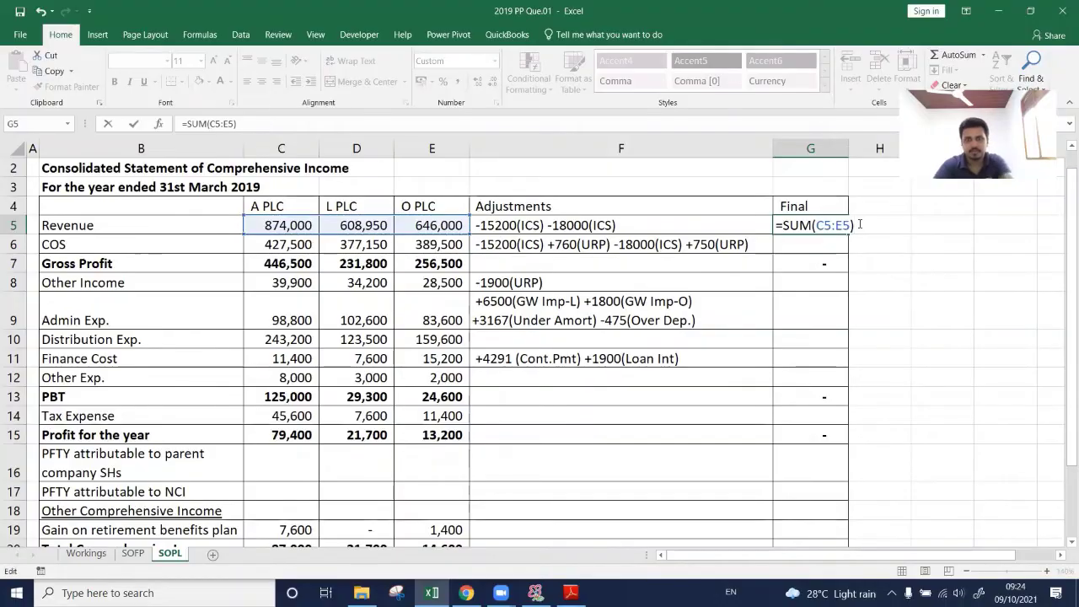
{"action": "type", "text": "-1"}
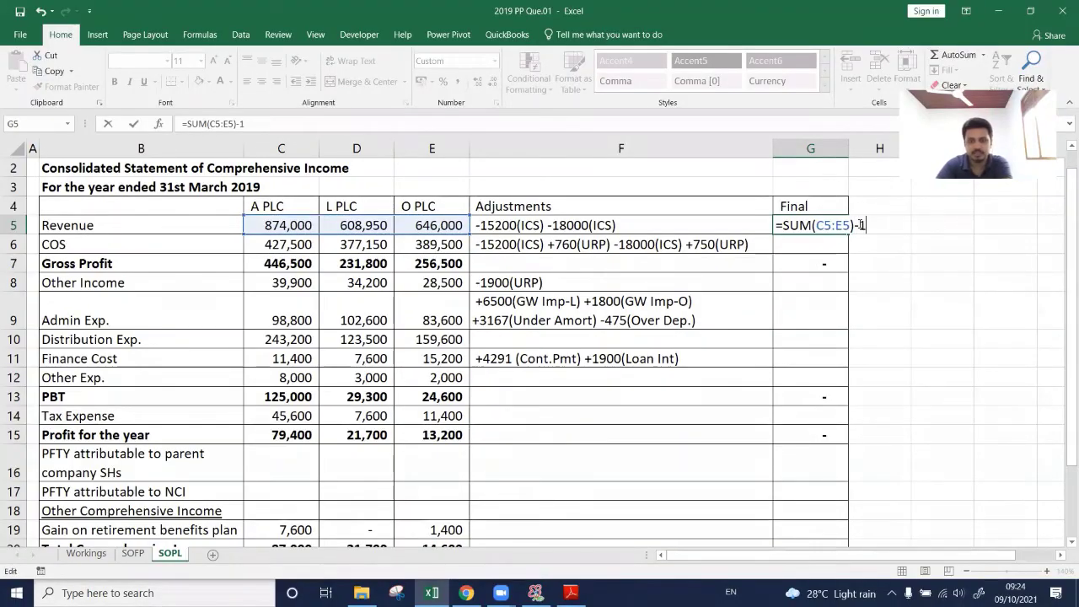
{"action": "type", "text": "5200-18000"}
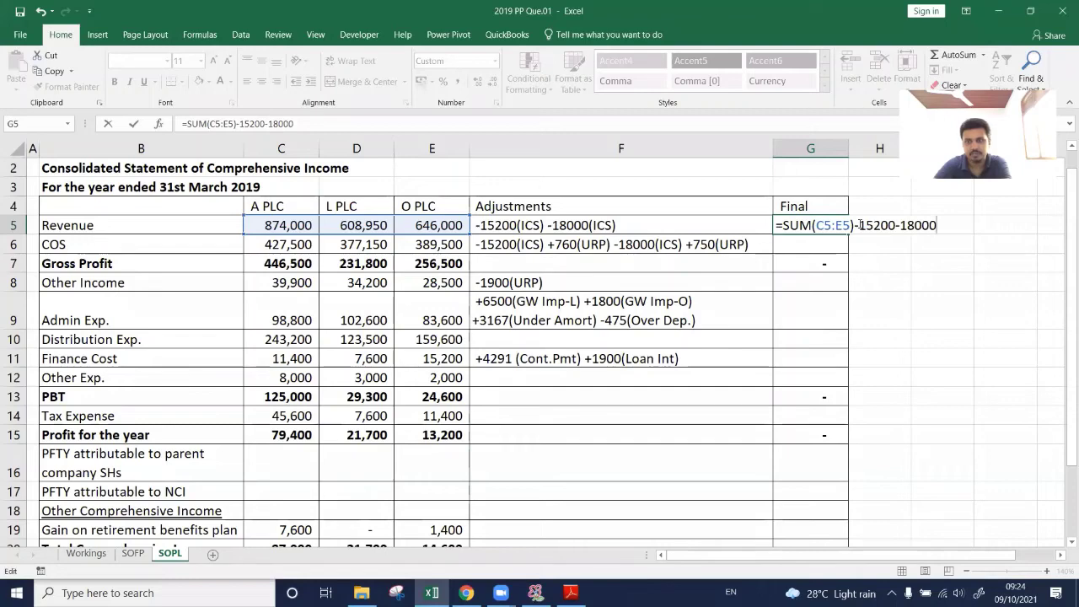
{"action": "key", "text": "Return"}
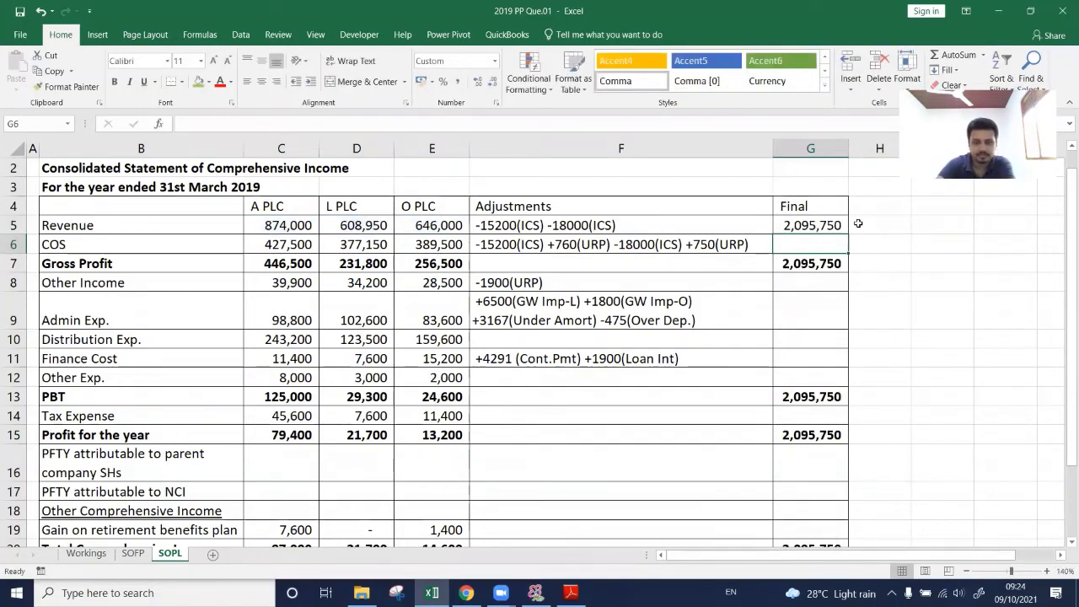
Calculate the final COS in cell G6 with the formula =SUM(C6:E6)-15200+760-18000+750.
{"action": "type", "text": "=SUM("}
{"action": "key", "text": "Left"}
{"action": "key", "text": "Left"}
{"action": "key", "text": "Left"}
{"action": "key", "text": "Left"}
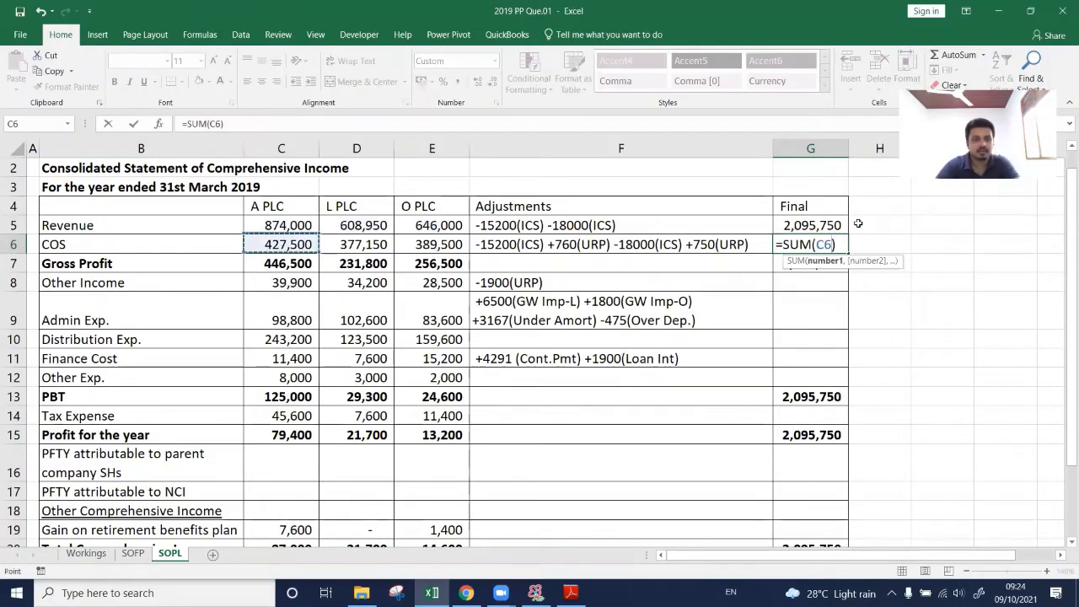
{"action": "key", "text": "shift+Right"}
{"action": "key", "text": "shift+Right"}
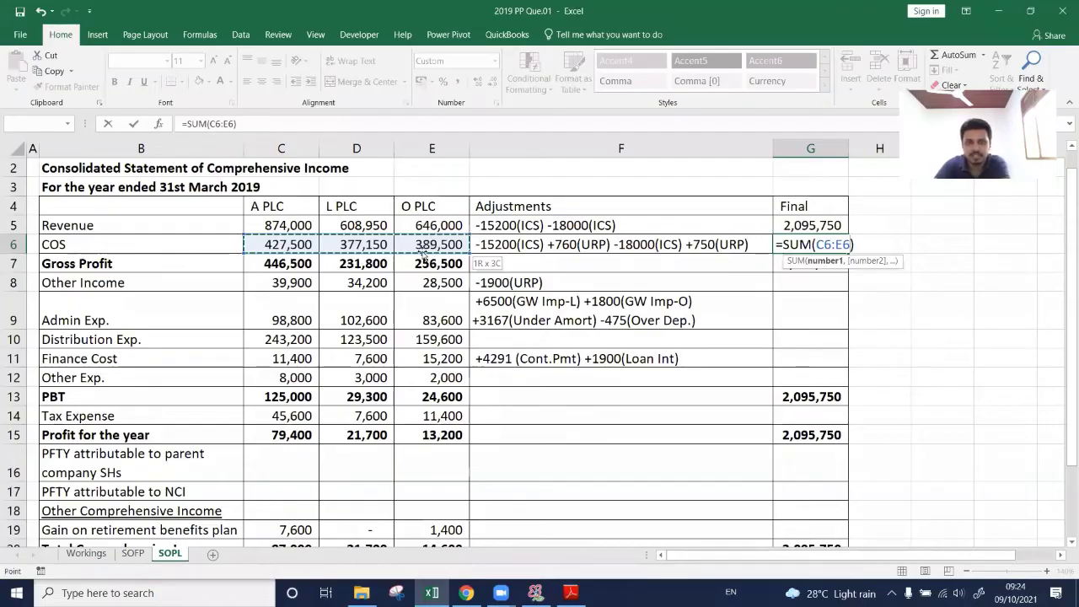
{"action": "key", "text": "F2"}
{"action": "type", "text": "-15200"}
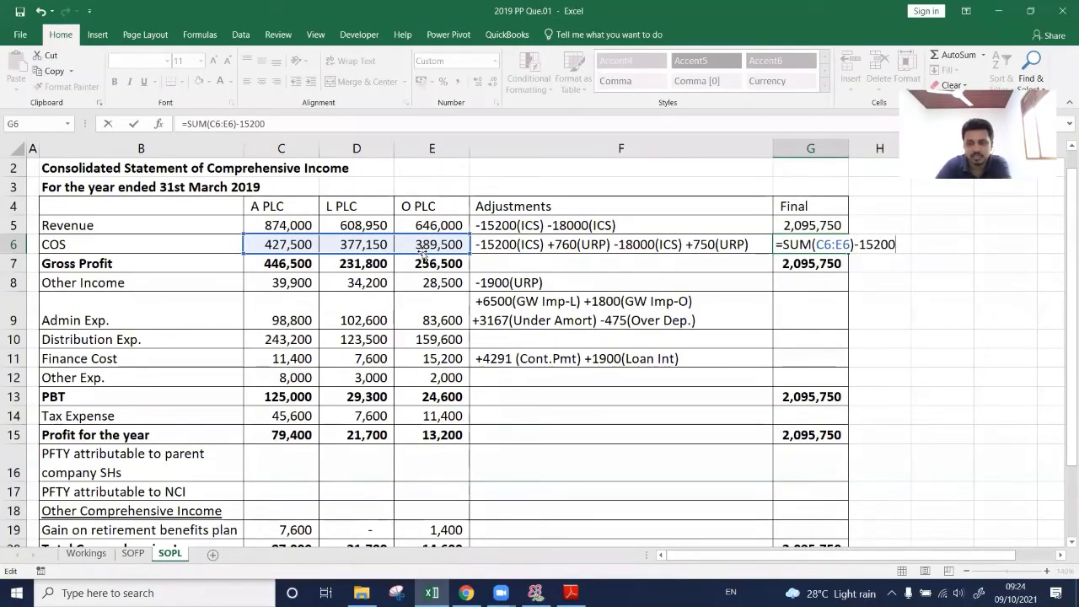
{"action": "type", "text": "(ICS) +760(URP) -18000"}
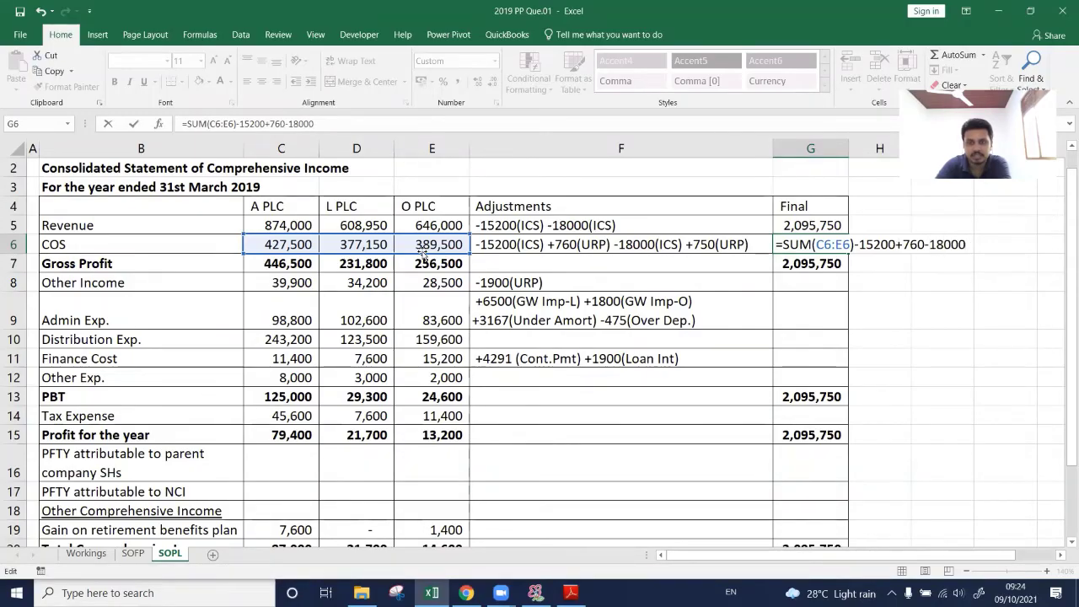
{"action": "type", "text": "(ICS) +"}
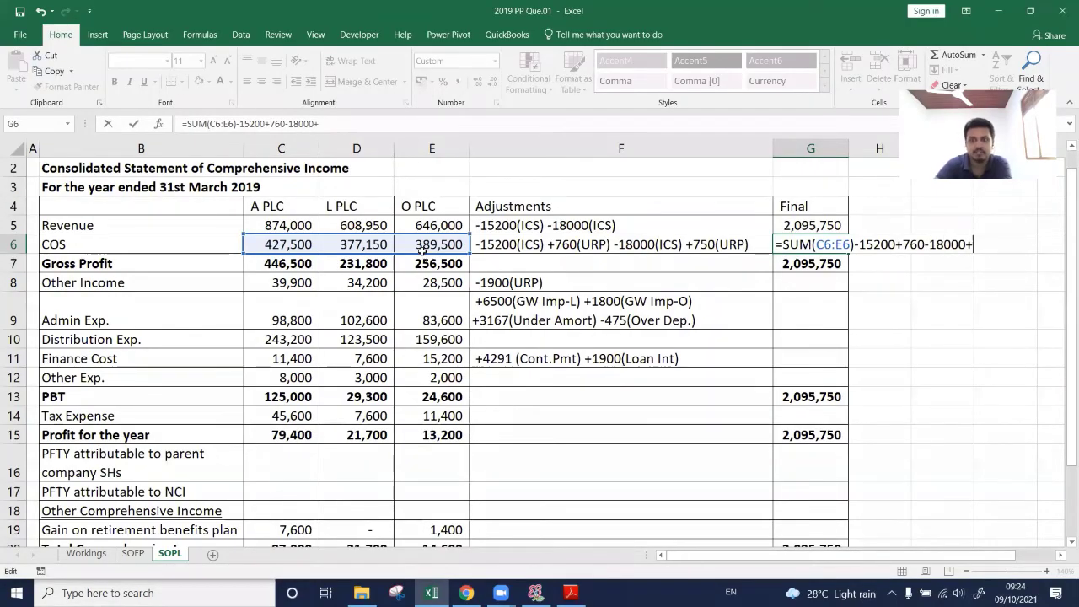
{"action": "type", "text": "750"}
{"action": "key", "text": "Return"}
{"action": "key", "text": "Up"}
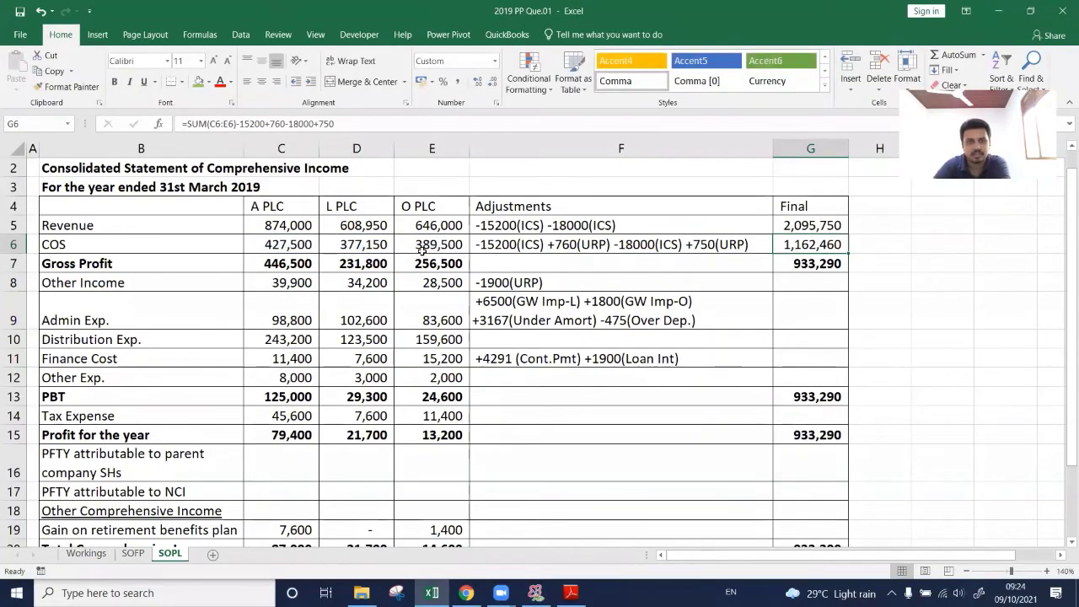
Calculate the final Other Income in cell G8 with the formula =SUM(C8:E8)-1900.
{"action": "key", "text": "Down"}
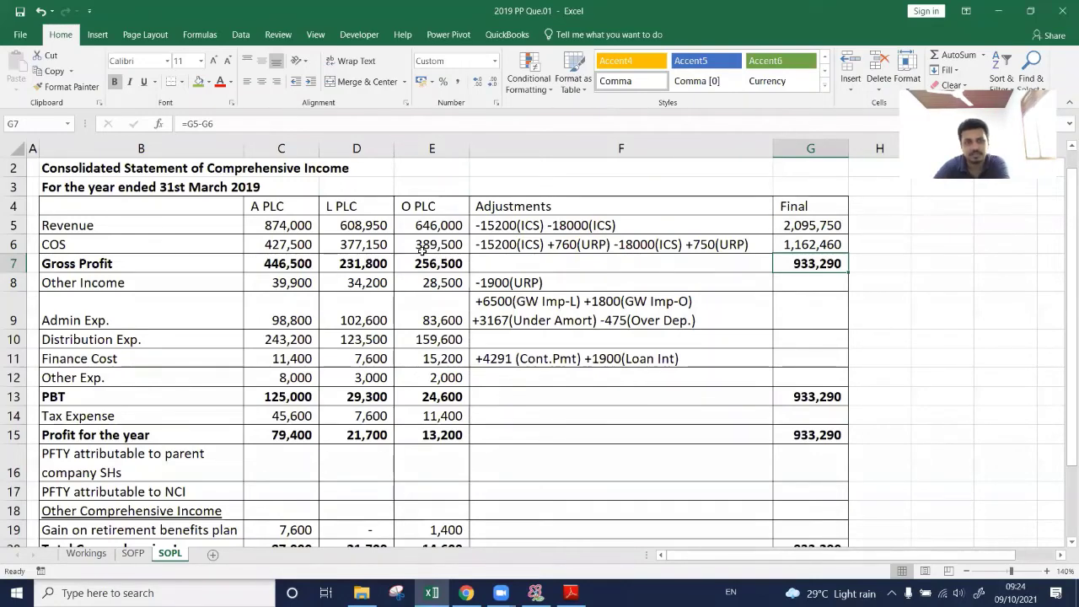
{"action": "key", "text": "Down"}
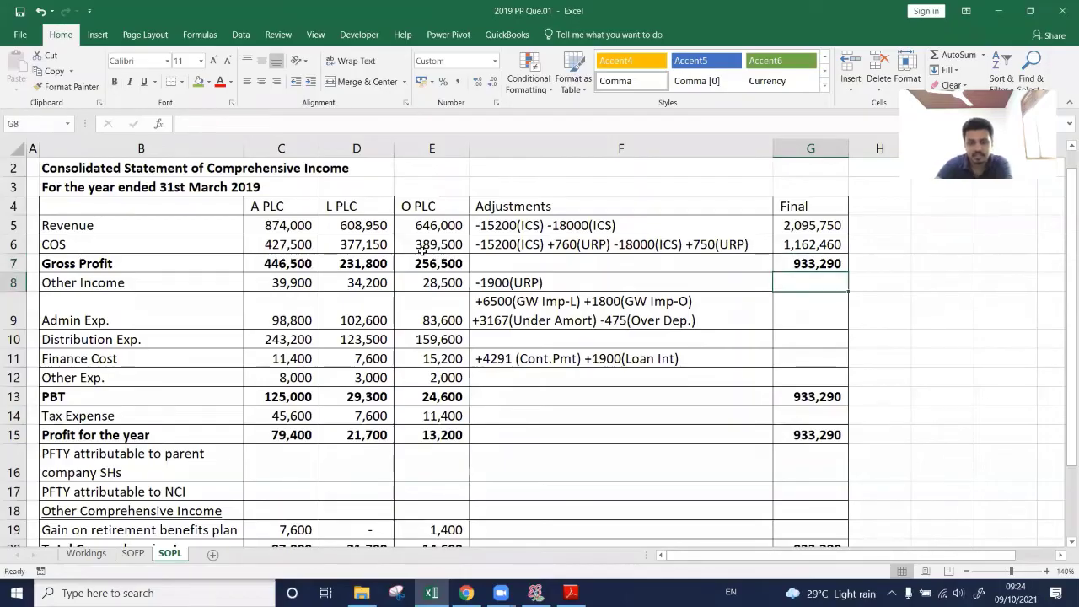
{"action": "type", "text": "=SUM("}
{"action": "key", "text": "Left"}
{"action": "key", "text": "Left"}
{"action": "key", "text": "Up"}
{"action": "key", "text": "Up"}
{"action": "key", "text": "Up"}
{"action": "key", "text": "Left"}
{"action": "key", "text": "Down"}
{"action": "key", "text": "Down"}
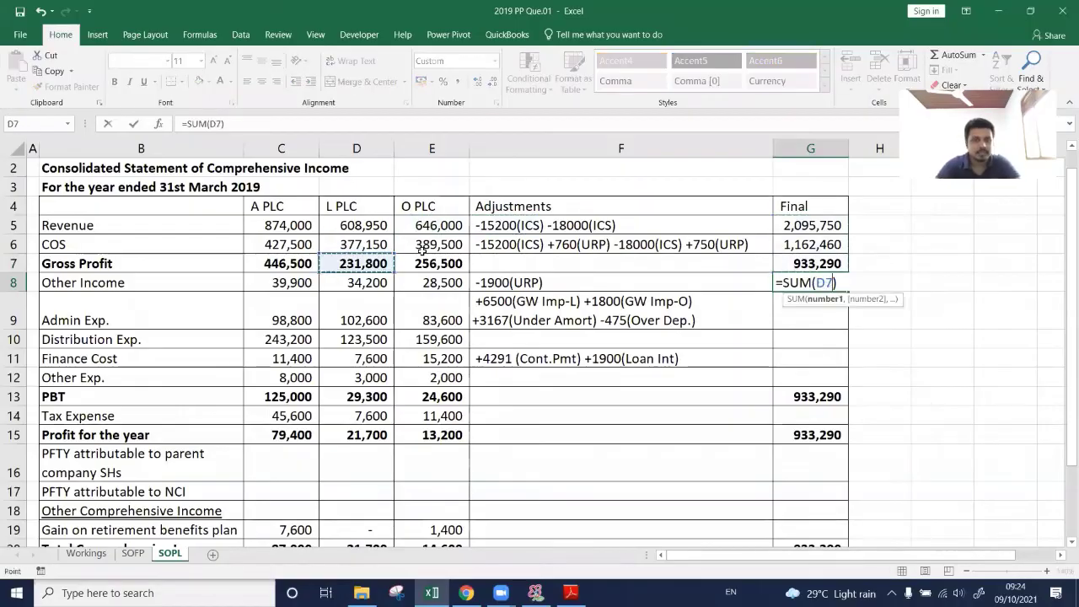
{"action": "left_click_drag", "start_coordinate": [282, 283], "coordinate": [464, 287]}
{"action": "type", "text": ")"}
{"action": "left_click", "coordinate": [855, 279]}
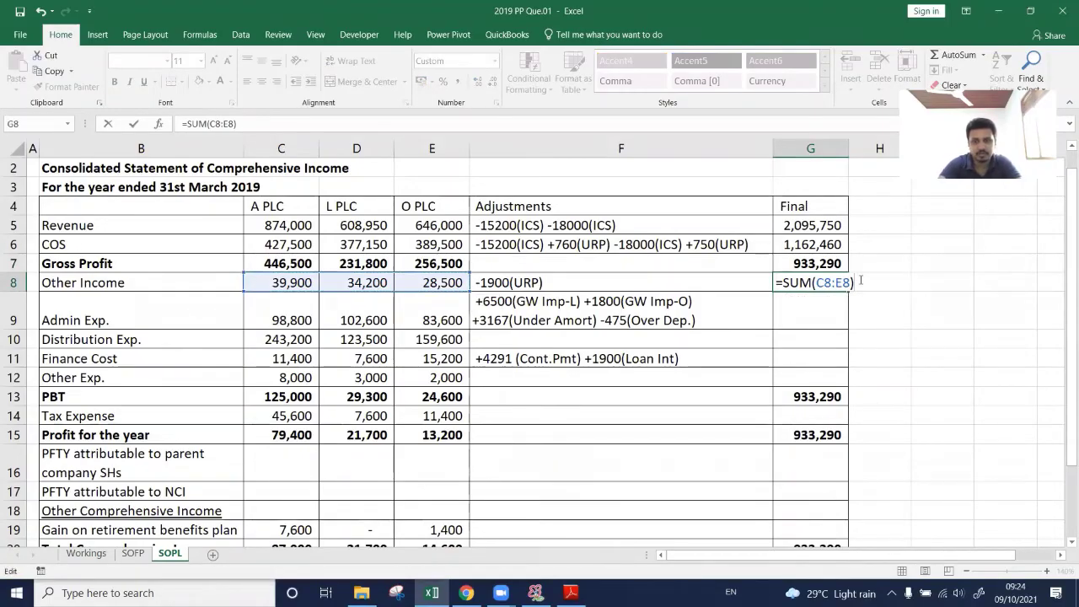
{"action": "type", "text": "-"}
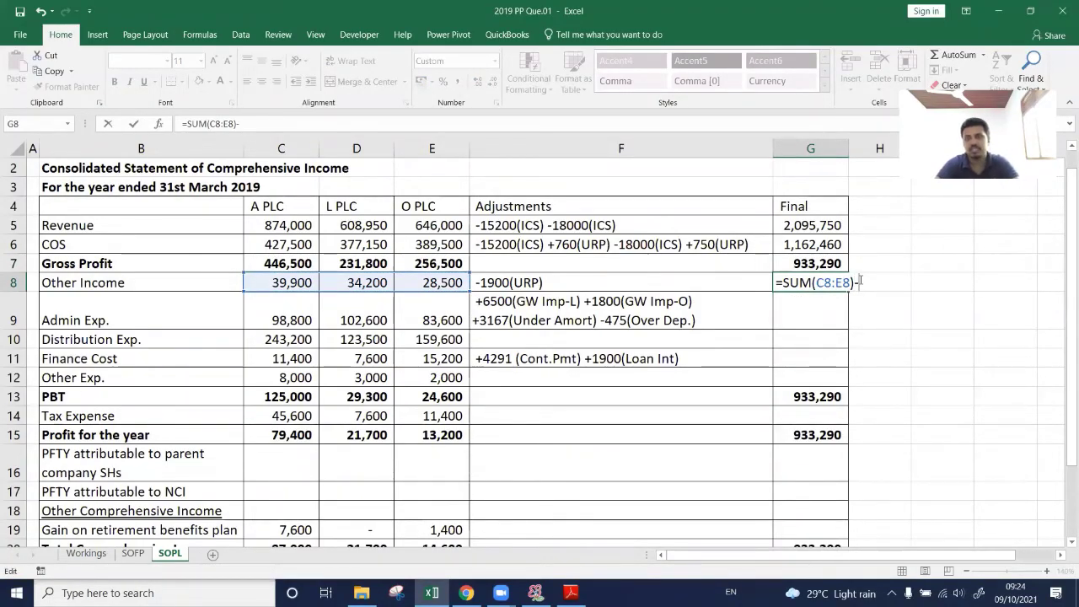
{"action": "type", "text": "1900"}
{"action": "key", "text": "Return"}
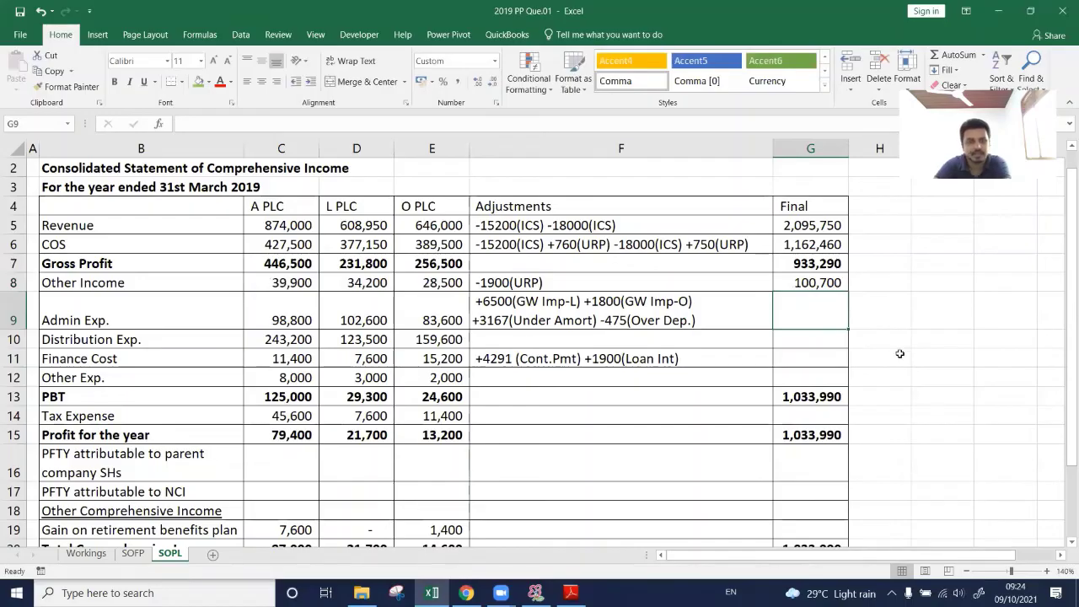
Calculate the final Admin Exp. in cell G9 with the formula =SUM(C9:E9)+6500+1800+3167-475.
{"action": "key", "text": "alt+equal"}
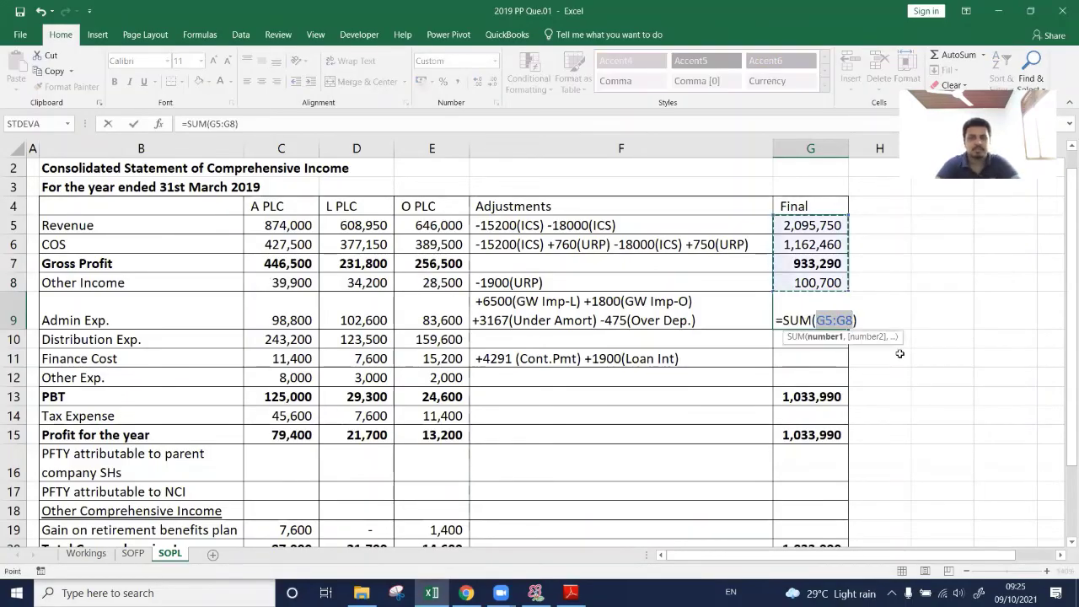
{"action": "key", "text": "Left"}
{"action": "key", "text": "Down"}
{"action": "key", "text": "Left"}
{"action": "key", "text": "shift+Left"}
{"action": "key", "text": "shift+Left"}
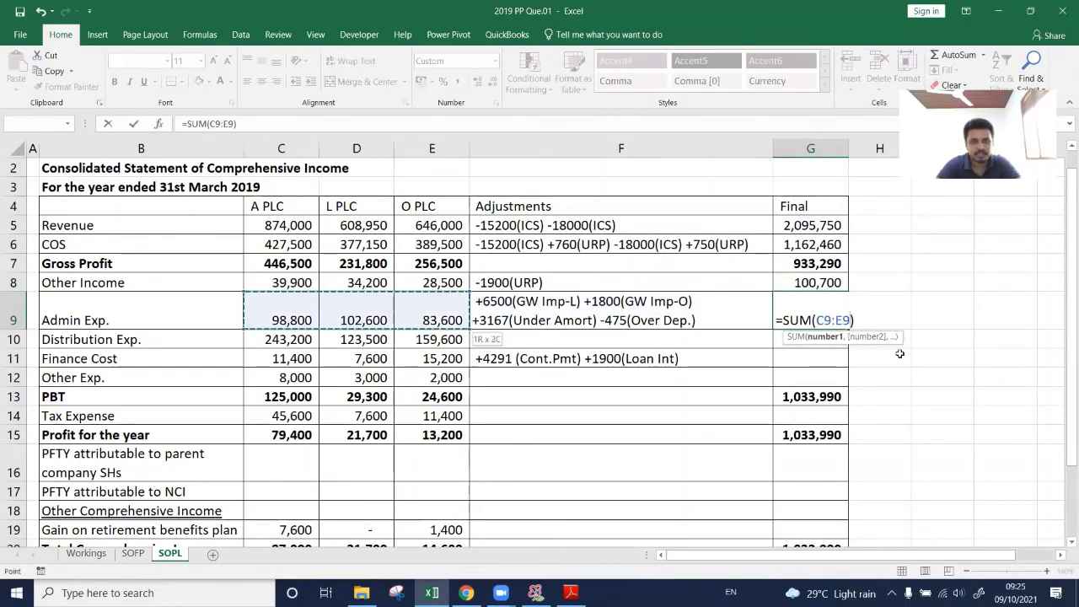
{"action": "left_click", "coordinate": [866, 316]}
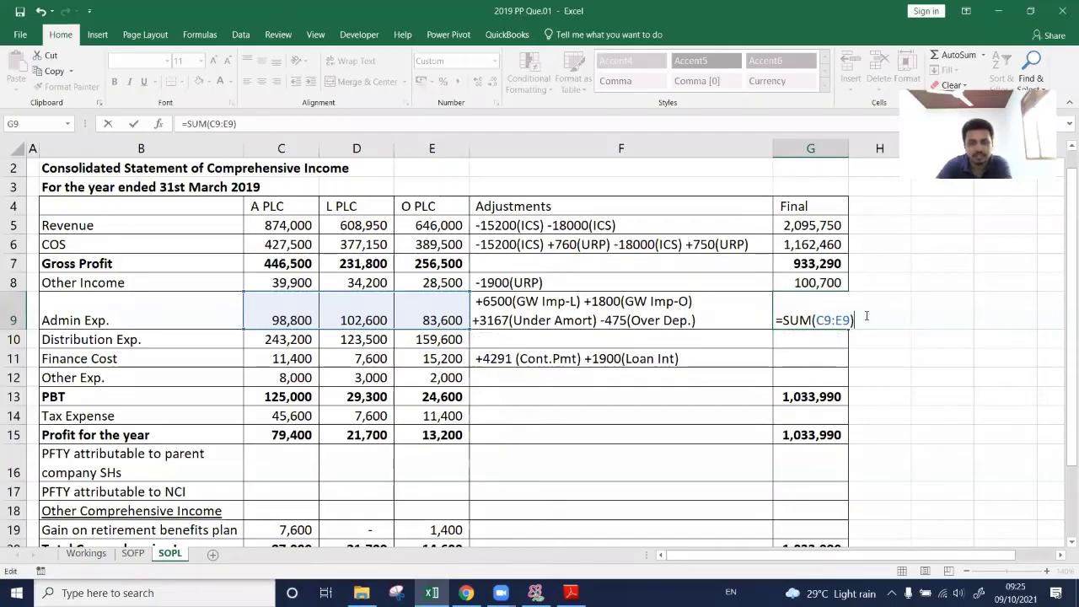
{"action": "type", "text": "+6500+"}
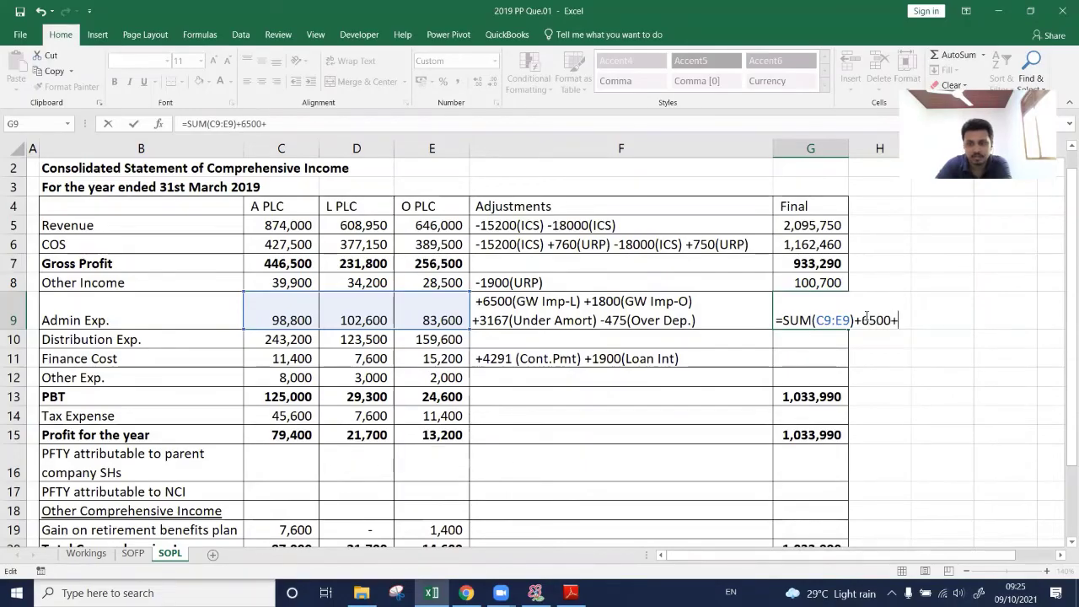
{"action": "type", "text": "1800"}
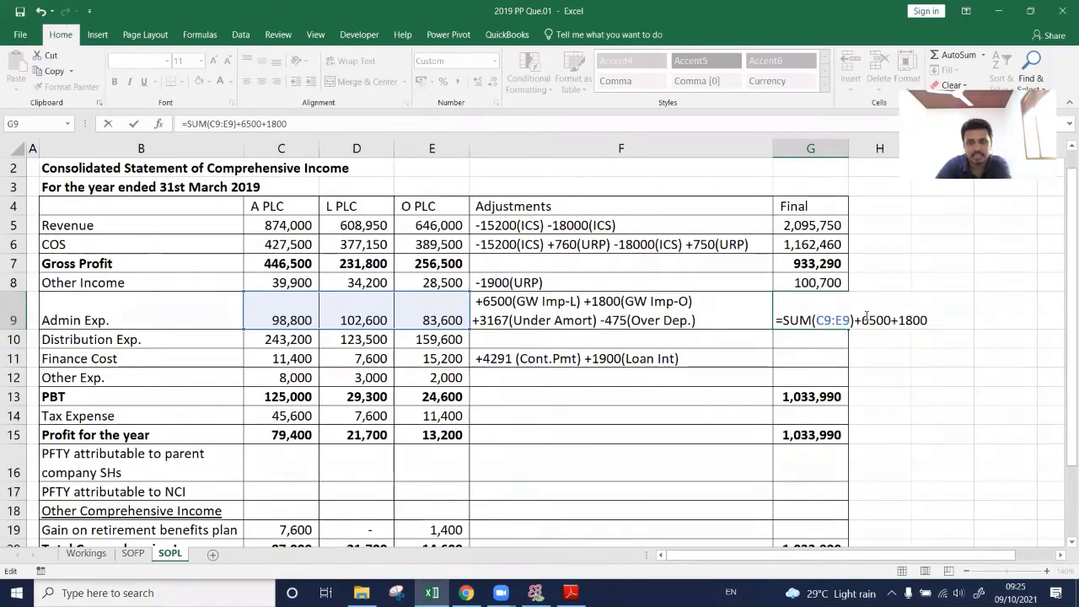
{"action": "type", "text": "+3167-475"}
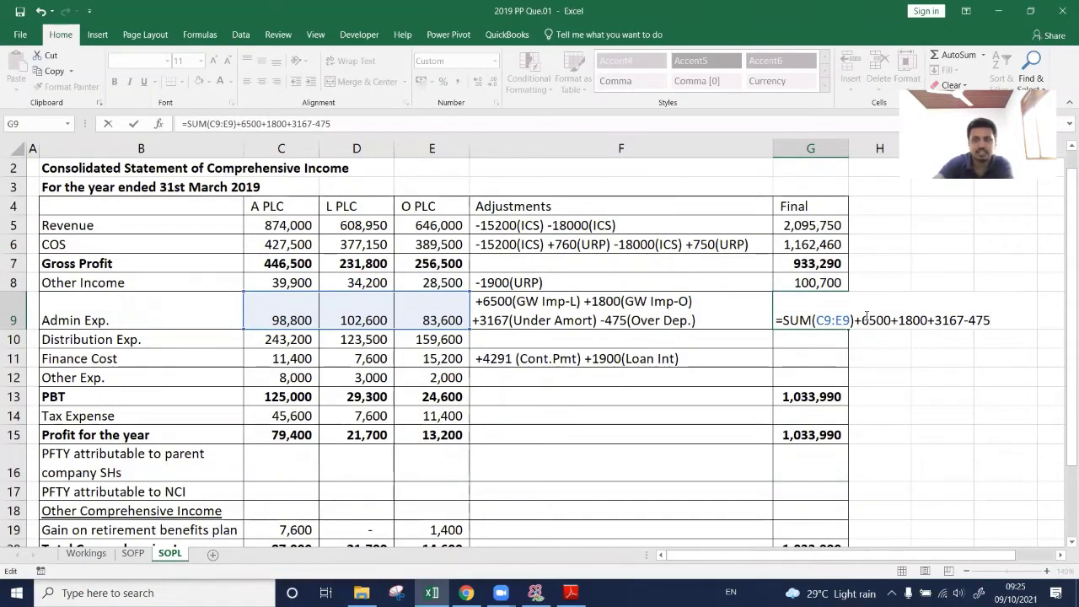
{"action": "key", "text": "Return"}
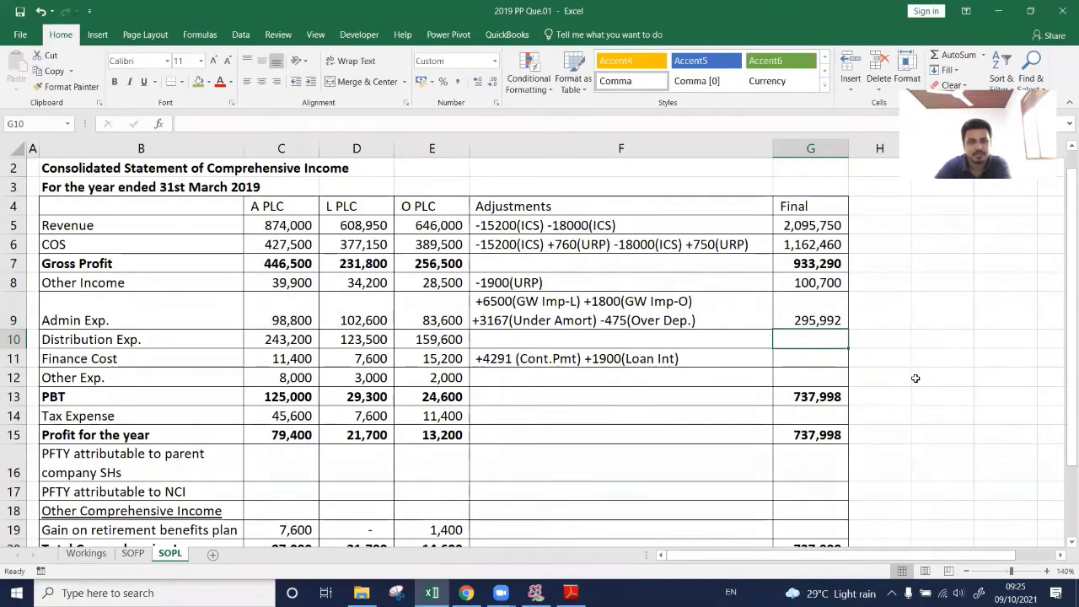
Calculate the final Distribution Exp. in cell G10 with the formula =SUM(C10:E10).
{"action": "key", "text": "alt+equal"}
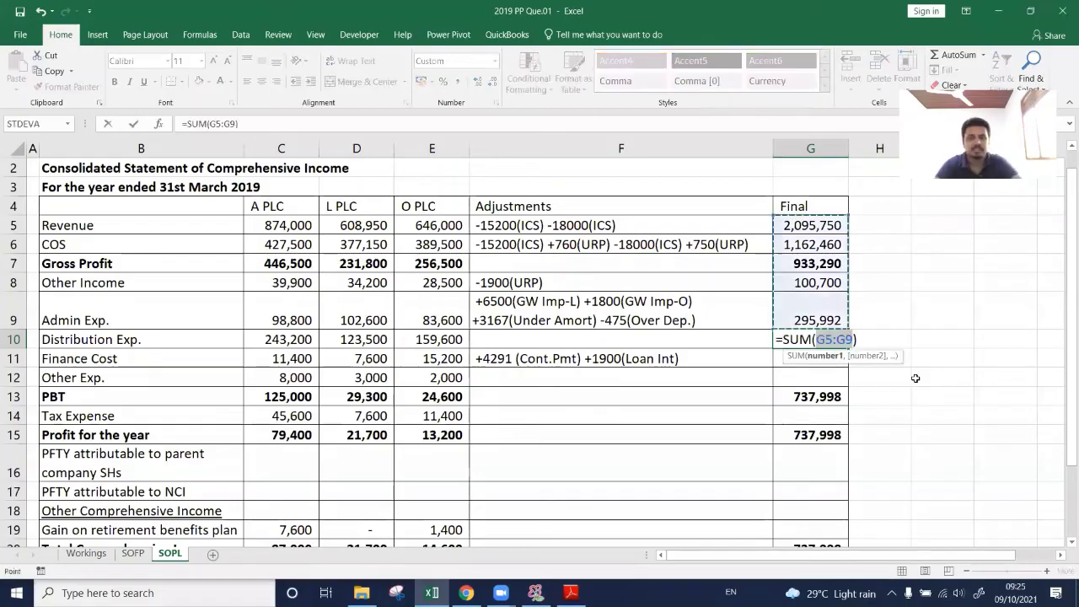
{"action": "key", "text": "Left"}
{"action": "key", "text": "Left"}
{"action": "key", "text": "Left"}
{"action": "key", "text": "Left"}
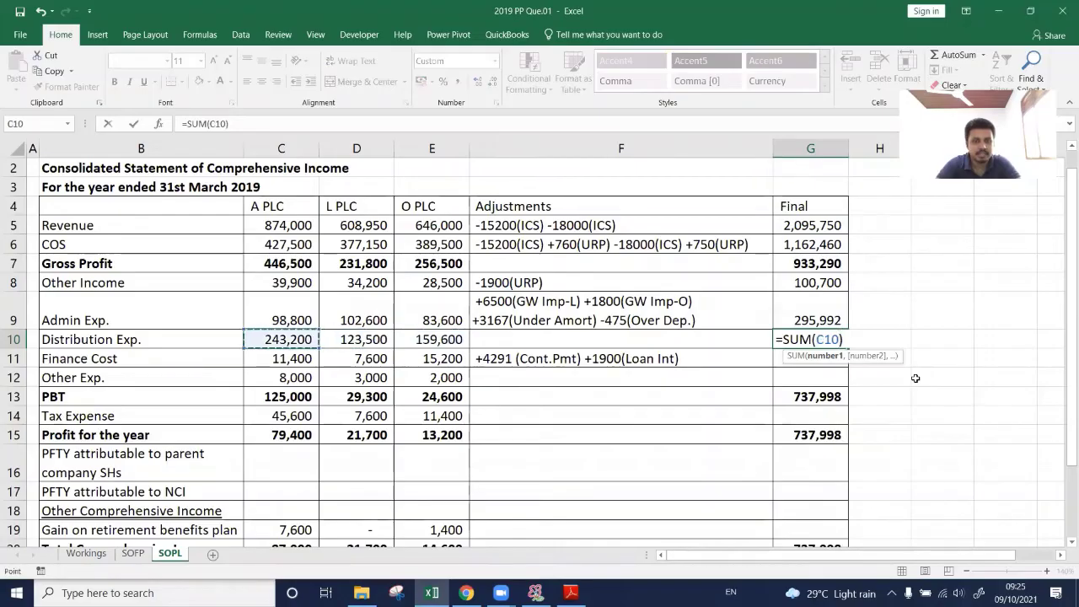
{"action": "key", "text": "shift+Right"}
{"action": "key", "text": "shift+Right"}
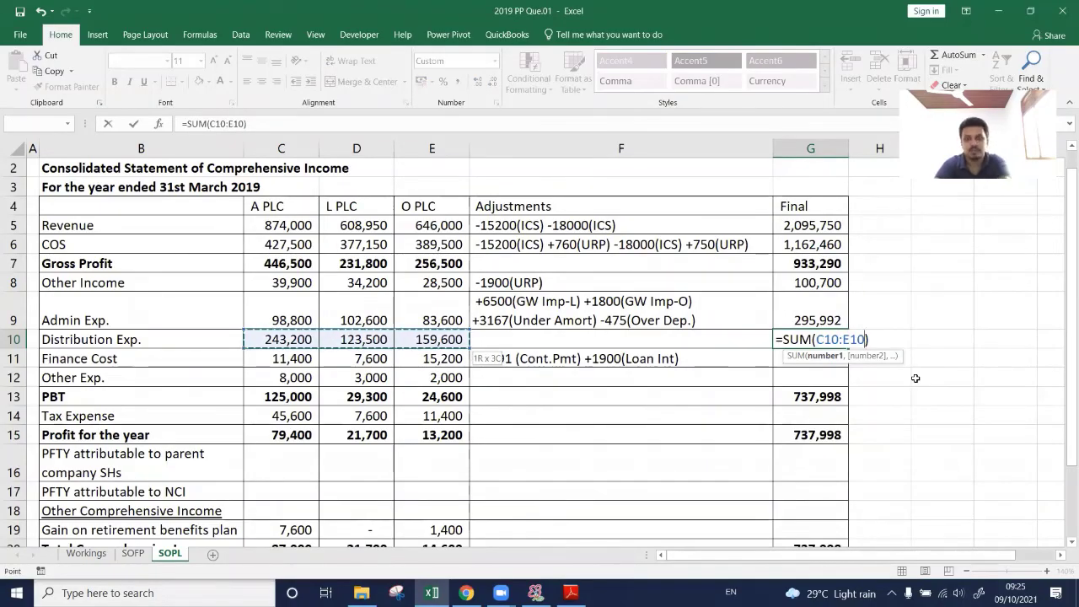
{"action": "key", "text": "Return"}
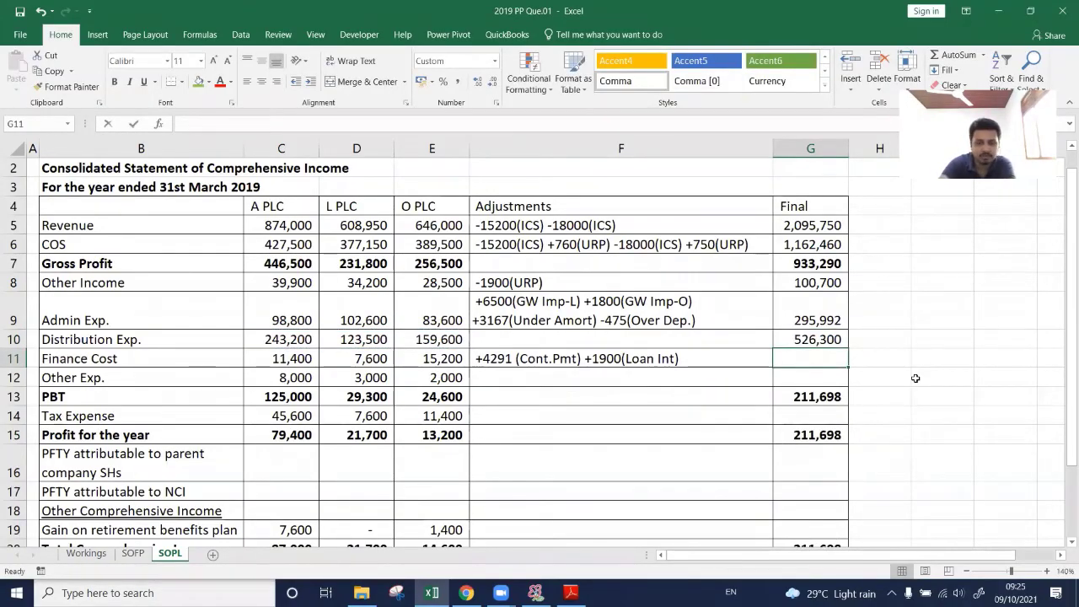
Calculate the final Finance Cost in cell G11 with the formula =SUM(C11:E11)+4291+1900.
{"action": "key", "text": "alt+equal"}
{"action": "key", "text": "Left"}
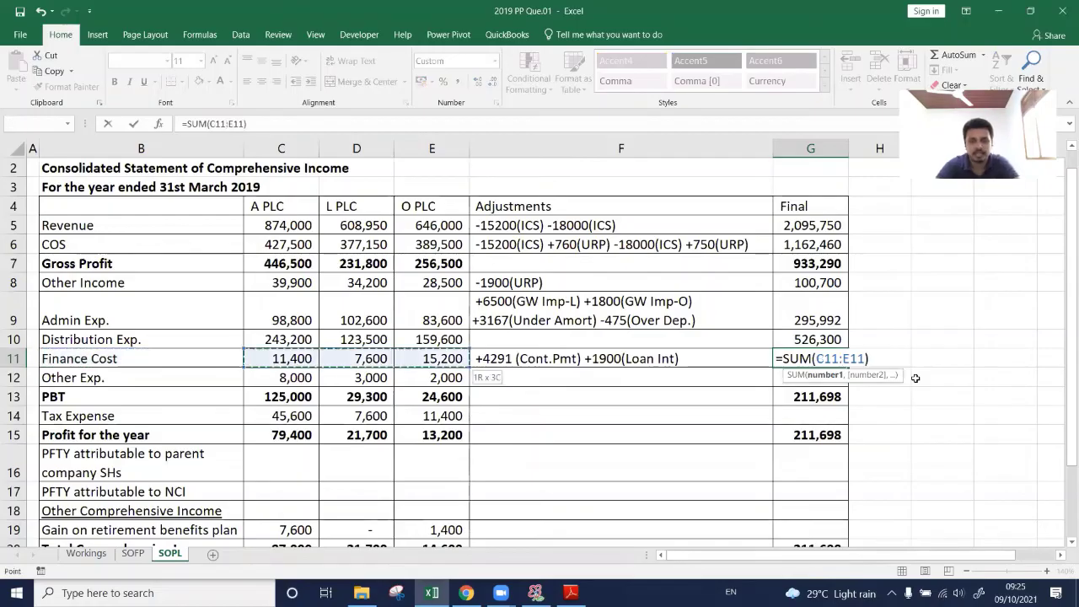
{"action": "key", "text": "Right"}
{"action": "key", "text": "shift+Right"}
{"action": "key", "text": "shift+Right"}
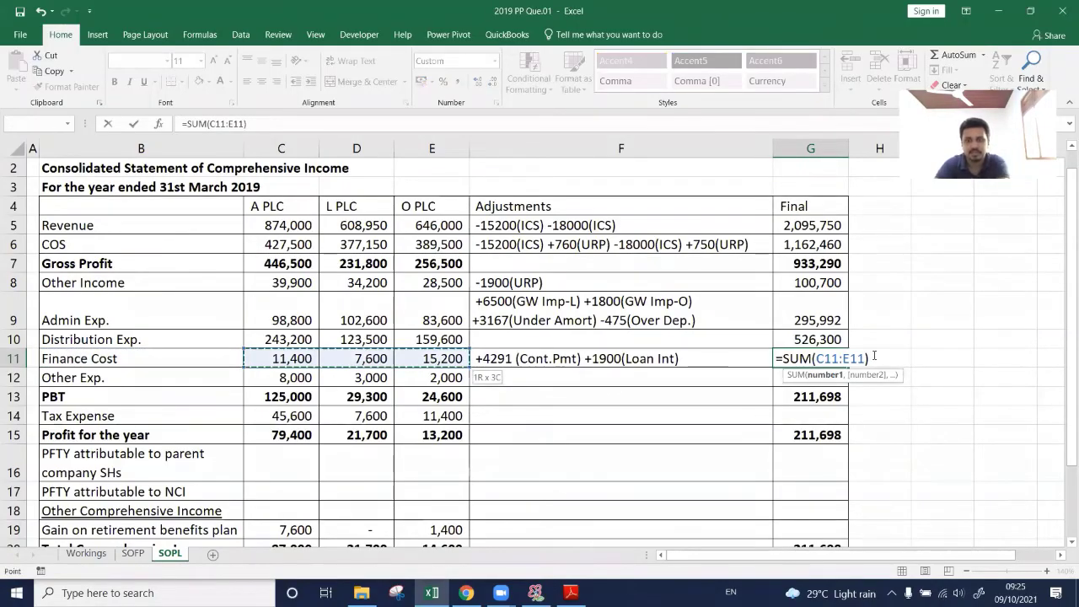
{"action": "key", "text": "F2"}
{"action": "type", "text": "+429"}
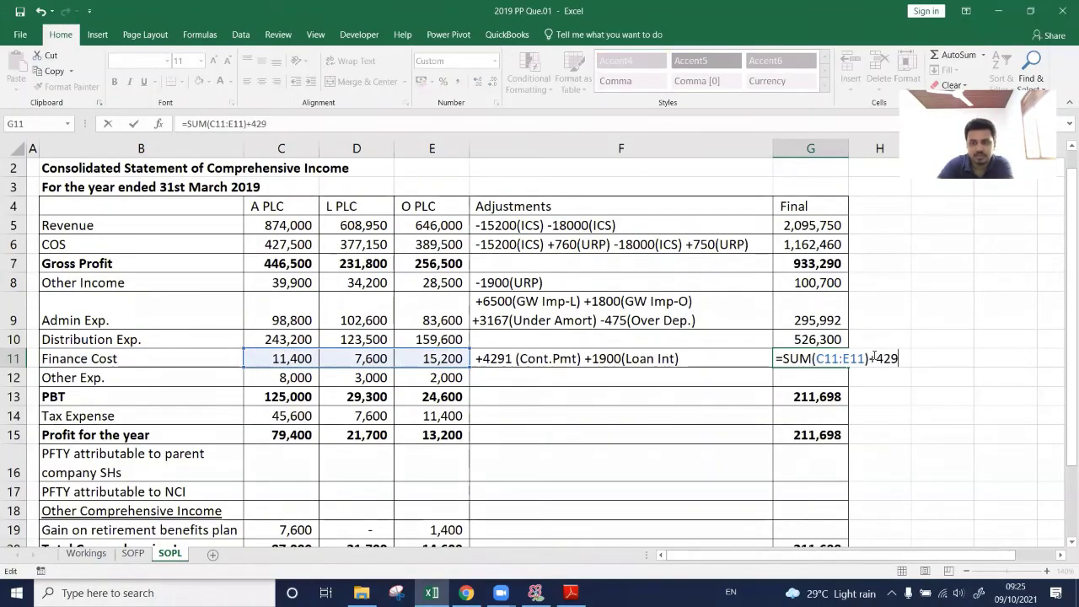
{"action": "type", "text": "1+1900"}
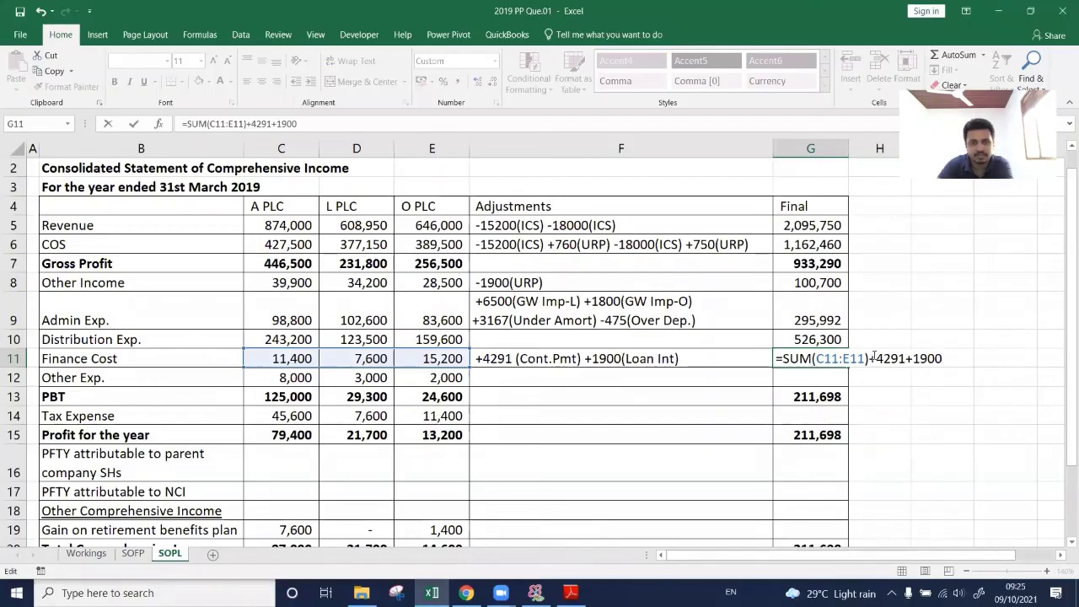
{"action": "key", "text": "ctrl+Return"}
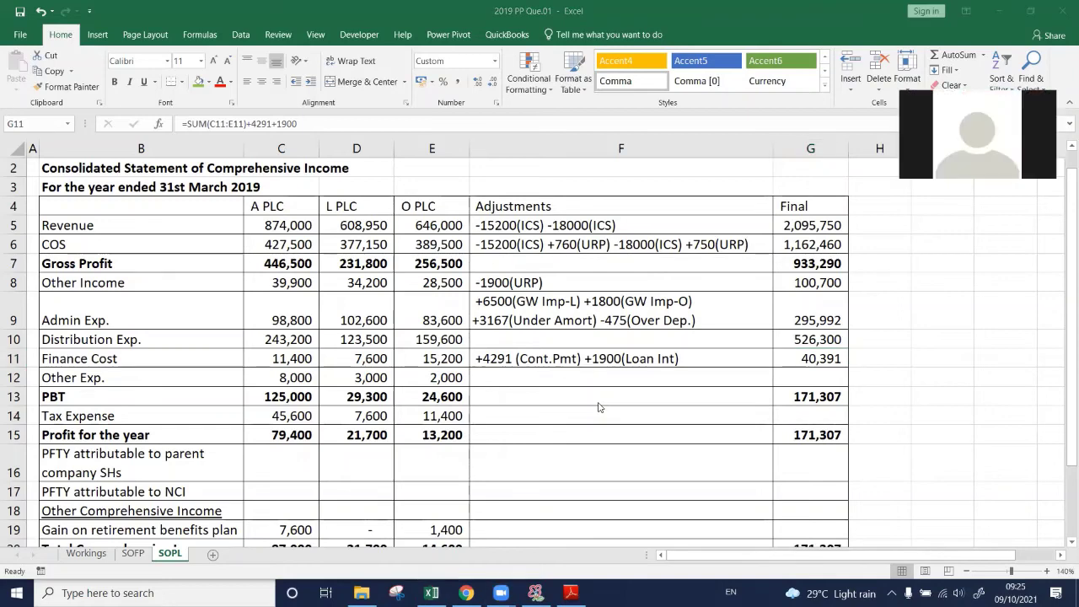
Calculate the final Other Exp. in cell G12 with the formula =SUM(C12:E12).
{"action": "left_click", "coordinate": [795, 372]}
{"action": "type", "text": "=SUM("}
{"action": "key", "text": "Left"}
{"action": "key", "text": "Left"}
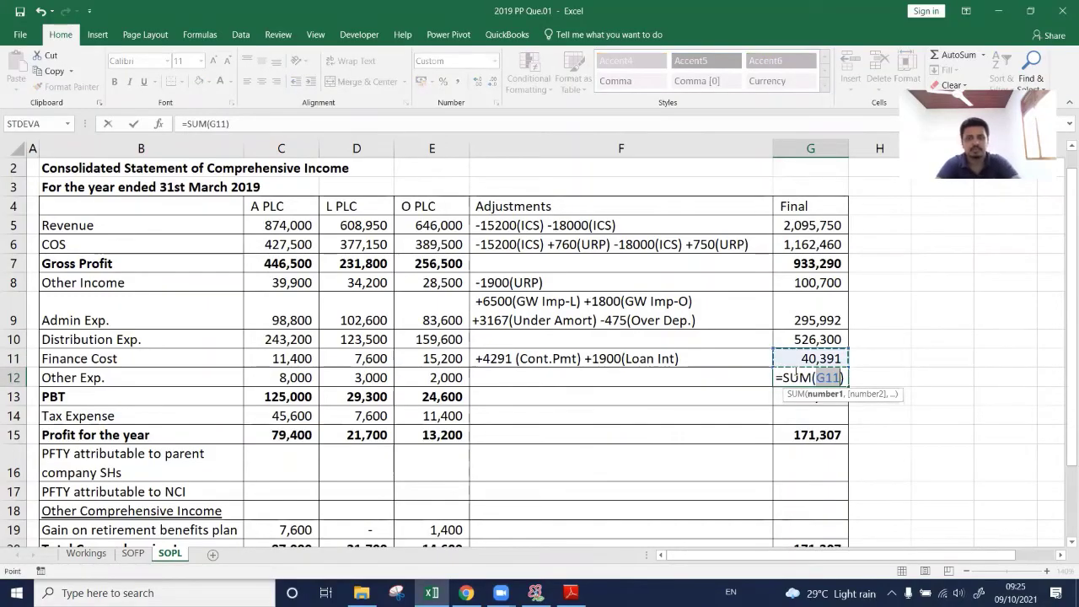
{"action": "type", "text": ")"}
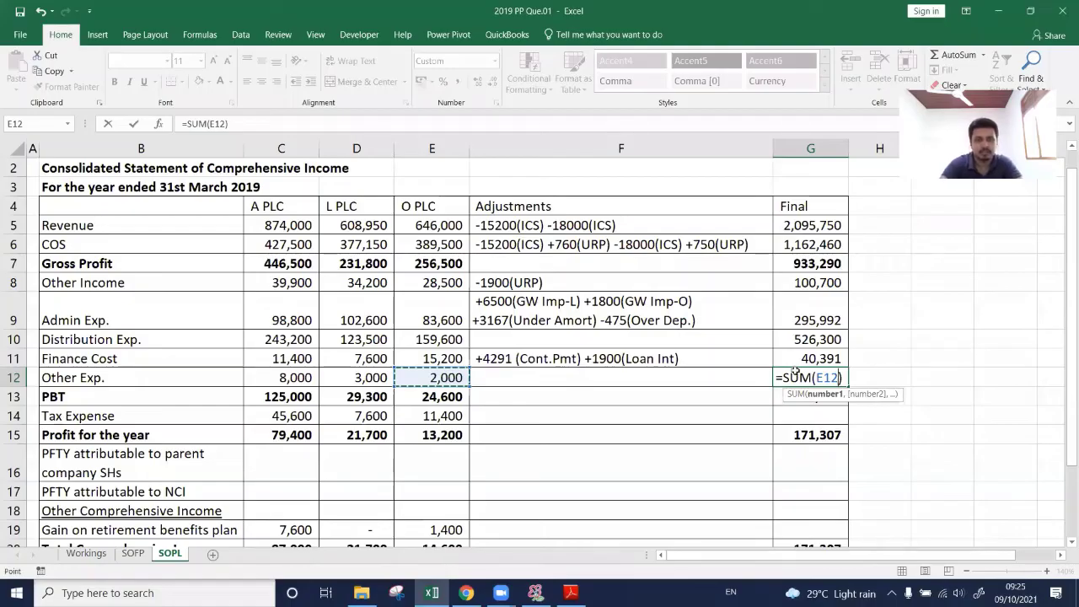
{"action": "key", "text": "shift+Left"}
{"action": "key", "text": "shift+Left"}
{"action": "key", "text": "ctrl+Return"}
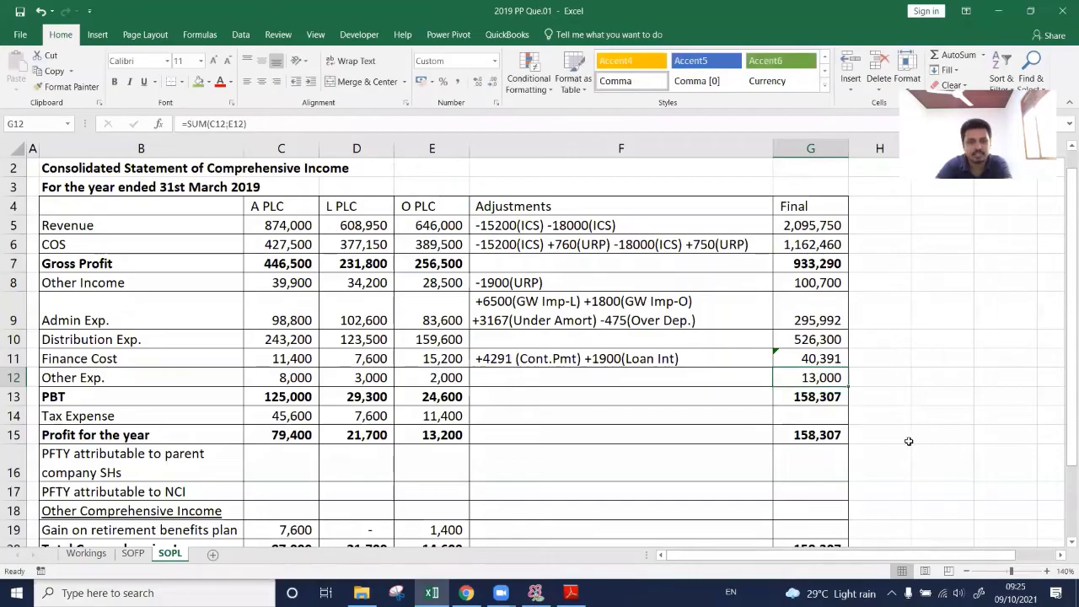
Calculate the final Tax Expense in cell G14 with the formula =SUM(C14:E14).
{"action": "key", "text": "Down"}
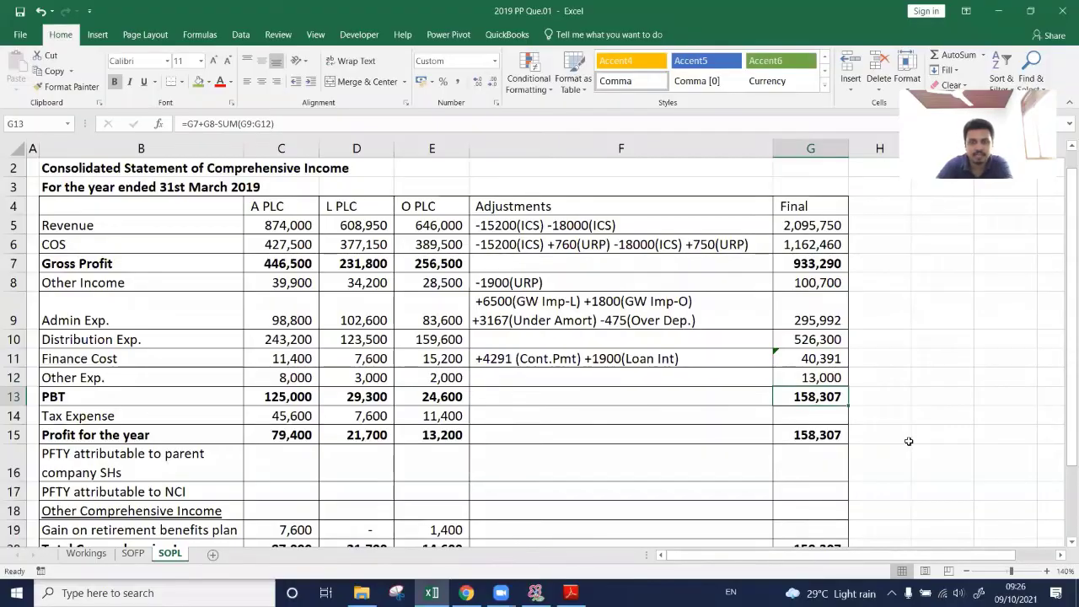
{"action": "key", "text": "Down"}
{"action": "key", "text": "alt+equal"}
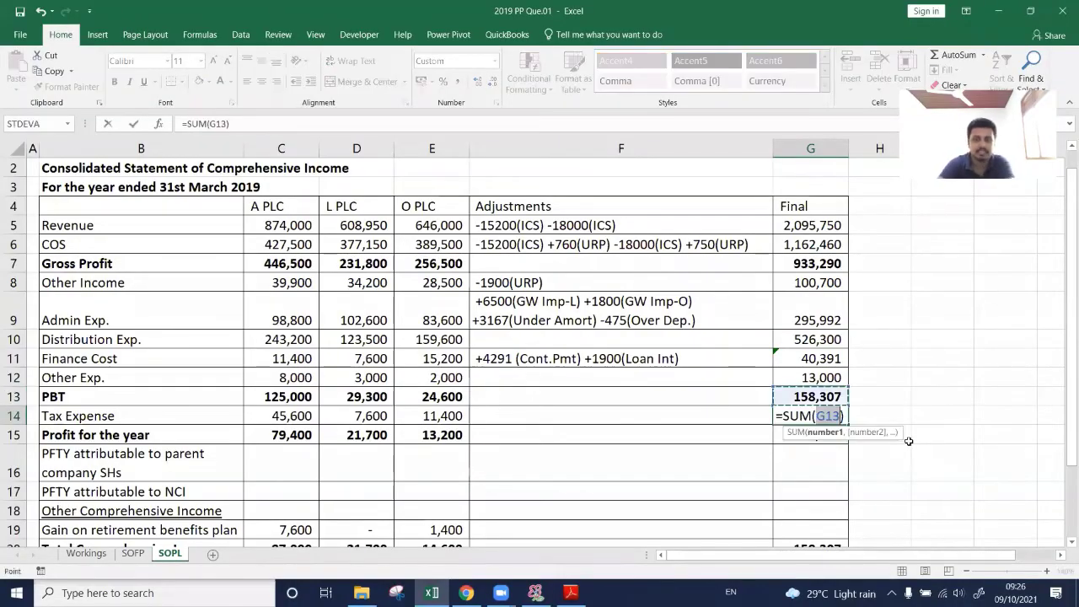
{"action": "key", "text": "Down"}
{"action": "key", "text": "Left"}
{"action": "key", "text": "Left"}
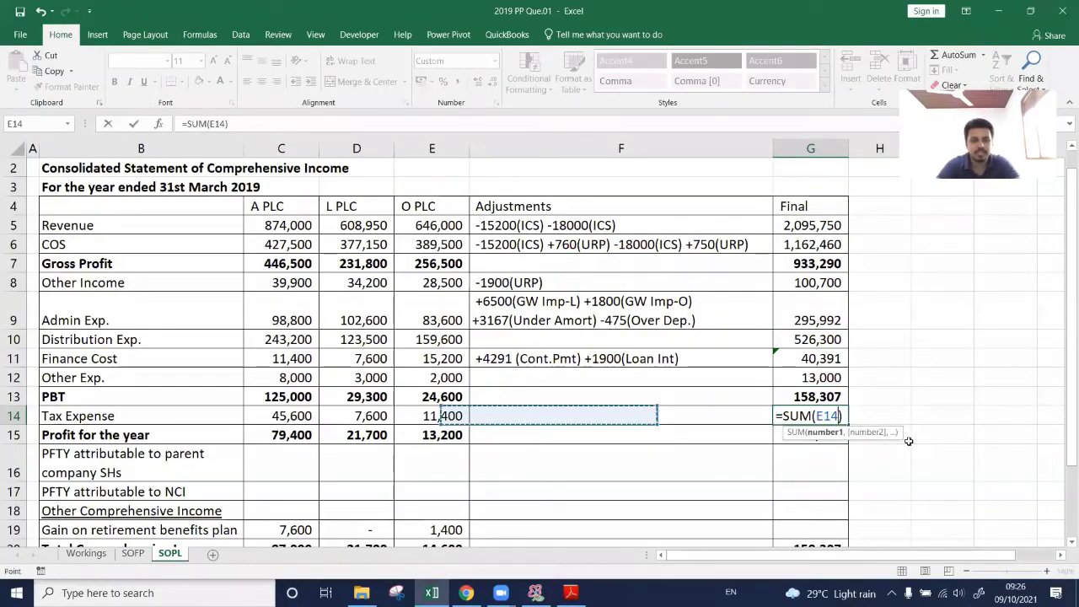
{"action": "key", "text": "shift+Left"}
{"action": "key", "text": "shift+Left"}
{"action": "key", "text": "Return"}
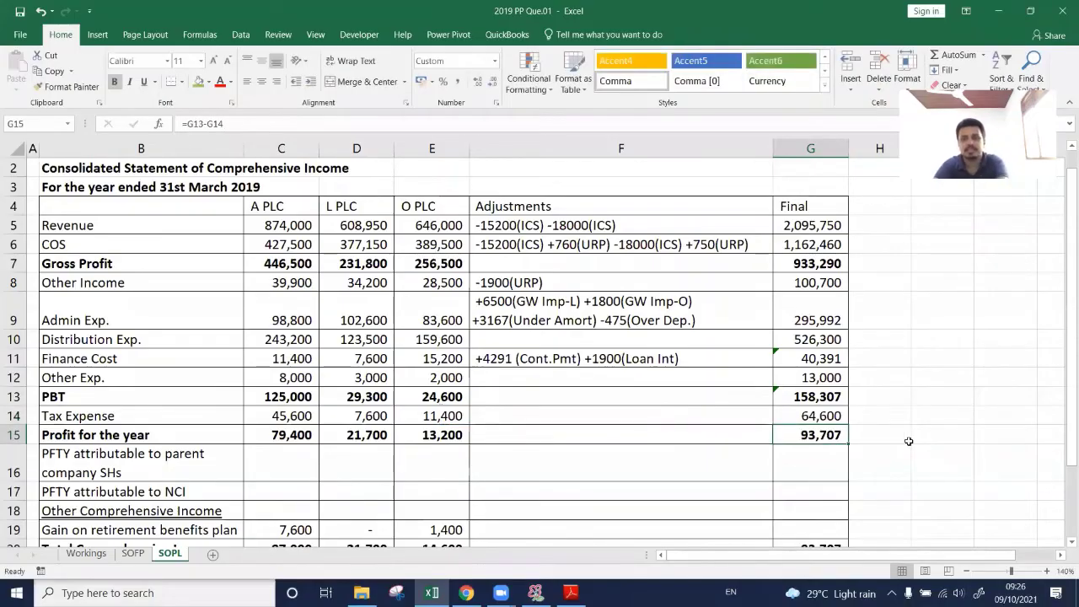
Check the final column's formulas for Tax Expense, Profit for the year and PBT in cells G13 to G15.
{"action": "key", "text": "Up"}
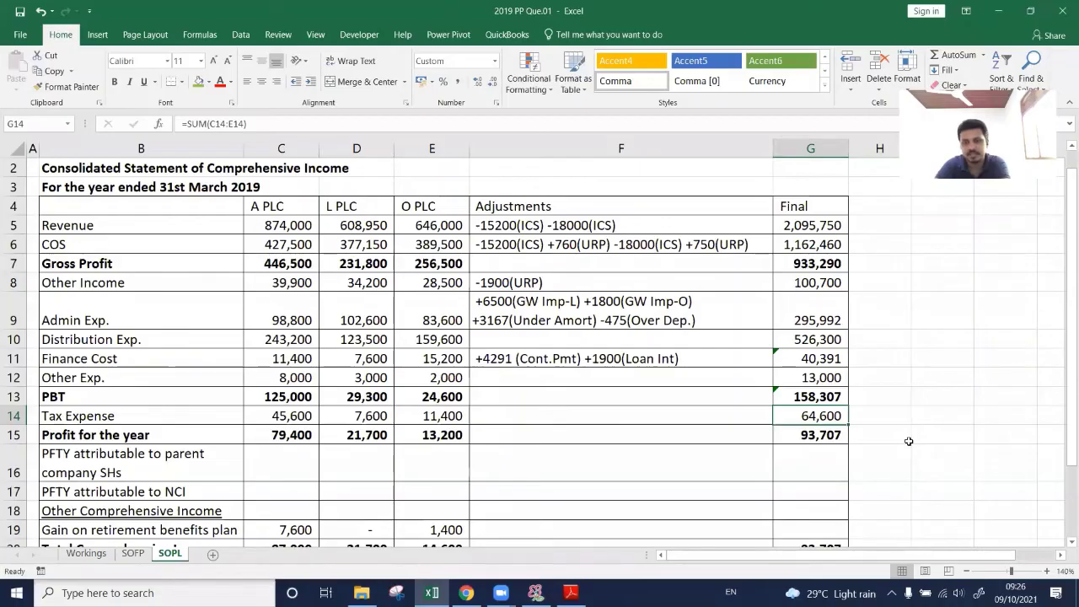
{"action": "key", "text": "Down"}
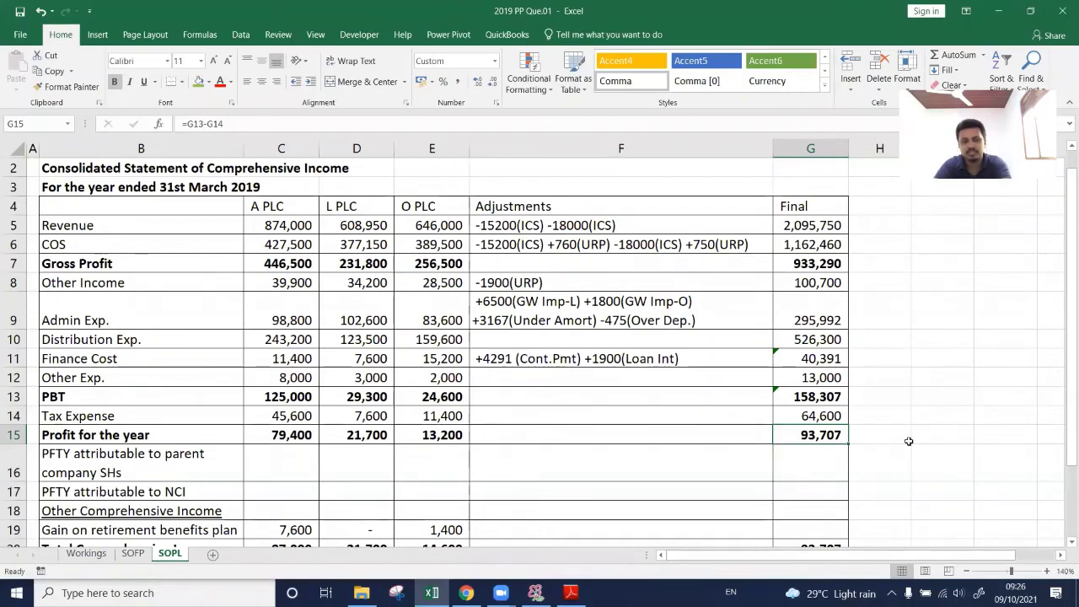
{"action": "key", "text": "F2"}
{"action": "key", "text": "Return"}
{"action": "key", "text": "Up"}
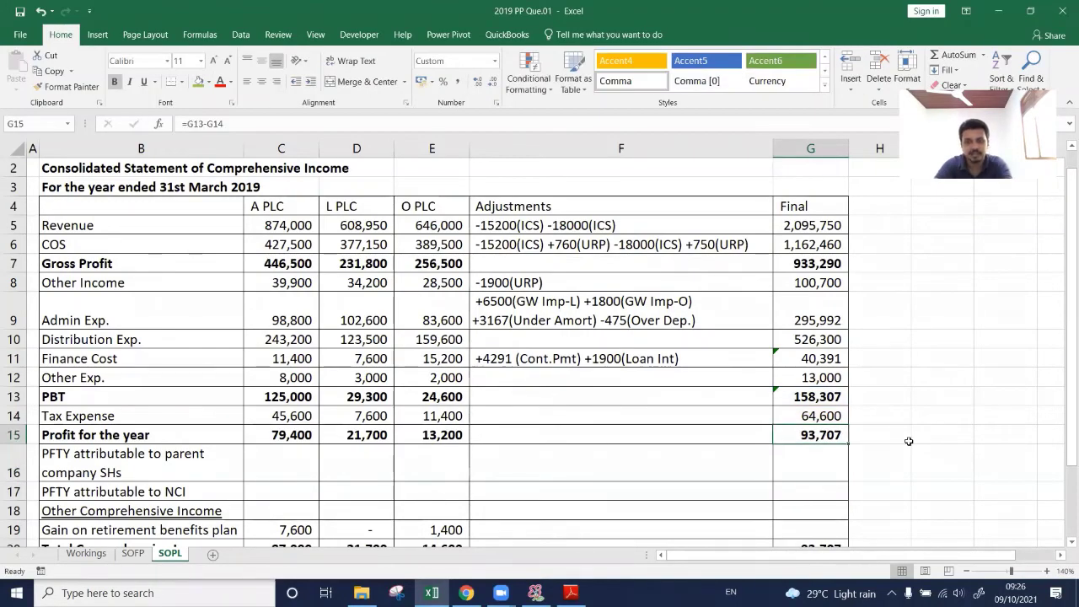
{"action": "key", "text": "Left"}
{"action": "key", "text": "Right"}
{"action": "key", "text": "Up"}
{"action": "key", "text": "Up"}
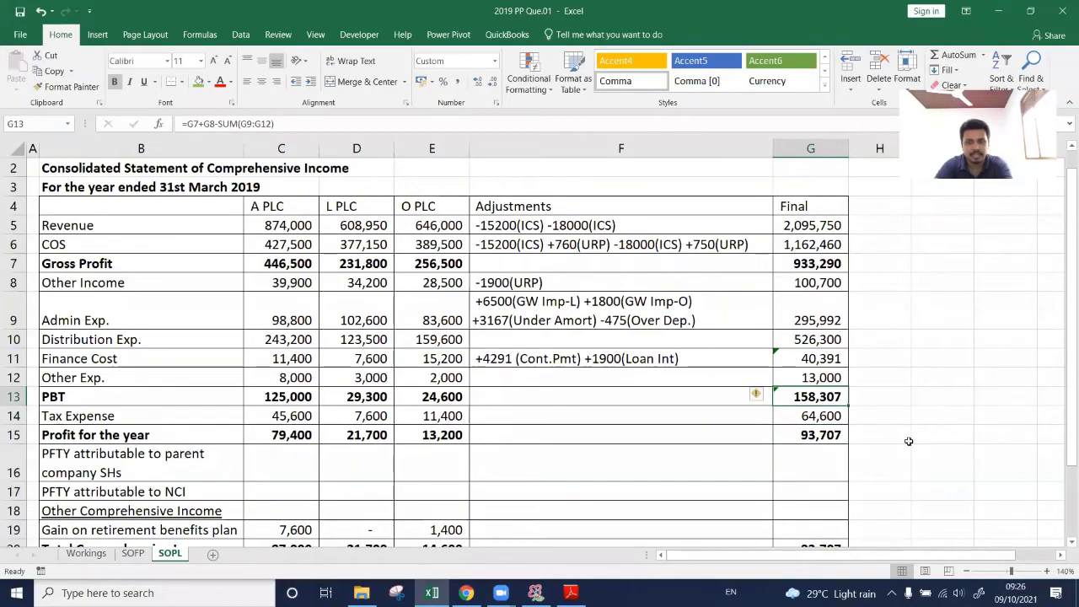
Review the three companies' Gross Profit cells C7:E7 and inspect the final Gross Profit formula in cell G7.
{"action": "key", "text": "Up"}
{"action": "key", "text": "Up"}
{"action": "key", "text": "Up"}
{"action": "key", "text": "Up"}
{"action": "key", "text": "Up"}
{"action": "key", "text": "Up"}
{"action": "key", "text": "Left"}
{"action": "key", "text": "Left"}
{"action": "key", "text": "Left"}
{"action": "key", "text": "Left"}
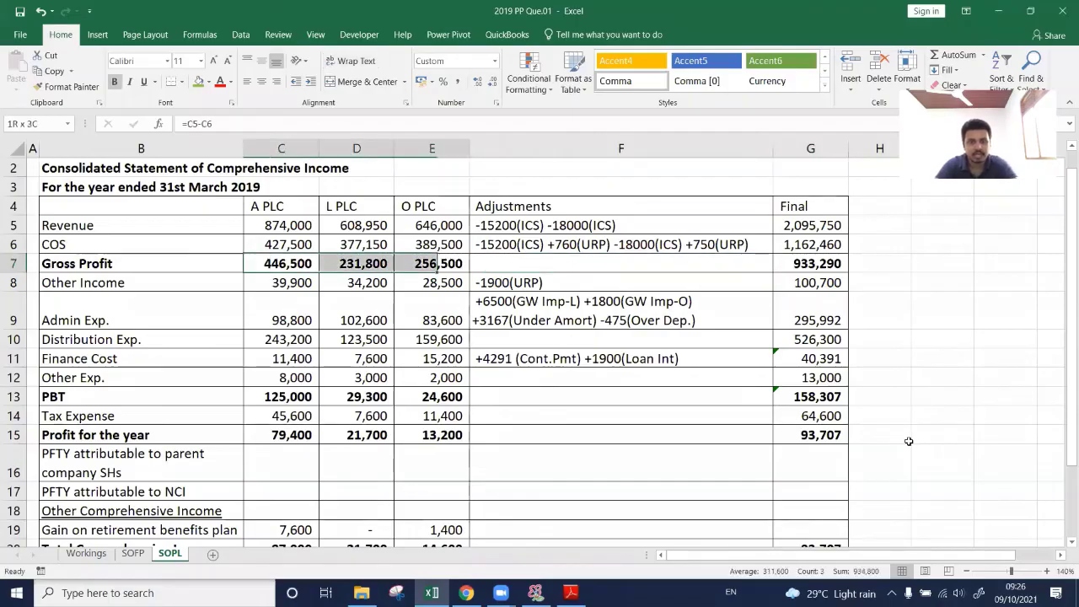
{"action": "key", "text": "shift+Right"}
{"action": "key", "text": "shift+Right"}
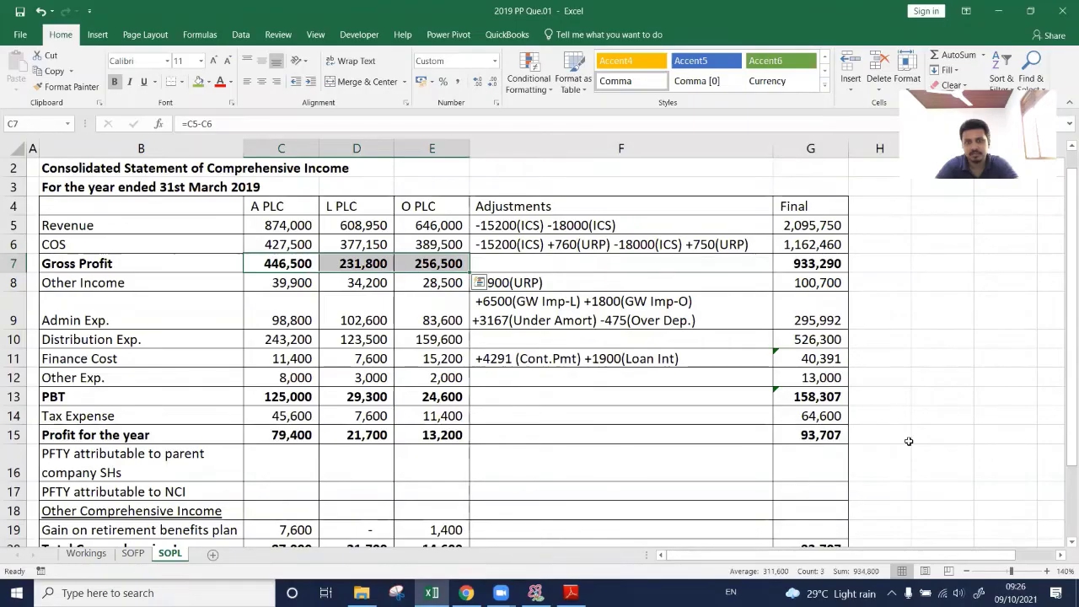
{"action": "key", "text": "Right"}
{"action": "key", "text": "Right"}
{"action": "key", "text": "Right"}
{"action": "key", "text": "Right"}
{"action": "key", "text": "Up"}
{"action": "key", "text": "Left"}
{"action": "key", "text": "Left"}
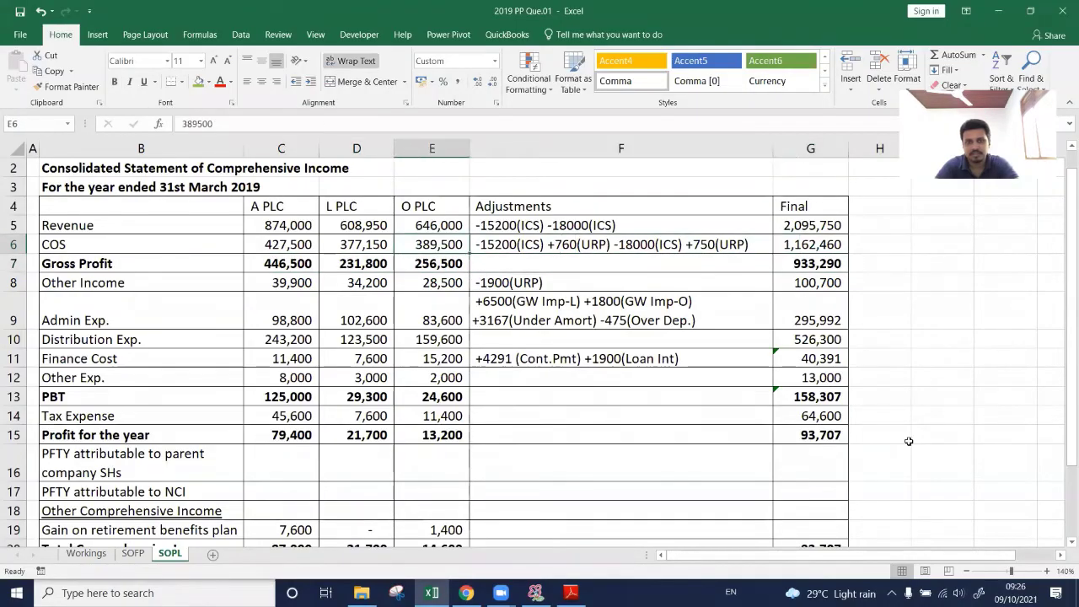
{"action": "key", "text": "Down"}
{"action": "key", "text": "Left"}
{"action": "key", "text": "Left"}
{"action": "key", "text": "Right"}
{"action": "key", "text": "Right"}
{"action": "key", "text": "Right"}
{"action": "key", "text": "Up"}
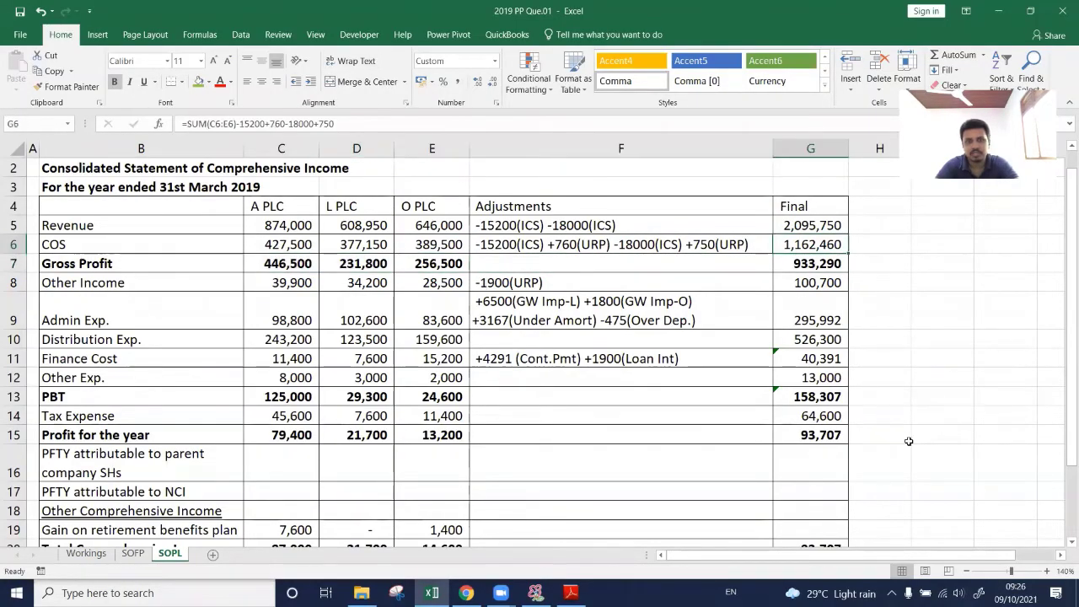
{"action": "key", "text": "Up"}
{"action": "key", "text": "Right"}
{"action": "key", "text": "Down"}
{"action": "key", "text": "Down"}
{"action": "type", "text": "=G5-G6"}
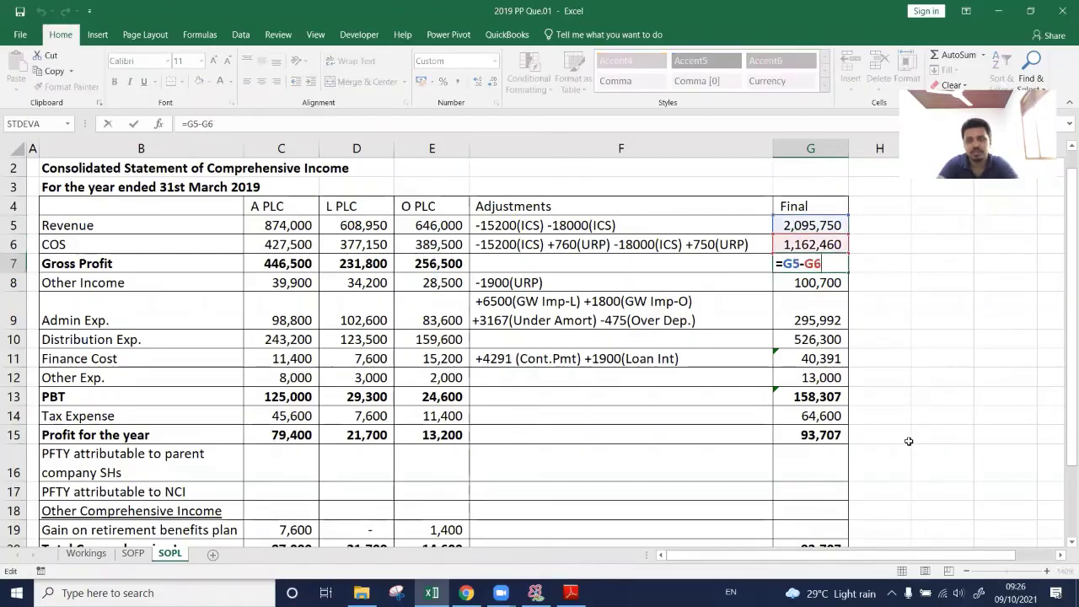
{"action": "key", "text": "Return"}
Go through the final amounts below Gross Profit and inspect the Profit for the year formula in cell G15.
{"action": "key", "text": "Down"}
{"action": "key", "text": "Down"}
{"action": "key", "text": "Down"}
{"action": "key", "text": "Down"}
{"action": "key", "text": "Down"}
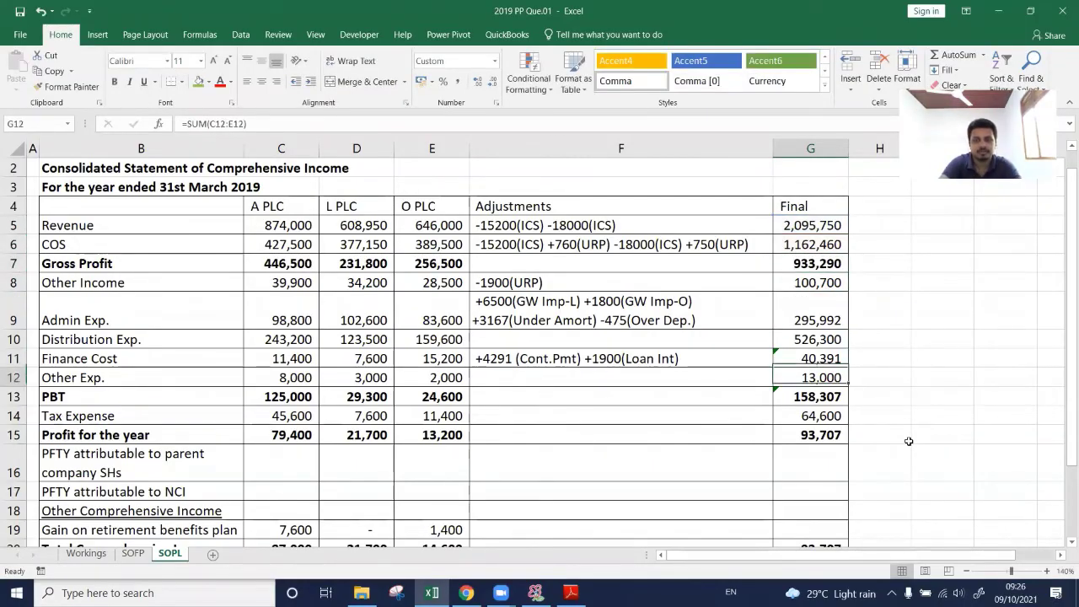
{"action": "key", "text": "Down"}
{"action": "key", "text": "Down"}
{"action": "key", "text": "Down"}
{"action": "key", "text": "Up"}
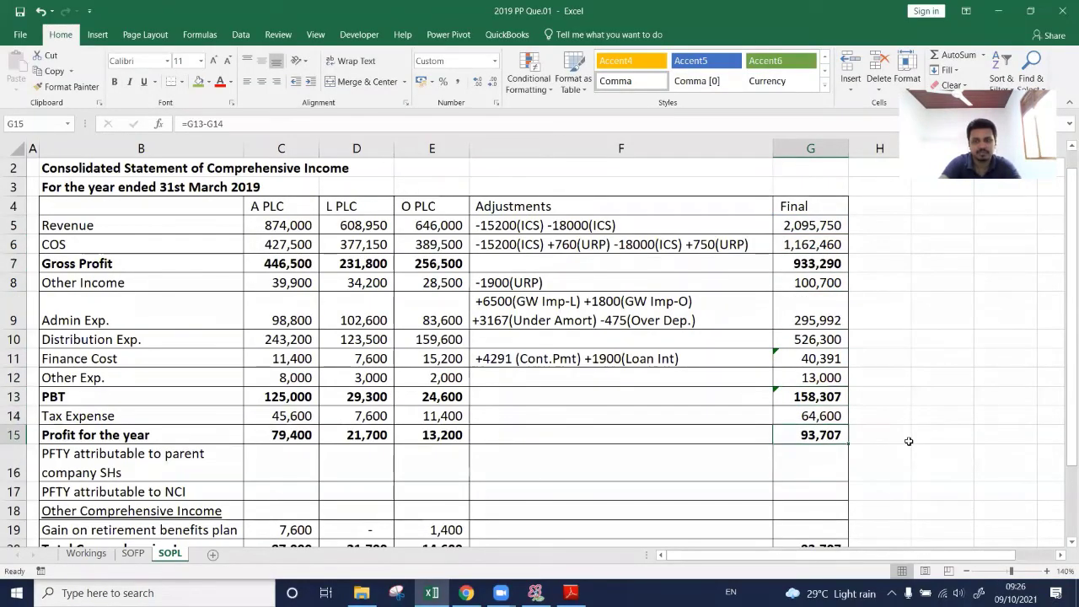
{"action": "key", "text": "F2"}
{"action": "key", "text": "Return"}
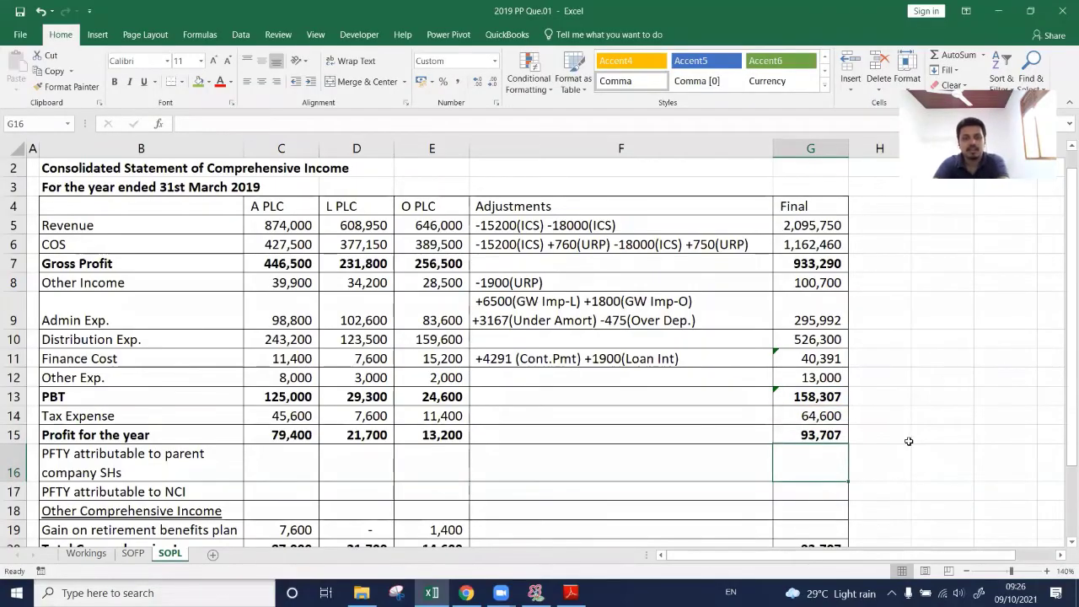
Look over the final column down to cell G21 and inspect the Profit for the year formulas in G15 and C15.
{"action": "key", "text": "Down"}
{"action": "key", "text": "Down"}
{"action": "key", "text": "Down"}
{"action": "key", "text": "Down"}
{"action": "key", "text": "Down"}
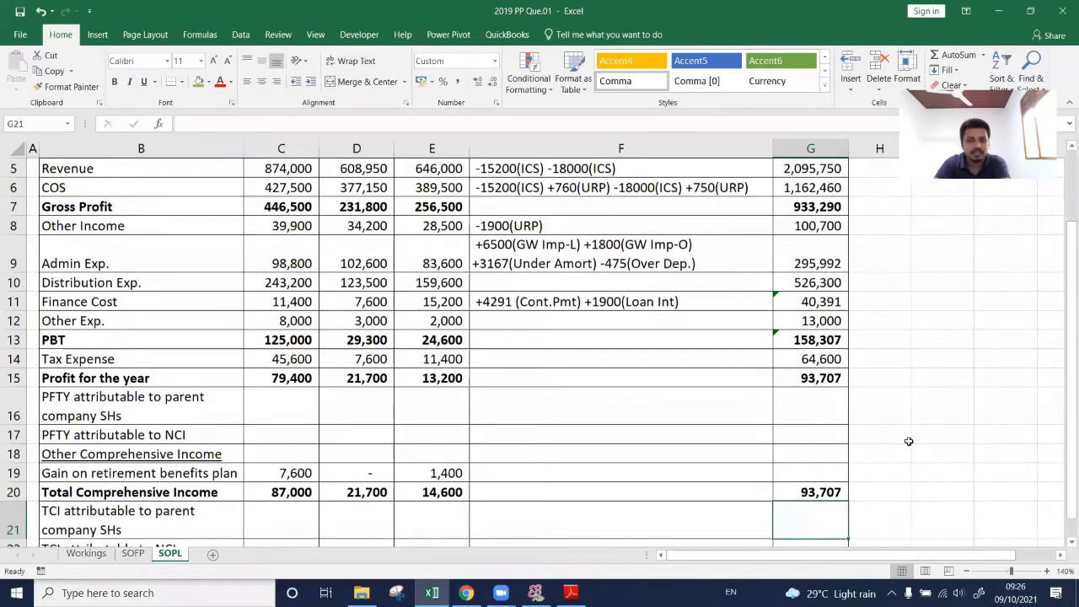
{"action": "key", "text": "Up"}
{"action": "key", "text": "Up"}
{"action": "key", "text": "Up"}
{"action": "key", "text": "Up"}
{"action": "key", "text": "Up"}
{"action": "key", "text": "Up"}
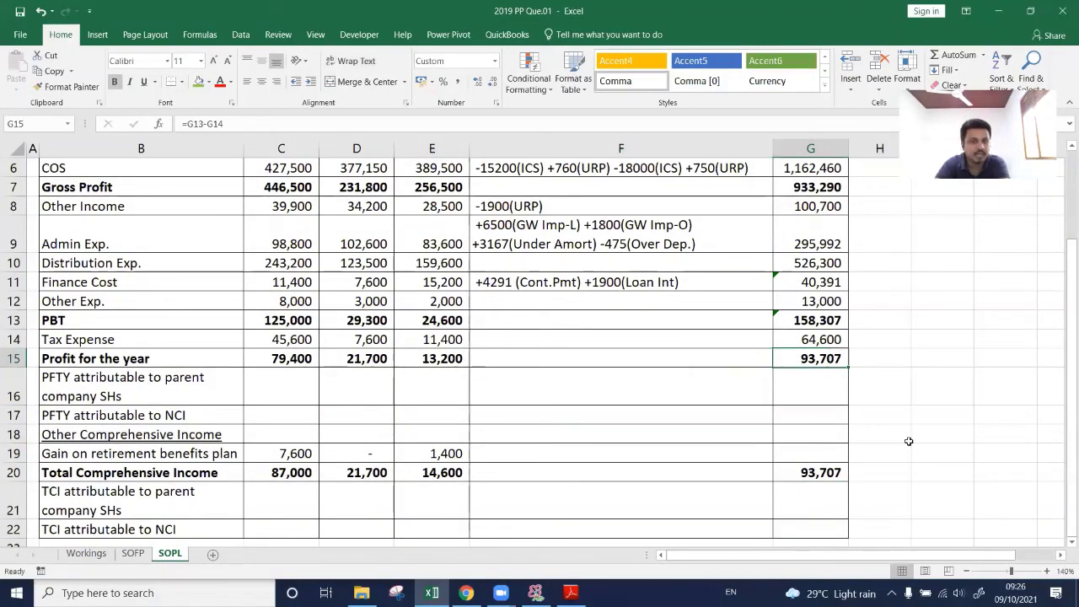
{"action": "key", "text": "Left"}
{"action": "key", "text": "Left"}
{"action": "key", "text": "Left"}
{"action": "key", "text": "Left"}
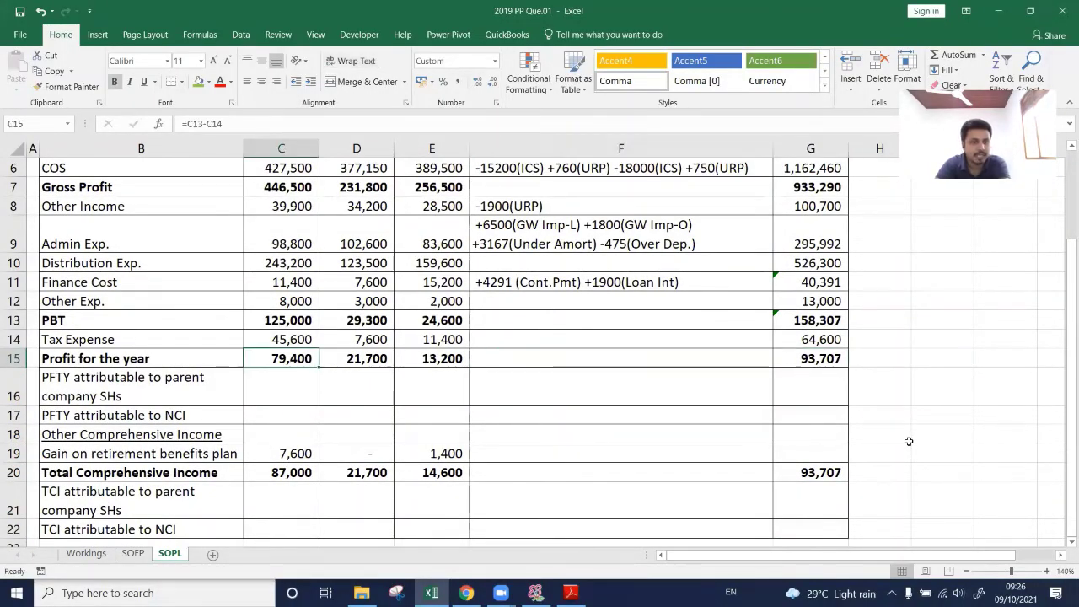
Examine the PFTY attributable to parent and NCI rows against the final Profit for the year in G15.
{"action": "key", "text": "Down"}
{"action": "key", "text": "Left"}
{"action": "key", "text": "Down"}
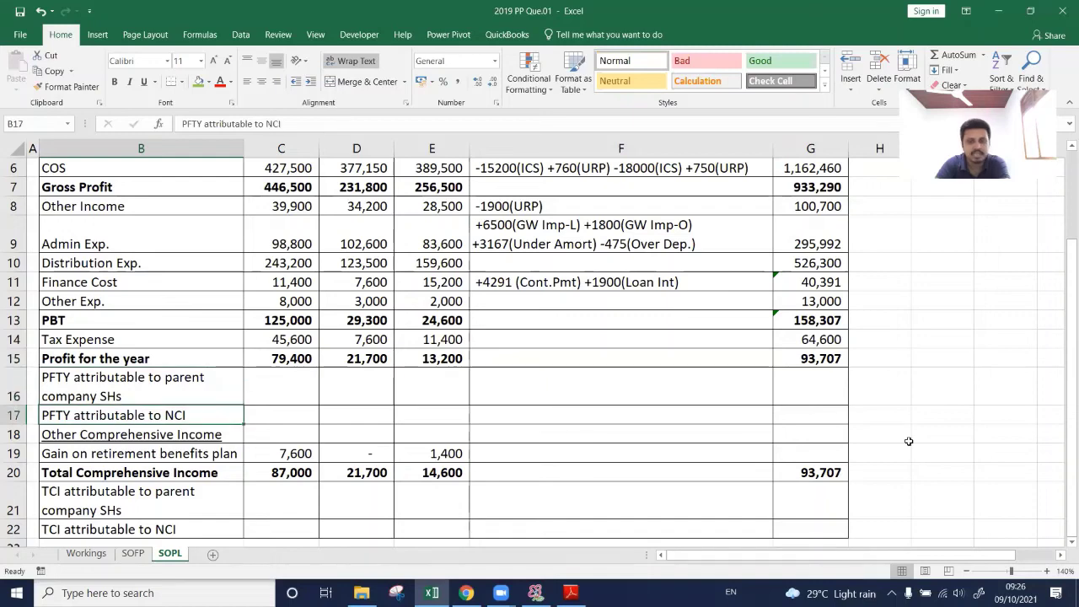
{"action": "key", "text": "Right"}
{"action": "key", "text": "Right"}
{"action": "key", "text": "Right"}
{"action": "key", "text": "Right"}
{"action": "key", "text": "Right"}
{"action": "key", "text": "Up"}
{"action": "key", "text": "Up"}
{"action": "key", "text": "Up"}
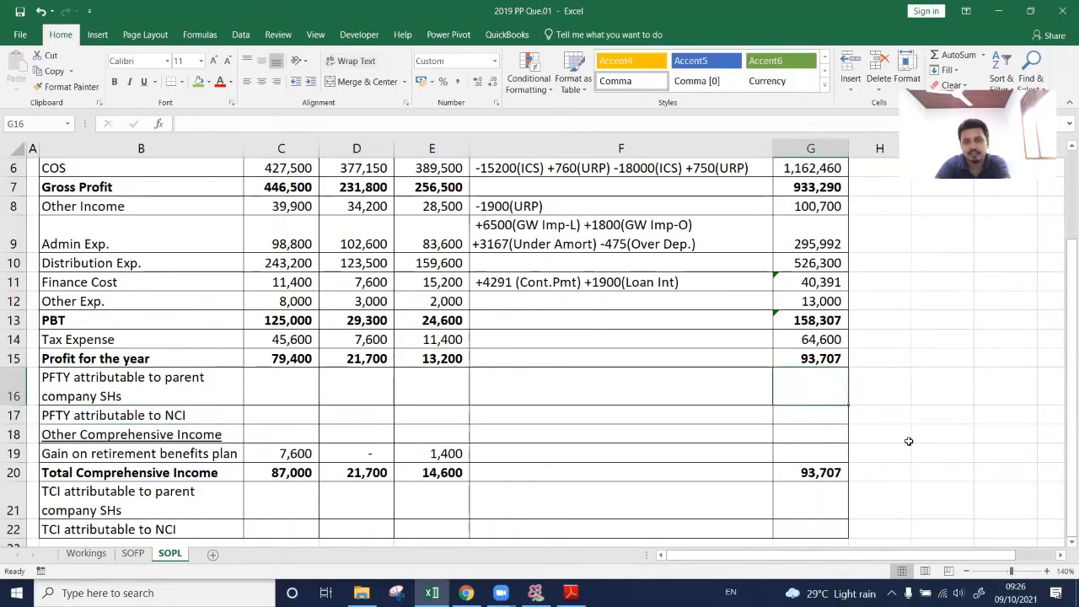
{"action": "key", "text": "Down"}
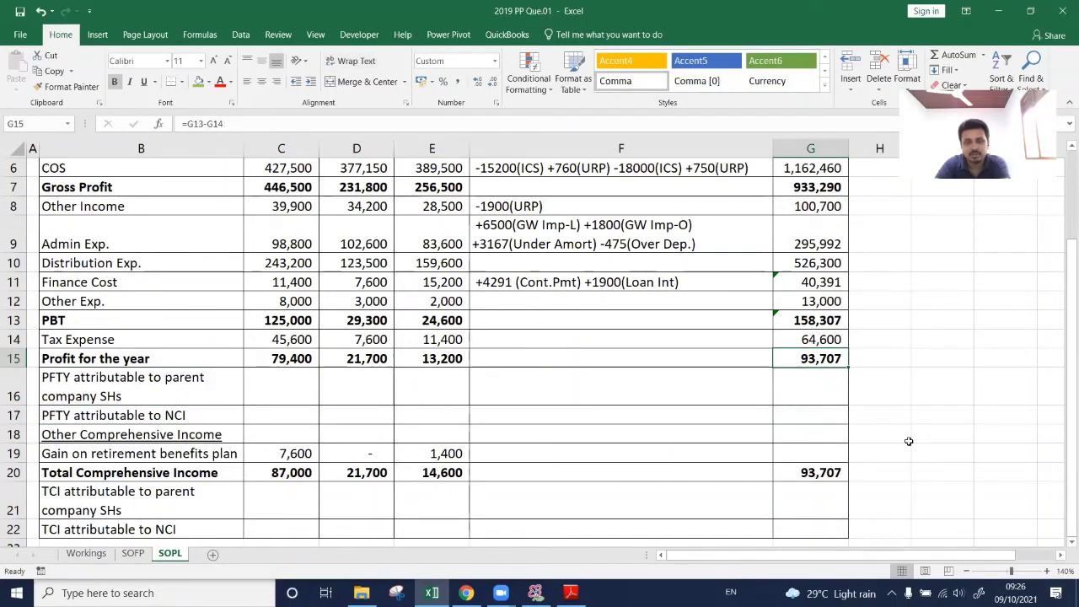
{"action": "key", "text": "Left"}
{"action": "key", "text": "Down"}
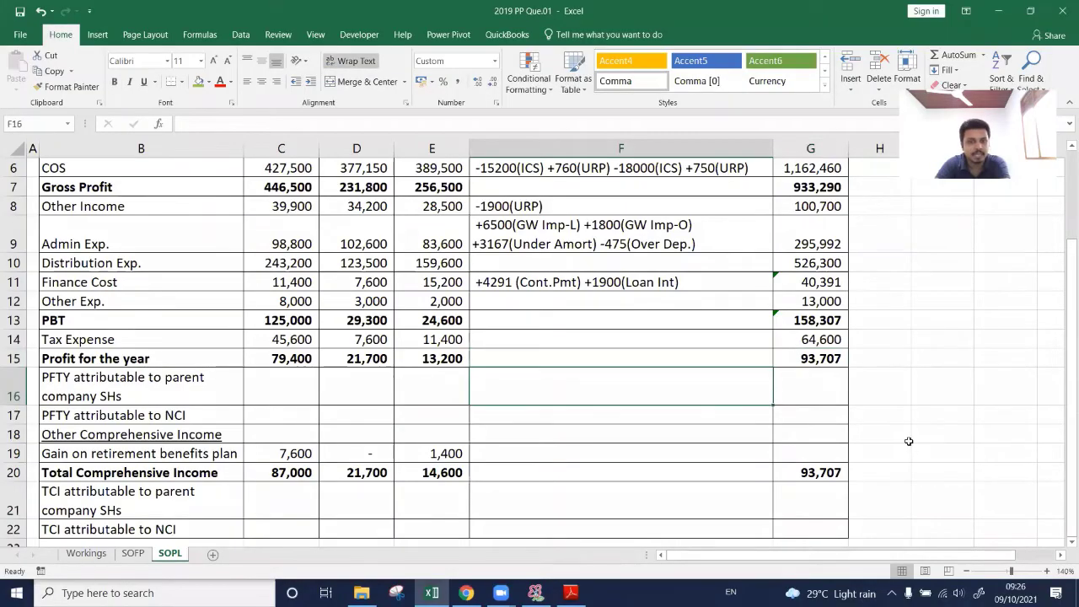
{"action": "key", "text": "Down"}
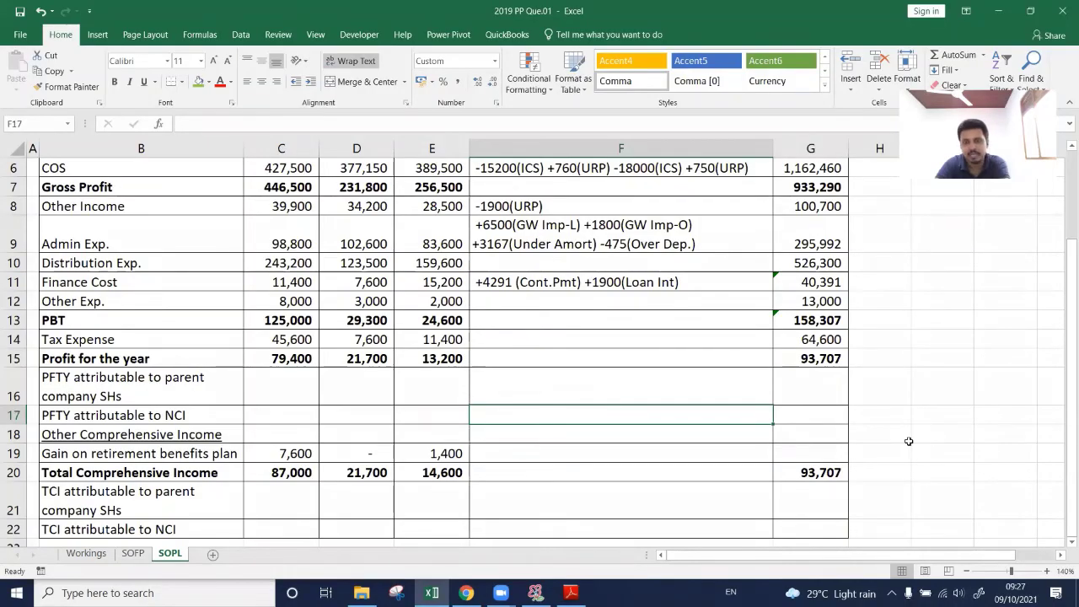
{"action": "key", "text": "Up"}
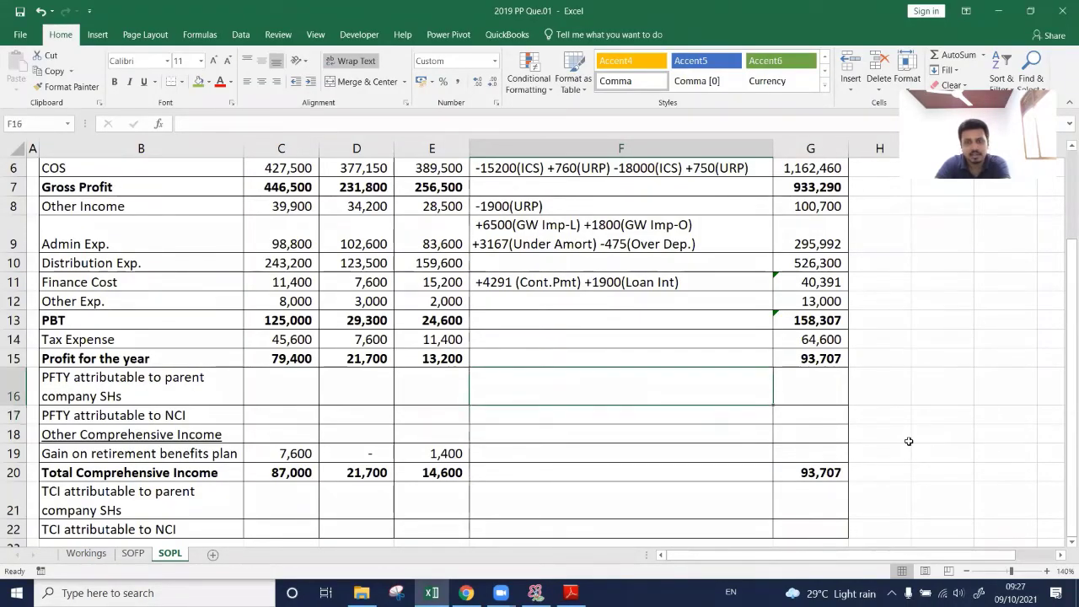
{"action": "key", "text": "Up"}
{"action": "key", "text": "Right"}
{"action": "key", "text": "Down"}
{"action": "key", "text": "Left"}
{"action": "key", "text": "Down"}
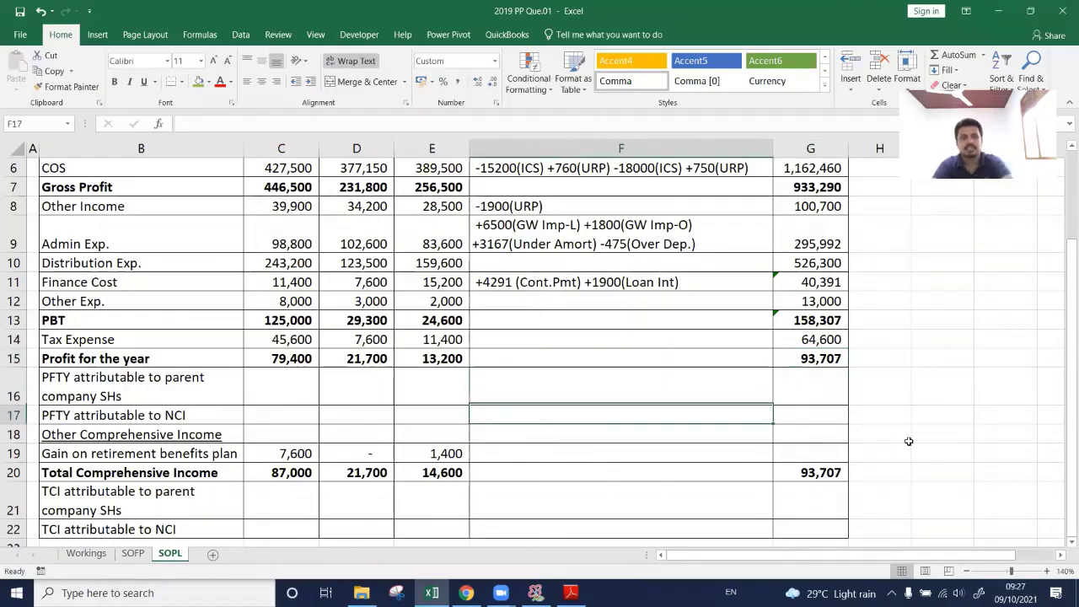
Begin the PFTY attributable to NCI working in adjustments cell F17 with an opening bracket.
{"action": "key", "text": "Left"}
{"action": "key", "text": "Left"}
{"action": "key", "text": "Left"}
{"action": "key", "text": "Left"}
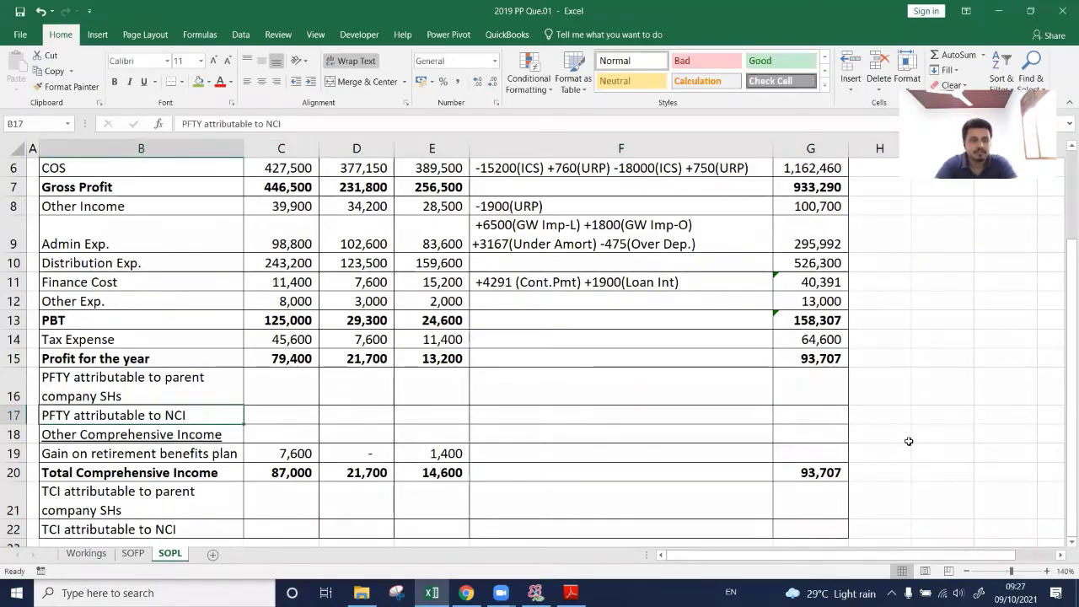
{"action": "key", "text": "Right"}
{"action": "key", "text": "Right"}
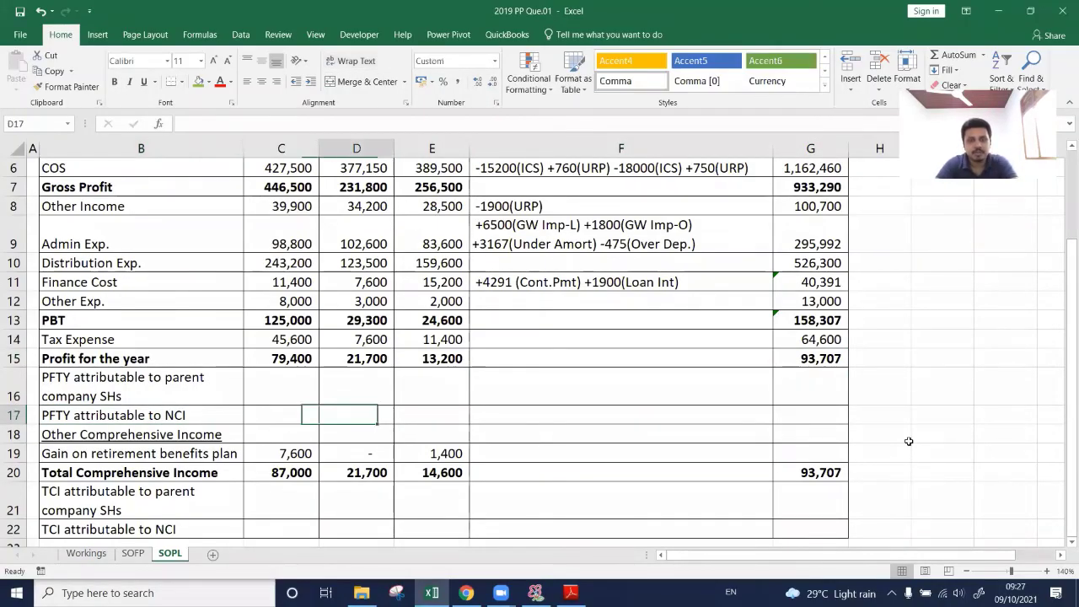
{"action": "key", "text": "Right"}
{"action": "key", "text": "Right"}
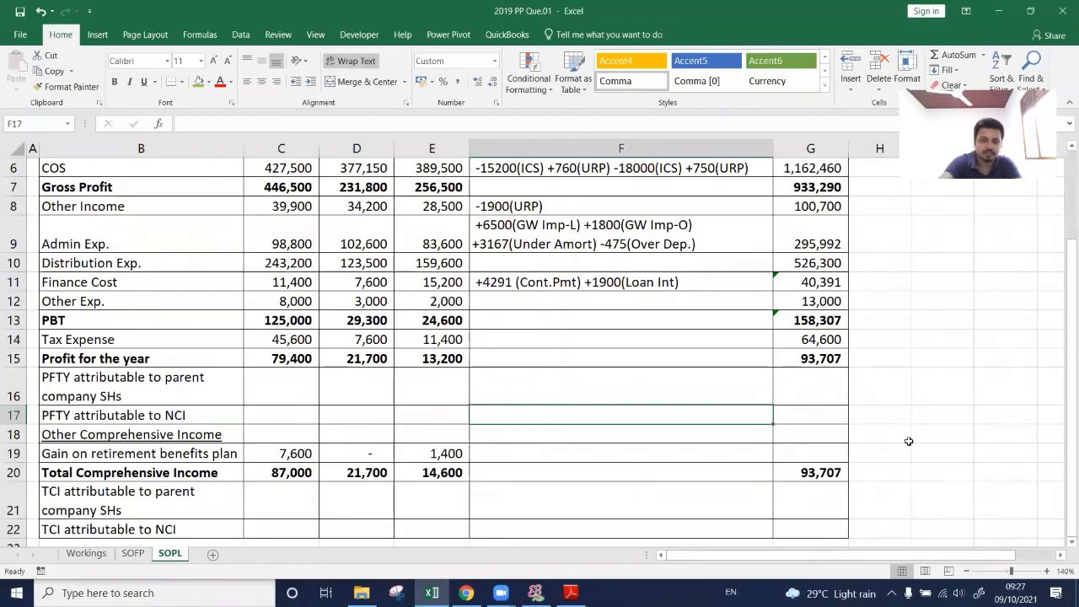
{"action": "type", "text": "("}
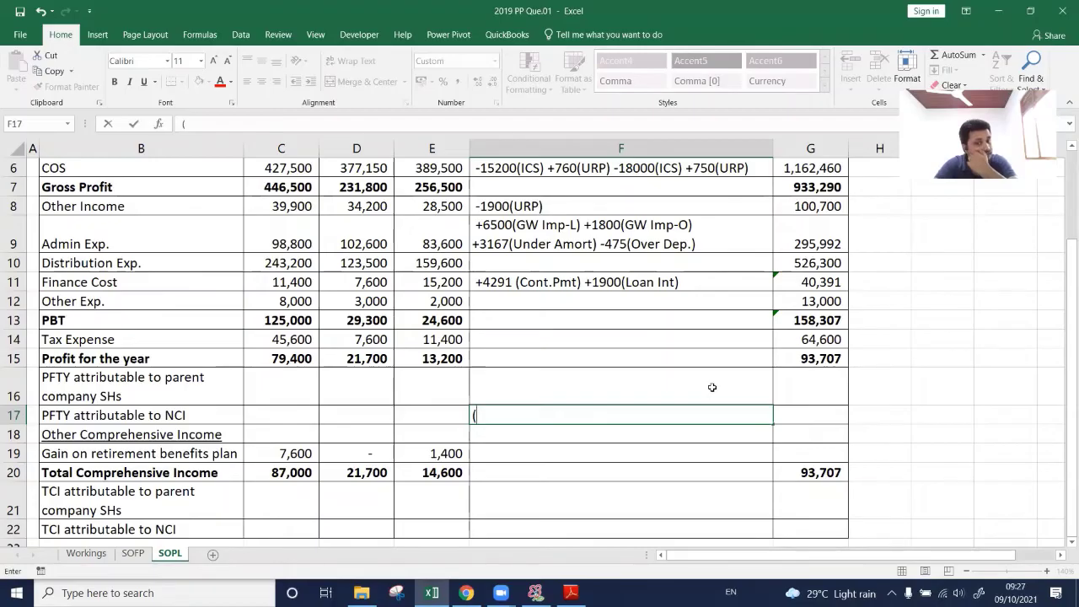
Review the company columns and adjustments on SOPL, and look at the SOFP sheet's consolidated statement before returning to SOPL.
{"action": "scroll", "coordinate": [713, 387], "scroll_direction": "up", "scroll_amount": 3}
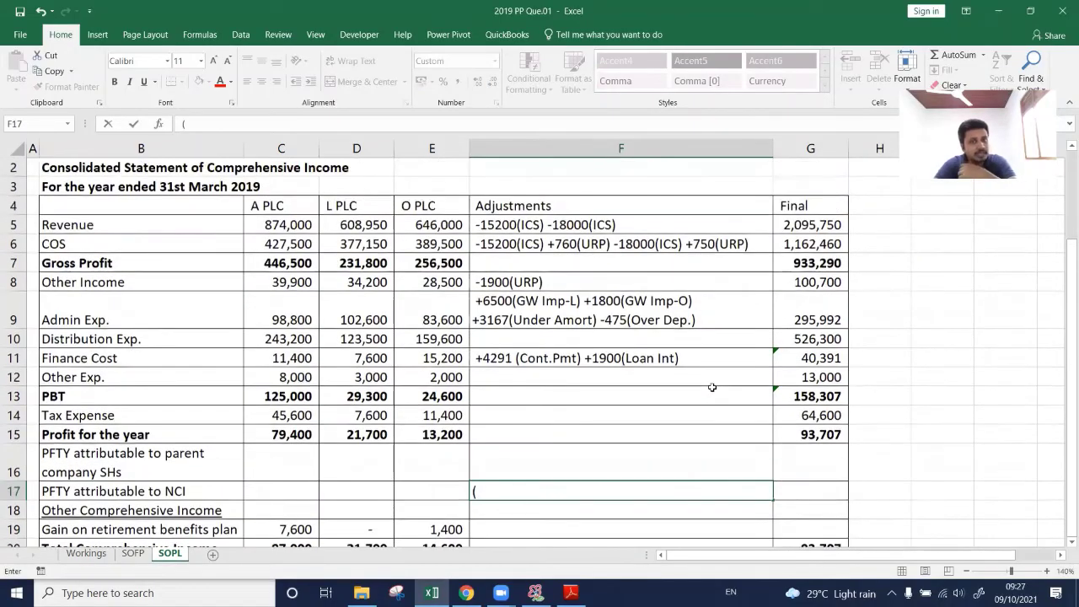
{"action": "scroll", "coordinate": [712, 387], "scroll_direction": "down", "scroll_amount": 1}
{"action": "scroll", "coordinate": [713, 387], "scroll_direction": "down", "scroll_amount": 1}
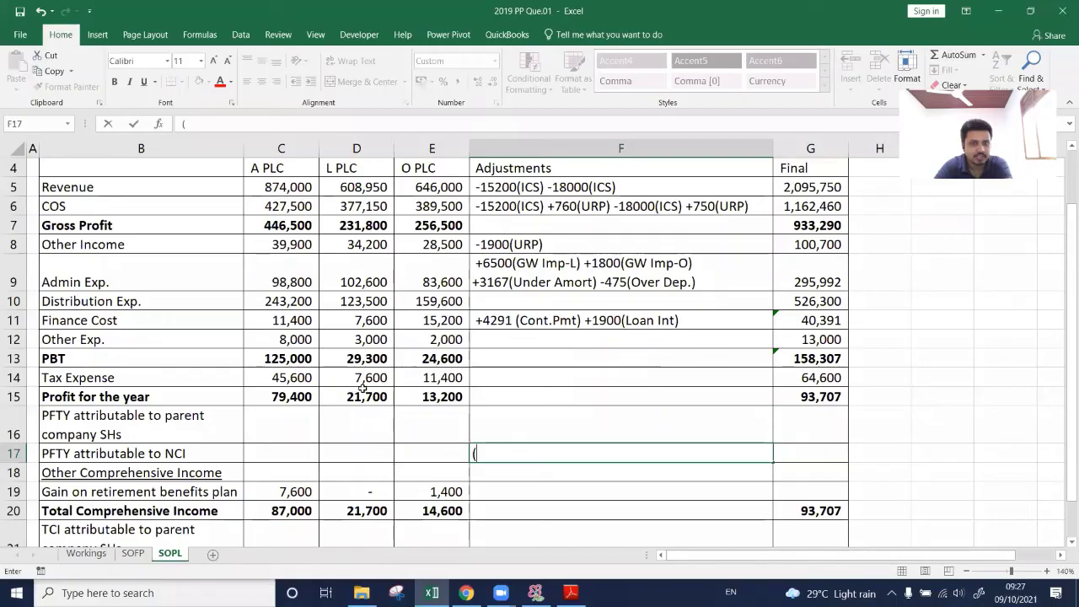
{"action": "scroll", "coordinate": [382, 377], "scroll_direction": "up", "scroll_amount": 1}
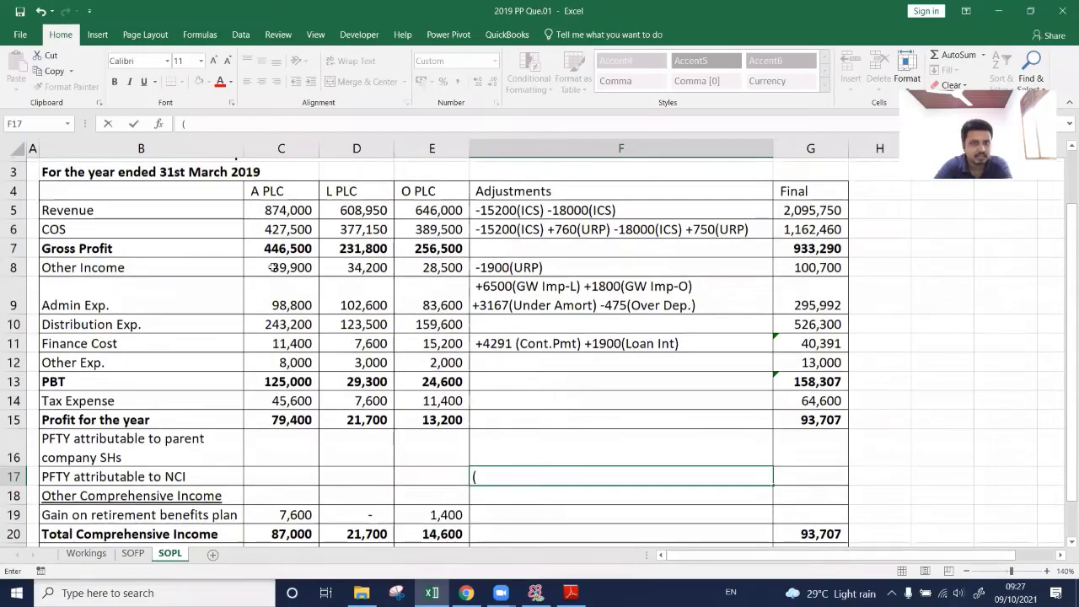
{"action": "scroll", "coordinate": [382, 377], "scroll_direction": "up", "scroll_amount": 1}
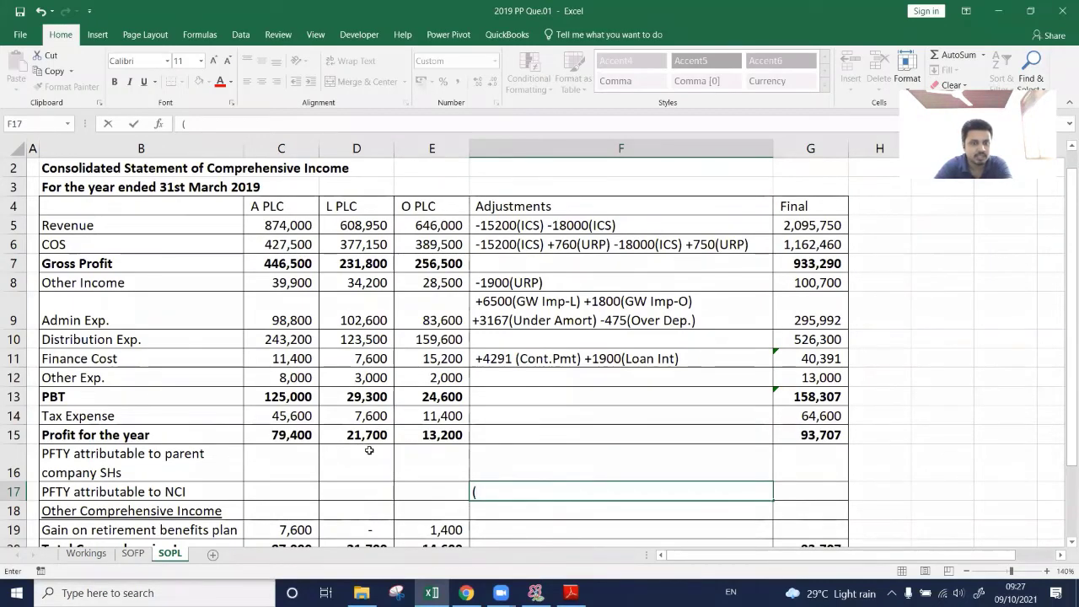
{"action": "scroll", "coordinate": [403, 436], "scroll_direction": "down", "scroll_amount": 1}
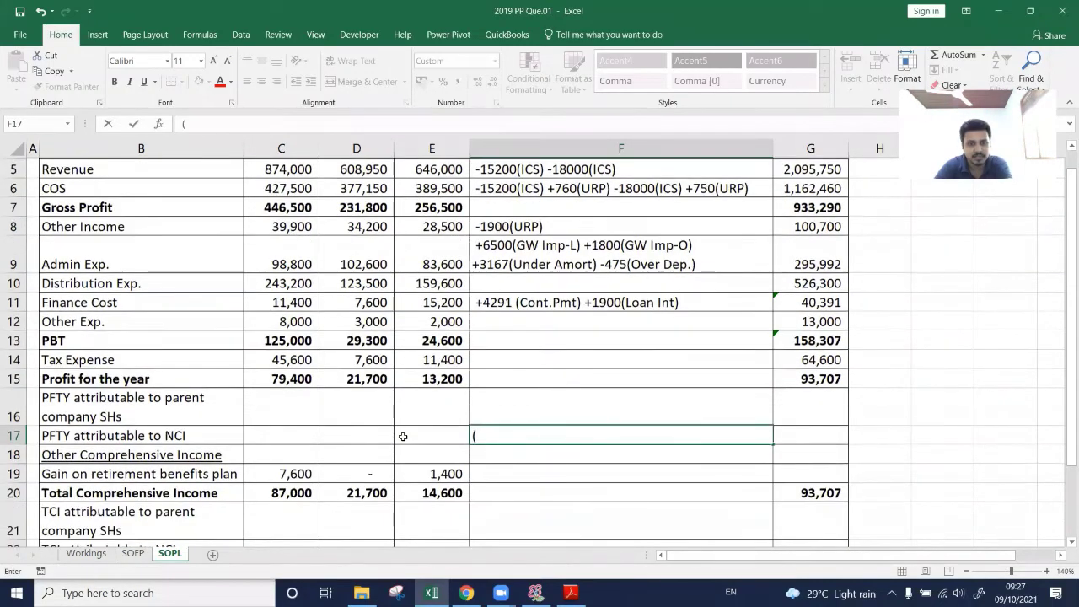
{"action": "scroll", "coordinate": [400, 407], "scroll_direction": "up", "scroll_amount": 1}
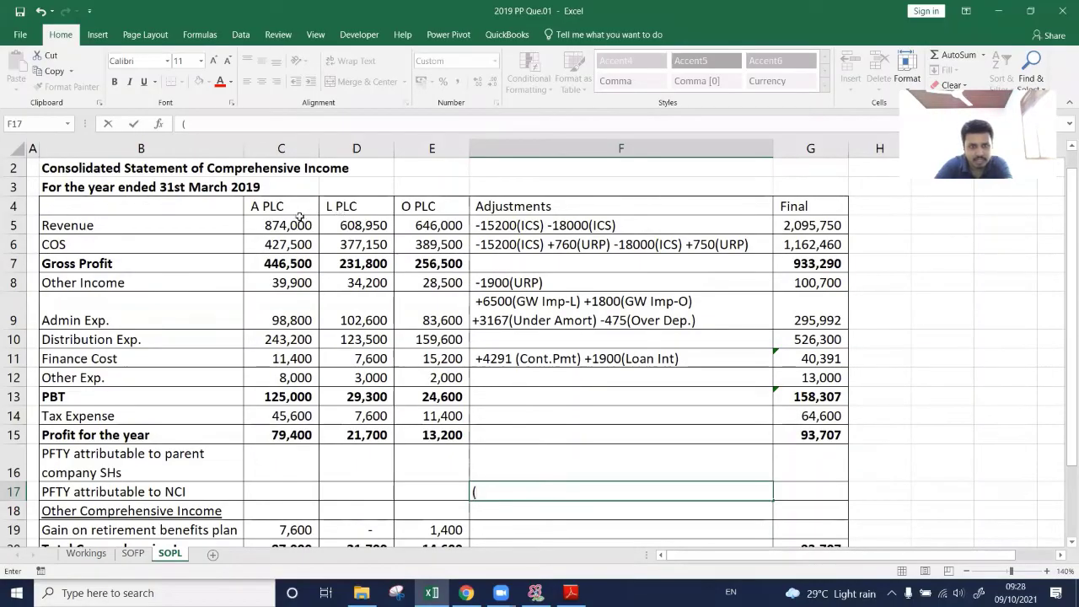
{"action": "left_click", "coordinate": [133, 553]}
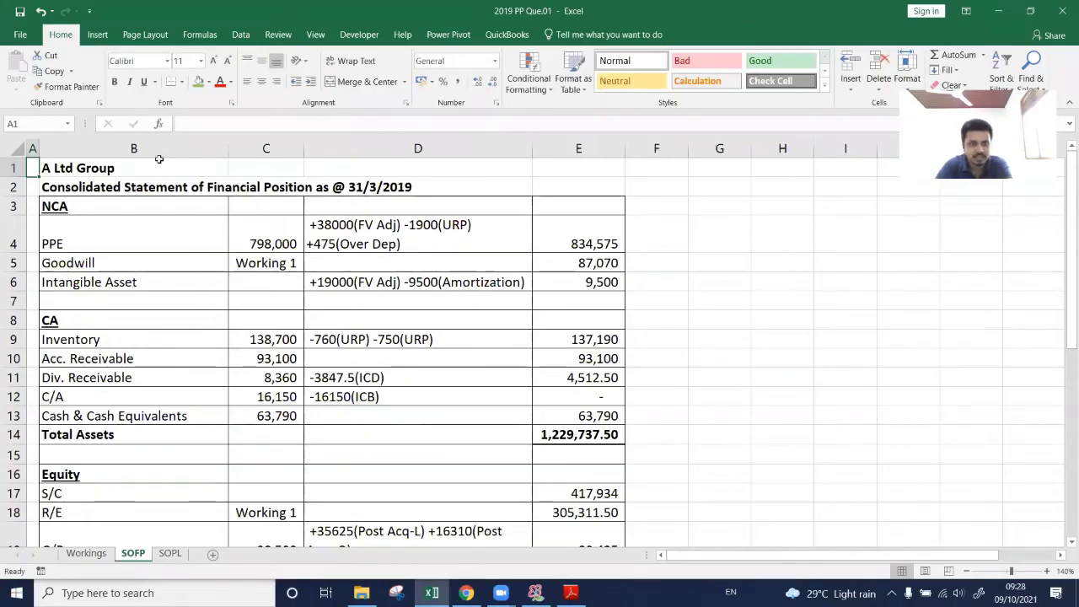
{"action": "left_click", "coordinate": [169, 553]}
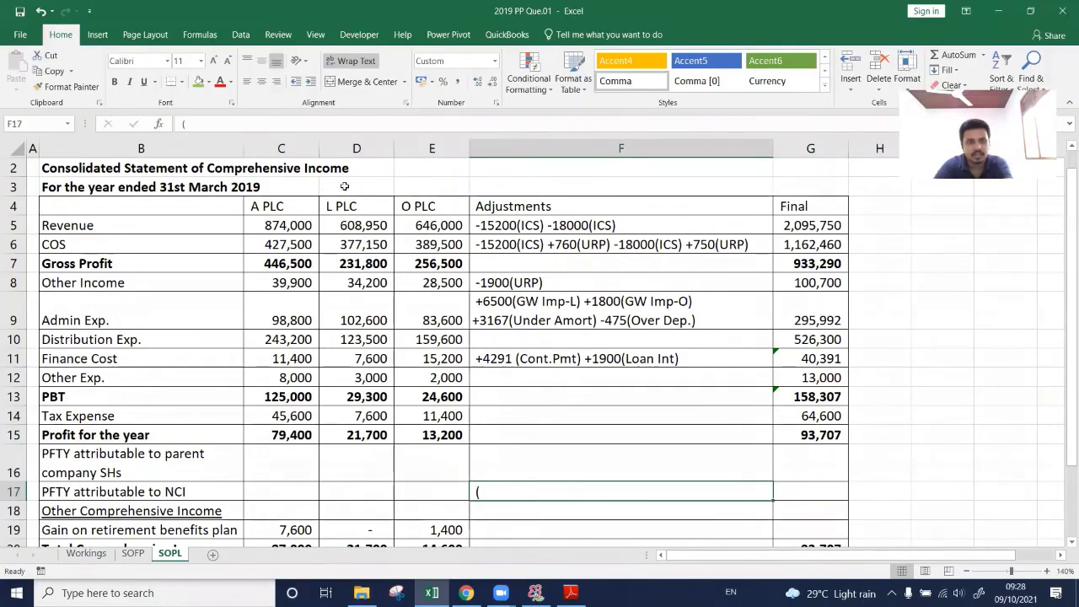
Add L PLC's profit for the year, 21700, after the opening bracket in cell F17.
{"action": "double_click", "coordinate": [489, 491]}
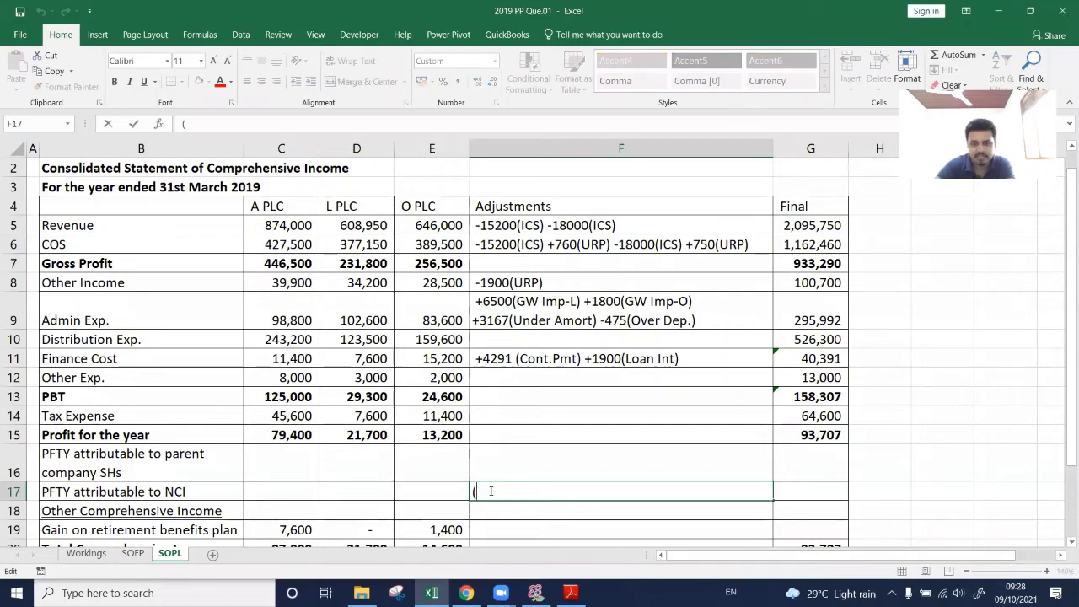
{"action": "type", "text": "21700"}
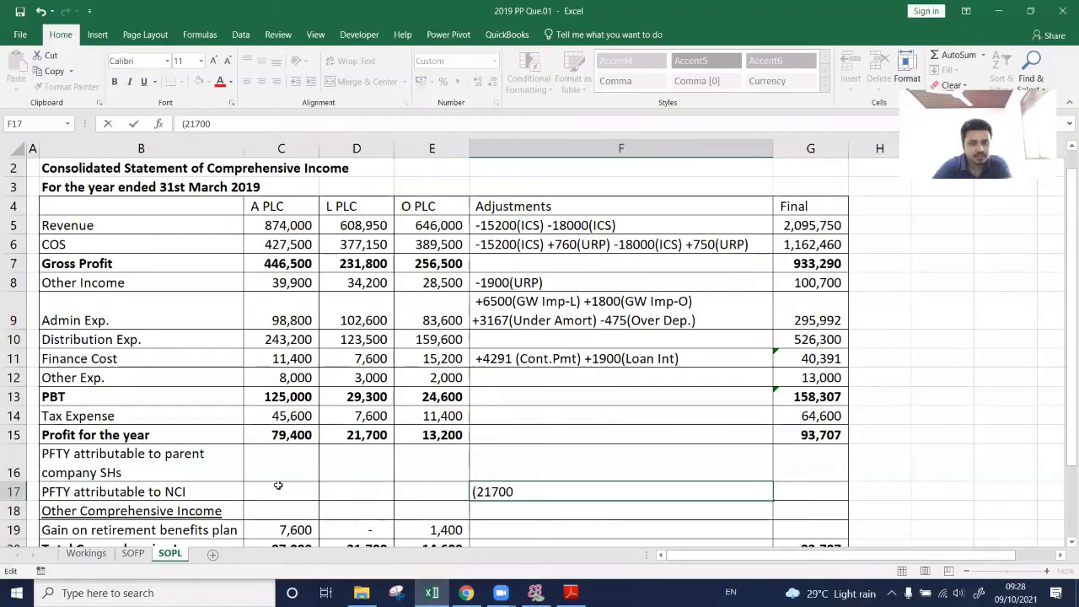
{"action": "scroll", "coordinate": [279, 486], "scroll_direction": "down", "scroll_amount": 2}
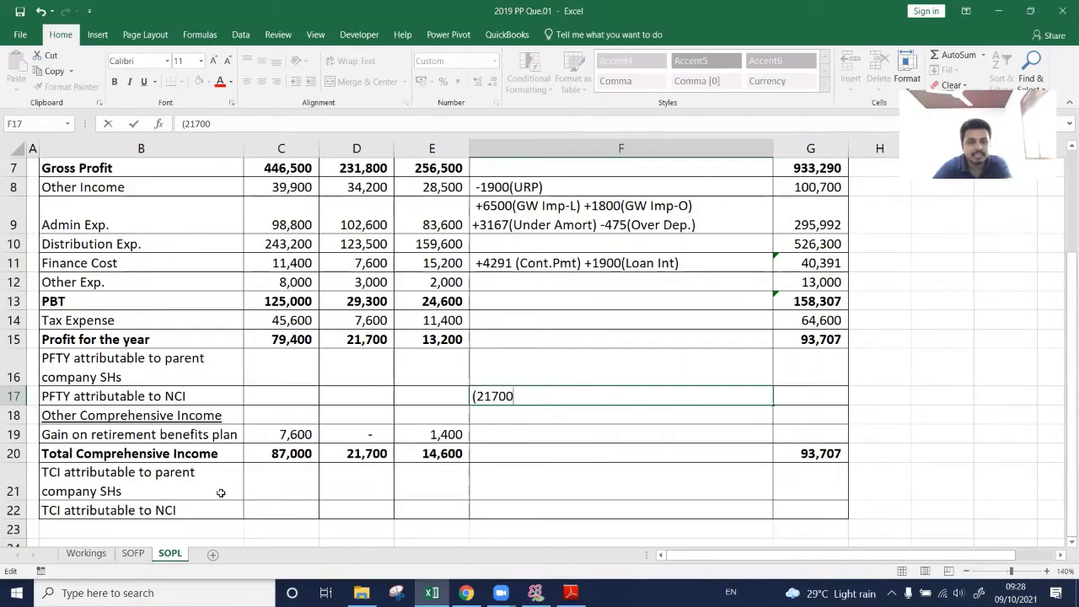
Examine the Under Amortization and Loan Interest adjustments in the Post Acquisition R/E - L working on the Workings sheet.
{"action": "left_click", "coordinate": [130, 554]}
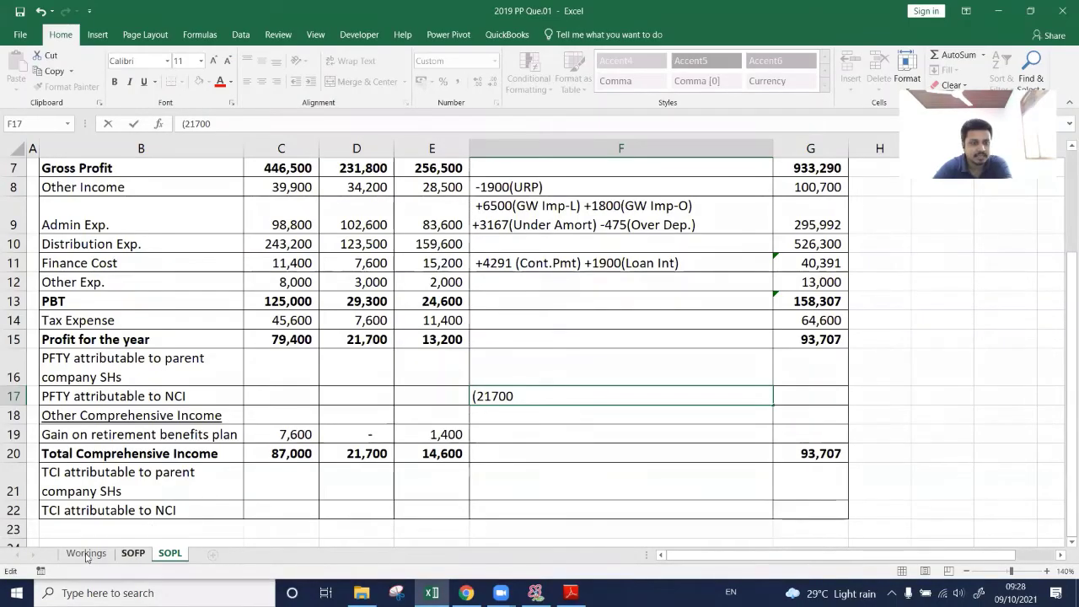
{"action": "left_click", "coordinate": [86, 554]}
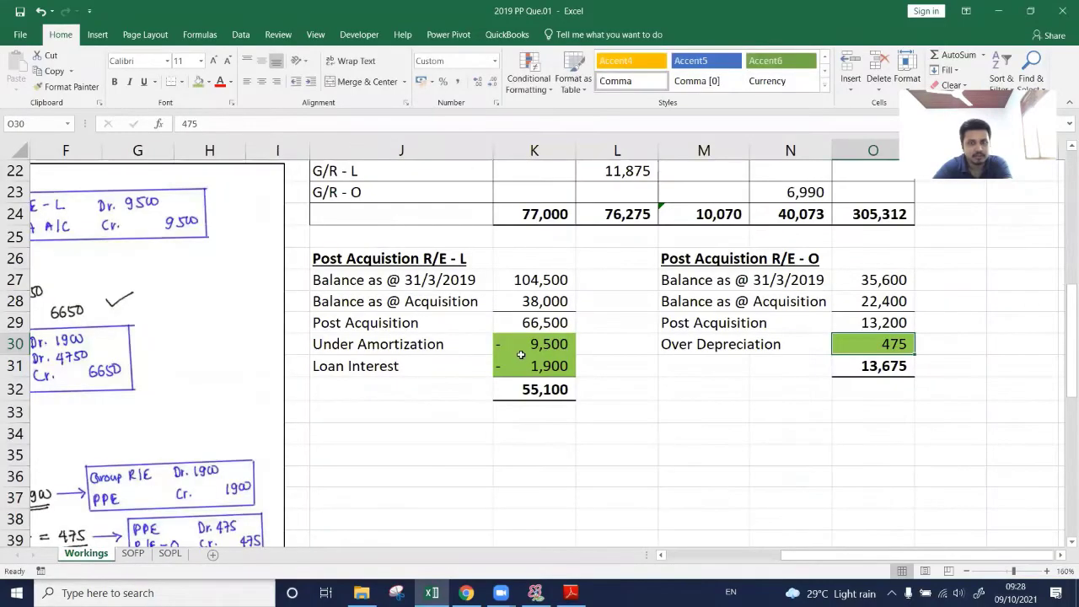
{"action": "left_click", "coordinate": [524, 348]}
{"action": "left_click", "coordinate": [528, 365], "text": "shift"}
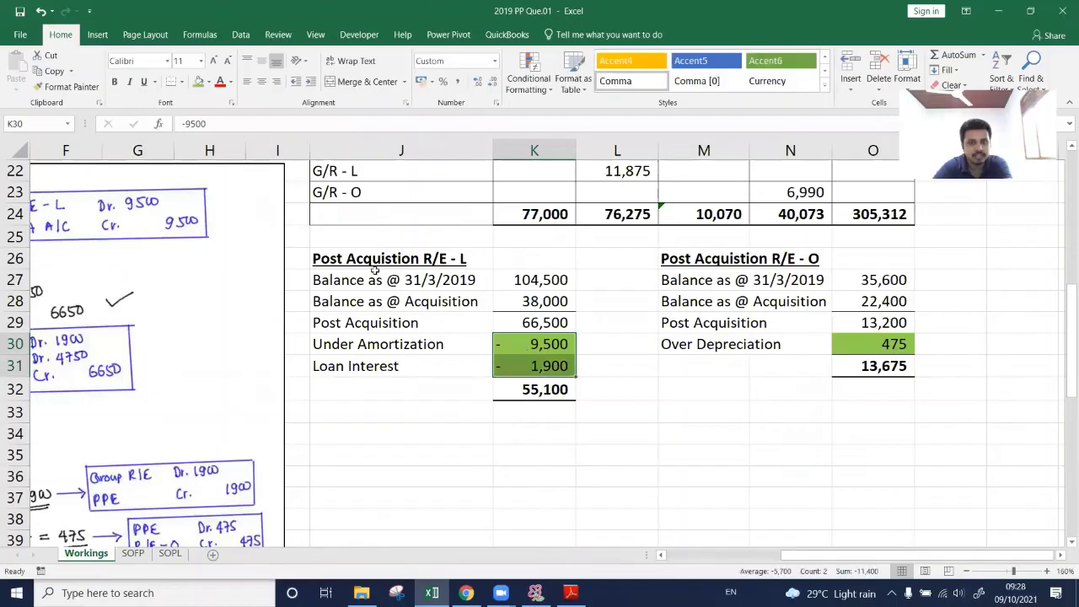
{"action": "left_click", "coordinate": [357, 260]}
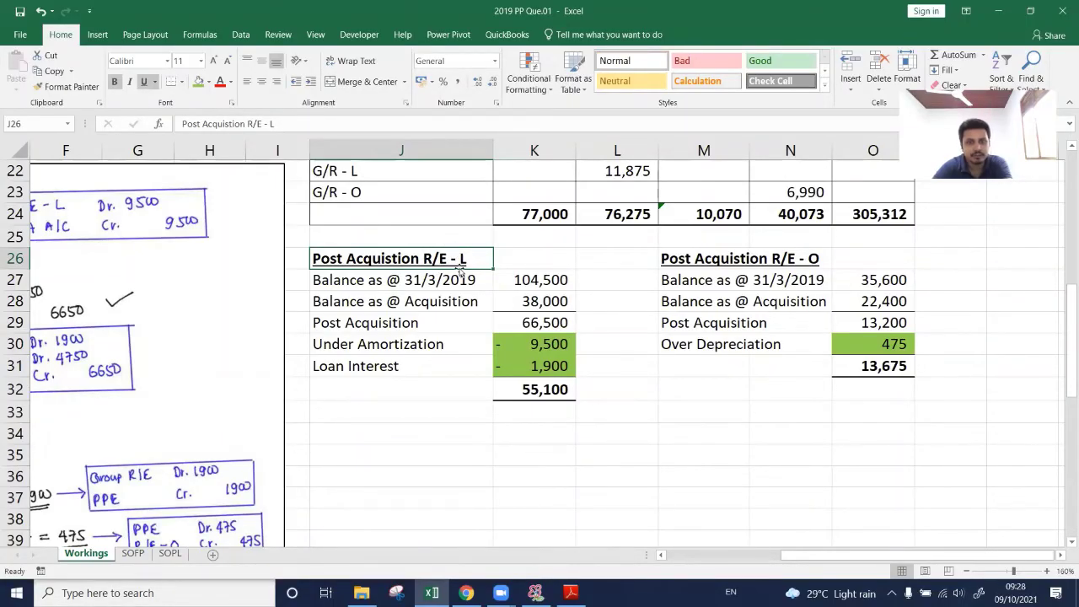
{"action": "left_click", "coordinate": [416, 343]}
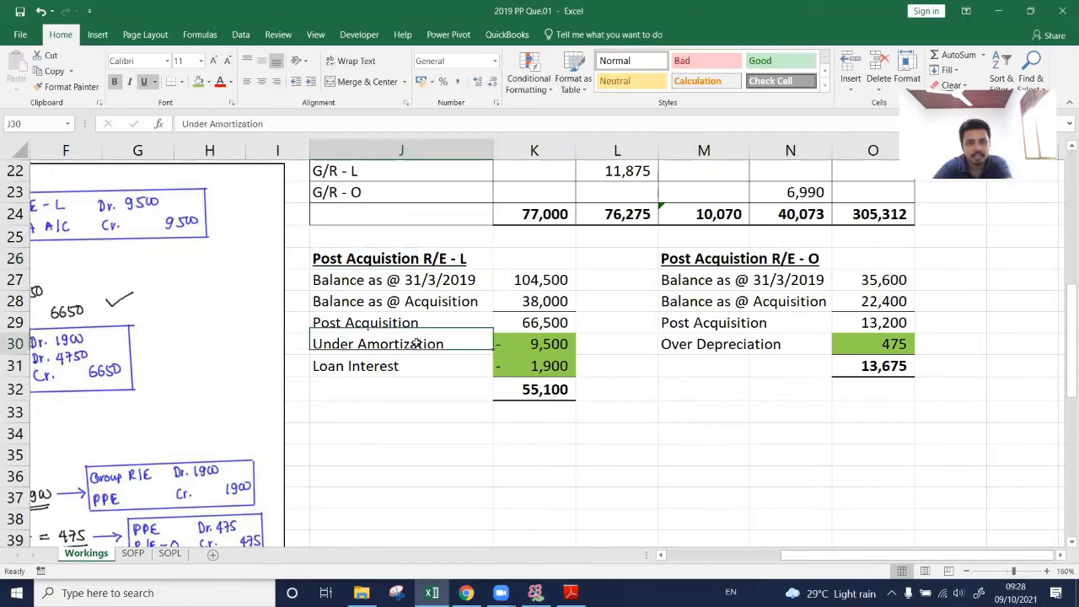
{"action": "left_click_drag", "start_coordinate": [417, 343], "coordinate": [432, 363]}
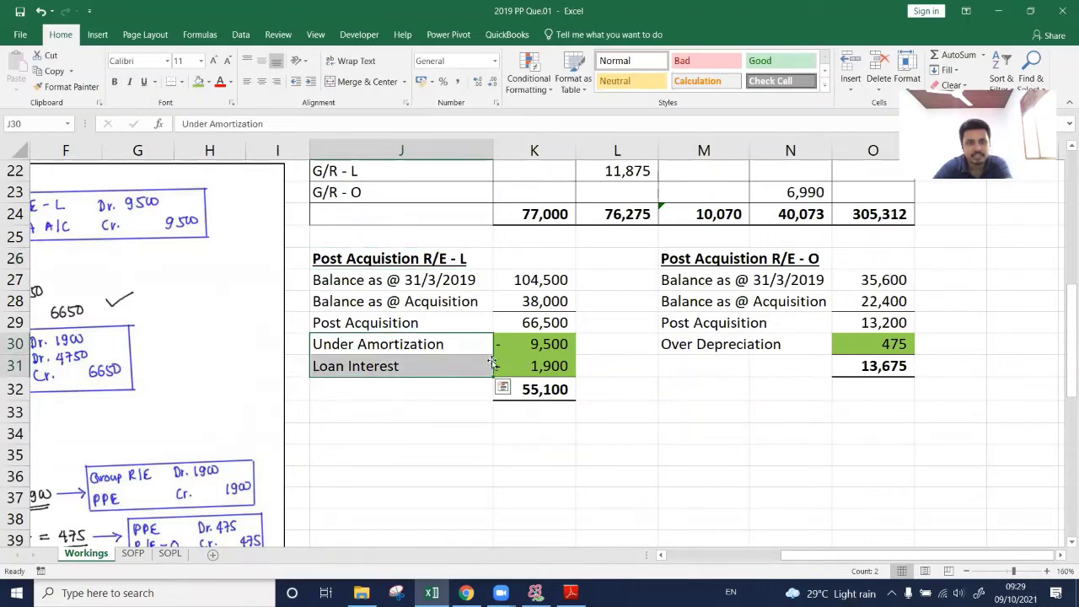
{"action": "left_click_drag", "start_coordinate": [518, 346], "coordinate": [442, 365]}
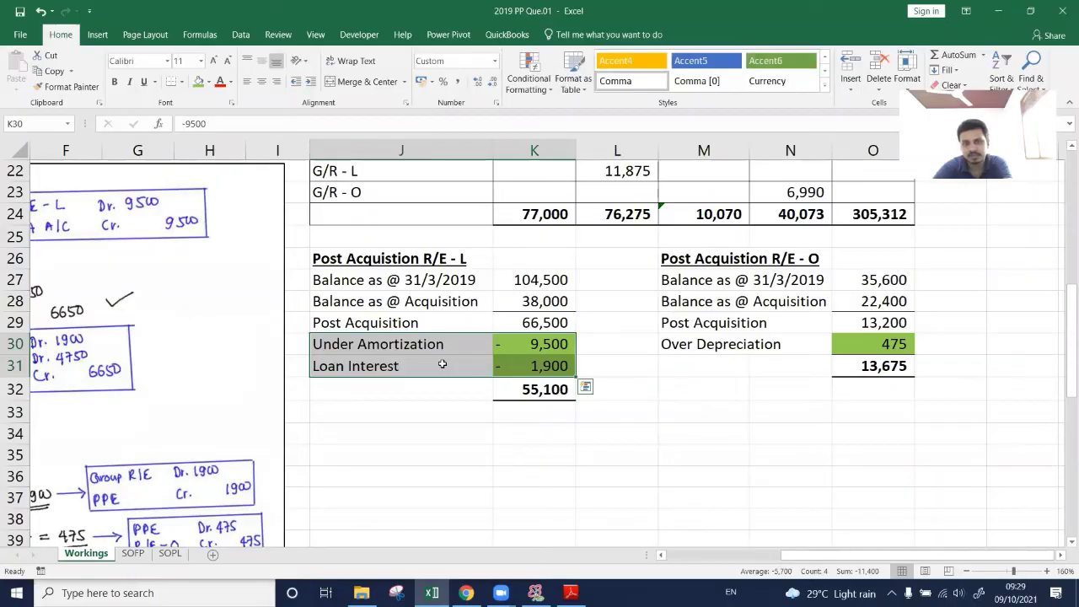
{"action": "left_click", "coordinate": [524, 344]}
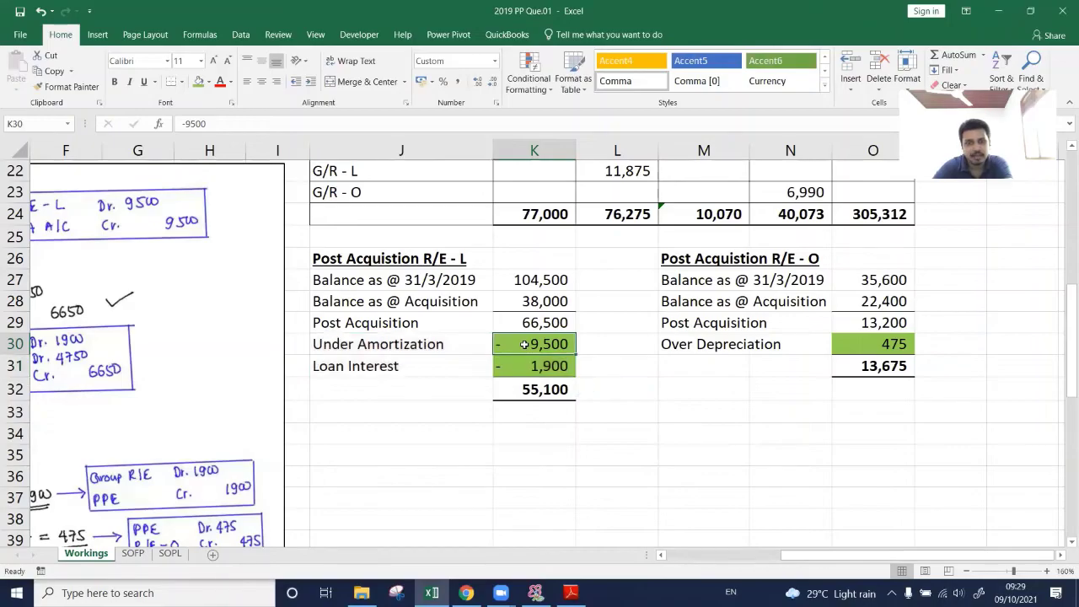
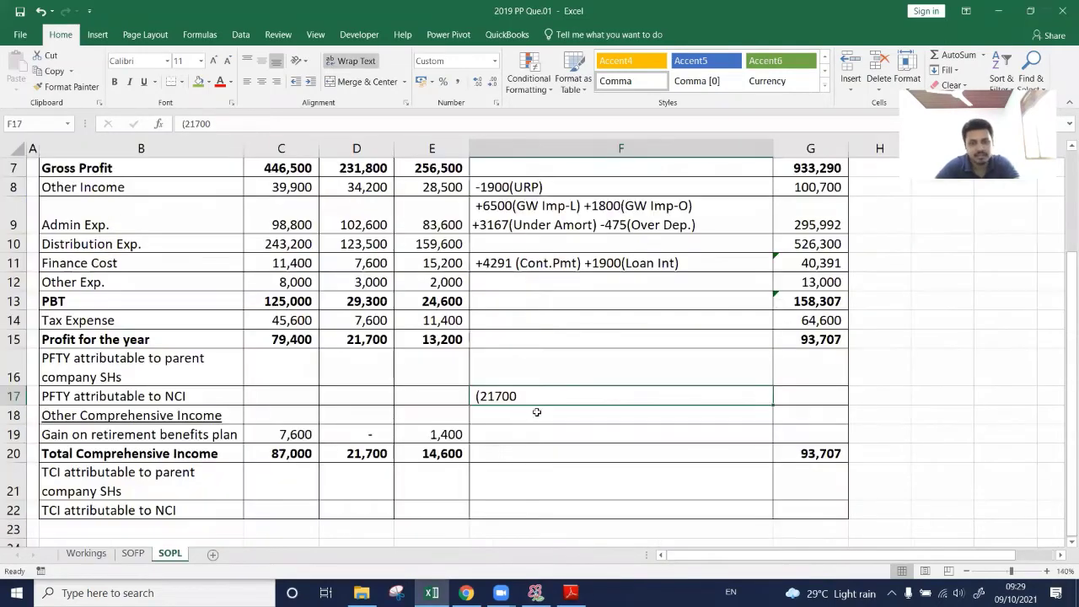
{"action": "double_click", "coordinate": [536, 395]}
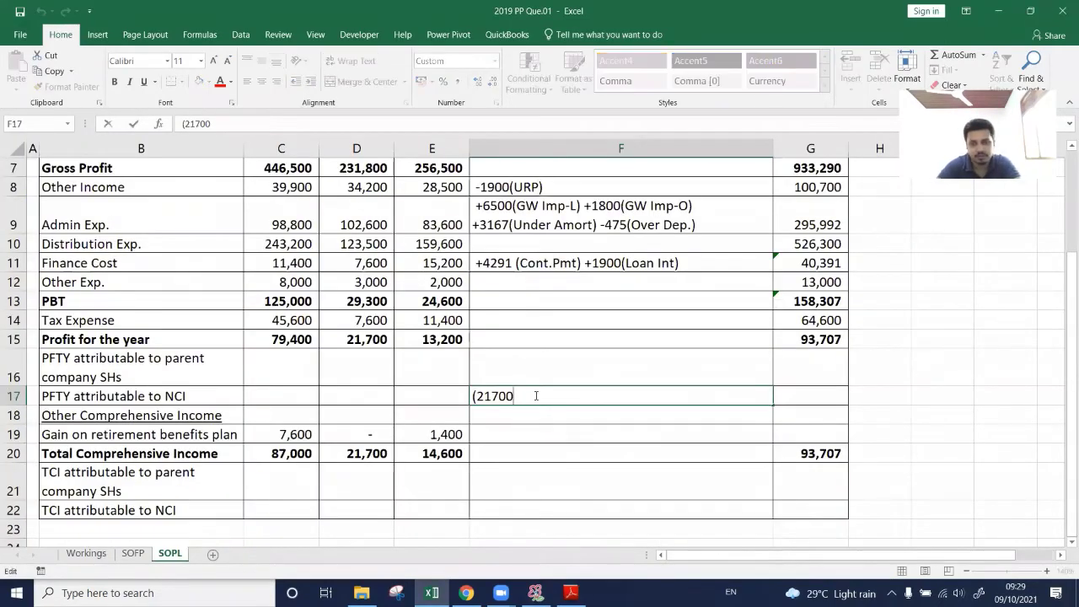
{"action": "type", "text": "-"}
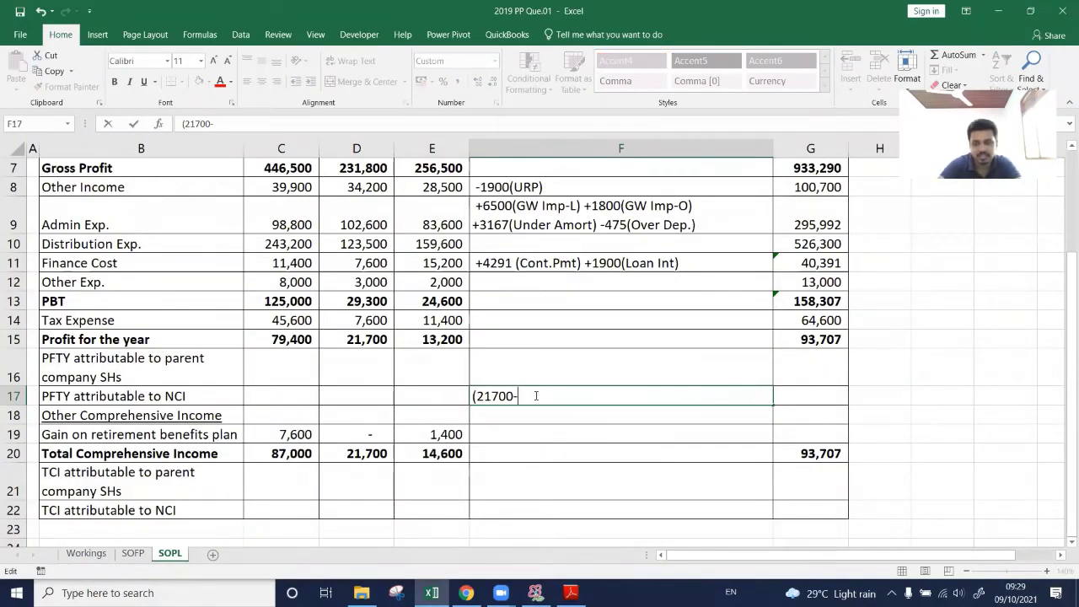
{"action": "type", "text": "31"}
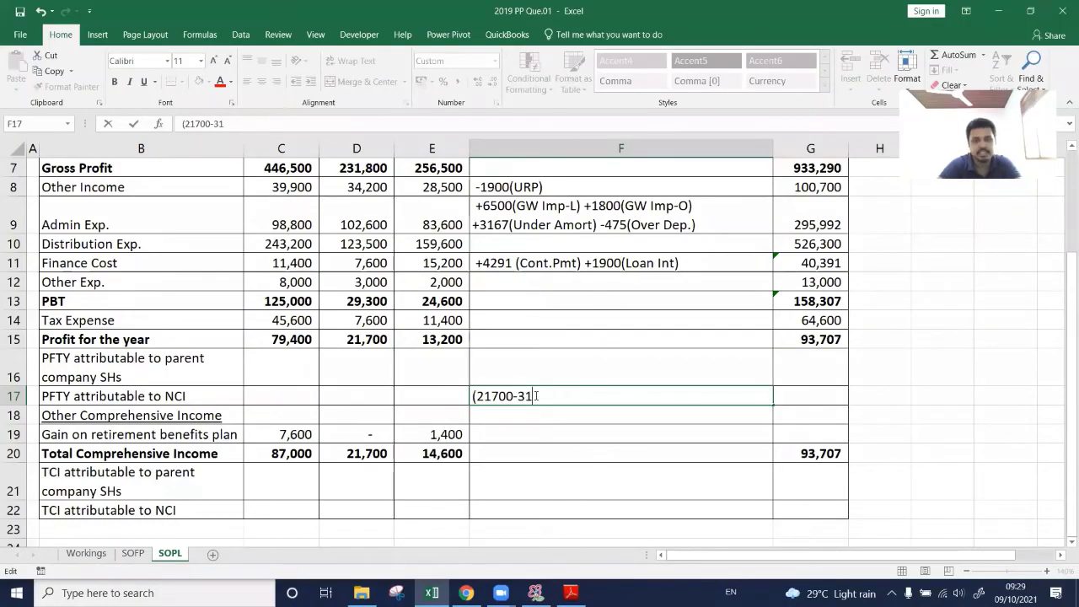
{"action": "type", "text": "67-"}
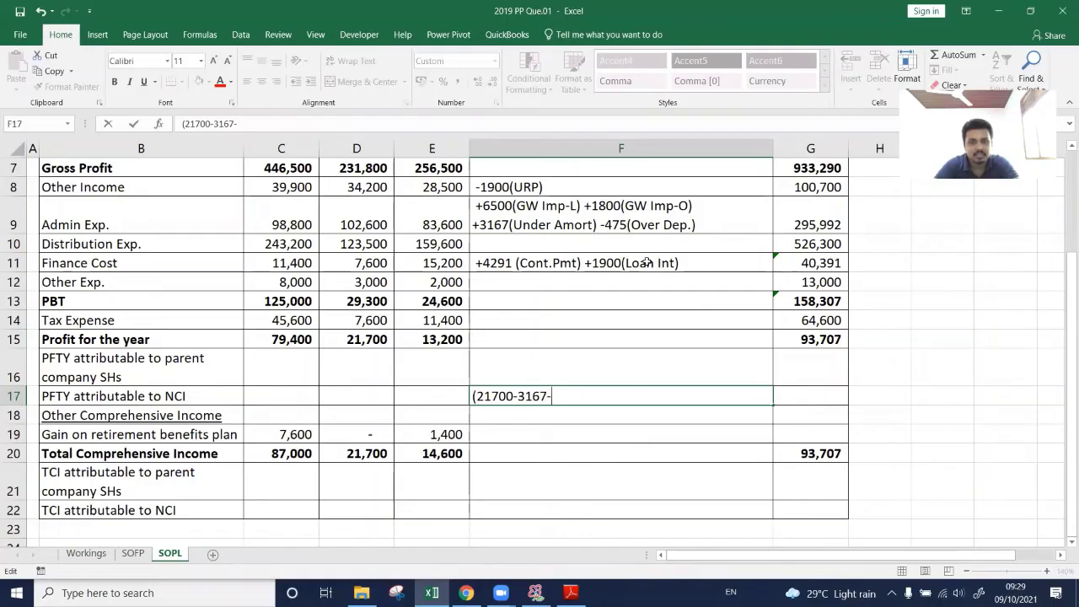
{"action": "type", "text": "19"}
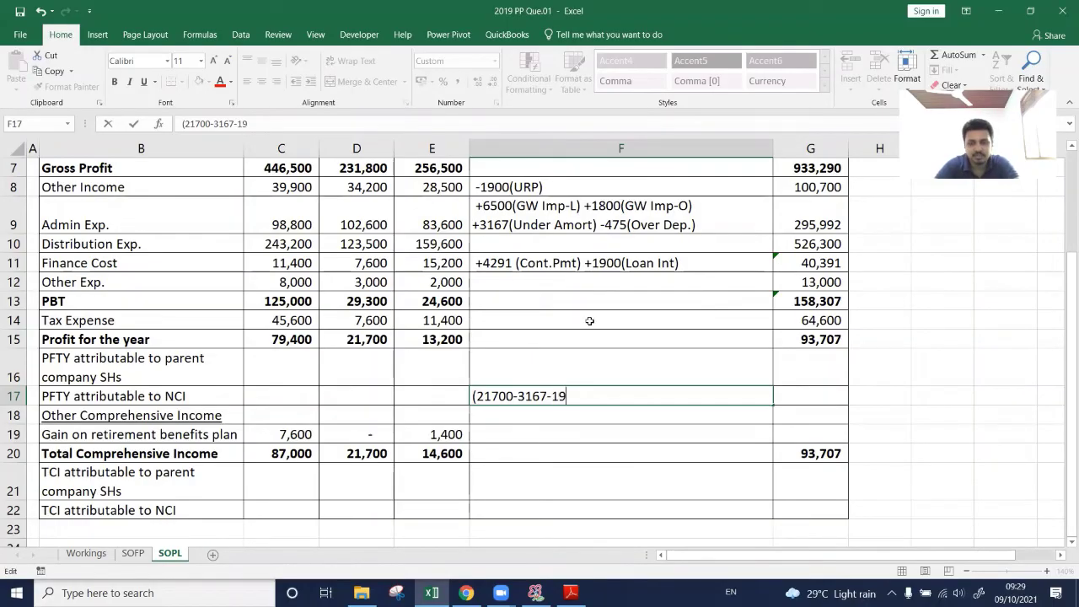
{"action": "type", "text": "00"}
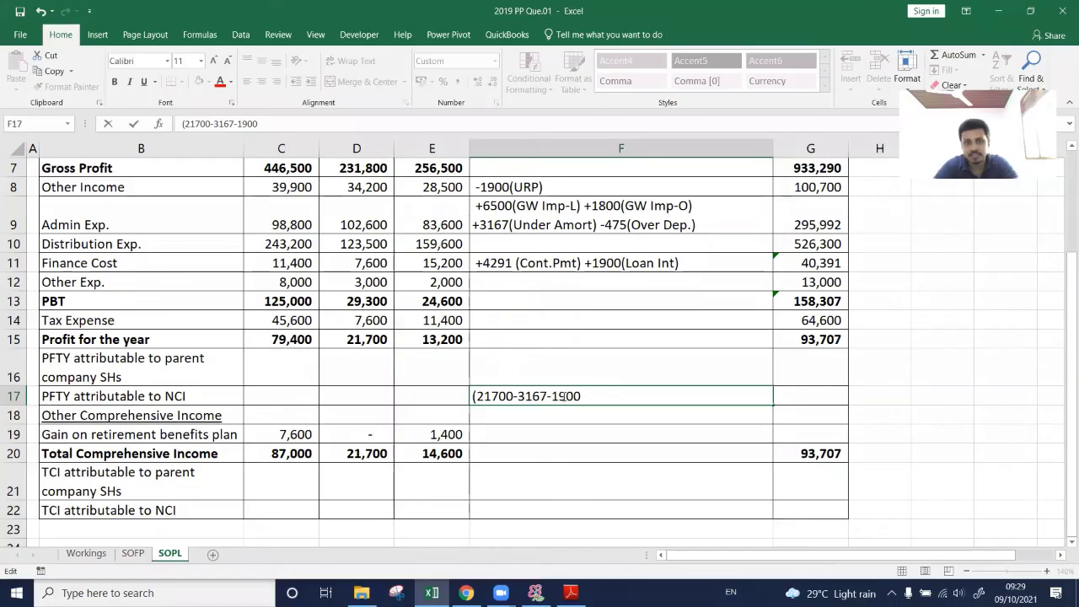
{"action": "type", "text": ")"}
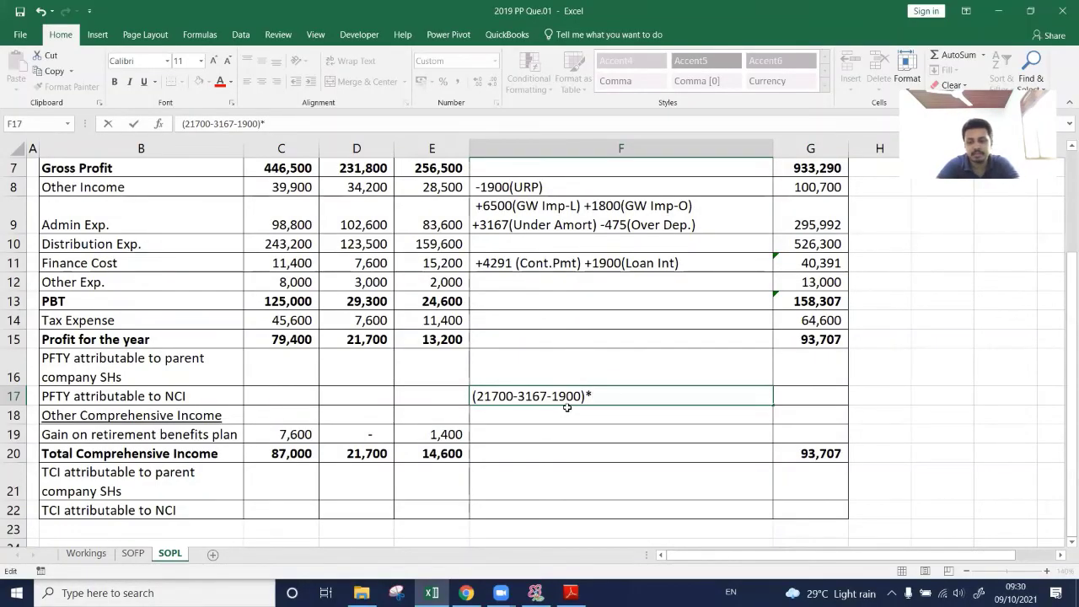
{"action": "type", "text": "*25%"}
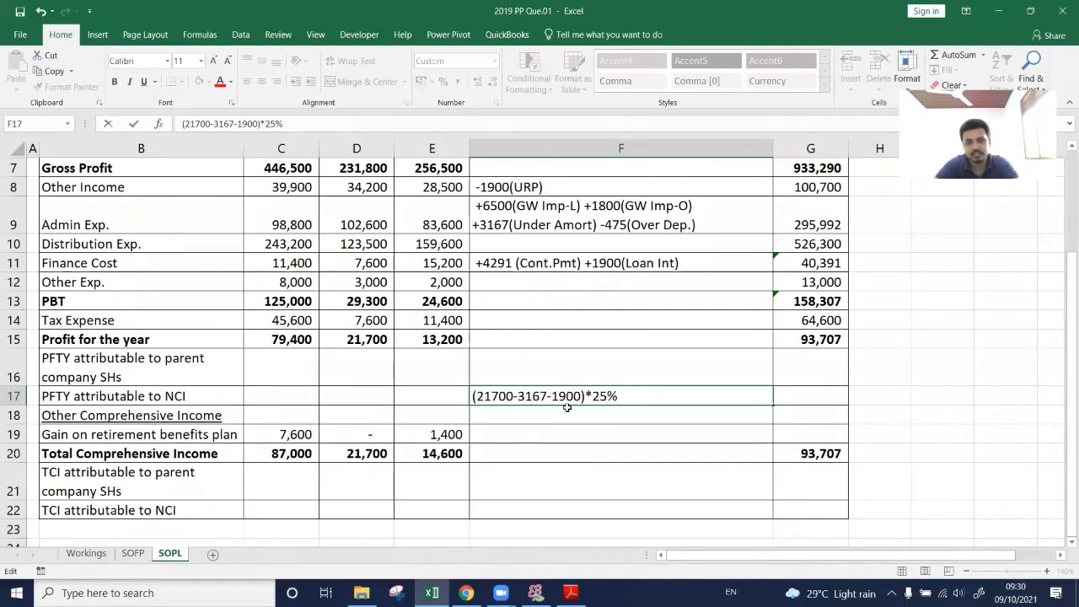
{"action": "key", "text": "Return"}
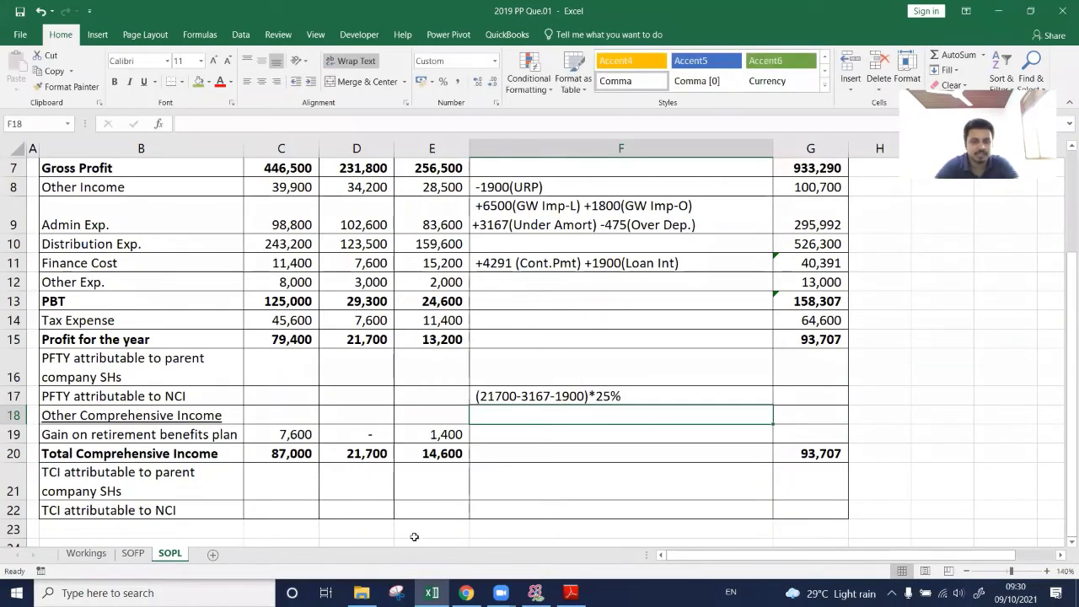
Check the NCI percentages in the group structure on the Workings sheet and append " + (" to the working in SOPL cell F17.
{"action": "left_click", "coordinate": [91, 554]}
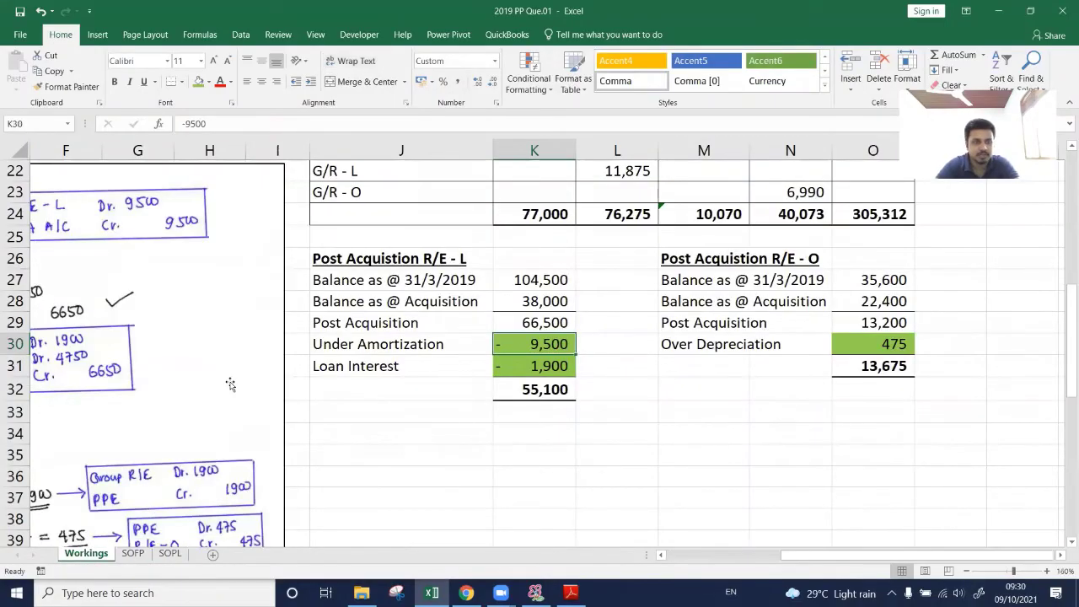
{"action": "scroll", "coordinate": [231, 384], "scroll_direction": "left", "scroll_amount": 5}
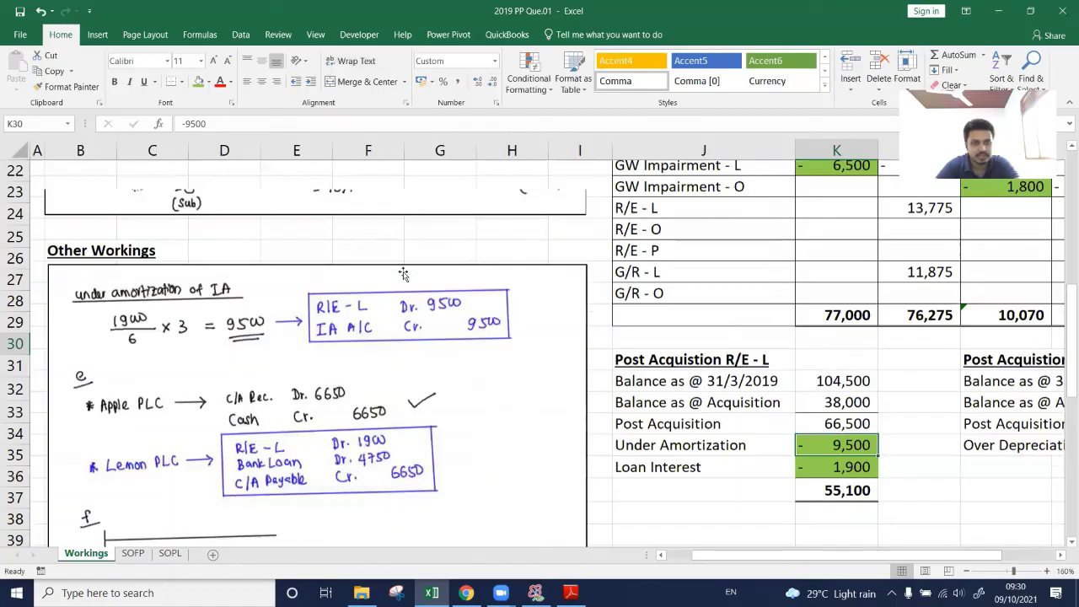
{"action": "scroll", "coordinate": [287, 295], "scroll_direction": "up", "scroll_amount": 4}
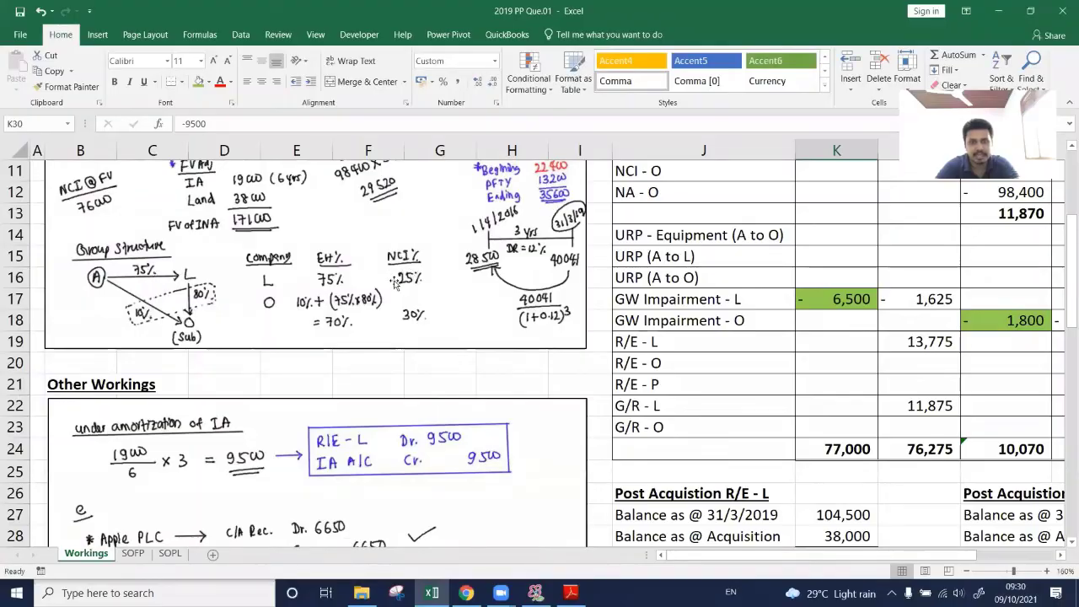
{"action": "left_click", "coordinate": [170, 554]}
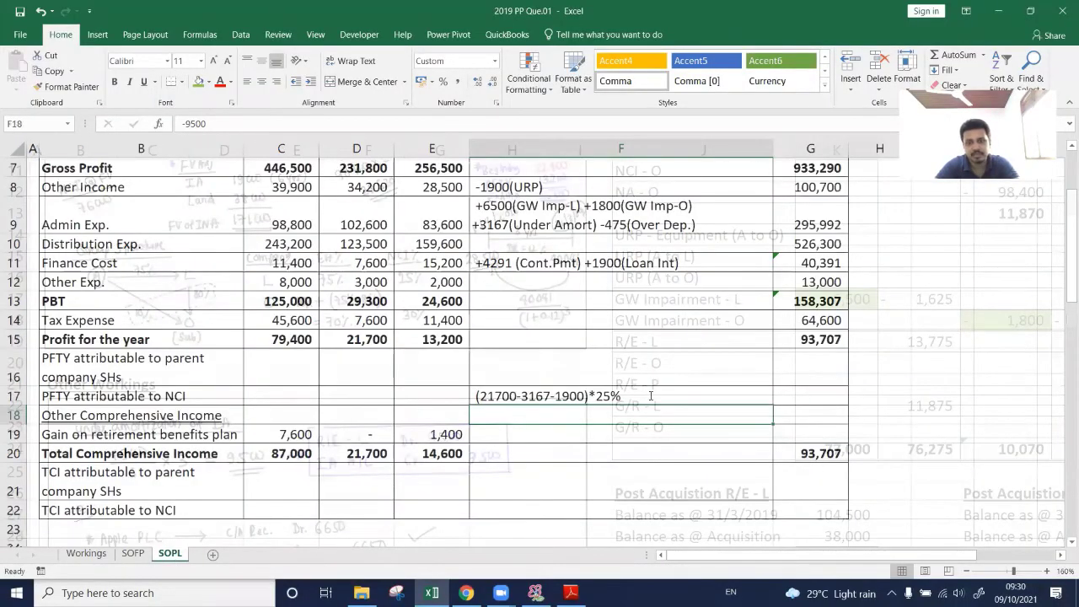
{"action": "double_click", "coordinate": [651, 396]}
{"action": "key", "text": "ctrl+v"}
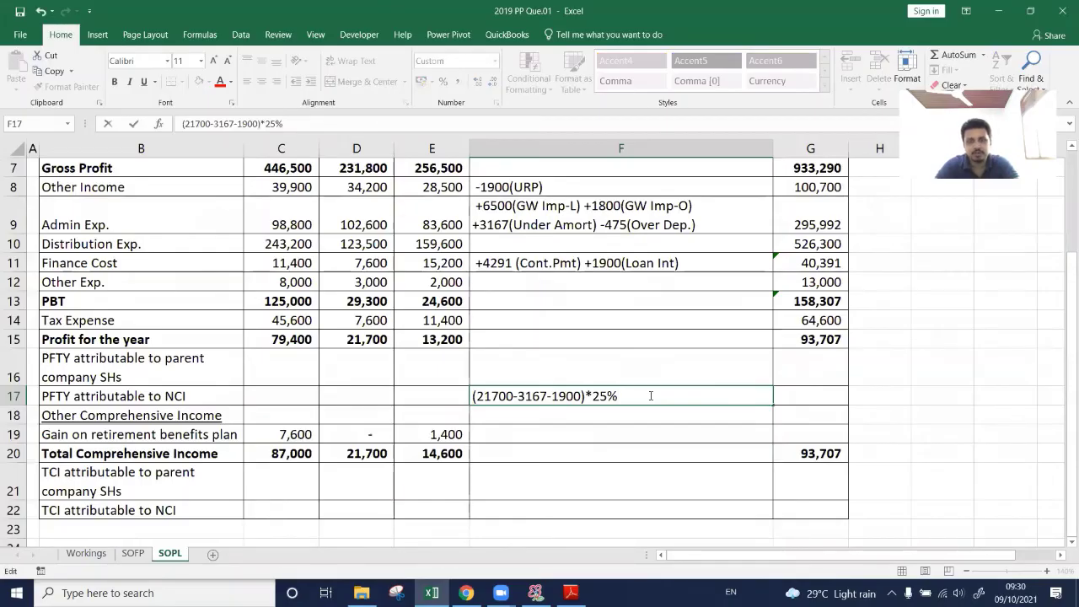
{"action": "type", "text": "+"}
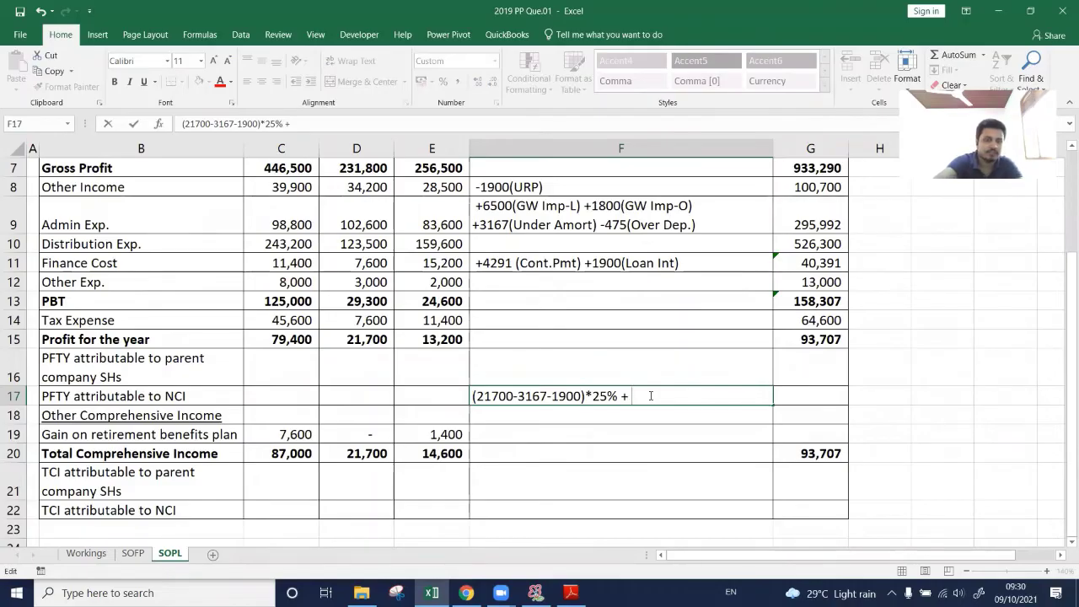
{"action": "type", "text": " ("}
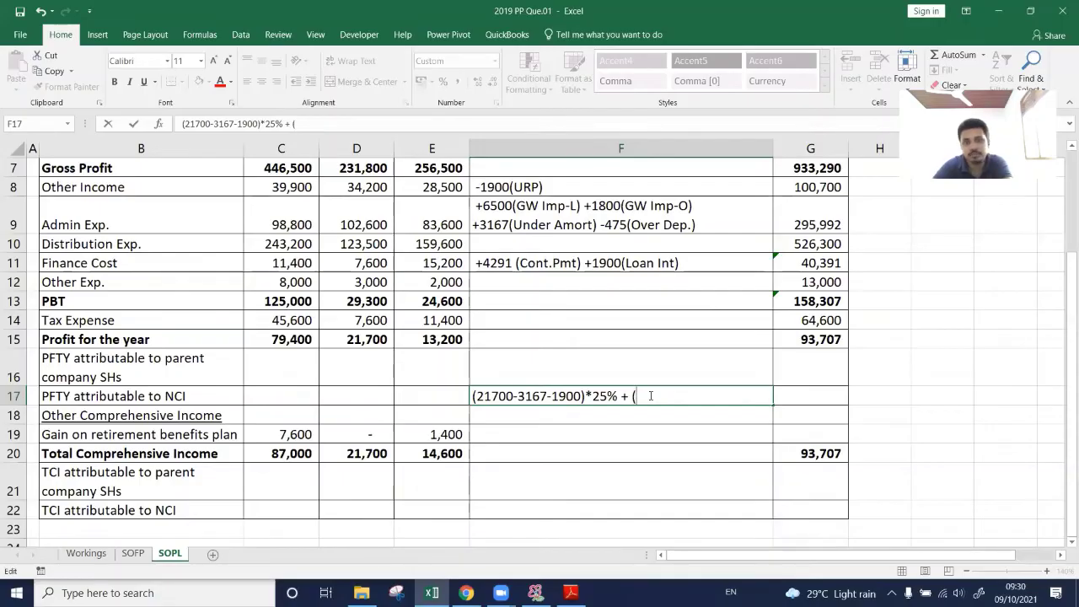
Add O PLC's profit for the year, 13200, followed by a minus sign, inside the second bracket in F17.
{"action": "left_click_drag", "start_coordinate": [620, 398], "coordinate": [471, 407]}
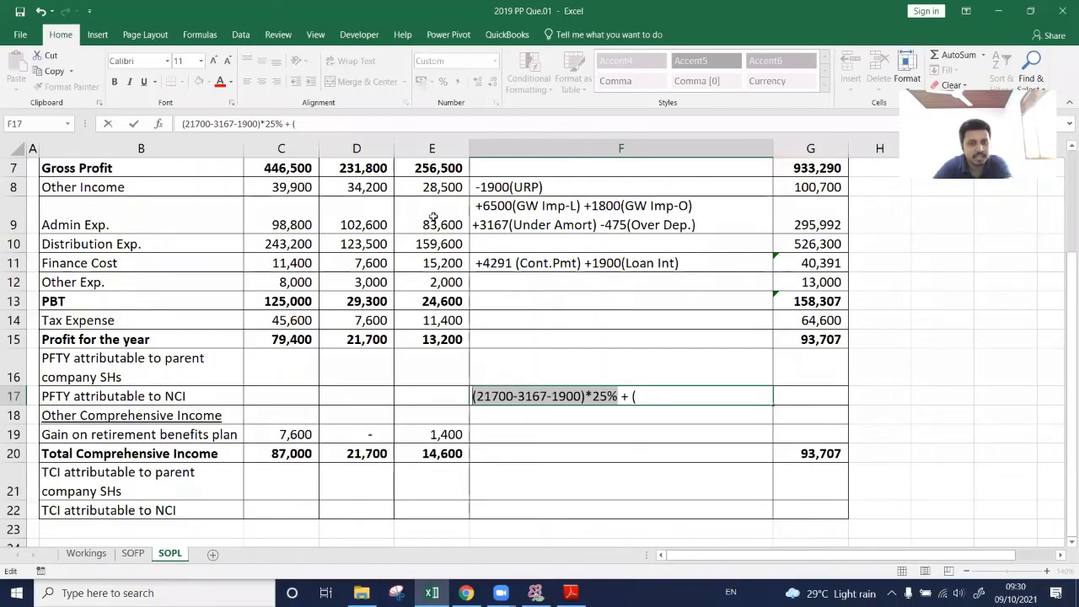
{"action": "left_click", "coordinate": [643, 398]}
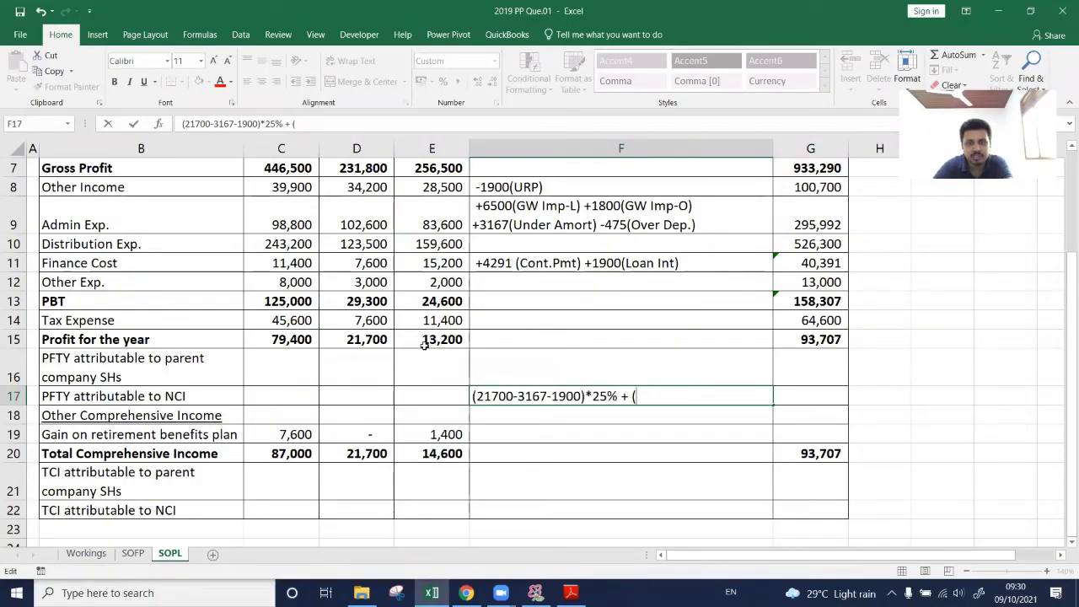
{"action": "type", "text": "1320"}
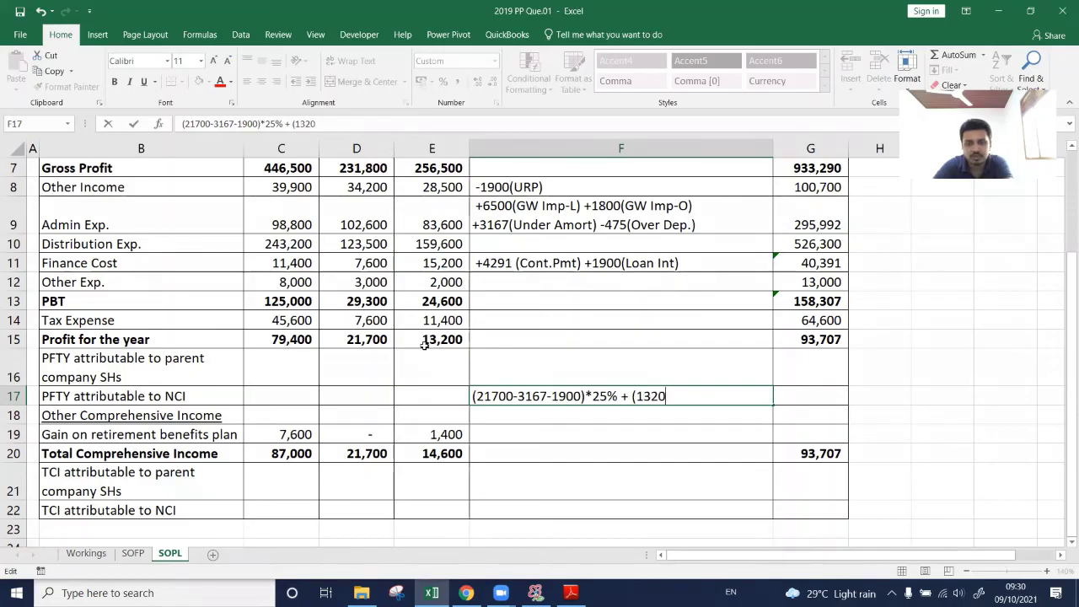
{"action": "type", "text": "0"}
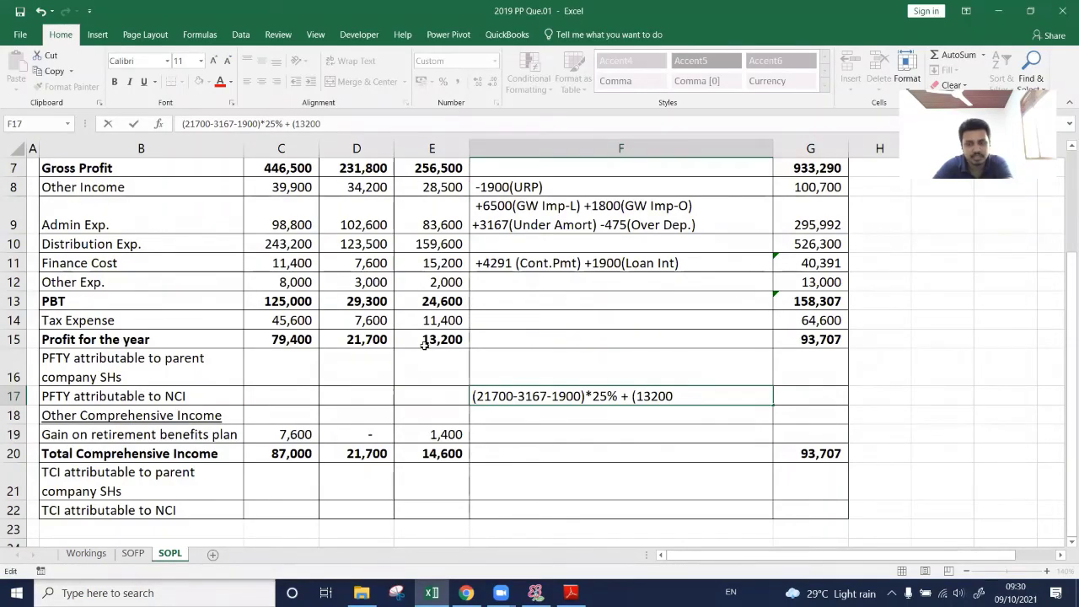
{"action": "type", "text": "-"}
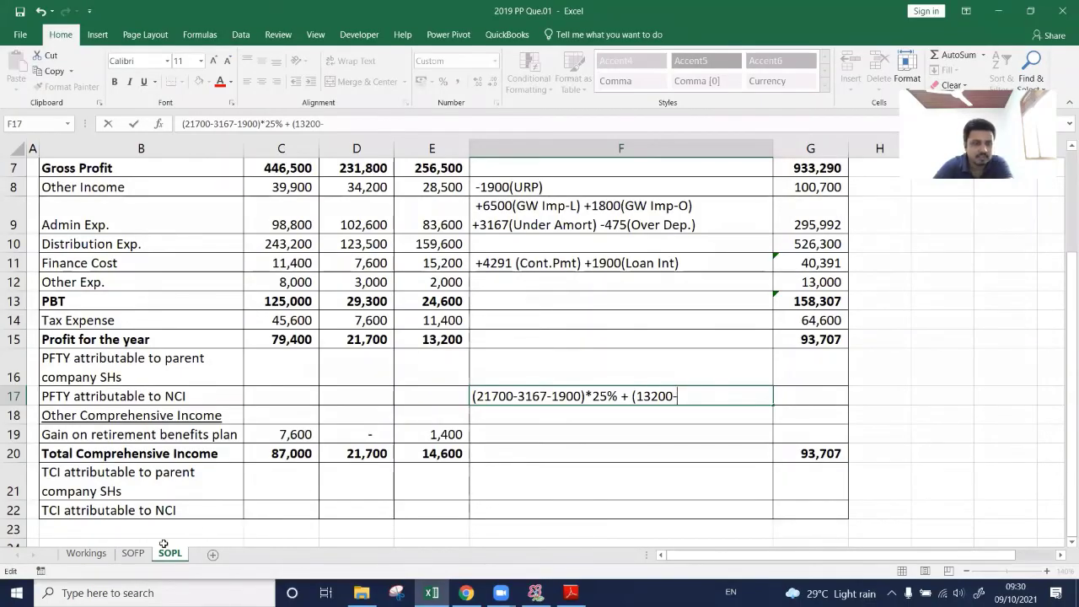
Check the Over Depreciation adjustment in Post Acquisition R/E - O on Workings and replace the trailing minus in SOPL cell F17 with +475.
{"action": "left_click", "coordinate": [86, 553]}
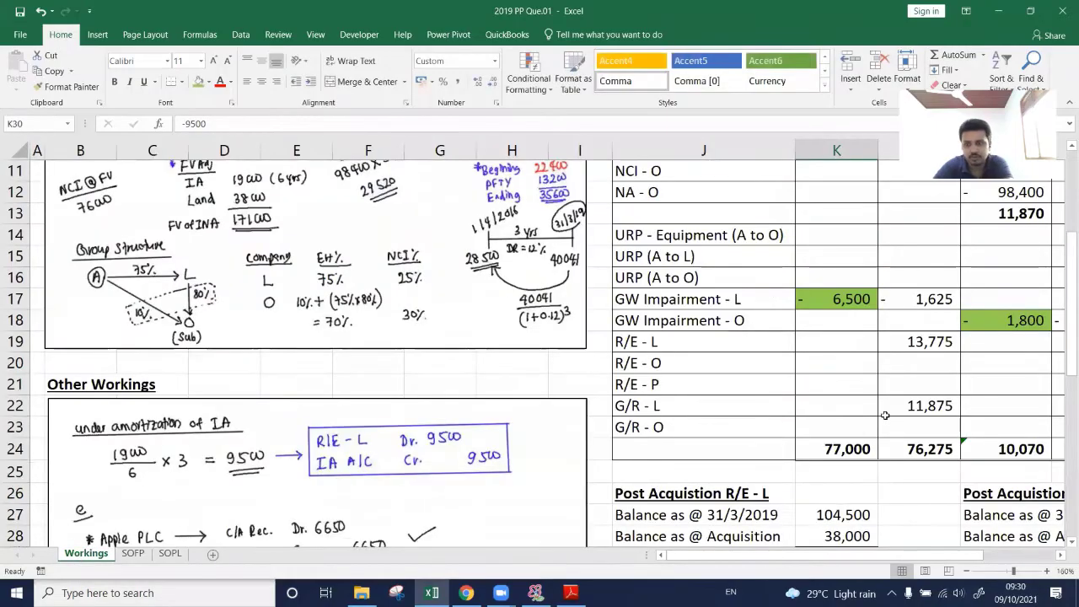
{"action": "scroll", "coordinate": [885, 415], "scroll_direction": "down", "scroll_amount": 2}
{"action": "scroll", "coordinate": [886, 415], "scroll_direction": "right", "scroll_amount": 2}
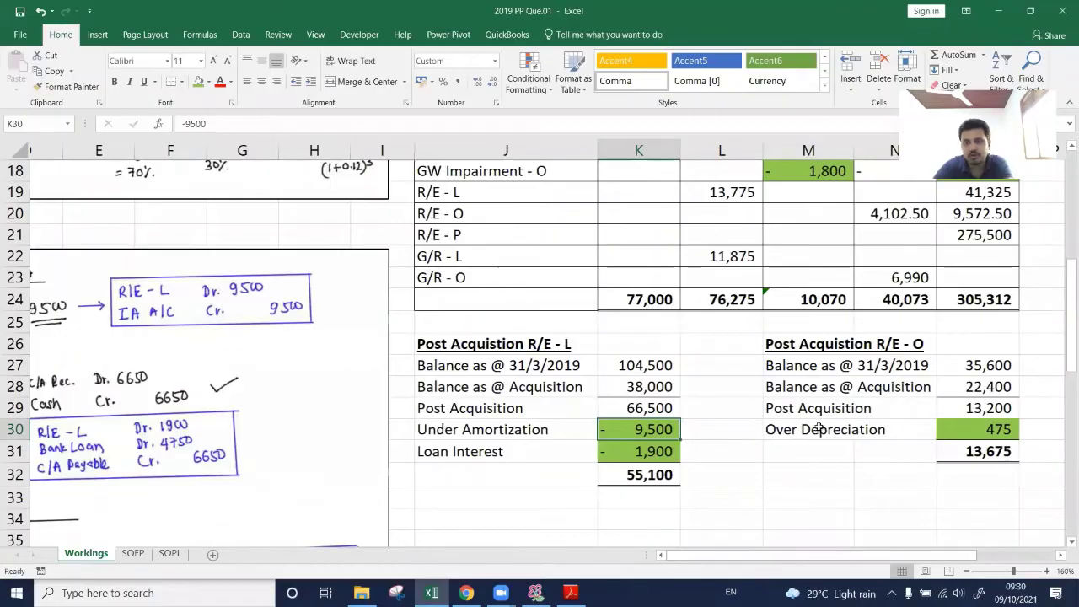
{"action": "scroll", "coordinate": [945, 399], "scroll_direction": "right", "scroll_amount": 1}
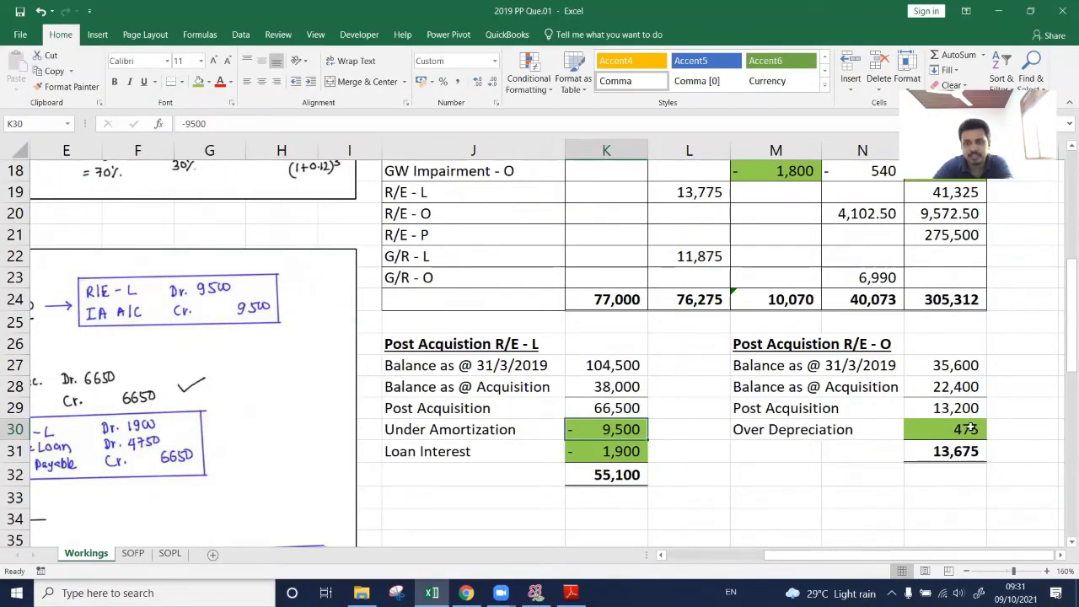
{"action": "left_click", "coordinate": [170, 554]}
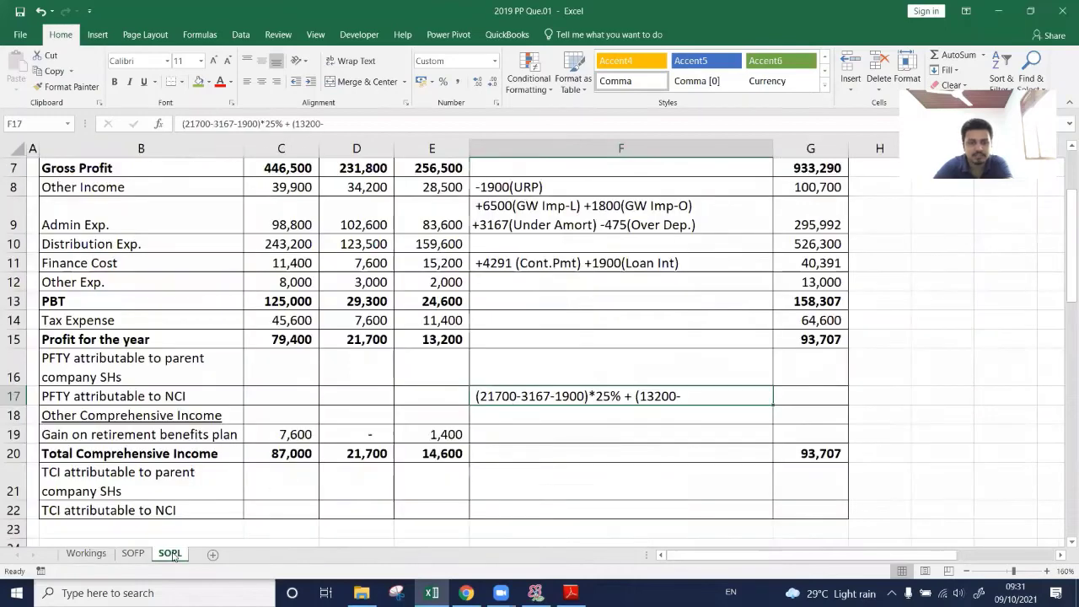
{"action": "double_click", "coordinate": [690, 394]}
{"action": "key", "text": "BackSpace"}
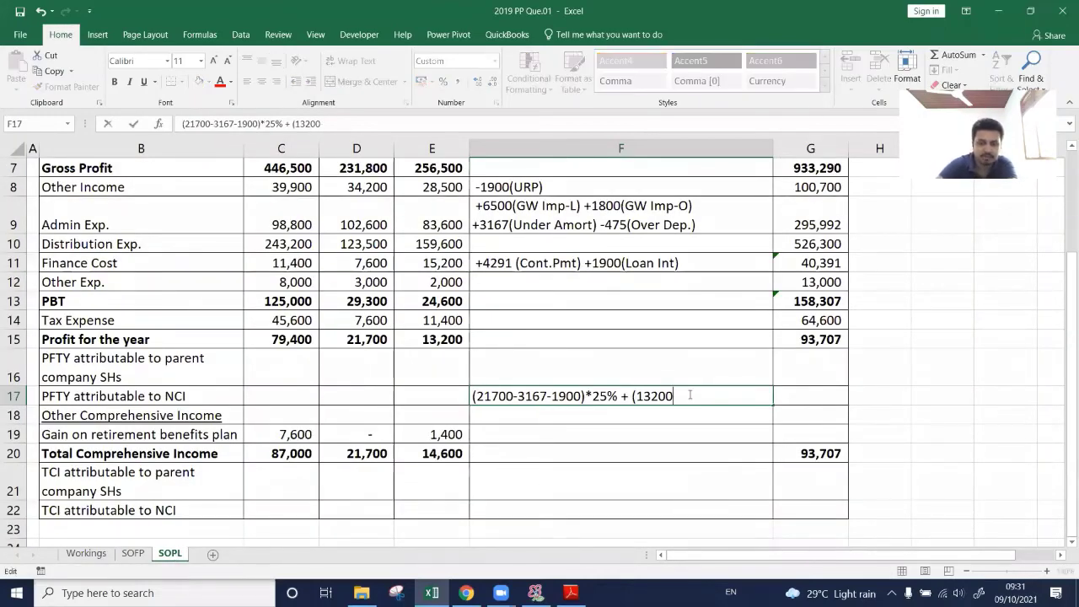
{"action": "type", "text": "+475"}
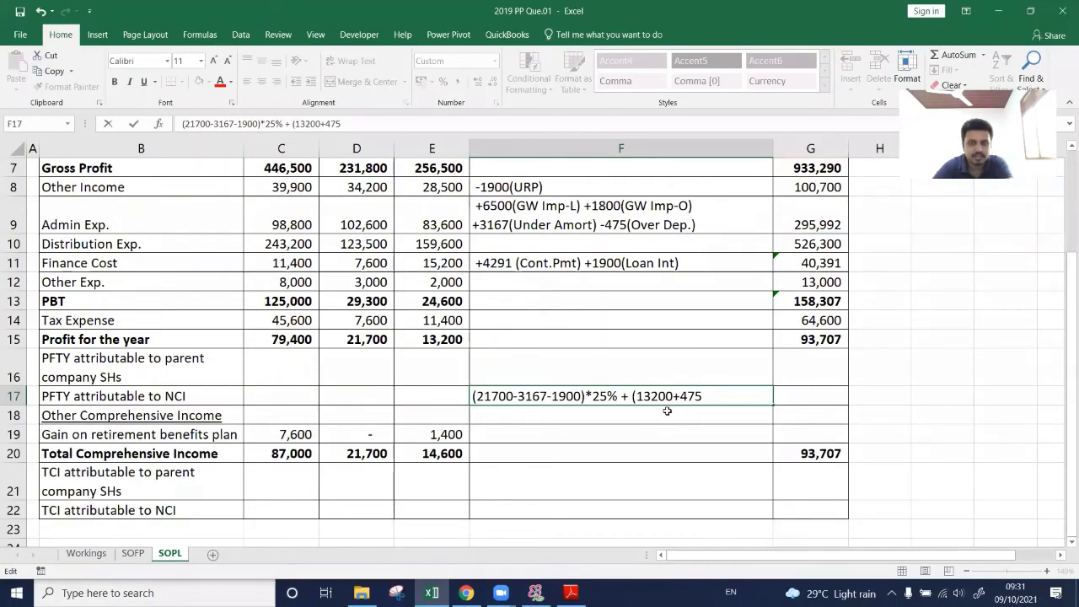
Fill the NCI - L cell of the GW Impairment - L row in Working 1 with orange and return to the SOPL sheet.
{"action": "scroll", "coordinate": [614, 419], "scroll_direction": "up", "scroll_amount": 1}
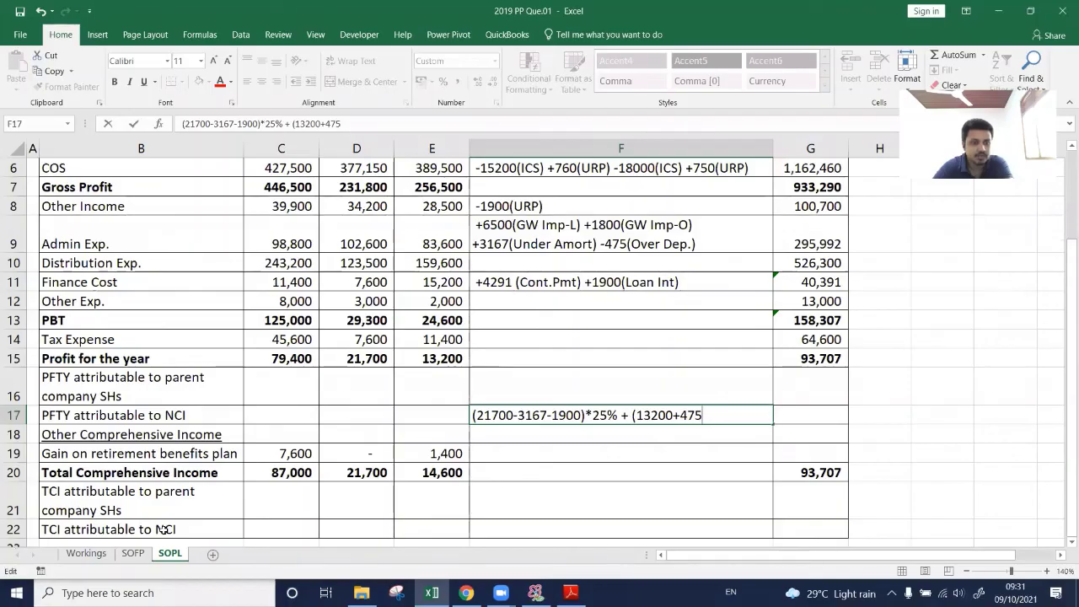
{"action": "left_click", "coordinate": [94, 554]}
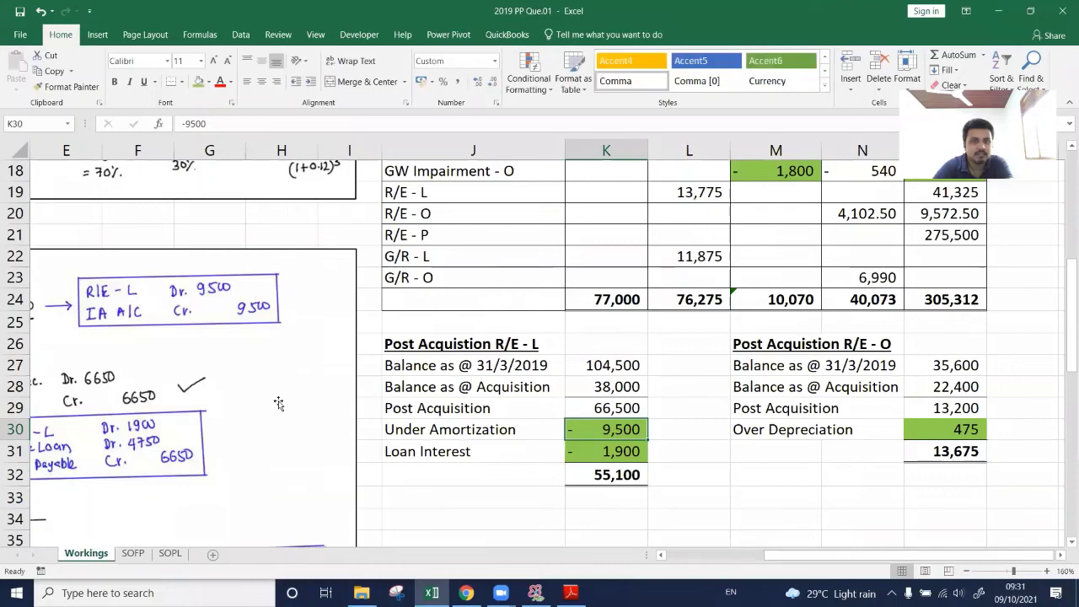
{"action": "scroll", "coordinate": [278, 404], "scroll_direction": "up", "scroll_amount": 4}
{"action": "scroll", "coordinate": [278, 404], "scroll_direction": "left", "scroll_amount": 2}
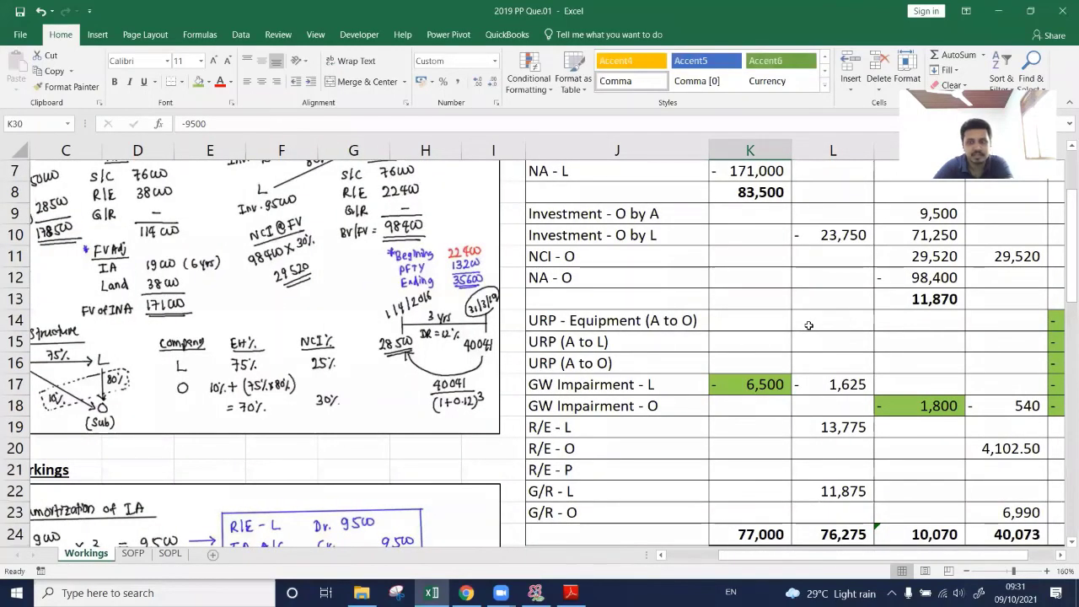
{"action": "scroll", "coordinate": [800, 321], "scroll_direction": "right", "scroll_amount": 3}
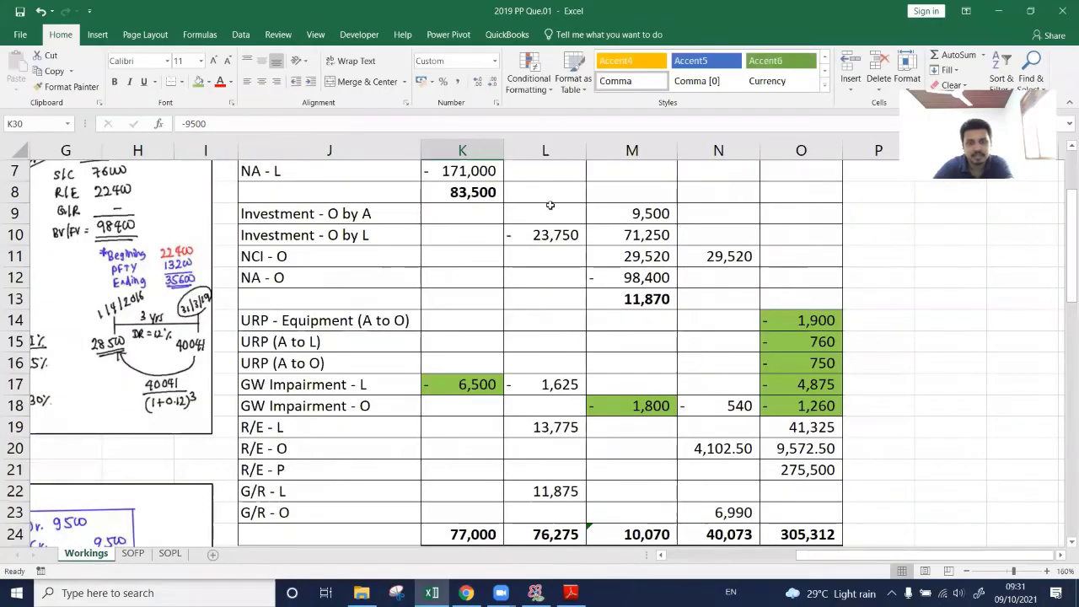
{"action": "scroll", "coordinate": [547, 455], "scroll_direction": "up", "scroll_amount": 2}
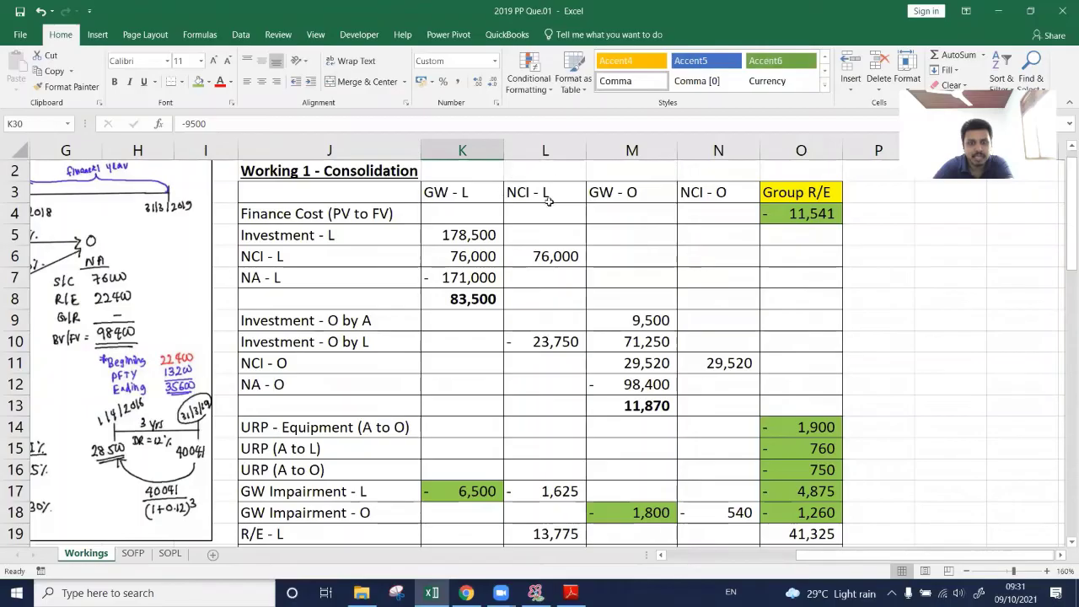
{"action": "left_click", "coordinate": [539, 492]}
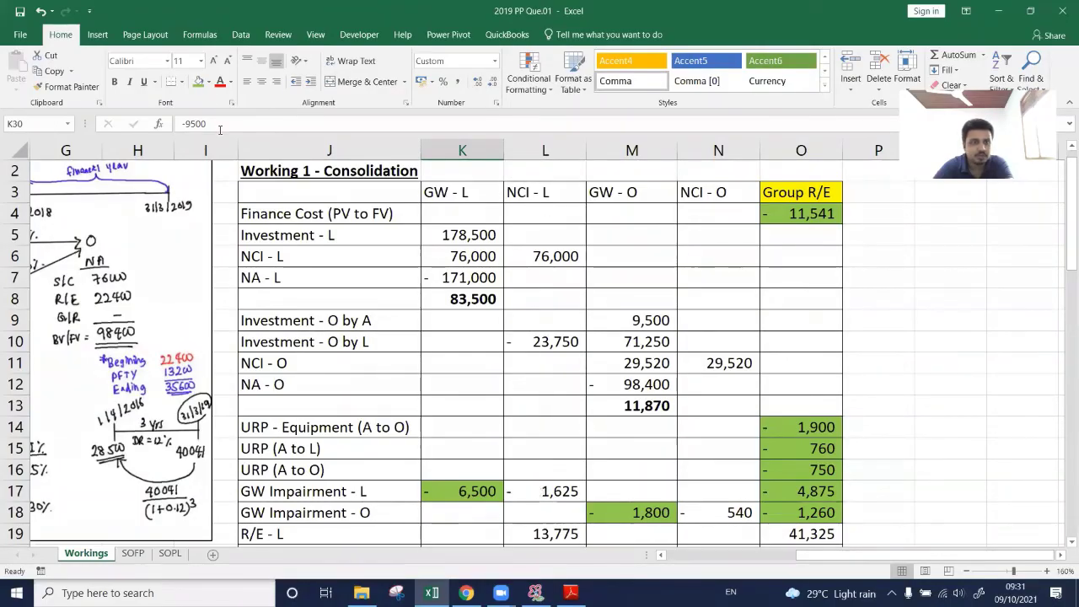
{"action": "left_click", "coordinate": [209, 85]}
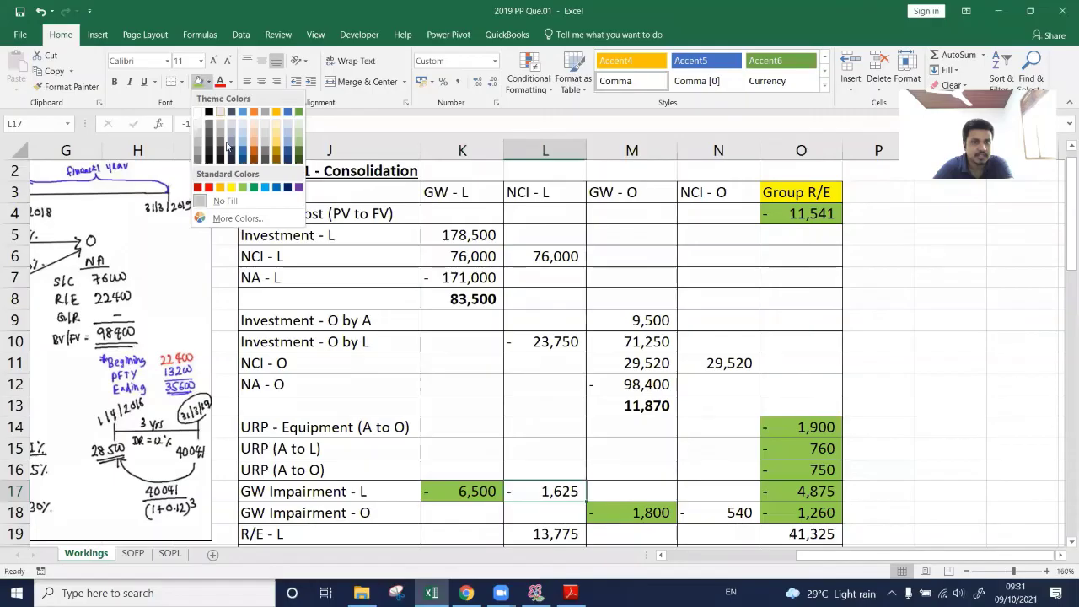
{"action": "left_click", "coordinate": [220, 187]}
{"action": "left_click", "coordinate": [170, 553]}
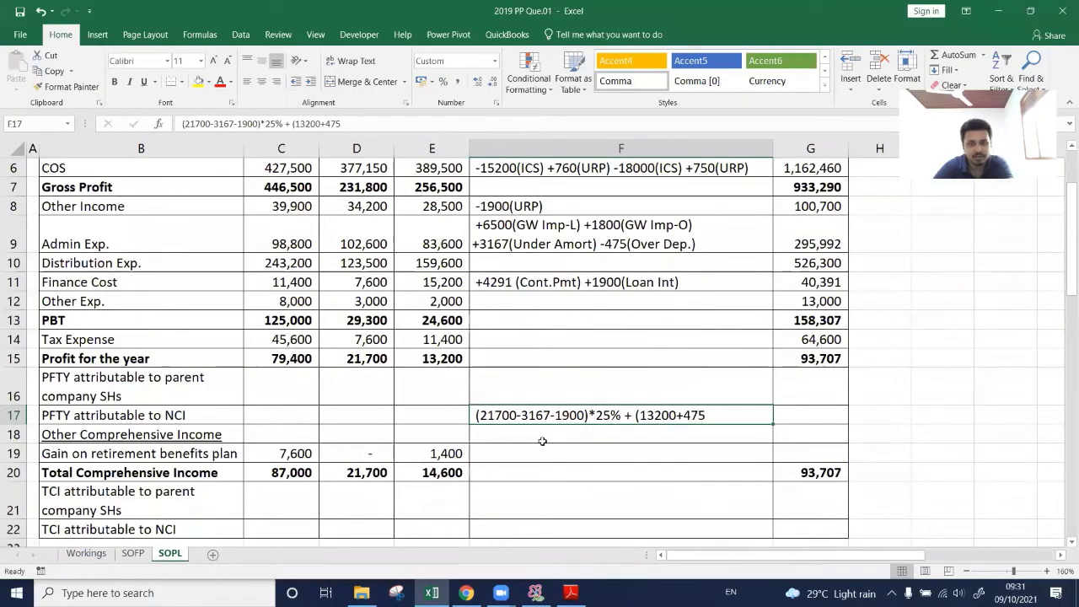
Deduct the 1625 goodwill impairment share inside the first bracket of the NCI profit working in SOPL cell F17.
{"action": "double_click", "coordinate": [587, 415]}
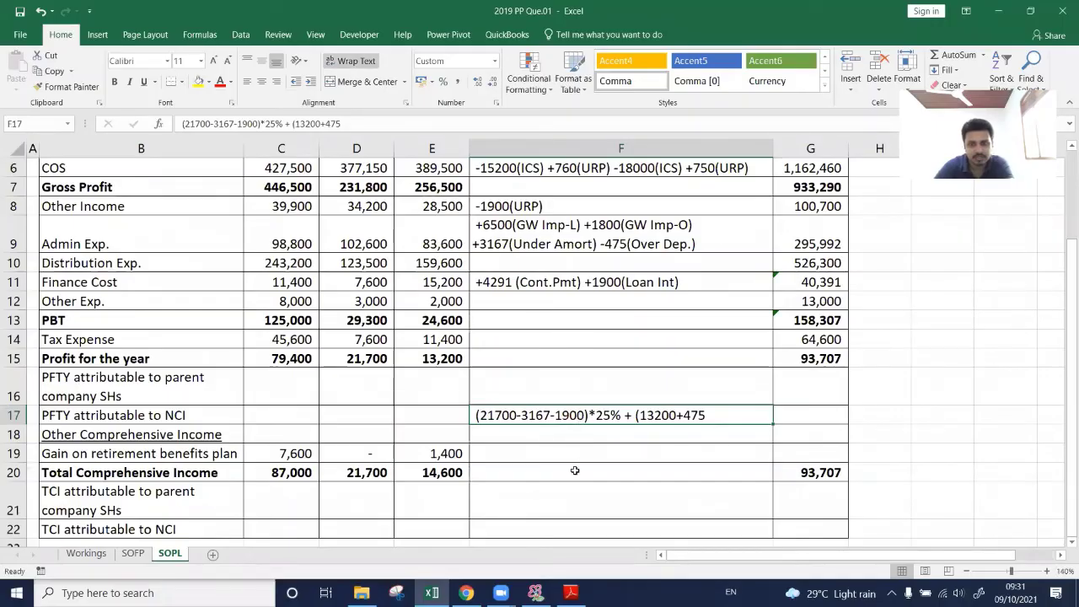
{"action": "type", "text": "-16"}
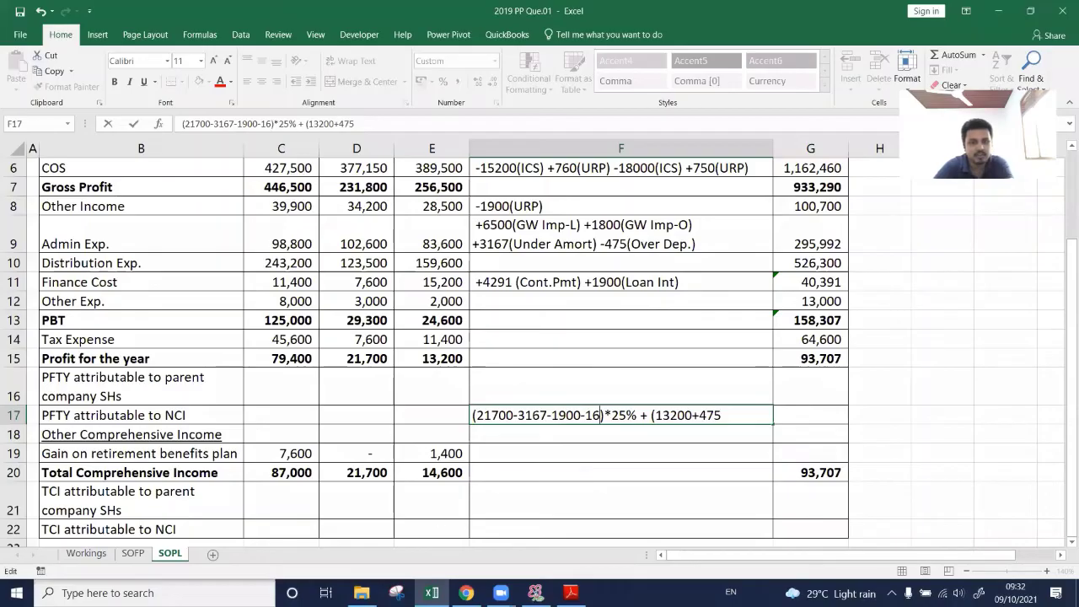
{"action": "type", "text": "25"}
On the Workings sheet, apply the same highlight fill to the NCI - O cell of the GW Impairment - O row.
{"action": "left_click", "coordinate": [133, 554]}
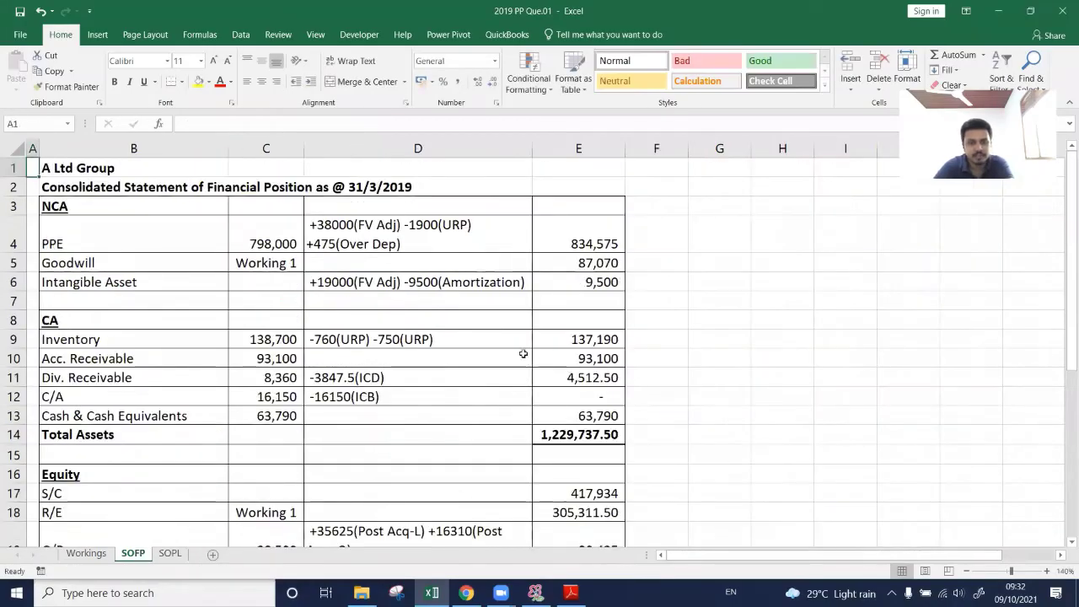
{"action": "left_click", "coordinate": [84, 554]}
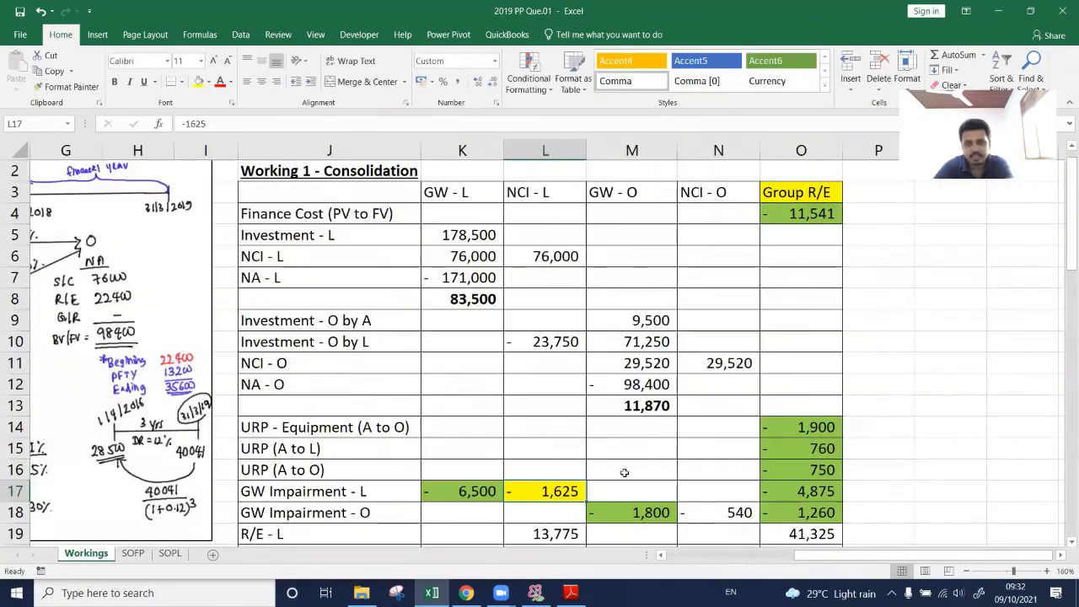
{"action": "left_click", "coordinate": [730, 512]}
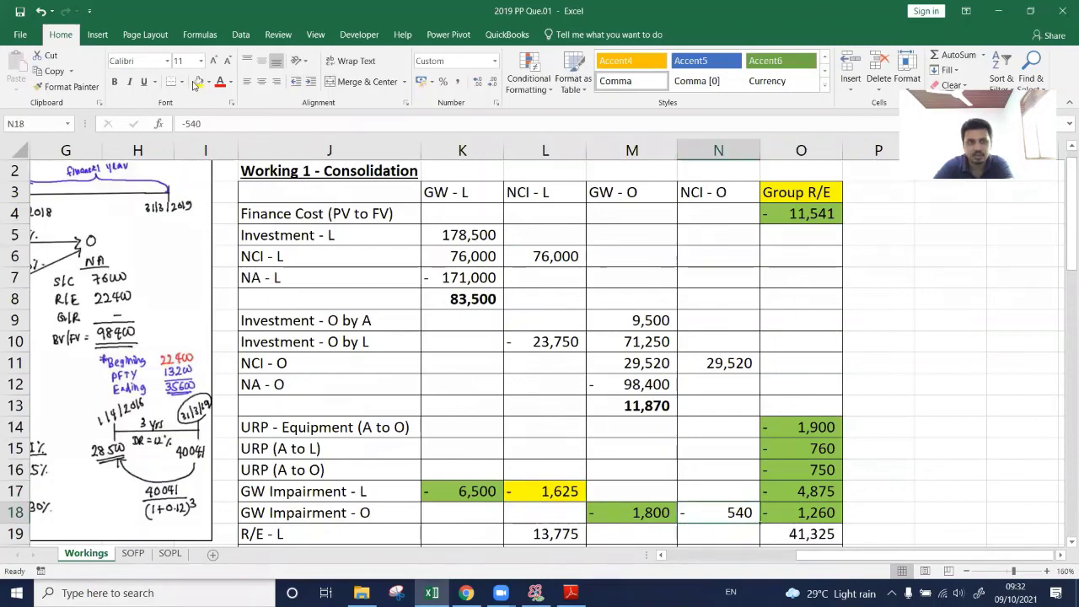
{"action": "key", "text": "F4"}
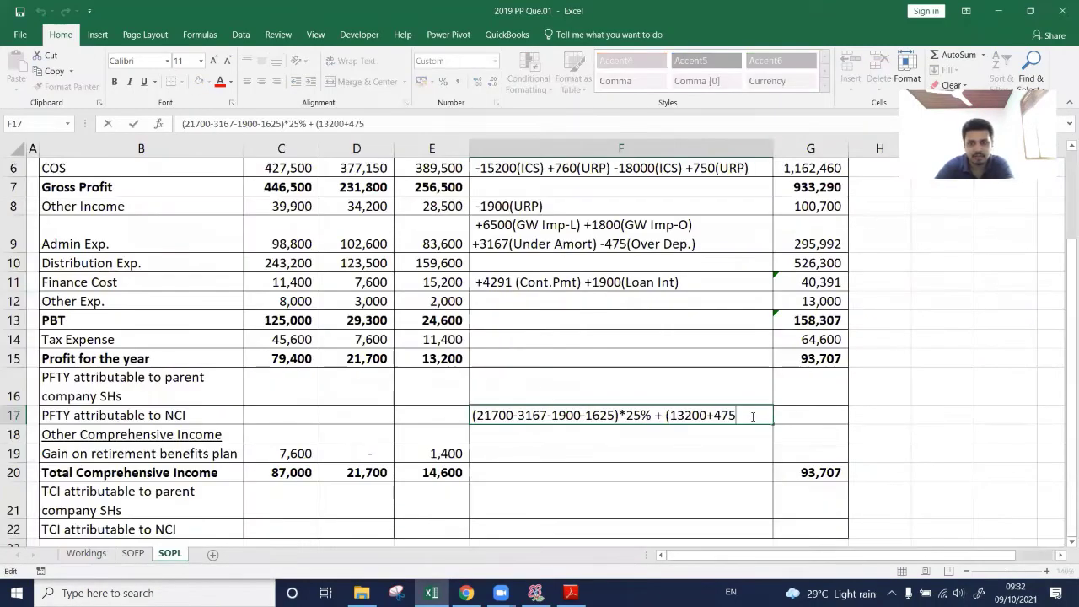
Complete the second bracket of the working in SOPL cell F17 with -540)*30%.
{"action": "type", "text": "-540"}
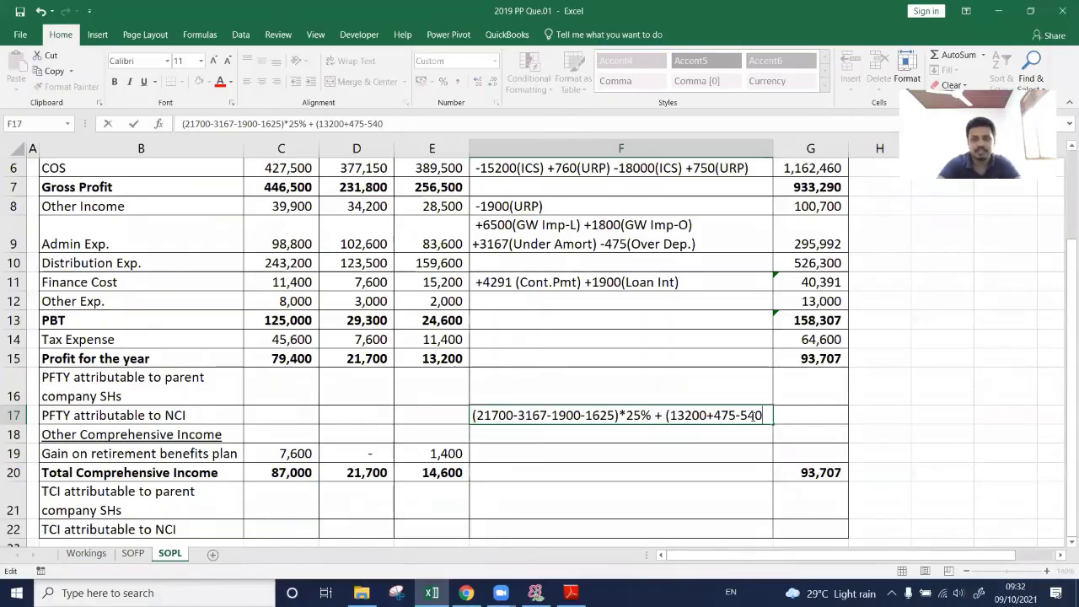
{"action": "type", "text": ")*3"}
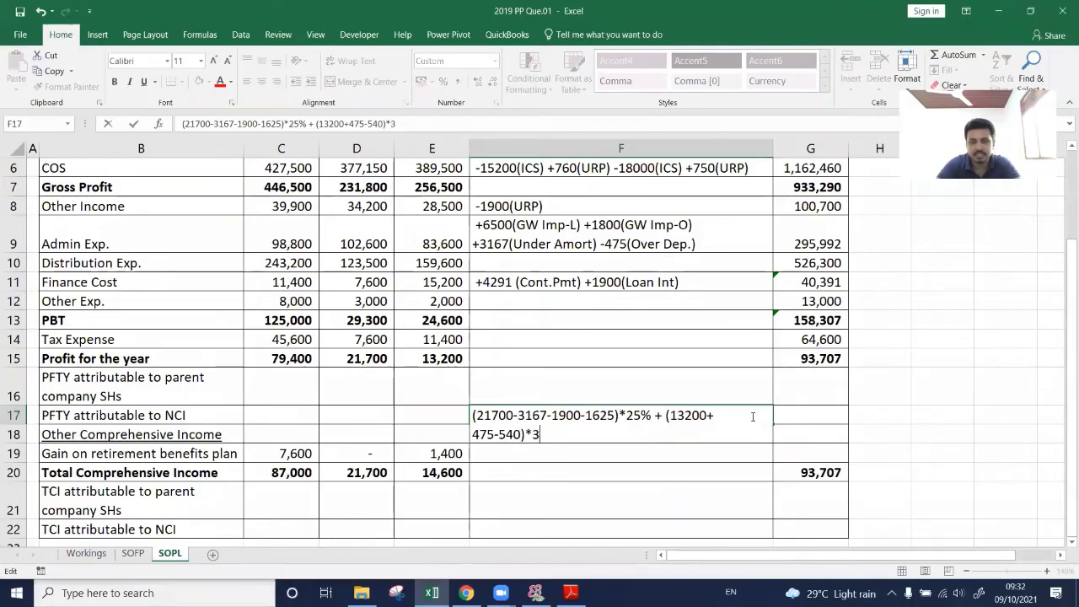
{"action": "type", "text": "0%"}
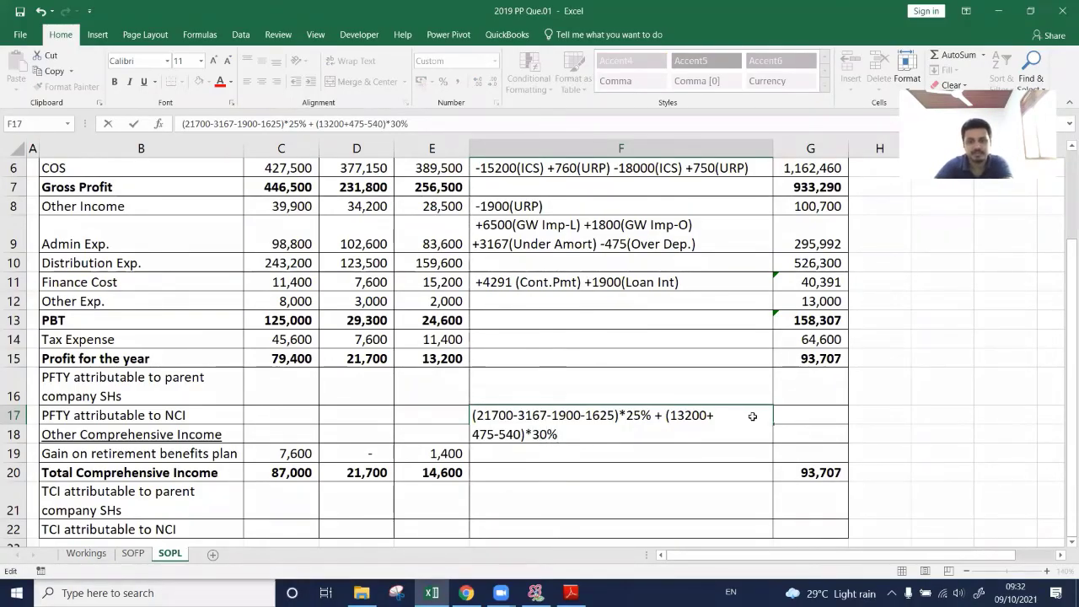
{"action": "key", "text": "Tab"}
Widen column F on SOPL so the NCI working fits on one line and reduce row 17 to single-line height.
{"action": "key", "text": "Down"}
{"action": "key", "text": "Down"}
{"action": "key", "text": "Down"}
{"action": "key", "text": "Down"}
{"action": "key", "text": "Down"}
{"action": "key", "text": "Down"}
{"action": "key", "text": "Down"}
{"action": "key", "text": "Down"}
{"action": "key", "text": "Down"}
{"action": "key", "text": "Down"}
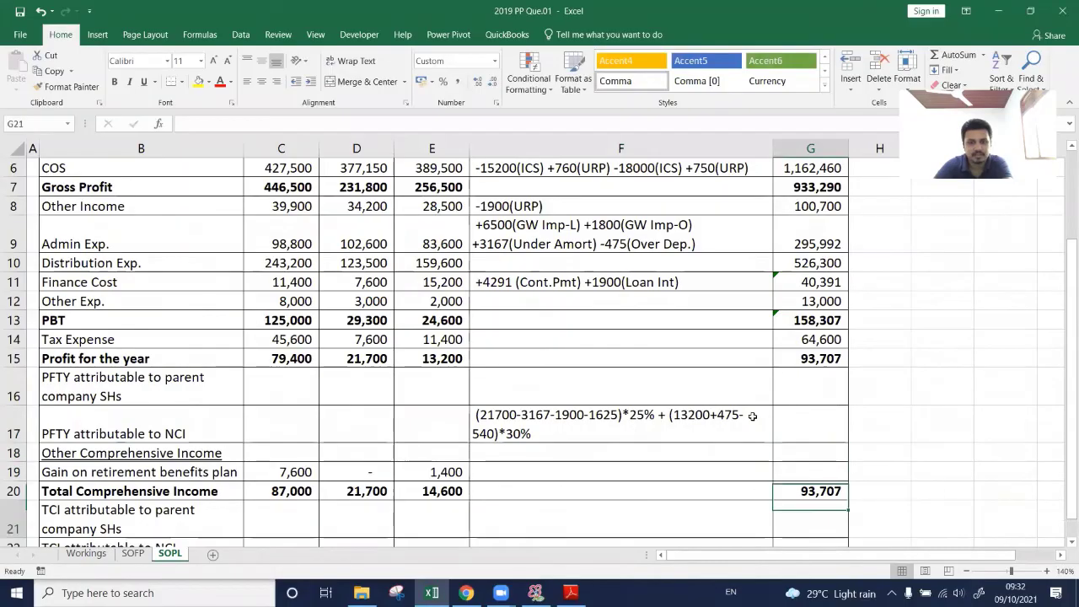
{"action": "key", "text": "Up"}
{"action": "key", "text": "Up"}
{"action": "key", "text": "Up"}
{"action": "key", "text": "Up"}
{"action": "key", "text": "Up"}
{"action": "key", "text": "Up"}
{"action": "key", "text": "Up"}
{"action": "key", "text": "Up"}
{"action": "key", "text": "Up"}
{"action": "key", "text": "Up"}
{"action": "key", "text": "Up"}
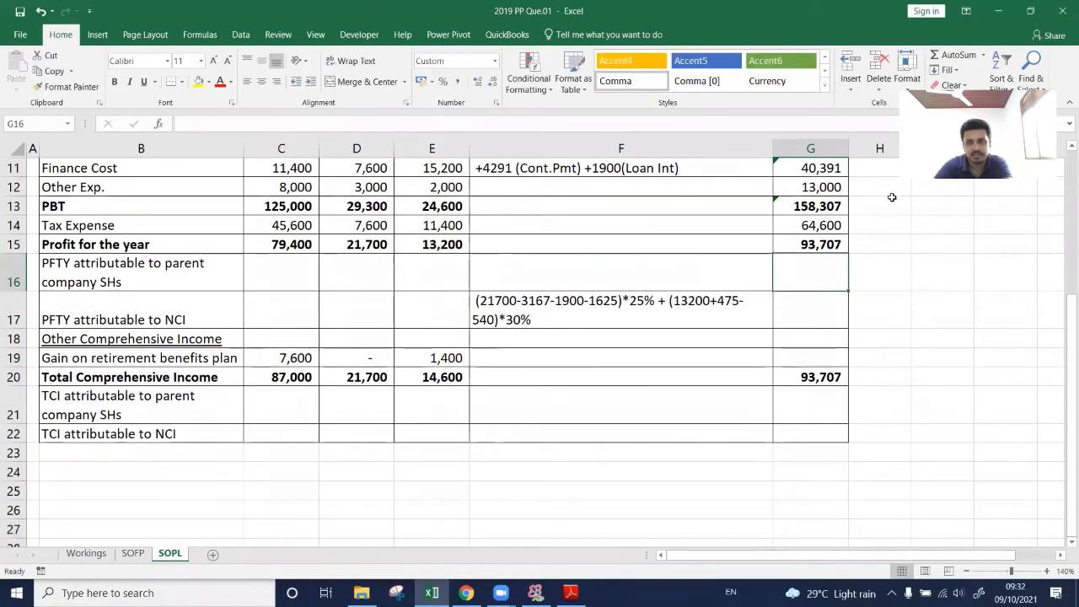
{"action": "left_click_drag", "start_coordinate": [770, 147], "coordinate": [824, 143]}
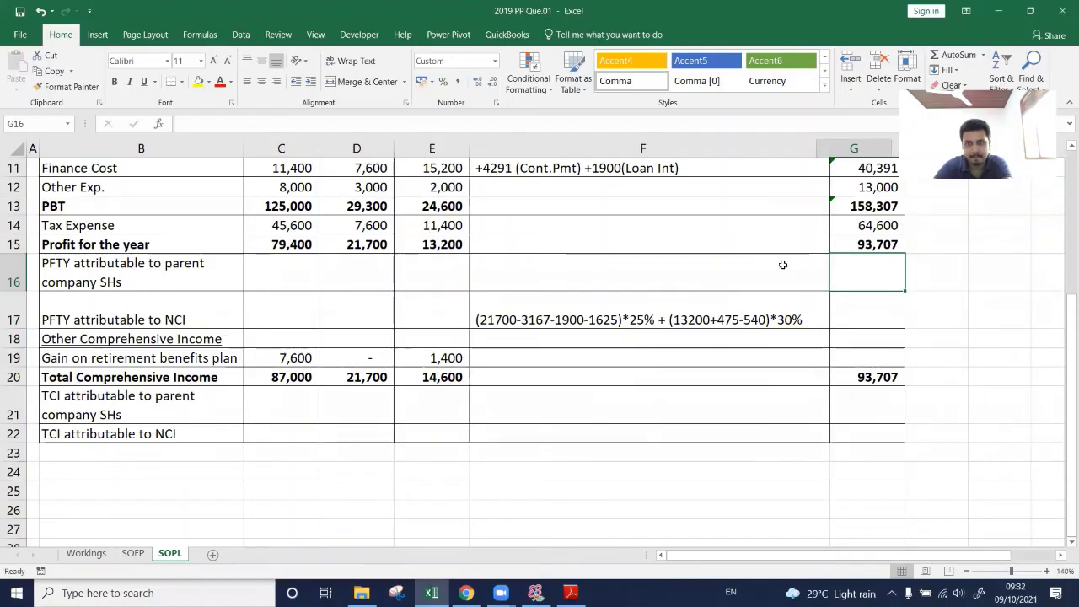
{"action": "left_click", "coordinate": [717, 317]}
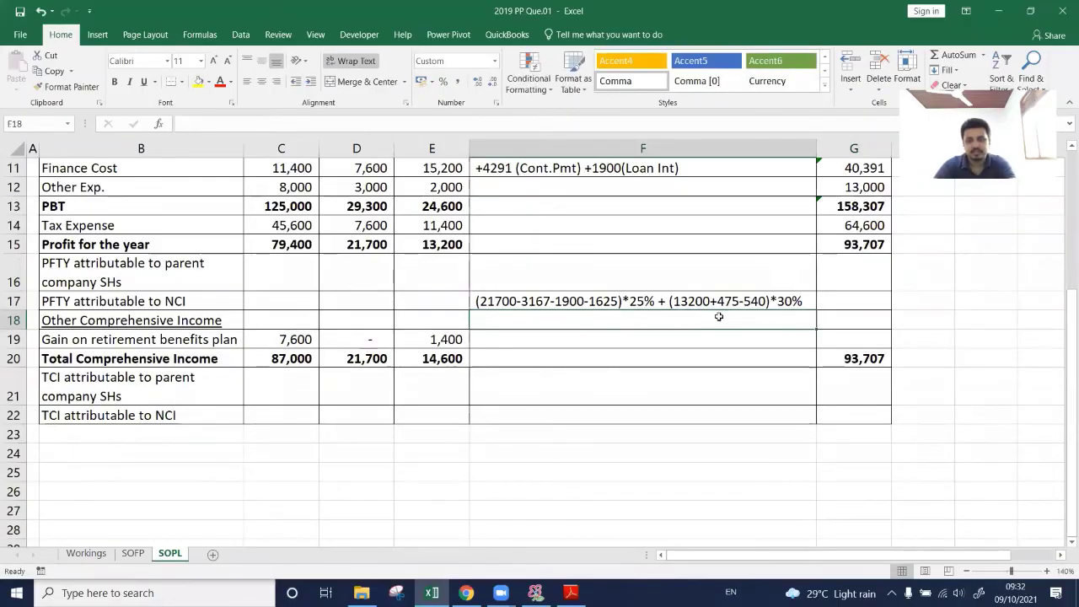
{"action": "key", "text": "Right"}
{"action": "type", "text": "=("}
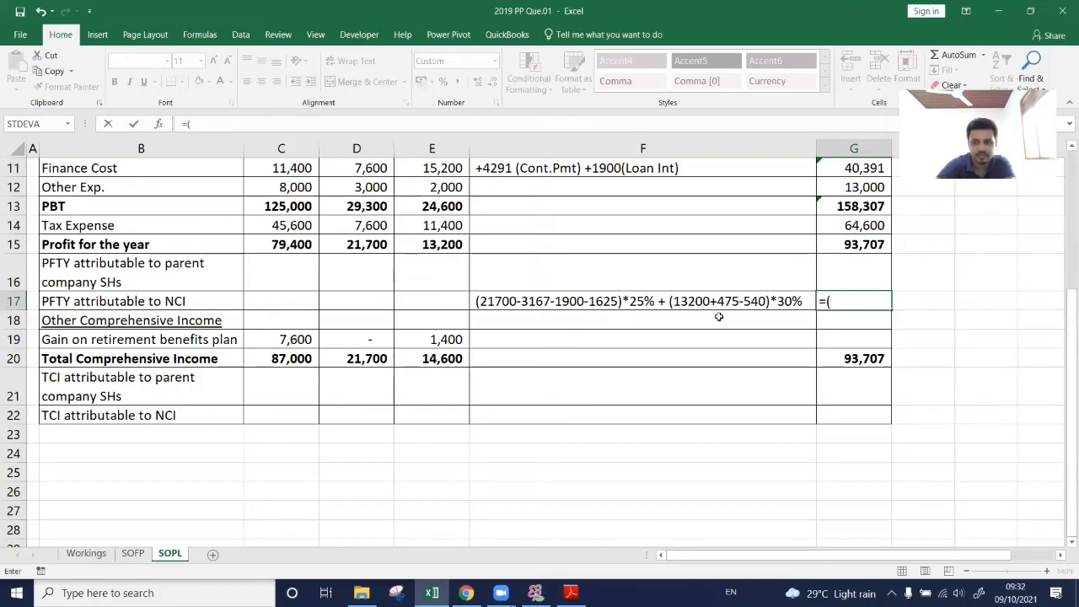
{"action": "type", "text": "(217"}
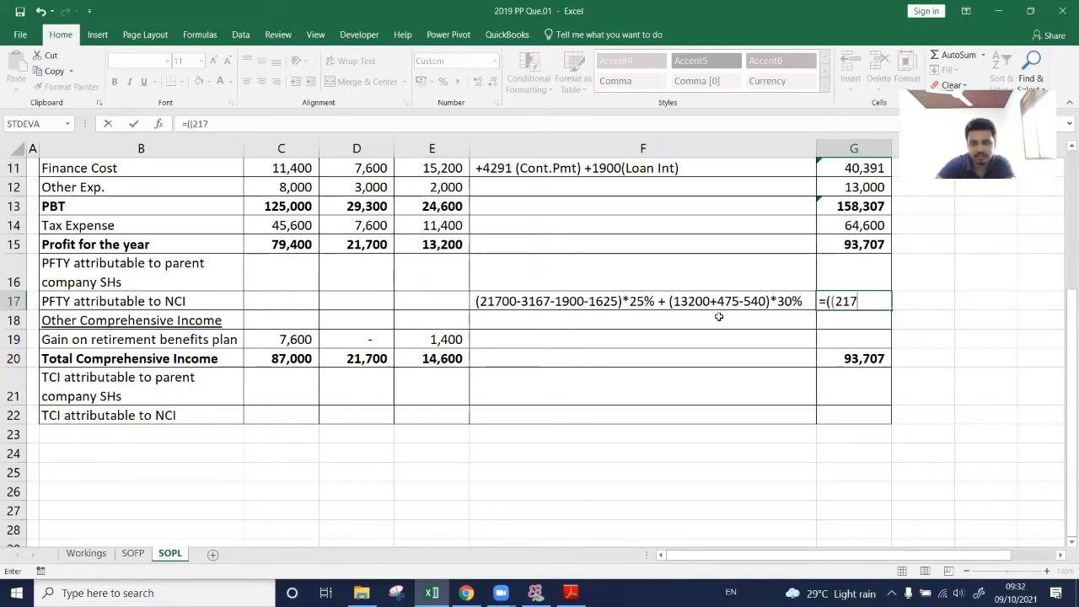
{"action": "type", "text": "00-"}
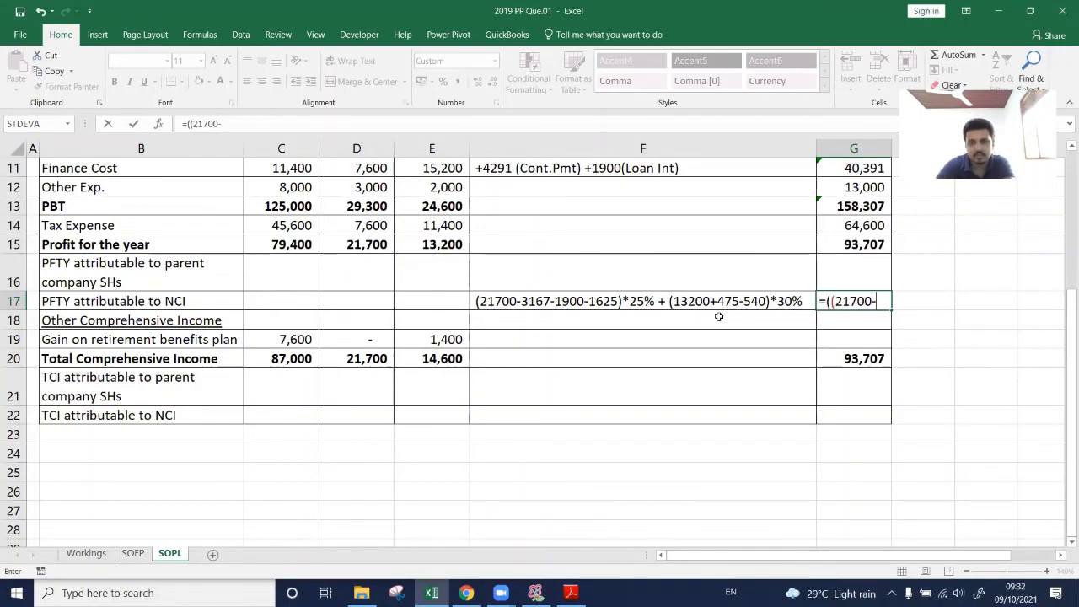
{"action": "type", "text": "31"}
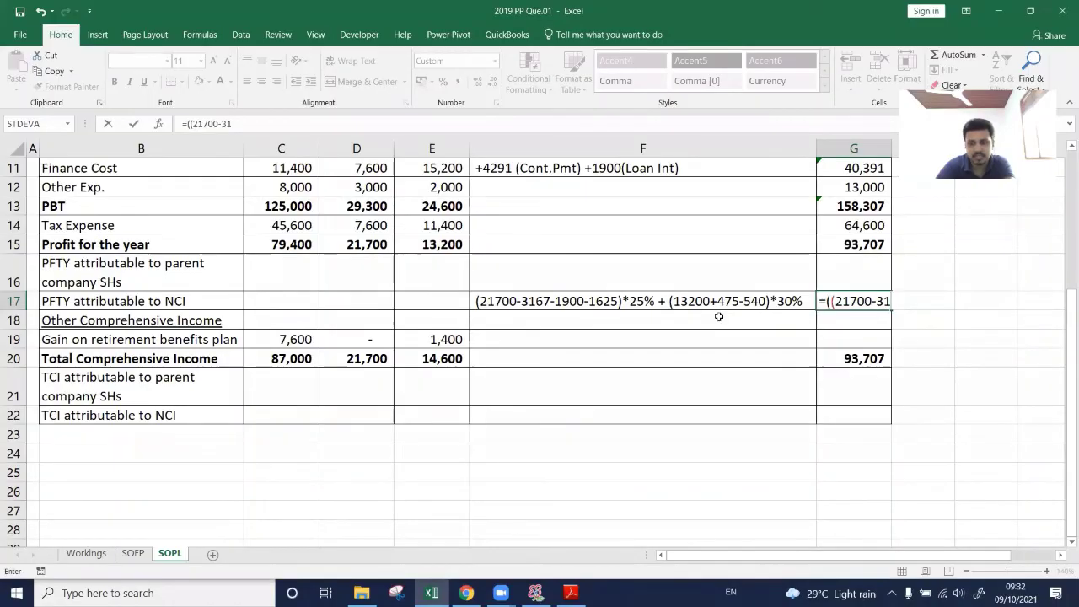
{"action": "type", "text": "67-1900"}
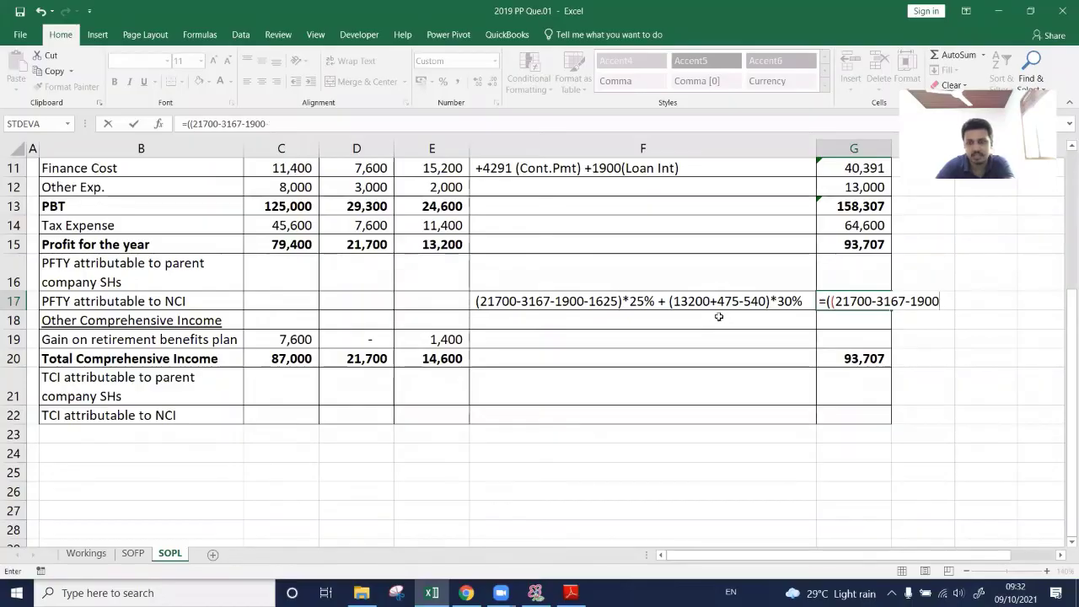
{"action": "type", "text": "-162"}
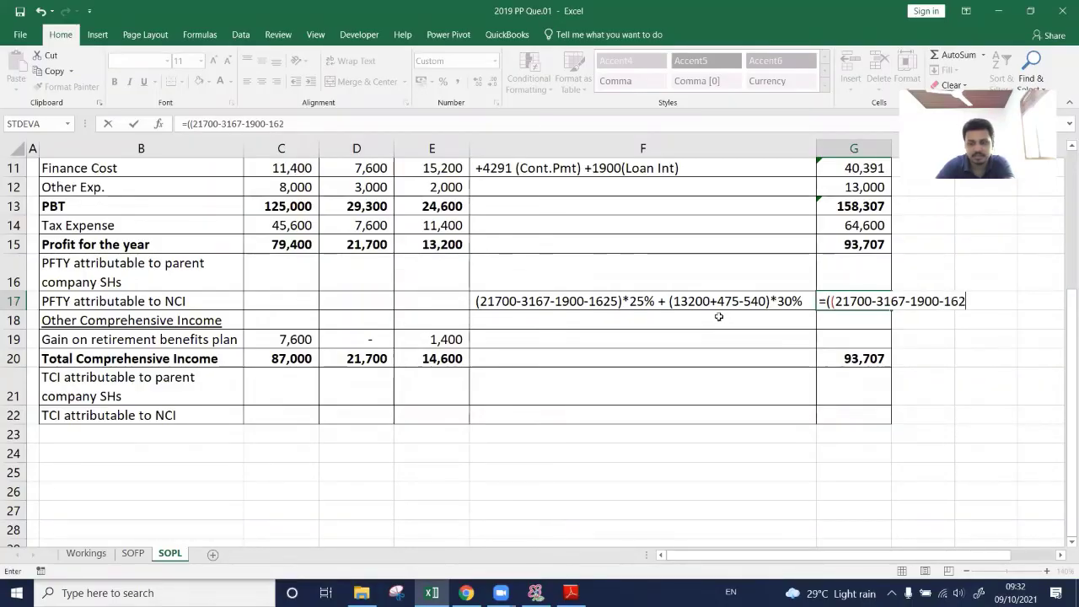
{"action": "type", "text": "5)"}
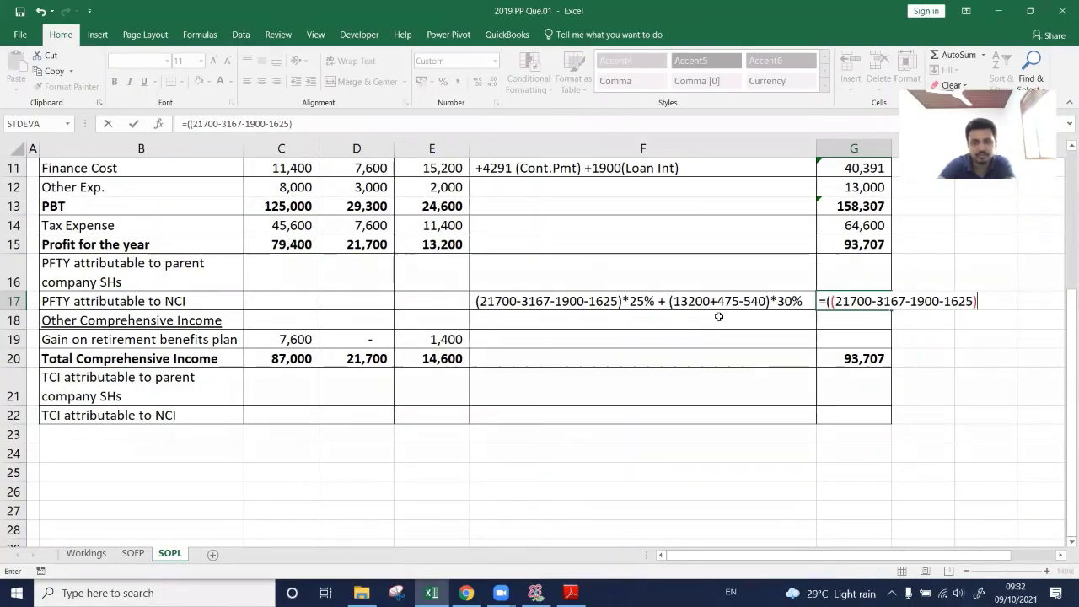
{"action": "type", "text": "*2"}
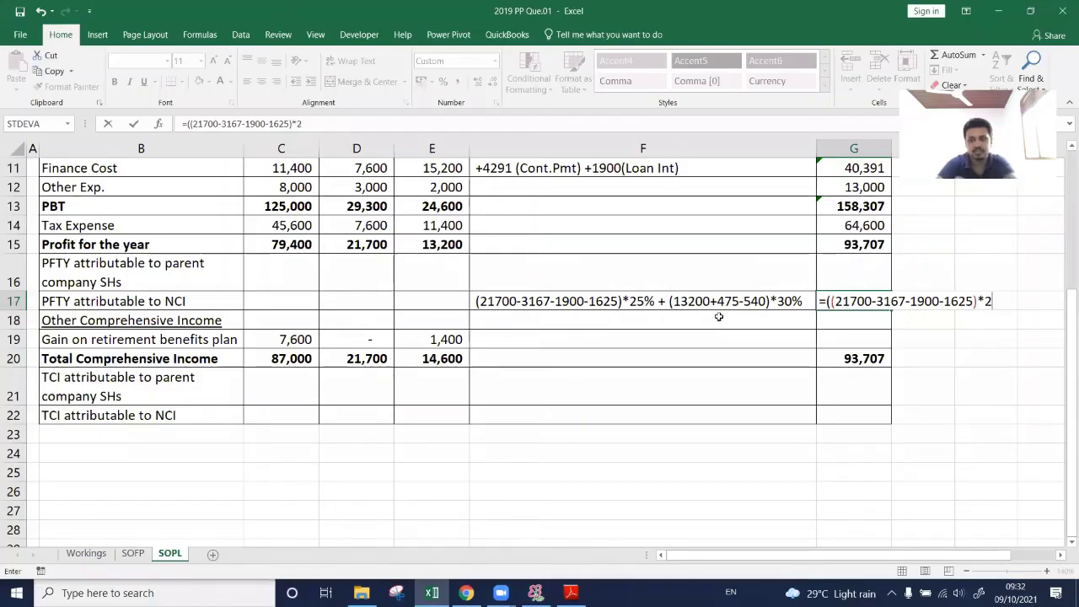
{"action": "type", "text": "5%"}
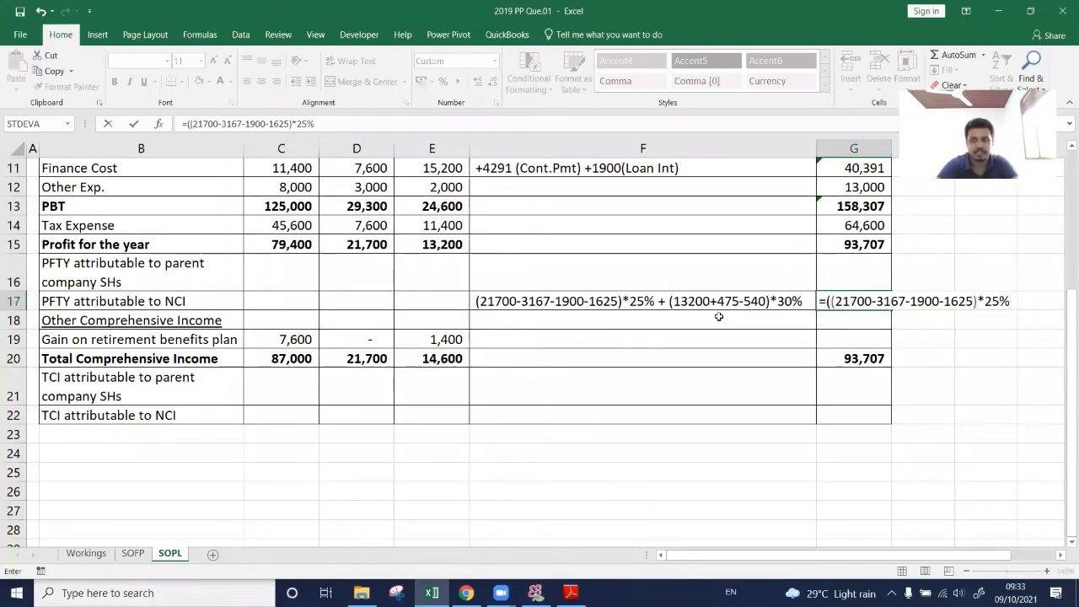
{"action": "type", "text": ")"}
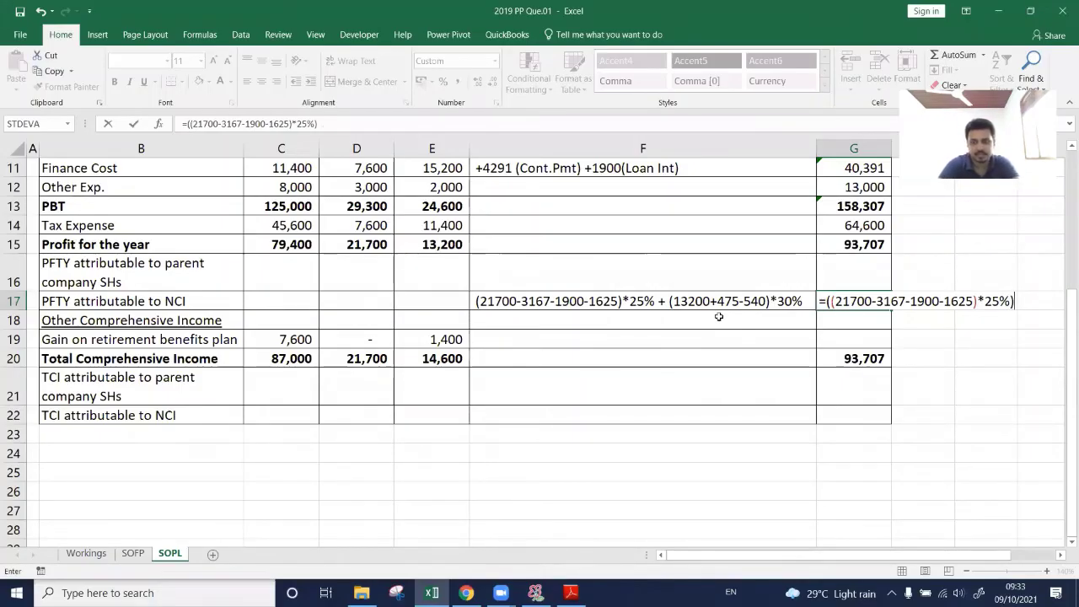
Add O's share, +((13200+475-540)*30%), to the formula in G17 and enter it.
{"action": "type", "text": "+"}
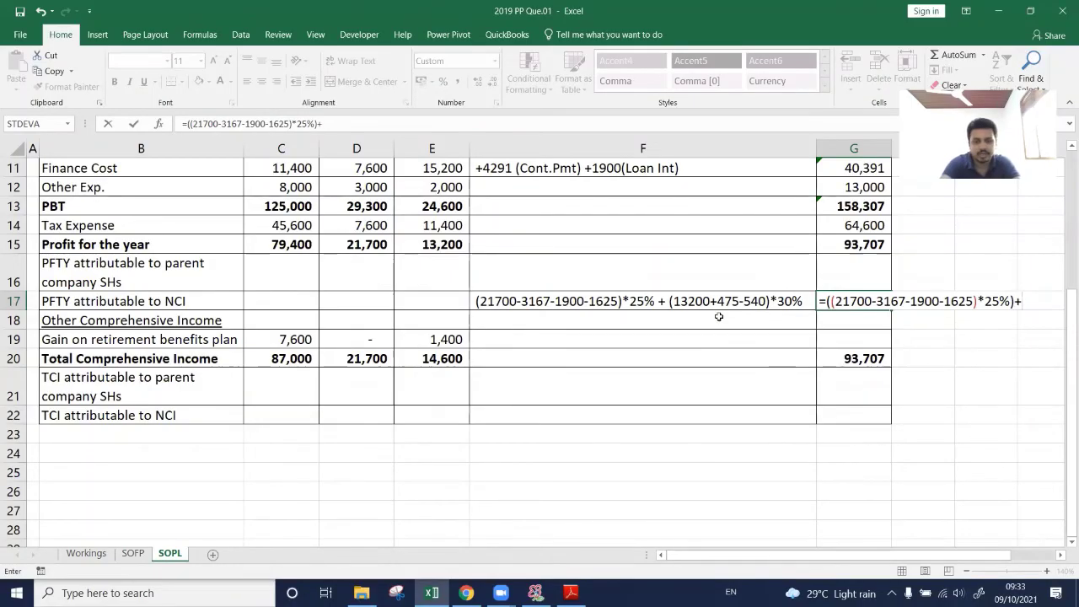
{"action": "type", "text": "(("}
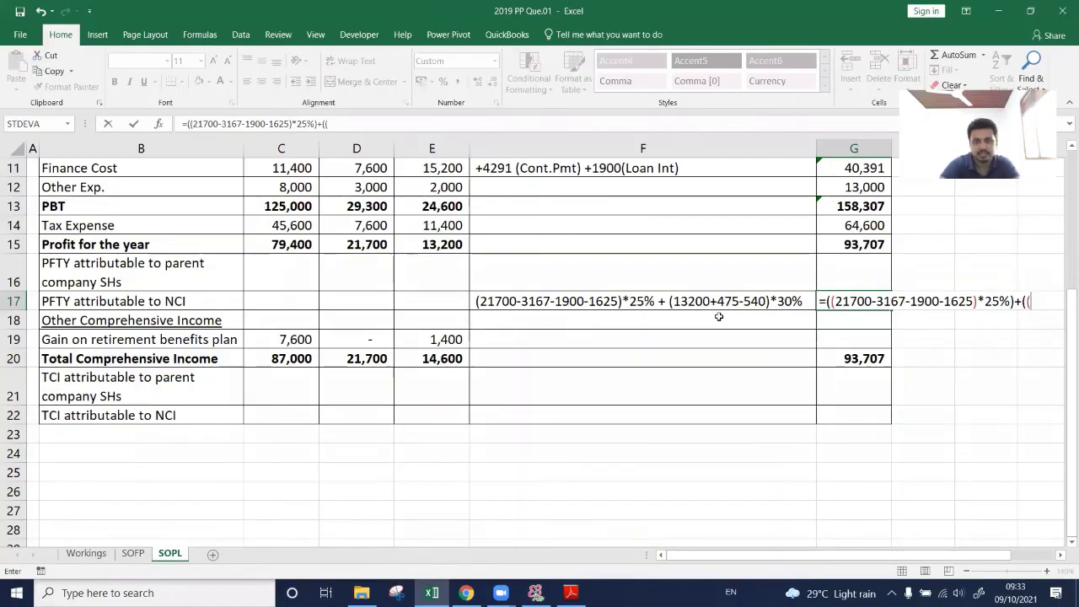
{"action": "type", "text": "13200"}
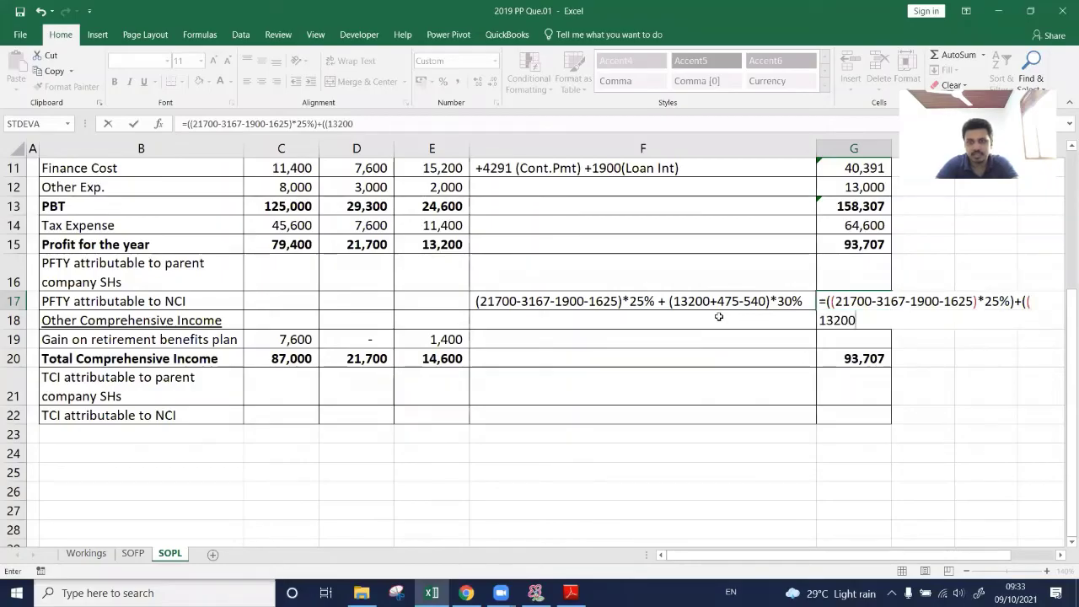
{"action": "type", "text": "+475"}
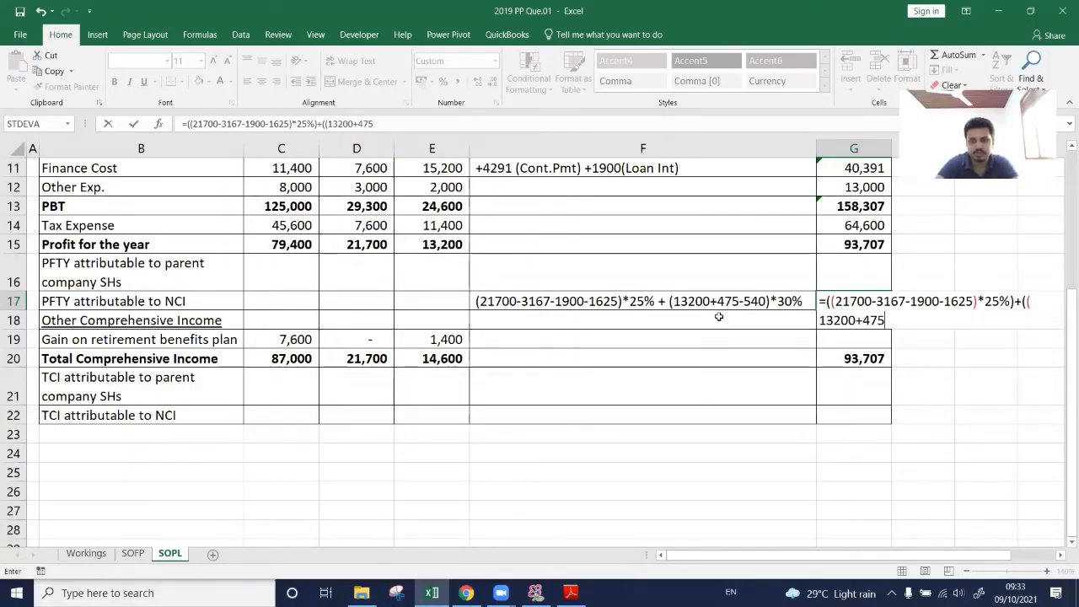
{"action": "type", "text": "-540"}
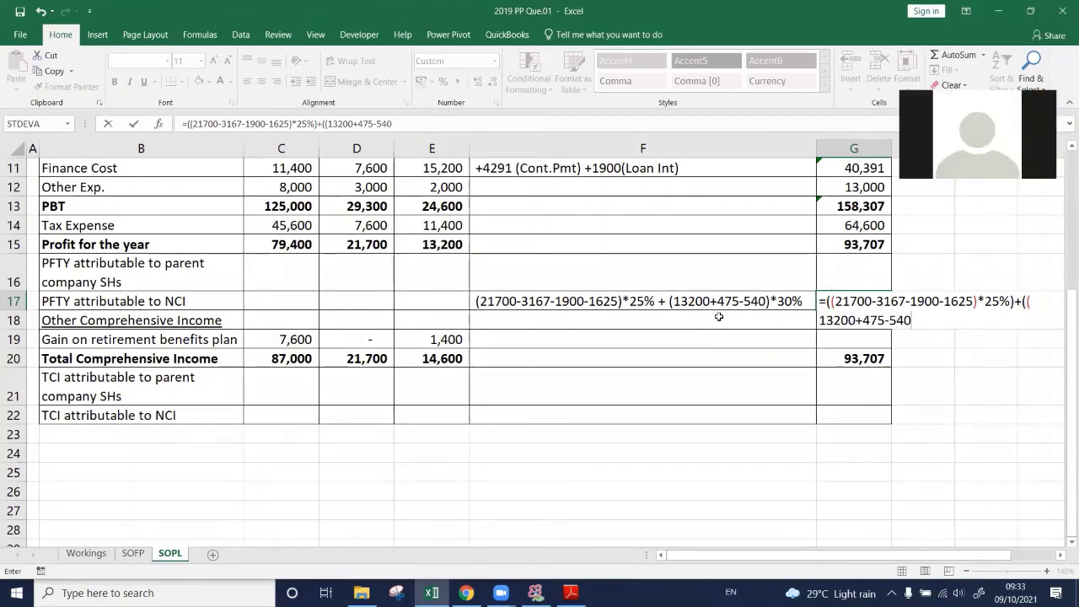
{"action": "type", "text": ")*"}
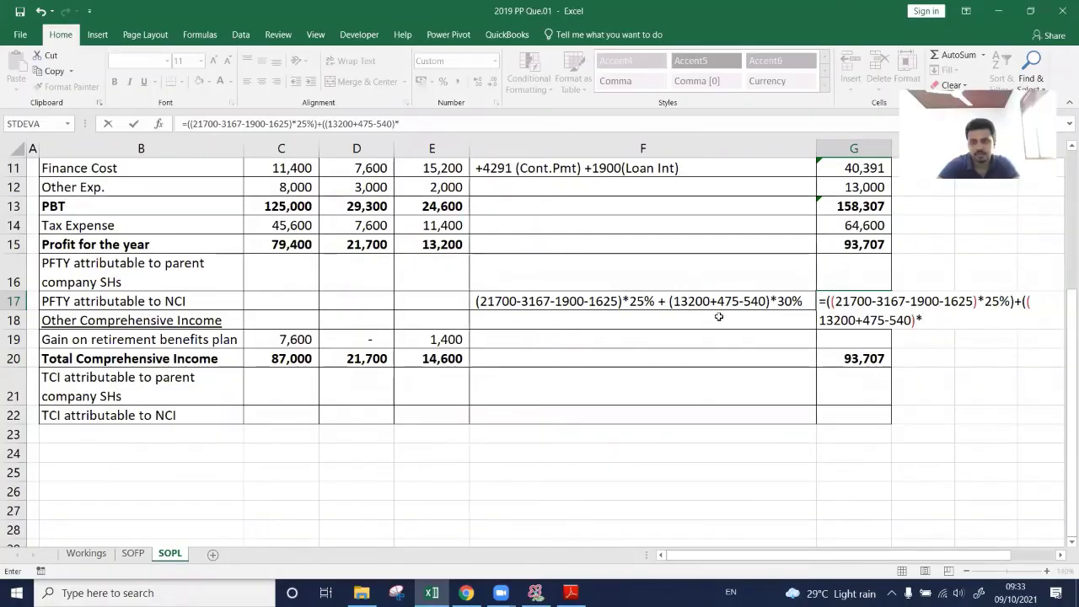
{"action": "type", "text": "30"}
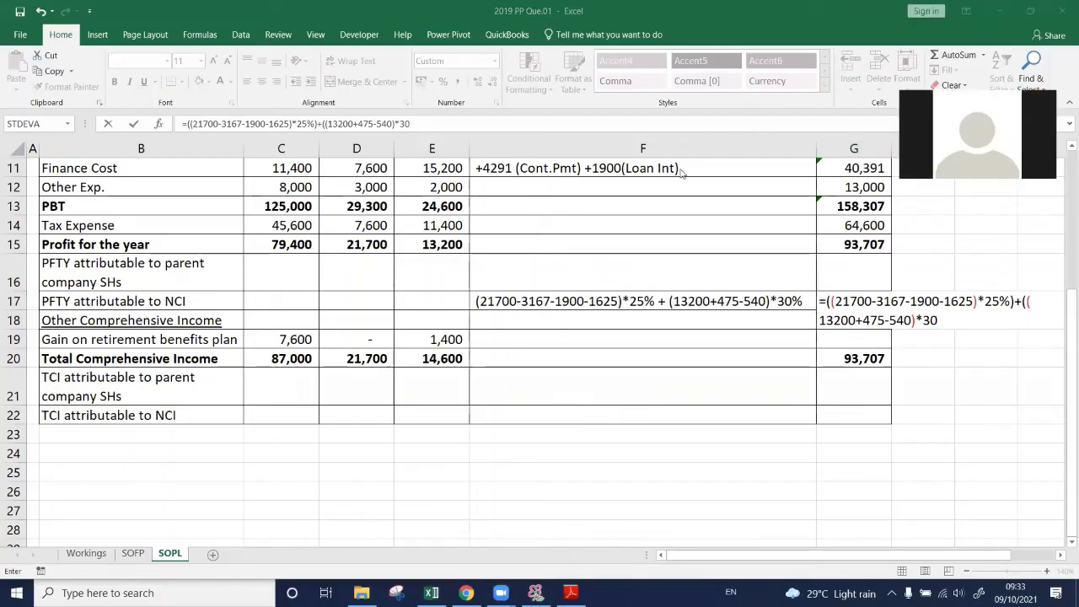
{"action": "left_click", "coordinate": [944, 320]}
{"action": "type", "text": "%"}
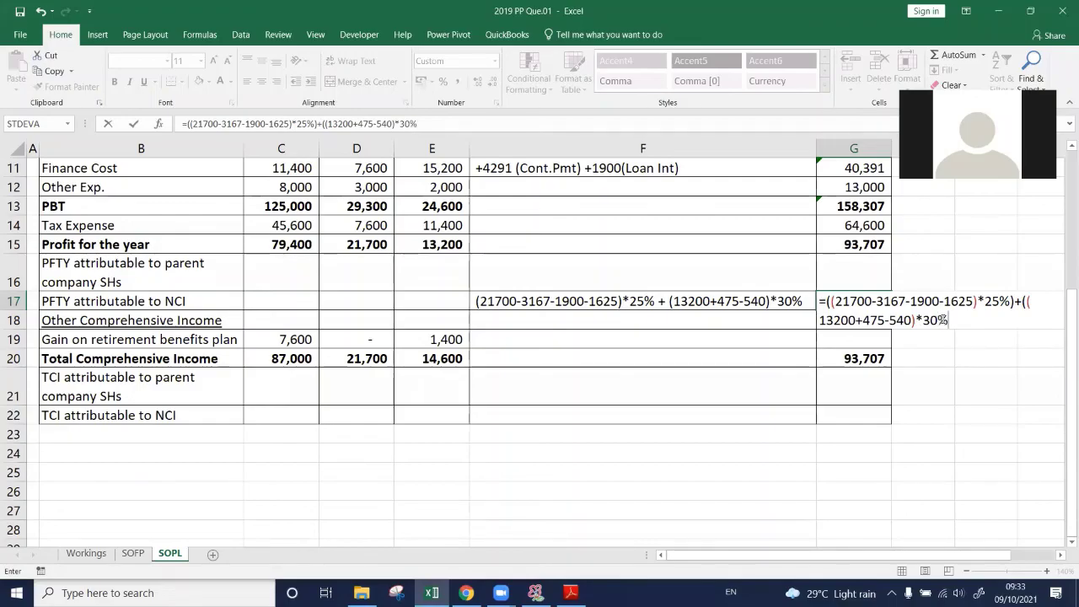
{"action": "type", "text": ")"}
{"action": "key", "text": "Return"}
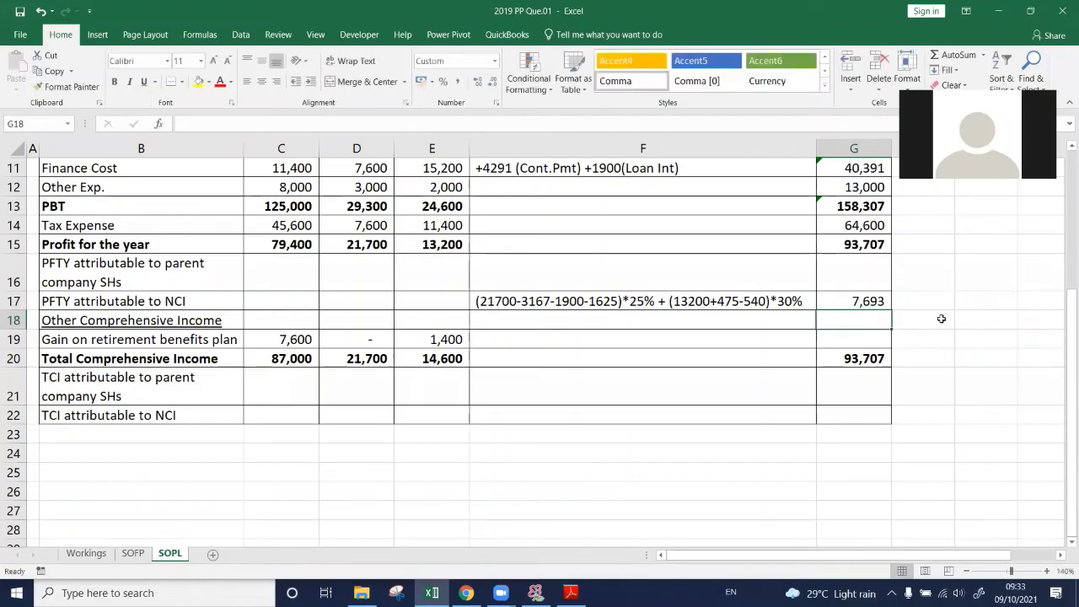
Calculate the profit attributable to parent company shareholders in G16 with the formula =G15-G17.
{"action": "key", "text": "Up"}
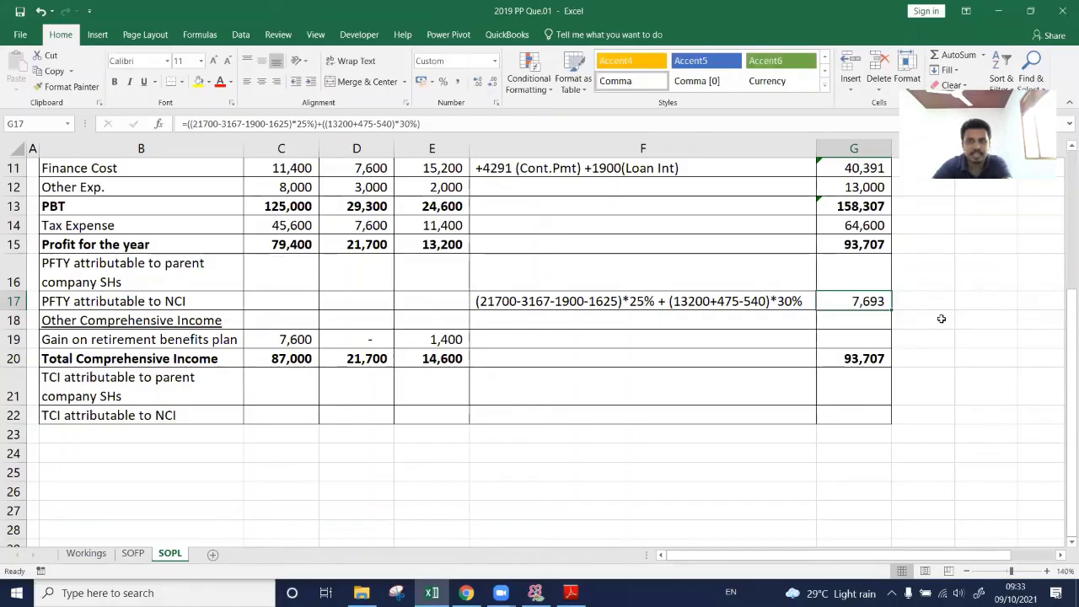
{"action": "key", "text": "Up"}
{"action": "key", "text": "Up"}
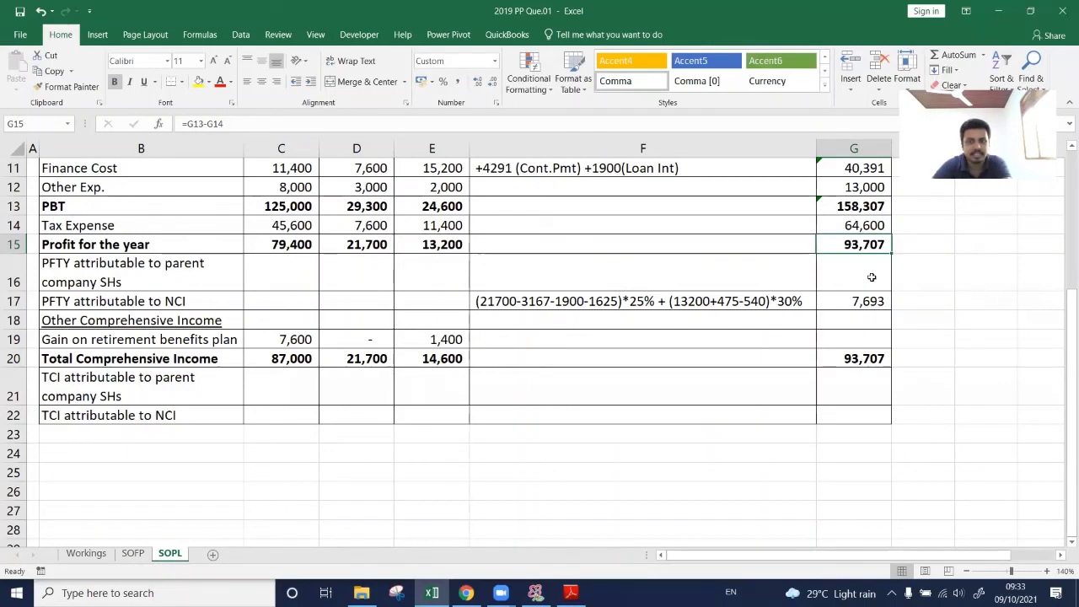
{"action": "left_click", "coordinate": [872, 278]}
{"action": "type", "text": "="}
{"action": "key", "text": "Up"}
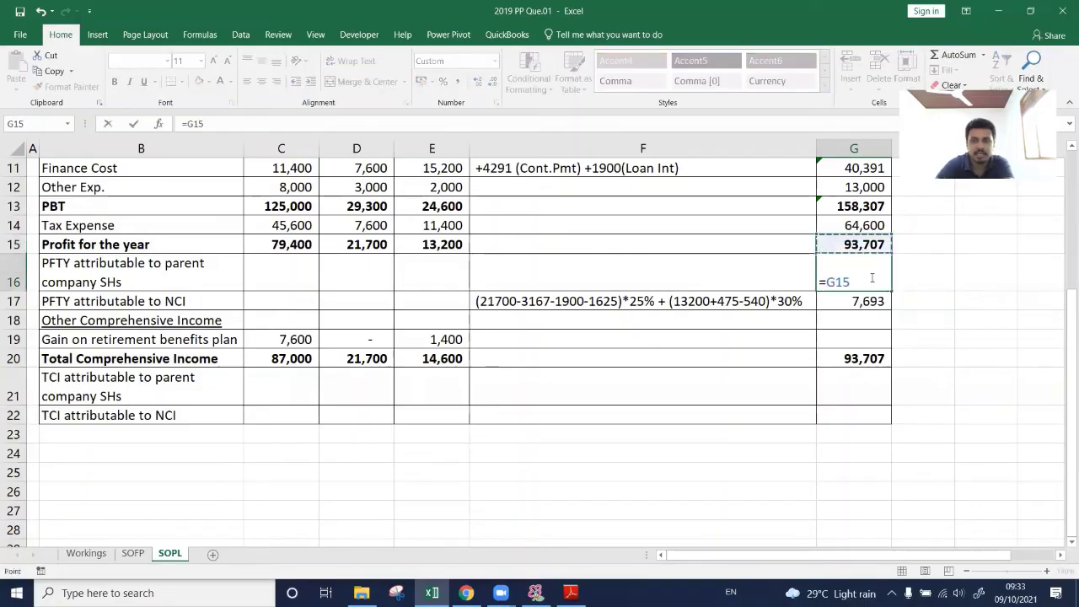
{"action": "type", "text": "-"}
{"action": "key", "text": "Down"}
{"action": "key", "text": "ctrl+Return"}
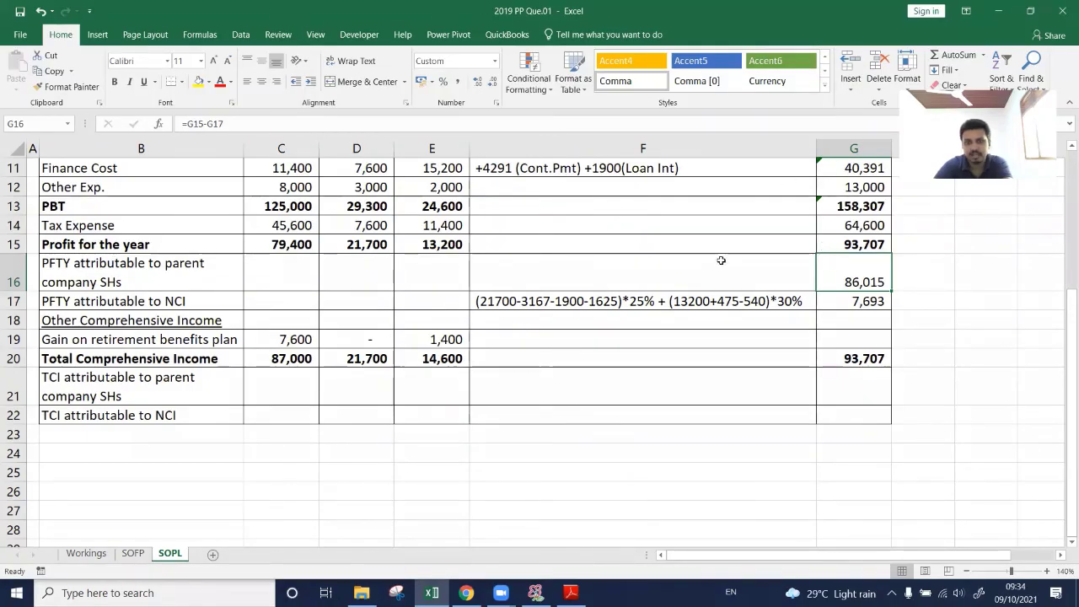
{"action": "left_click", "coordinate": [853, 244]}
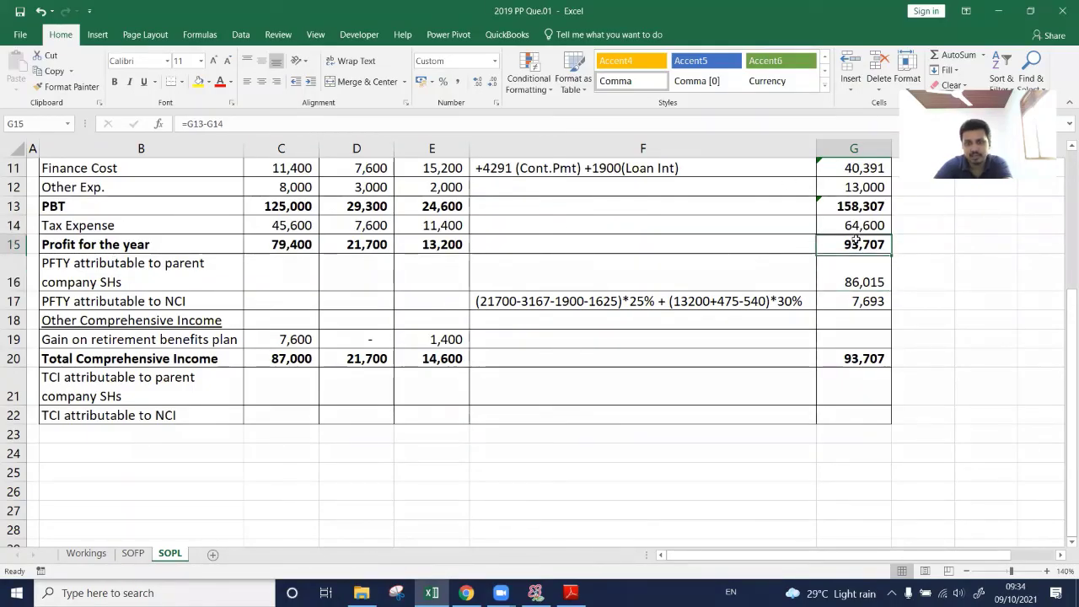
{"action": "left_click", "coordinate": [871, 305]}
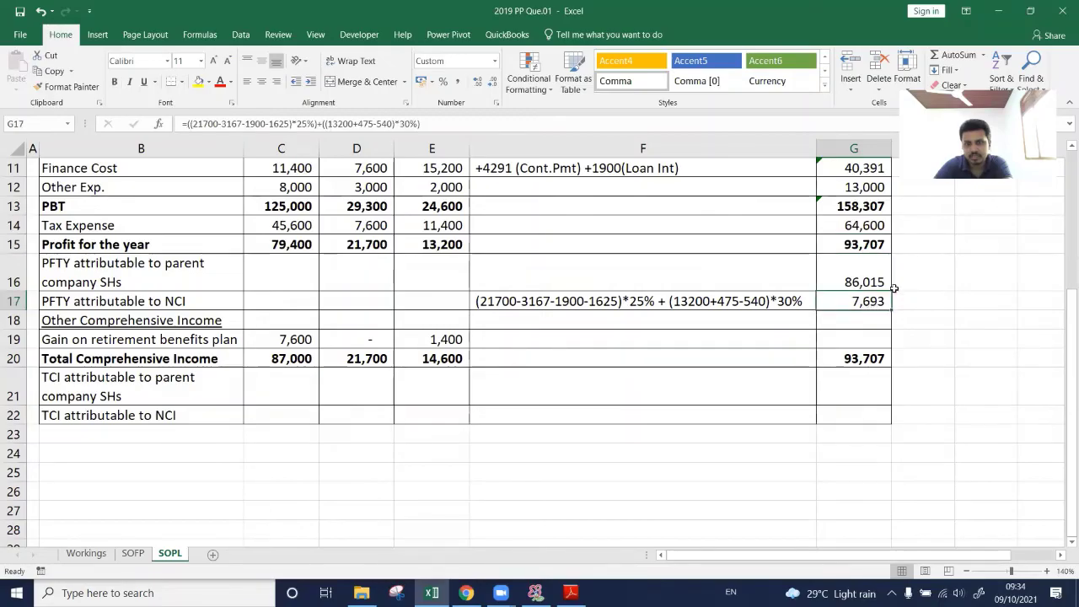
{"action": "left_click", "coordinate": [877, 273]}
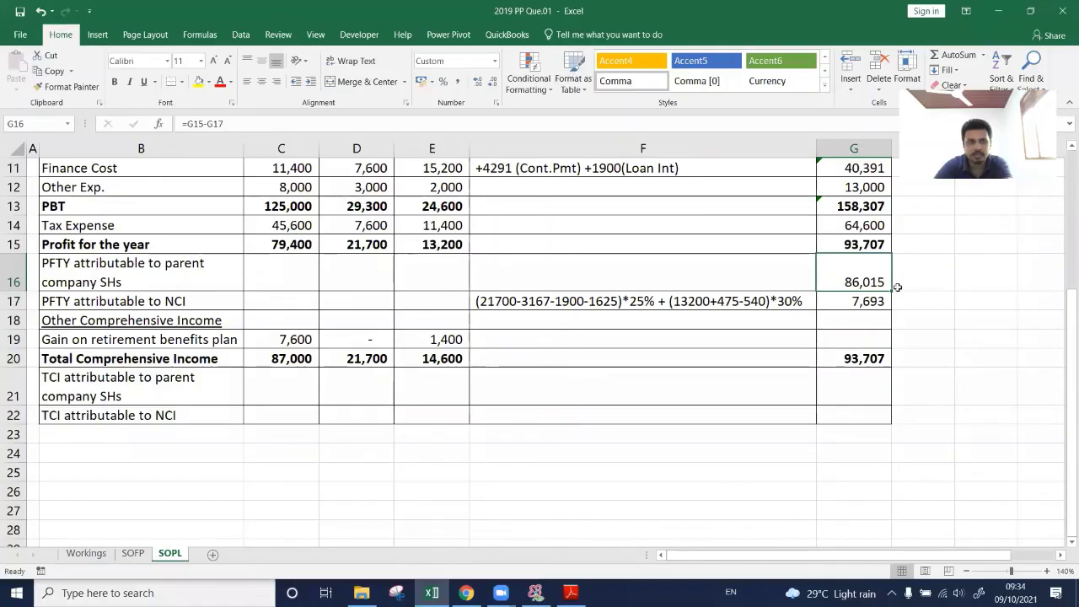
{"action": "left_click", "coordinate": [881, 301]}
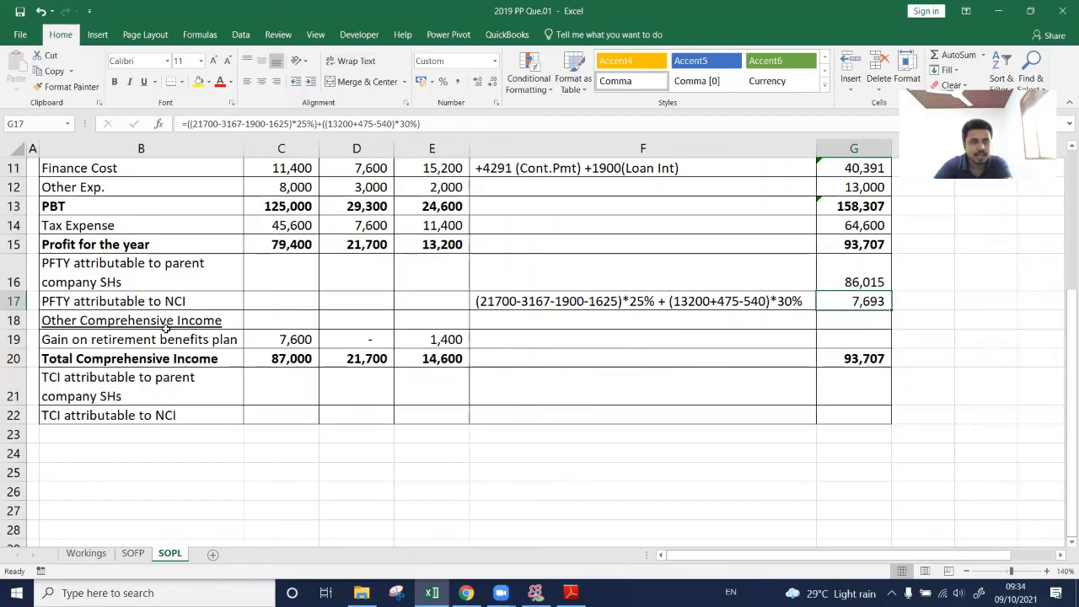
Total the three companies' gain on retirement benefits plan in G19 with =SUM(C19:E19).
{"action": "left_click", "coordinate": [850, 337]}
{"action": "key", "text": "alt+equal"}
{"action": "key", "text": "Down"}
{"action": "key", "text": "Down"}
{"action": "key", "text": "Down"}
{"action": "key", "text": "Down"}
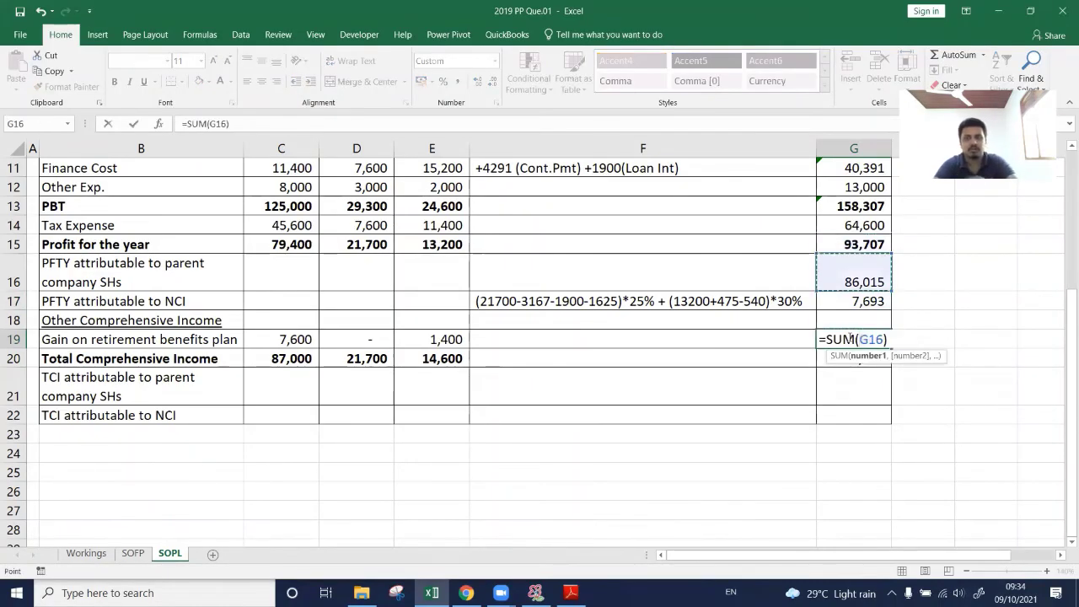
{"action": "key", "text": "Left"}
{"action": "key", "text": "Left"}
{"action": "key", "text": "Left"}
{"action": "key", "text": "Left"}
{"action": "key", "text": "shift+Right"}
{"action": "key", "text": "shift+Right"}
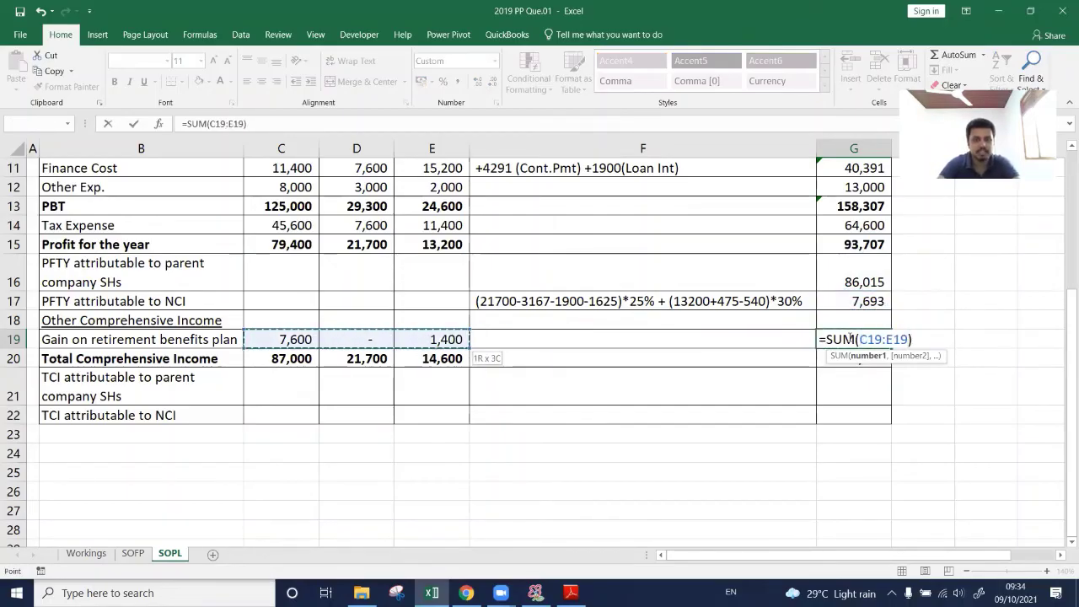
{"action": "key", "text": "Return"}
{"action": "key", "text": "Up"}
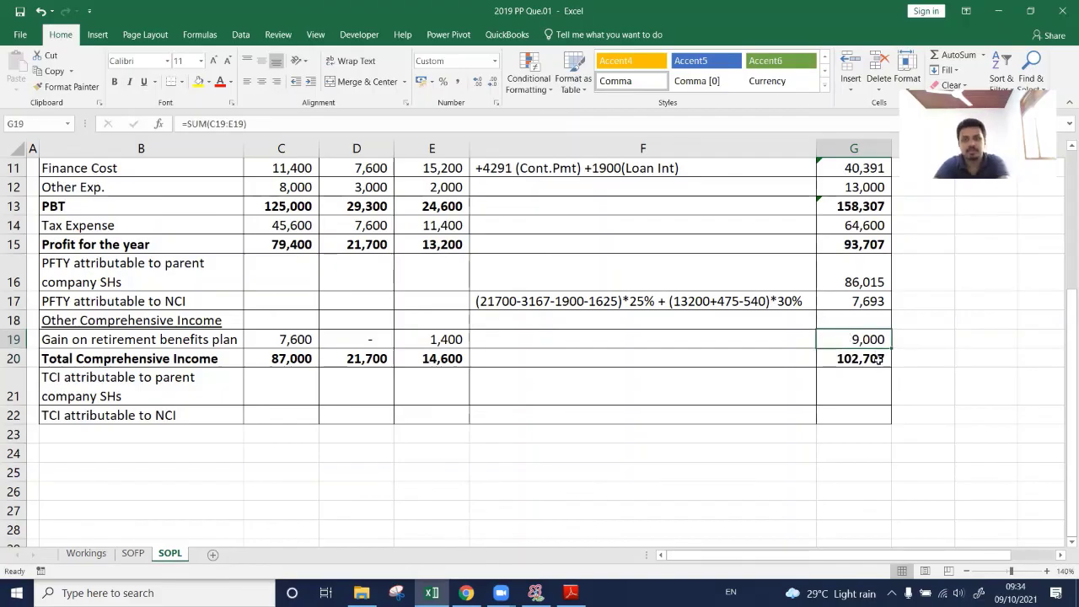
{"action": "left_click", "coordinate": [868, 359]}
{"action": "key", "text": "ctrl+Return"}
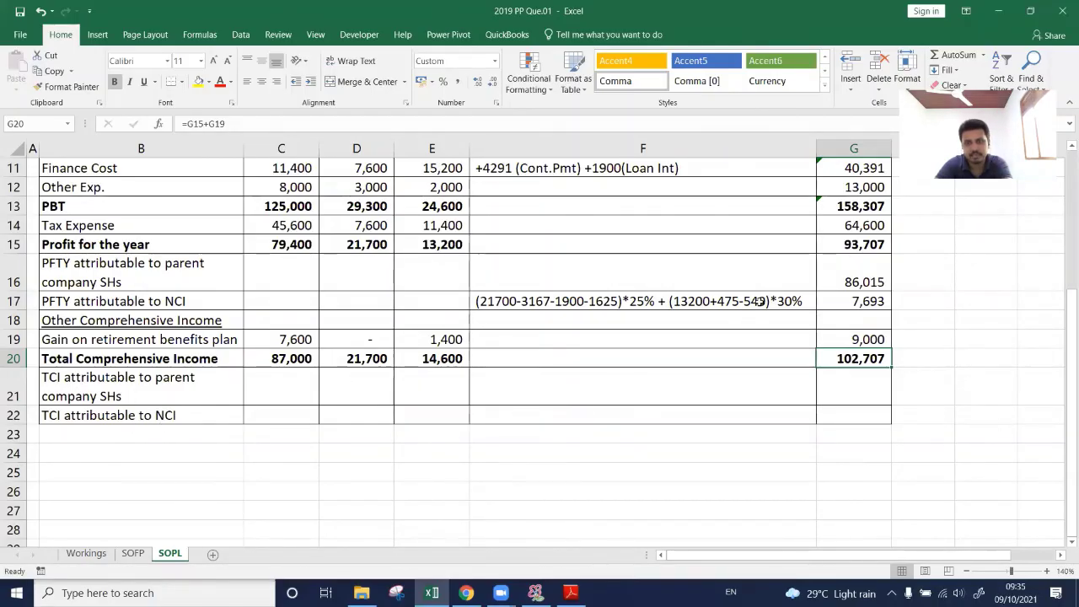
Copy the text of the NCI profit working in F17 into F22 on the TCI attributable to NCI row.
{"action": "left_click", "coordinate": [759, 304]}
{"action": "left_click_drag", "start_coordinate": [411, 124], "coordinate": [173, 124]}
{"action": "key", "text": "ctrl+c"}
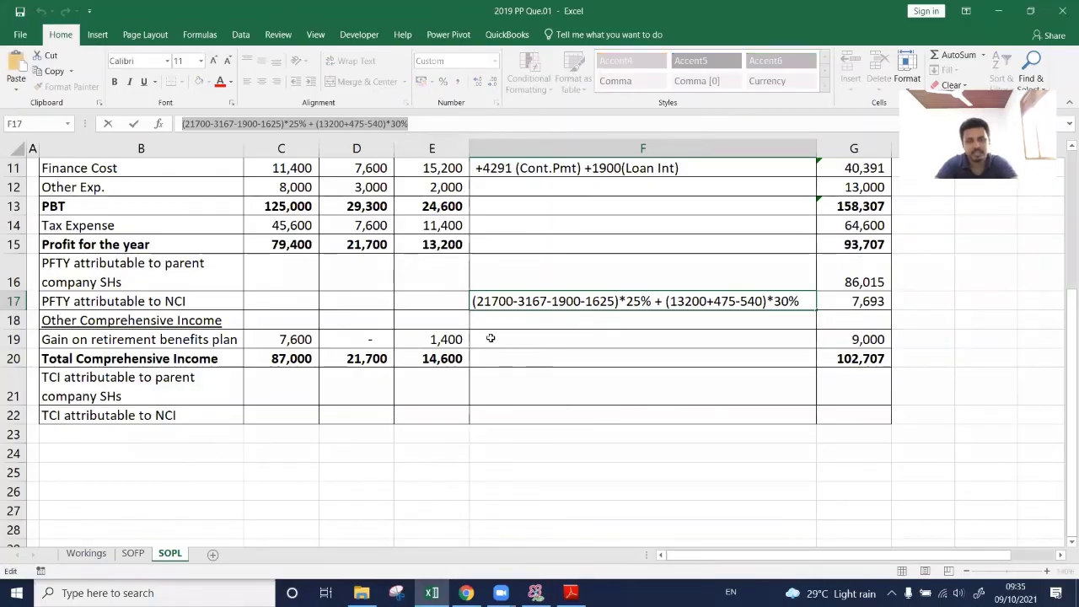
{"action": "left_click", "coordinate": [506, 411]}
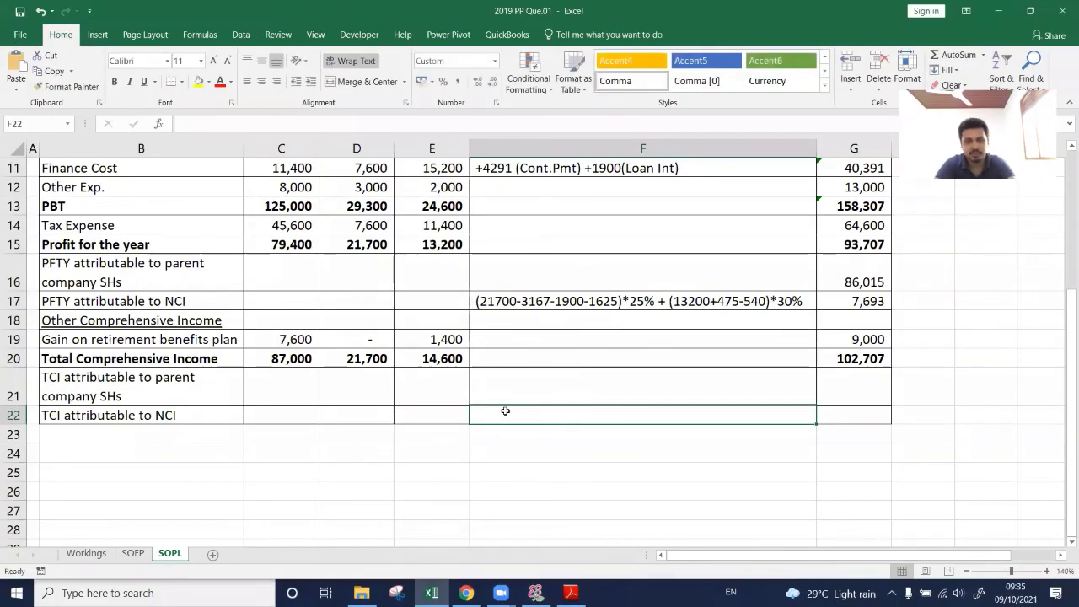
{"action": "key", "text": "ctrl+v"}
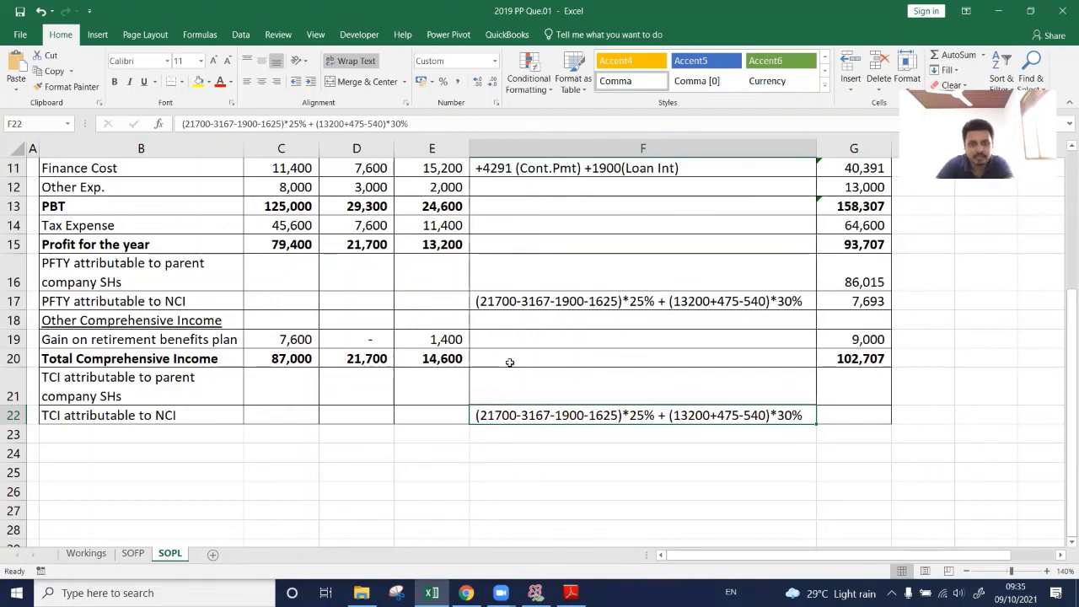
Add +1400 after -540 inside the second bracket of the NCI working in F22.
{"action": "left_click", "coordinate": [360, 340]}
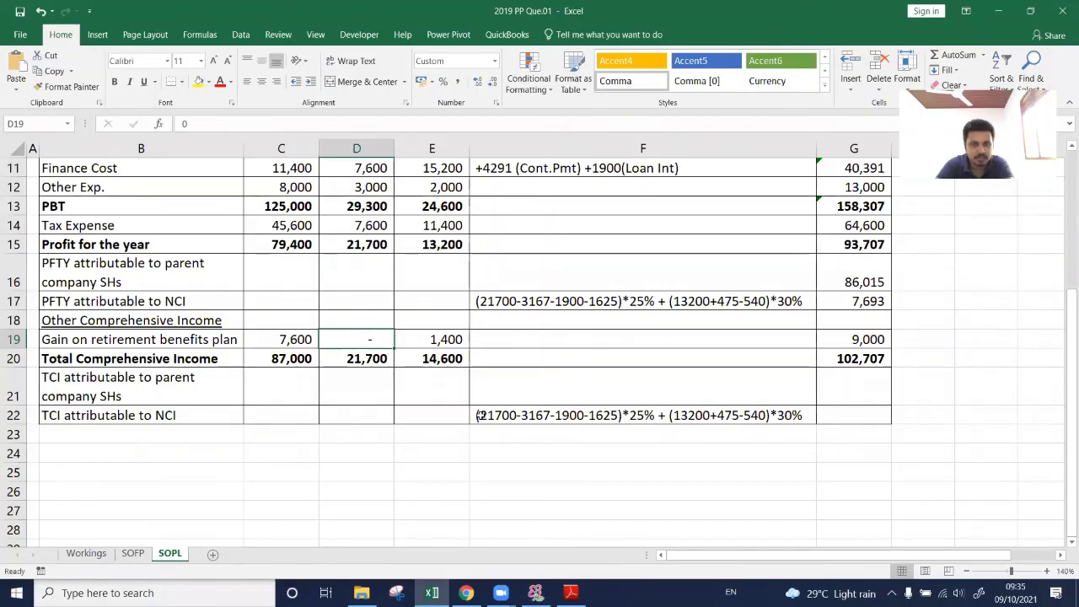
{"action": "left_click", "coordinate": [591, 415]}
{"action": "double_click", "coordinate": [653, 416]}
{"action": "left_click_drag", "start_coordinate": [654, 415], "coordinate": [466, 415]}
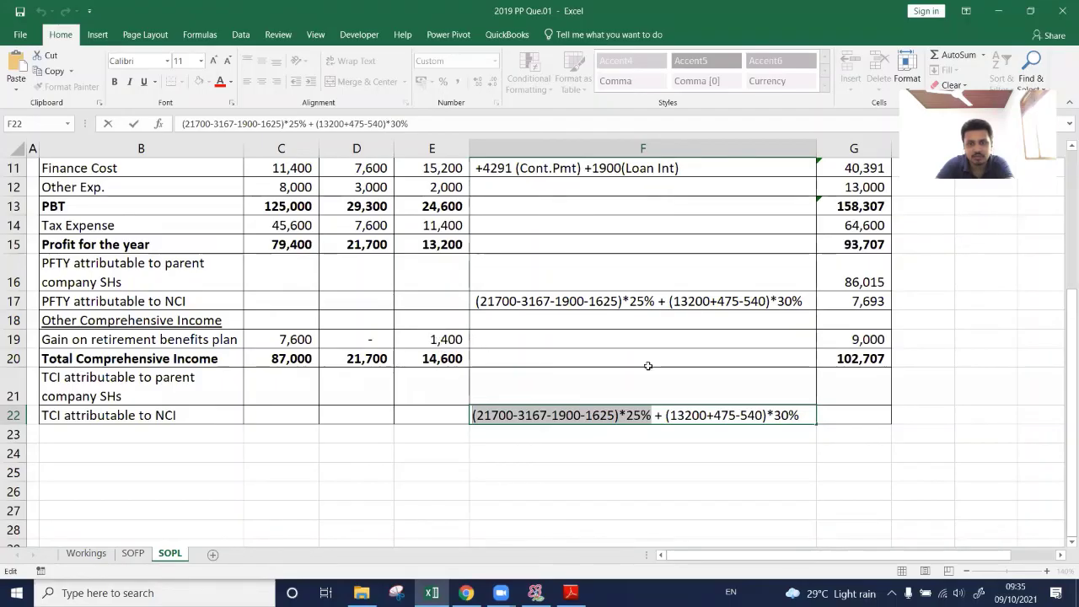
{"action": "left_click", "coordinate": [764, 415]}
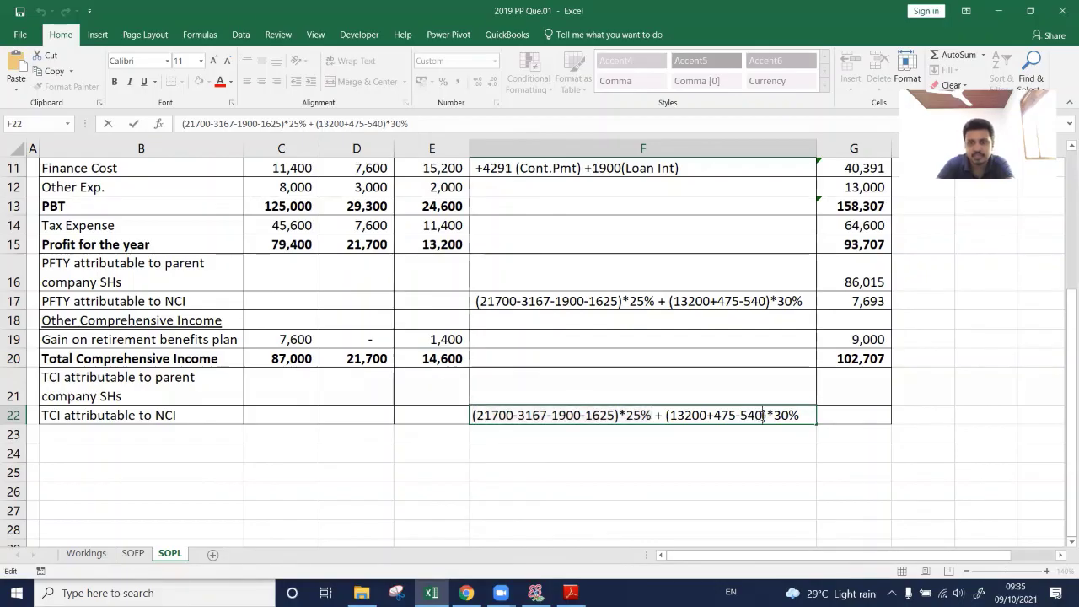
{"action": "type", "text": "+1400"}
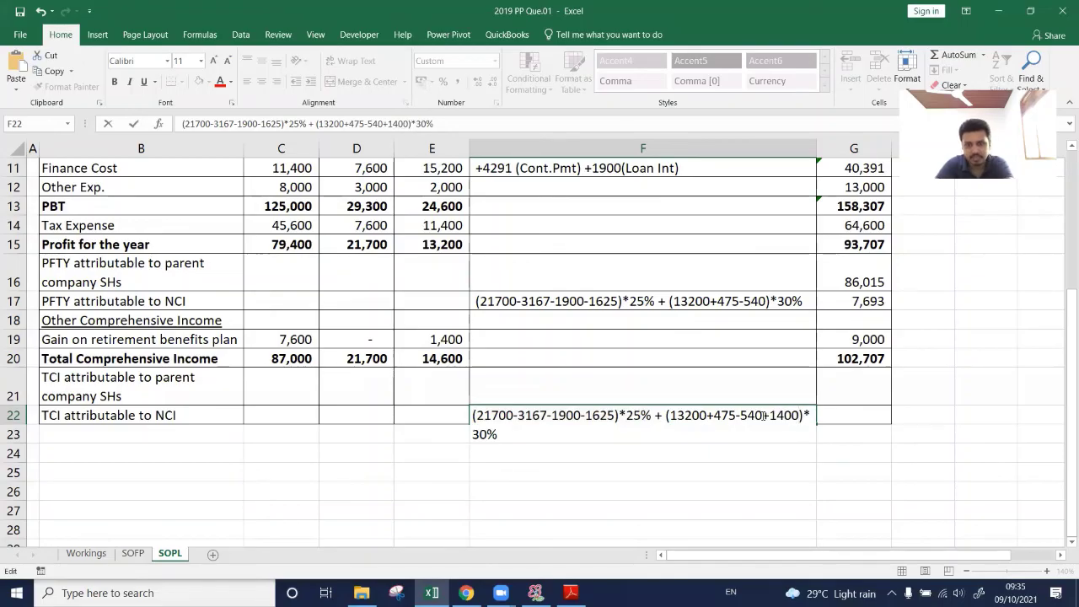
{"action": "key", "text": "ctrl+Return"}
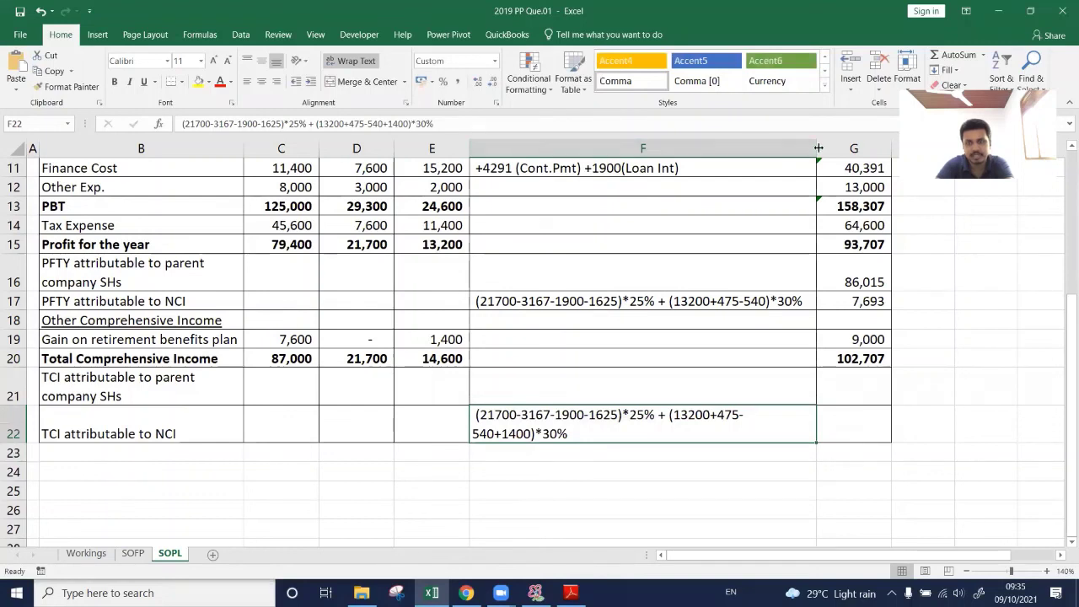
Widen column F so the working in F22 fits on one line and reduce row 22 to single-line height.
{"action": "left_click_drag", "start_coordinate": [814, 148], "coordinate": [846, 155]}
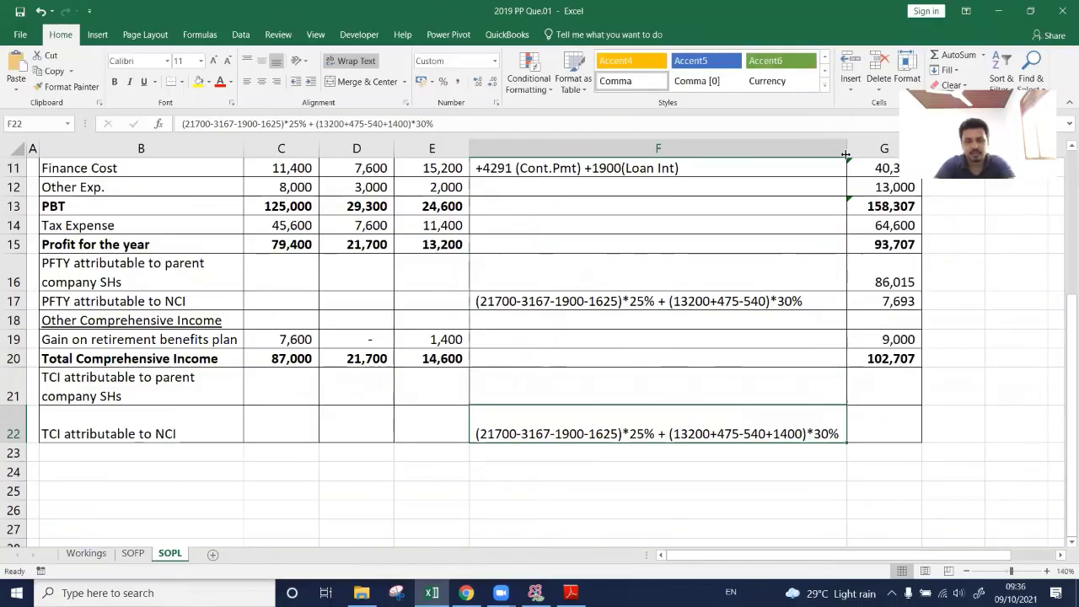
{"action": "key", "text": "Return"}
{"action": "type", "text": "\\"}
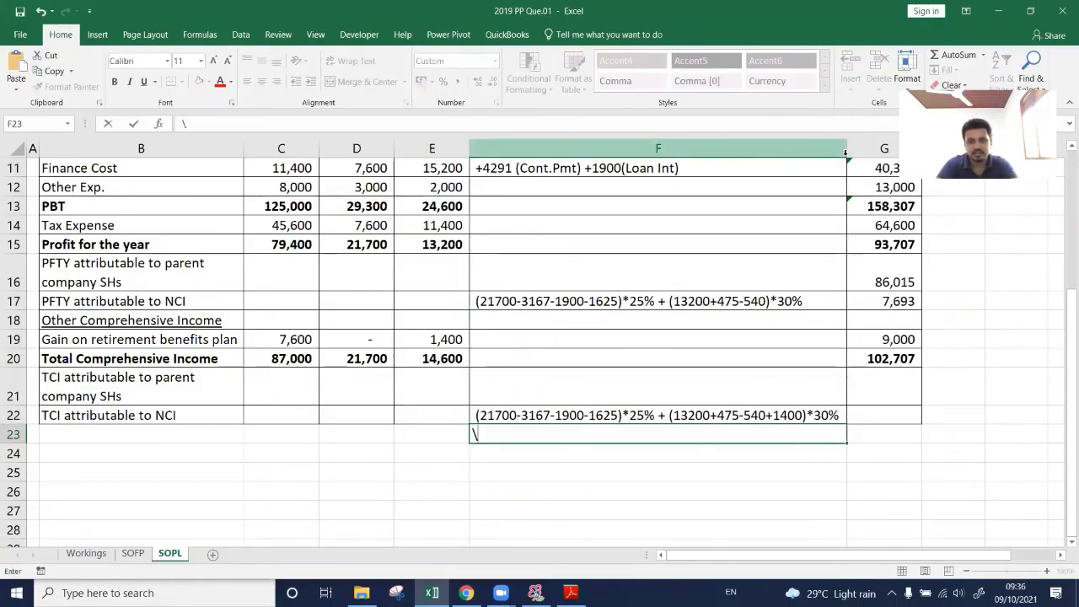
{"action": "key", "text": "Escape"}
{"action": "key", "text": "Up"}
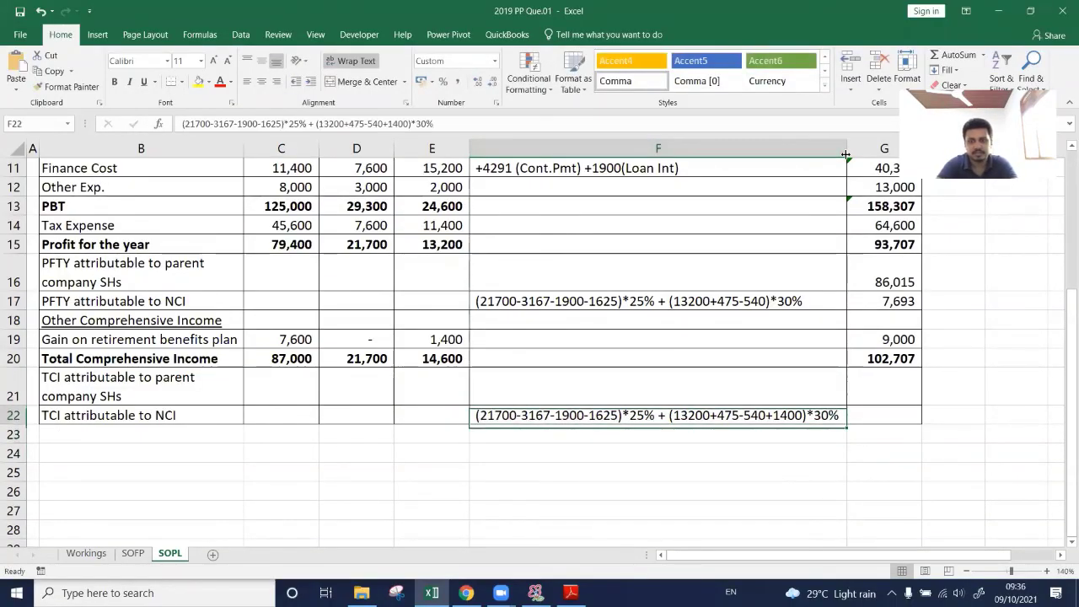
Copy the NCI profit formula text from G17 into G22, keeping its figures exactly as written.
{"action": "key", "text": "Right"}
{"action": "key", "text": "Up"}
{"action": "key", "text": "Up"}
{"action": "key", "text": "Up"}
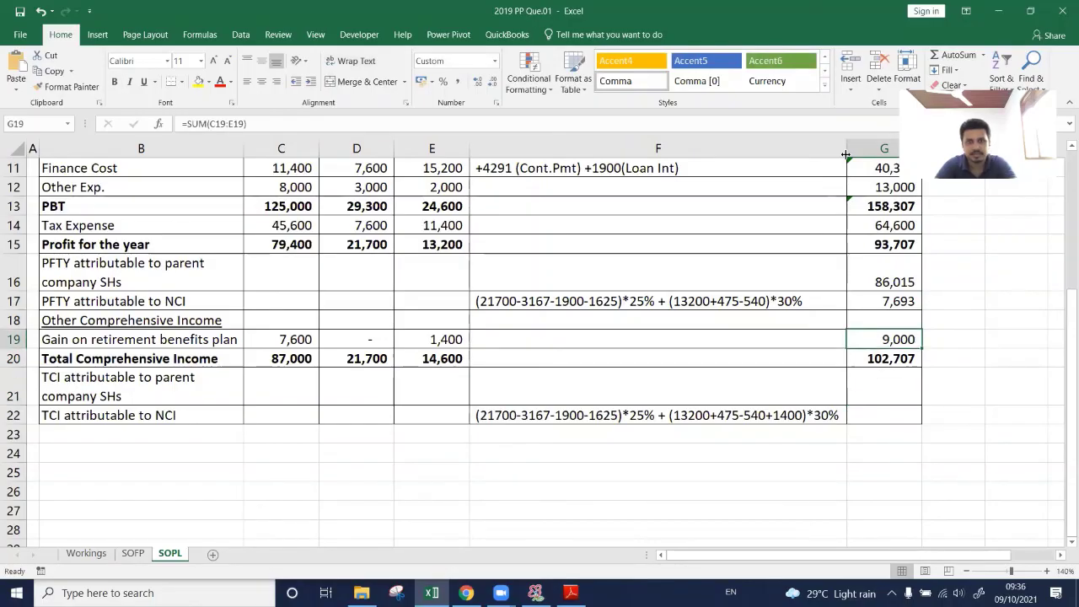
{"action": "key", "text": "Up"}
{"action": "key", "text": "Up"}
{"action": "key", "text": "F2"}
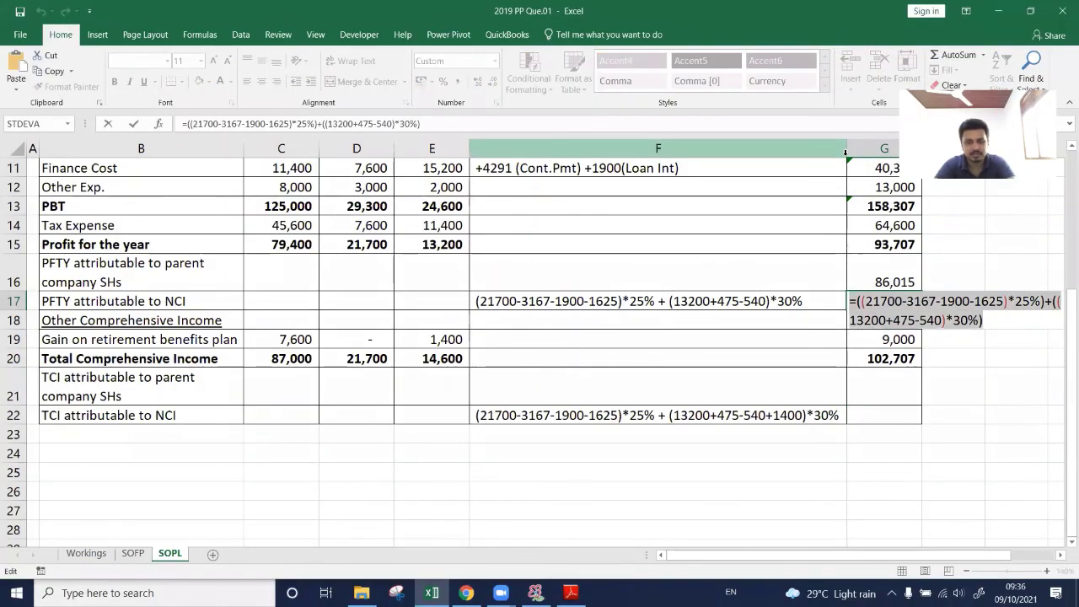
{"action": "key", "text": "Return"}
{"action": "key", "text": "Down"}
{"action": "key", "text": "Down"}
{"action": "key", "text": "Down"}
{"action": "key", "text": "Down"}
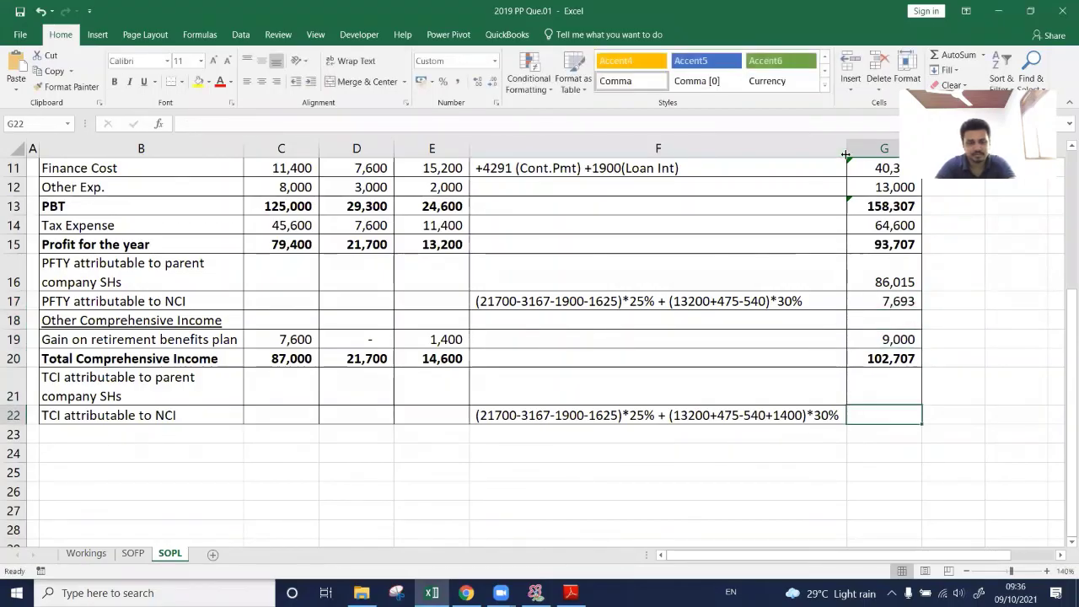
{"action": "key", "text": "ctrl+v"}
Add +1400 after -540 in the 30% part of the formula in G22.
{"action": "key", "text": "F2"}
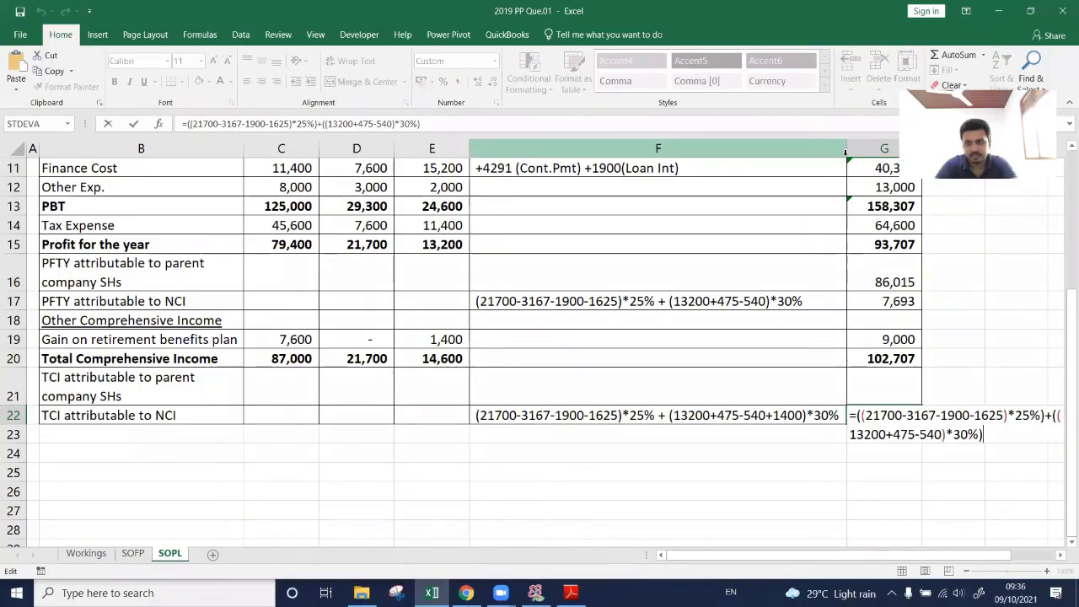
{"action": "left_click", "coordinate": [943, 434]}
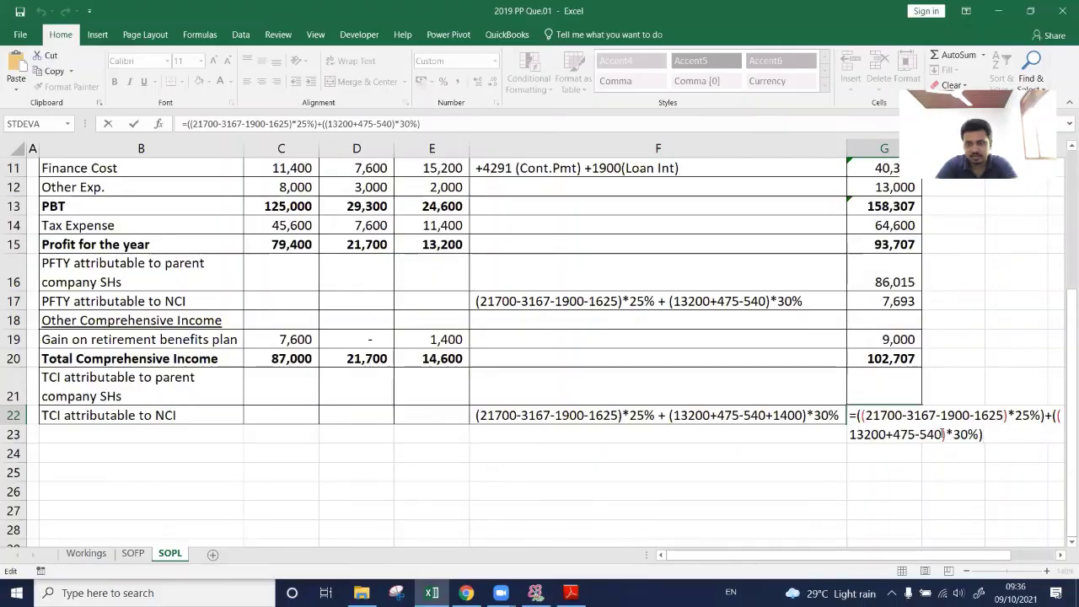
{"action": "type", "text": "+1400"}
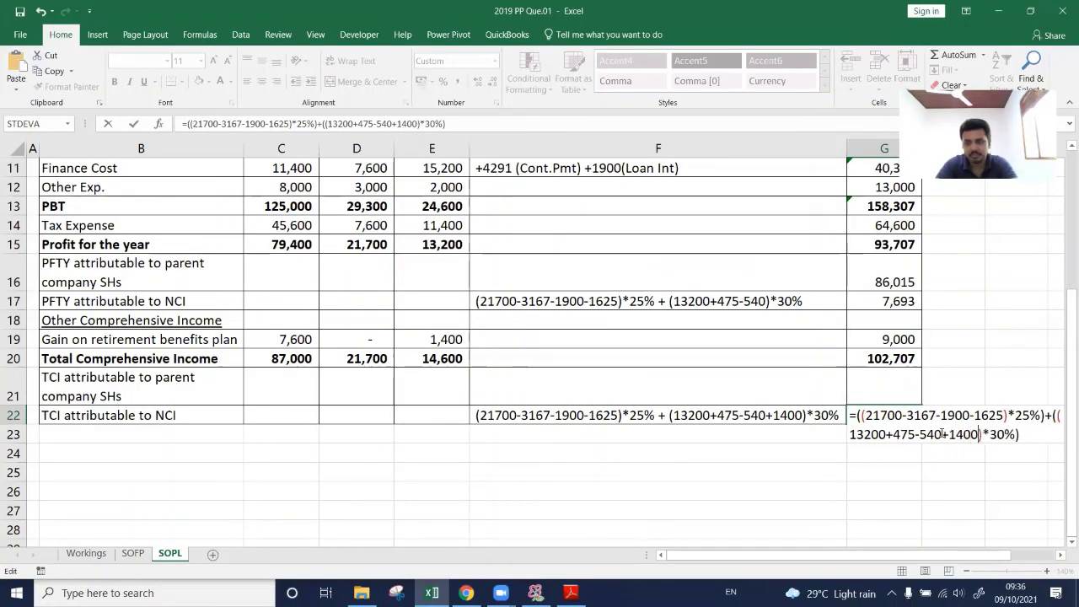
{"action": "key", "text": "ctrl+Return"}
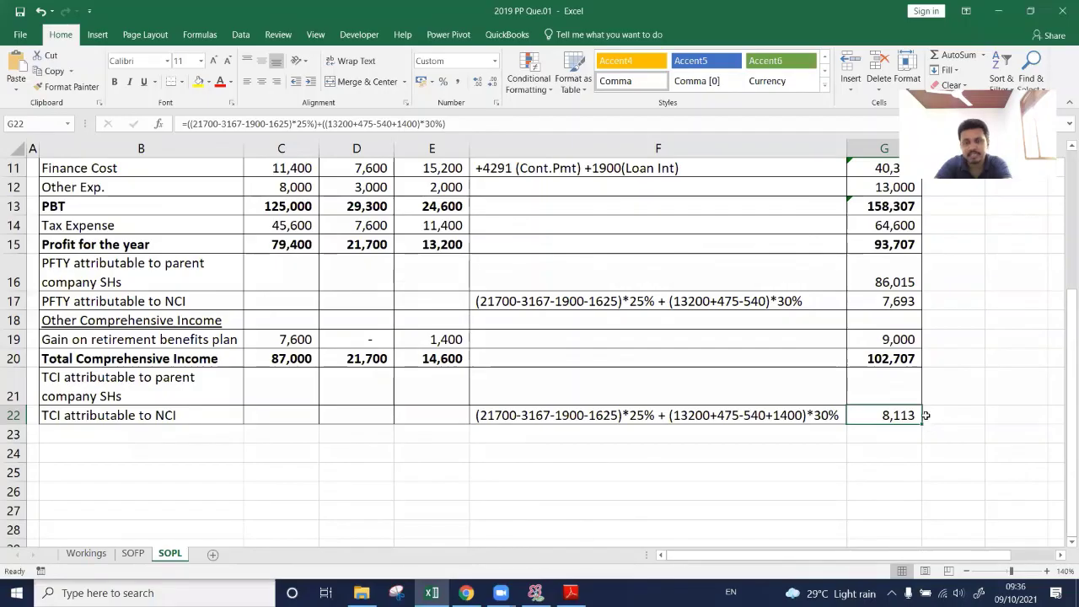
Calculate the total comprehensive income attributable to parent company shareholders in G21 with =G20-G22.
{"action": "left_click", "coordinate": [889, 389]}
{"action": "type", "text": "="}
{"action": "key", "text": "Up"}
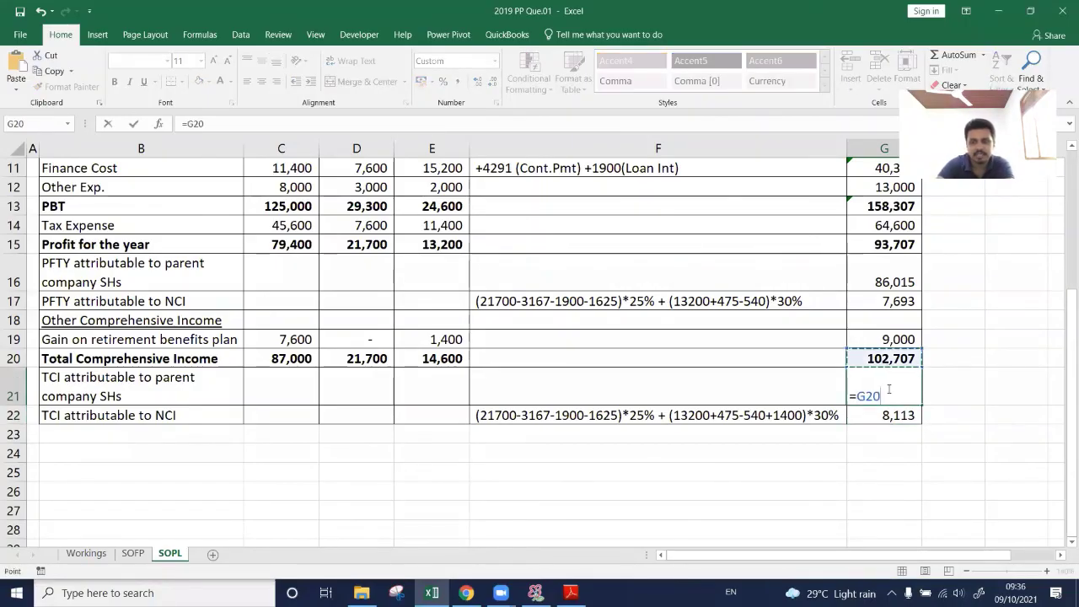
{"action": "type", "text": "-"}
{"action": "key", "text": "Down"}
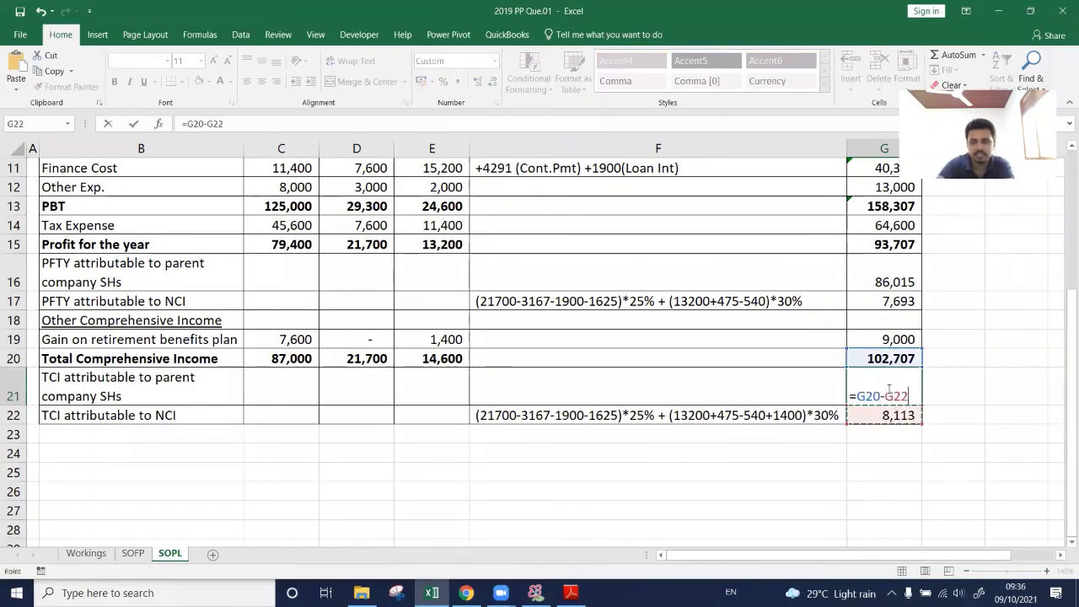
{"action": "key", "text": "Return"}
{"action": "left_click", "coordinate": [893, 391]}
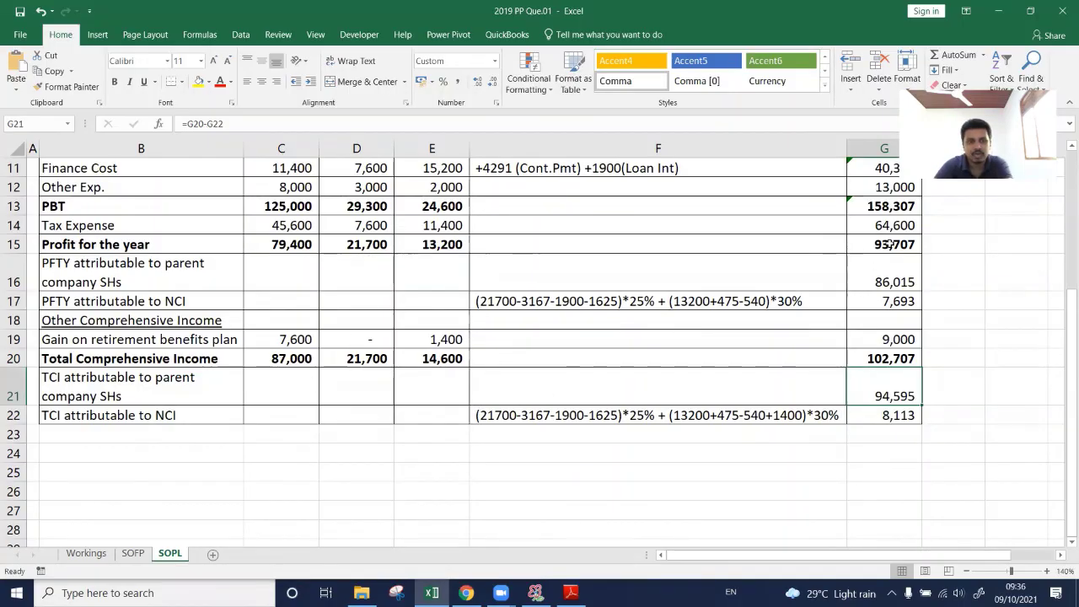
{"action": "left_click", "coordinate": [889, 245]}
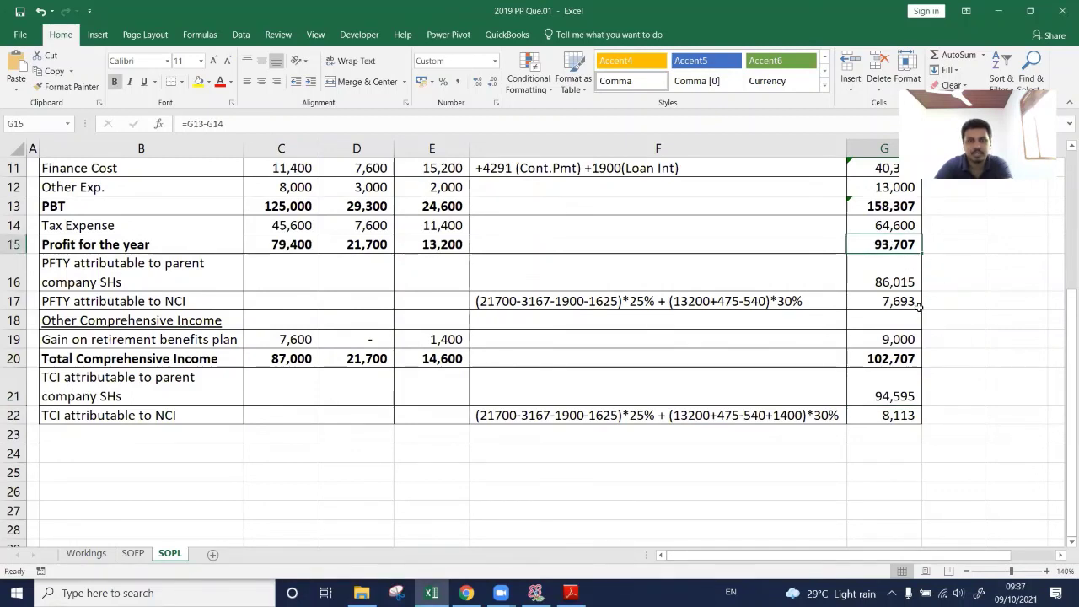
{"action": "left_click", "coordinate": [878, 355]}
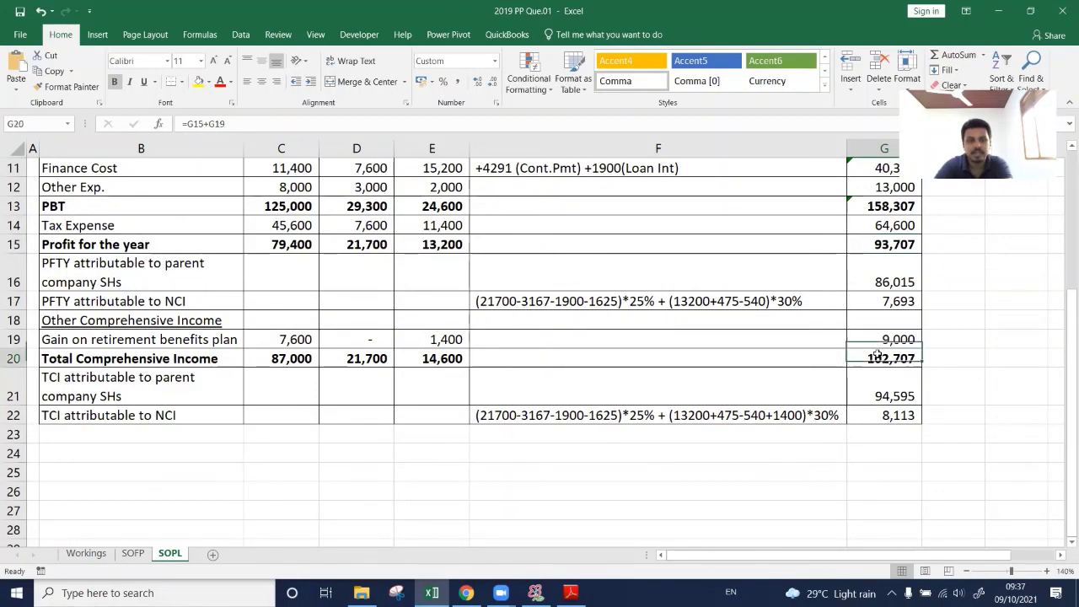